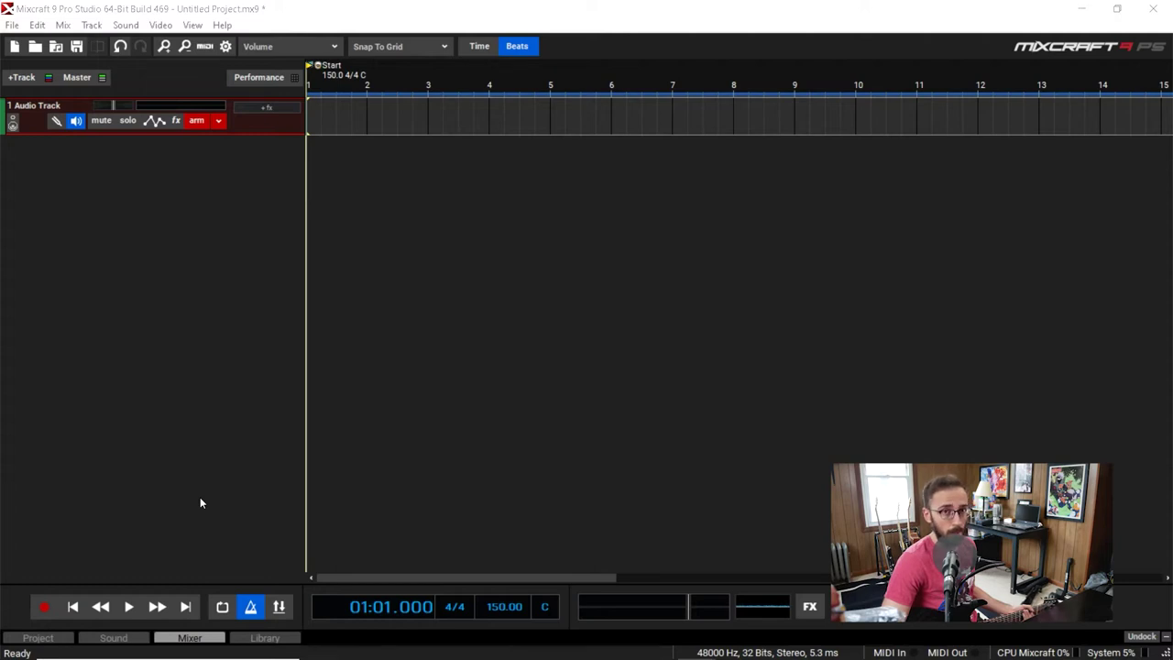
Step: Open the sound device preferences and review the available ASIO buffer sizes
left_click(12, 25)
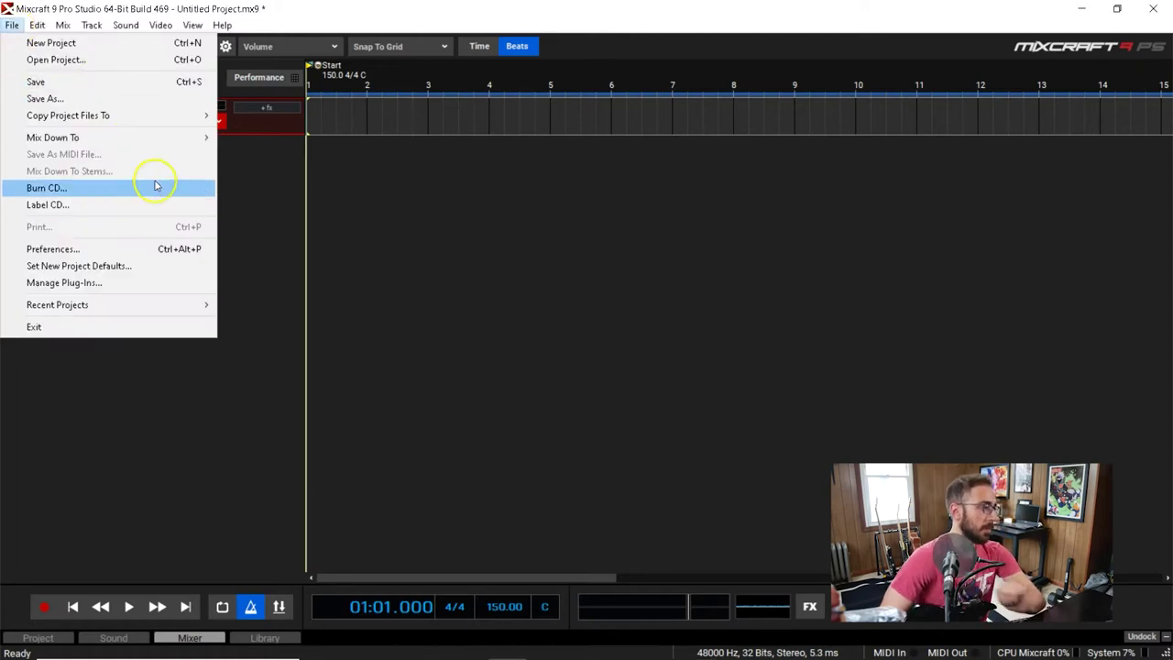
left_click(156, 249)
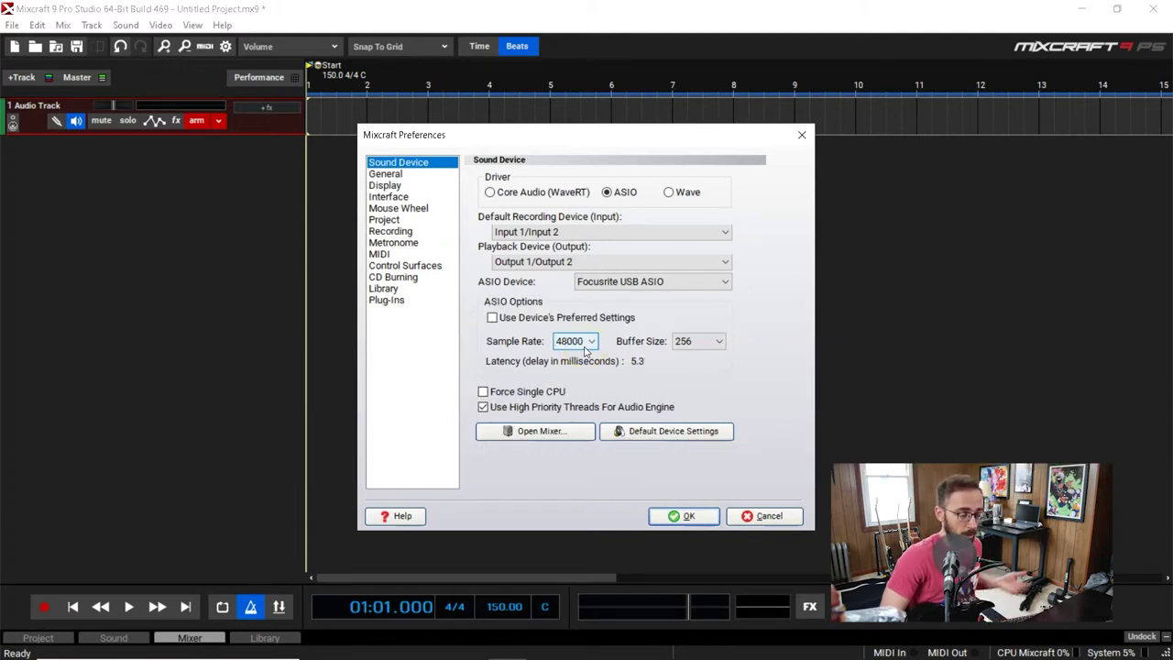
left_click(696, 344)
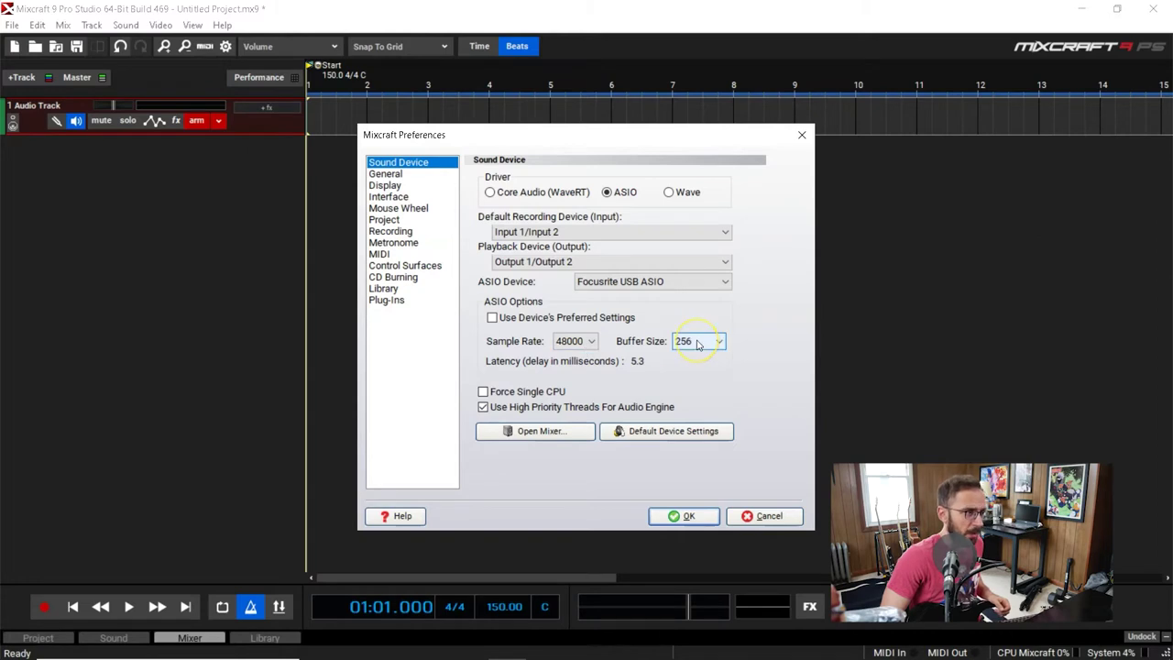
left_click(697, 345)
scroll(721, 228, "down", 6)
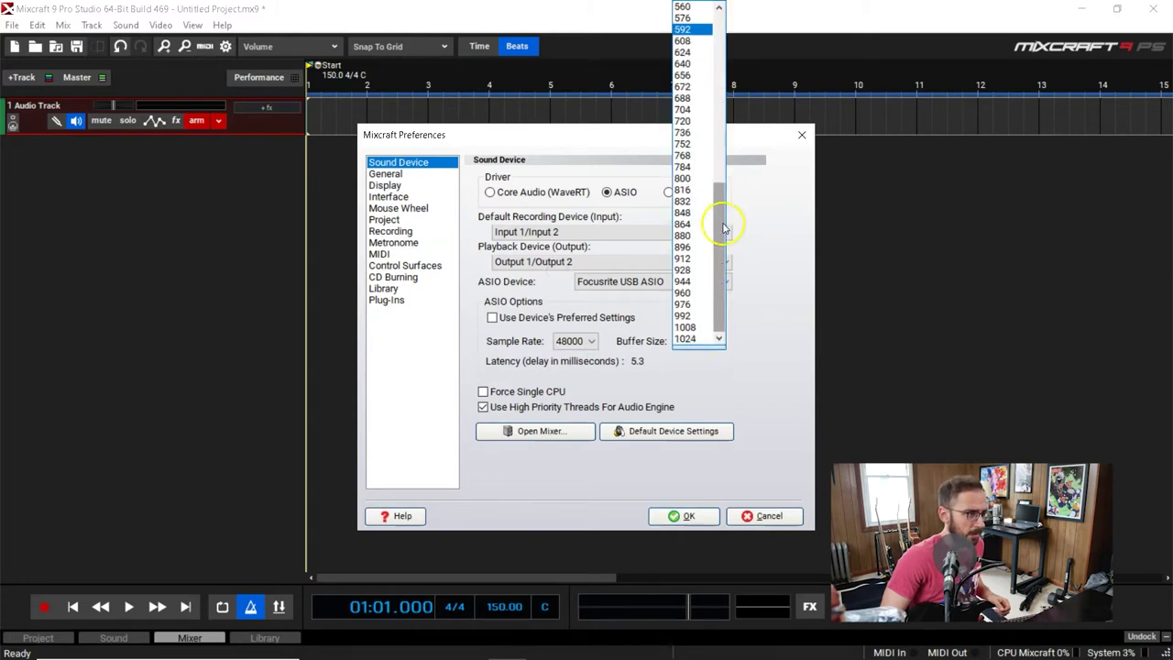
scroll(706, 147, "up", 1)
scroll(706, 146, "up", 8)
left_click(707, 137)
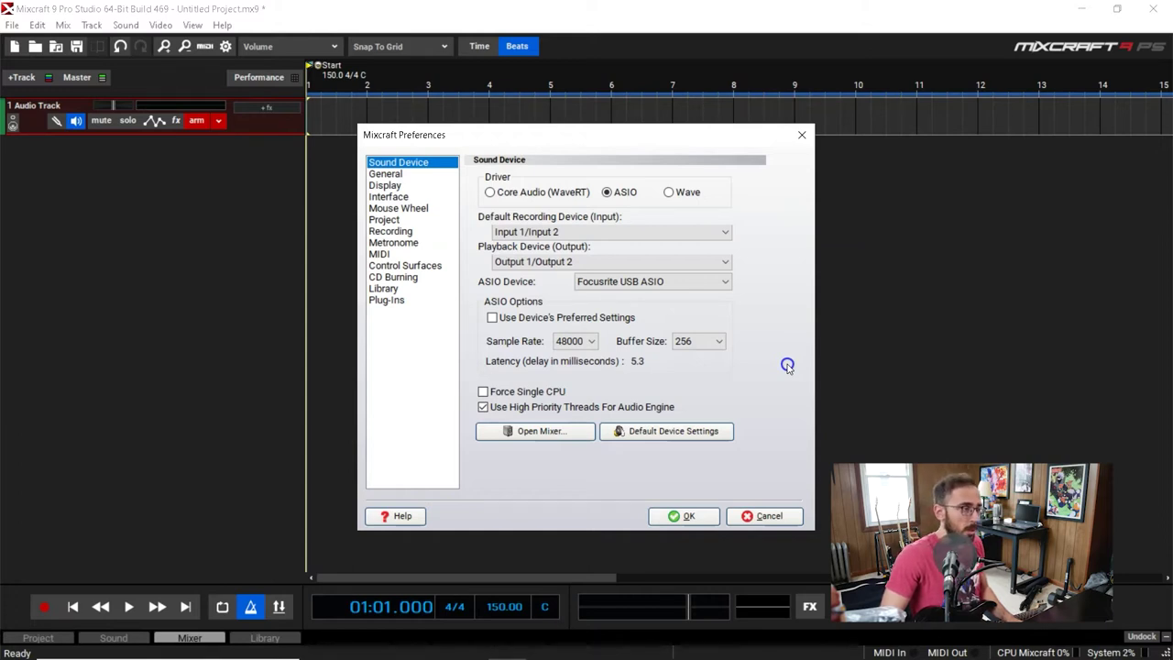
left_click(727, 324)
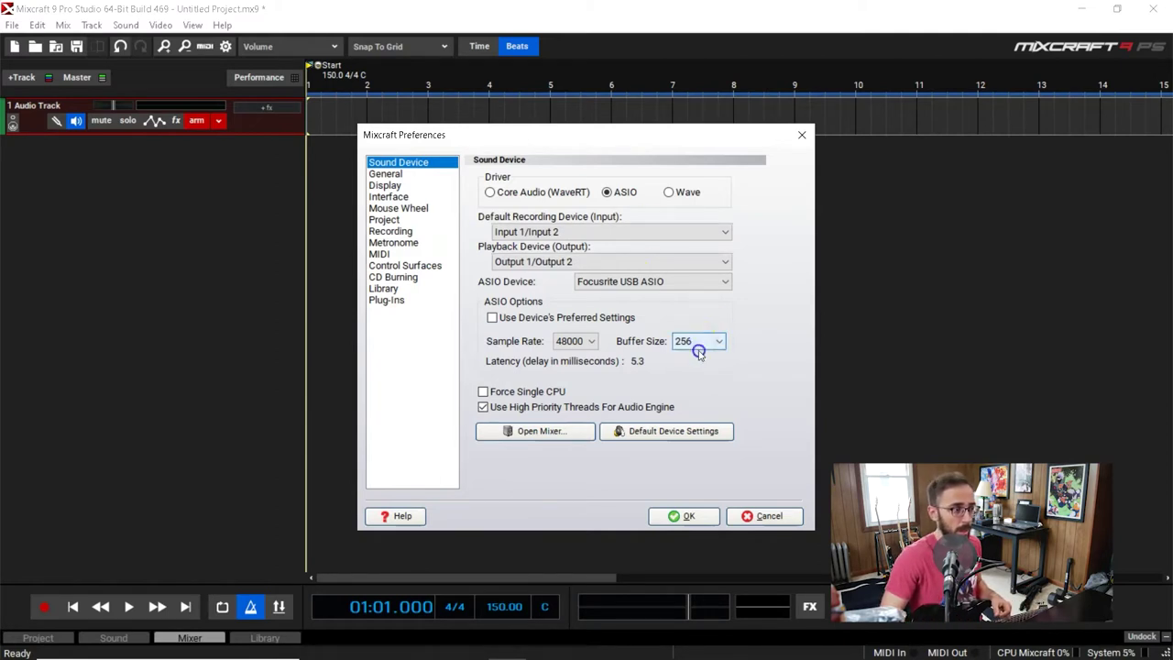
left_click(709, 347)
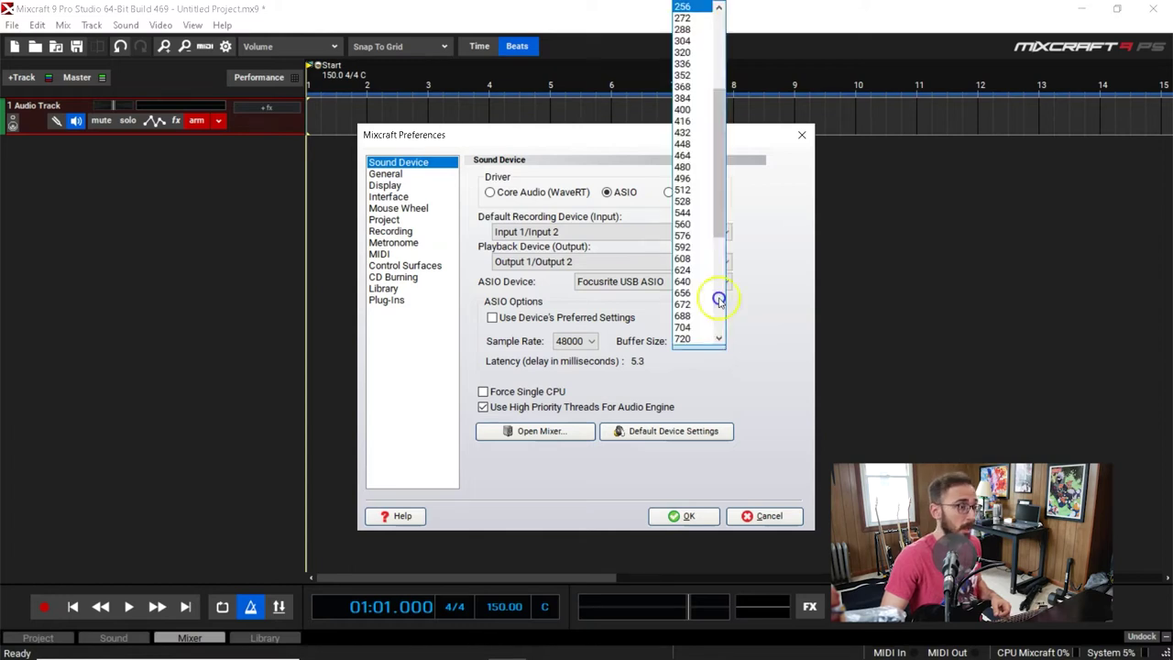
scroll(720, 298, "down", 5)
left_click(774, 259)
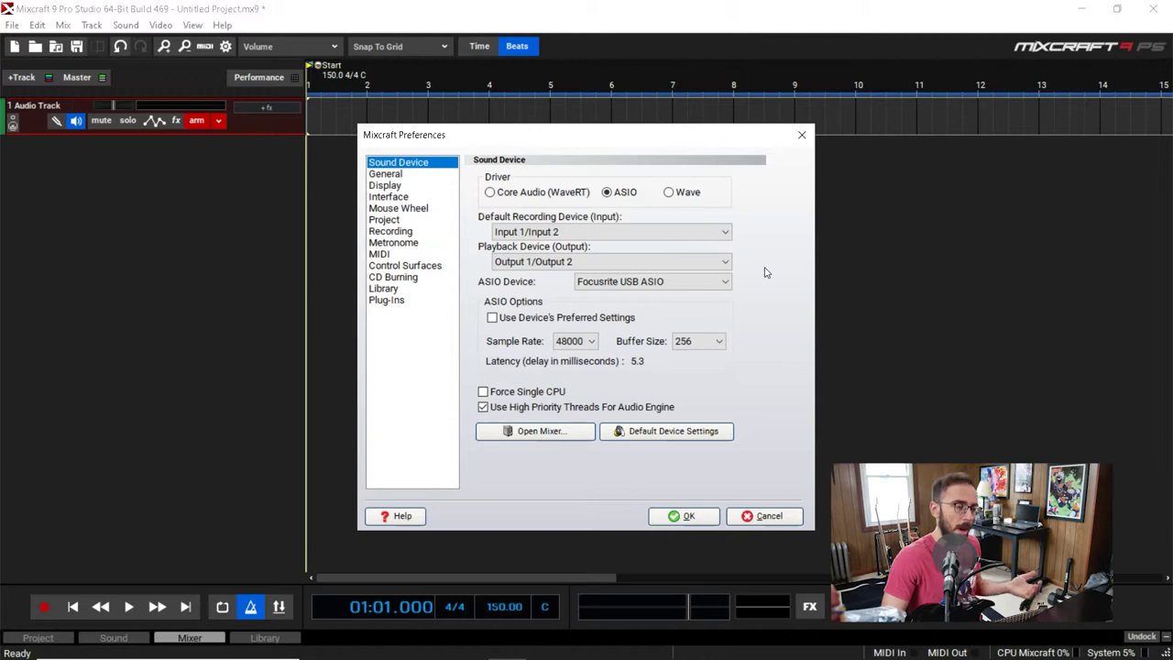
Step: Set the ASIO buffer size to 1024
left_click(724, 341)
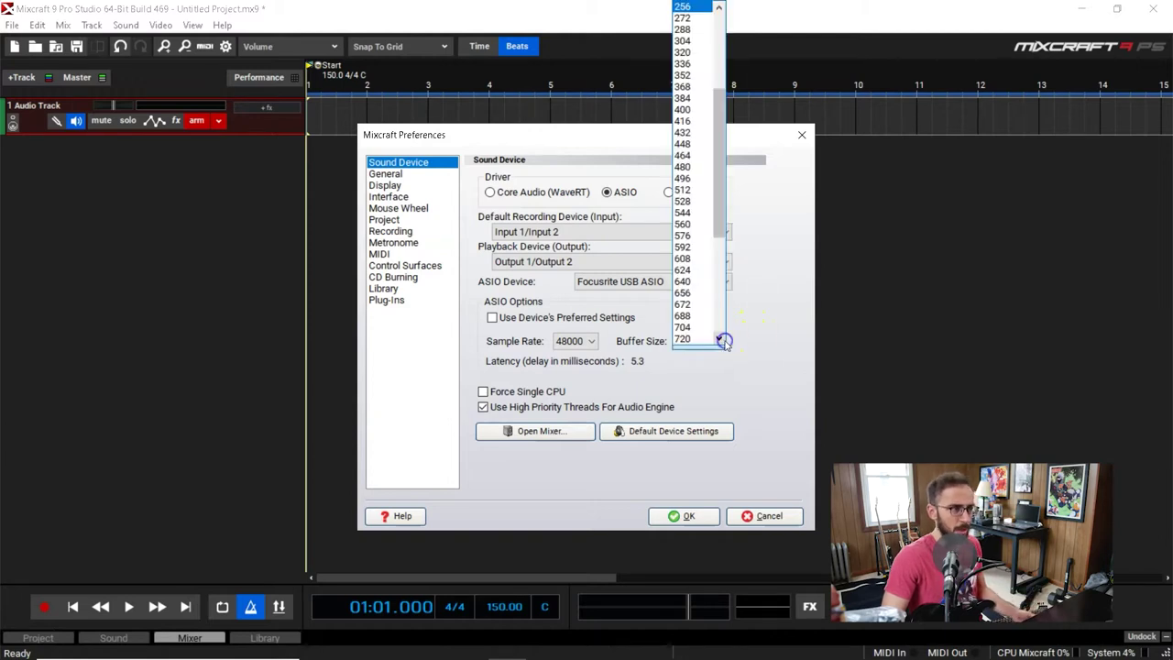
scroll(711, 284, "down", 6)
left_click(686, 340)
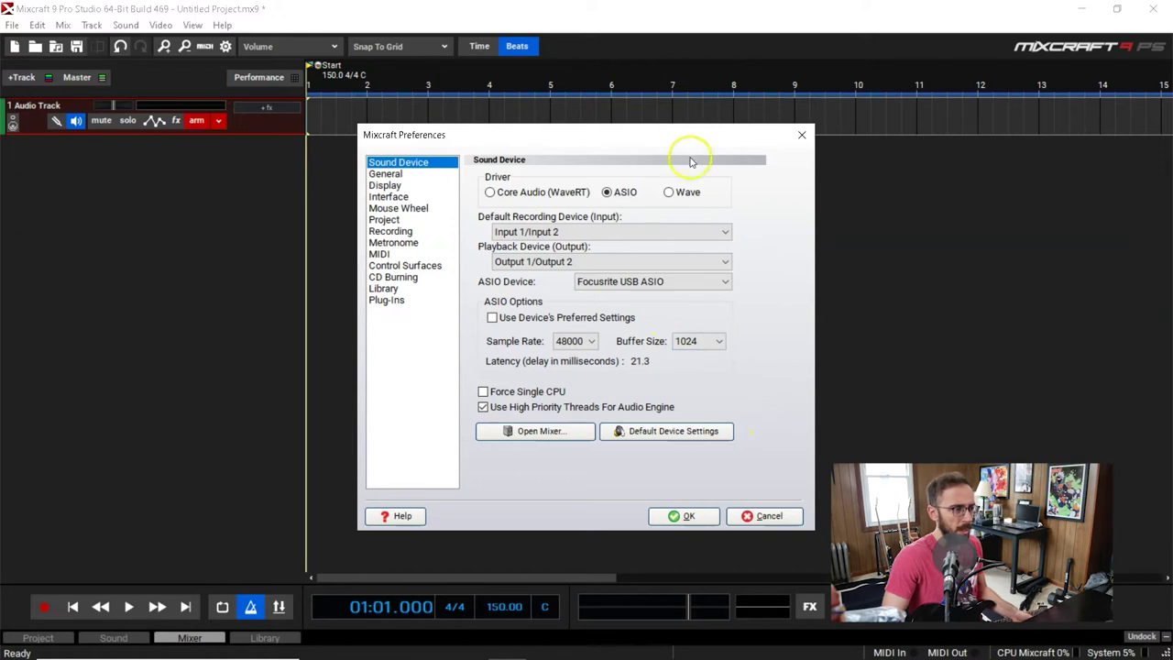
Step: Return the ASIO buffer size to 256 and close the preferences without saving
left_click(718, 341)
scroll(701, 280, "up", 10)
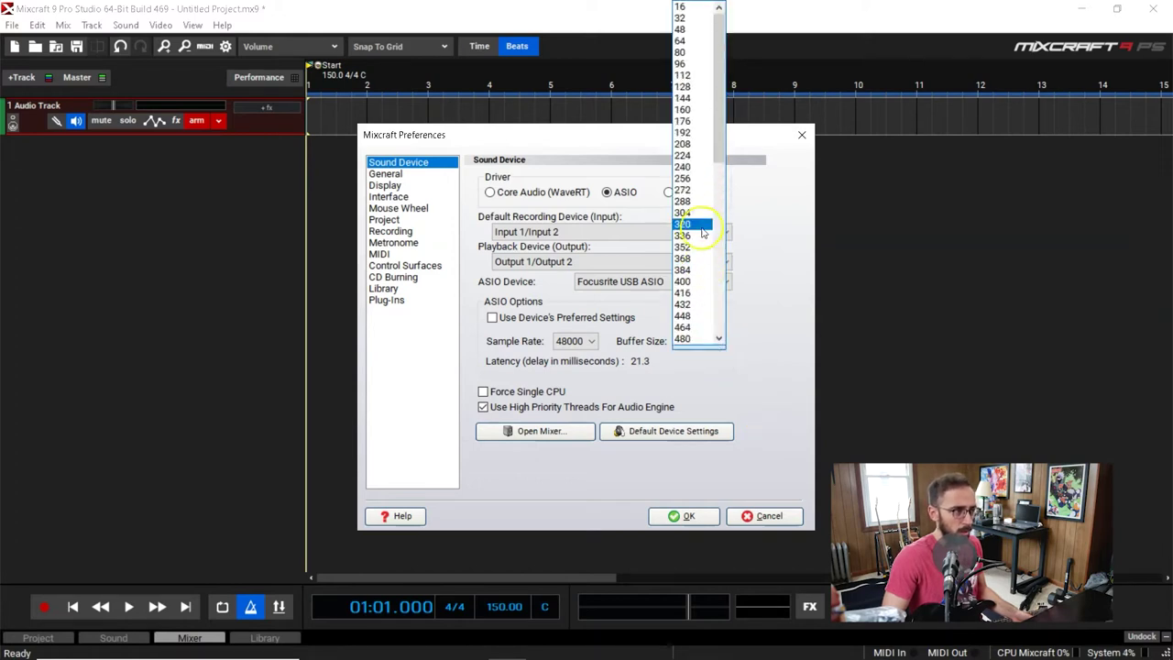
left_click(703, 178)
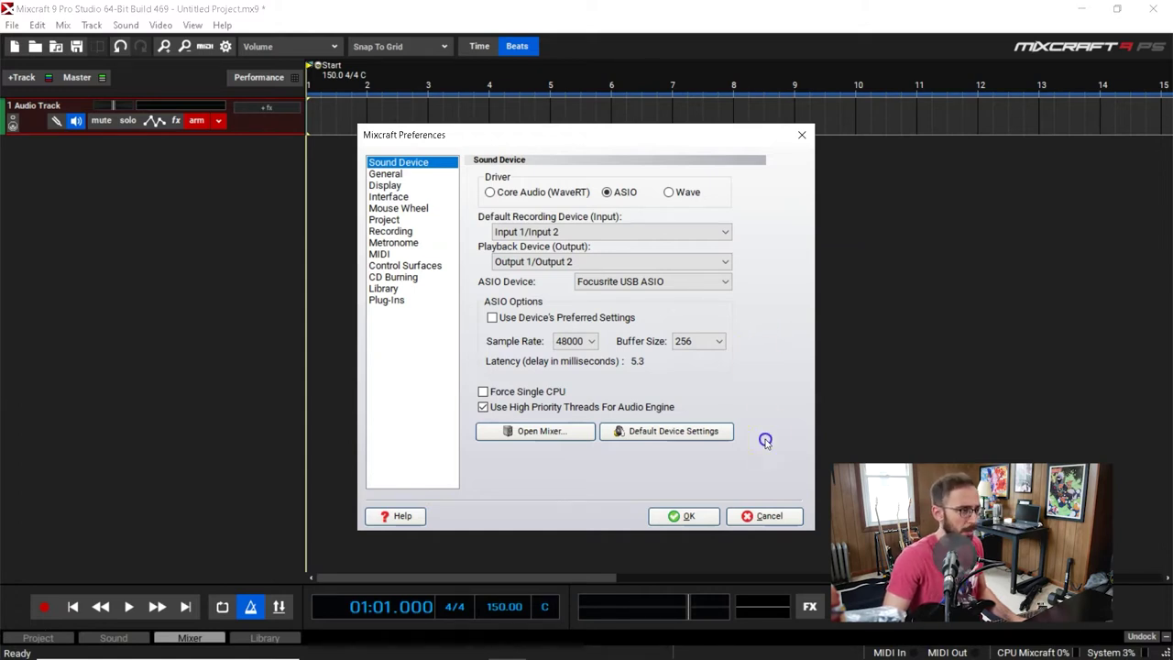
left_click(777, 517)
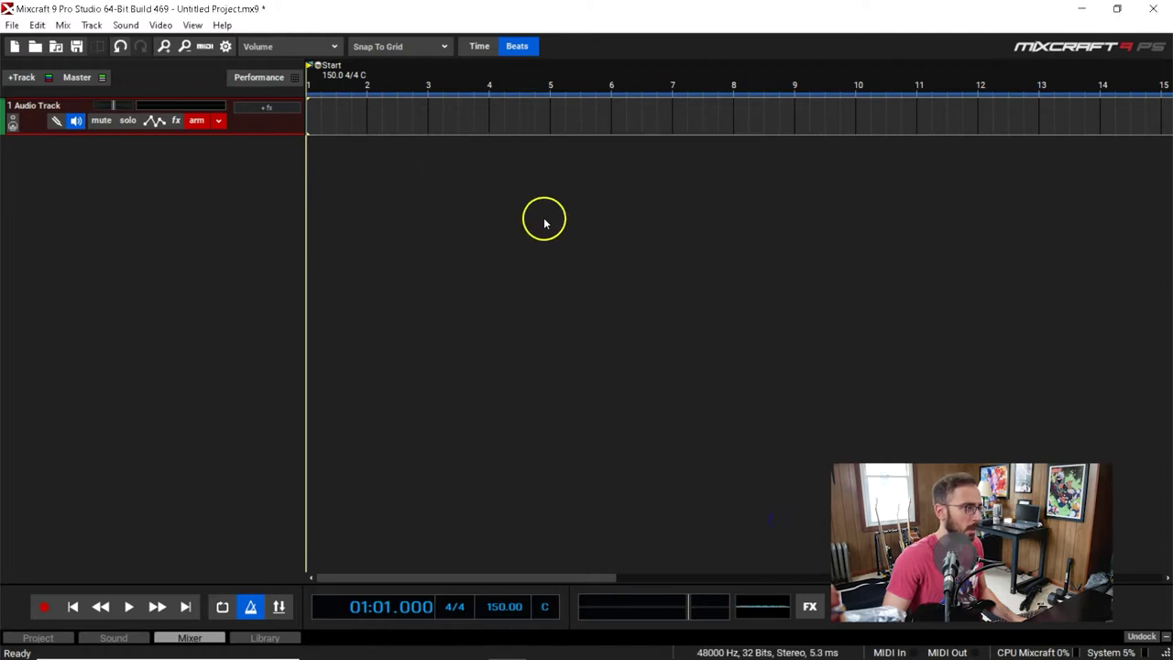
Step: Add a submix track to the project and delete the existing audio track
left_click_drag(229, 133, 247, 197)
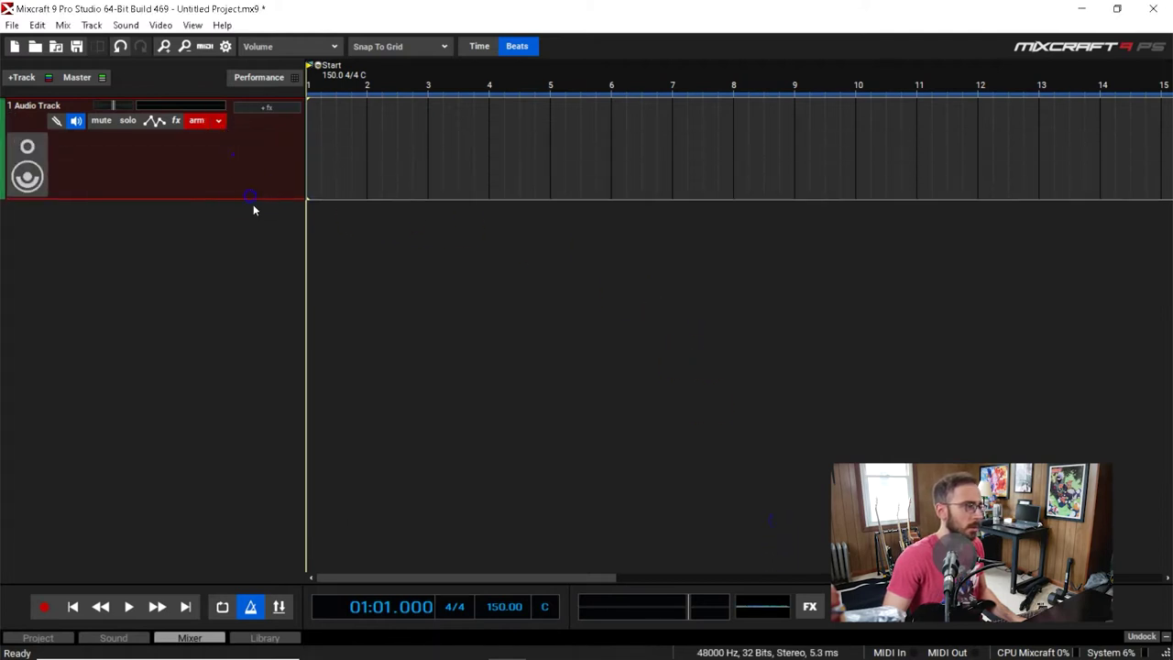
right_click(206, 258)
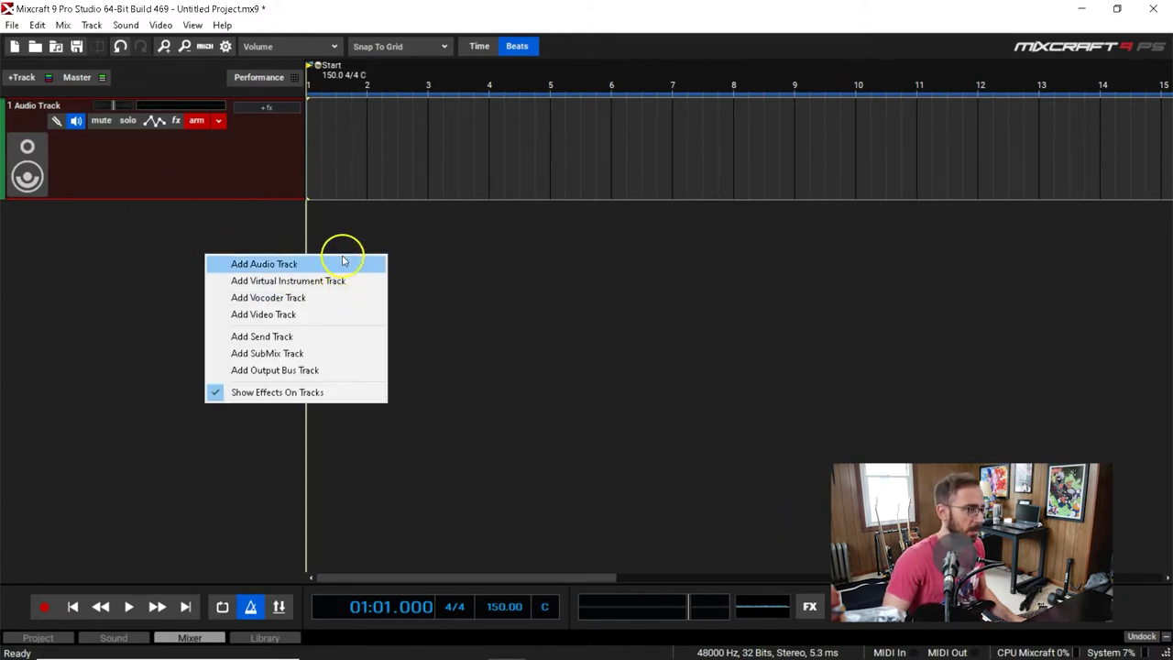
left_click(336, 356)
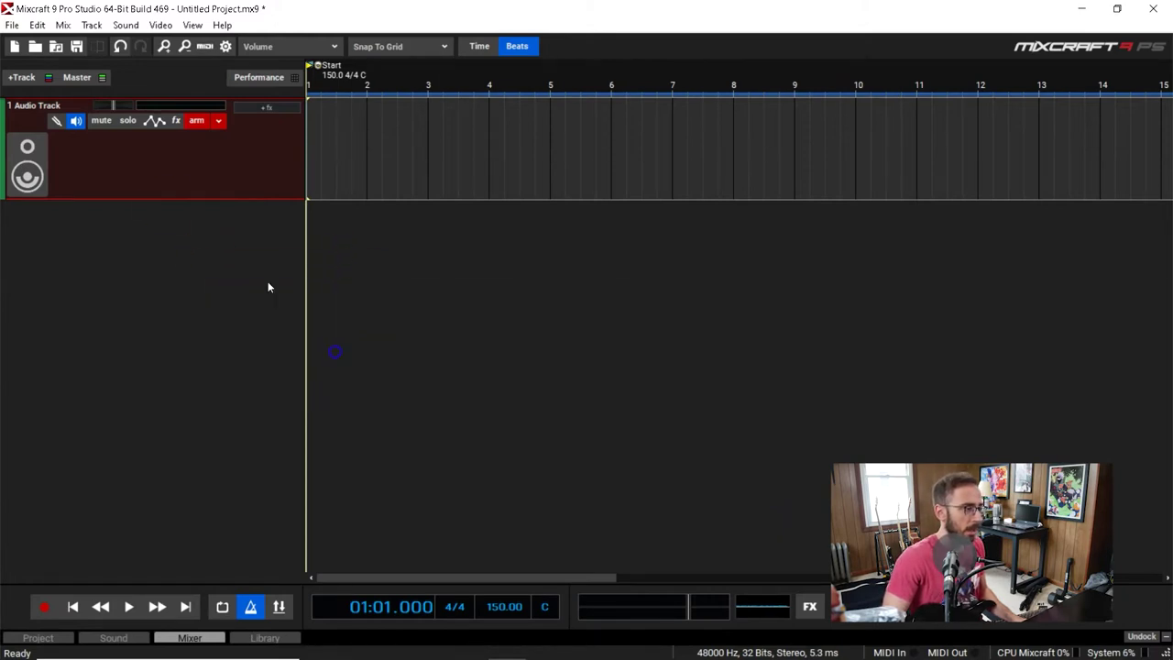
right_click(139, 166)
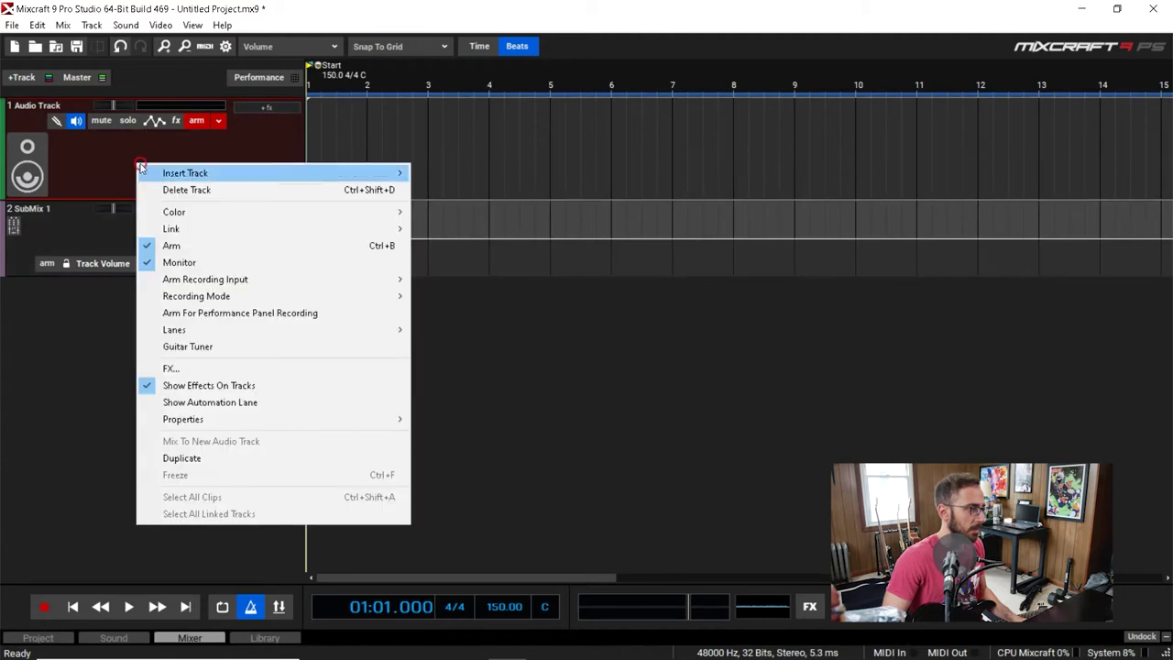
left_click(217, 192)
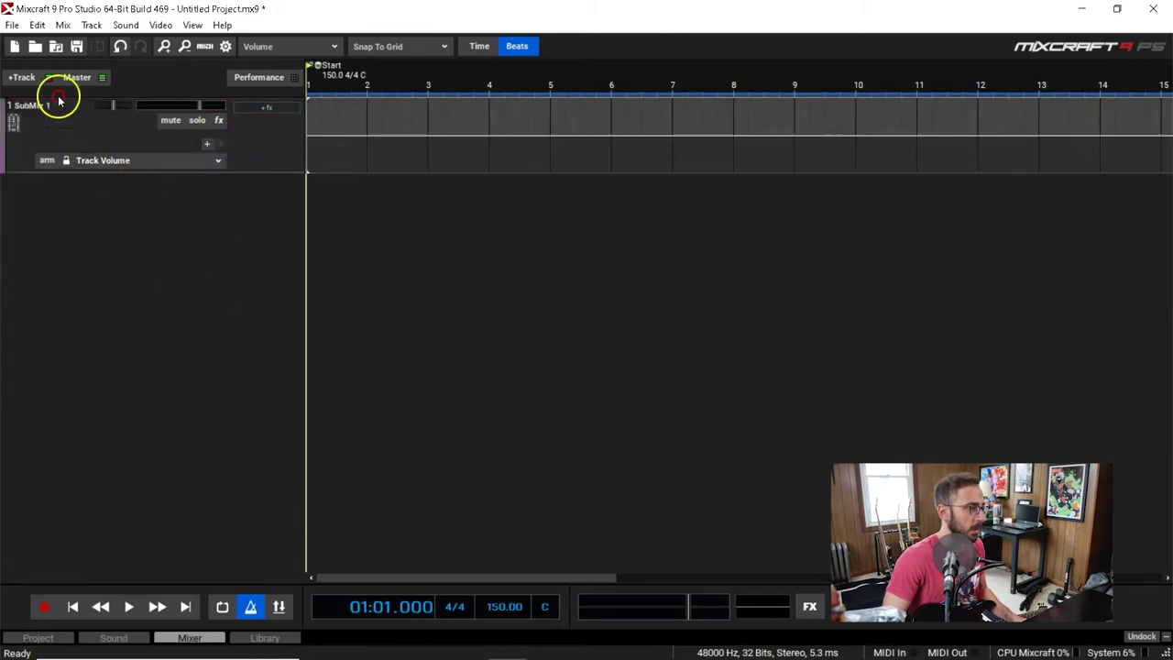
Step: Insert three audio tracks inside the submix track
right_click(73, 120)
mouse_move(275, 131)
left_click(316, 130)
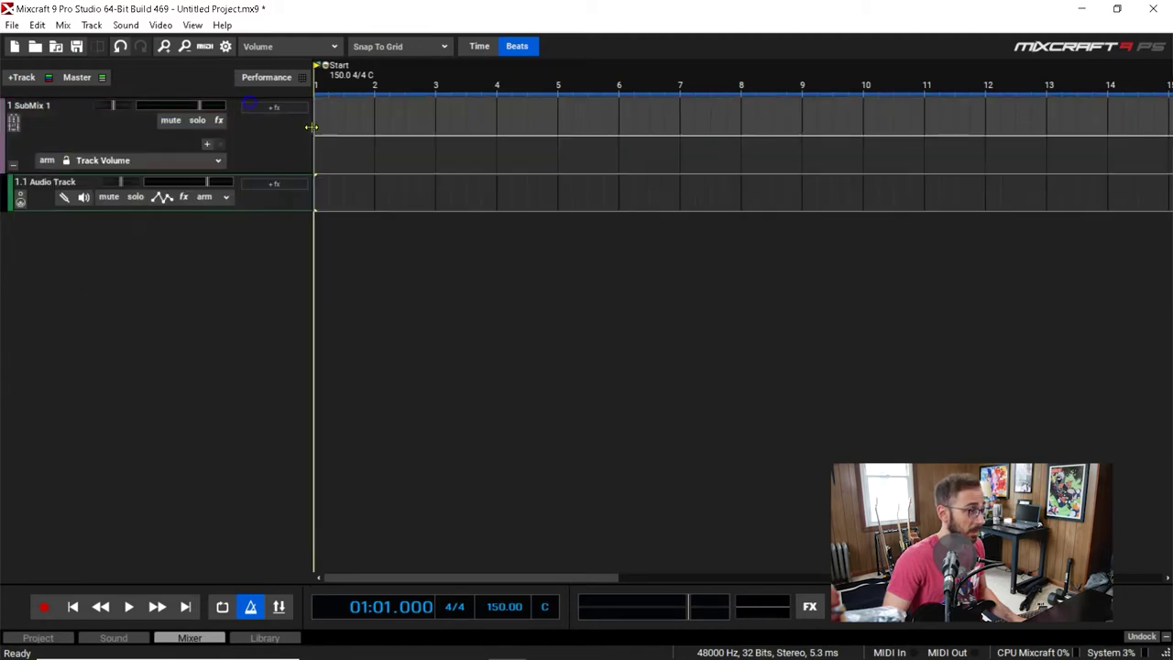
right_click(94, 122)
mouse_move(196, 128)
left_click(326, 126)
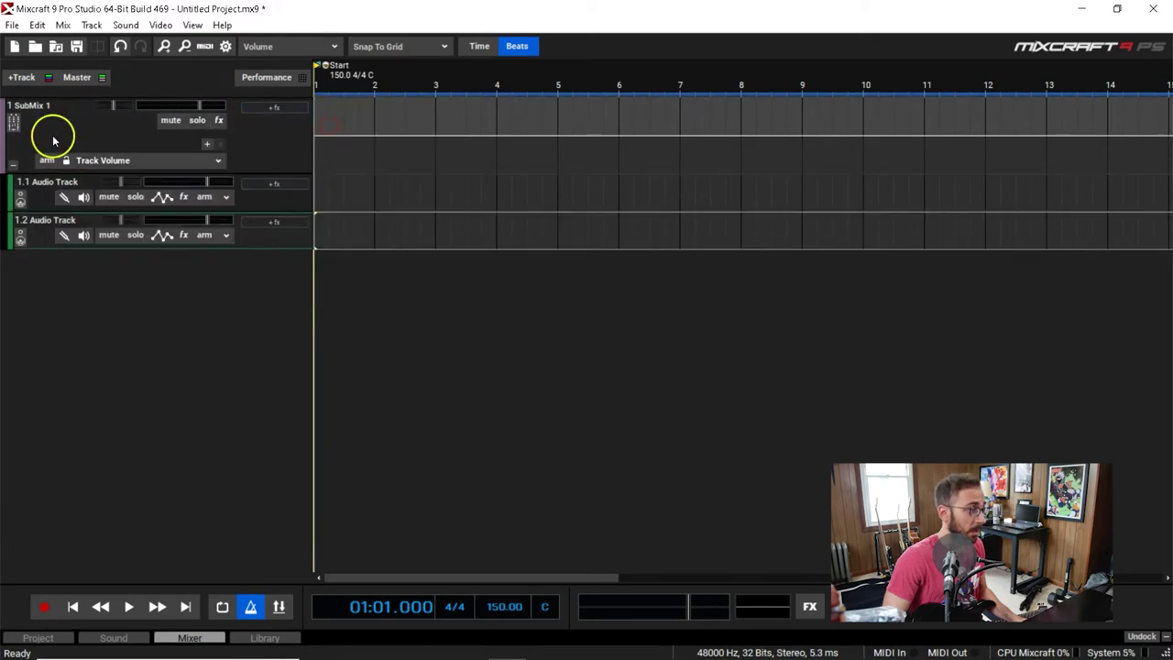
right_click(86, 133)
left_click(310, 139)
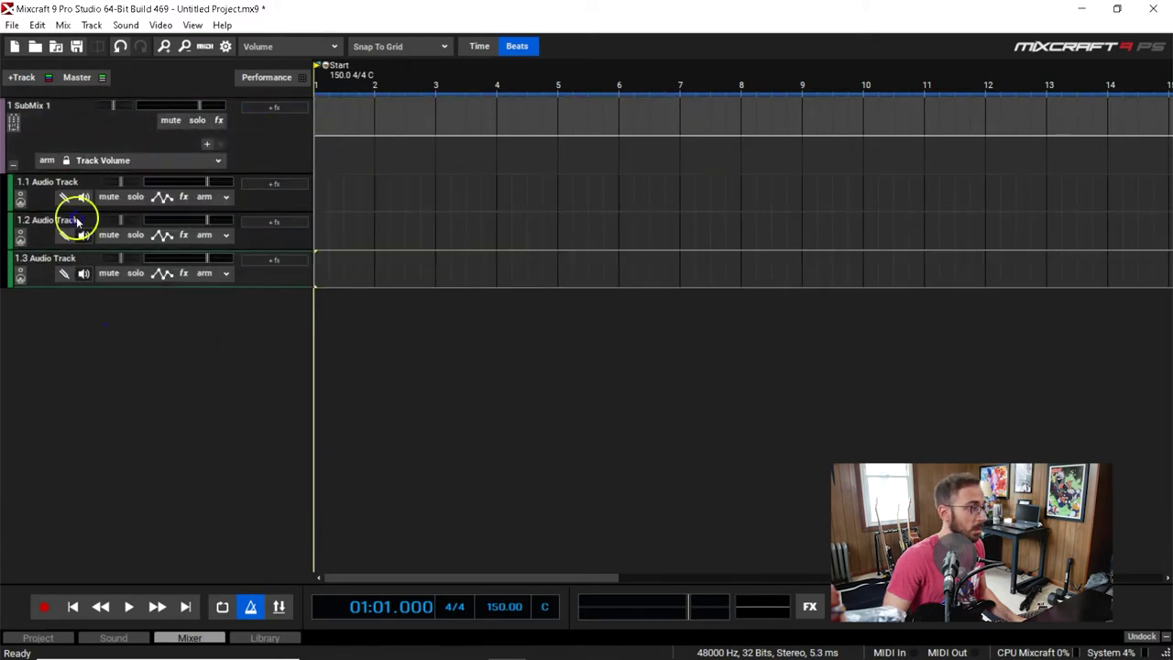
Step: Rename the submix track as "Guitar 1"
double_click(37, 105)
type("Guitar")
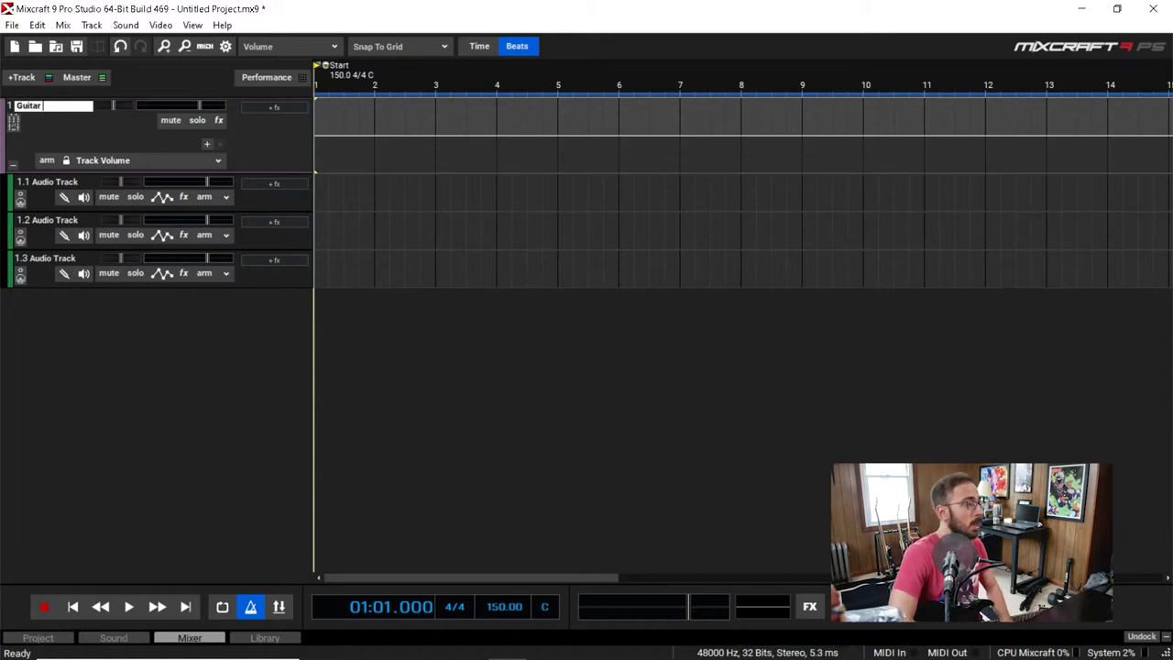
type(" 1")
key("Return")
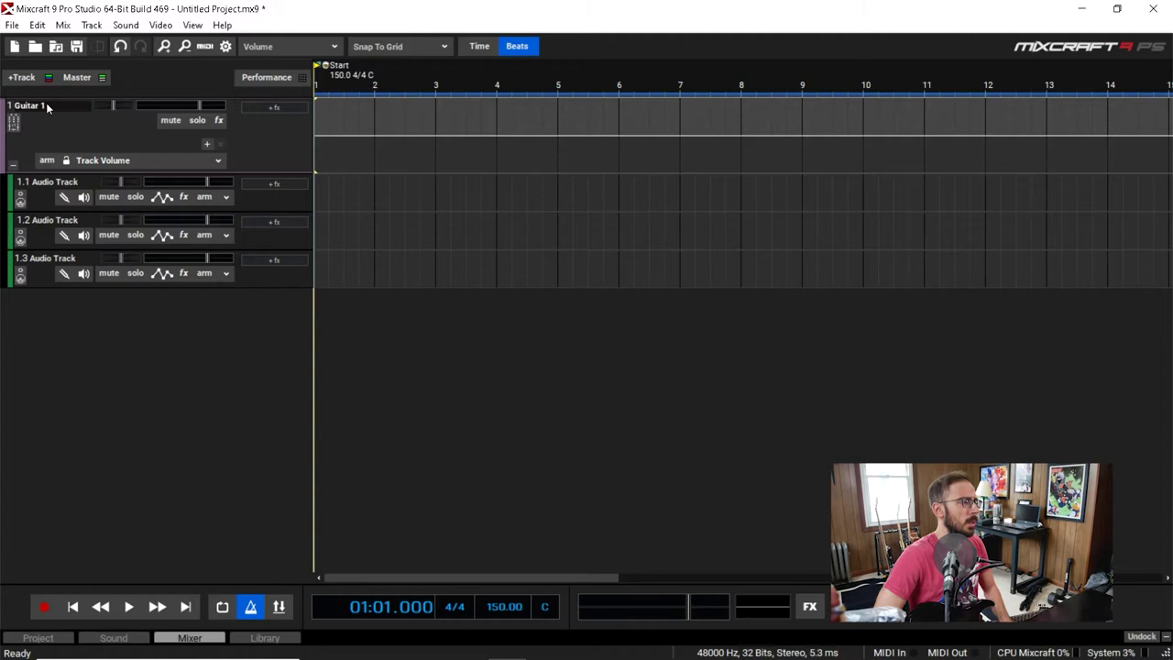
Step: Rename the first audio track in the Guitar 1 submix as "Torpedo"
left_click(50, 182)
double_click(88, 182)
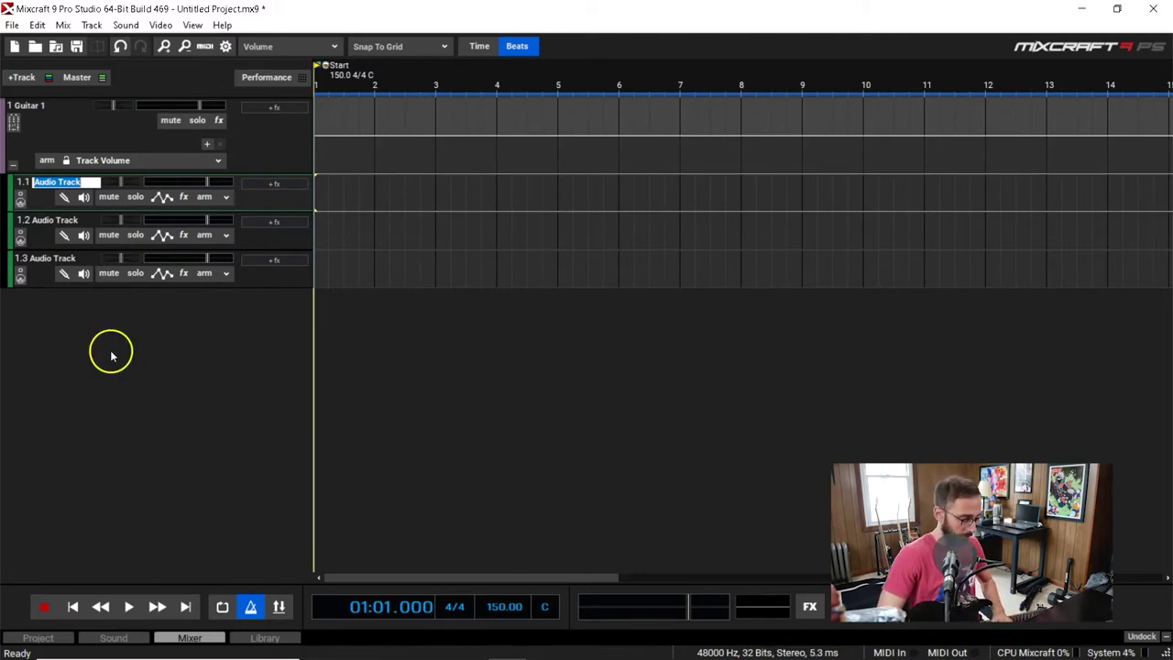
type("Torpedo")
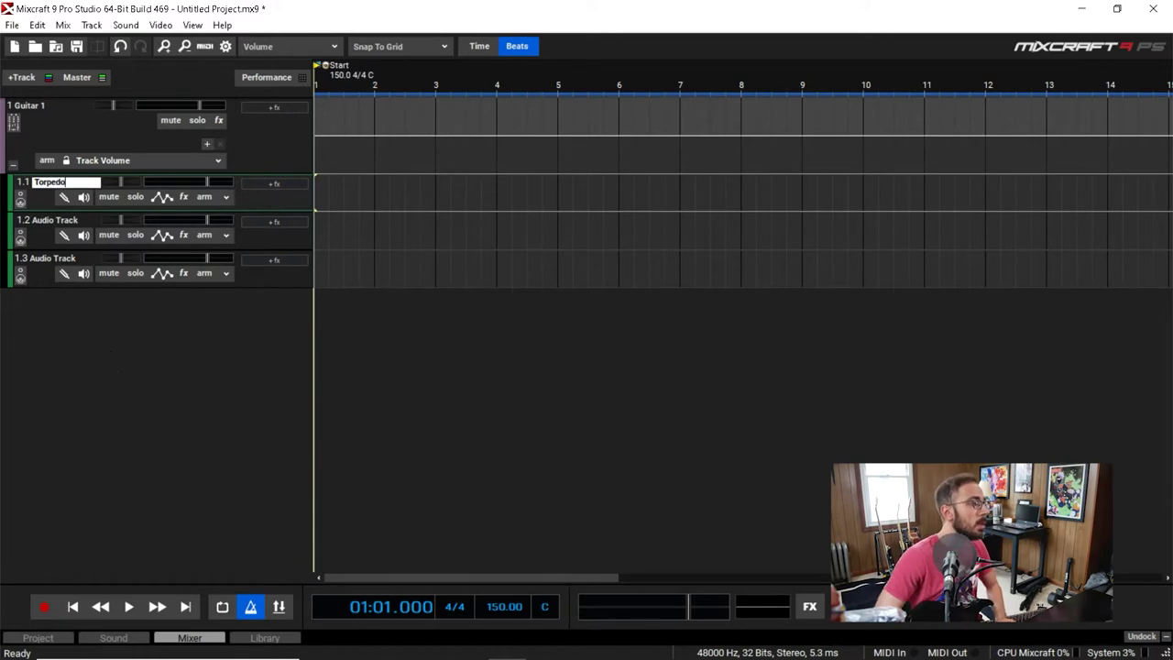
Step: Rename the second audio track in the submix as "Orange"
double_click(57, 221)
type("0")
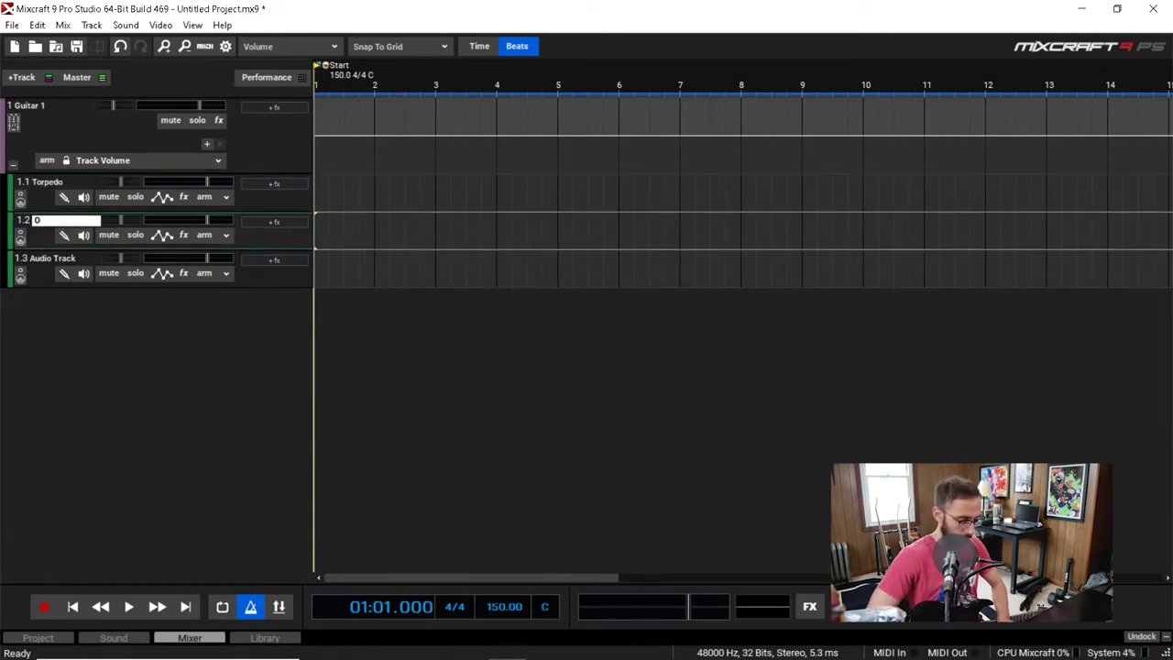
type("magew")
key("BackSpace")
key("BackSpace")
key("BackSpace")
key("BackSpace")
key("BackSpace")
type("r")
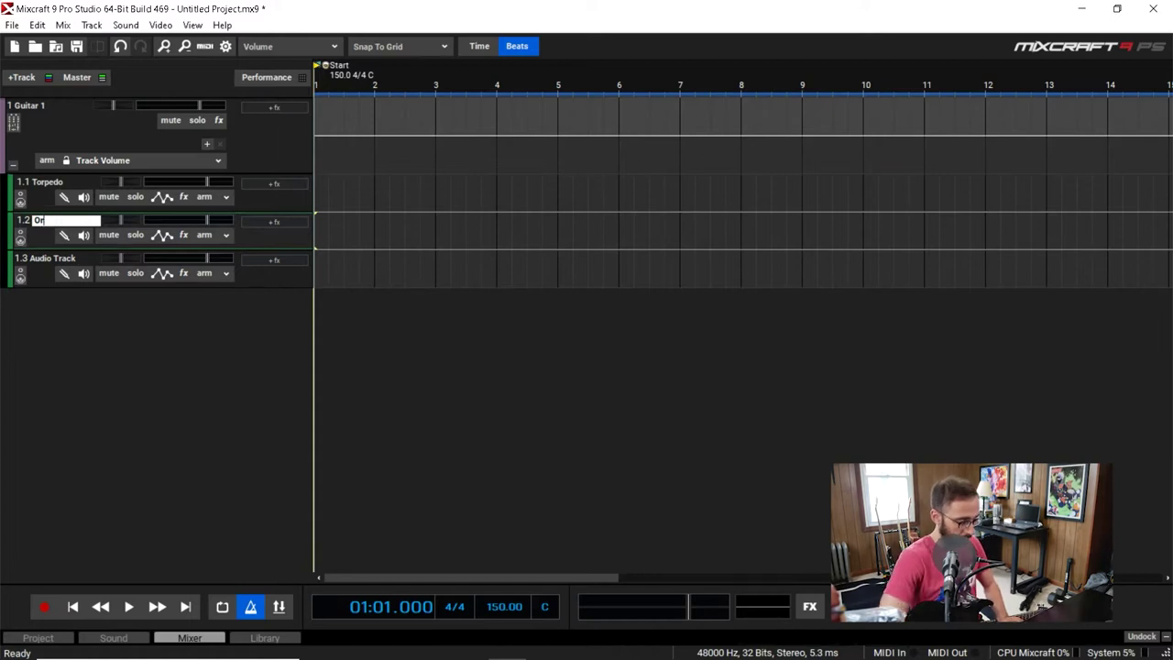
type("ange")
key("Return")
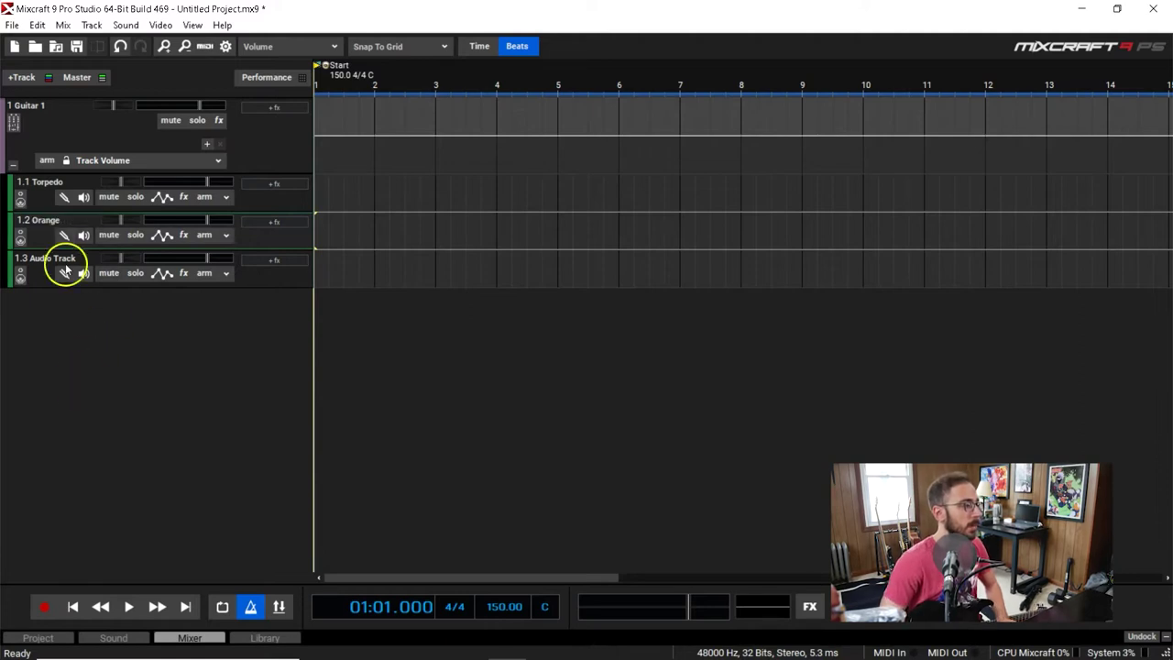
Step: Rename the third audio track in the submix as "DI"
double_click(55, 258)
type("DI")
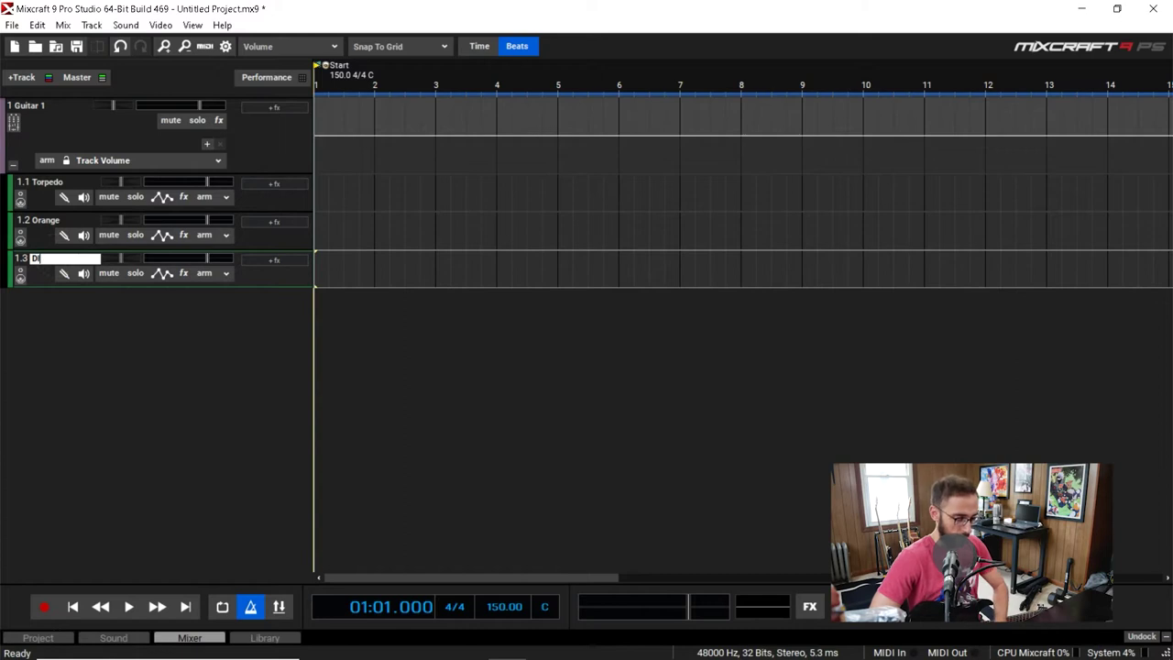
key("Return")
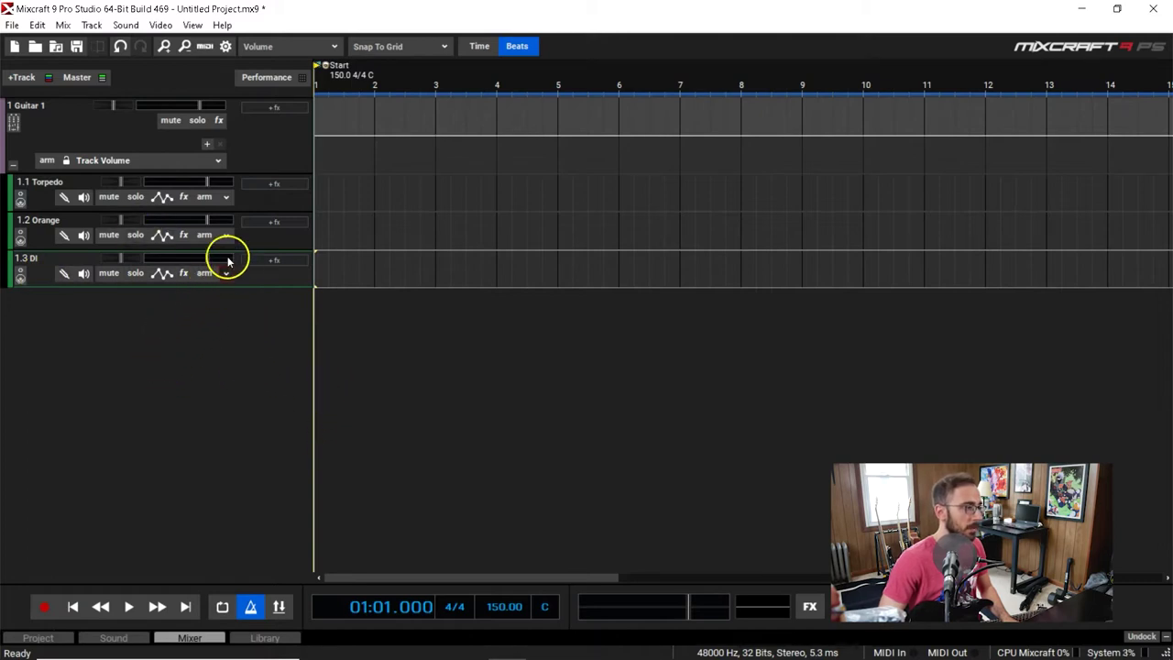
Step: Arm the Torpedo track for recording and set its recording input to Right Channel (Input 2)
left_click(204, 197)
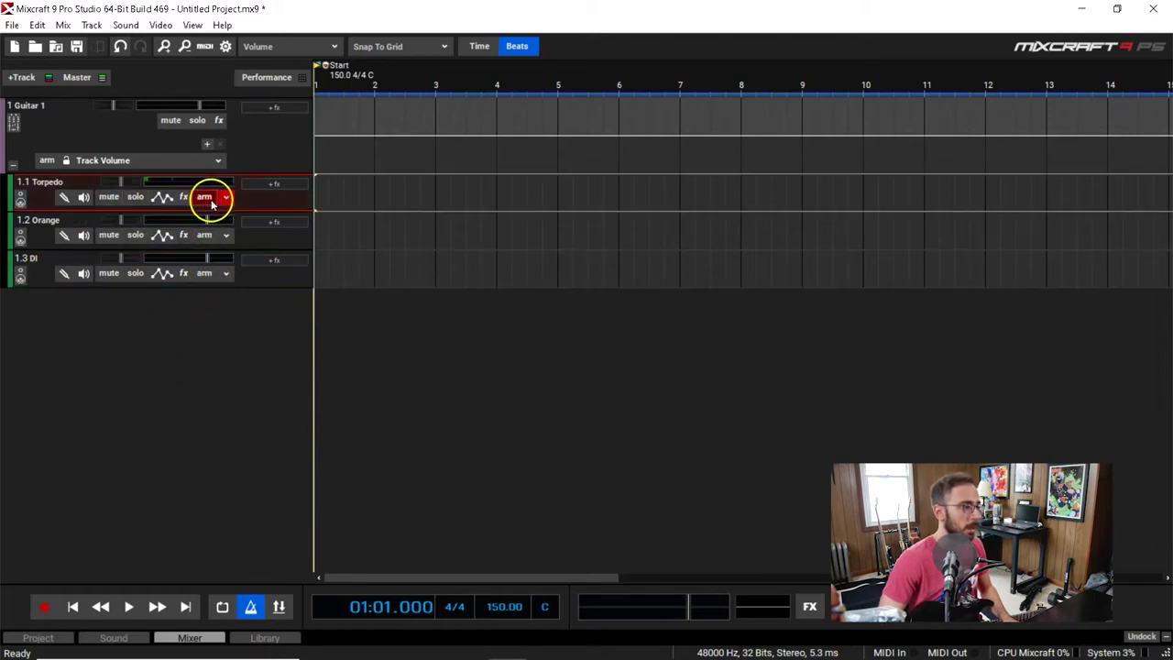
left_click(225, 197)
mouse_move(340, 273)
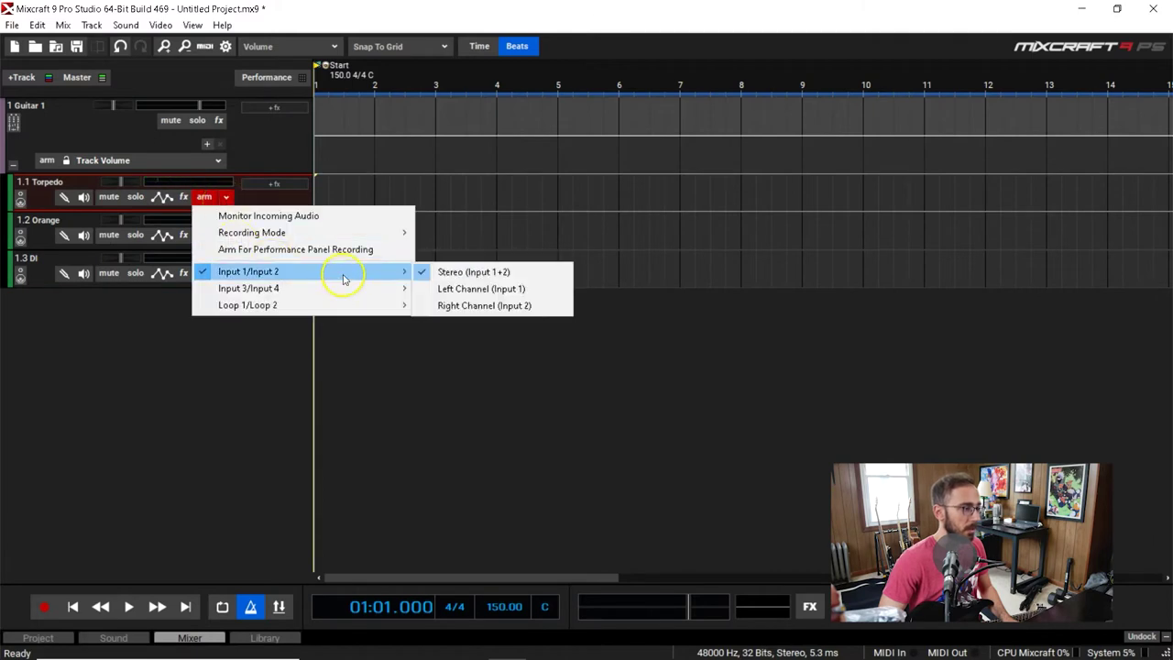
left_click(502, 306)
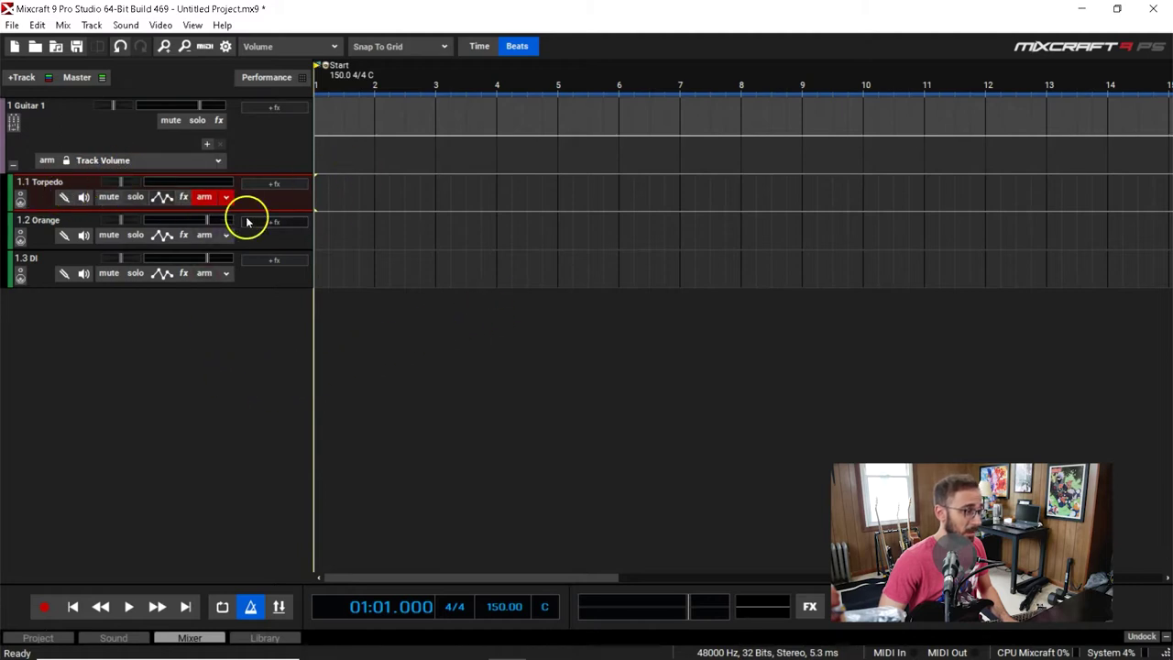
left_click(225, 197)
left_click(464, 317)
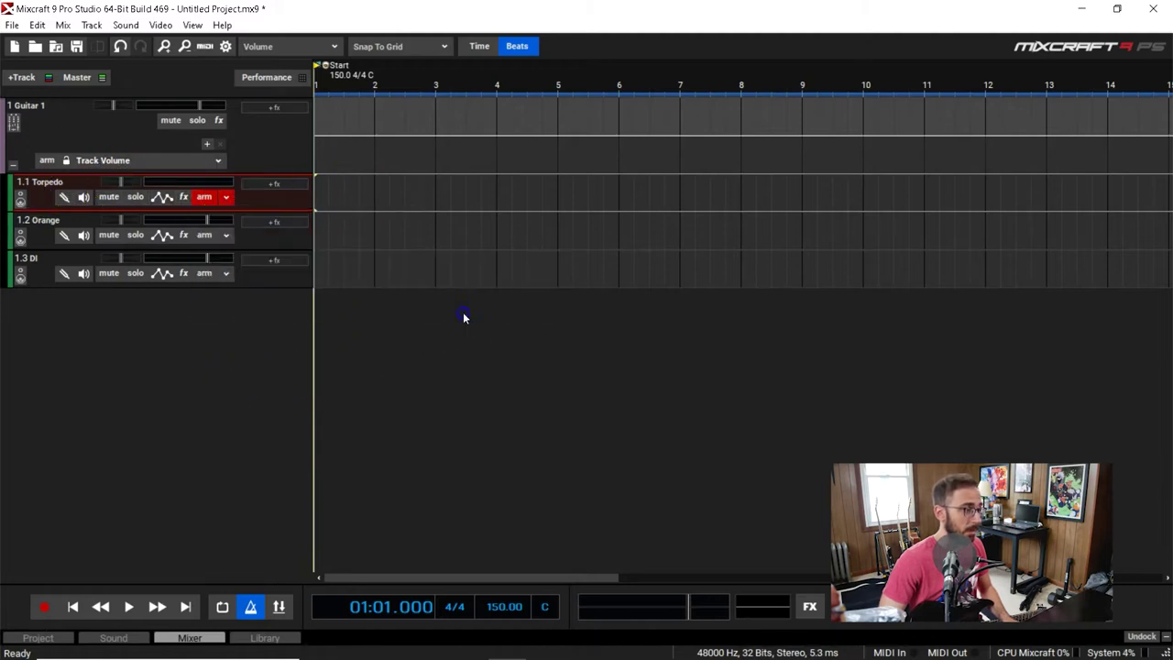
Step: Arm the Orange track for recording and set its recording input to Left Channel (Input 3)
left_click(224, 236)
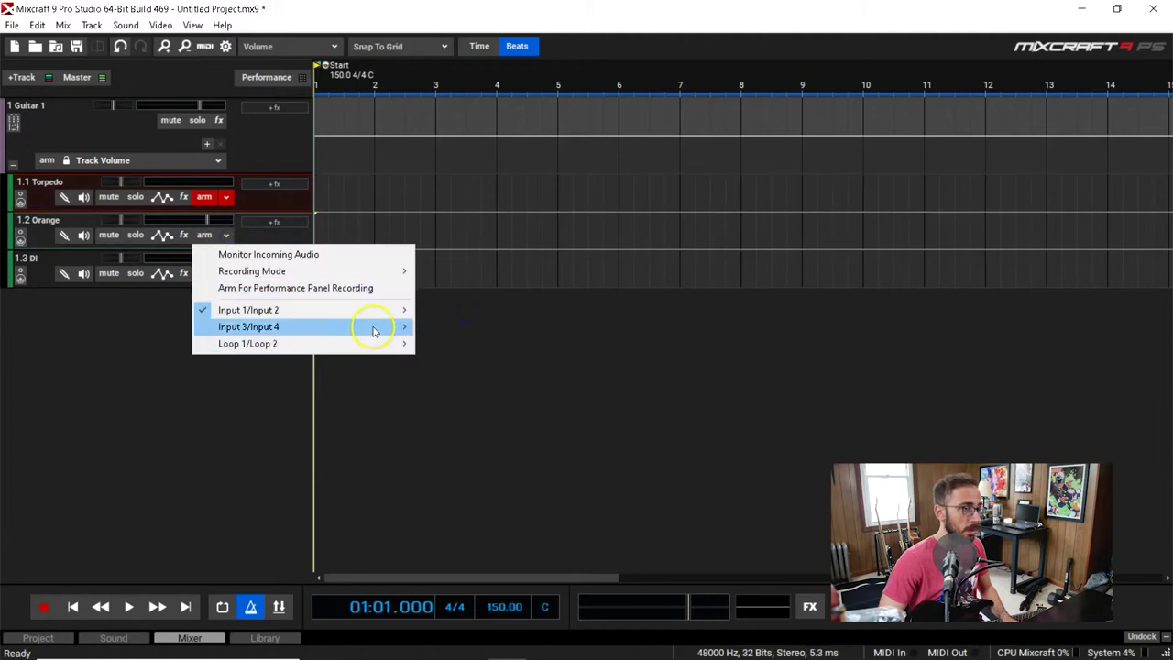
mouse_move(381, 329)
left_click(481, 344)
Step: Arm the DI track for recording and set its recording input to Right Channel (Input 4)
left_click(224, 274)
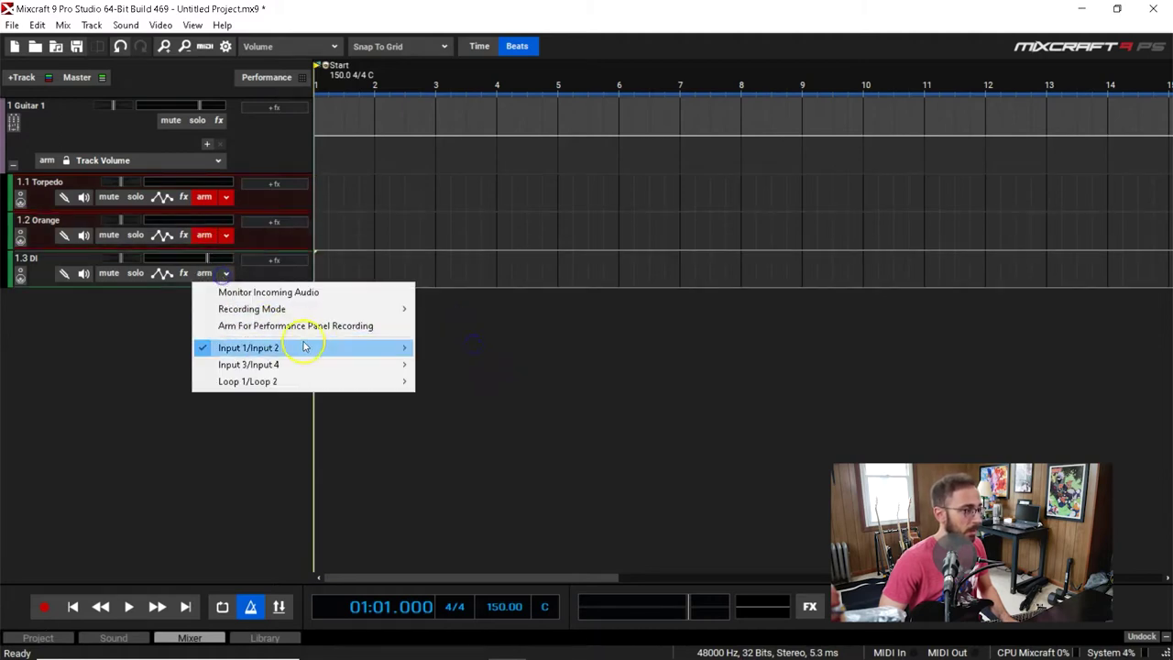
mouse_move(332, 348)
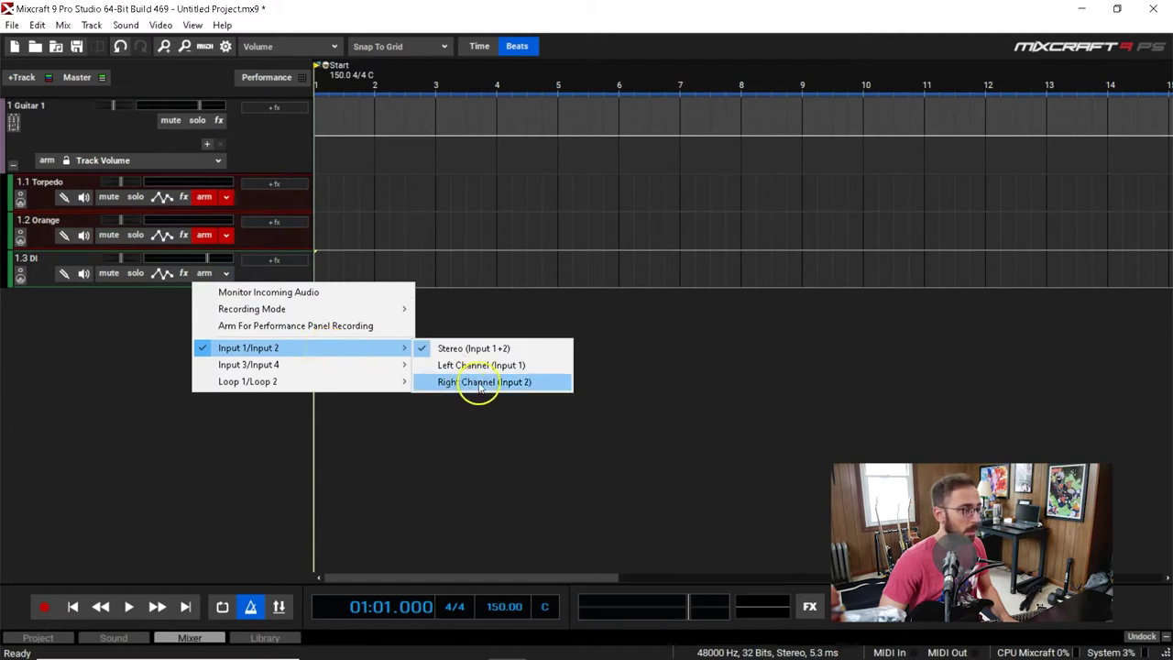
mouse_move(376, 365)
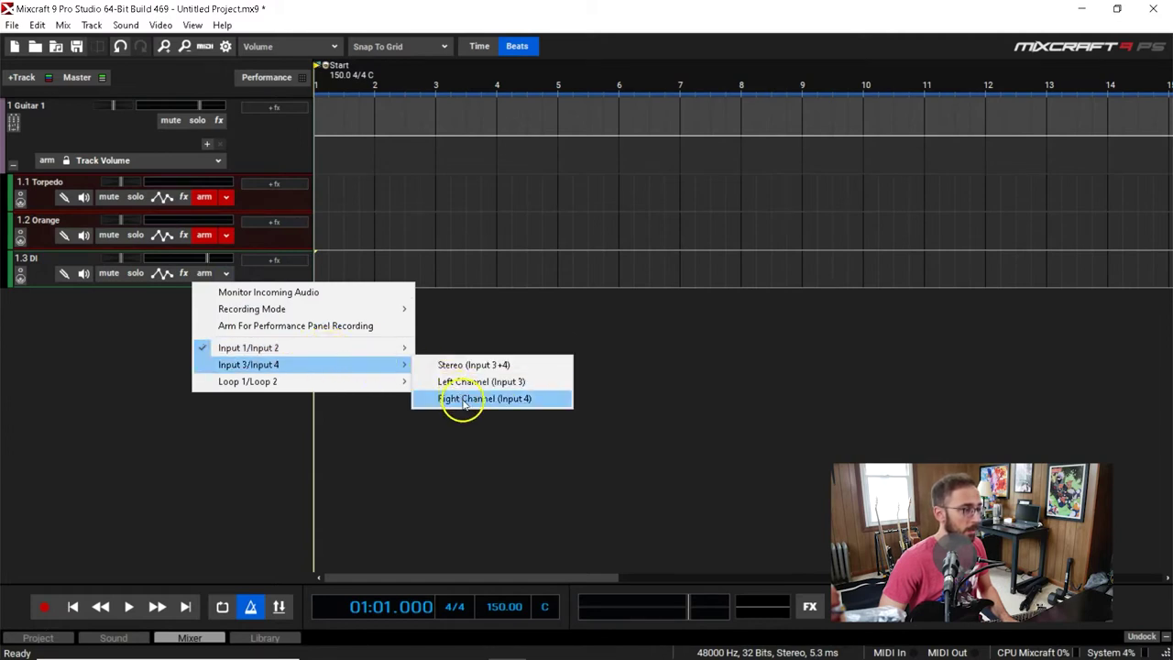
left_click(458, 397)
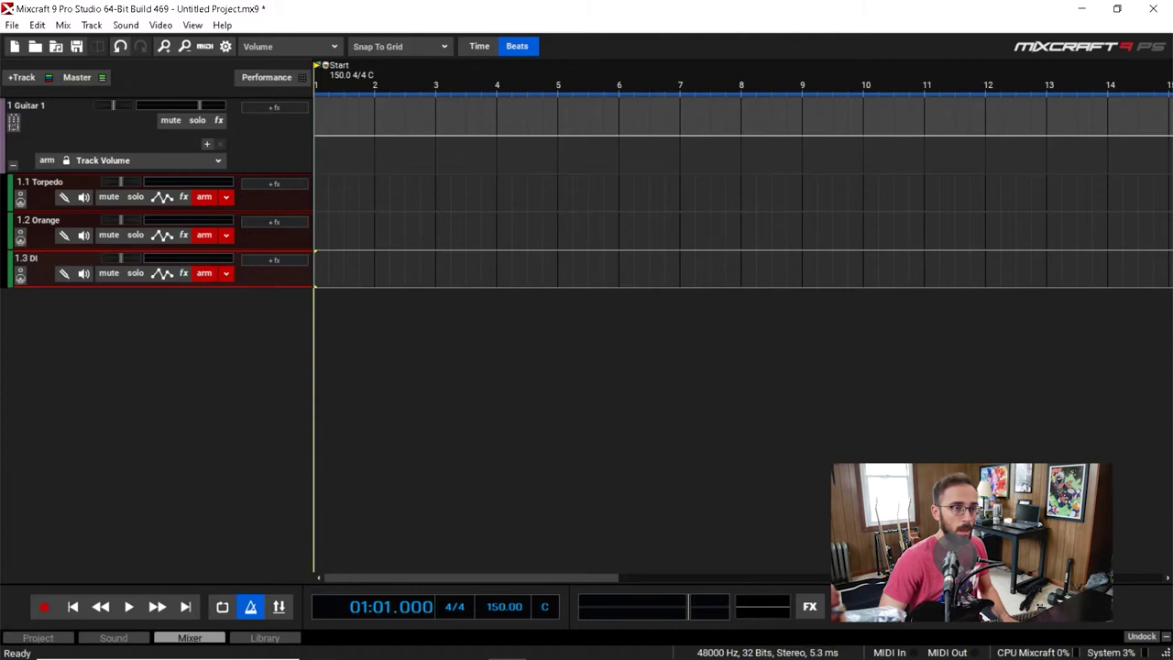
Step: Bring up Focusrite Control and check which hardware inputs carry the Torpedo, Orange and DI signals
left_click_drag(1172, 7, 767, 31)
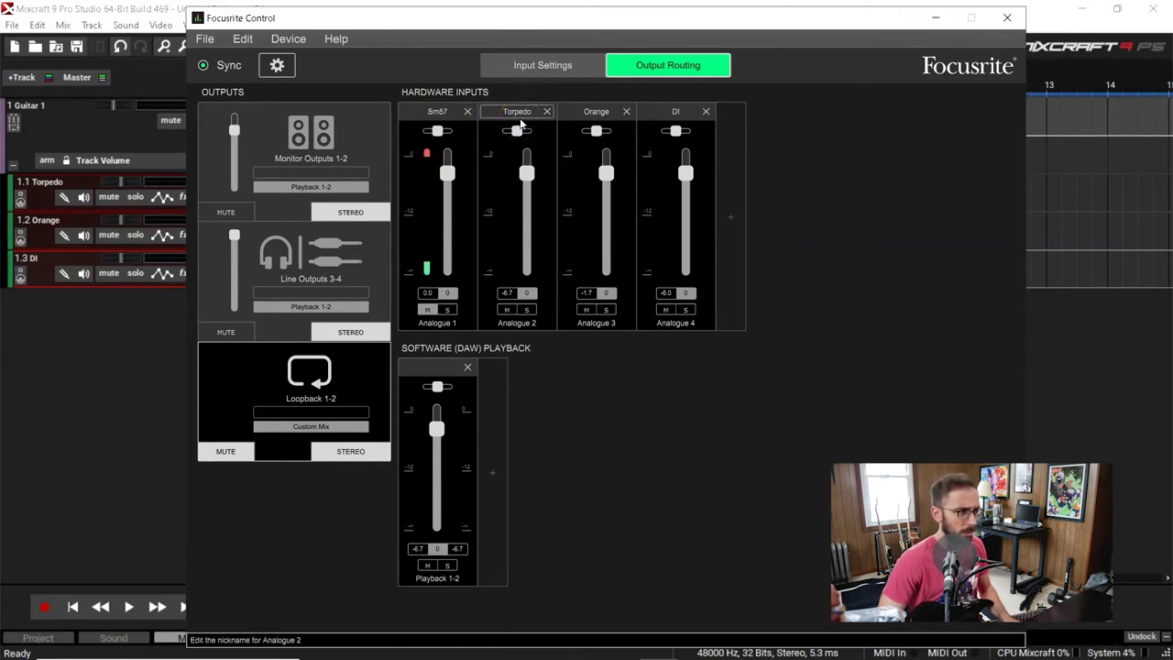
left_click(558, 105)
left_click(607, 123)
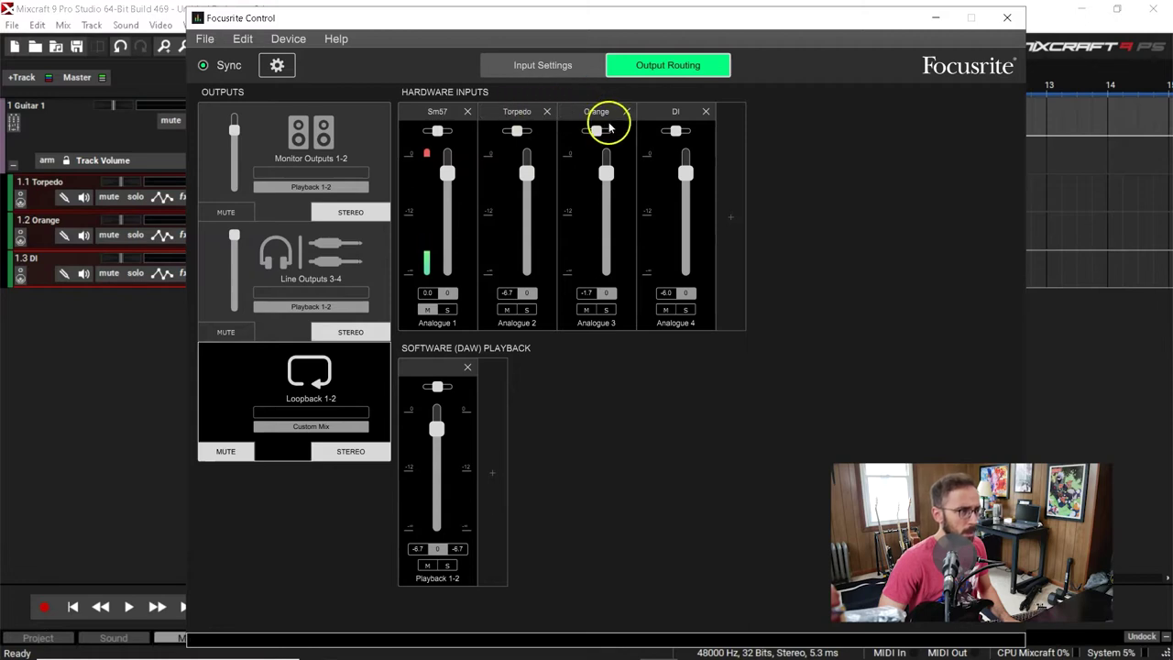
left_click(624, 114)
left_click(689, 126)
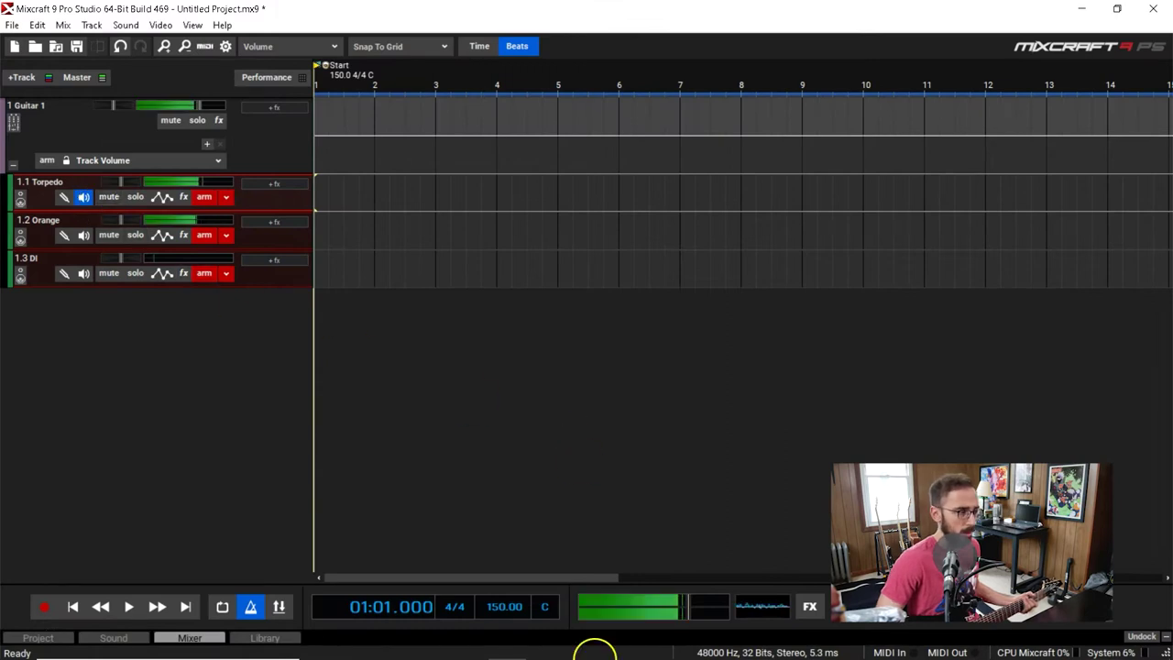
Step: Switch to Focusrite Control, set the DI (Analogue 4) gain in the Loopback 1-2 mix to -5.9, and return to Mixcraft
left_click(658, 645)
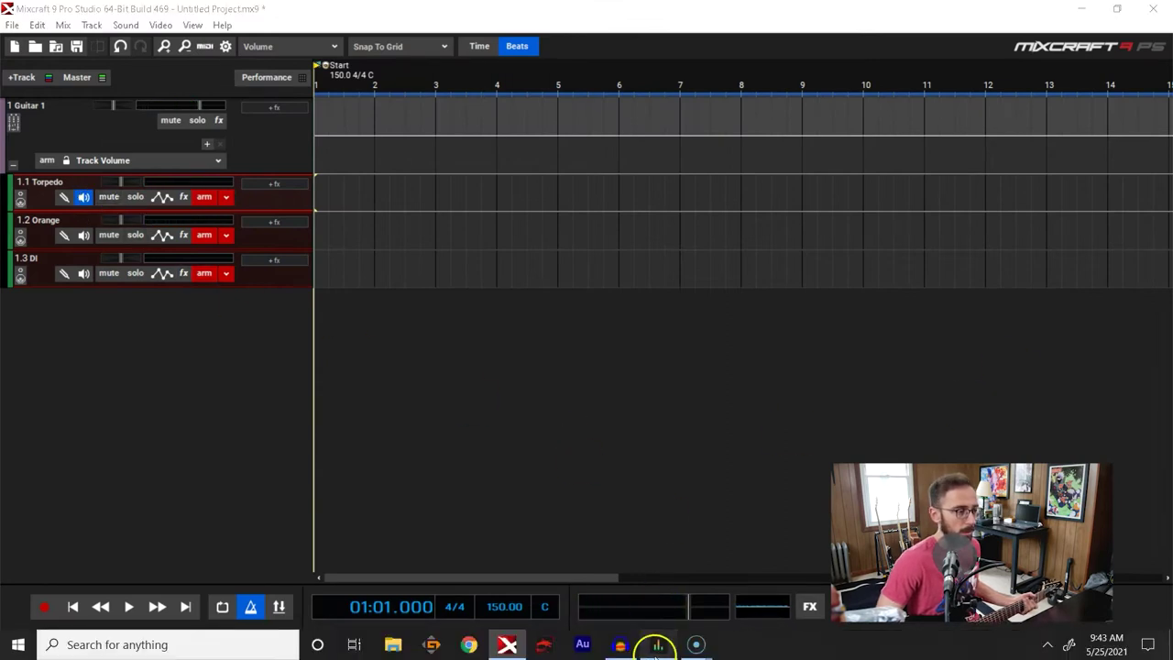
left_click_drag(891, 13, 767, 31)
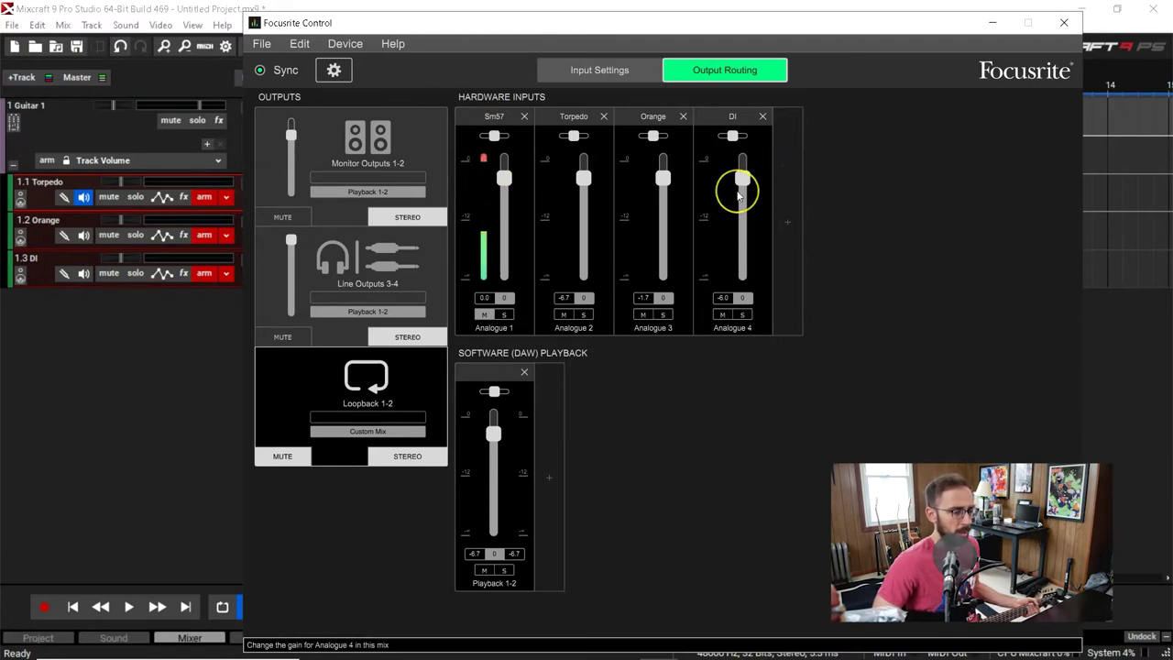
left_click(740, 160)
left_click(729, 231)
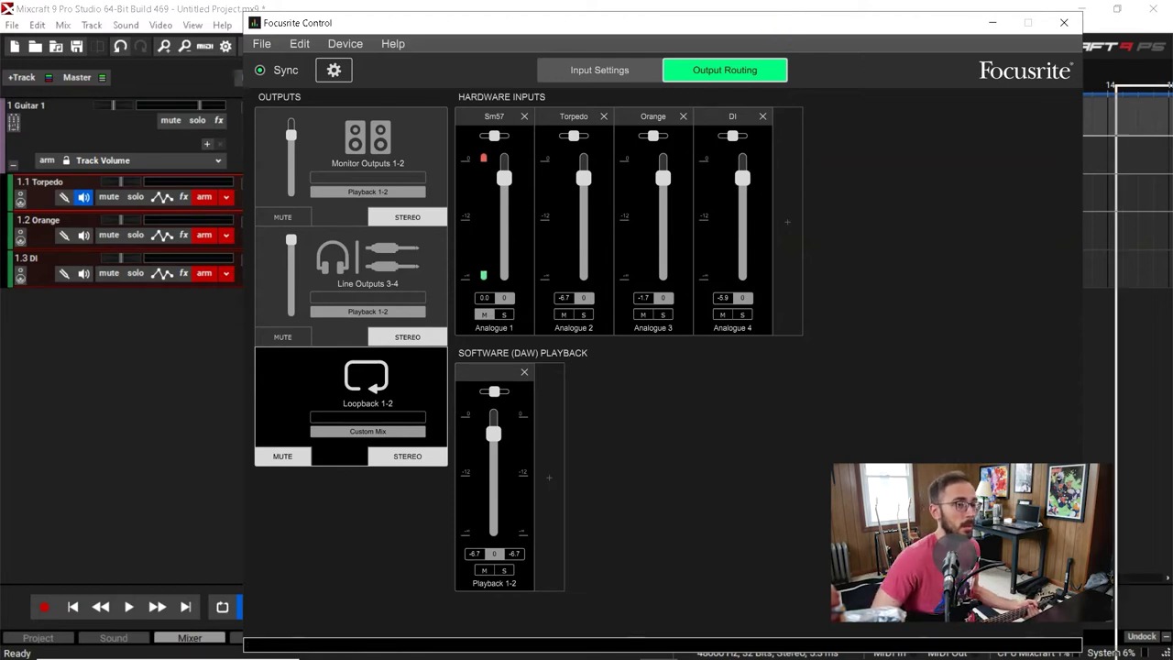
left_click(659, 659)
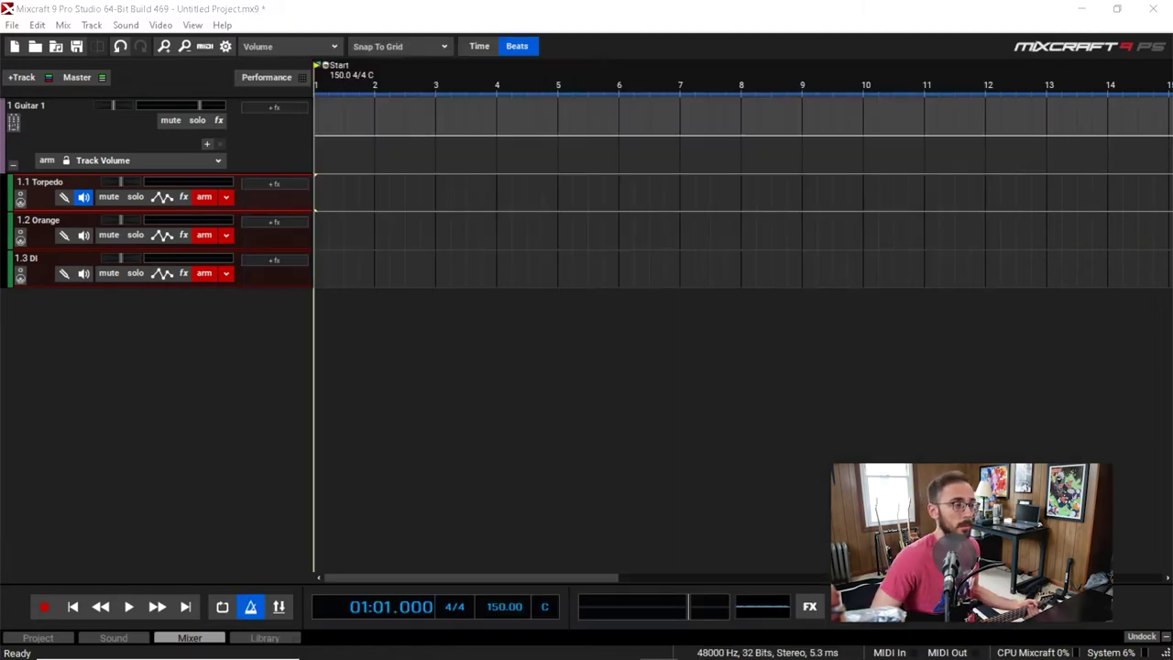
Step: Return the playhead to the start of the project and set the tempo to 140 BPM
left_click(587, 91)
key("Home")
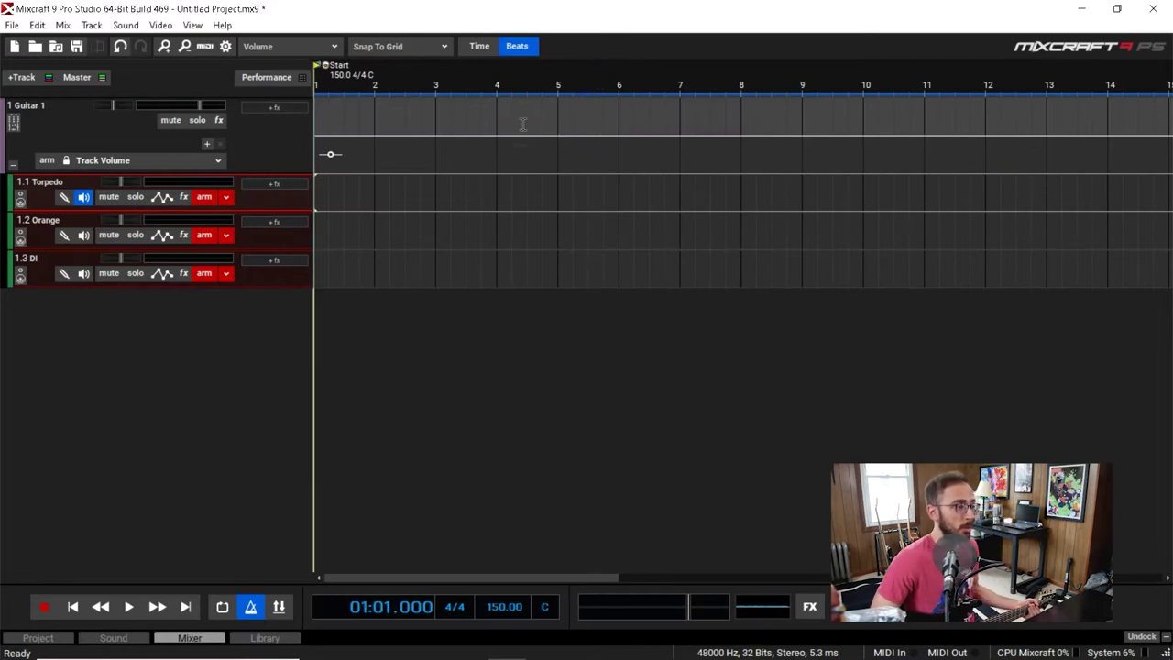
left_click(83, 236)
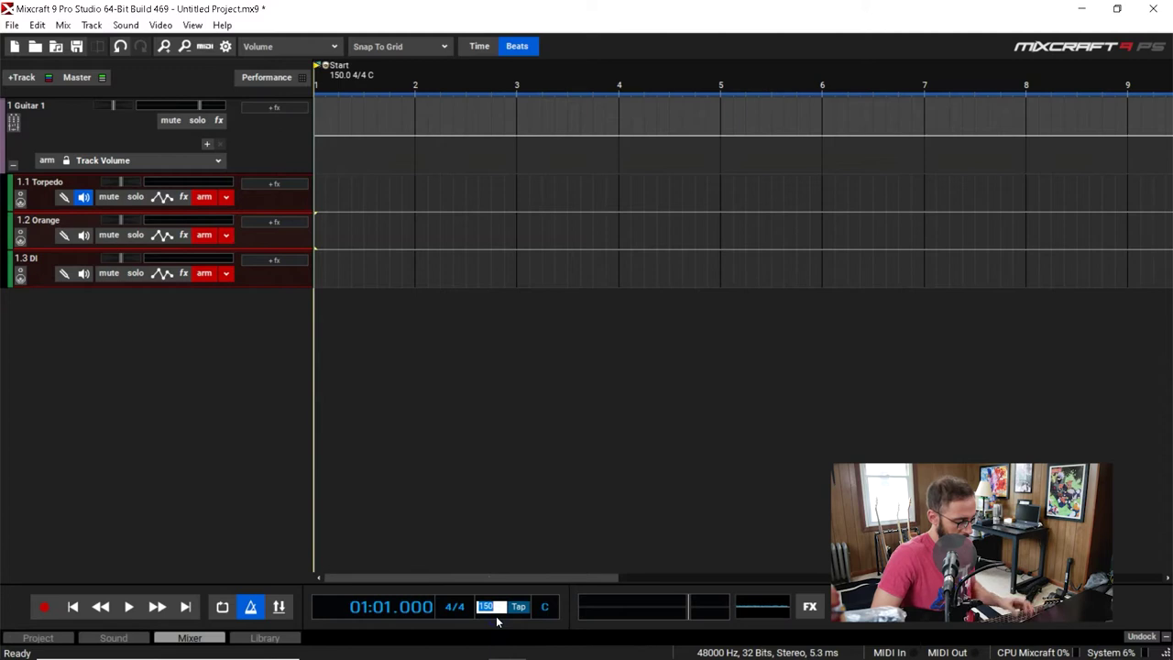
key("Return")
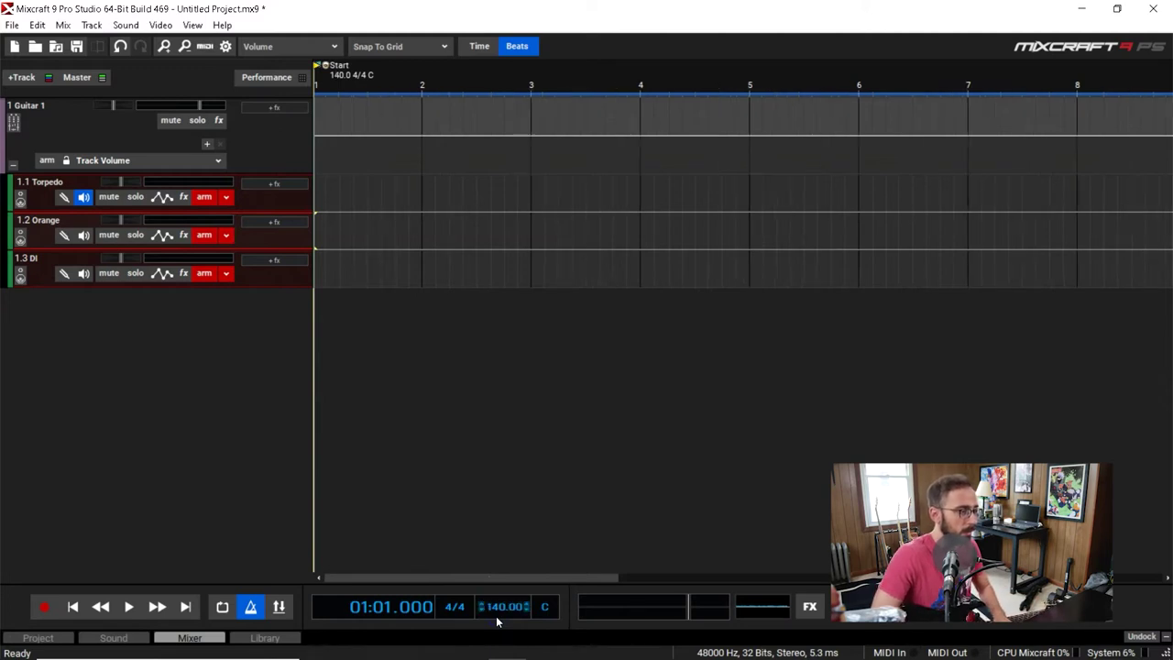
Step: Record a guitar take of slightly over eight bars on the three armed tracks from the project start
left_click(476, 77)
scroll(476, 77, "down", 1)
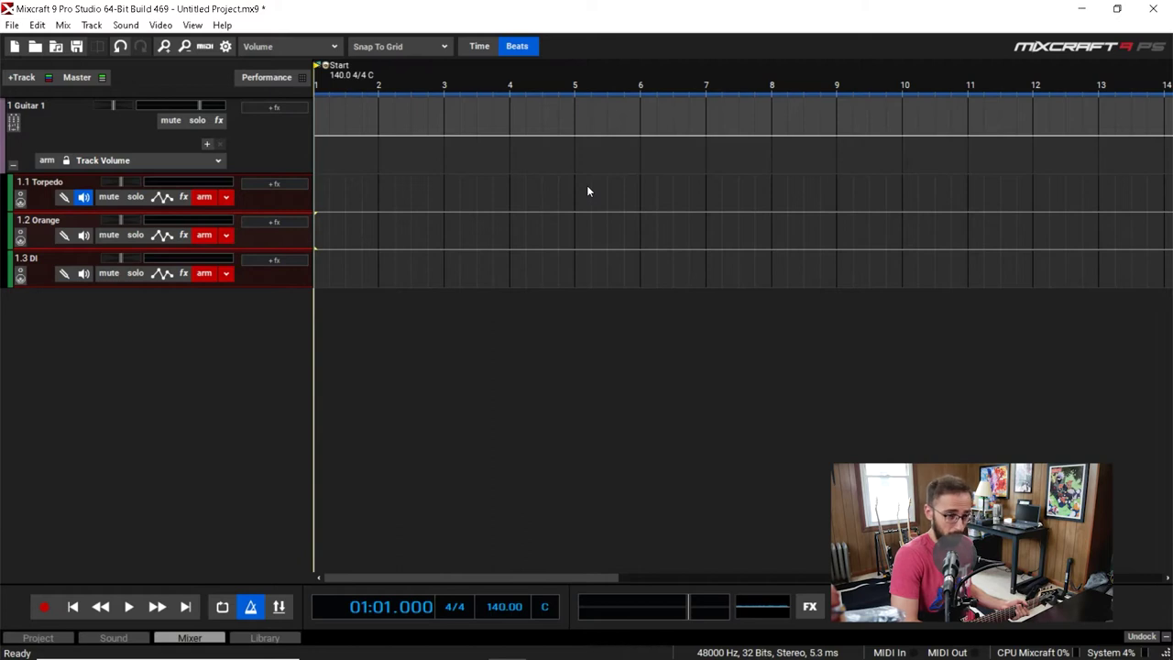
key("r")
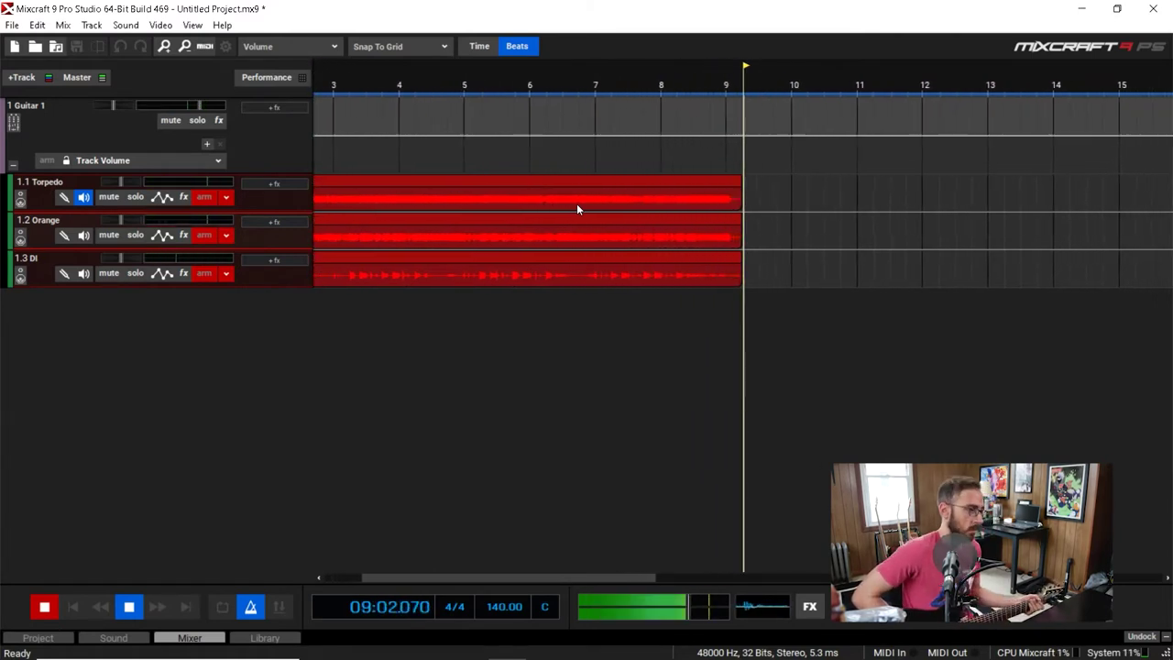
key("space")
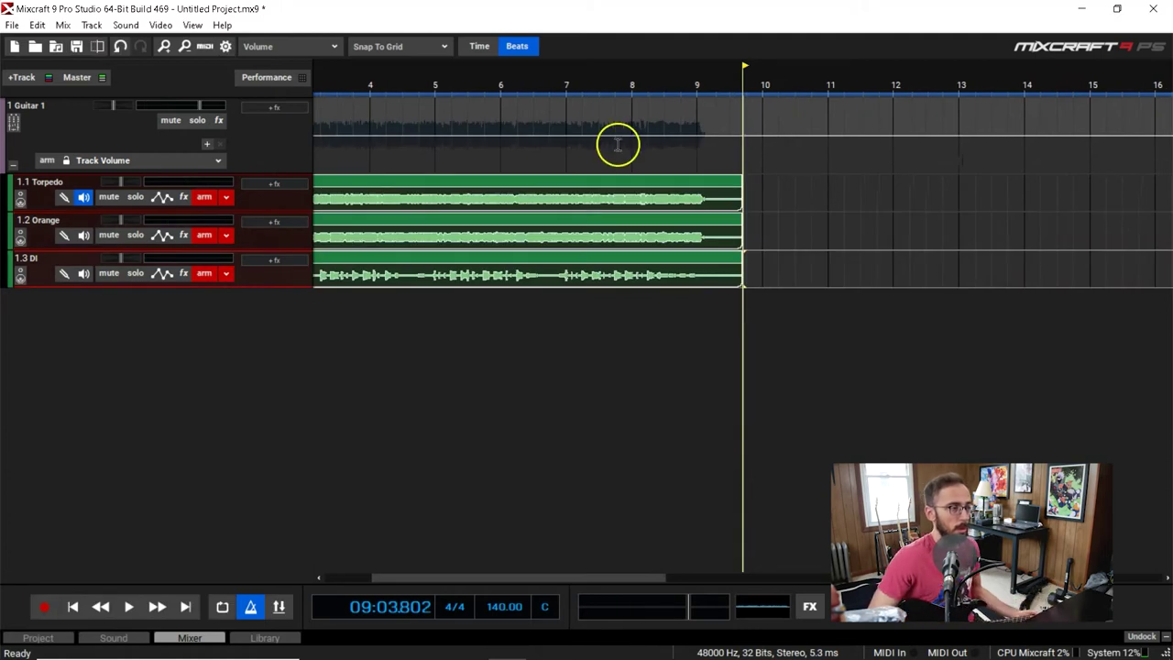
Step: Trim the ends of the recorded Torpedo, Orange and DI clips back to bar 9
left_click(631, 108)
scroll(637, 112, "down", 3)
key("Home")
scroll(694, 173, "up", 3)
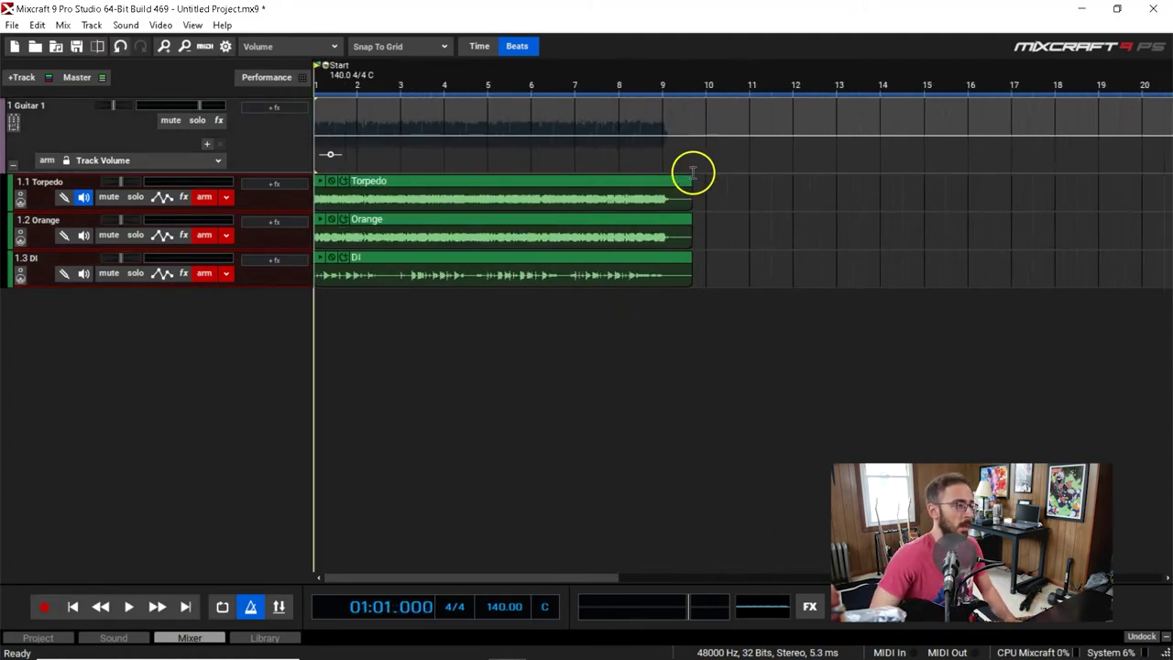
left_click(838, 85)
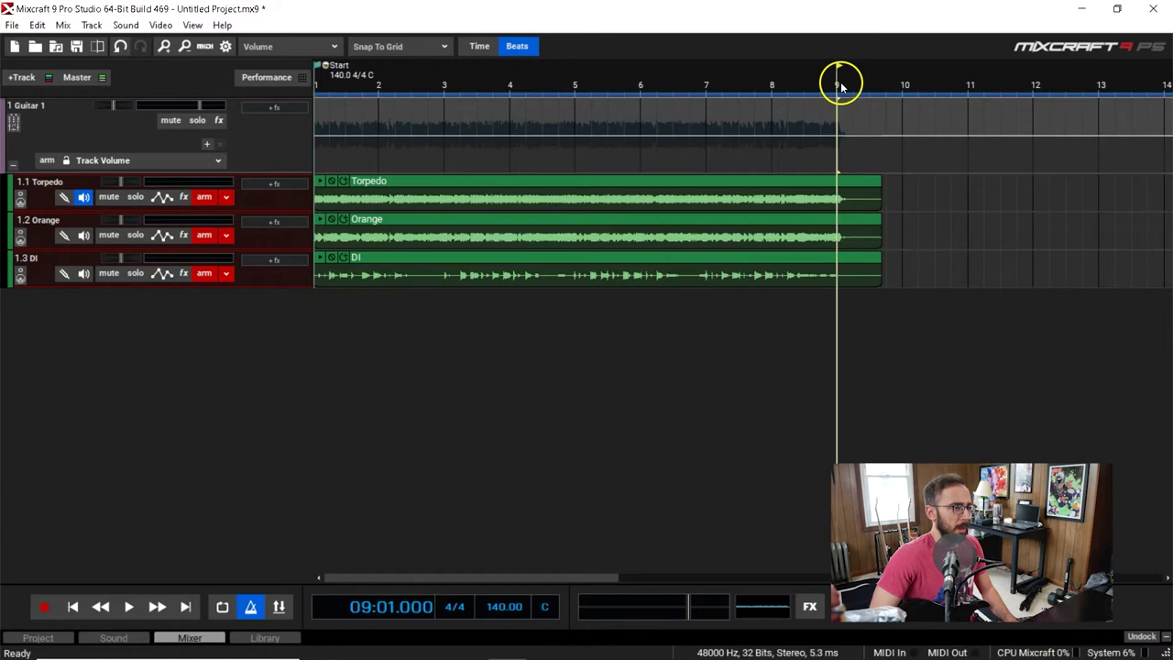
left_click_drag(880, 188, 834, 188)
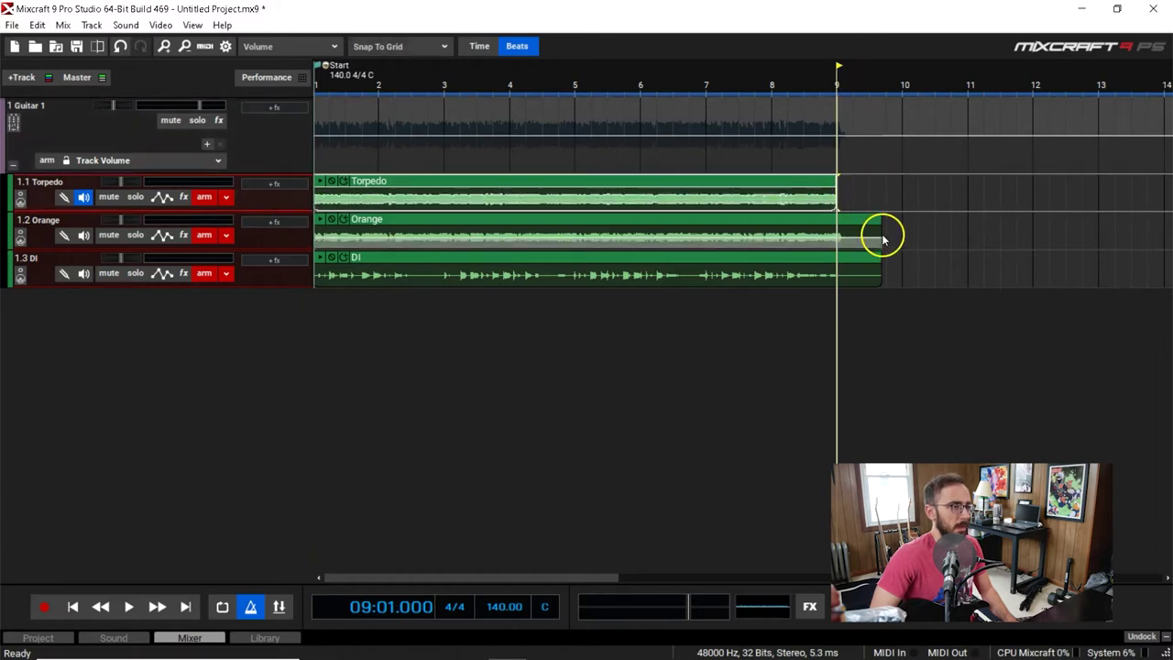
left_click_drag(877, 222, 836, 222)
left_click_drag(883, 264, 836, 262)
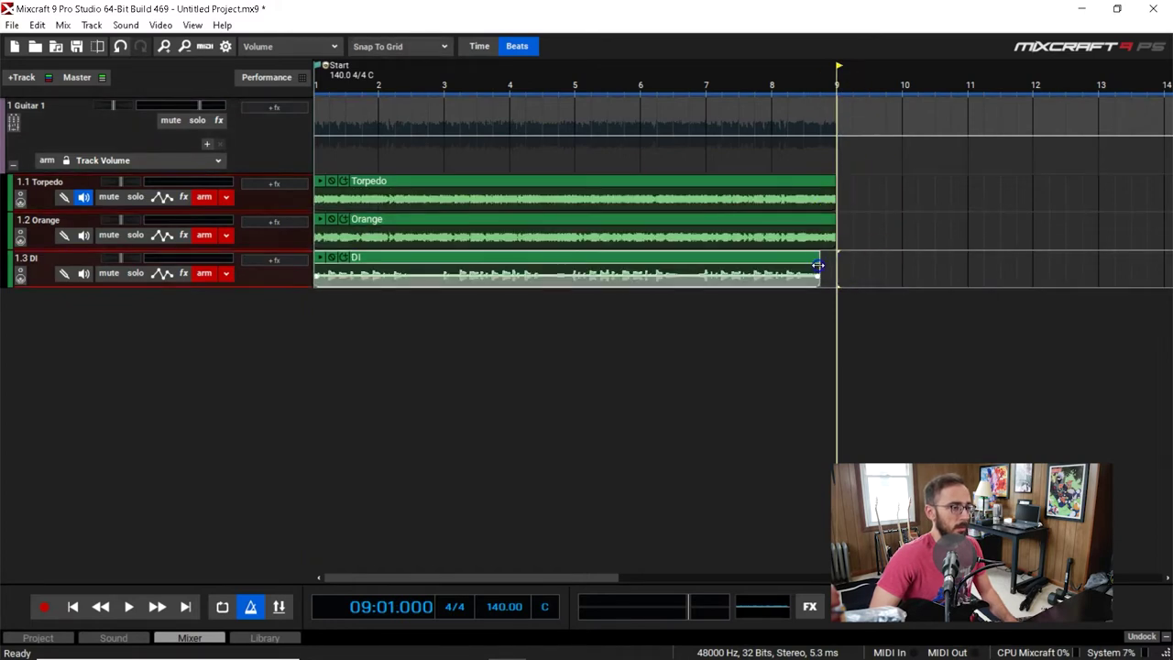
Step: Mute the DI track and play the trimmed take from the project start through to about bar 9
key("Home")
scroll(825, 266, "down", 1)
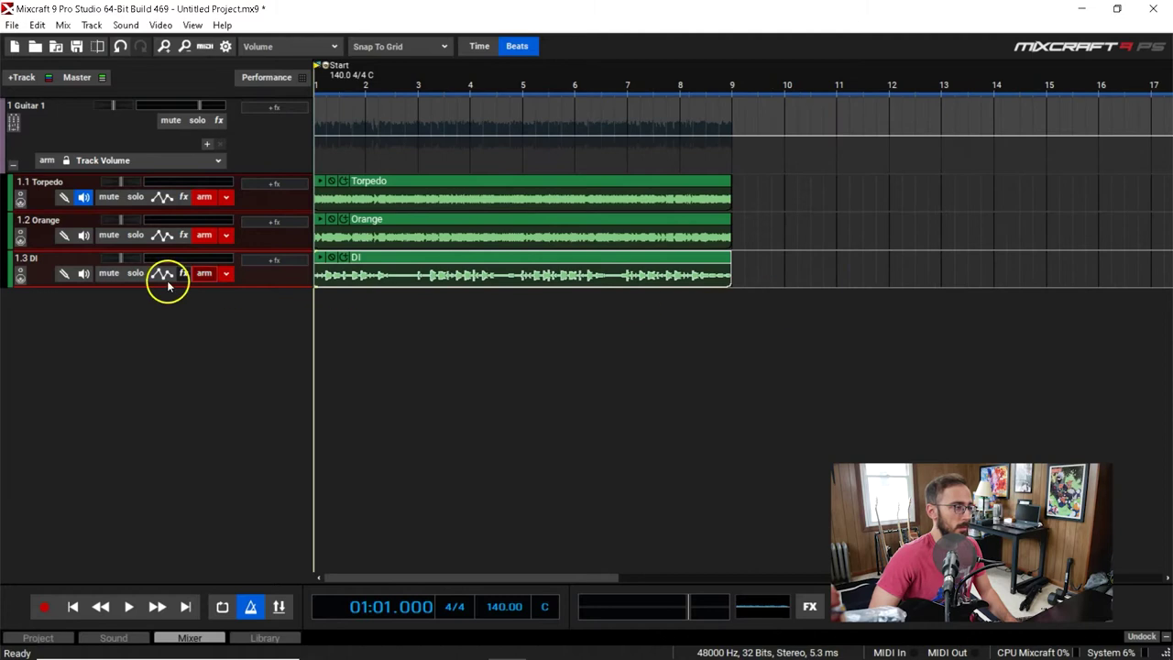
left_click(107, 275)
scroll(492, 332, "up", 1)
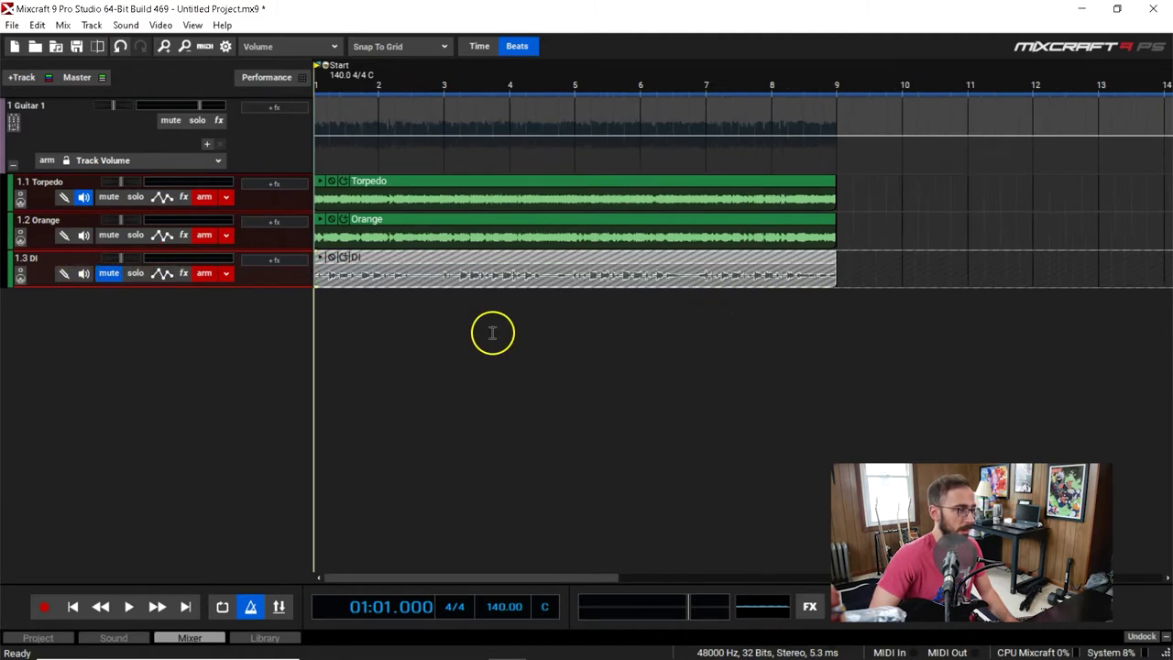
key("space")
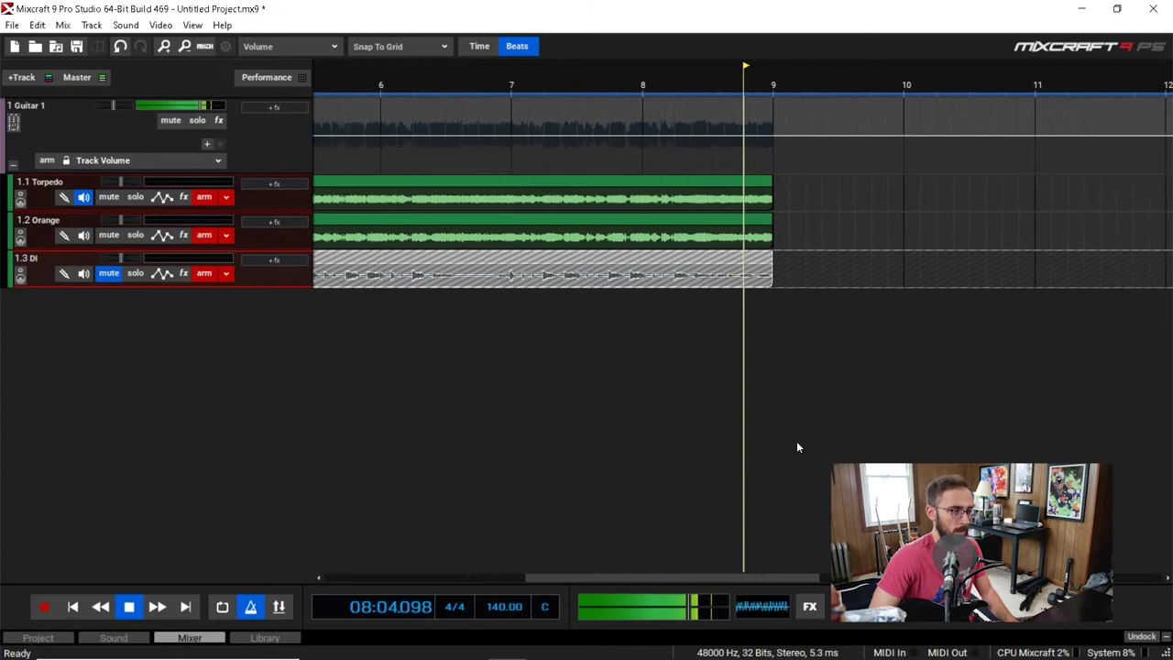
key("space")
Step: Enlarge the DI track's height and place the playhead at beat 7.2 to examine its waveform against the grid
scroll(797, 442, "down", 1)
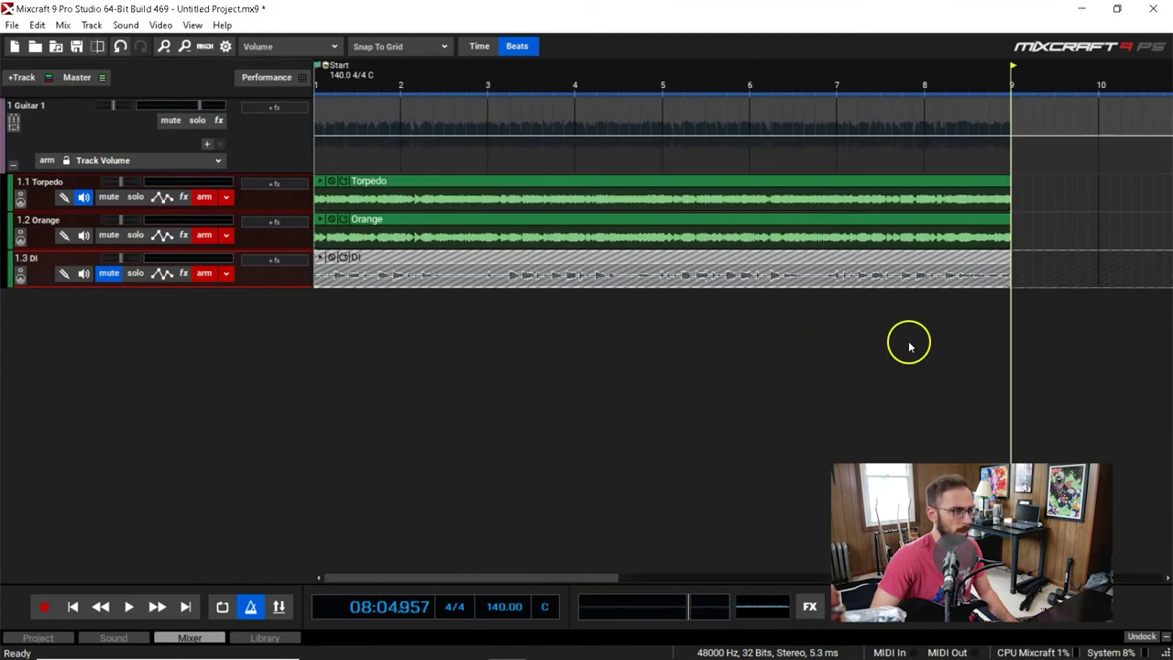
left_click(828, 79)
scroll(887, 140, "up", 1)
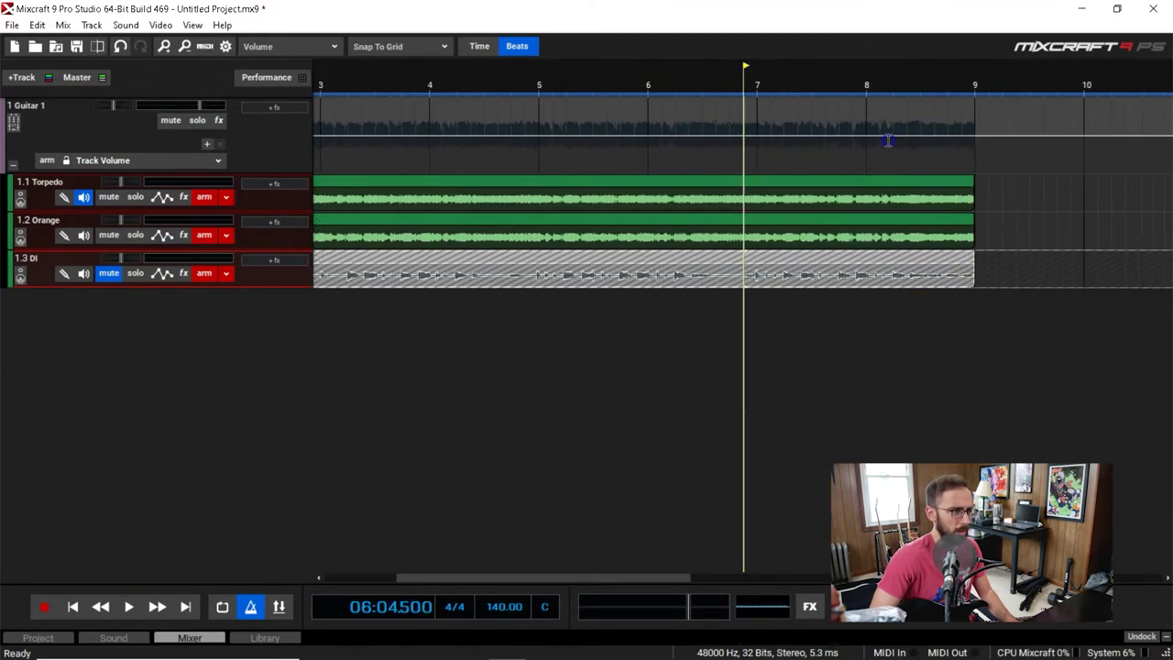
left_click(760, 79)
scroll(770, 79, "up", 1)
left_click_drag(223, 289, 266, 413)
scroll(830, 447, "up", 2)
left_click_drag(861, 579, 874, 578)
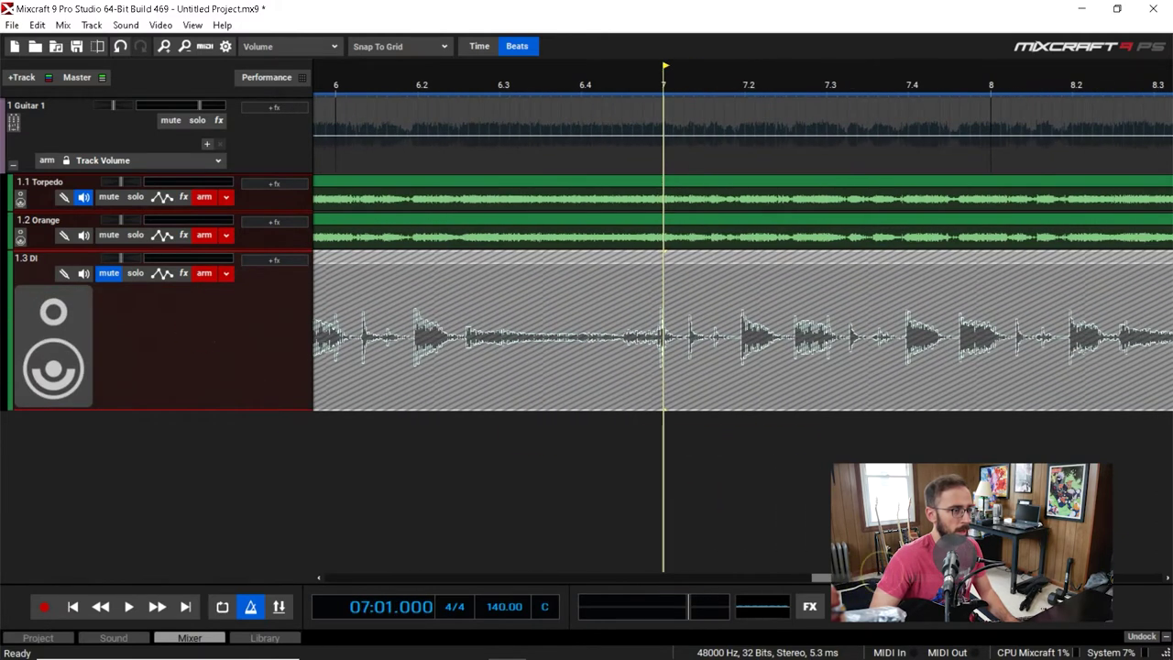
left_click(748, 81)
scroll(746, 81, "up", 2)
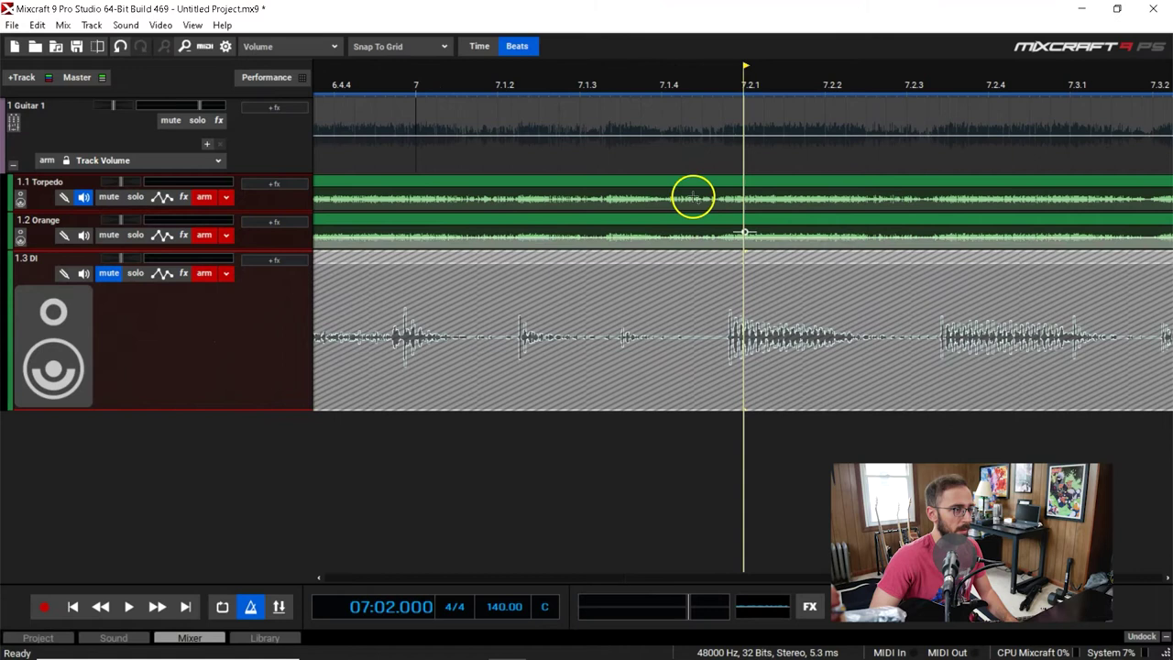
Step: Try timeline snap resolutions of 1/8 Triplet Notes, 1 Bar and 1/16 Notes
left_click(379, 46)
left_click(446, 313)
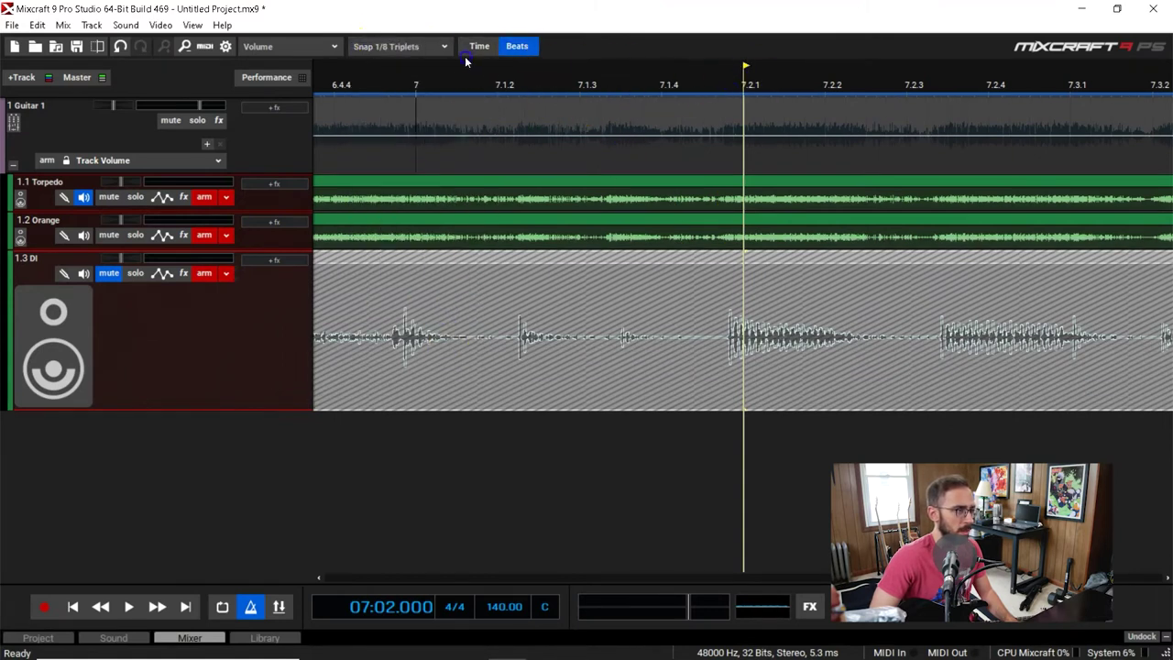
left_click(430, 48)
left_click(438, 171)
left_click(394, 45)
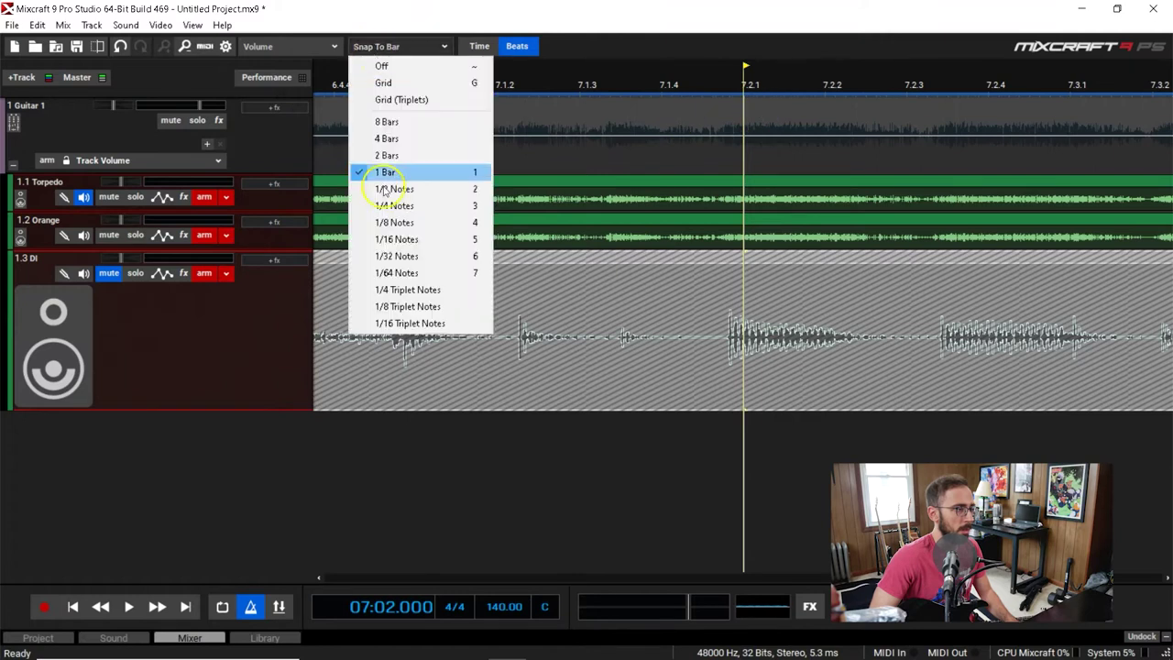
left_click(385, 240)
scroll(704, 130, "down", 1)
scroll(704, 130, "down", 2)
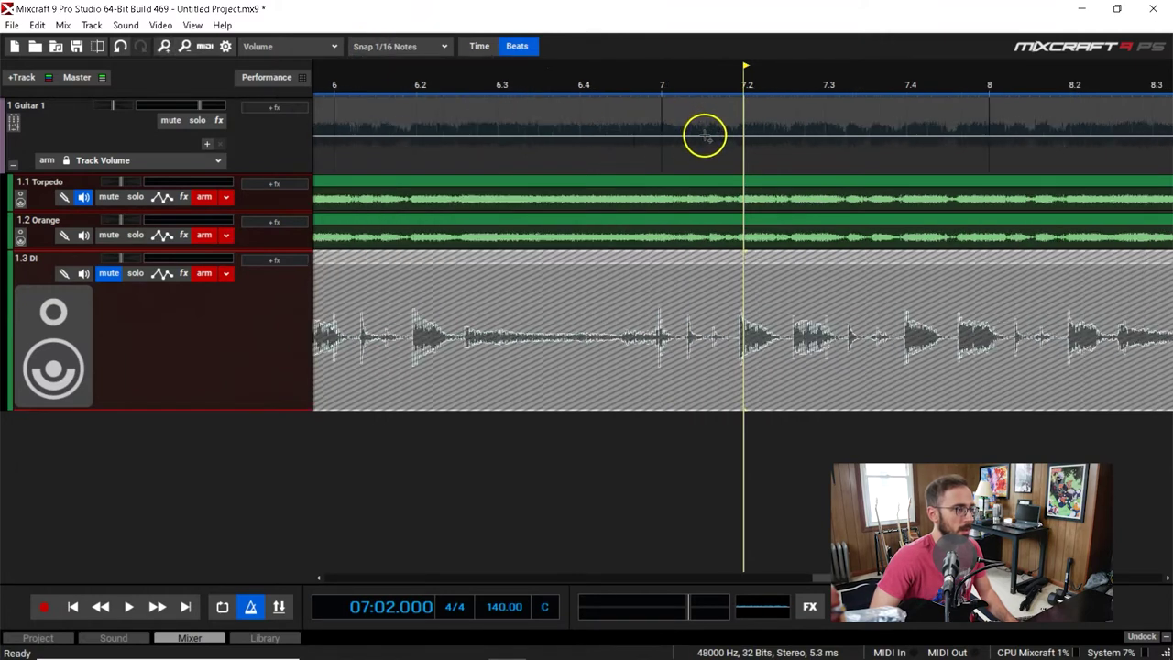
Step: Try snap resolutions of 1/64 Notes and 8 Bars, and set the timeline snap to 1/8 Triplet Notes
left_click(401, 46)
left_click(407, 256)
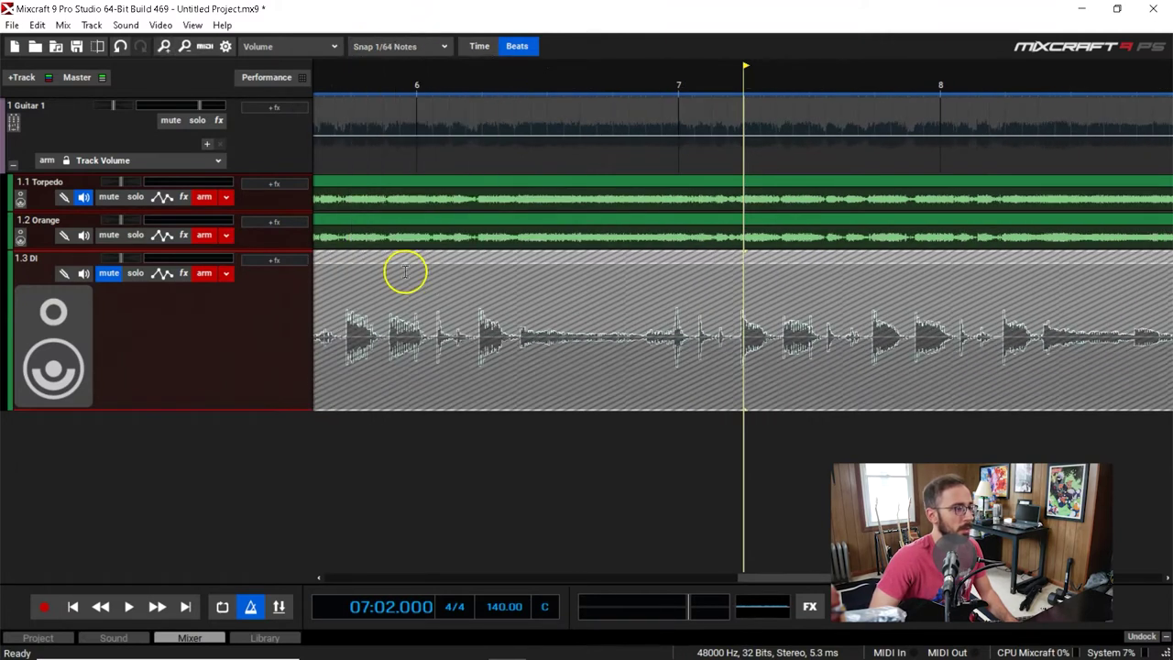
left_click(403, 47)
left_click(387, 121)
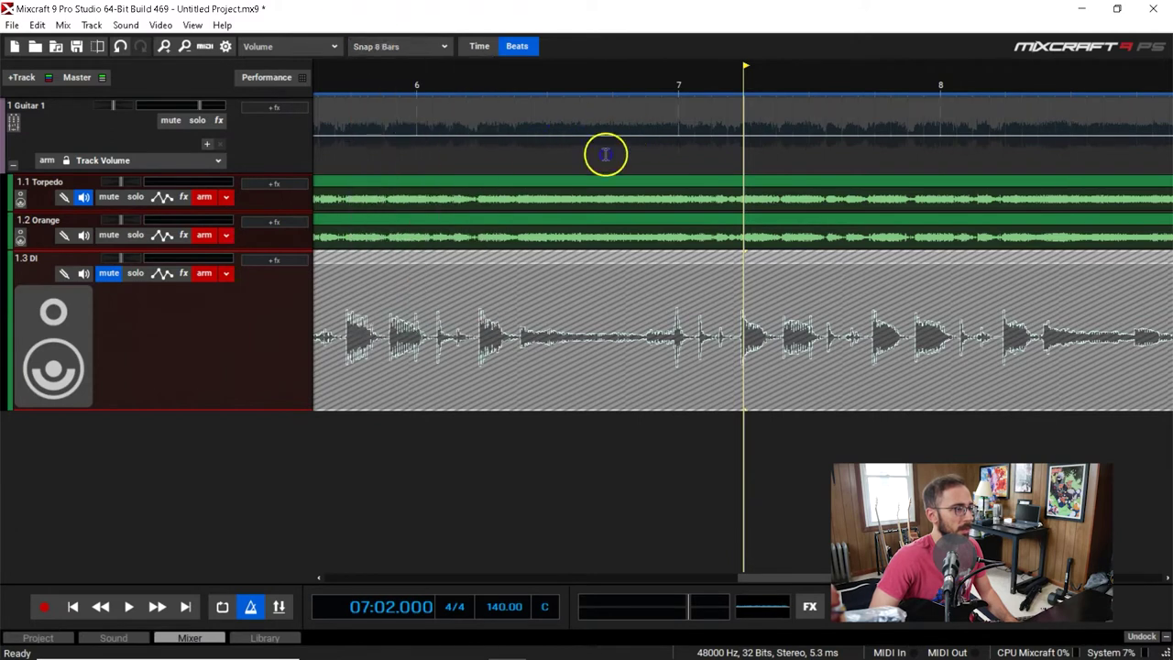
left_click(445, 46)
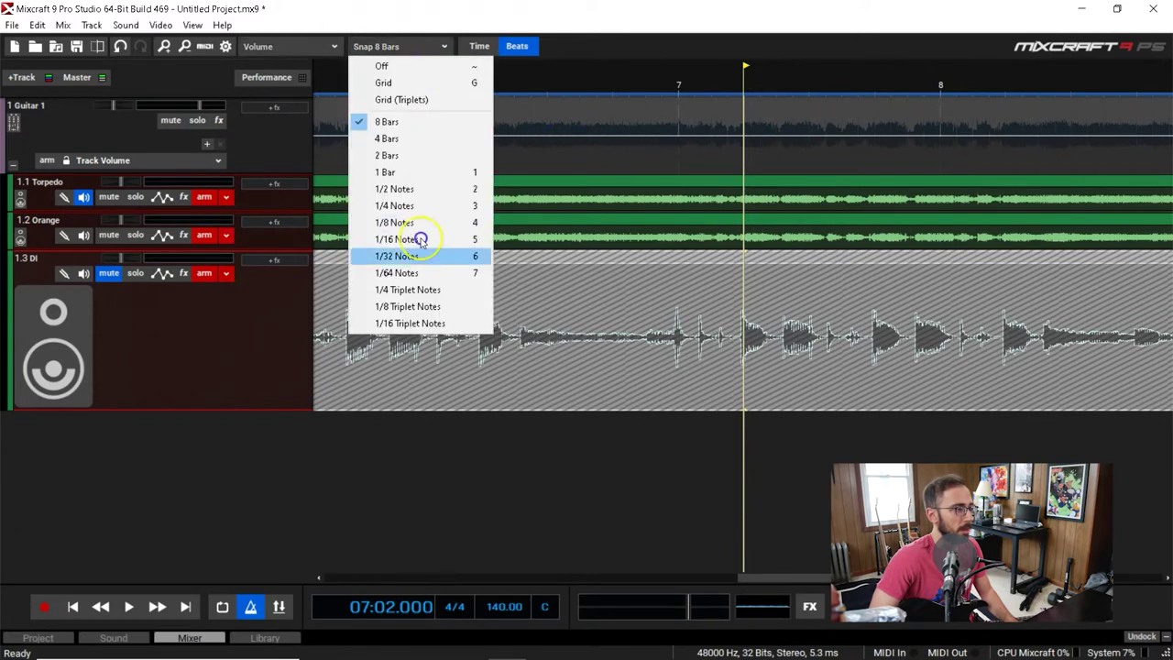
left_click(423, 312)
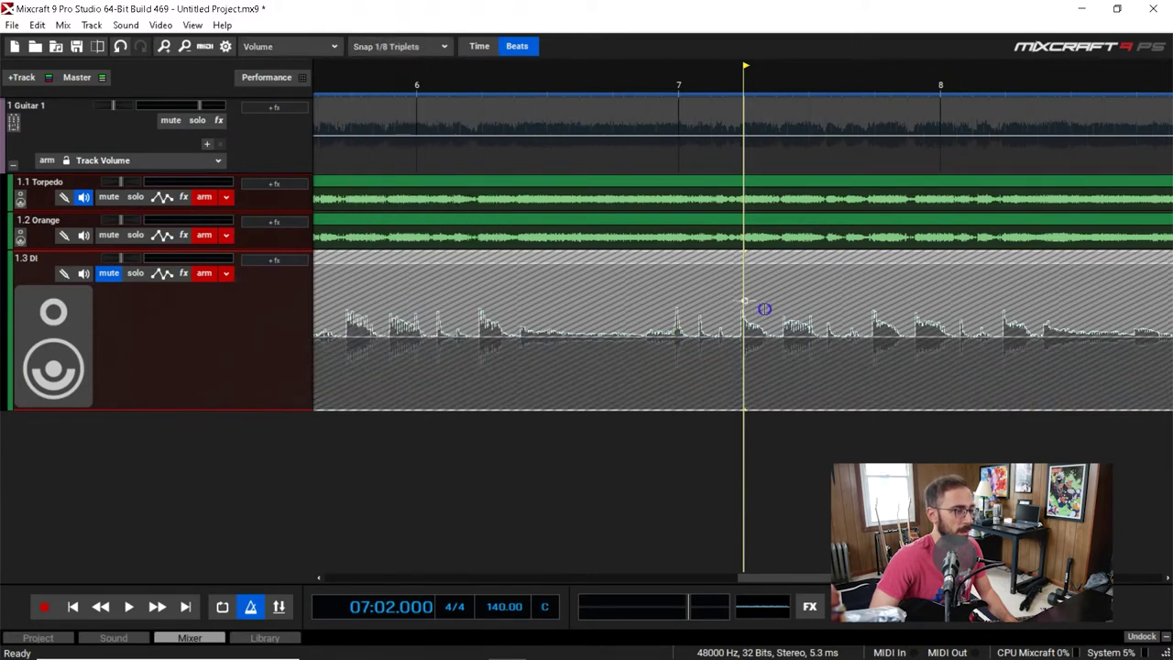
Step: Place the playhead at successive points in bar 7 to compare the DI track's note attacks with the triplet grid
mouse_move(825, 259)
left_mouse_down()
mouse_move(843, 265)
mouse_move(826, 259)
left_mouse_up()
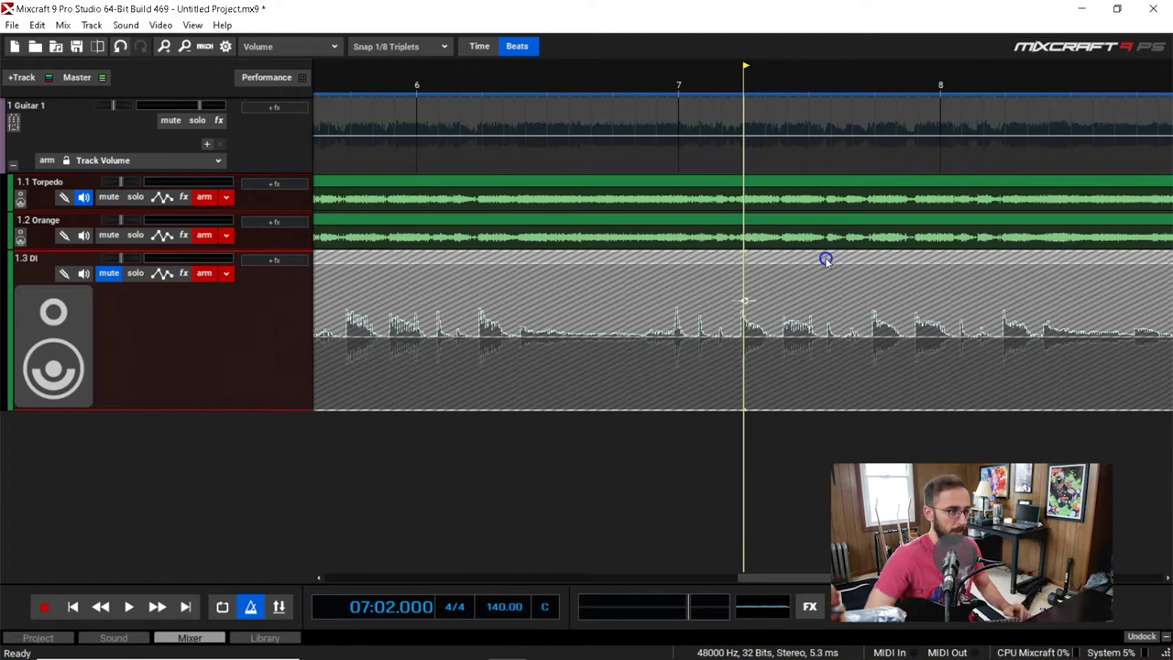
scroll(834, 169, "up", 2)
left_click(632, 81)
scroll(786, 74, "up", 1)
left_click(798, 73)
scroll(805, 110, "up", 2)
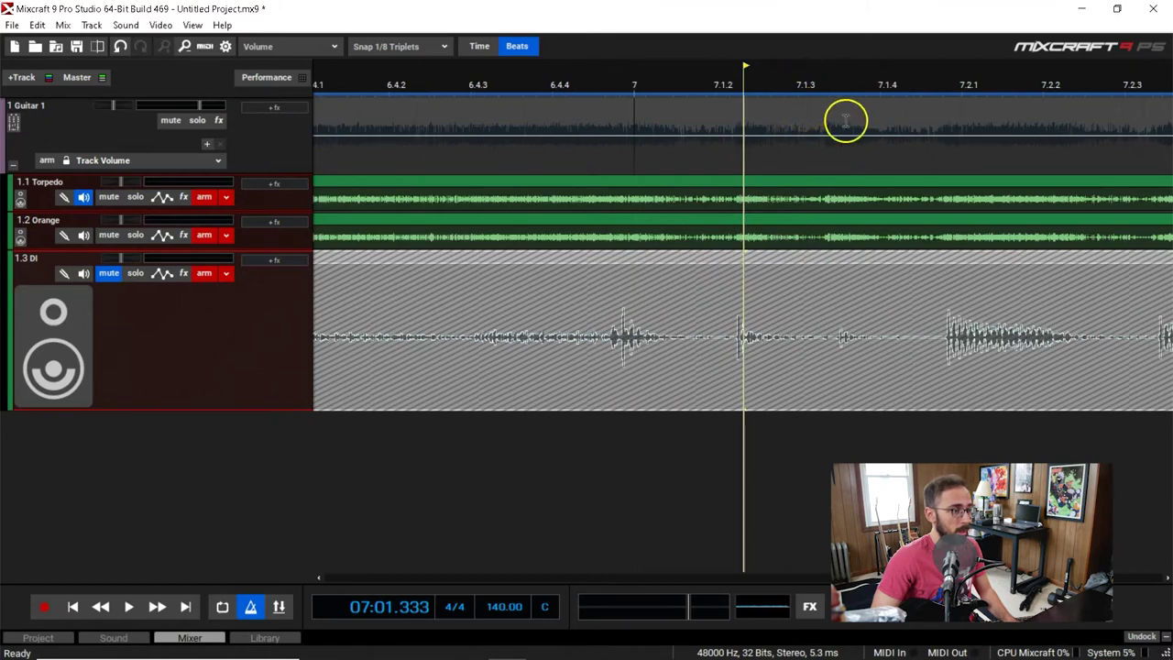
left_click(908, 123)
left_click(807, 82)
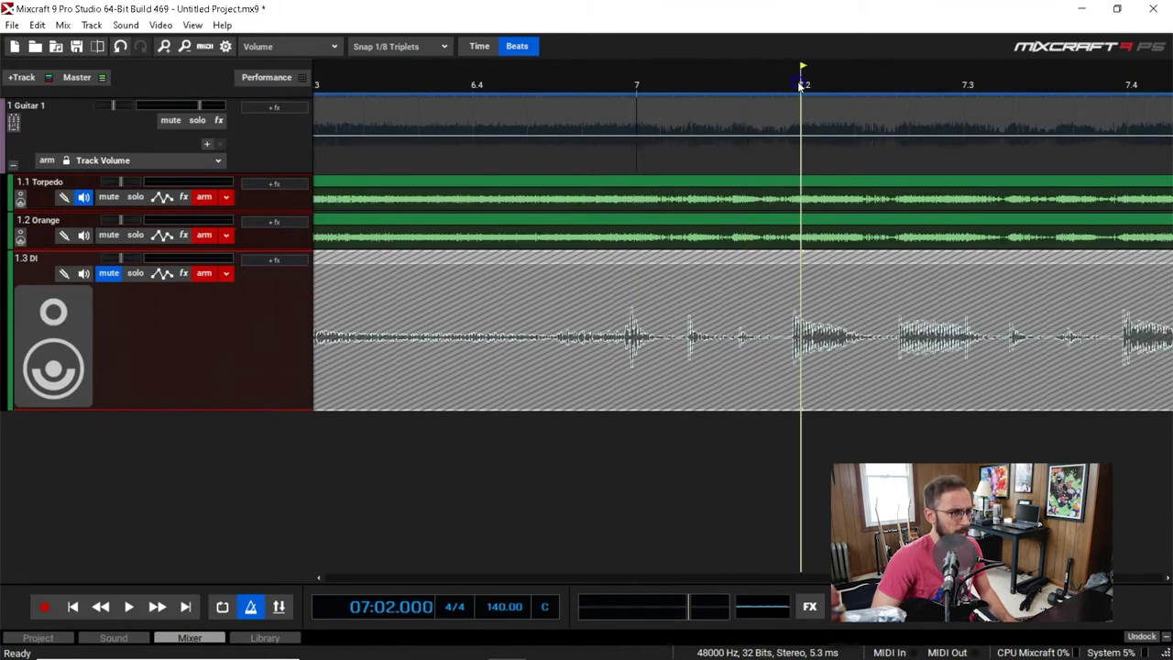
left_click(948, 90)
scroll(935, 92, "down", 1)
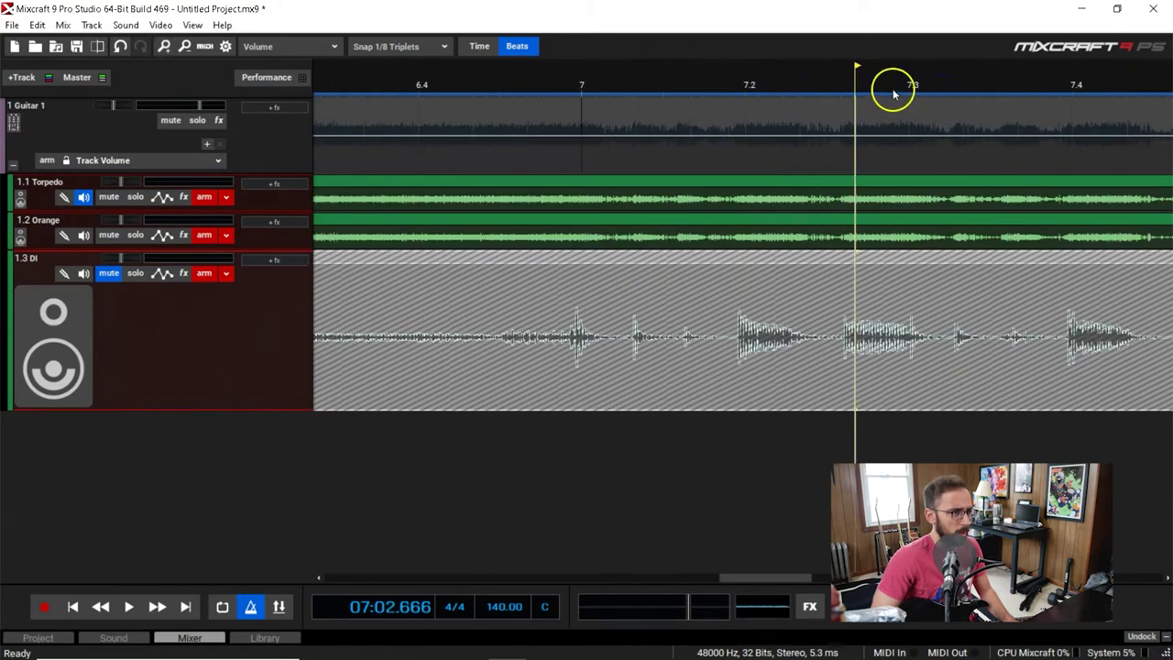
scroll(844, 86, "up", 1)
left_click(859, 87)
left_click(958, 88)
scroll(948, 111, "down", 1)
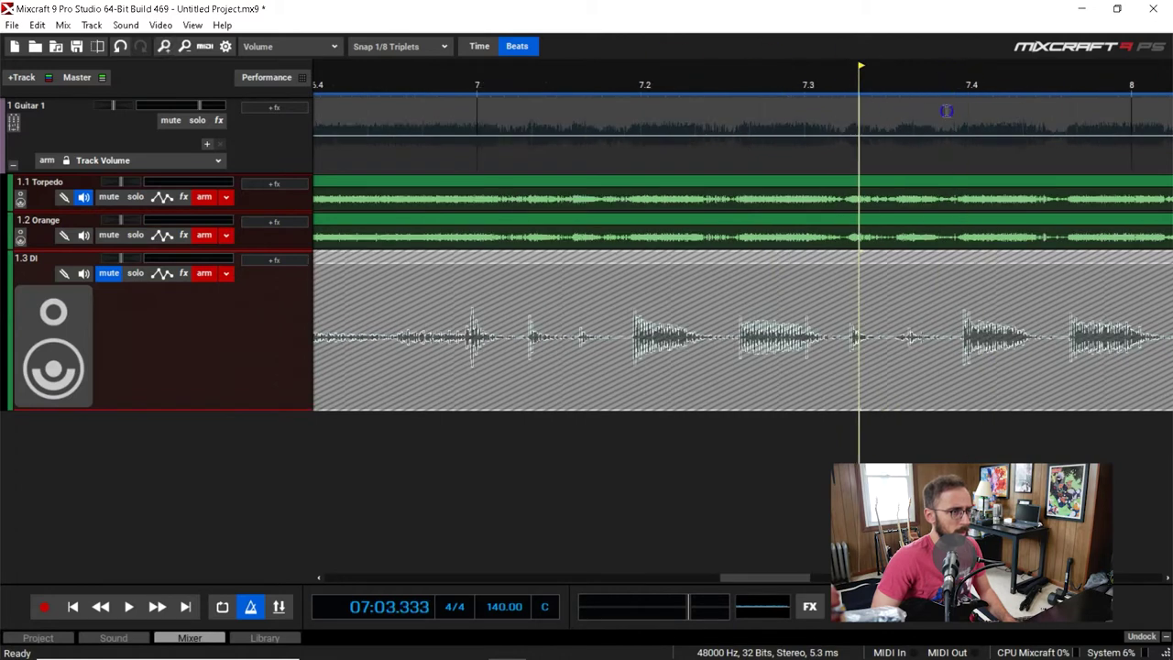
Step: Continue checking the DI note attacks against the triplet grid from about beat 7.4 through bar 8 to the clip's end
left_click(960, 94)
scroll(962, 92, "up", 1)
left_click(1068, 85)
scroll(1054, 96, "down", 1)
left_click(1004, 96)
scroll(1007, 101, "up", 1)
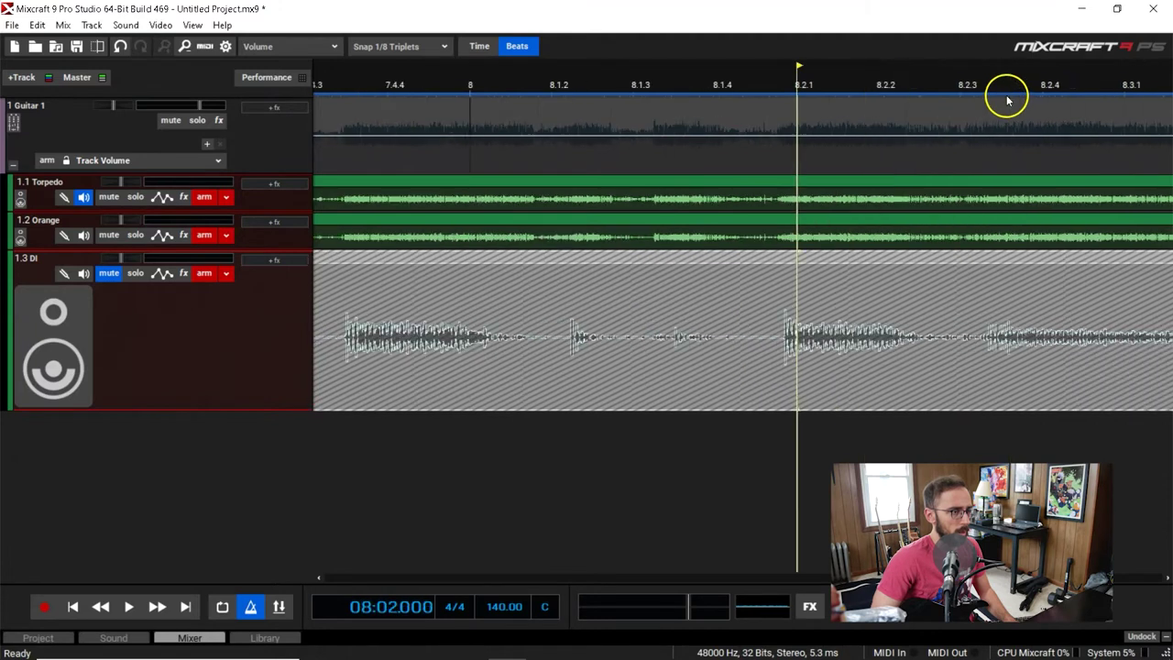
left_click(1017, 96)
scroll(979, 107, "down", 1)
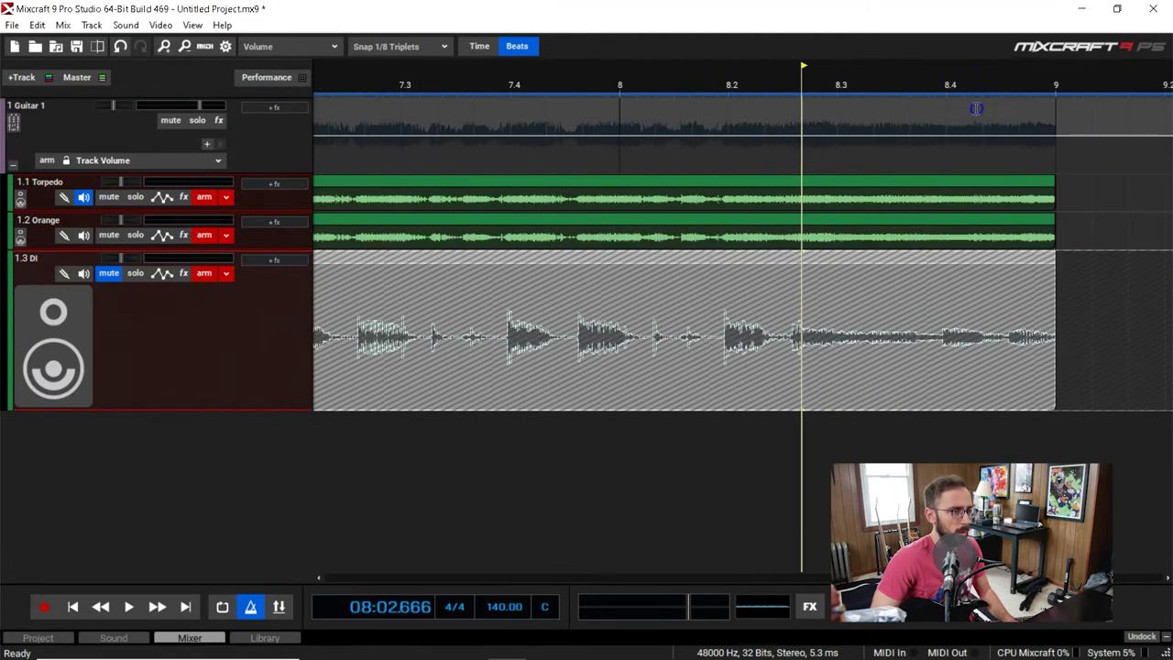
left_click(955, 92)
scroll(956, 91, "up", 1)
left_click(931, 97)
scroll(933, 99, "down", 1)
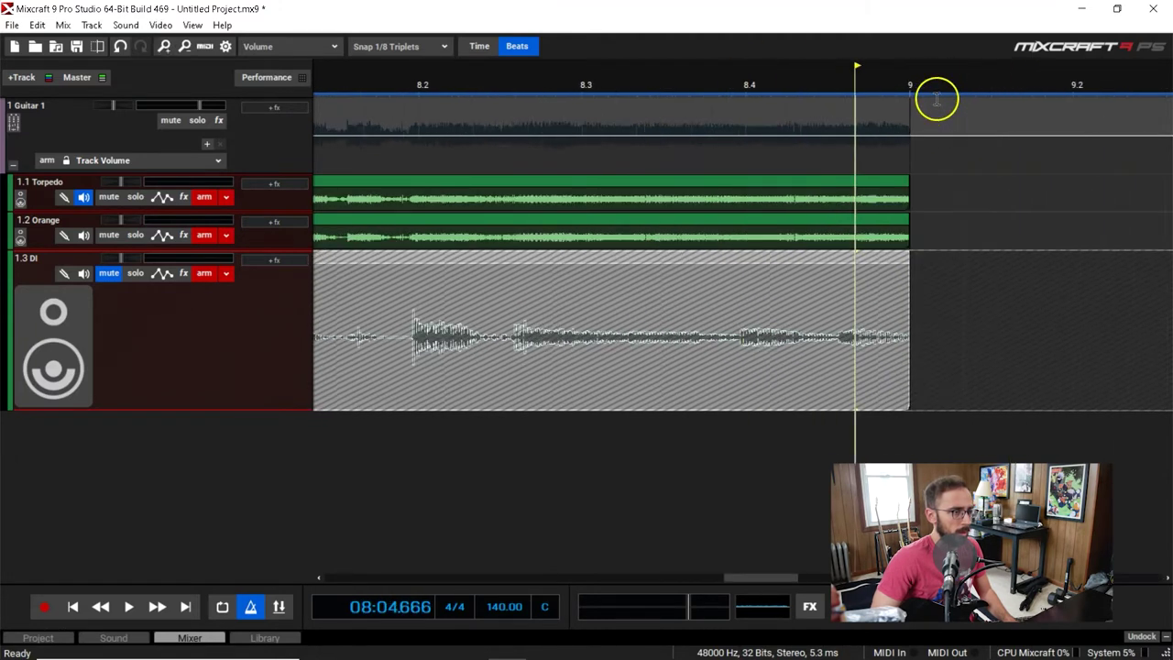
Step: Audition short passages near the end of the take and return the playhead to bar 7
scroll(833, 164, "up", 1)
left_click(638, 72)
scroll(721, 86, "down", 1)
left_click(415, 73)
left_click(581, 105)
key("space")
key("space")
scroll(579, 105, "down", 1)
left_click(520, 64)
left_click(490, 87)
key("space")
scroll(500, 92, "down", 3)
key("space")
left_click(359, 79)
scroll(744, 190, "up", 2)
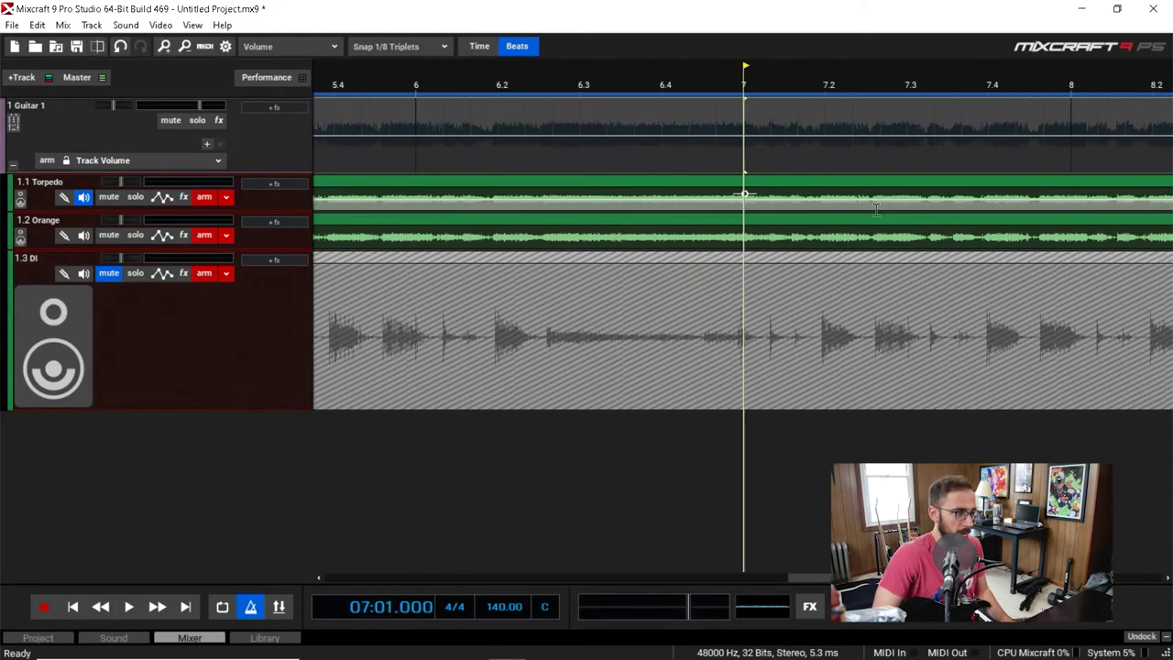
Step: Examine the DI waveform's timing against the grid around beat 6.2 and bar 7
scroll(877, 211, "down", 1)
left_click(874, 294)
left_click(574, 362)
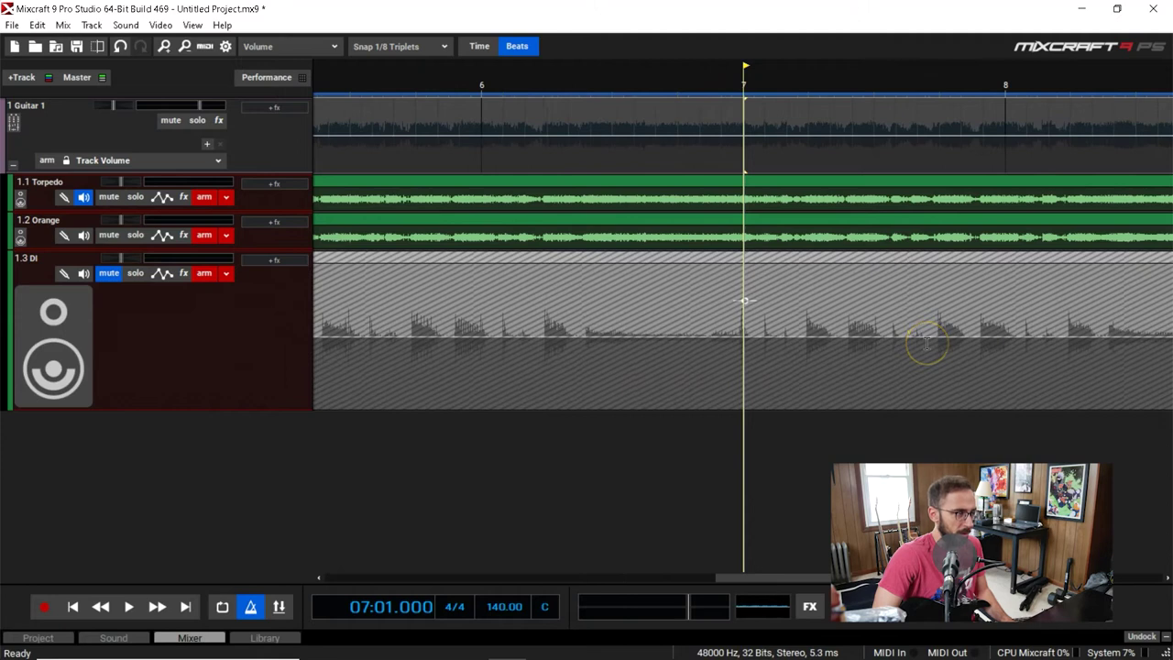
scroll(688, 302, "down", 2)
left_click(639, 87)
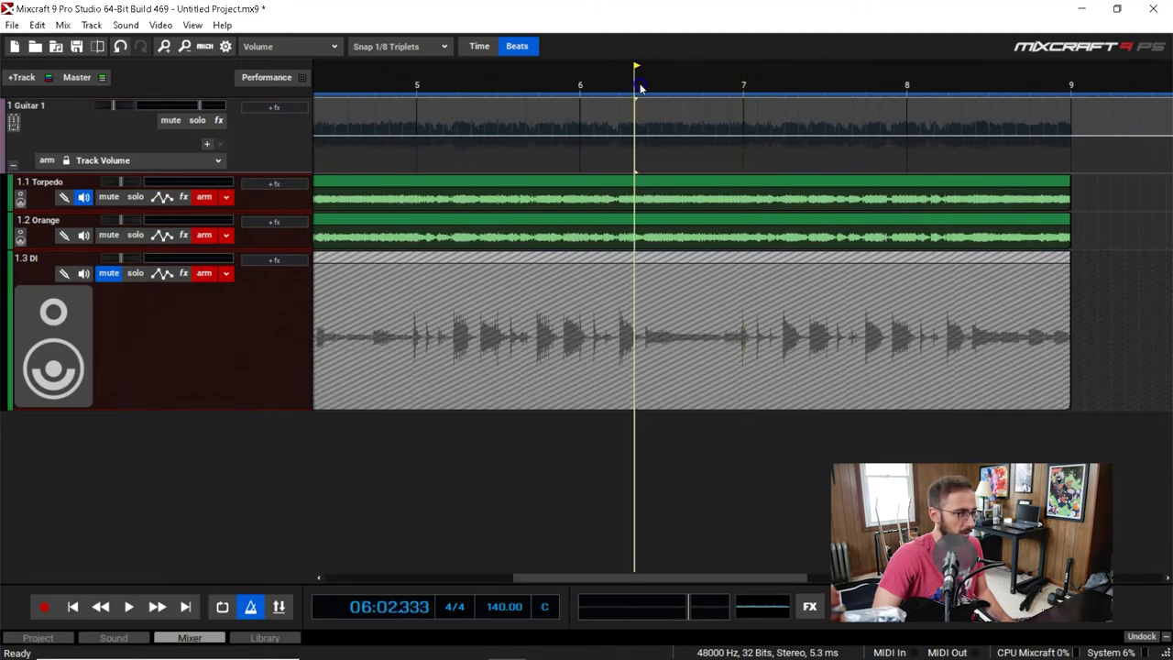
scroll(781, 171, "up", 2)
left_click(723, 73)
scroll(702, 81, "up", 6)
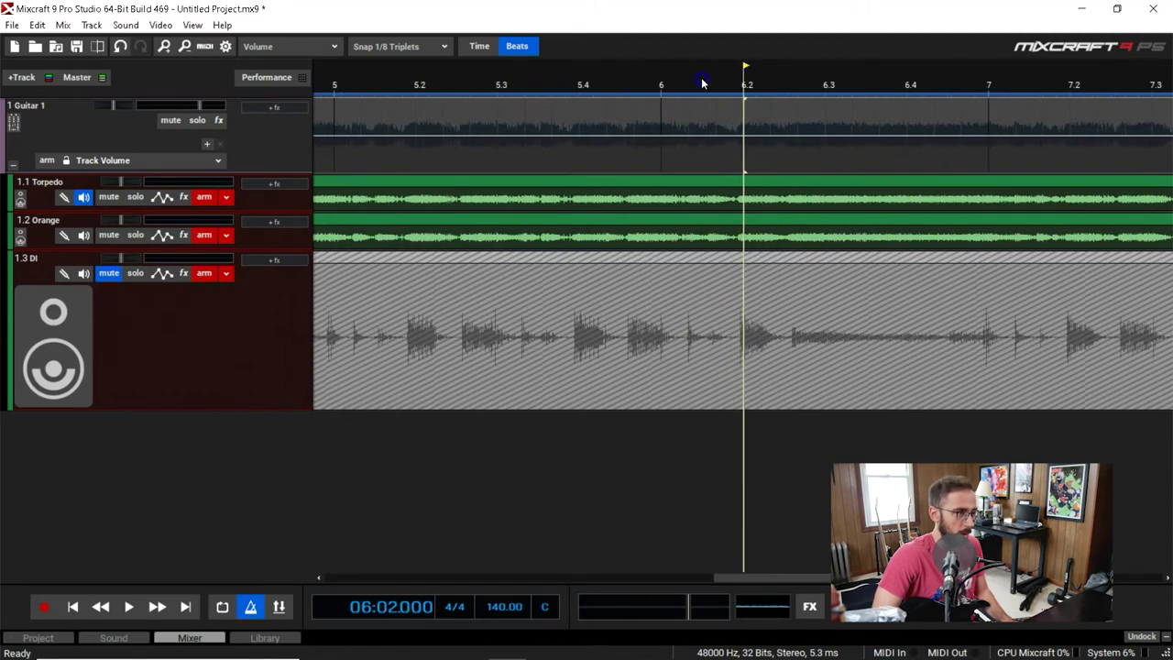
scroll(703, 83, "down", 4)
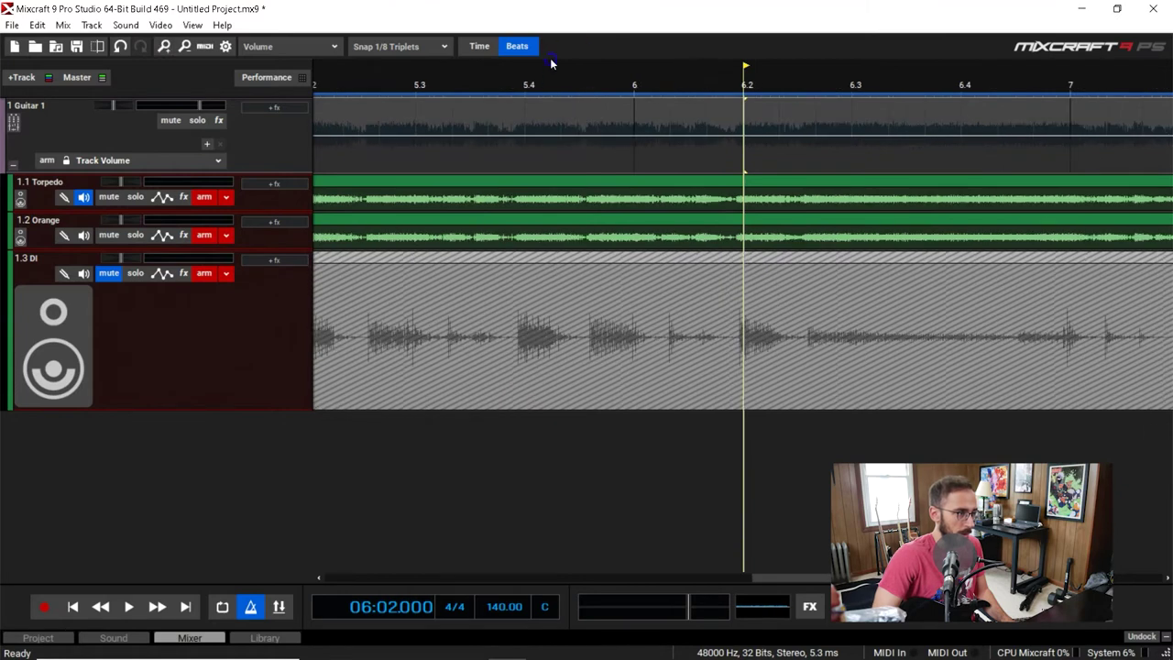
left_click(531, 85)
scroll(425, 73, "down", 1)
left_click(1040, 84)
scroll(1039, 84, "up", 4)
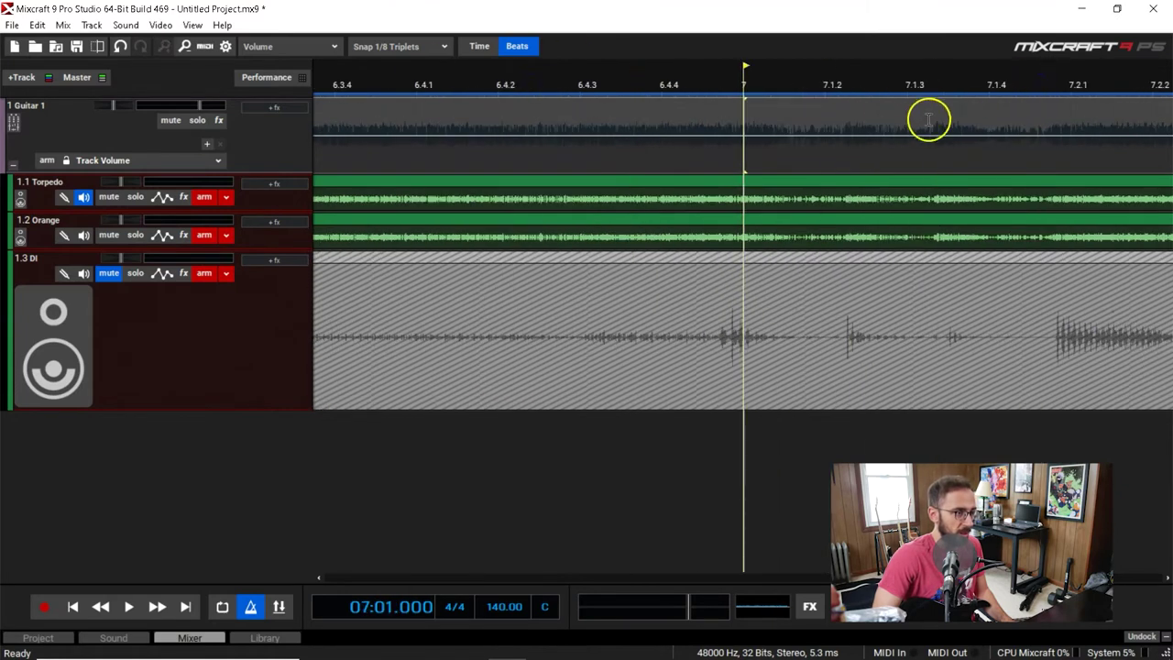
Step: Recheck the DI note attacks against the grid from the start of bar 7 through to beat 8.2
left_click(846, 95)
scroll(846, 96, "down", 1)
left_click(851, 92)
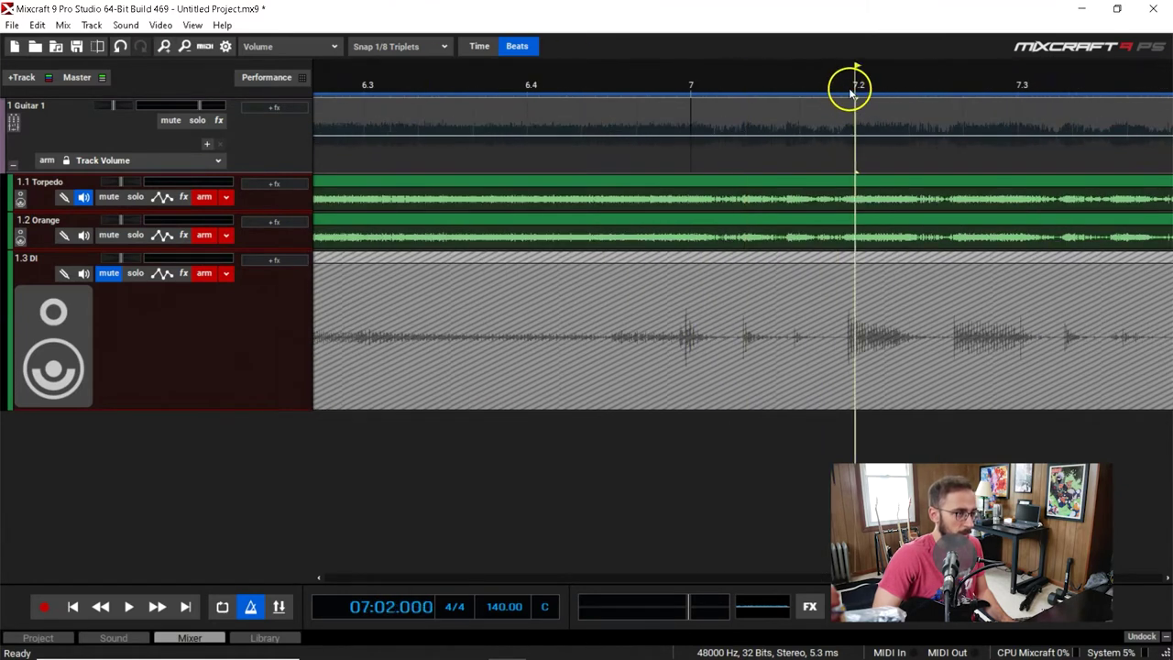
scroll(853, 94, "up", 1)
scroll(856, 99, "down", 1)
scroll(880, 119, "up", 2)
left_click(943, 82)
scroll(957, 119, "down", 4)
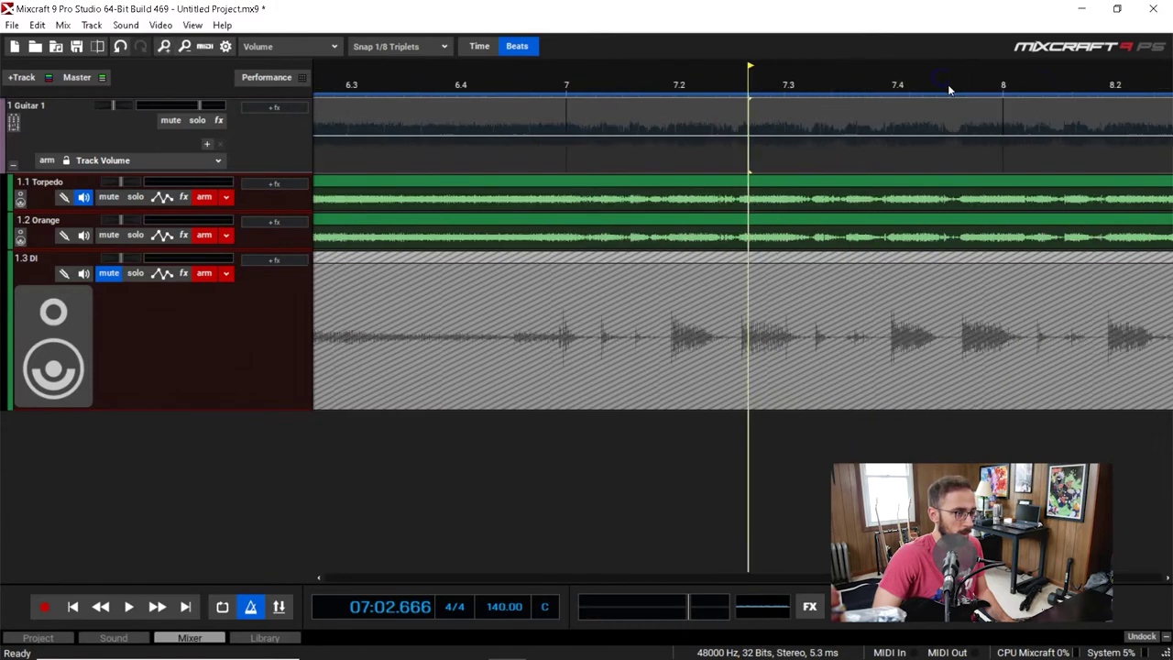
left_click(848, 88)
scroll(847, 85, "up", 1)
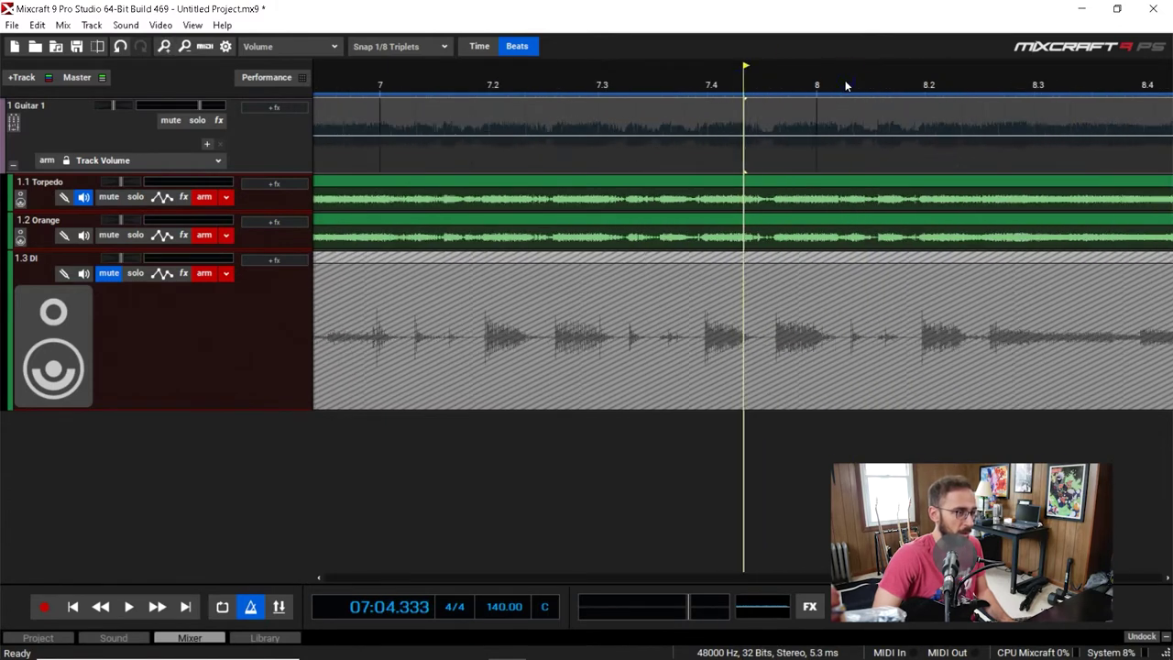
left_click(931, 85)
scroll(940, 128, "up", 1)
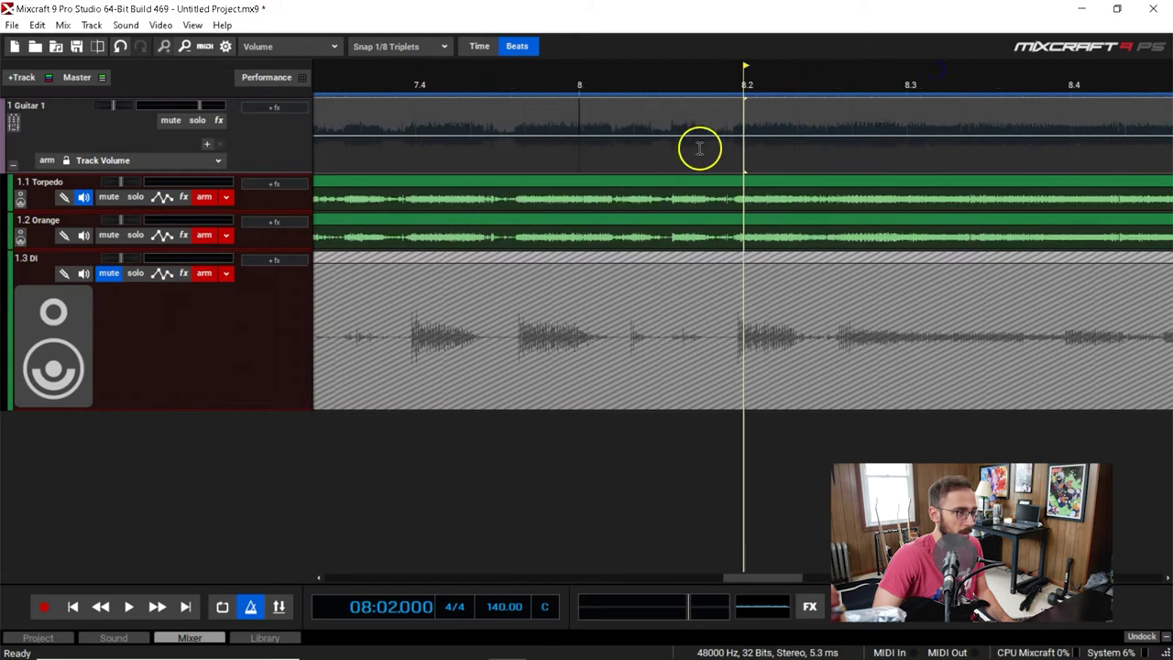
Step: Return to the project start and link the Torpedo, Orange and DI clips together
left_click(529, 87)
scroll(559, 101, "down", 3)
key("Home")
scroll(561, 100, "up", 1)
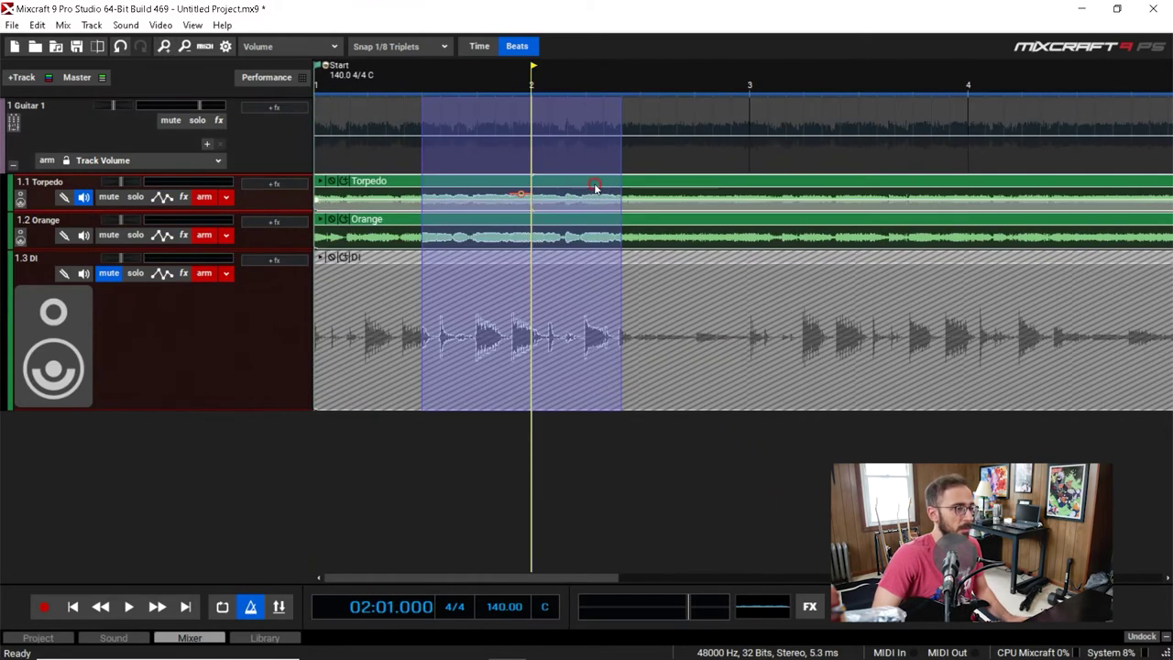
right_click(594, 187)
mouse_move(761, 295)
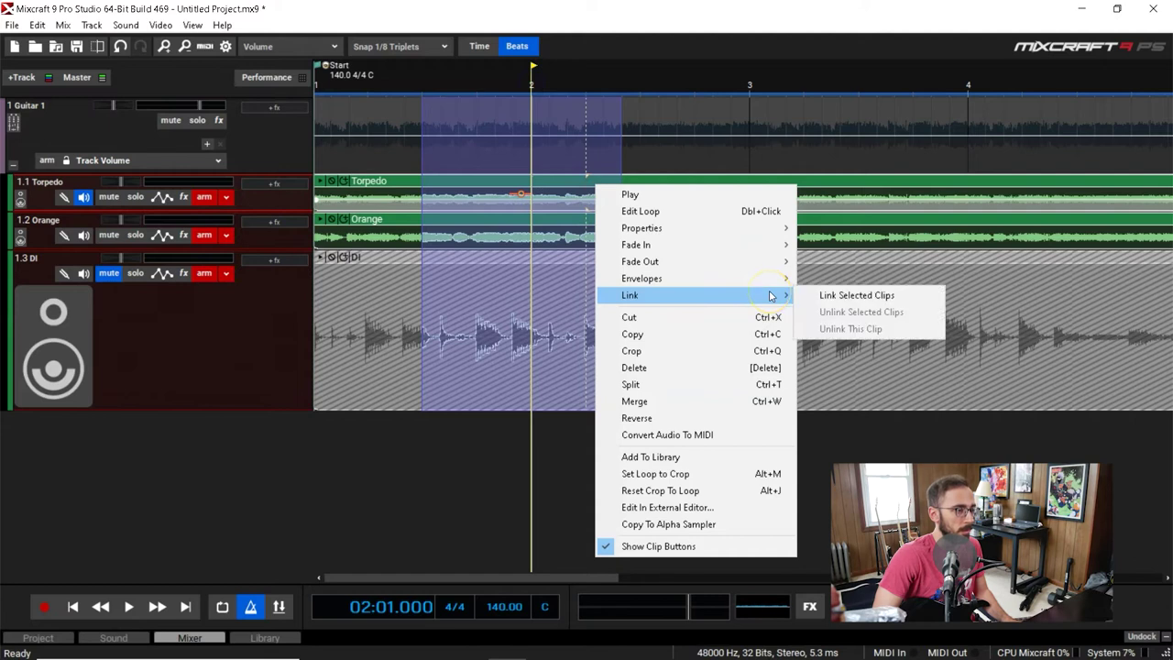
left_click(836, 294)
left_click(566, 505)
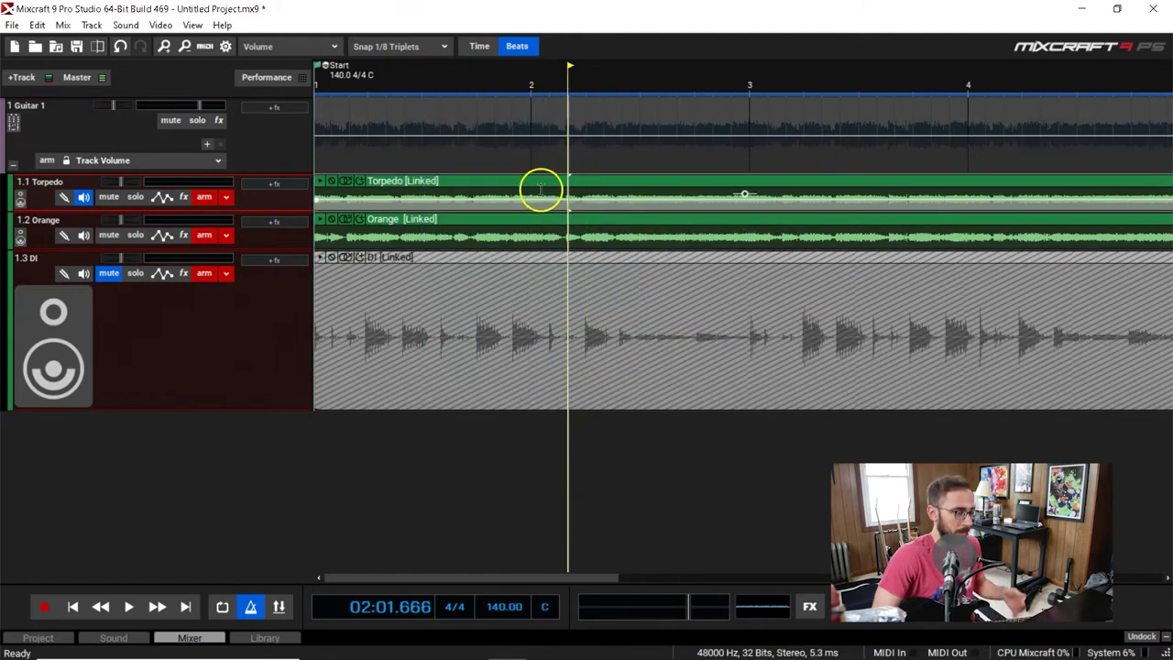
Step: Split the linked Torpedo, Orange and DI clips at bar 2
left_click(541, 82)
left_click(533, 83)
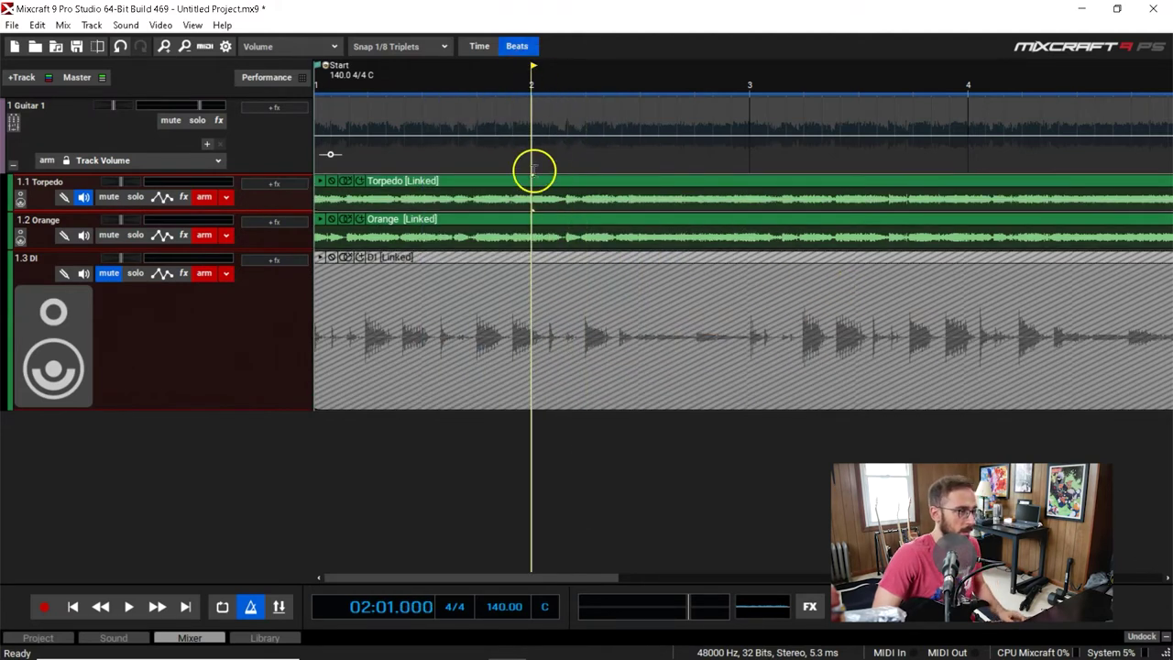
left_click(536, 182)
key("r")
key("space")
key("ctrl+z")
left_click(462, 130)
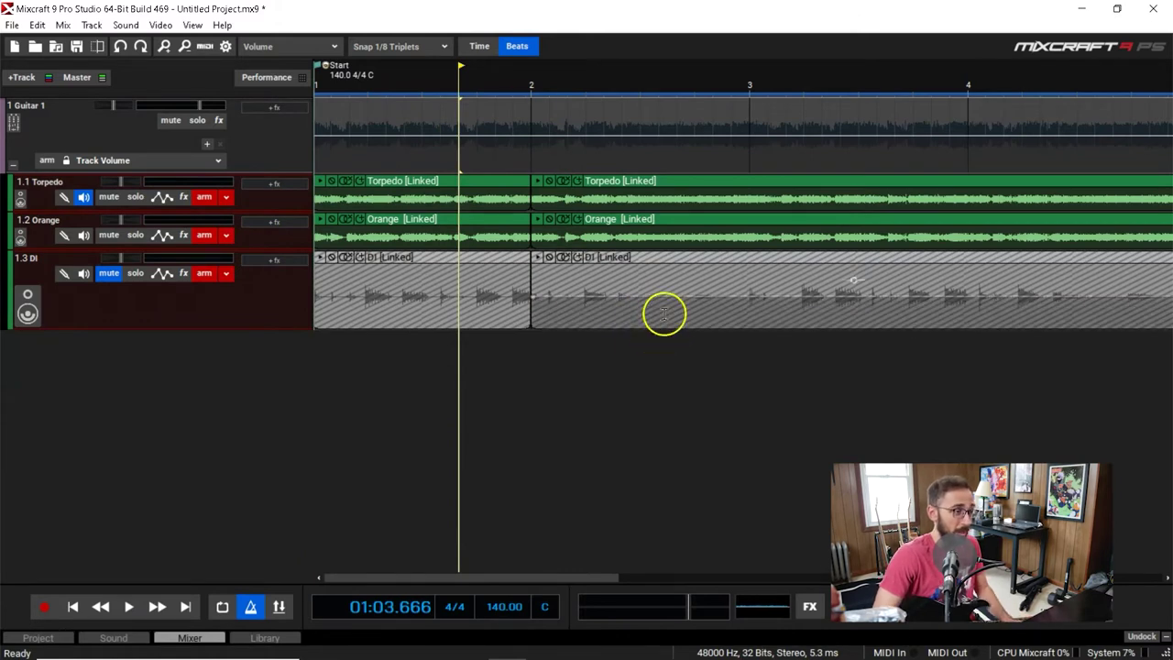
Step: Inspect the waveforms of the three linked clips around the split at bar 2
scroll(616, 296, "up", 1)
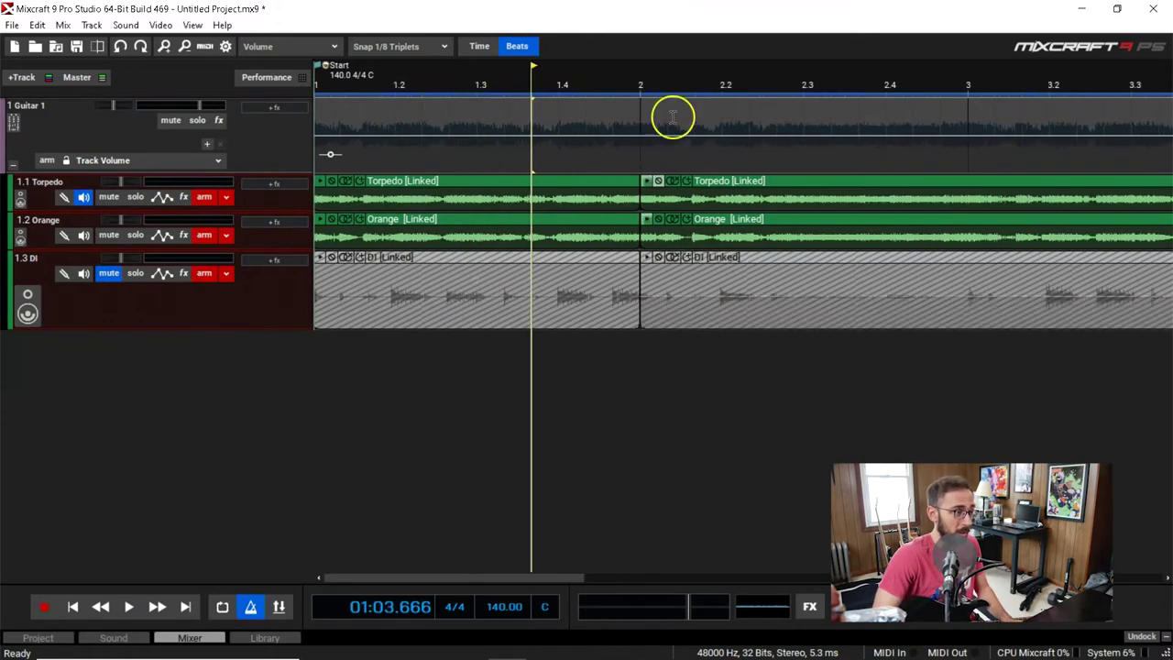
left_click(642, 92)
scroll(642, 92, "up", 4)
left_click(642, 88)
scroll(644, 92, "down", 2)
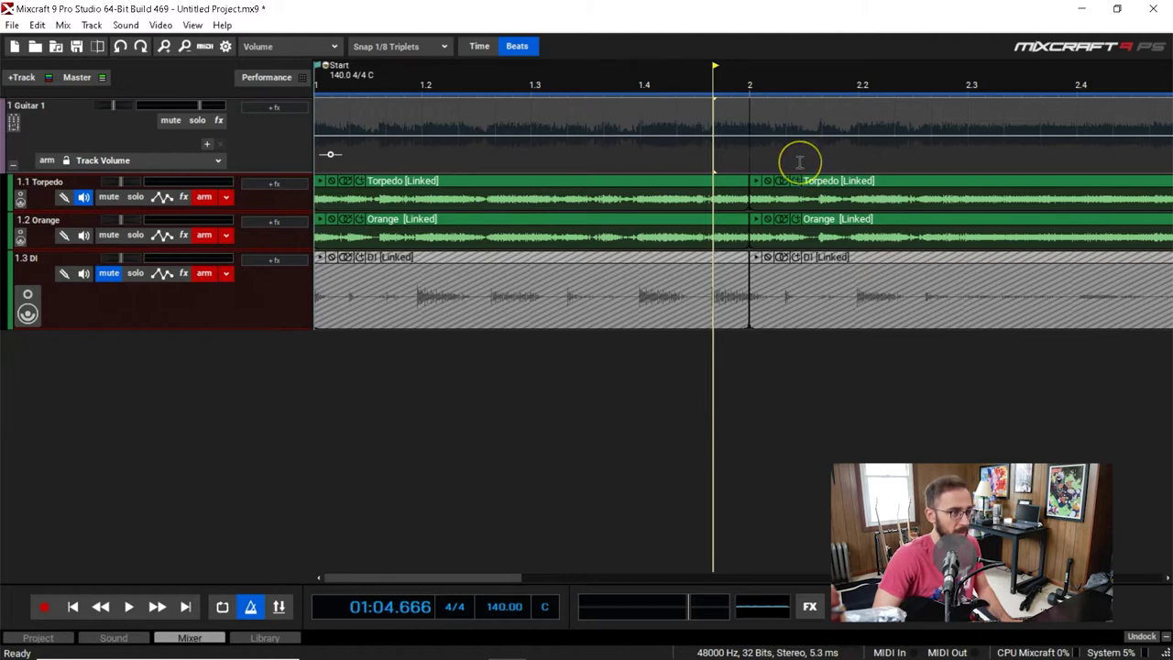
left_click(743, 93)
scroll(750, 93, "up", 1)
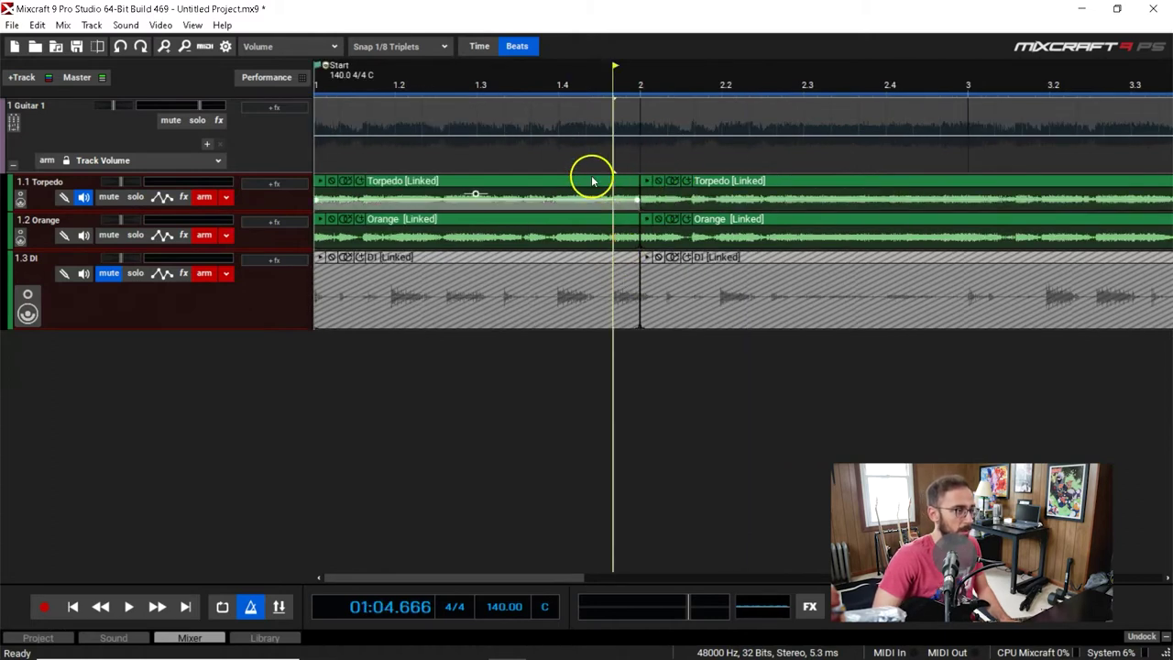
Step: Select the linked clips on each side of the split, try moving the opening clips later, and undo the move
left_click(591, 186)
left_click(768, 183)
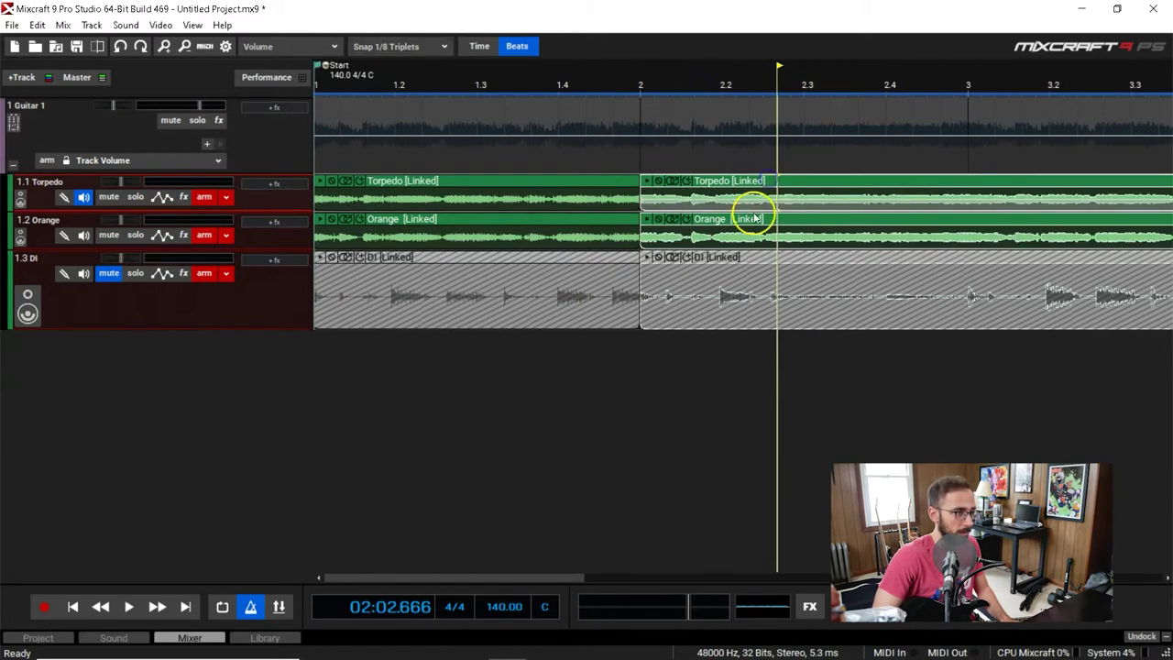
left_click_drag(503, 179, 600, 187)
key("ctrl+z")
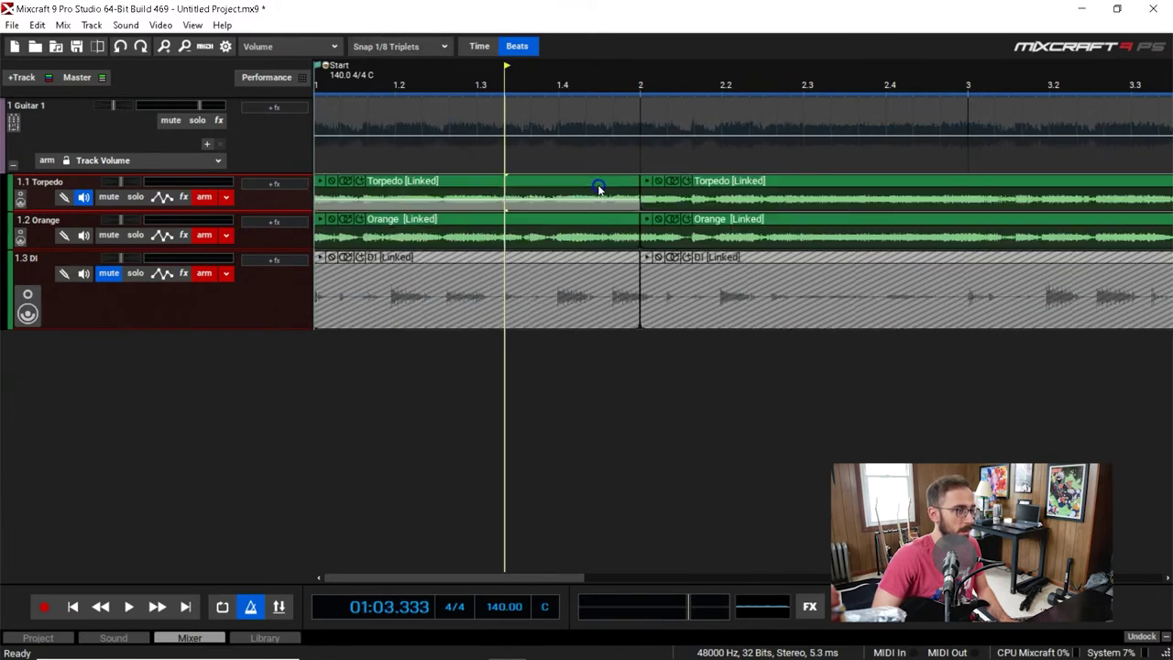
Step: Play the take from several points within bar 2, and restart playback from the split at bar 2
left_click(688, 90)
key("space")
scroll(706, 110, "up", 1)
key("space")
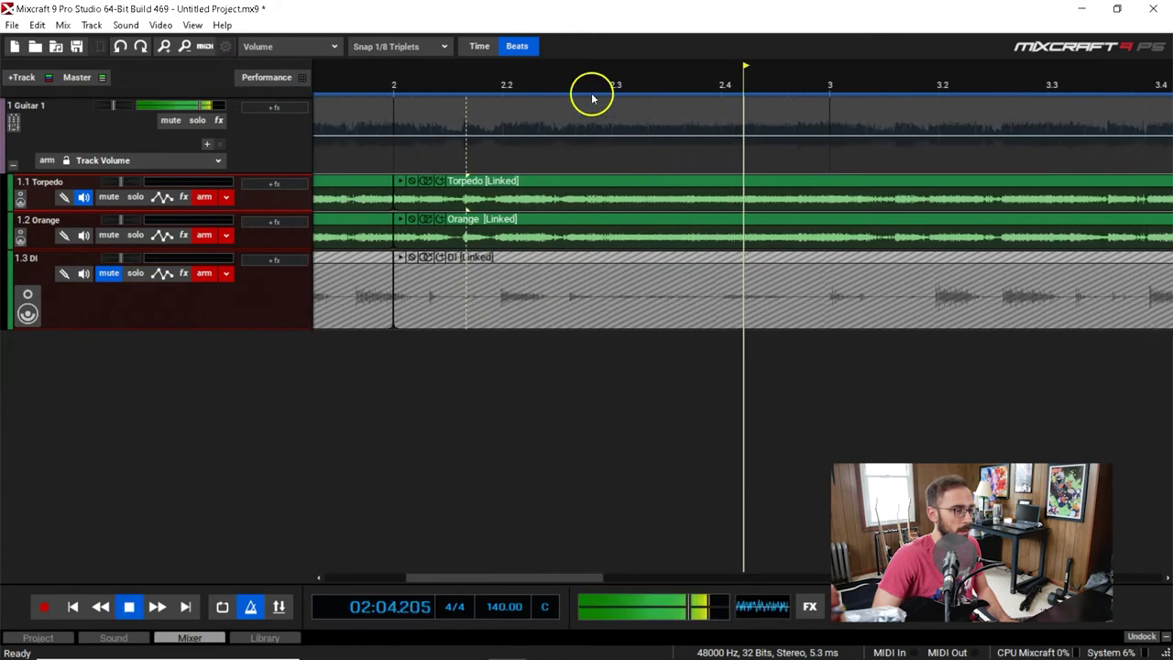
left_click(618, 83)
key("space")
left_click_drag(591, 83, 737, 103)
key("space")
scroll(631, 102, "down", 1)
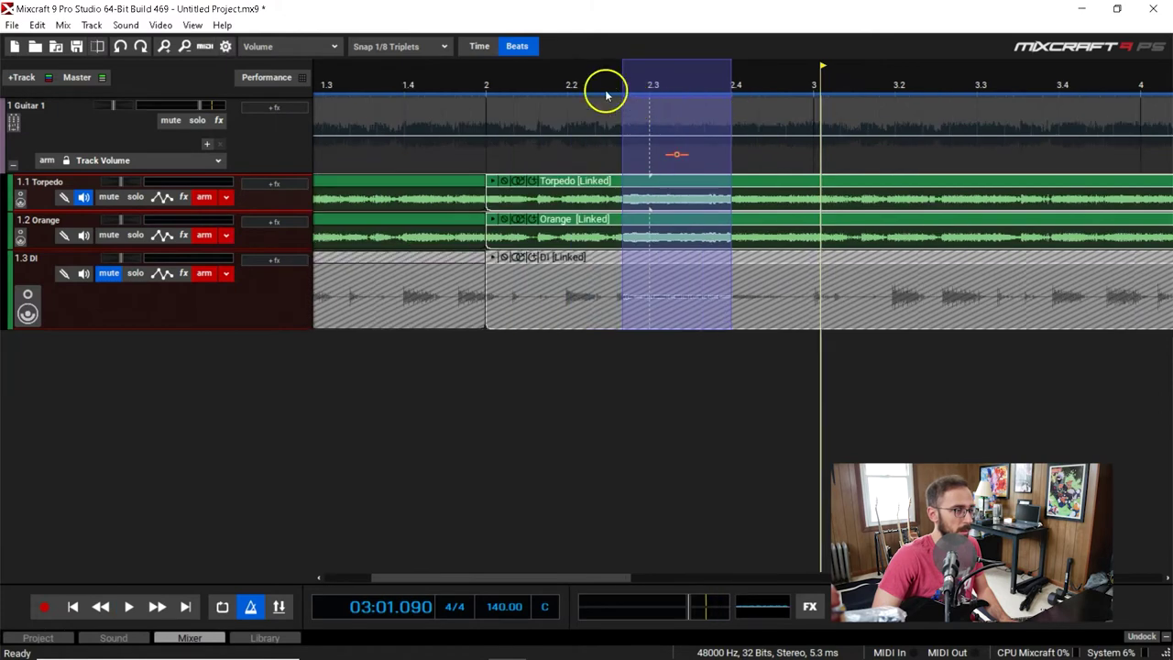
left_click(487, 83)
key("space")
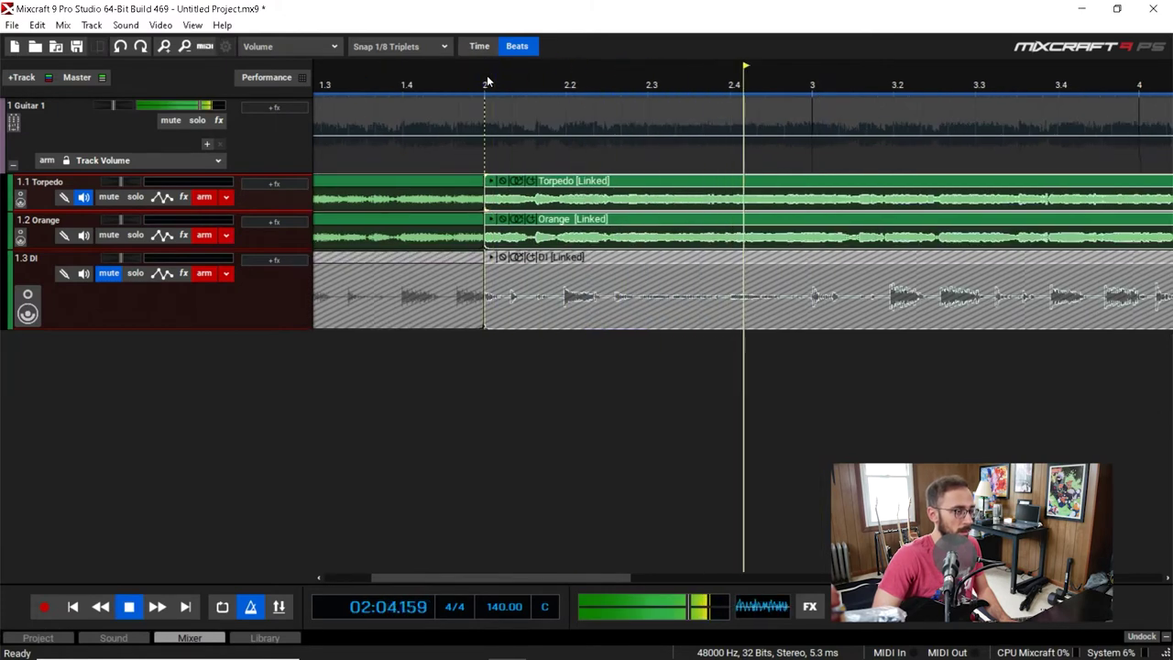
Step: Stop playback, place the playhead on beat 3 of bar 4, and set the snap to 1/4 notes
scroll(510, 144, "down", 3)
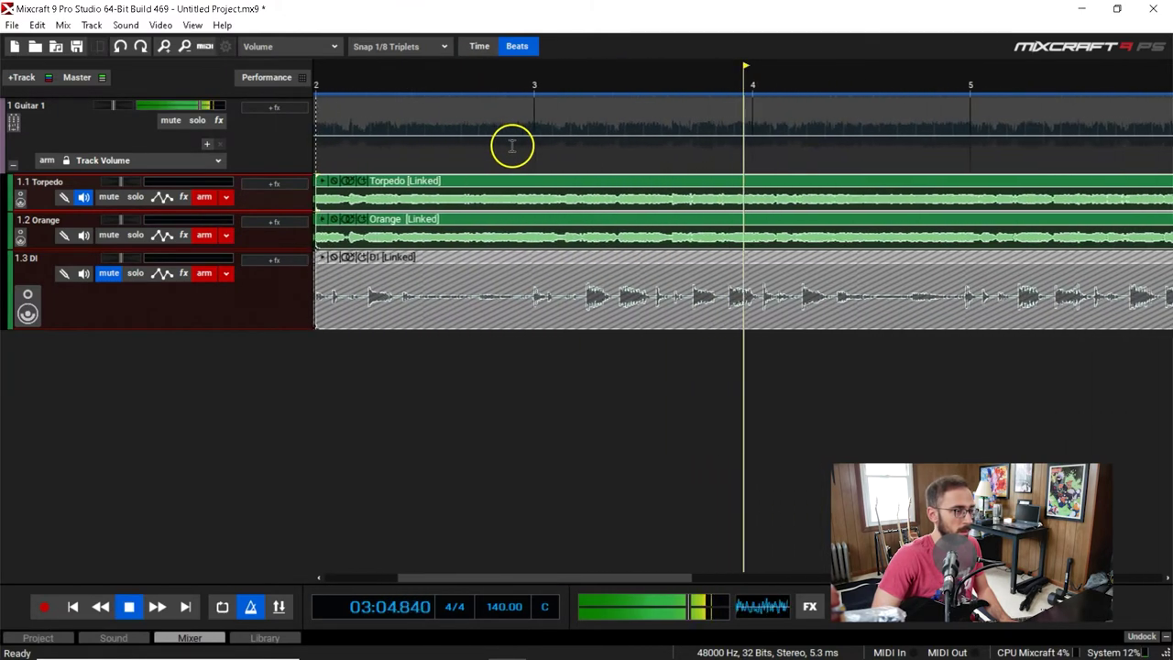
key("space")
left_click(647, 196)
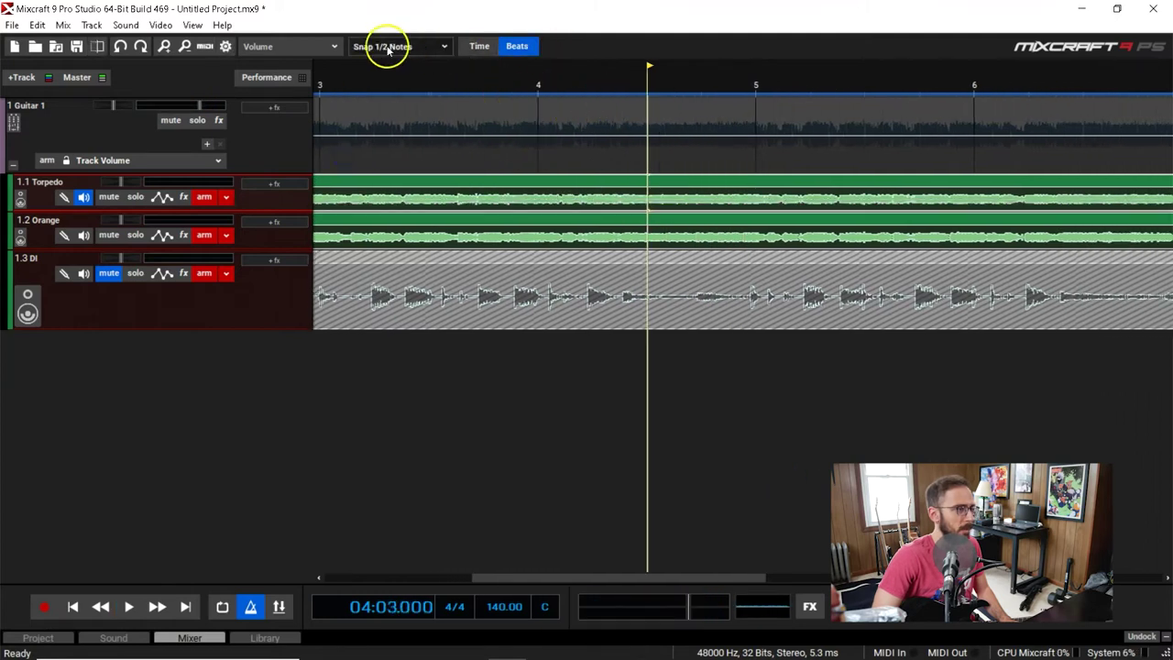
left_click(388, 48)
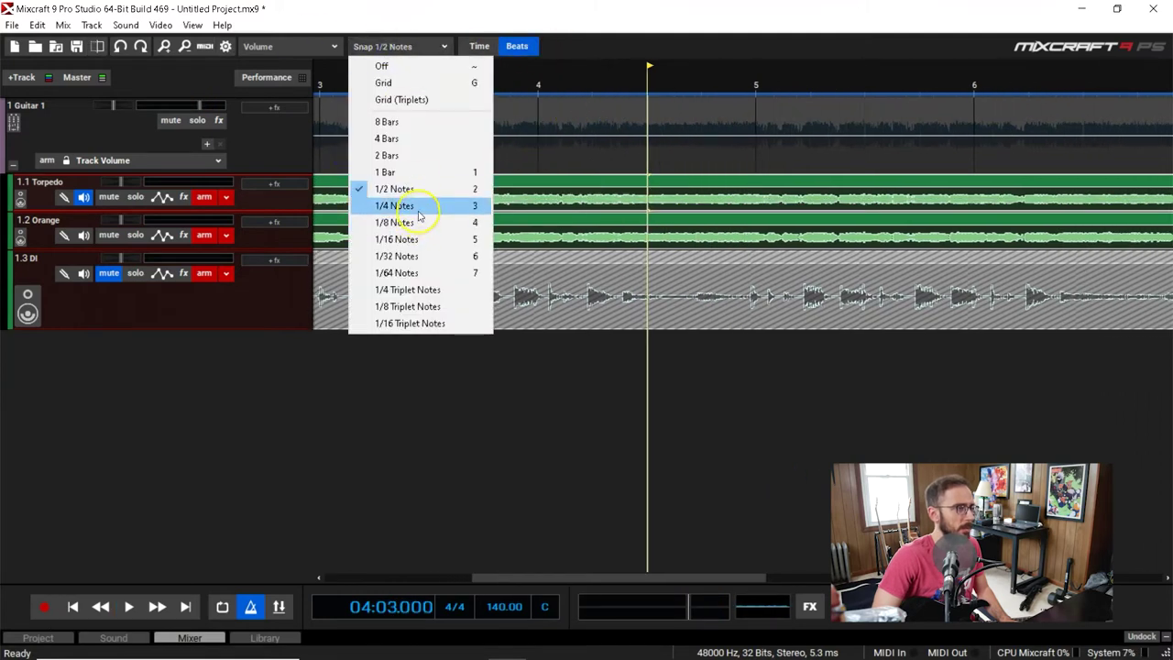
left_click(418, 210)
Step: Split the linked Torpedo, Orange and DI clips at beat 3 of bar 4 and delete the section from bar 2 to the split
left_click(632, 83)
left_click(645, 83)
scroll(647, 84, "up", 1)
left_click(699, 87)
left_click(685, 86)
scroll(686, 87, "down", 1)
key("ctrl+t")
left_click(563, 213)
key("Delete")
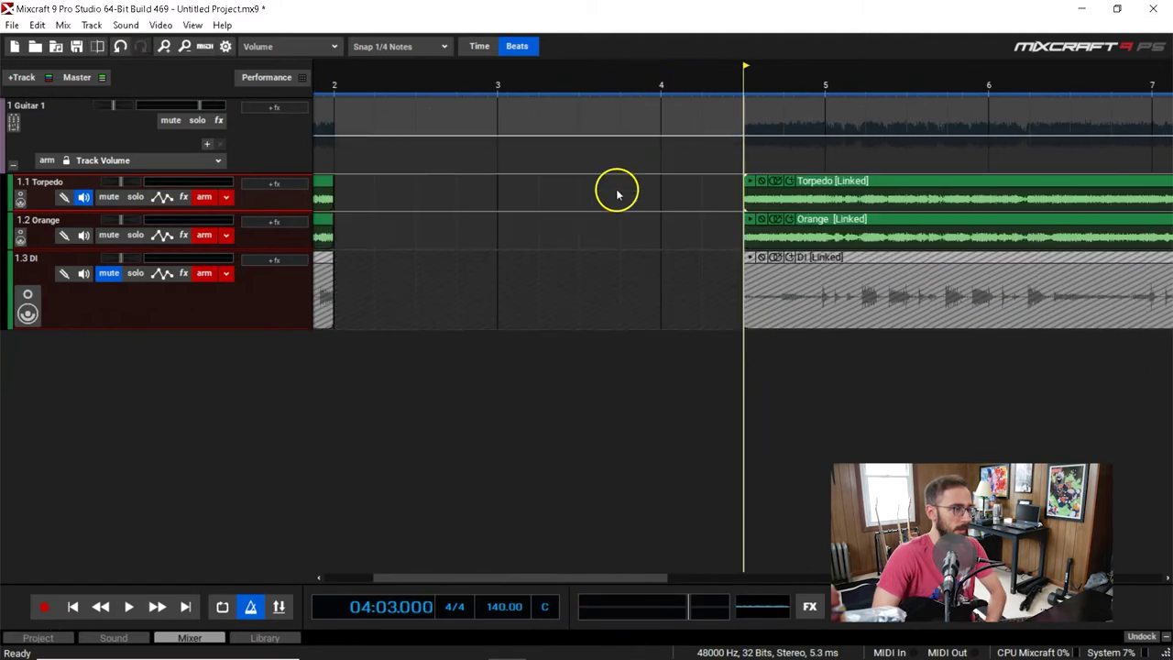
Step: Play the remaining take from beat 3 of bar 4 and audition it from points around beat 2 of bar 6
scroll(568, 214, "down", 2)
key("space")
scroll(951, 254, "up", 2)
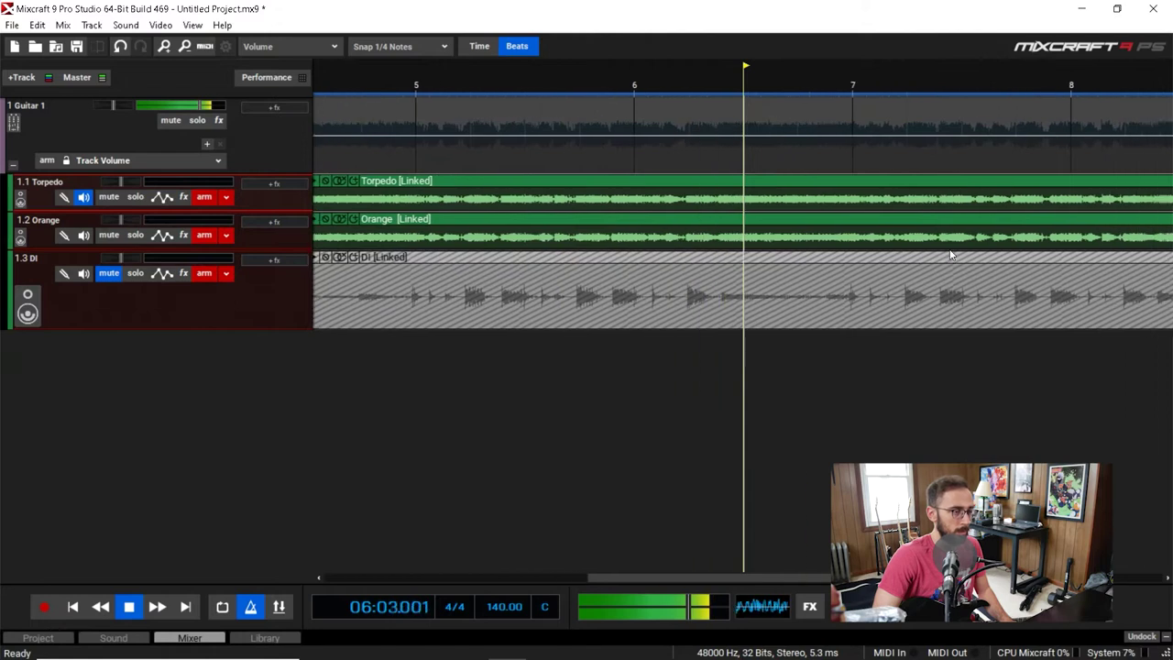
left_click(526, 99)
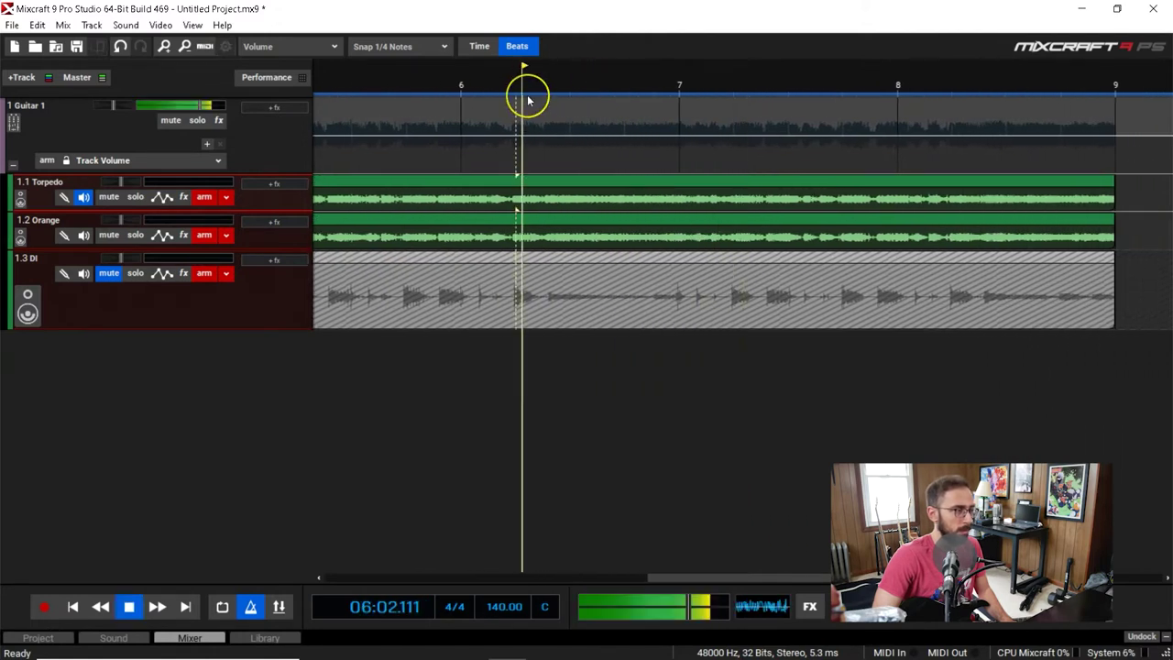
key("space")
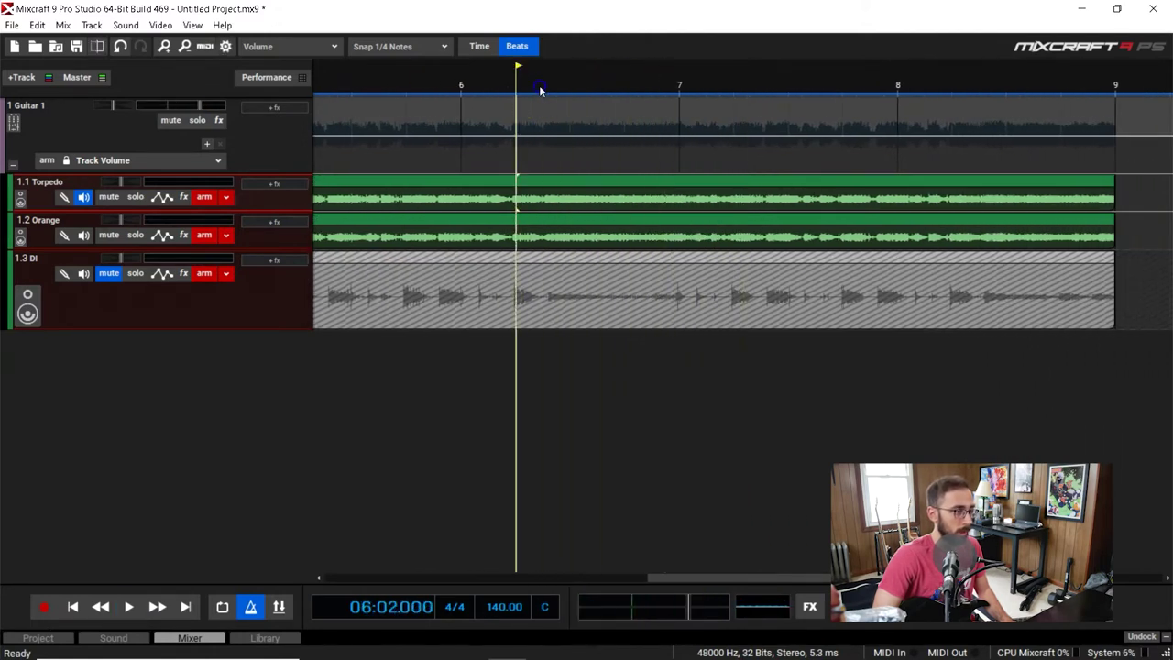
key("space")
key("space")
left_click(553, 84)
key("space")
key("space")
Step: Set the snap to 1/8 notes and audition the take from 06:02.500
left_click(406, 47)
left_click(393, 223)
left_click(543, 70)
key("space")
key("space")
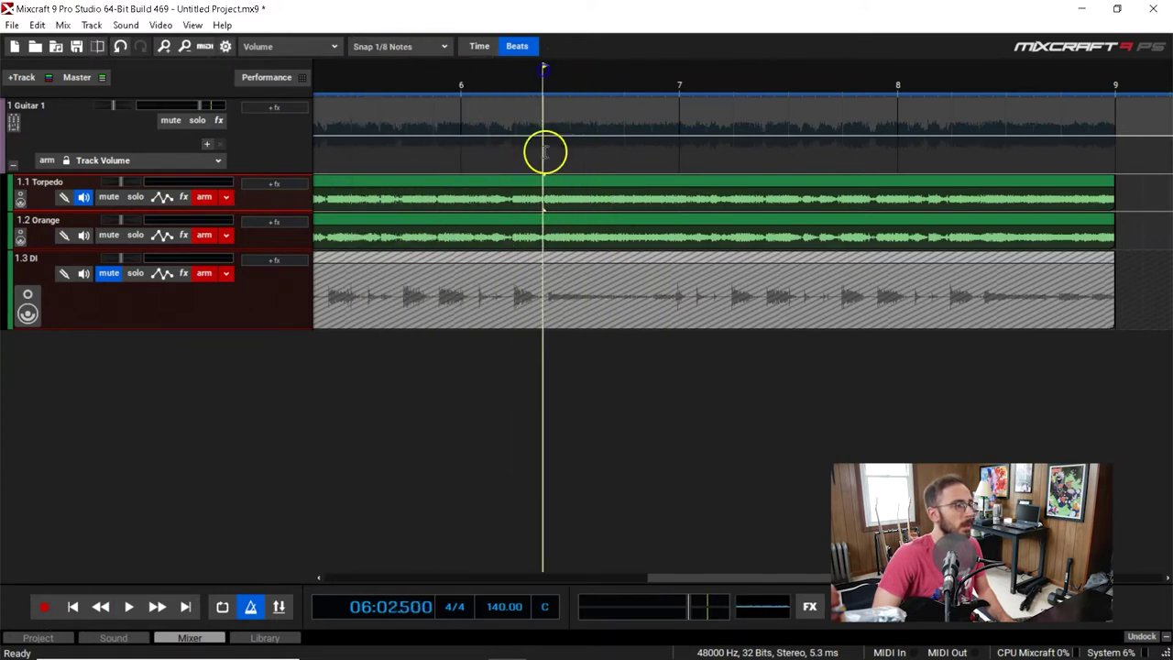
Step: Split the linked clips at 06:02.500 and delete the section before the split
key("ctrl+t")
left_click(516, 186)
key("Delete")
scroll(520, 188, "down", 4)
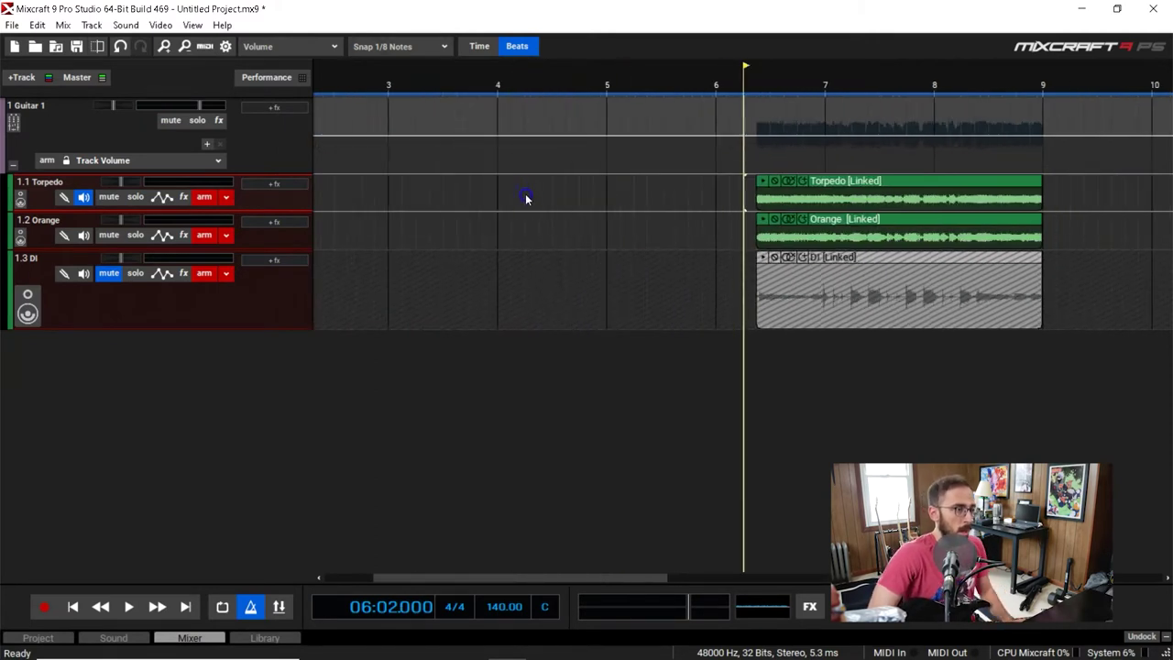
scroll(703, 325, "up", 3)
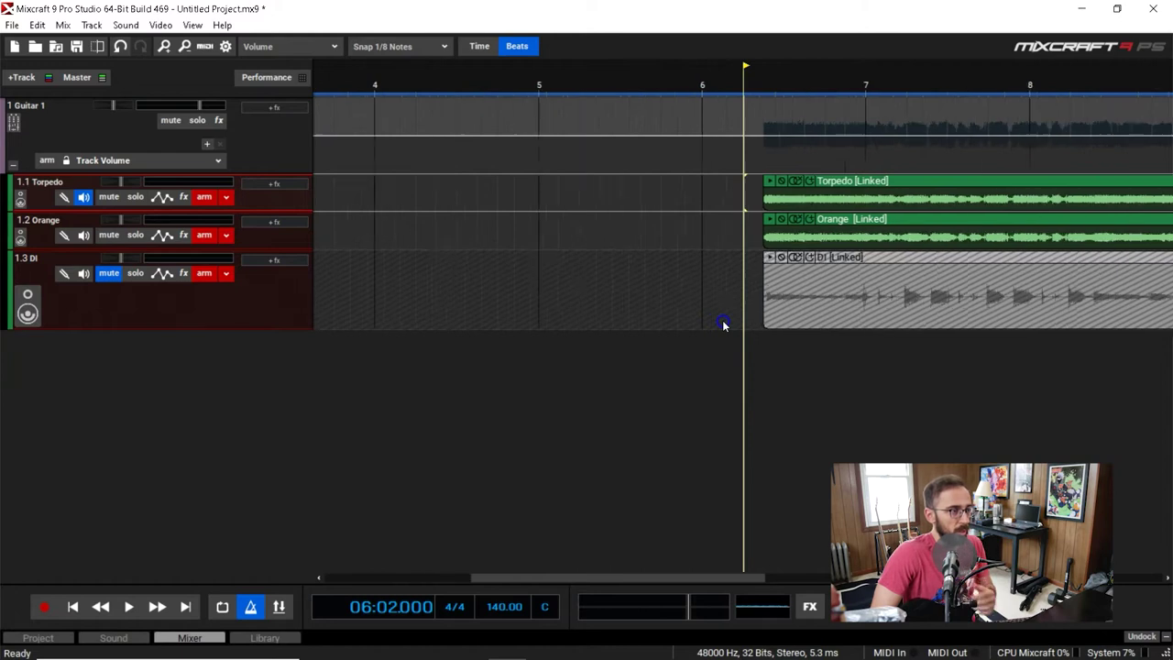
Step: Play the take briefly from the start, and audition the passage leading into bar 7
left_click(776, 95)
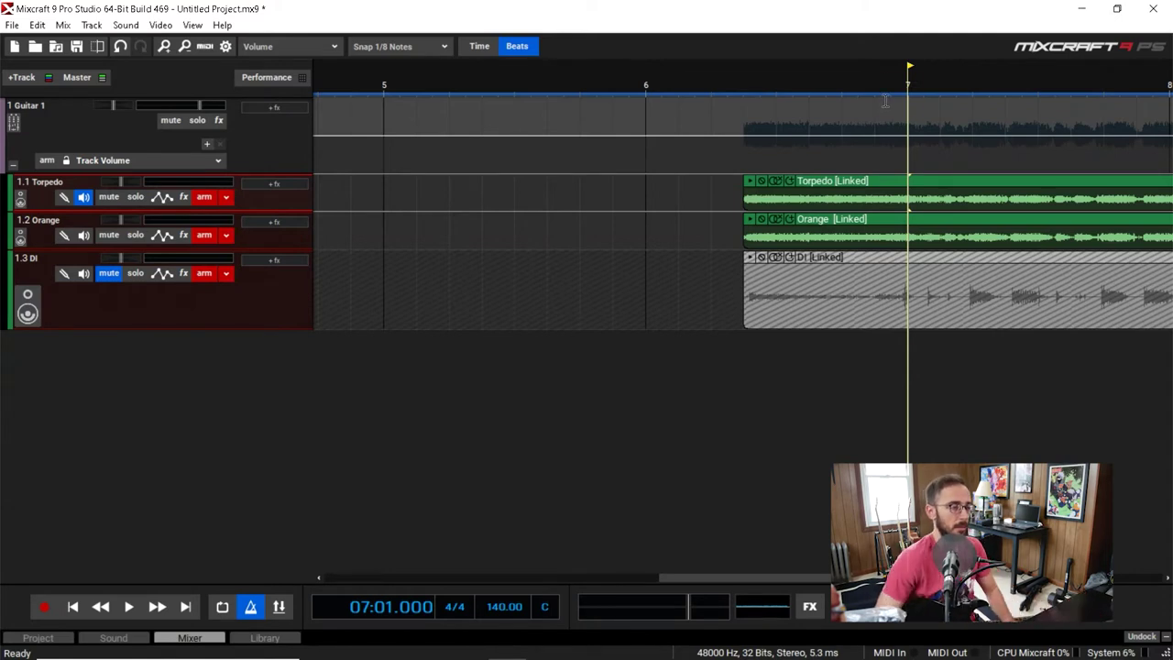
scroll(894, 100, "down", 4)
scroll(871, 119, "up", 1)
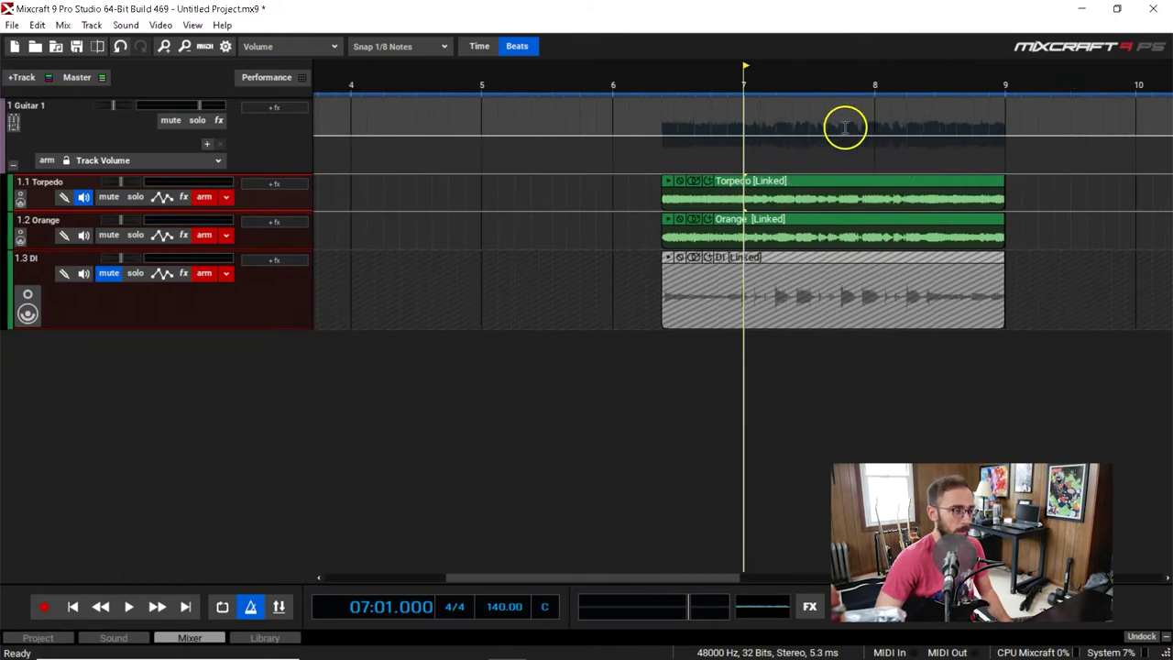
scroll(845, 128, "up", 1)
scroll(845, 138, "down", 4)
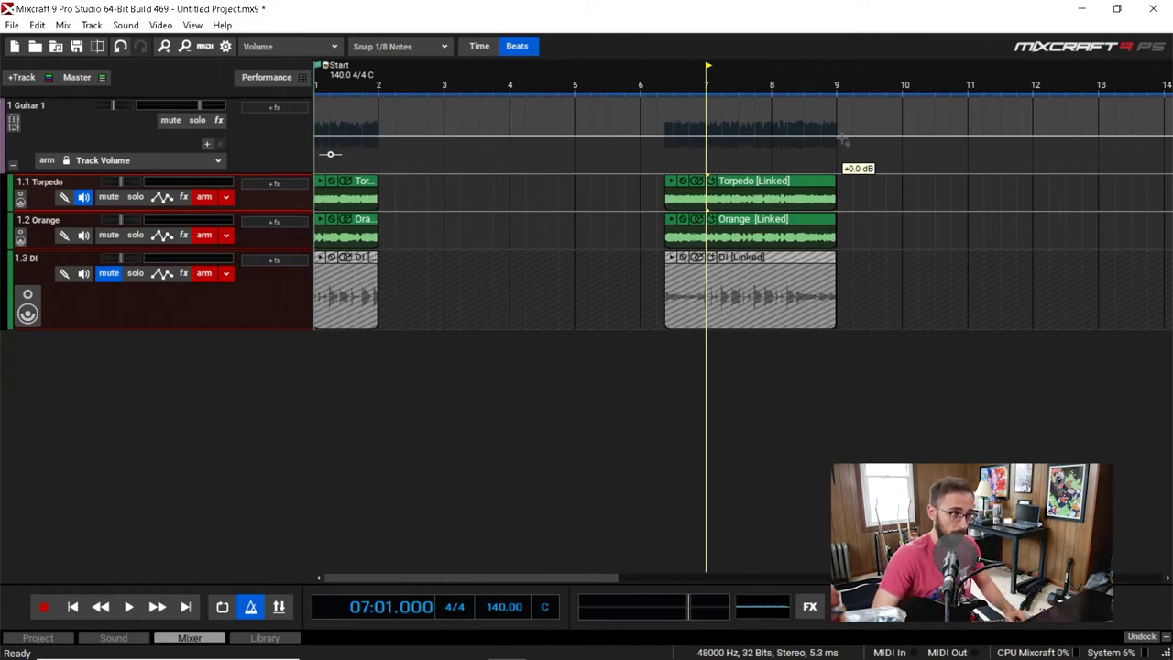
scroll(838, 178, "up", 1)
key("Home")
key("space")
key("space")
left_click(829, 85)
key("space")
scroll(829, 85, "up", 1)
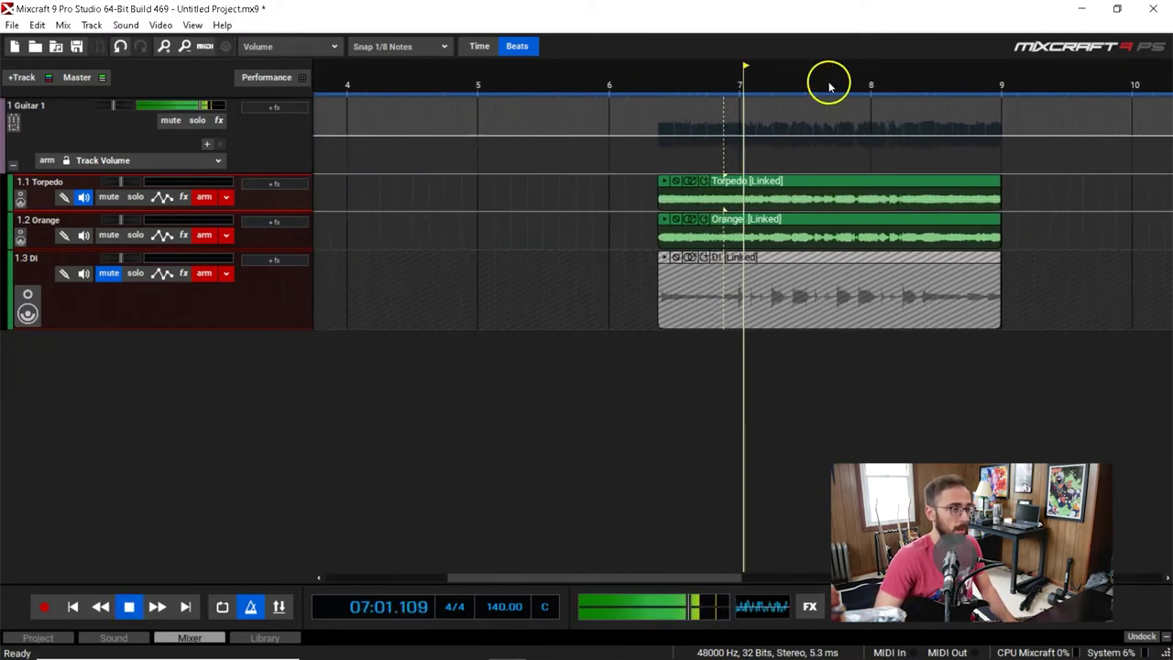
key("space")
Step: Split the linked Torpedo, Orange and DI clips at bar 7
left_click(703, 92)
scroll(725, 137, "up", 2)
left_click(746, 186)
key("ctrl+t")
scroll(746, 187, "down", 3)
Step: Move the short linked clips before bar 7 earlier in stages until they end at bar 3, playing the opening in between
left_click(719, 181)
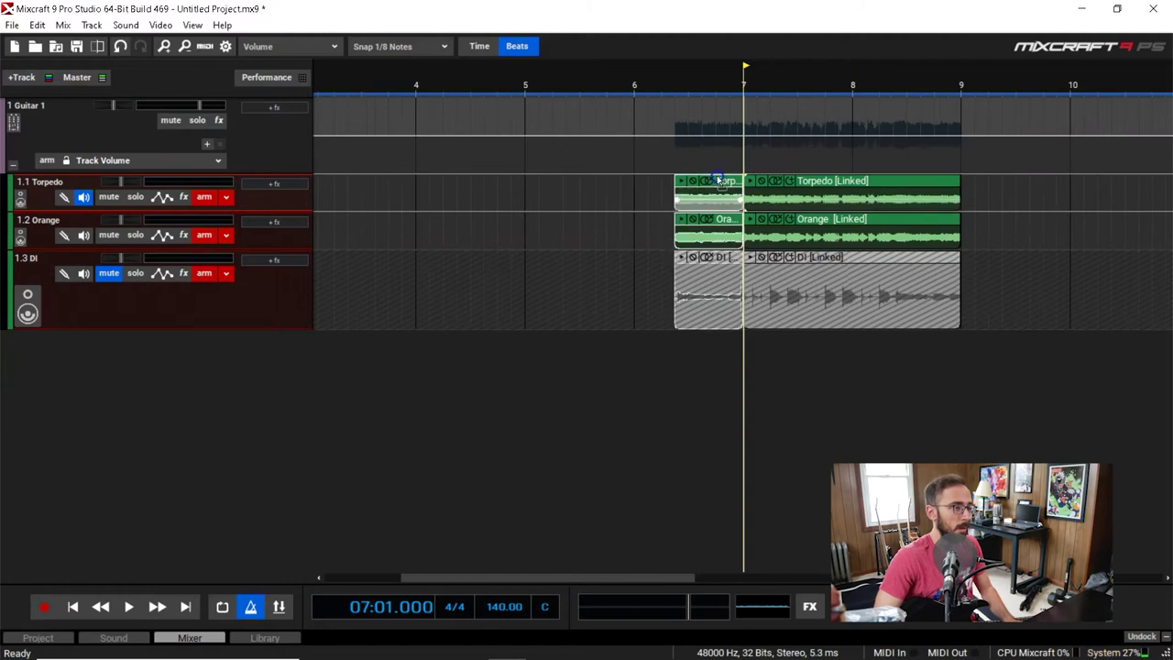
left_click_drag(720, 180, 537, 191)
scroll(537, 191, "down", 3)
key("Home")
scroll(510, 228, "up", 3)
key("space")
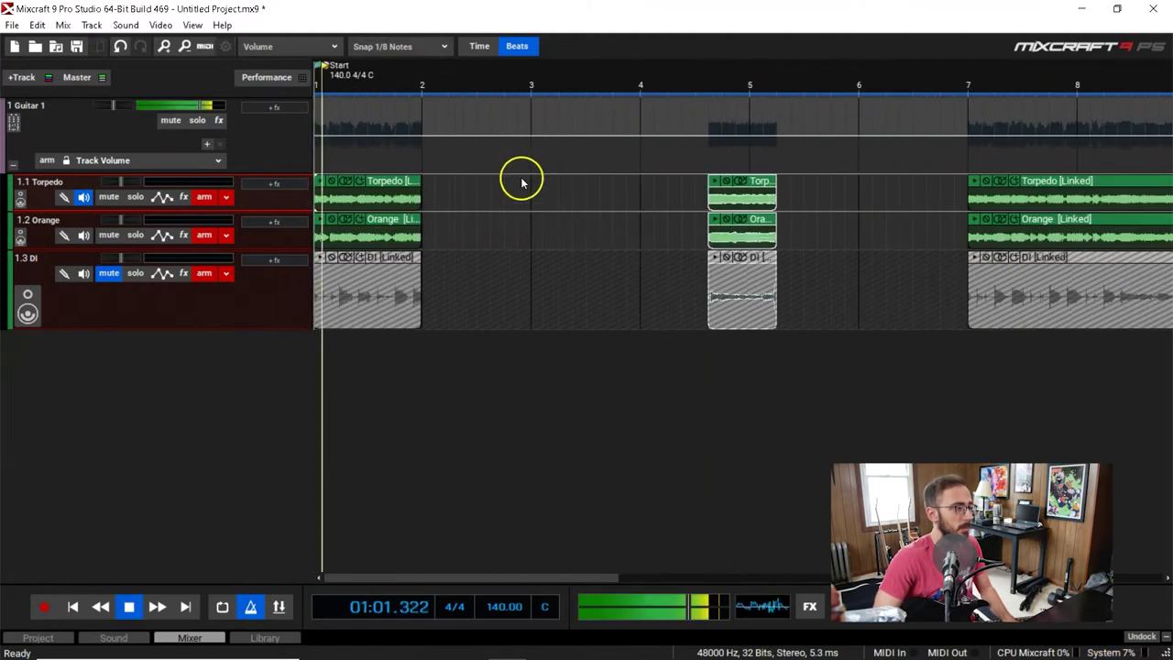
scroll(521, 183, "up", 1)
left_click(511, 77)
key("space")
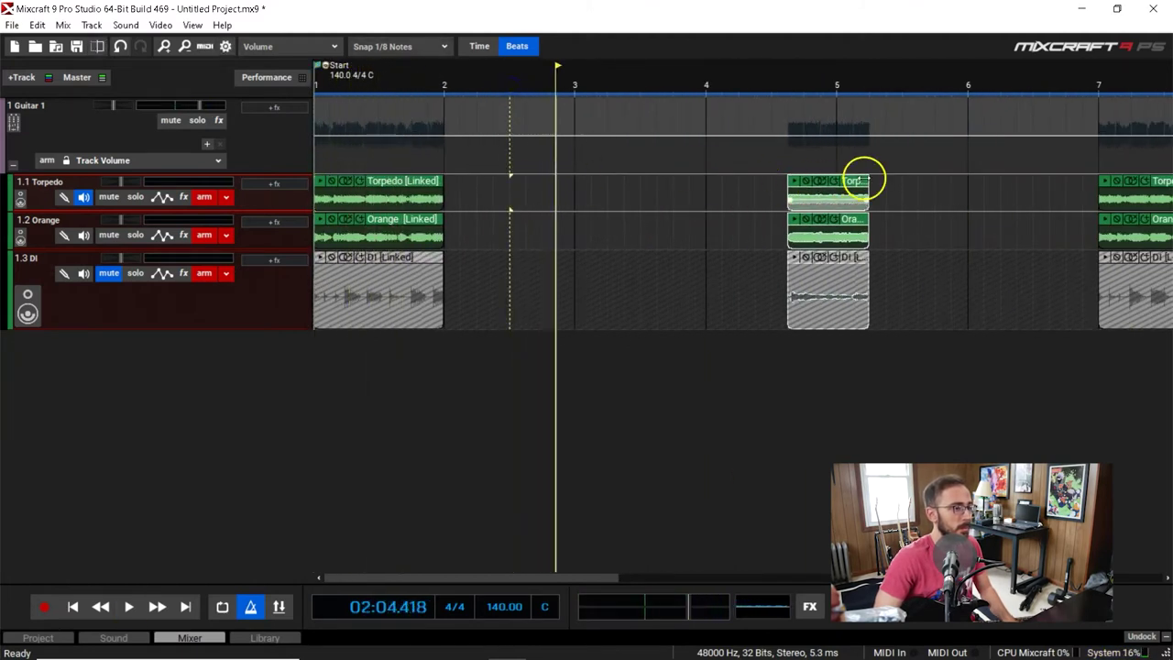
left_click_drag(859, 183, 563, 182)
scroll(562, 181, "up", 1)
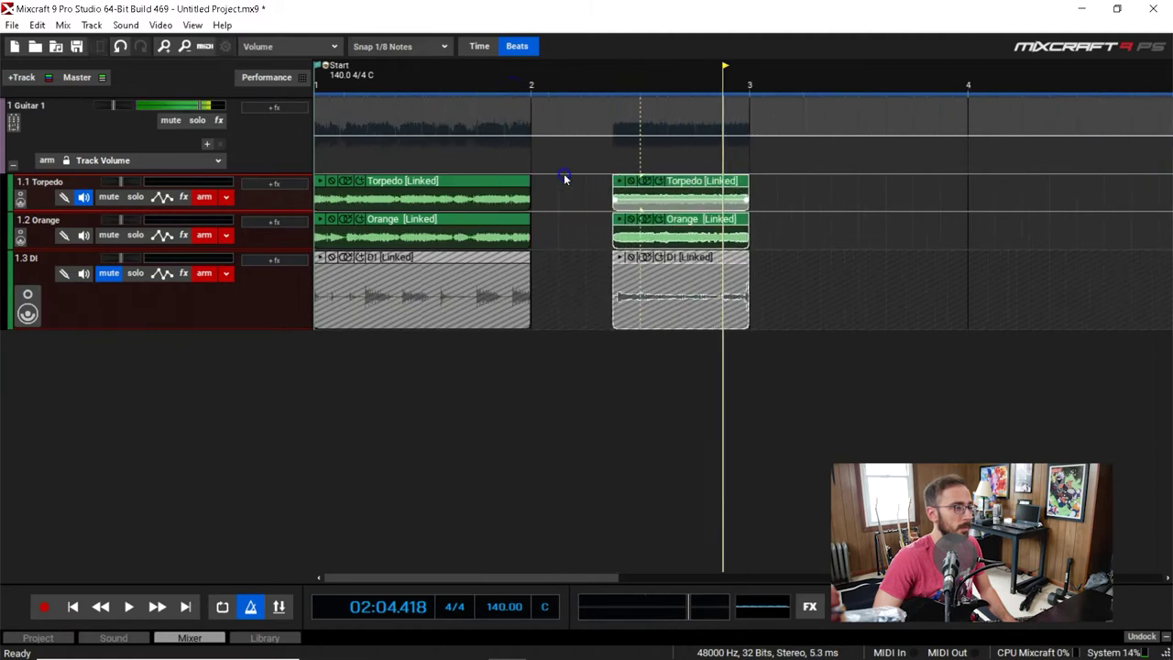
Step: Preview the gap in bar 2 and extend the ends of the opening Torpedo, Orange and DI clips to meet the short clips
key("space")
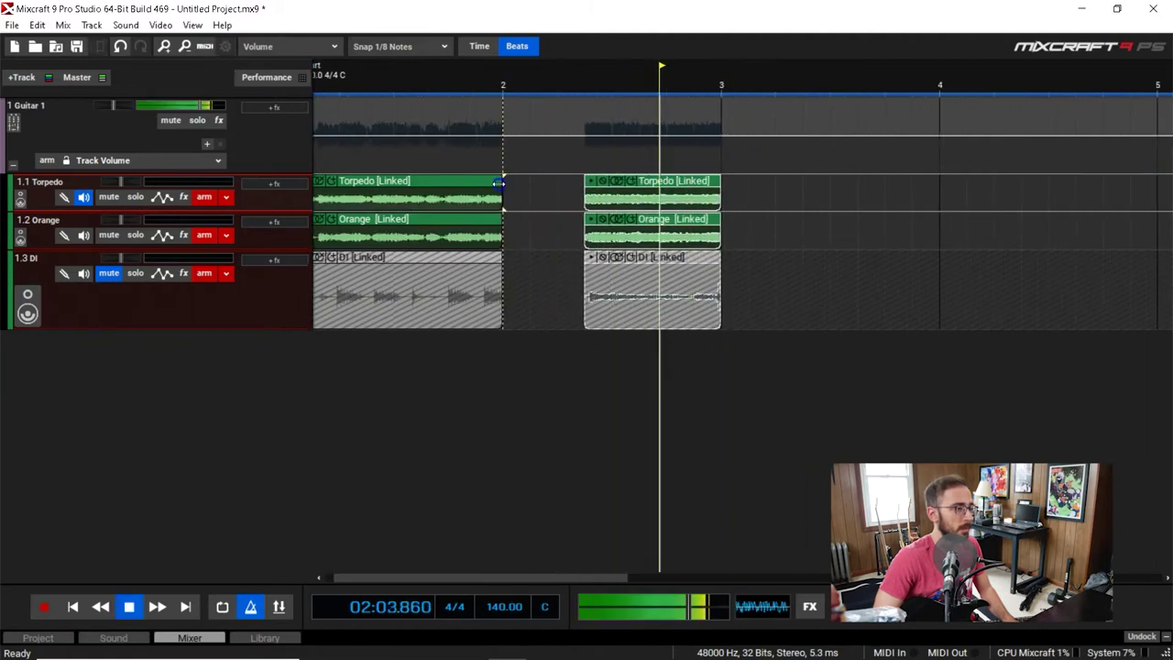
key("space")
left_click_drag(501, 190, 572, 189)
left_click_drag(501, 219, 583, 219)
left_click_drag(500, 264, 579, 267)
scroll(581, 267, "up", 3)
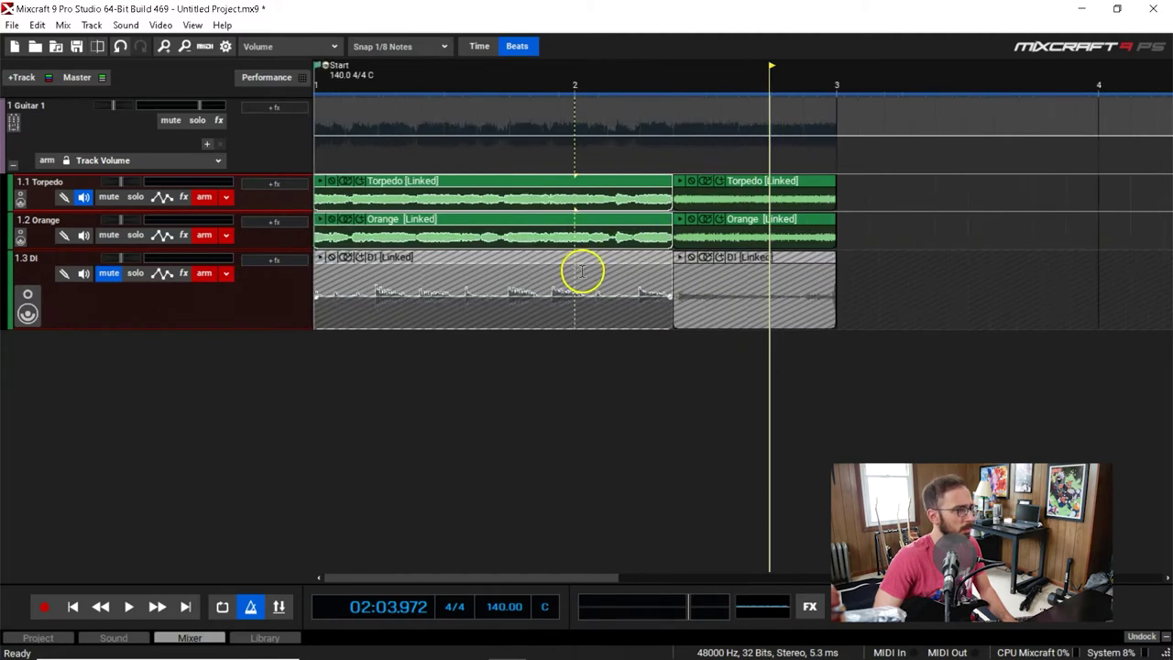
Step: Play across the join between the opening and short clips in bar 2 and inspect its waveforms up close
key("space")
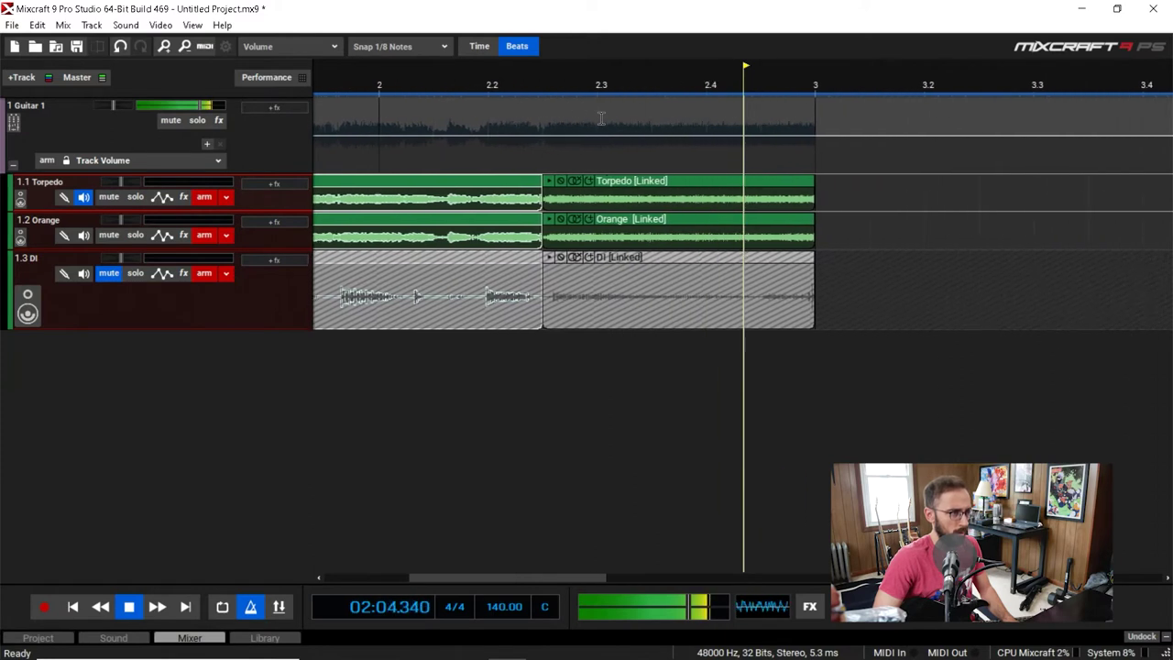
left_click(419, 82)
key("space")
scroll(502, 87, "up", 3)
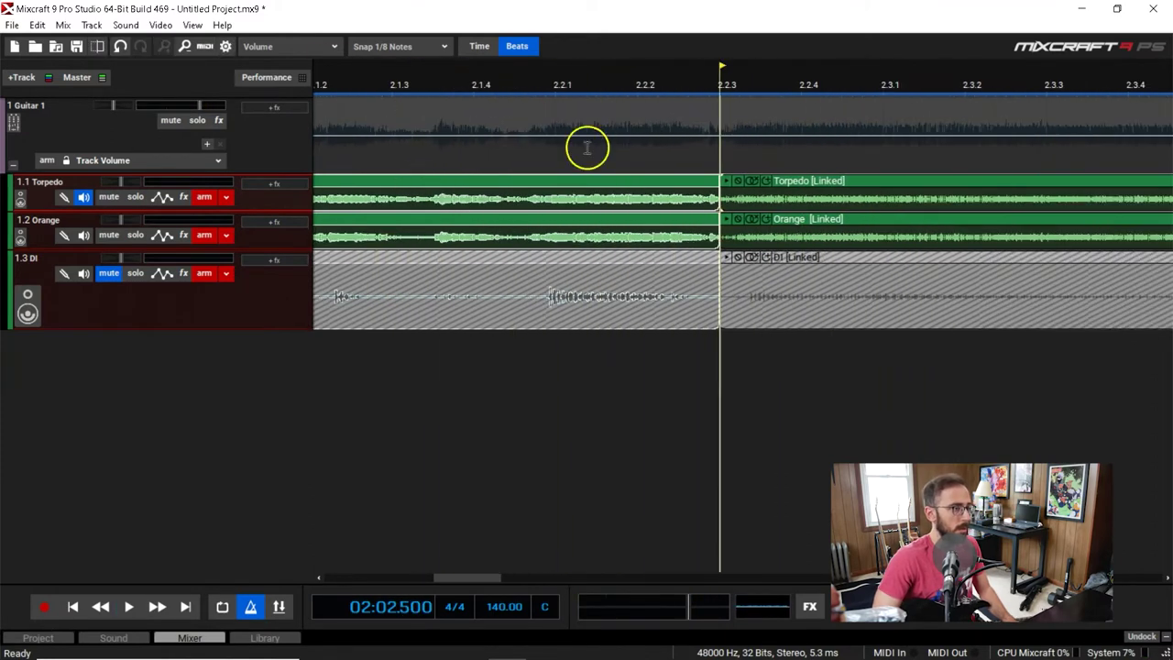
left_click(828, 294)
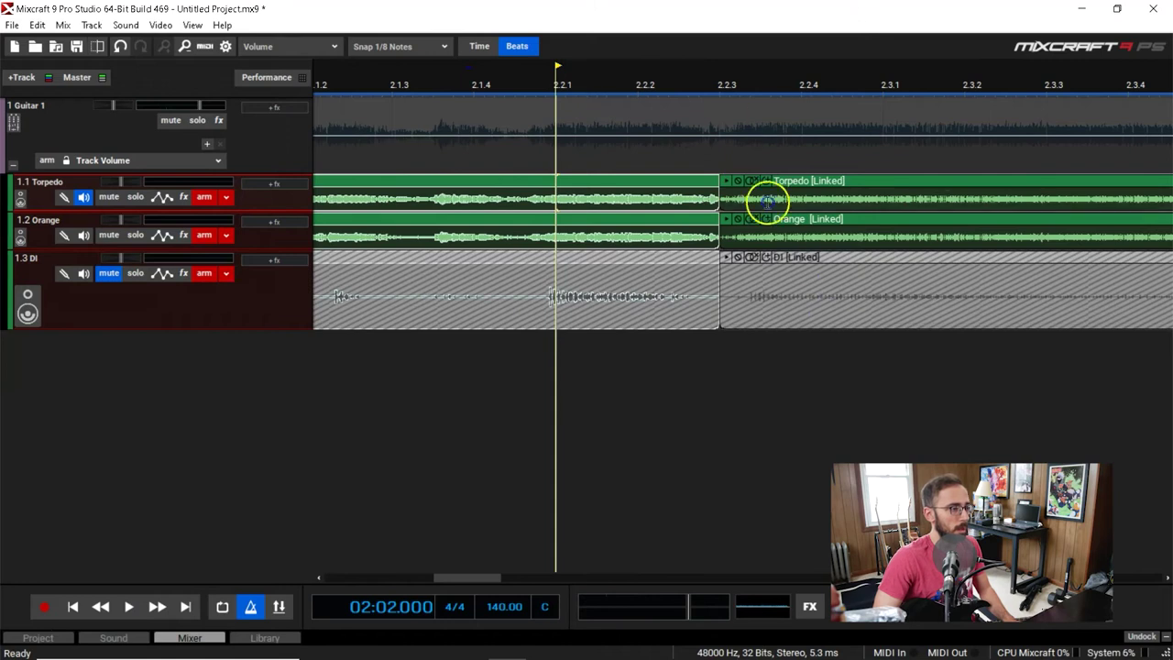
left_click(742, 261)
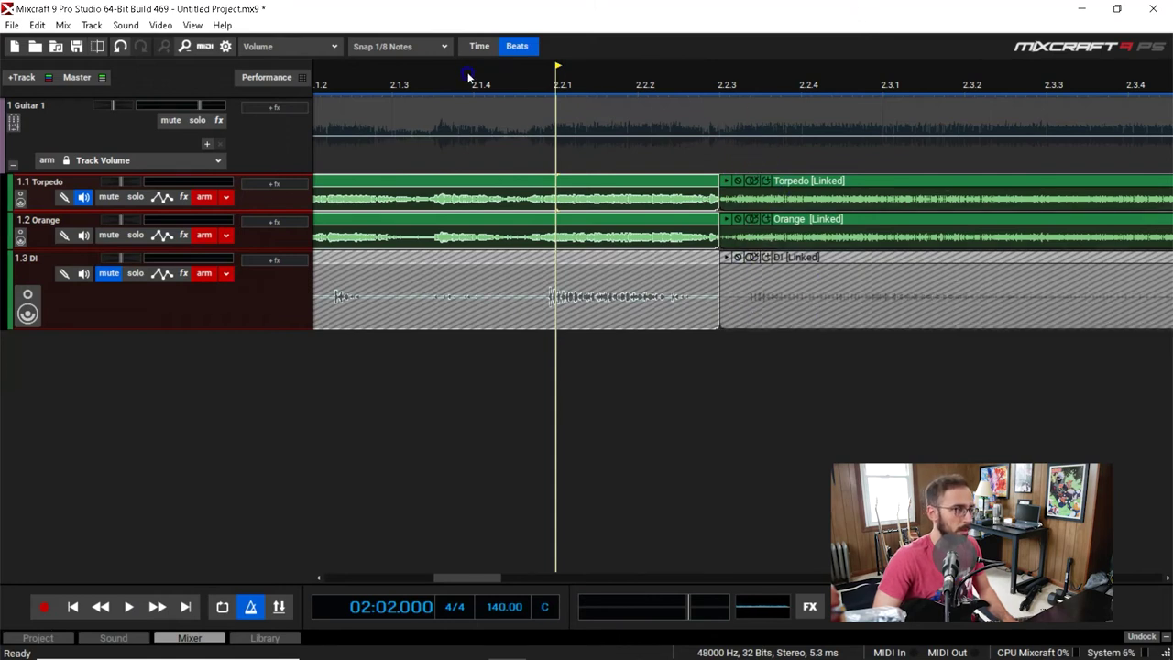
Step: Set the snap to 1/64 notes and replay the join in bar 2
left_click(431, 47)
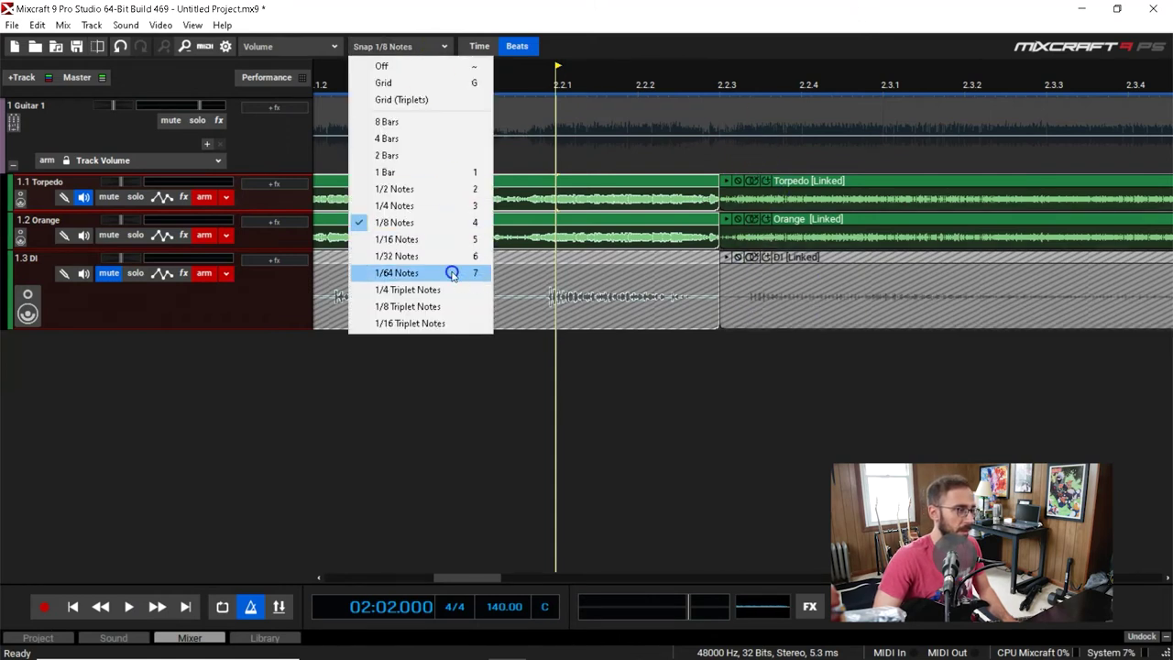
left_click(452, 273)
key("space")
key("space")
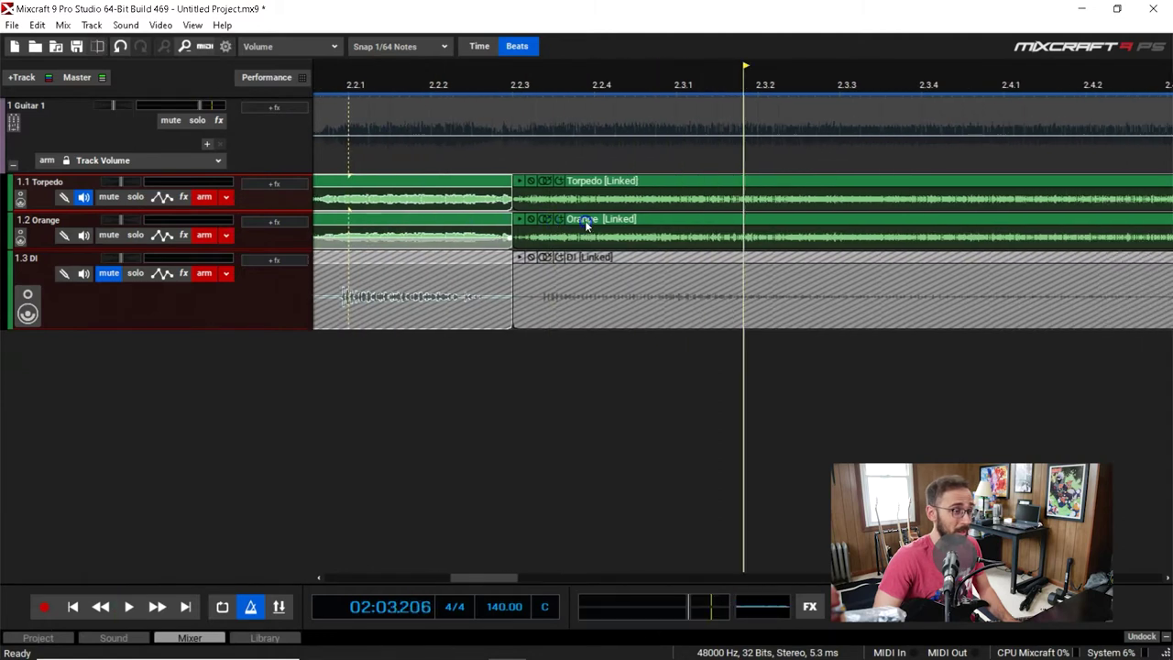
Step: Audition the join again from several points within bar 2
left_click(357, 88)
scroll(359, 89, "down", 1)
scroll(358, 87, "down", 2)
key("space")
left_click(521, 80)
left_click(587, 87)
scroll(587, 88, "up", 2)
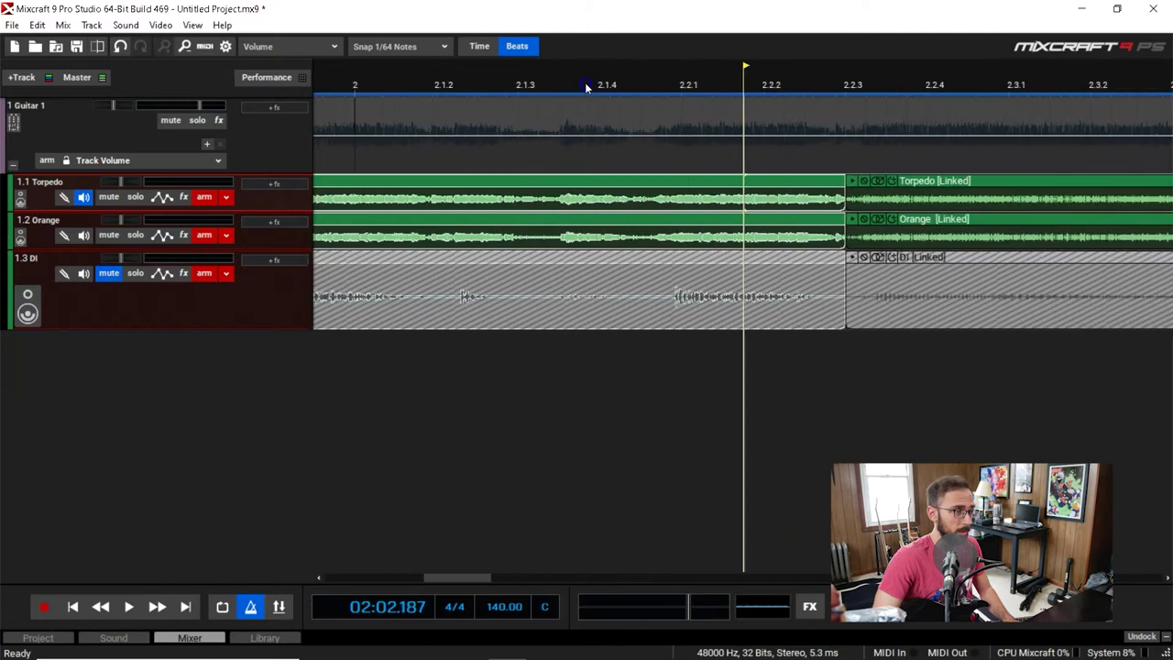
Step: Extend the starts of the short Torpedo, Orange and DI clips about a 1/64 note earlier, overlapping the opening clips
left_click(844, 84)
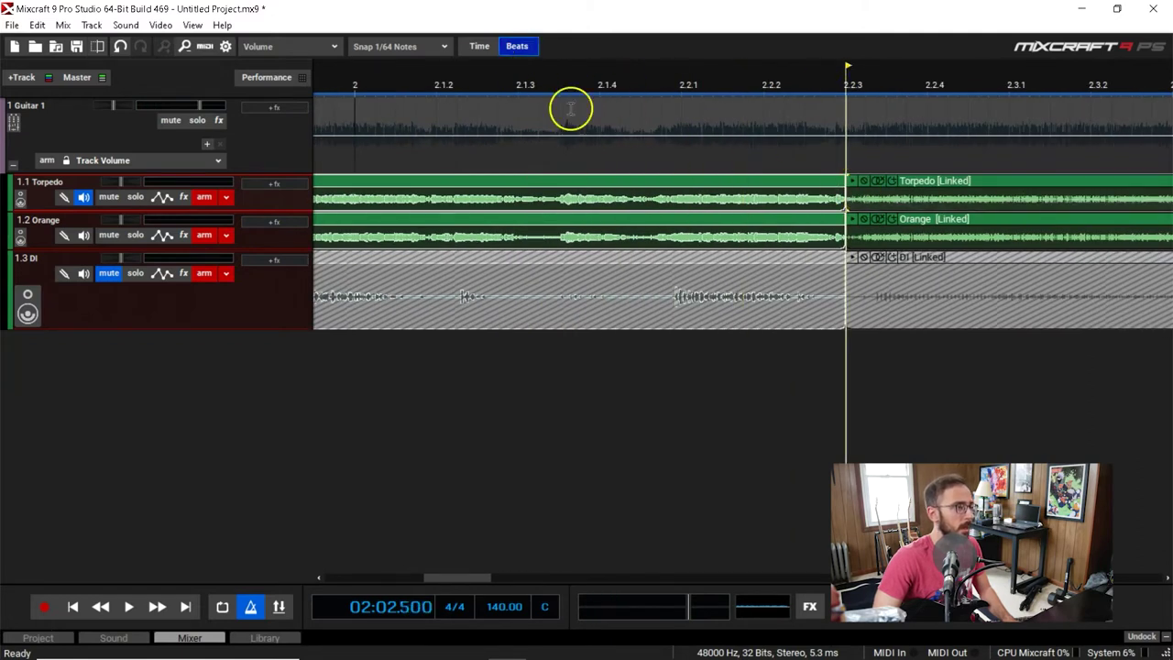
left_click(852, 203)
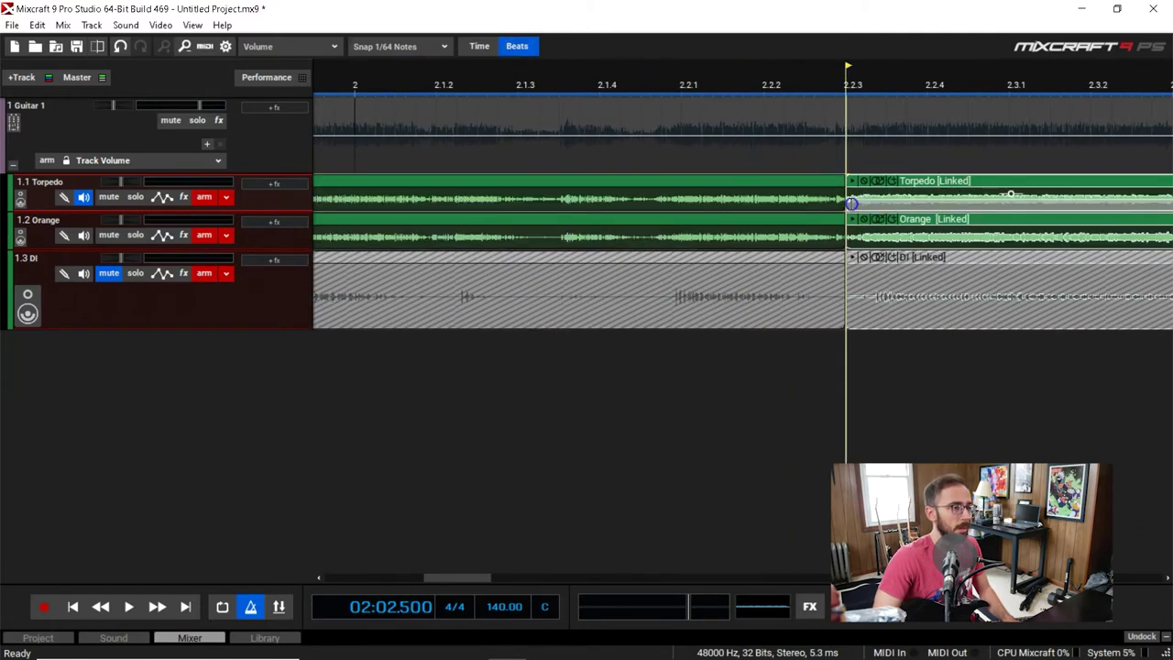
left_click(847, 238)
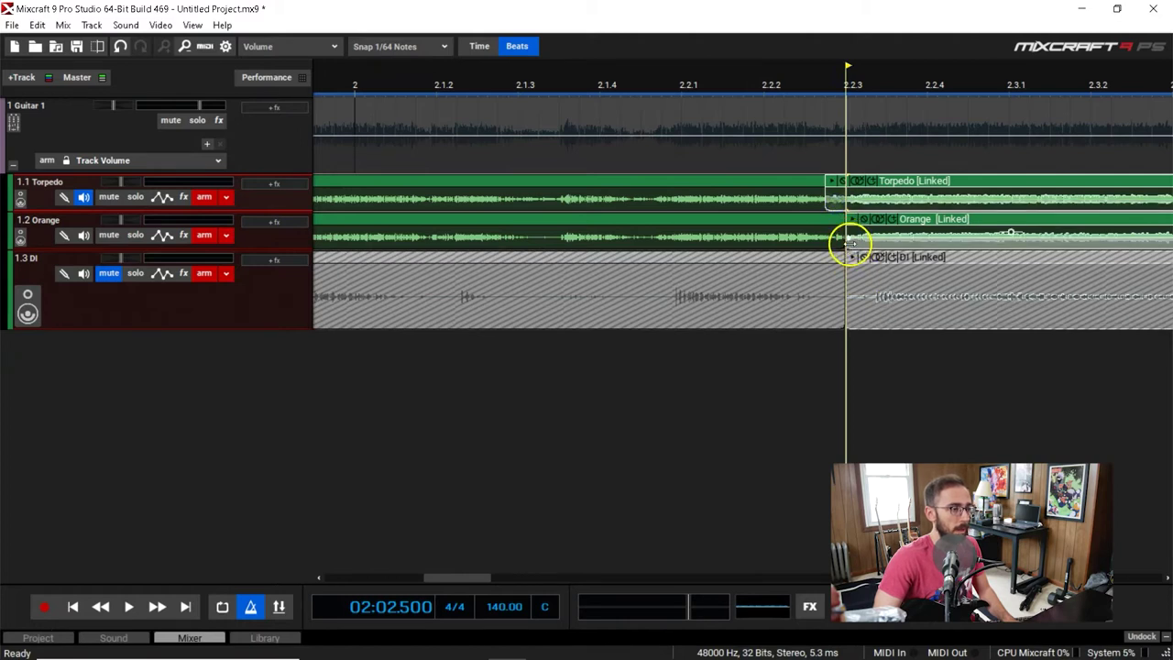
left_click(845, 303)
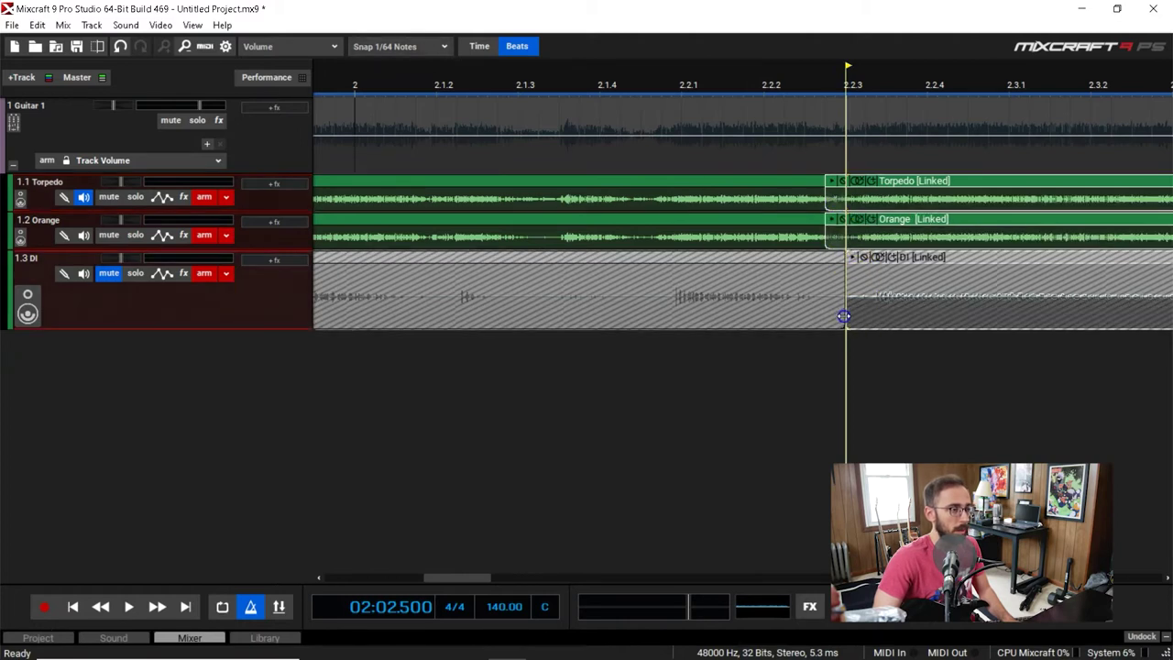
scroll(826, 316, "down", 4)
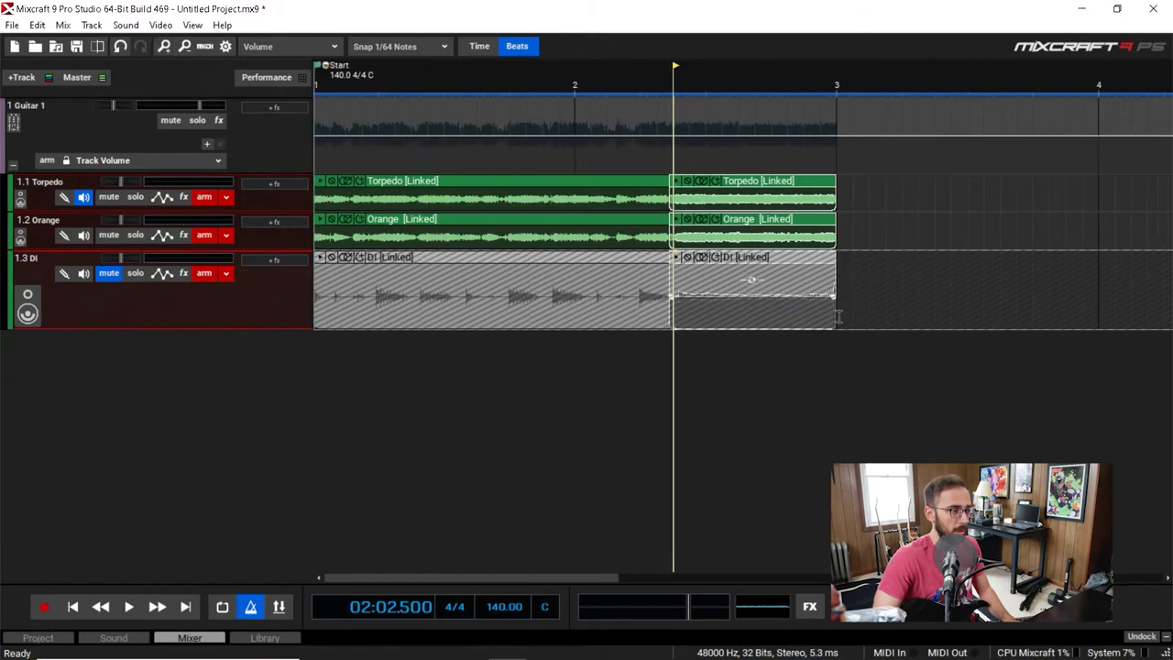
Step: Play the edited clips from the start of the project through the overlap in bar 2
left_click(770, 53)
key("Home")
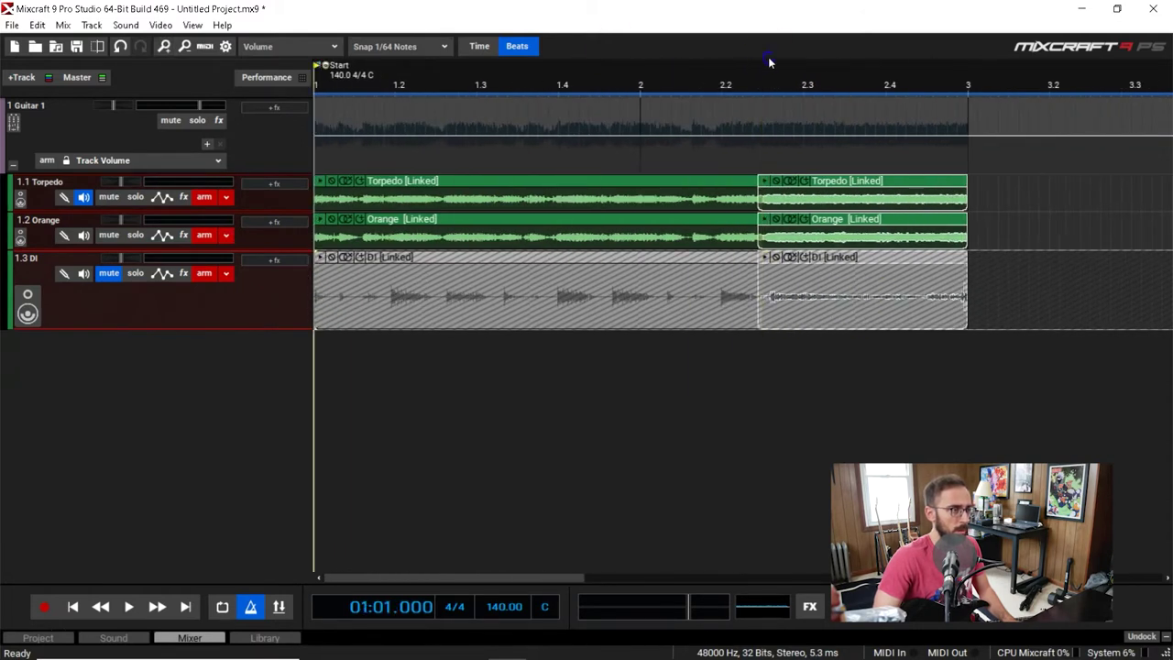
key("space")
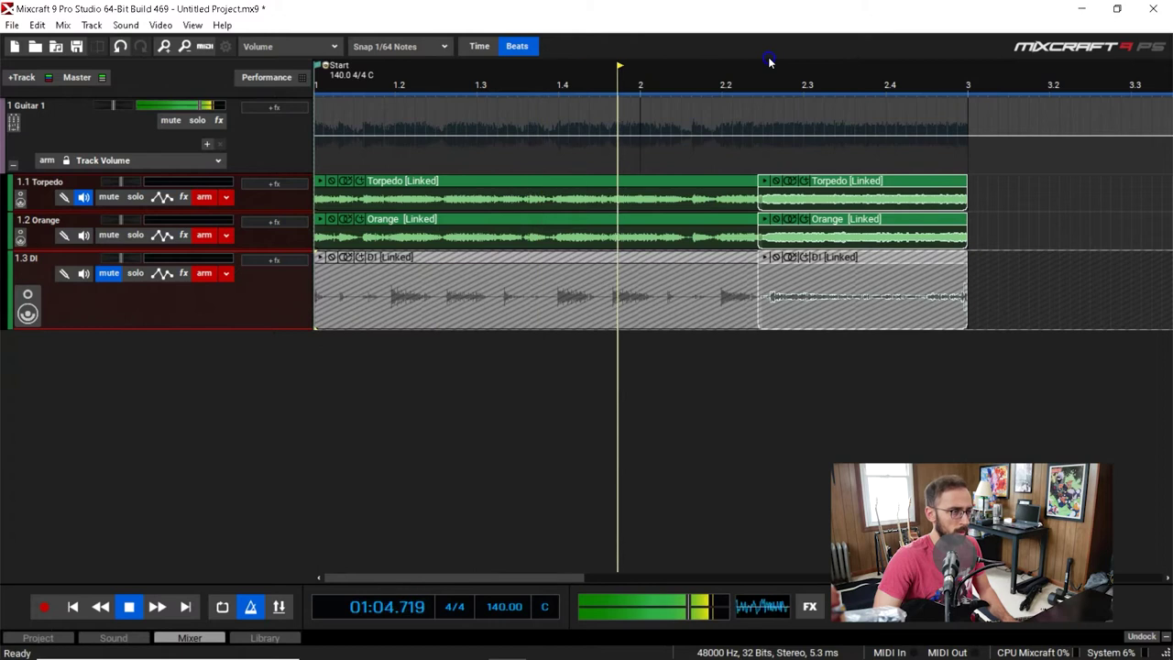
key("space")
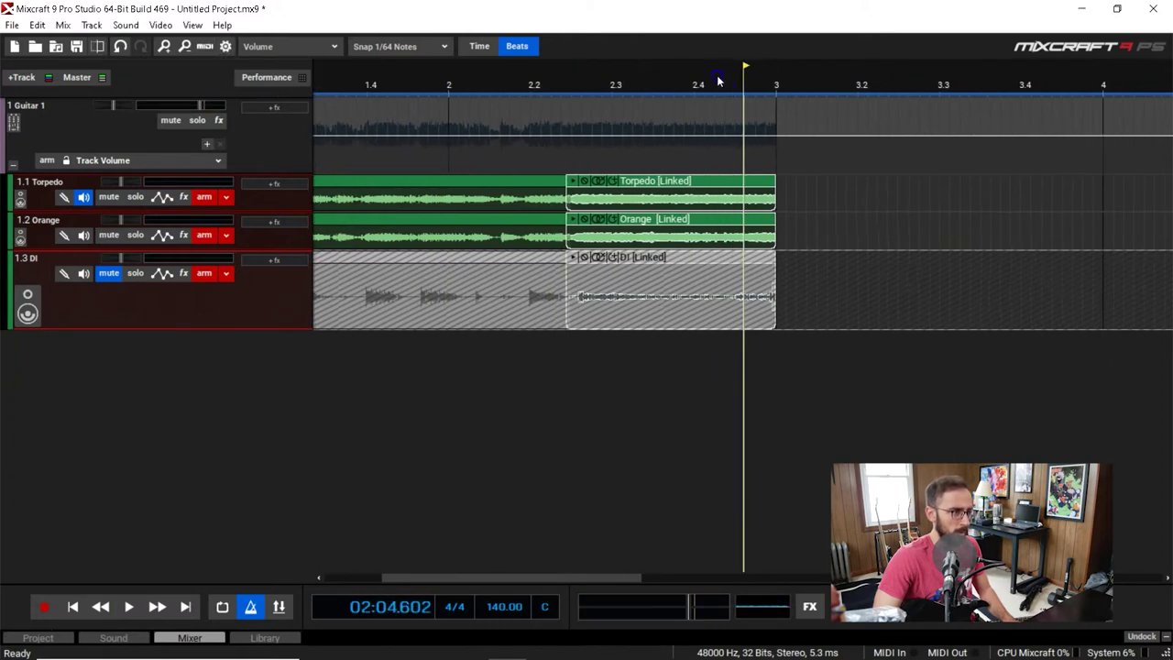
Step: Set the snap to 1/8 triplet notes and replay the join in bar 2 from several points
left_click(568, 92)
scroll(568, 92, "up", 2)
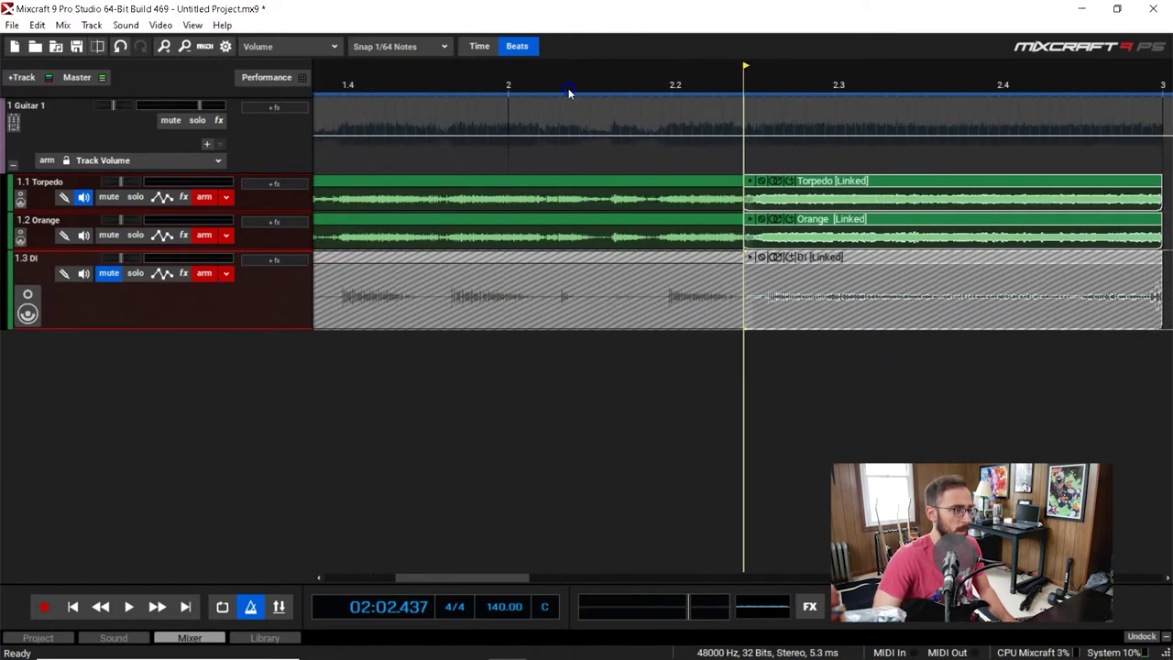
left_click(442, 46)
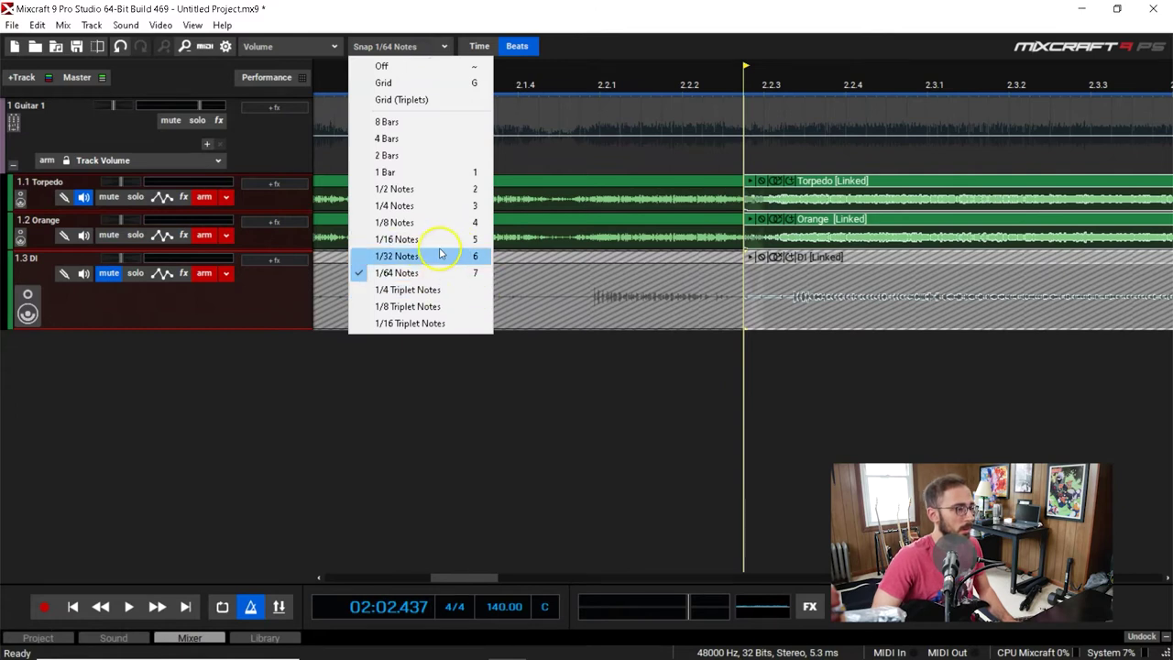
left_click(408, 307)
left_click(702, 108)
left_click(767, 83)
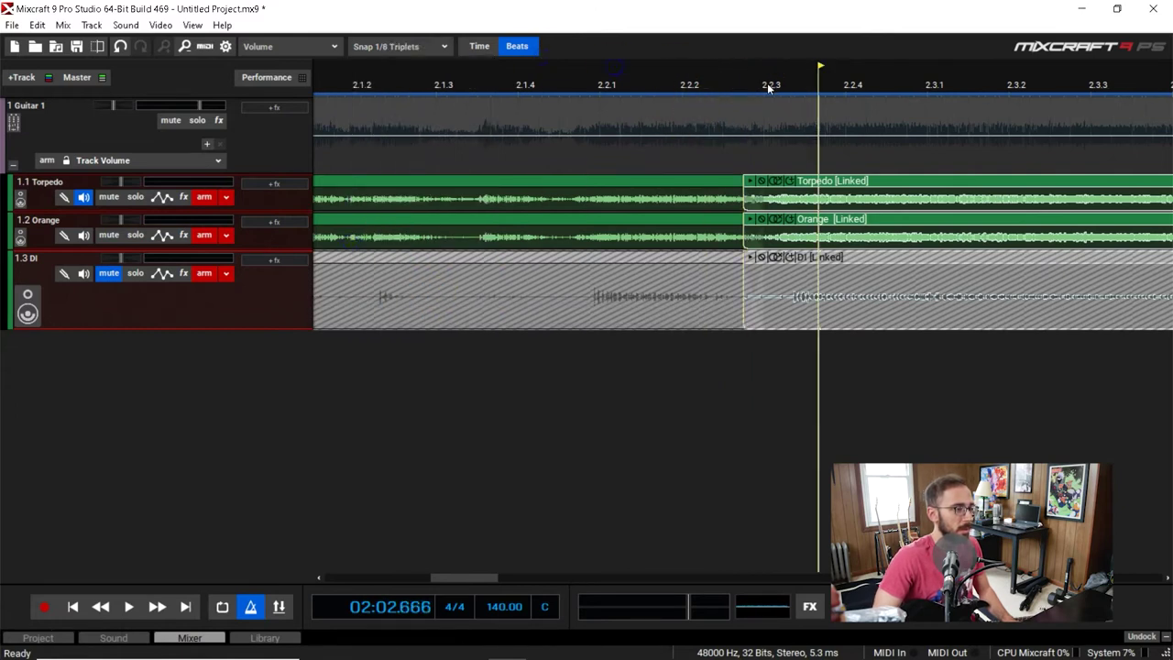
left_click(753, 84)
key("space")
key("space")
left_click(608, 89)
key("space")
key("space")
Step: Play the edited opening clips from the start of the project to the end of bar 2
scroll(579, 114, "down", 5)
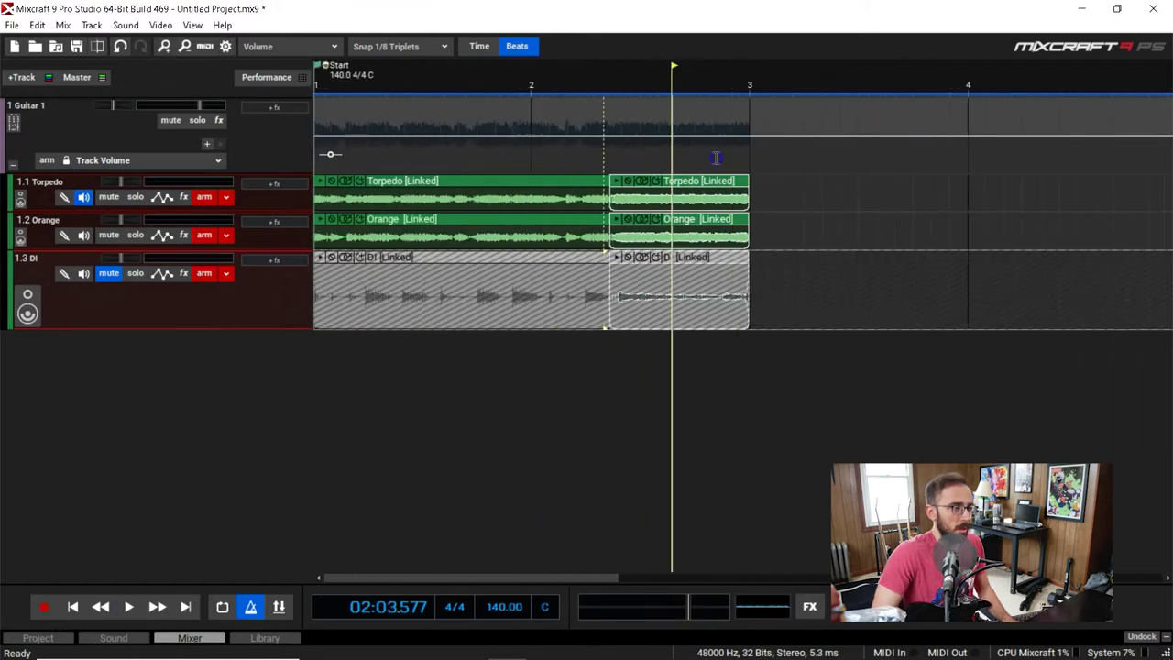
scroll(716, 158, "down", 1)
scroll(770, 231, "up", 2)
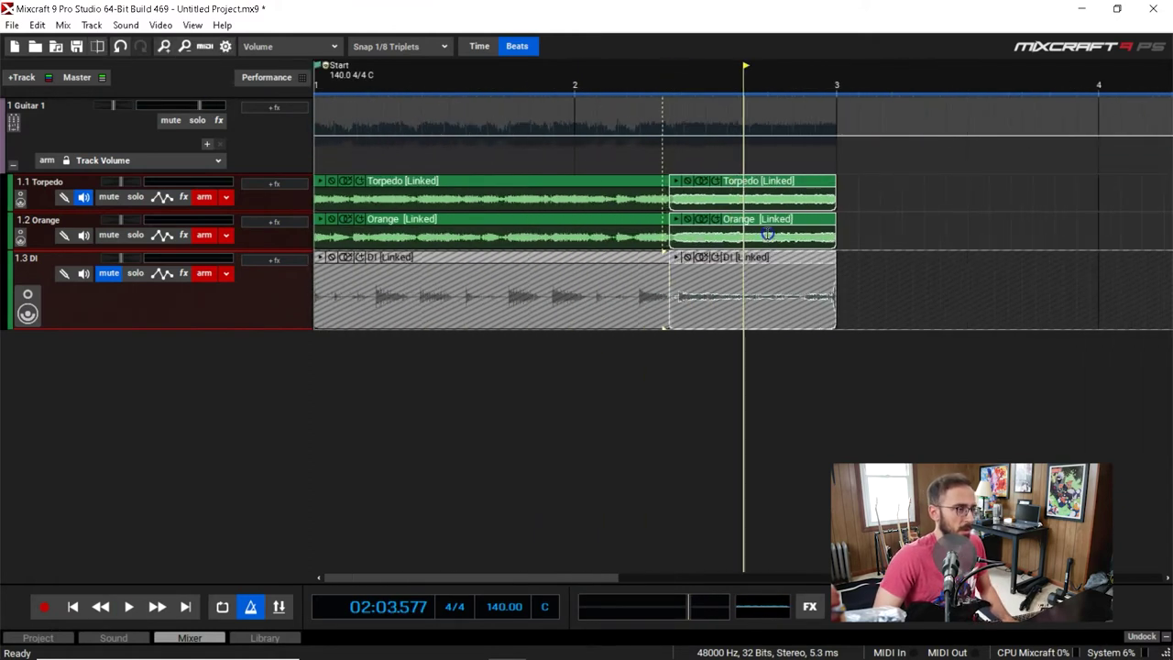
key("Home")
key("space")
scroll(871, 258, "down", 2)
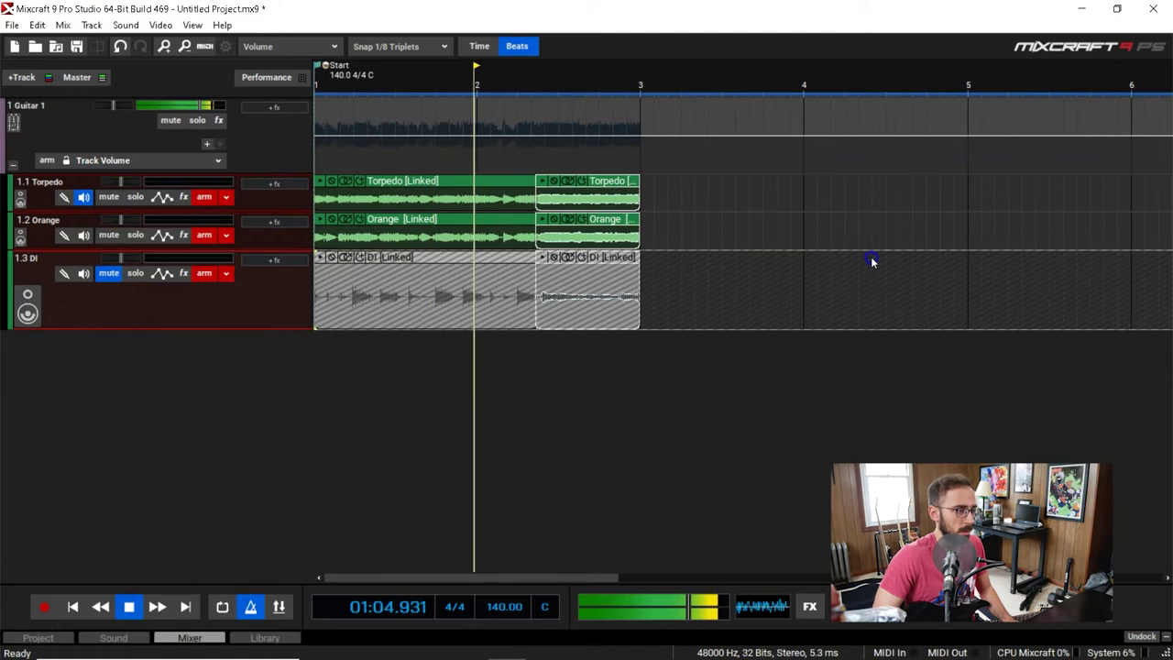
scroll(872, 262, "up", 1)
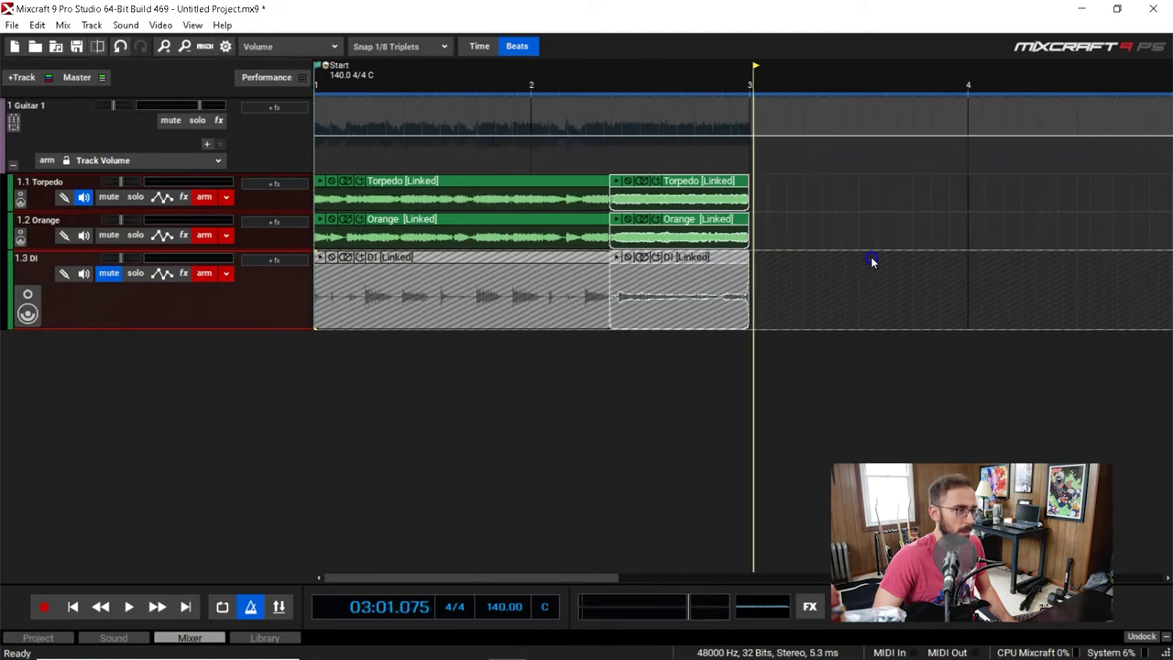
Step: Play the separate Torpedo, Orange and DI clips in bars 7 and 8 for comparison
scroll(872, 262, "down", 2)
scroll(872, 262, "down", 1)
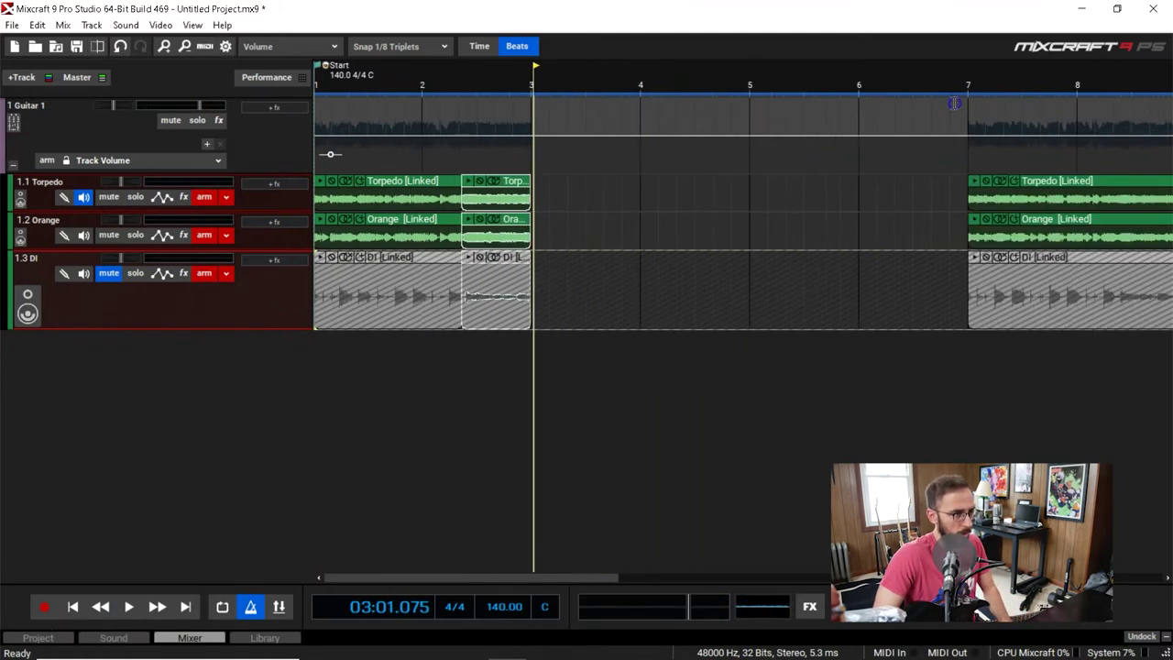
left_click(970, 95)
scroll(978, 98, "down", 1)
scroll(977, 103, "up", 2)
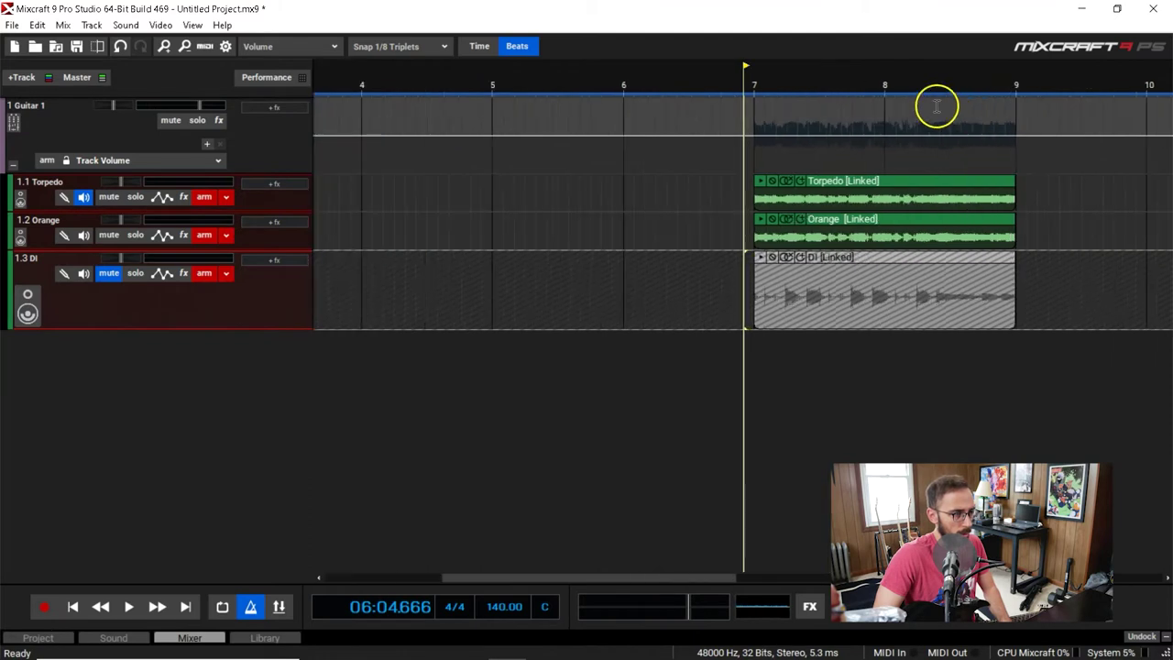
key("space")
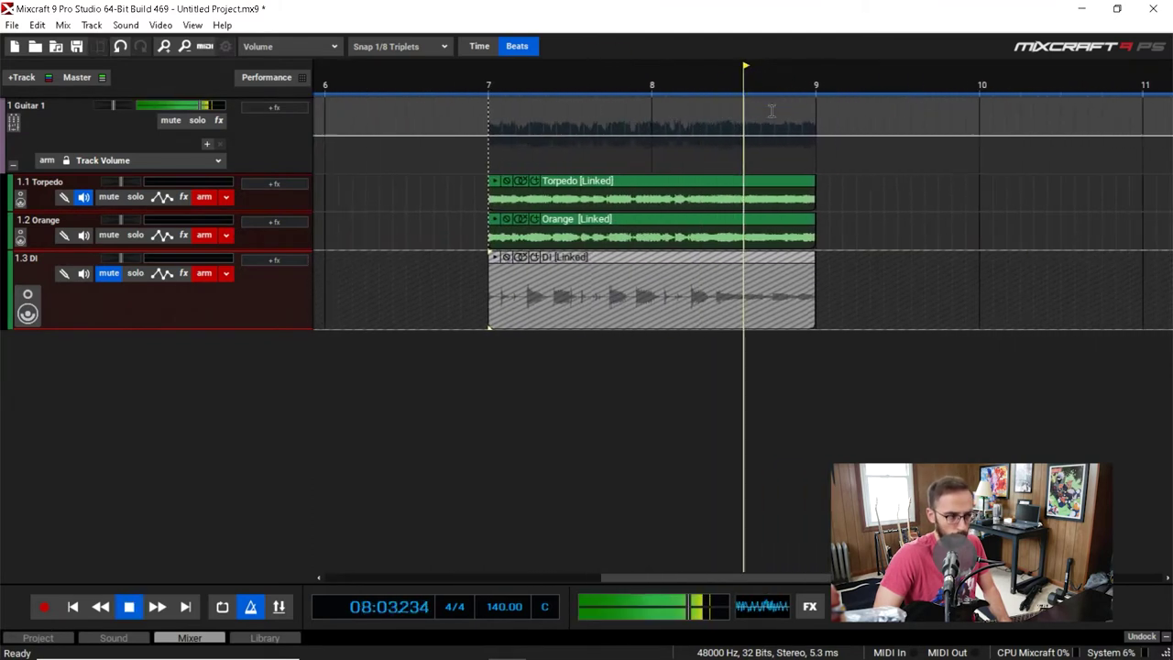
left_click(709, 101)
scroll(708, 101, "down", 2)
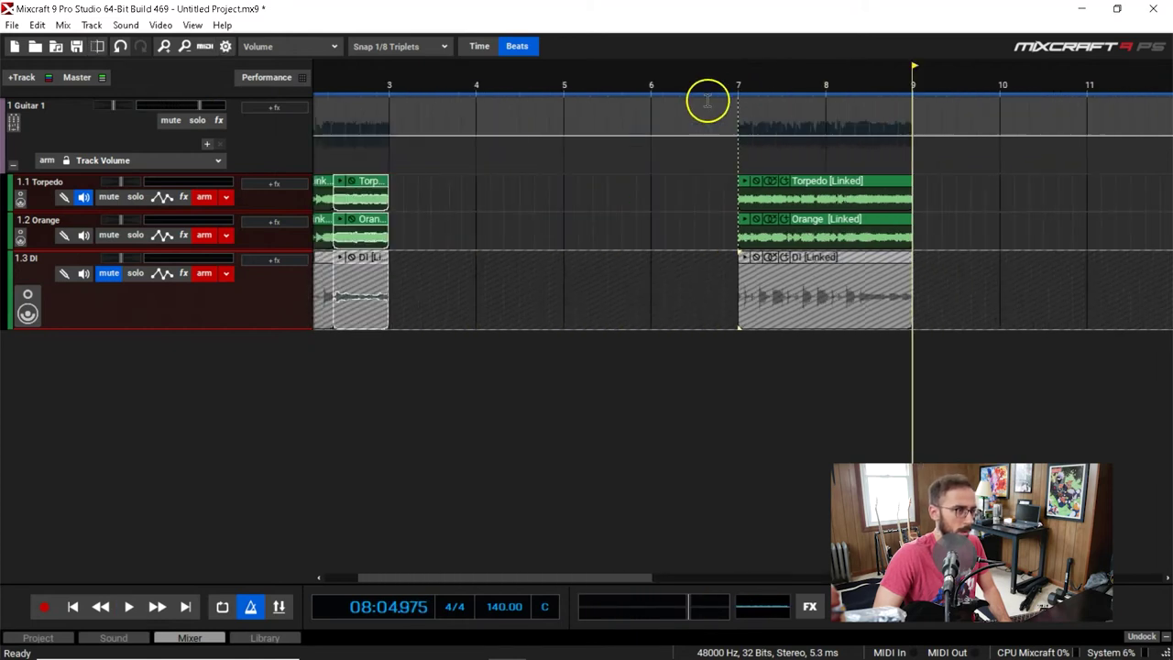
Step: Record a new guitar take on the armed Torpedo, Orange and DI tracks from the project start to about the middle of bar 9
key("Home")
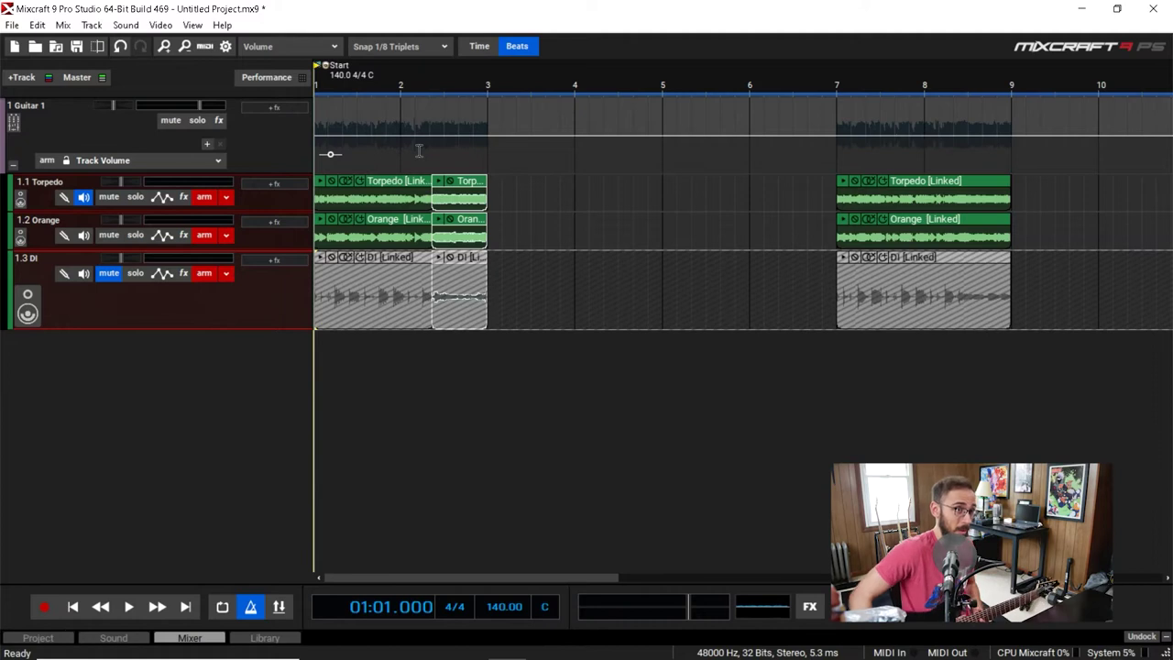
key("r")
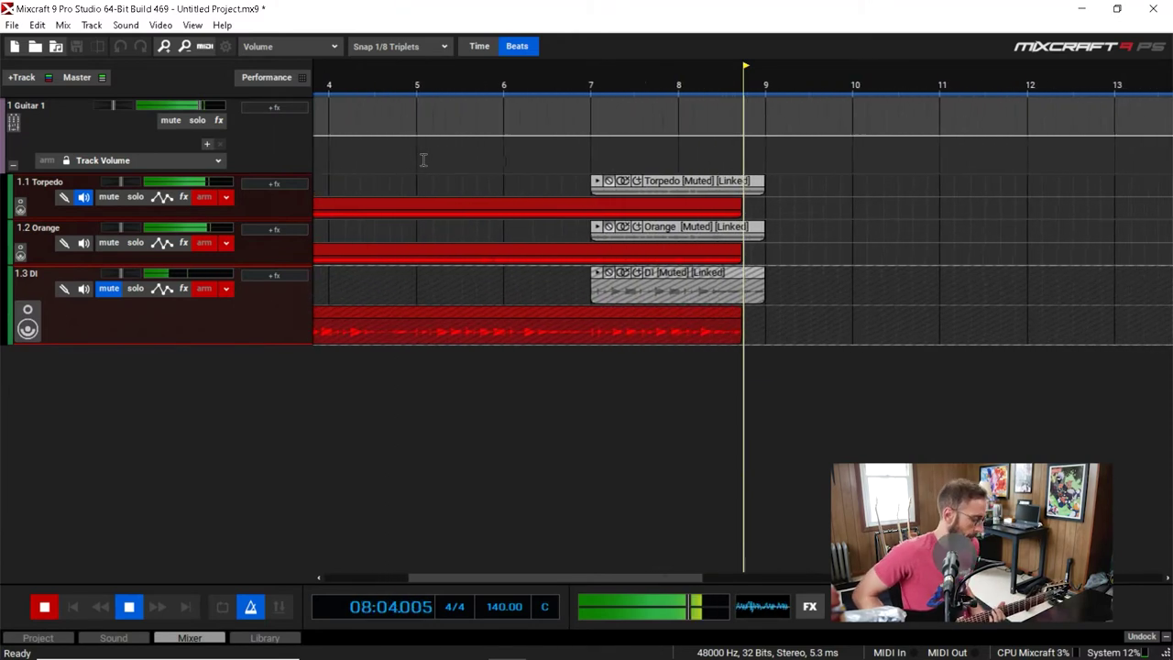
key("space")
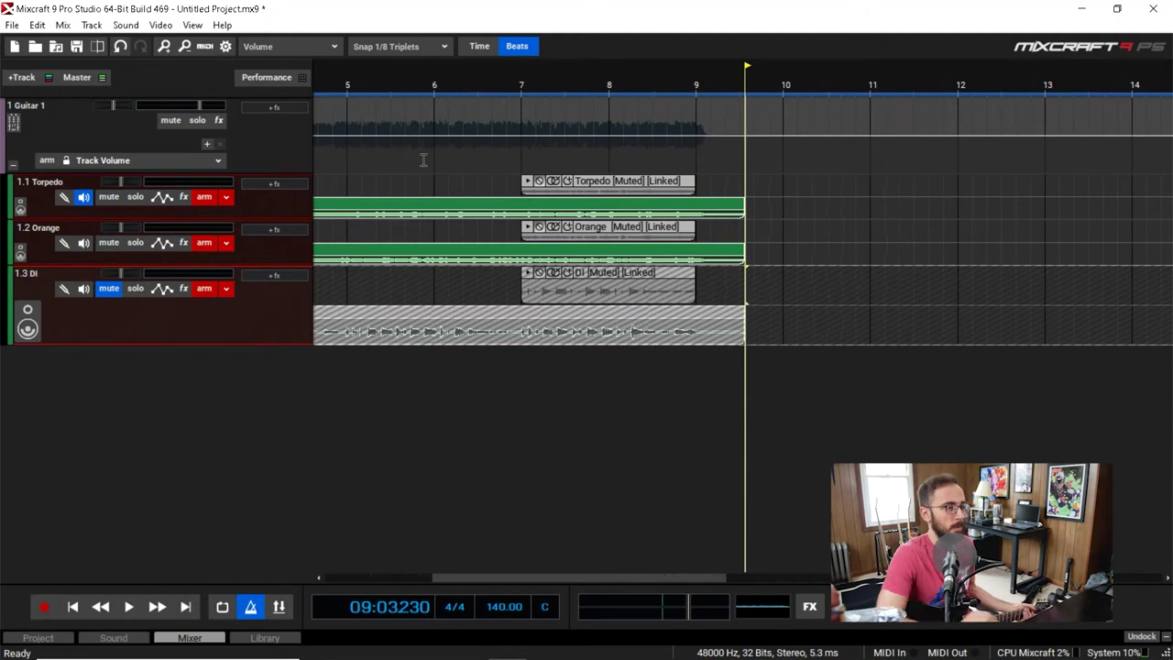
Step: Play back the new take from the start of the project to the end of bar 8
key("Home")
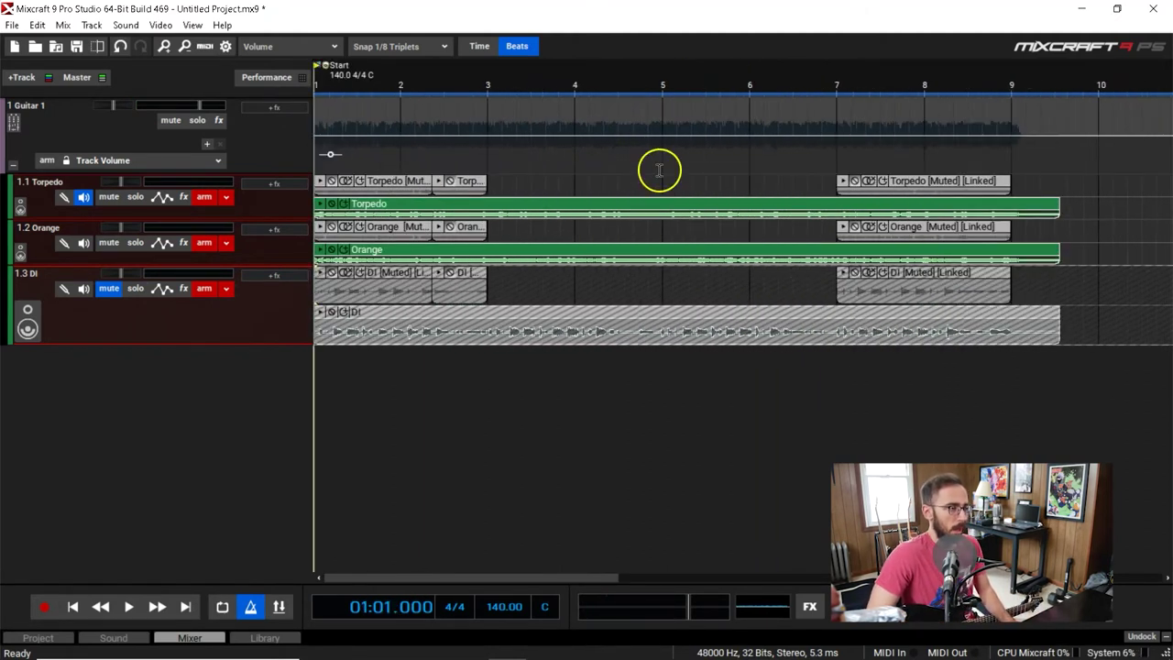
key("space")
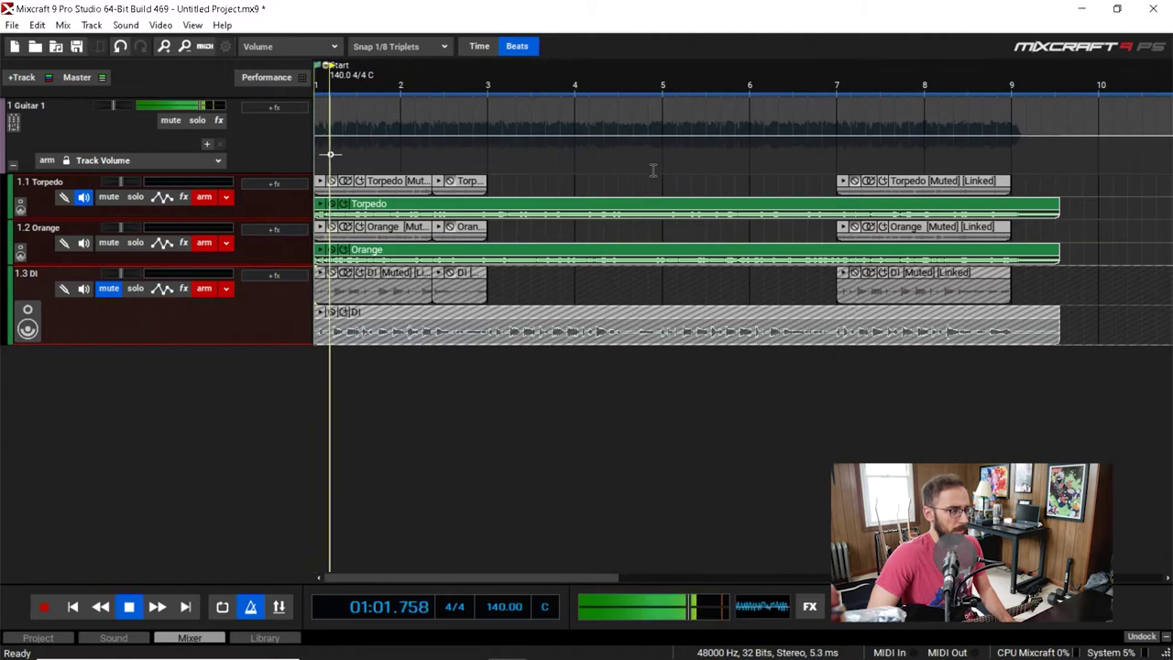
scroll(654, 170, "up", 1)
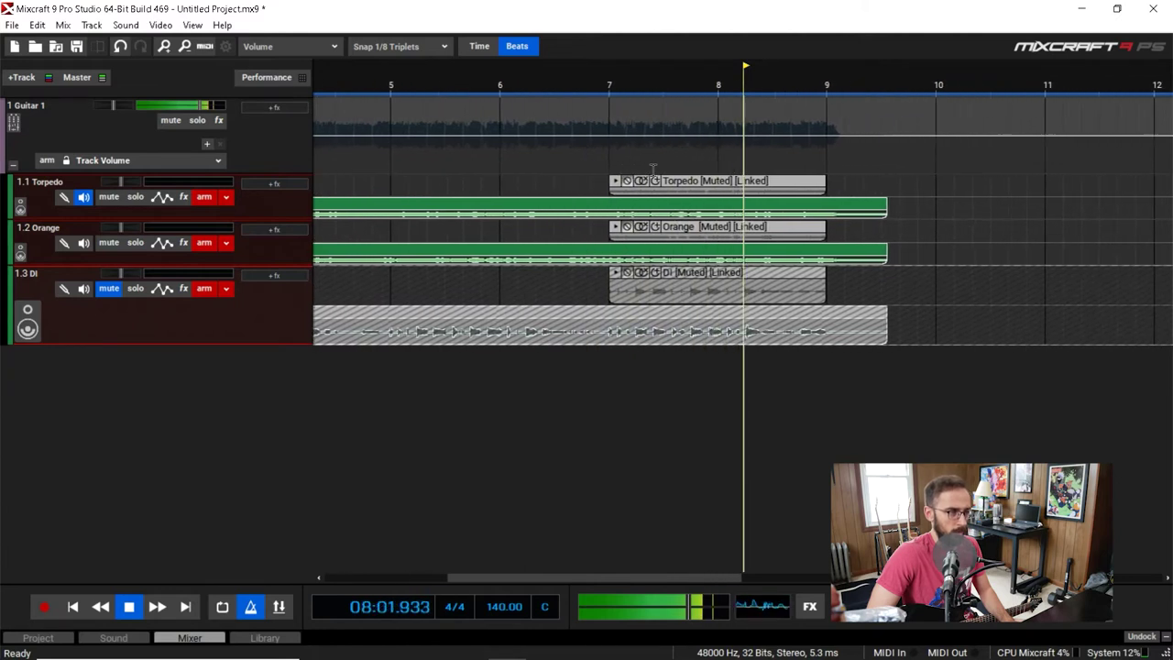
key("space")
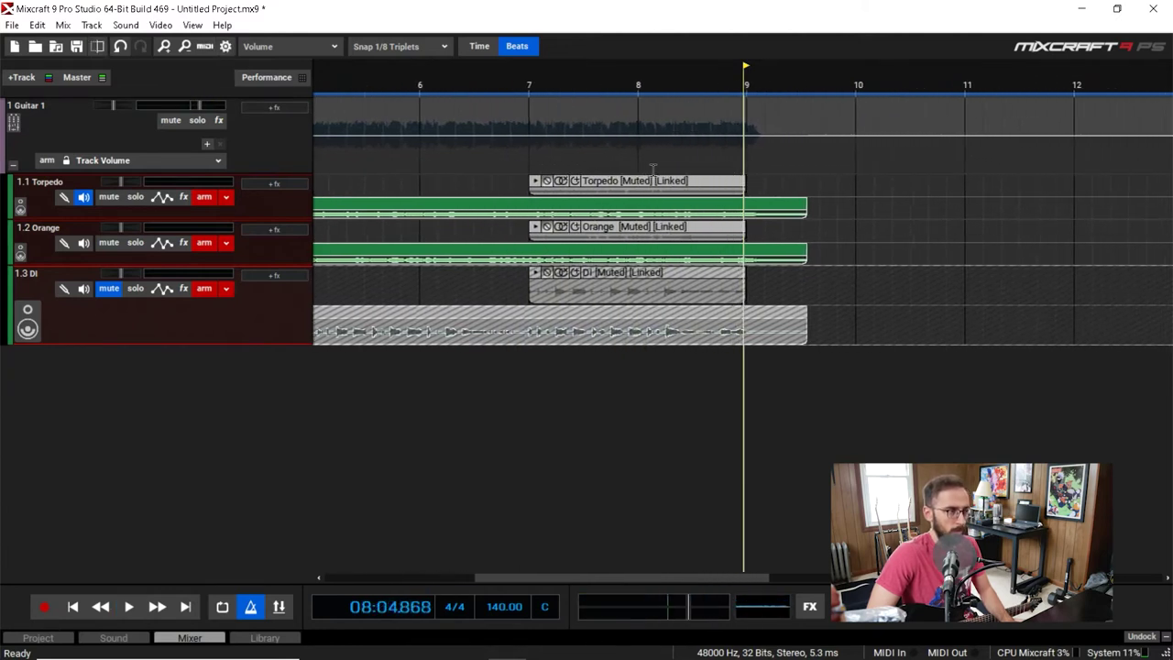
Step: Link the newly recorded Torpedo, Orange and DI clips together
left_click(528, 85)
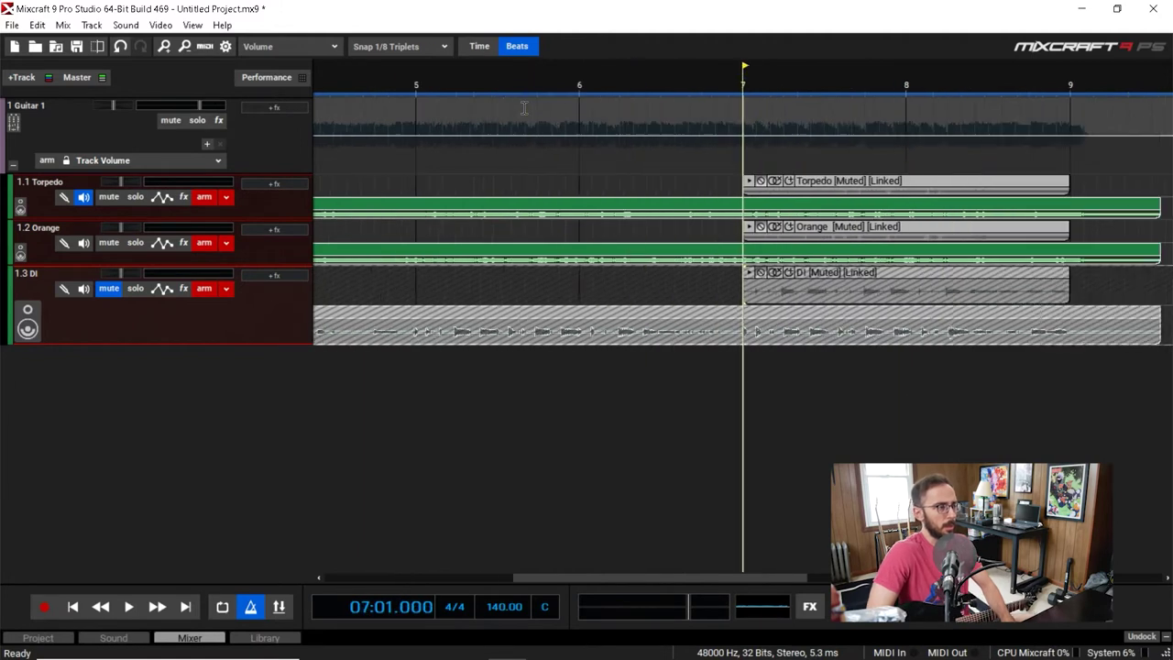
left_click(744, 208)
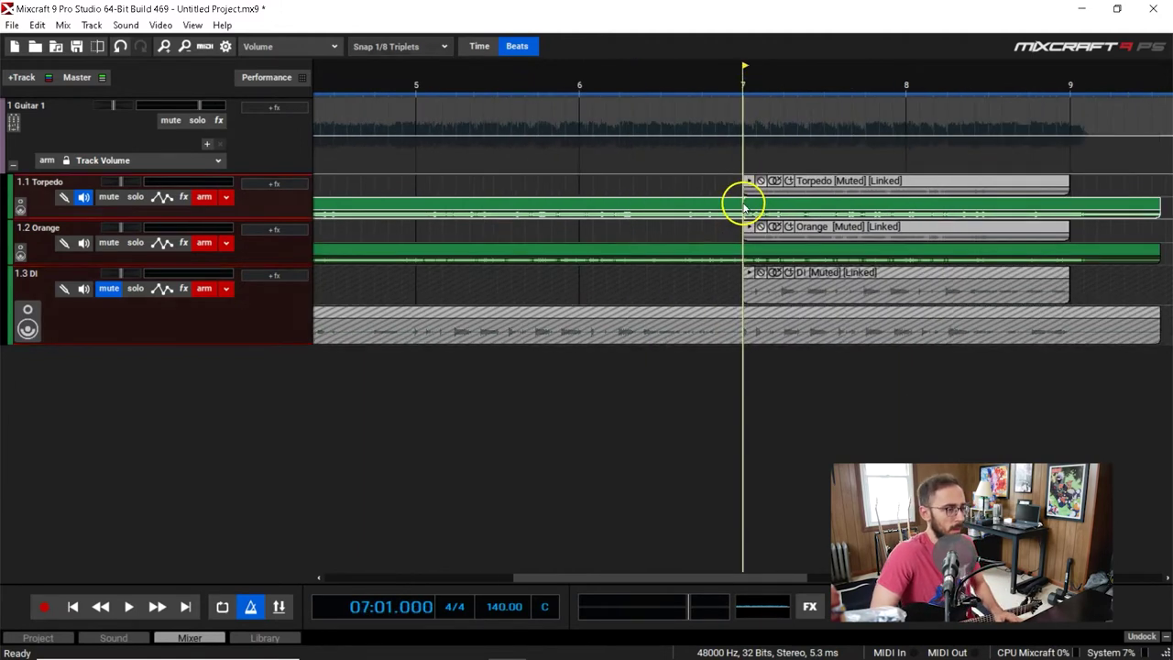
left_click(713, 257)
left_click(712, 309)
right_click(713, 312)
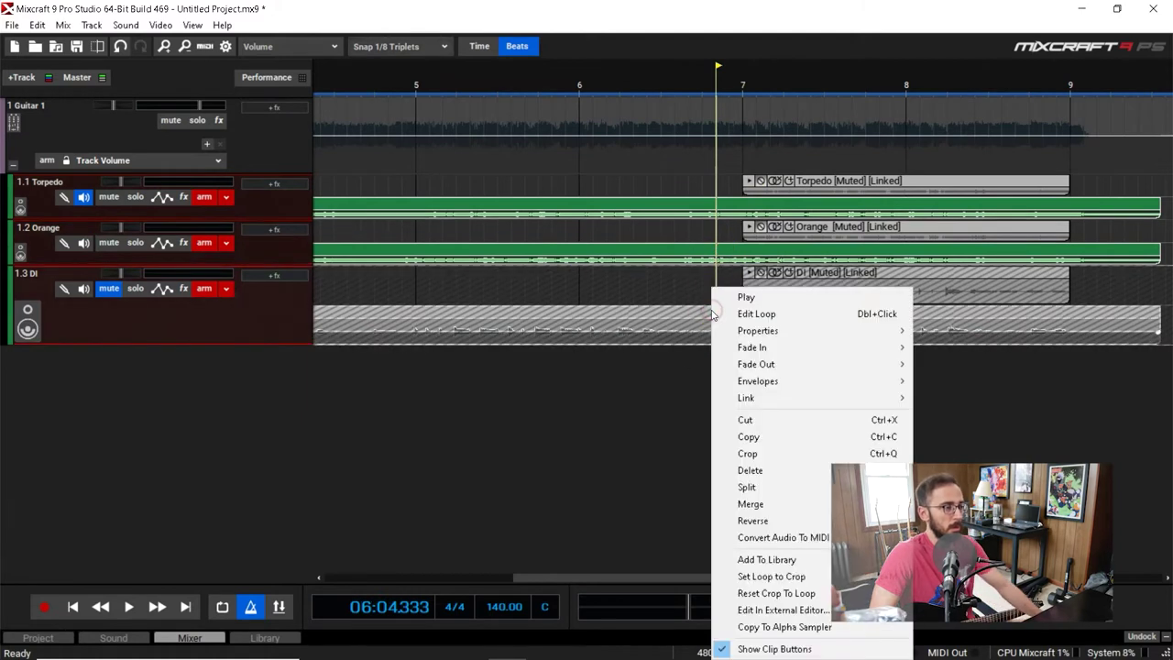
mouse_move(837, 398)
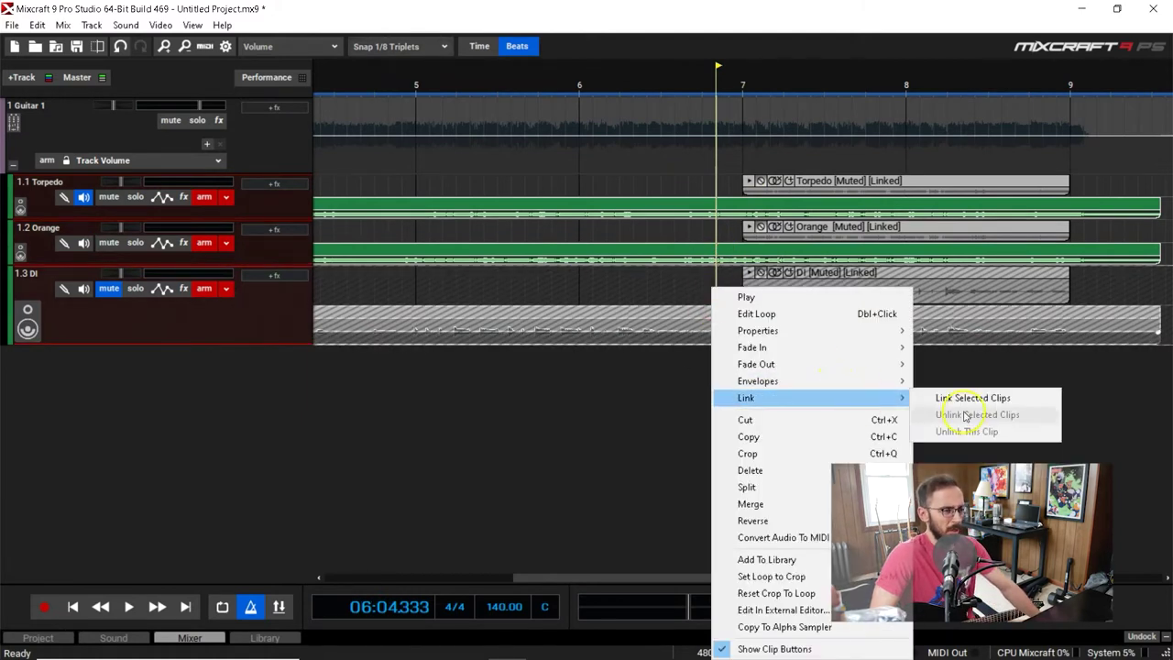
left_click(974, 401)
Step: Listen to the new take from bar 5
left_click(697, 89)
scroll(697, 90, "down", 1)
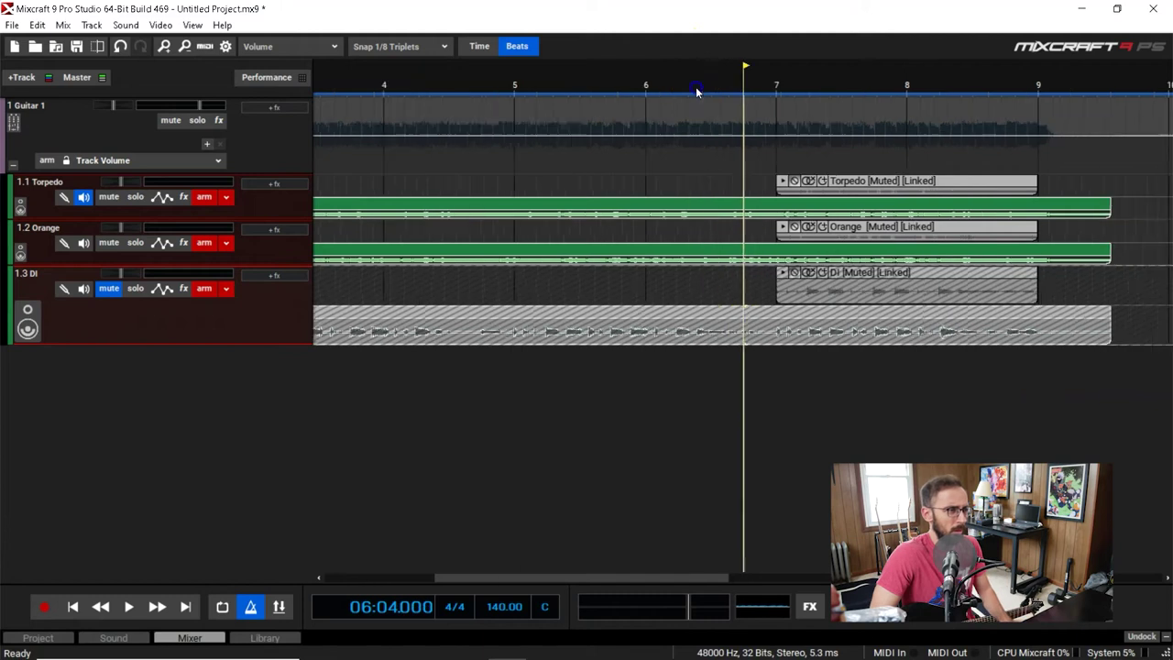
scroll(696, 92, "down", 1)
left_click(595, 85)
key("space")
scroll(621, 184, "up", 1)
scroll(621, 185, "up", 1)
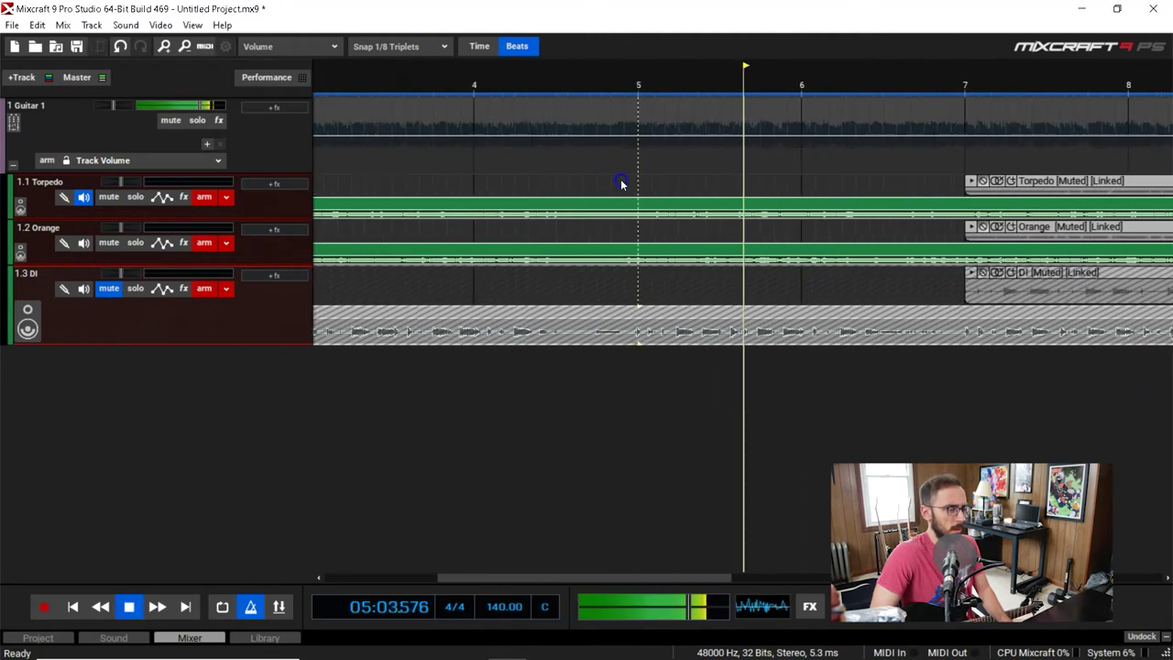
Step: Set the snap to 1/4 notes and split the linked Torpedo, Orange and DI clips at bar 5
key("space")
left_click(463, 87)
left_click(462, 204)
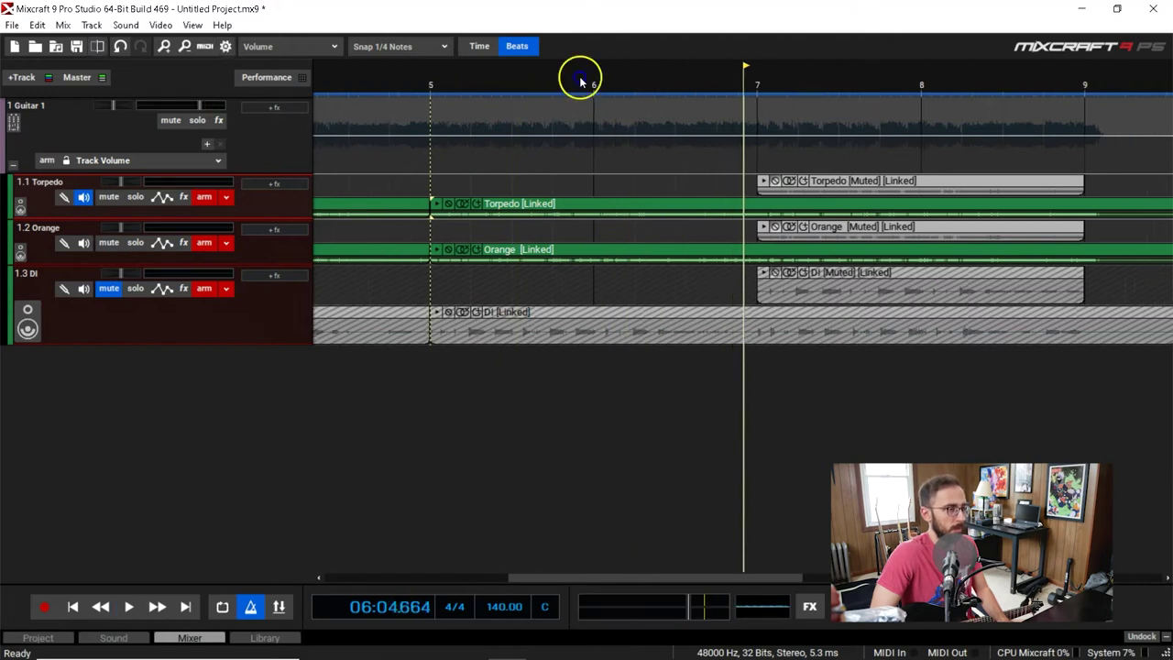
Step: Audition the take from beat 3 of bar 6 and split the linked clips at that beat
left_click(726, 155)
left_click(710, 84)
key("space")
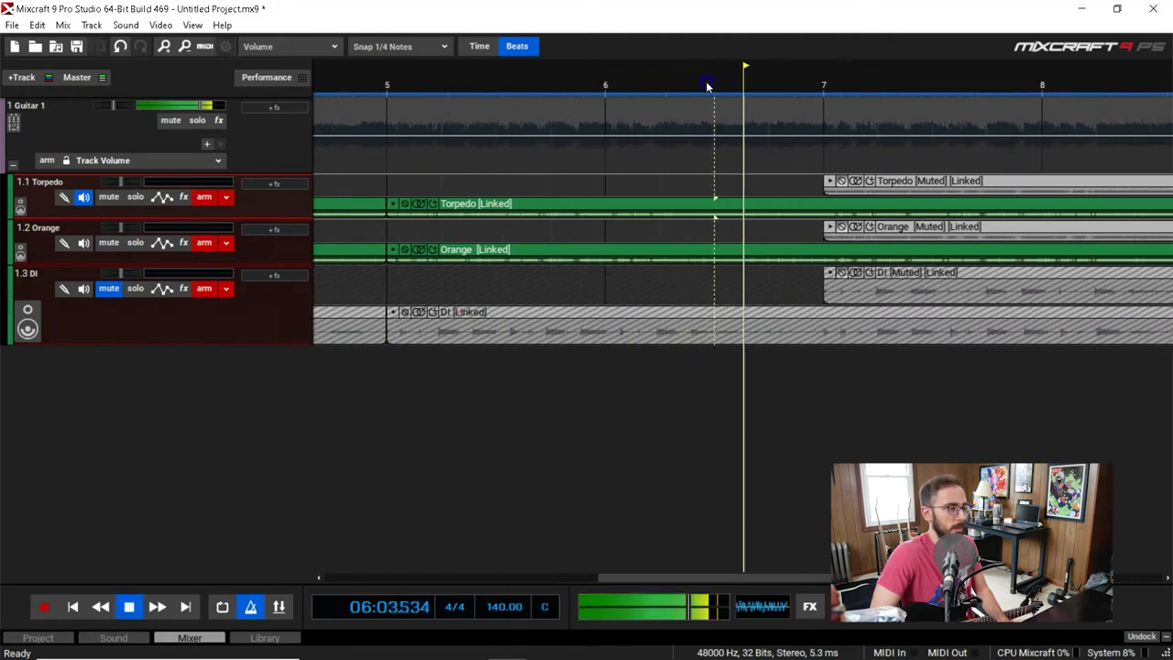
key("space")
left_click(716, 203)
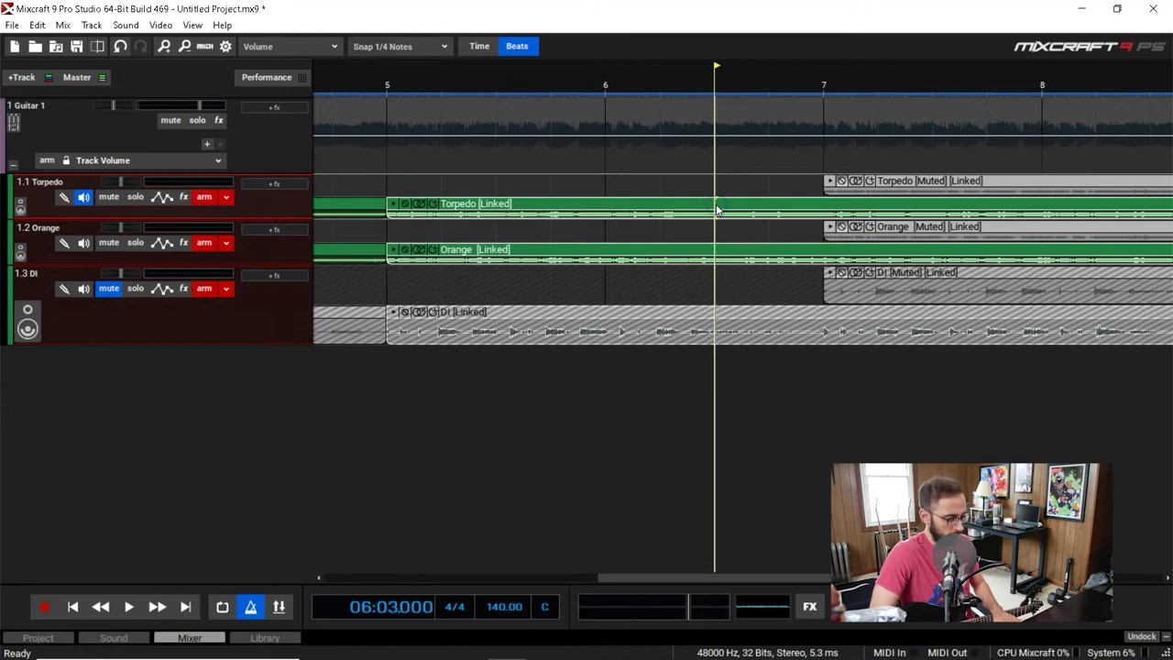
key("ctrl+t")
Step: Split the linked clips at bar 7 and delete the section between beat 3 of bar 6 and bar 7
key("space")
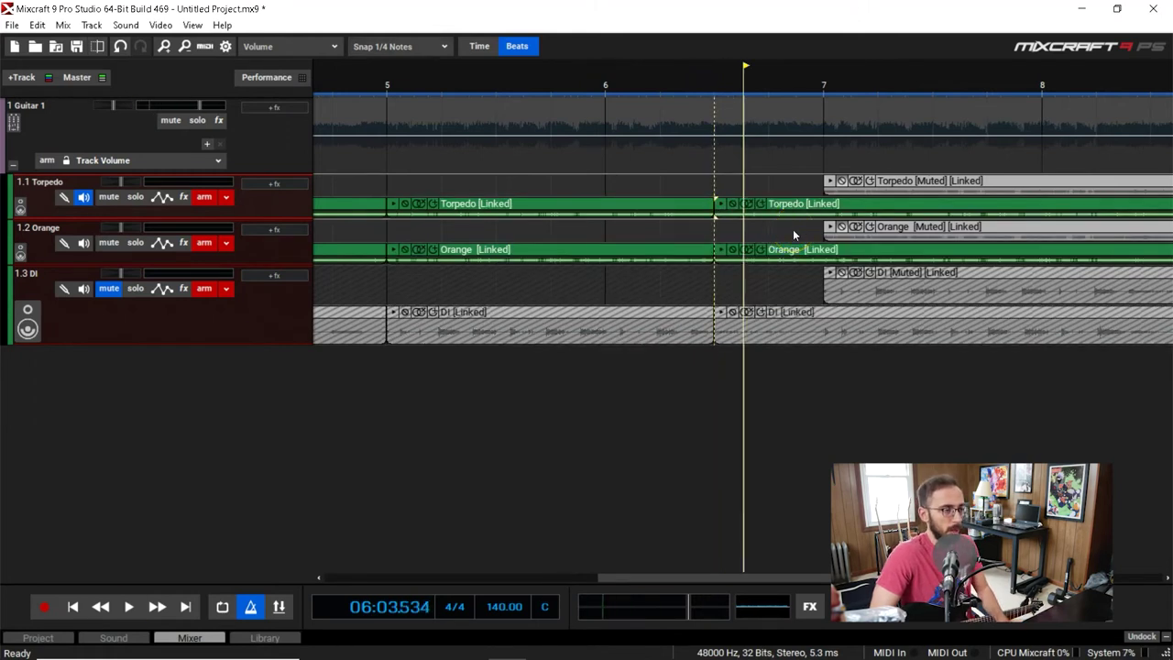
scroll(805, 243, "up", 2)
key("space")
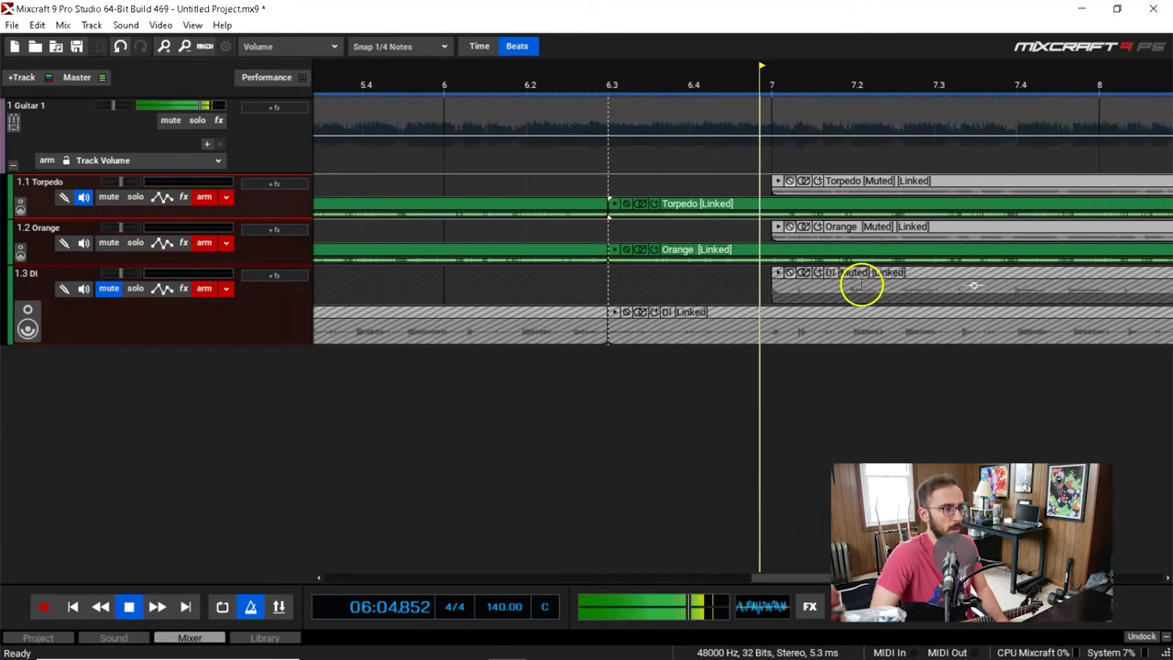
key("space")
left_click(750, 206)
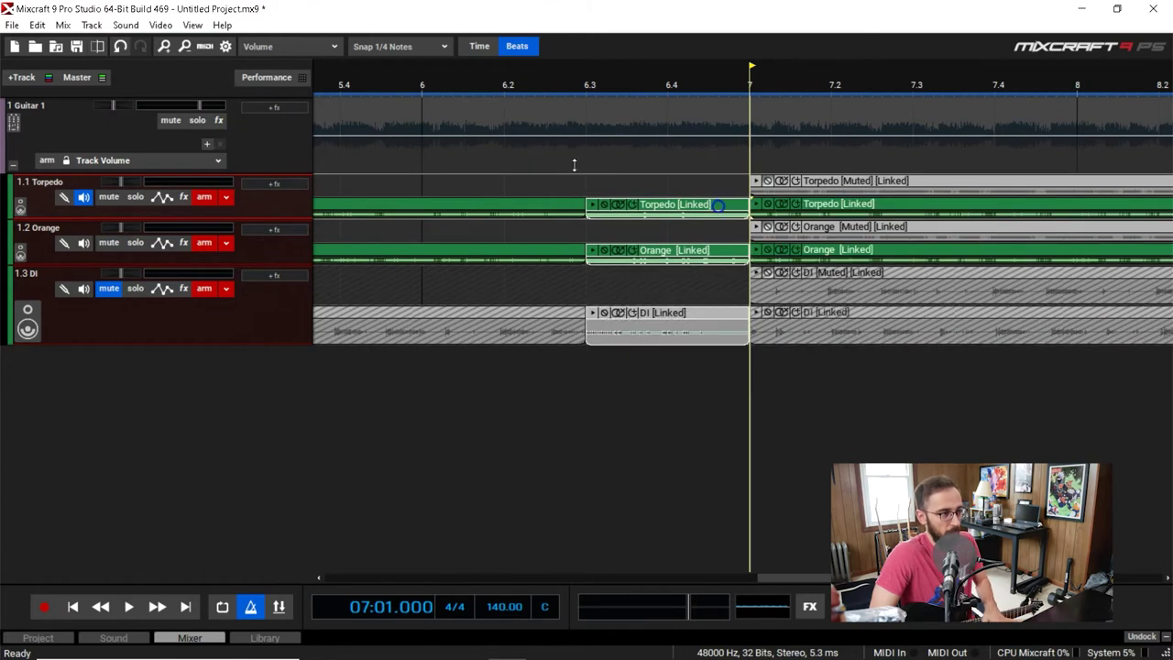
key("Delete")
Step: Play the remaining take from bar 7 and replay its ending from bar 8
scroll(720, 224, "down", 1)
scroll(720, 229, "up", 2)
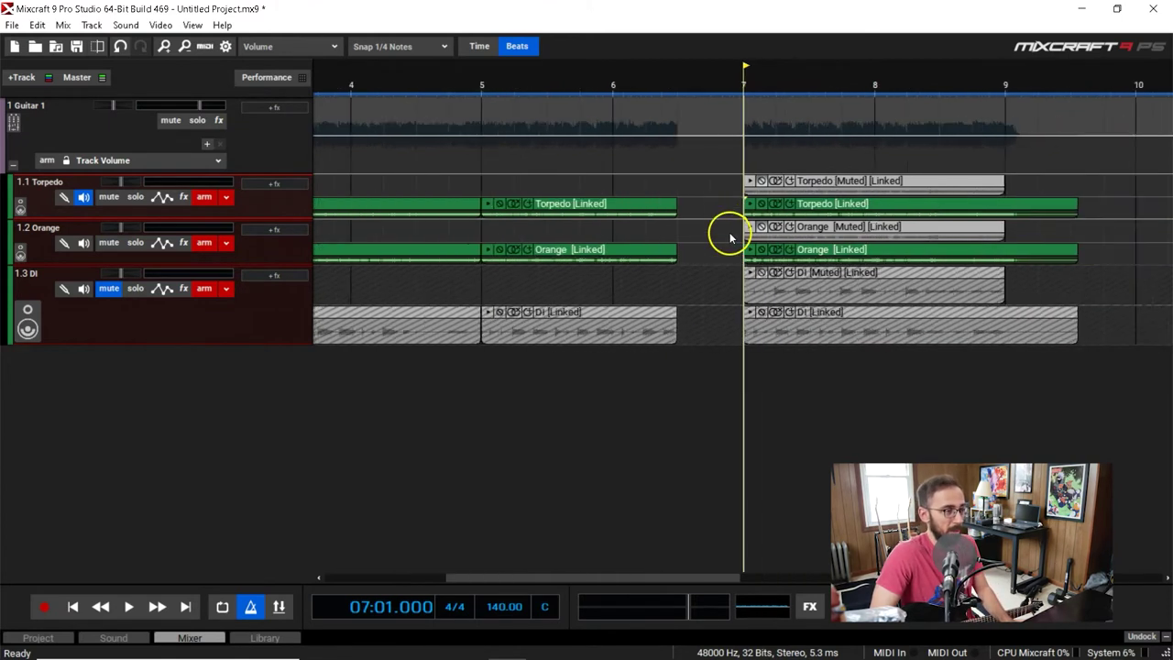
key("space")
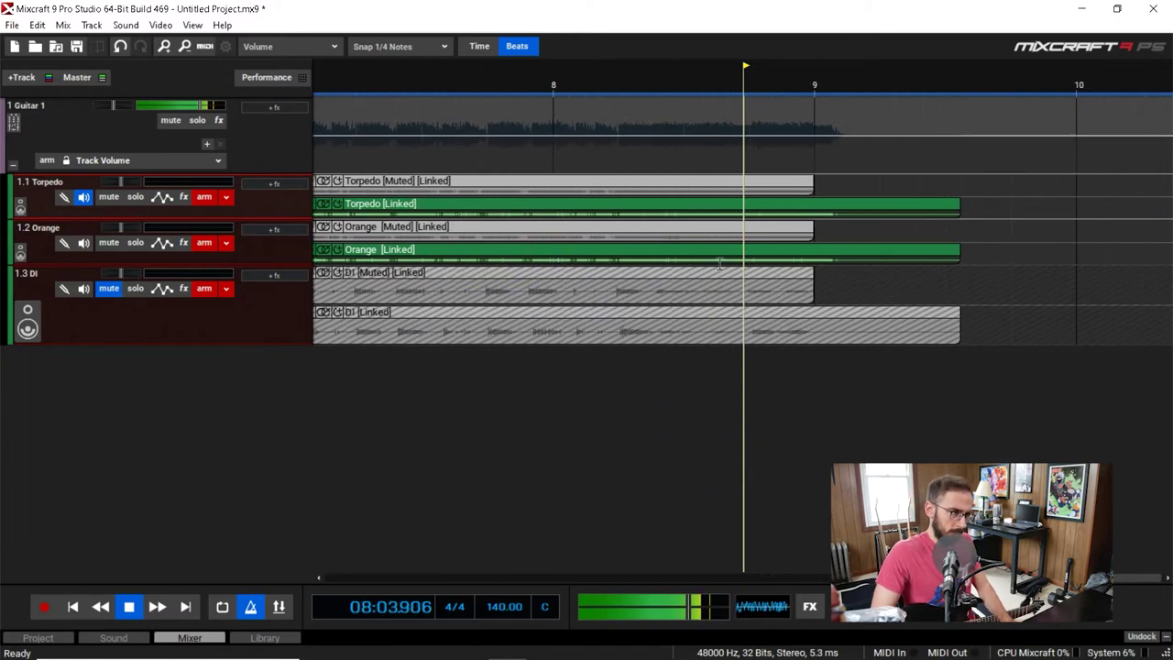
key("space")
left_click(467, 87)
key("space")
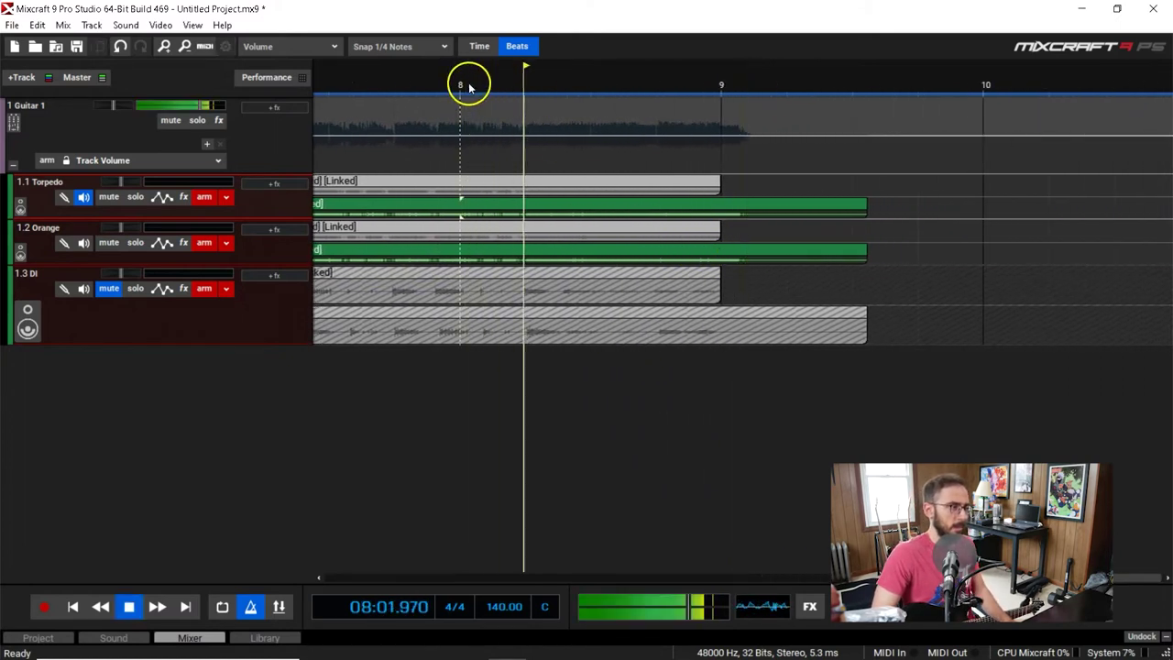
key("space")
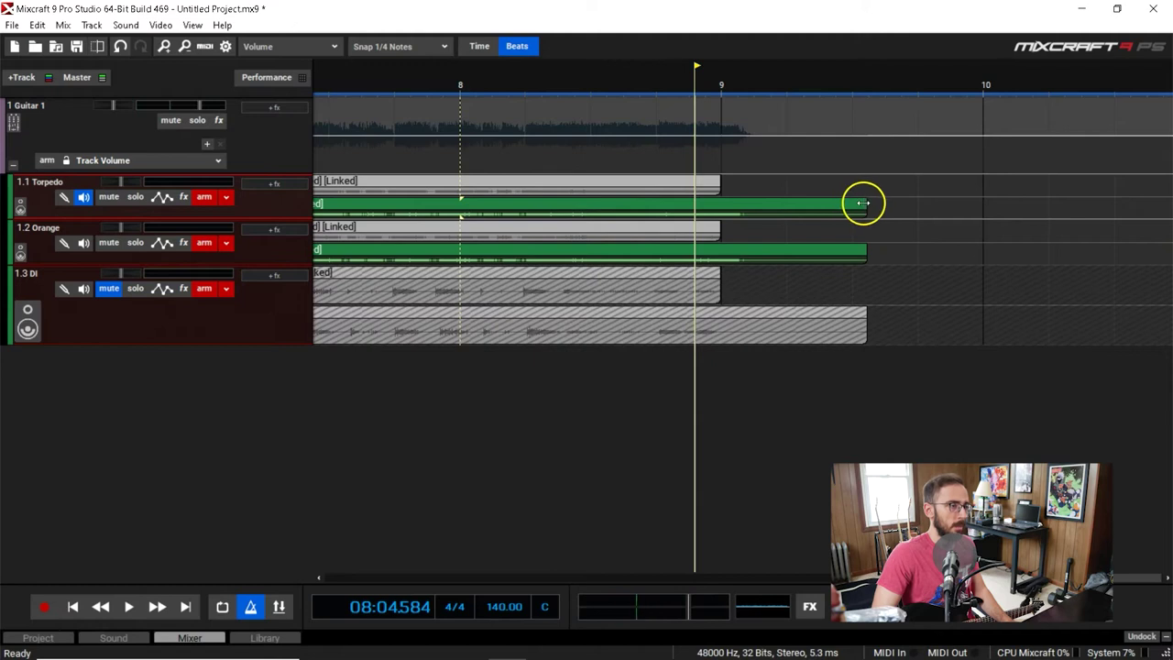
Step: Trim the ends of the second-lane Torpedo, Orange and DI clips back to bar 9
left_click_drag(863, 202, 743, 210)
left_click_drag(802, 246, 725, 251)
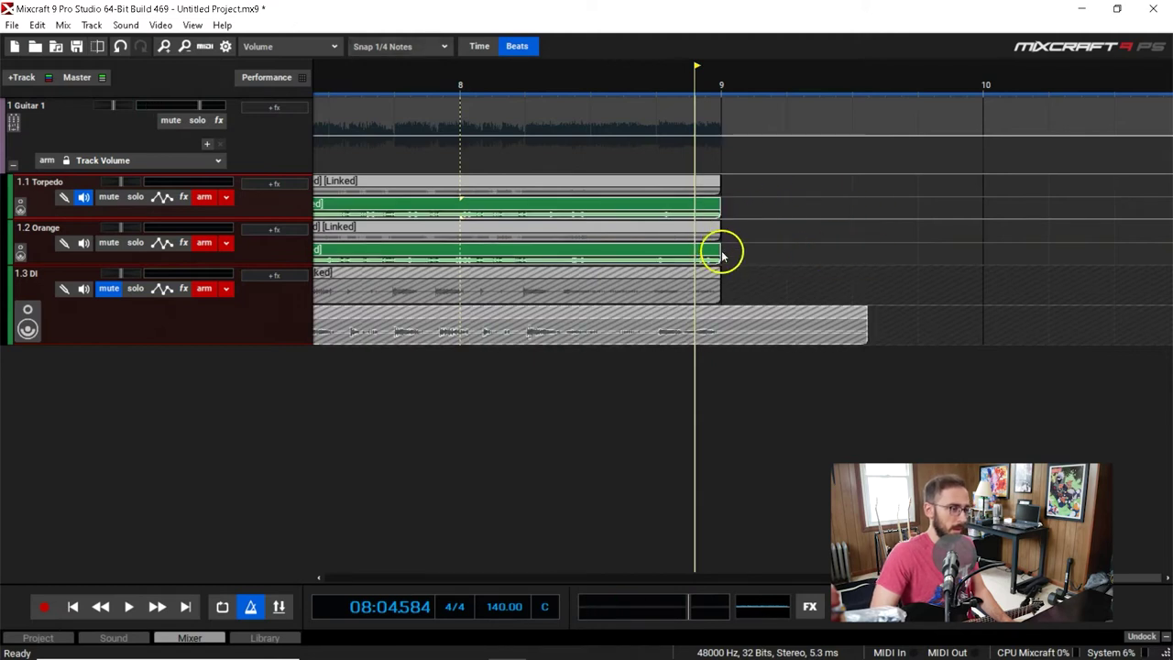
left_click_drag(859, 309, 696, 323)
scroll(697, 322, "down", 2)
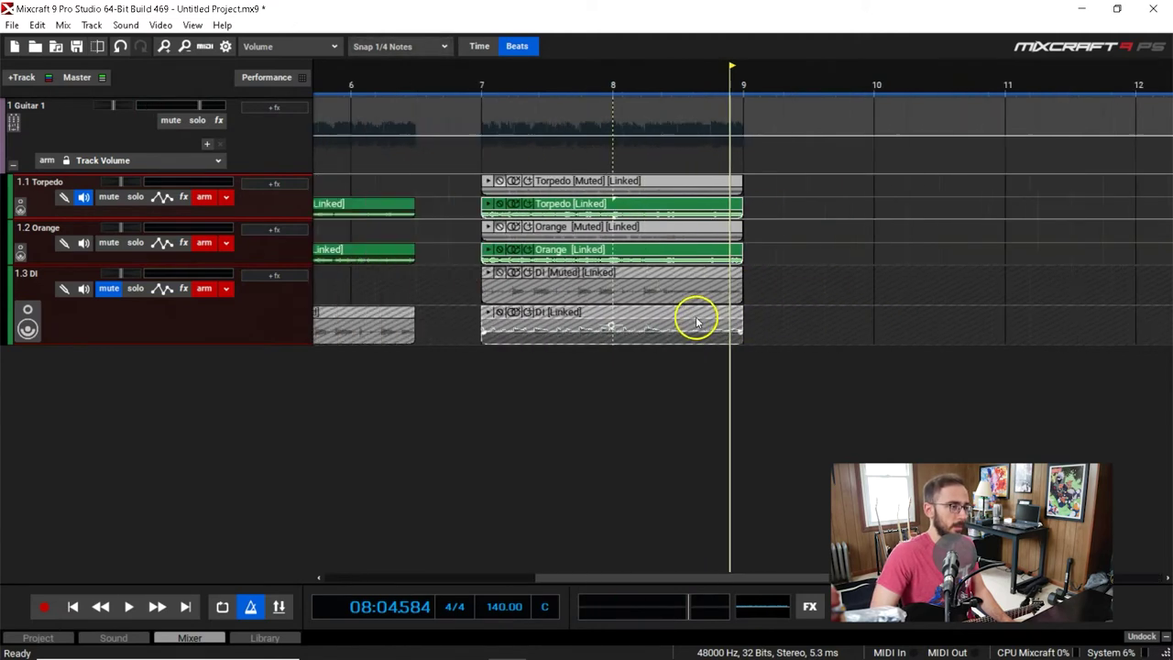
Step: Play the take from the start, split the active linked clips at bar 3 and delete the section before it
key("Home")
key("space")
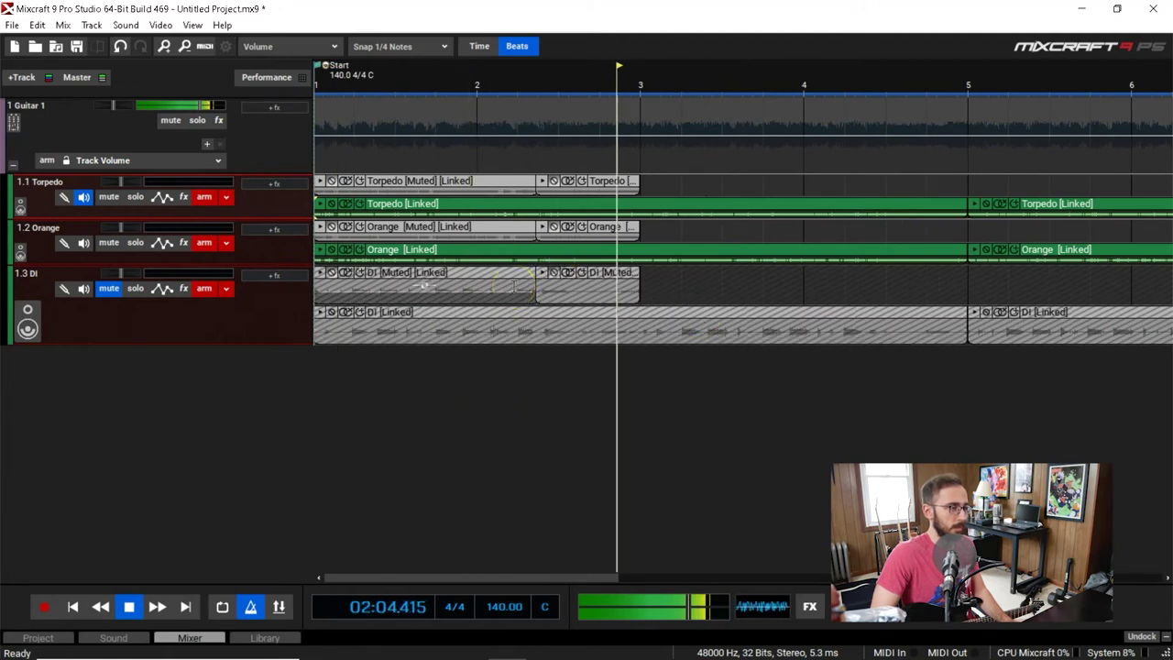
key("space")
left_click(650, 205)
left_click(643, 207)
key("ctrl+t")
left_click(611, 210)
key("Delete")
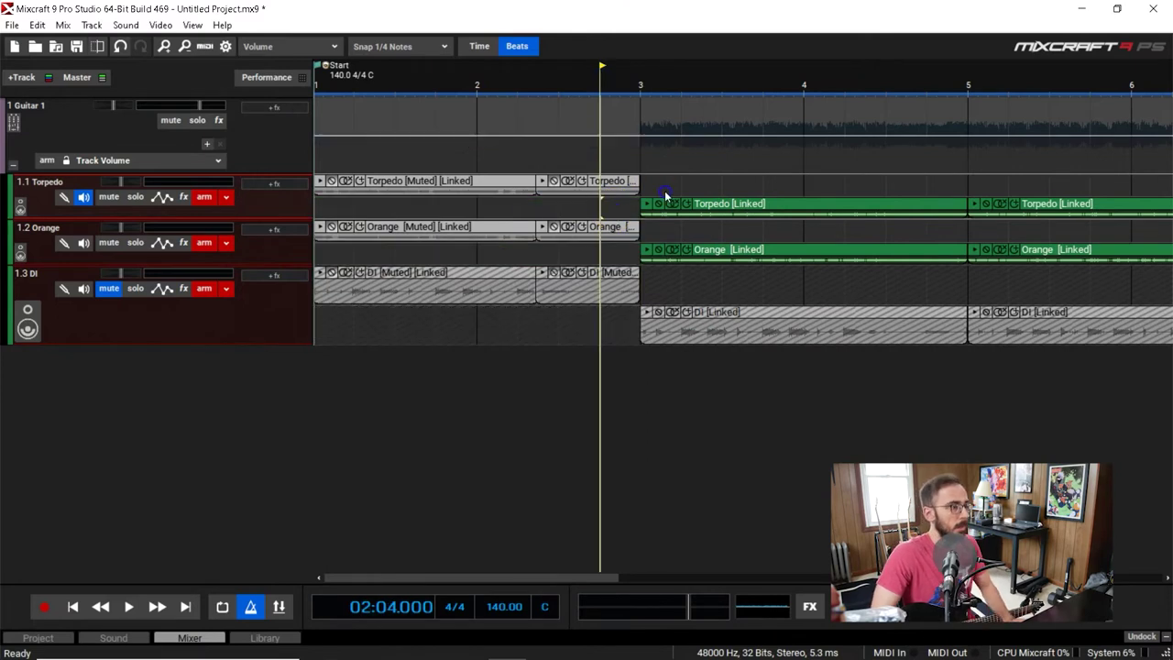
Step: Move the linked Torpedo, Orange and DI clips between bar 3 and beat 3 of bar 6 up to the first lane
scroll(908, 181, "down", 2)
left_click_drag(670, 172, 871, 329)
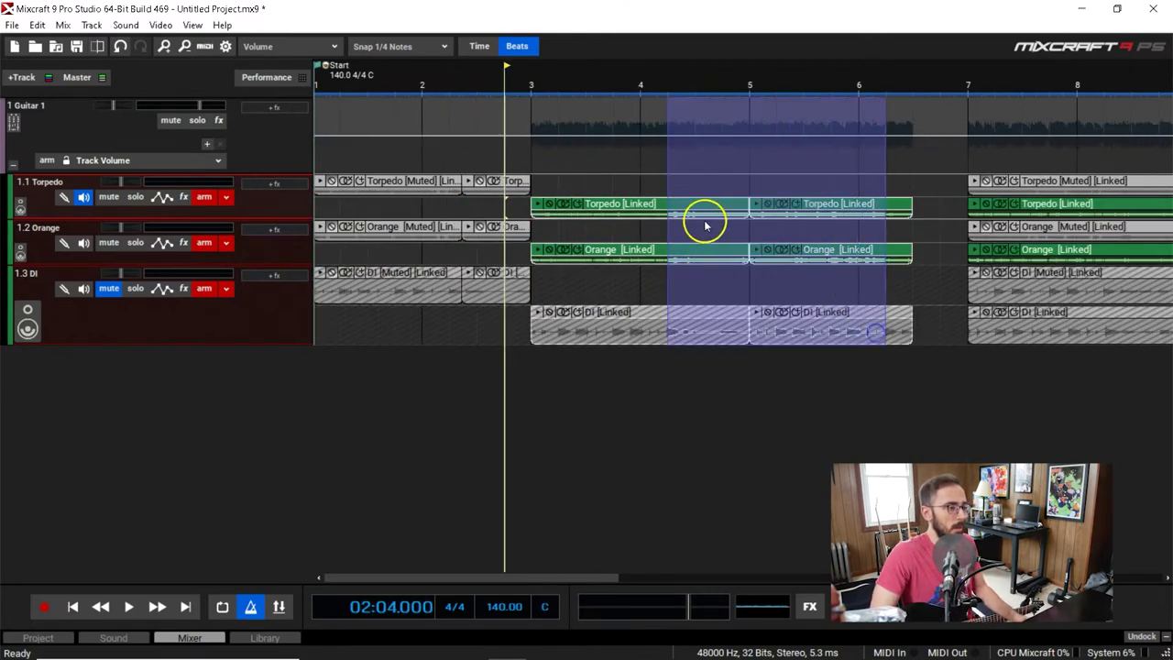
left_click_drag(699, 203, 701, 180)
scroll(929, 241, "down", 2)
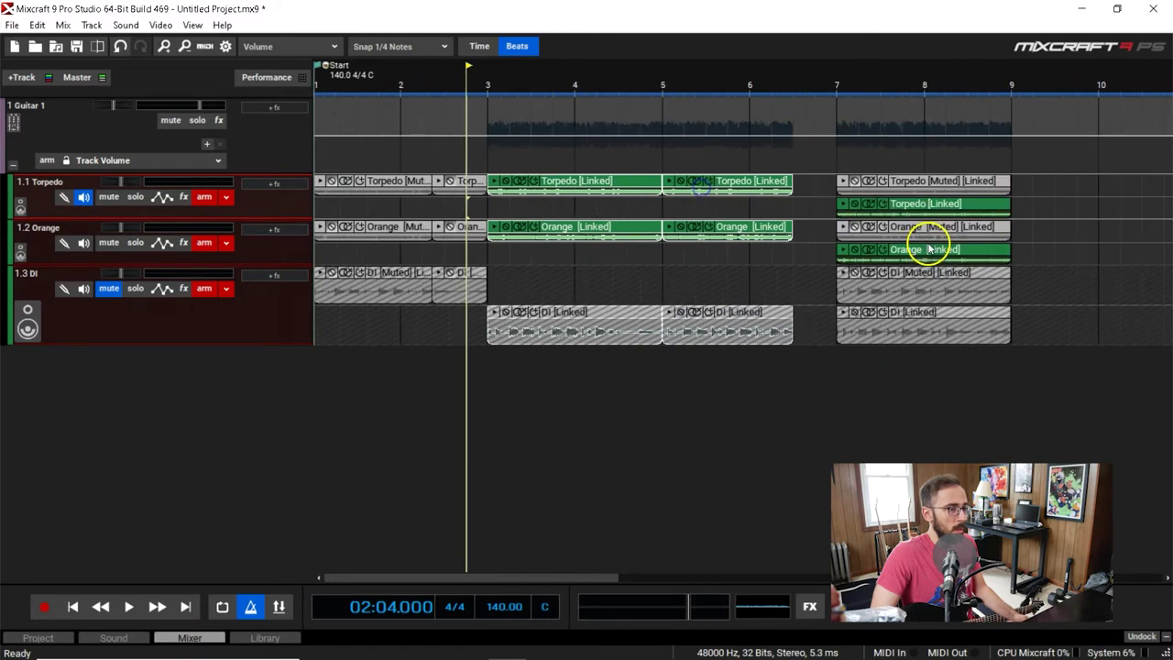
scroll(413, 325, "up", 3)
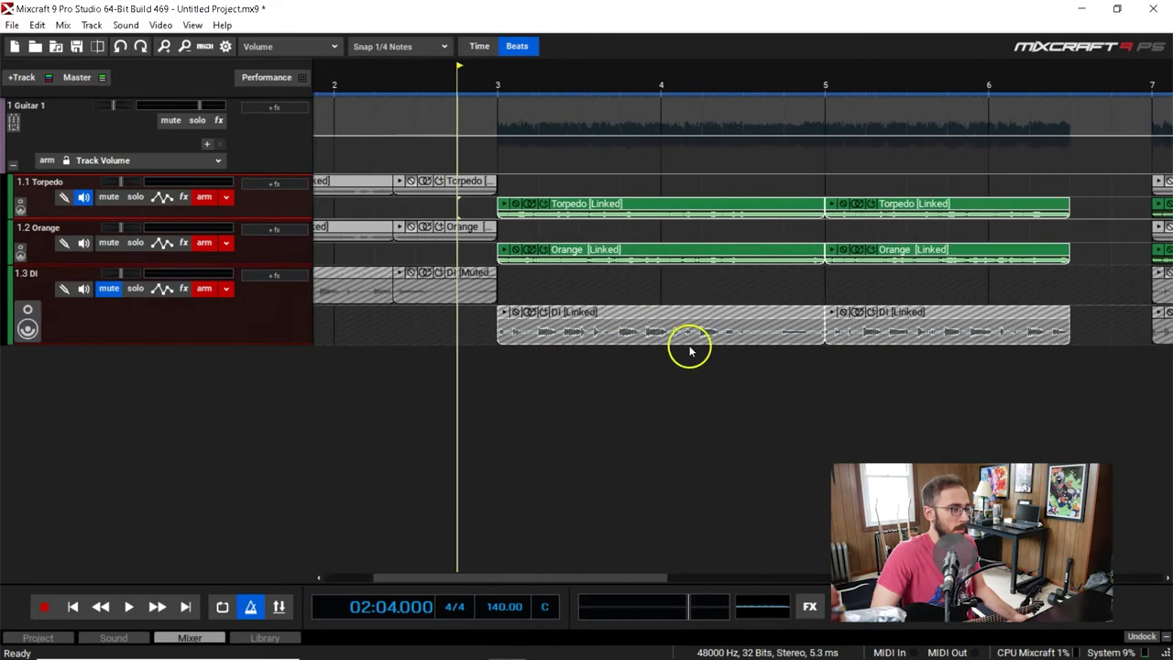
left_click_drag(720, 317, 728, 278)
scroll(590, 332, "down", 3)
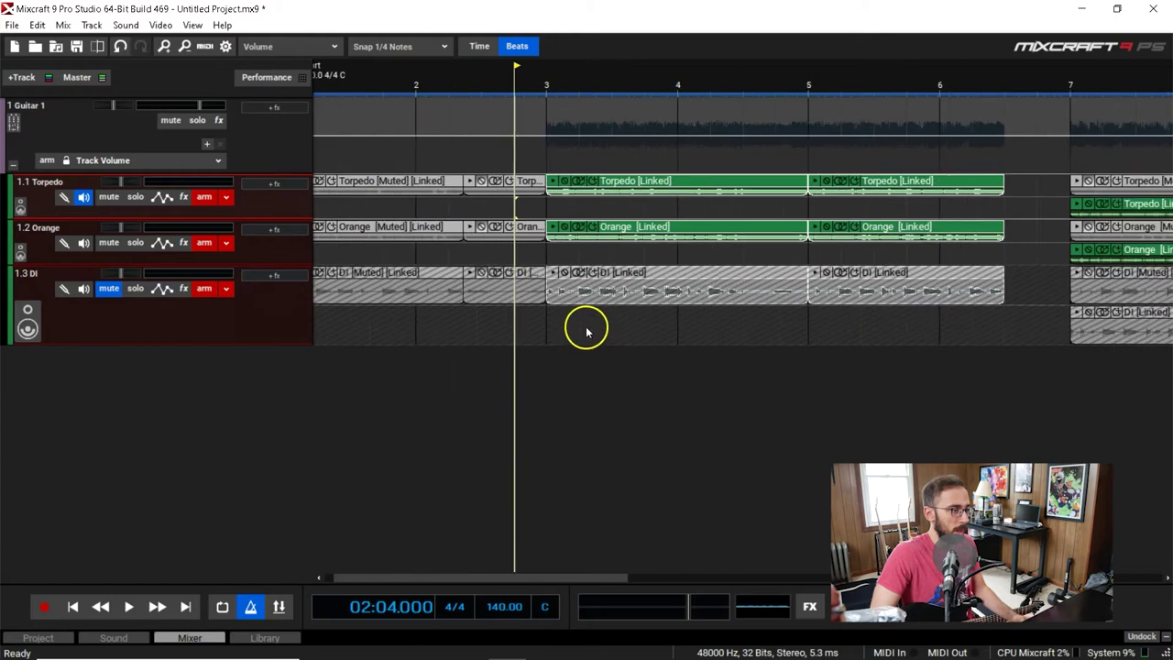
Step: Audition the active take from bar 7
scroll(937, 308, "up", 2)
scroll(847, 304, "down", 1)
left_click(1050, 78)
scroll(866, 250, "up", 2)
scroll(865, 249, "down", 1)
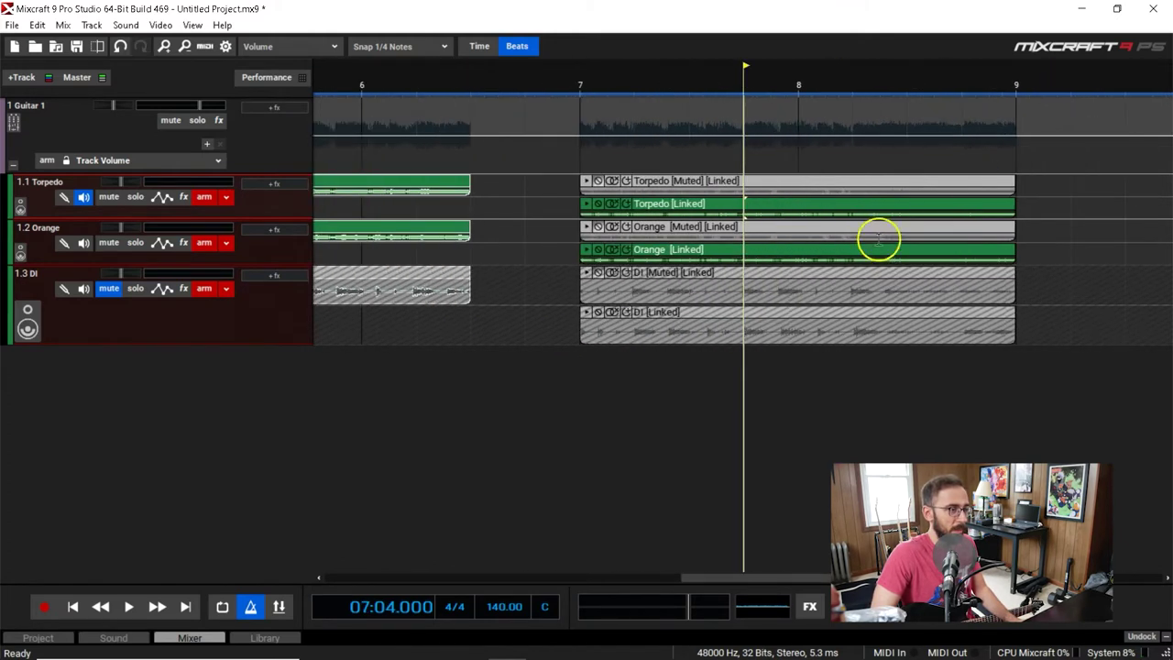
scroll(815, 259, "down", 1)
scroll(815, 260, "down", 1)
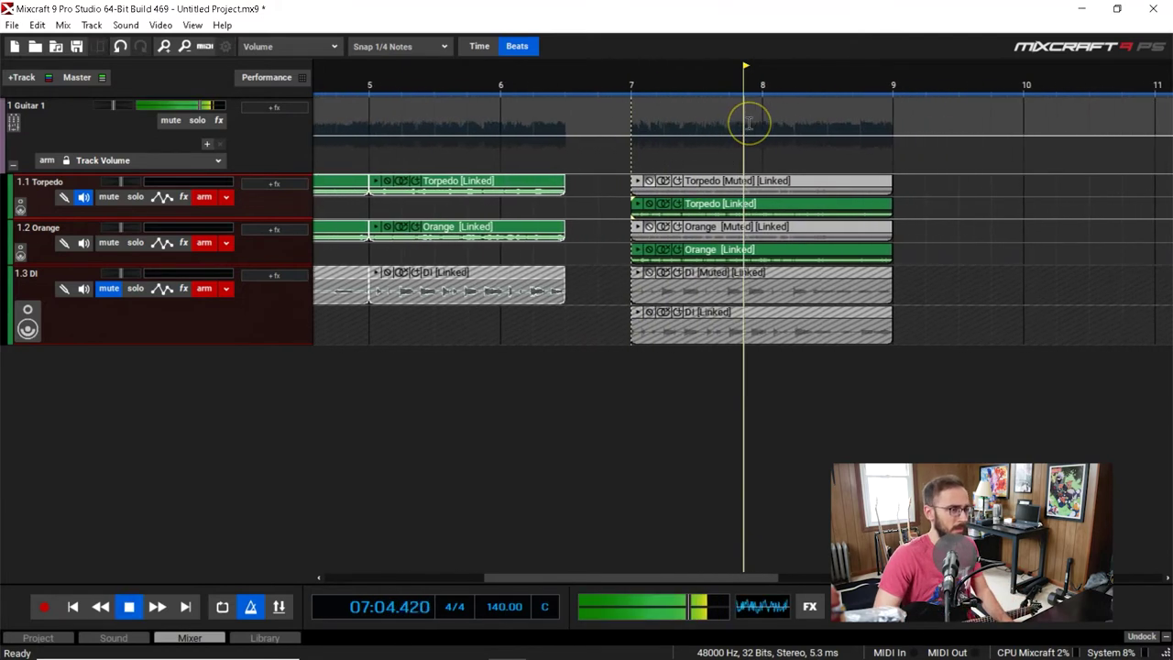
key("space")
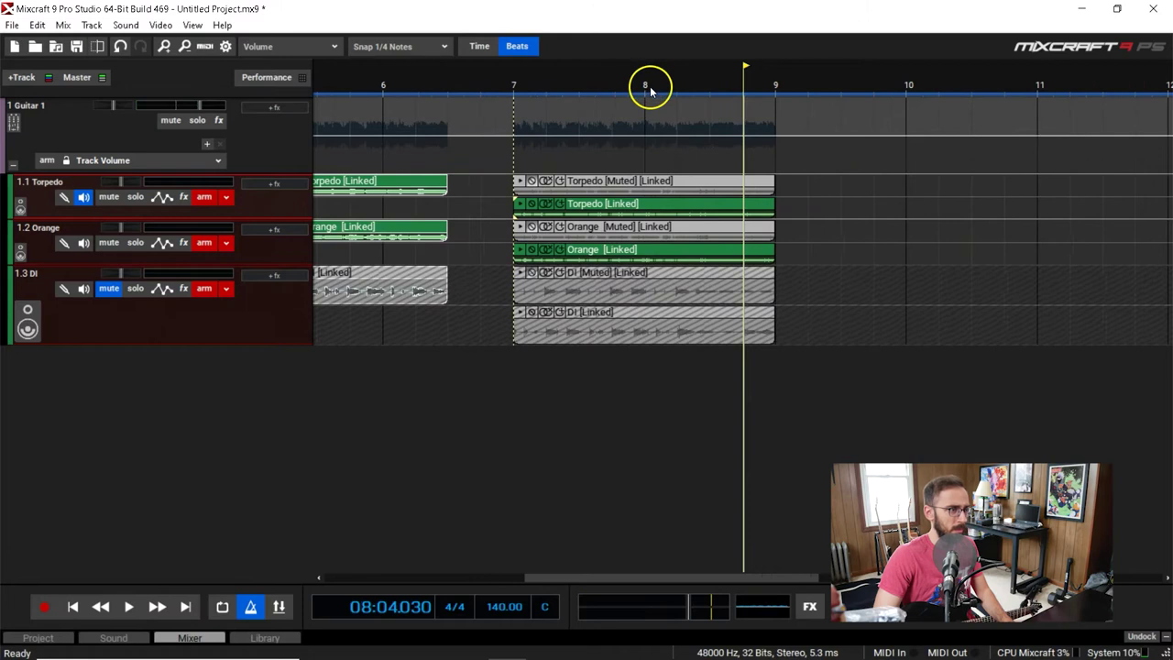
Step: Replay the ending of the active take from bar 8 and from beat 2 of bar 8
left_click(651, 91)
scroll(668, 100, "up", 1)
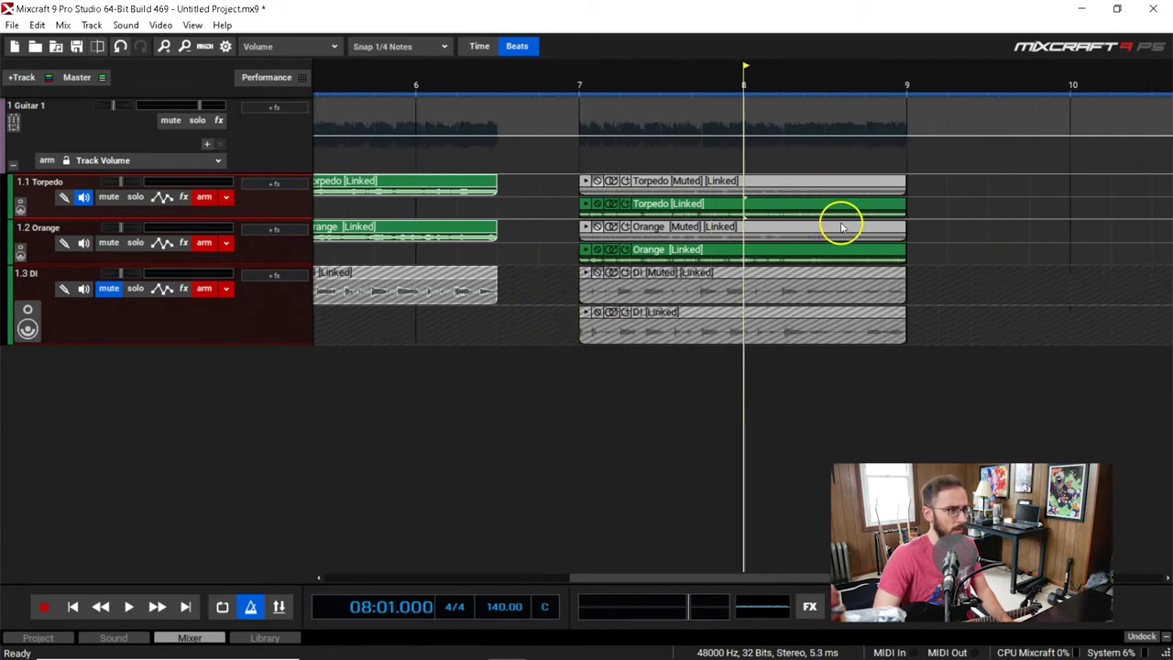
scroll(839, 225, "up", 1)
key("space")
left_click(720, 77)
scroll(714, 82, "up", 1)
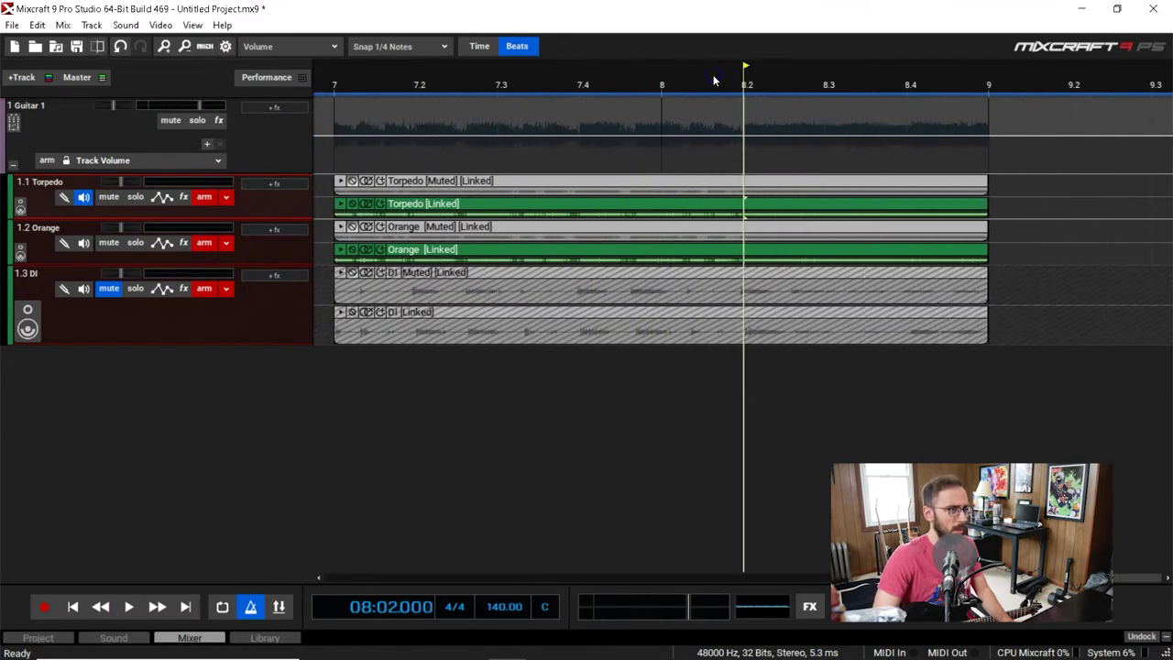
key("space")
key("space")
Step: Split the active second-lane clips at beat 2 of bar 8 and delete the section after it
left_click(664, 207)
key("ctrl+t")
left_click(768, 207)
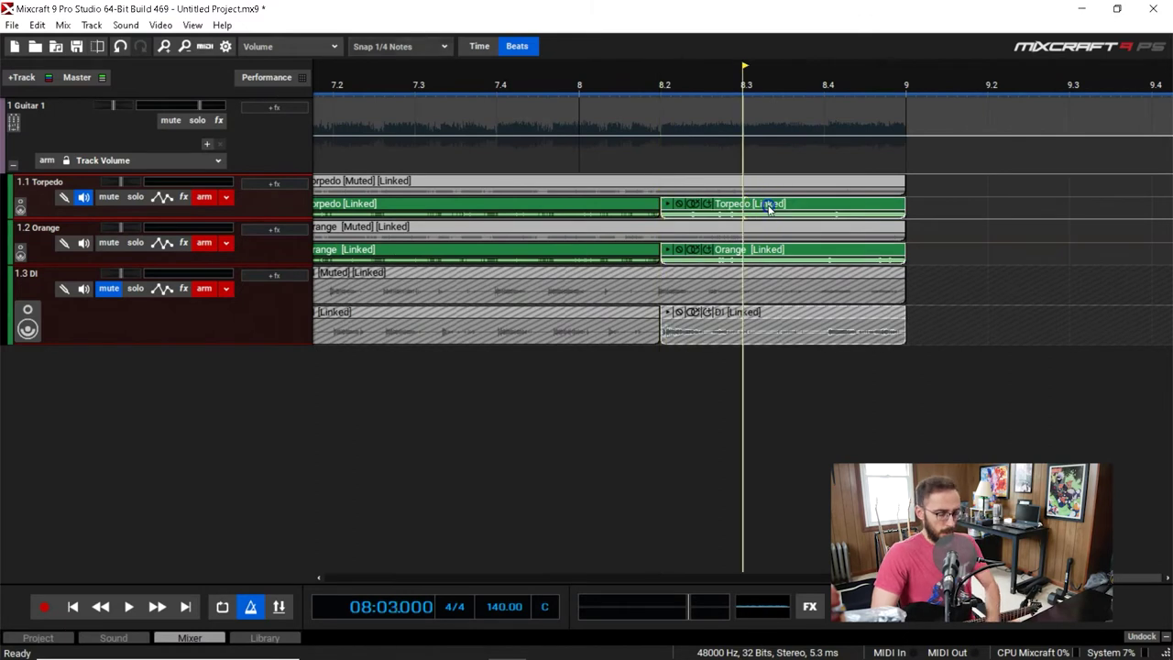
key("Delete")
scroll(662, 209, "down", 1)
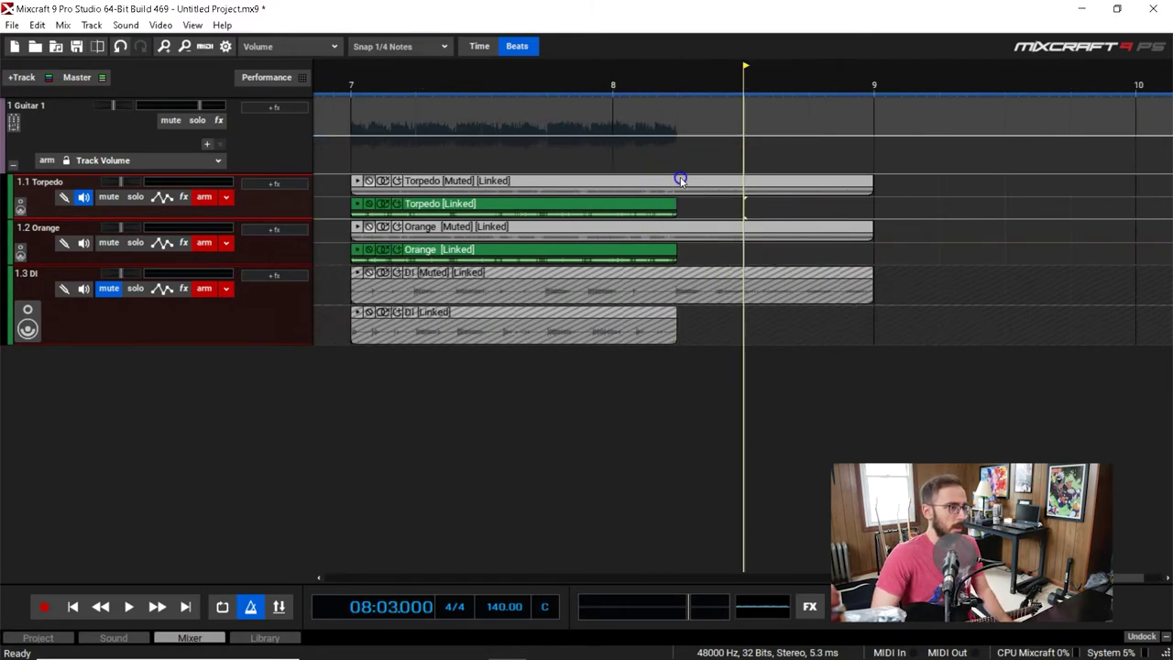
Step: Split the muted first-lane clips at beat 2 of bar 8 and unmute the section after the split
left_click(679, 178)
scroll(678, 177, "up", 1)
key("ctrl+t")
left_click(742, 181)
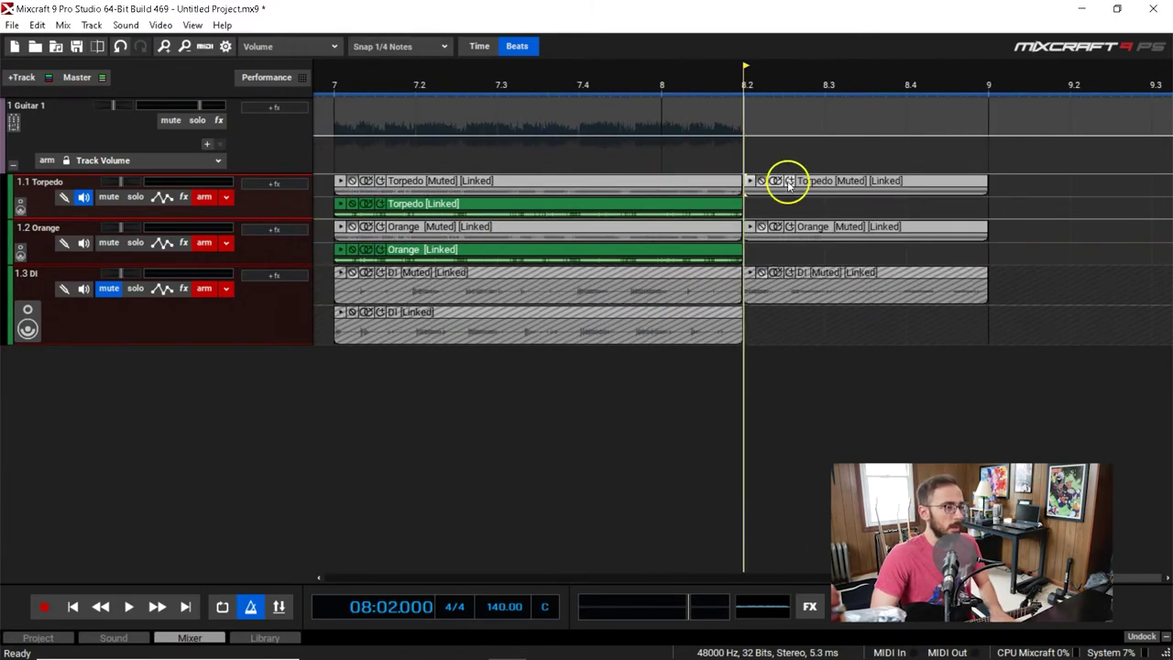
left_click(761, 180)
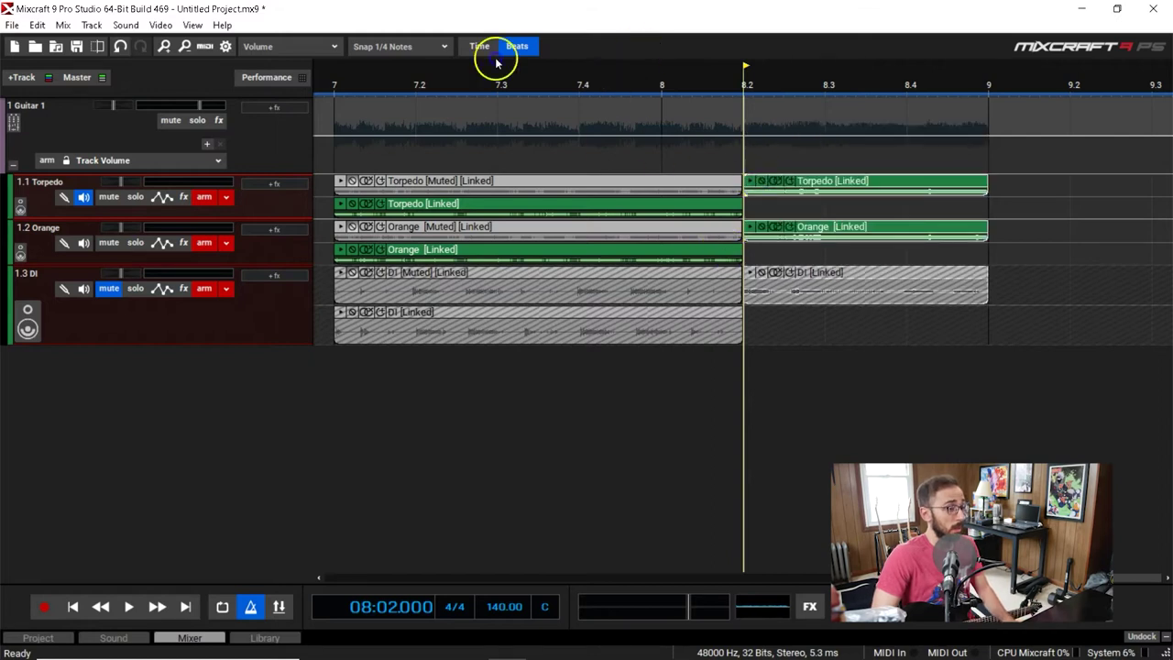
Step: Play the transition between the two takes at beat 2 of bar 8, starting from bar 8
left_click(621, 78)
key("space")
left_click(596, 78)
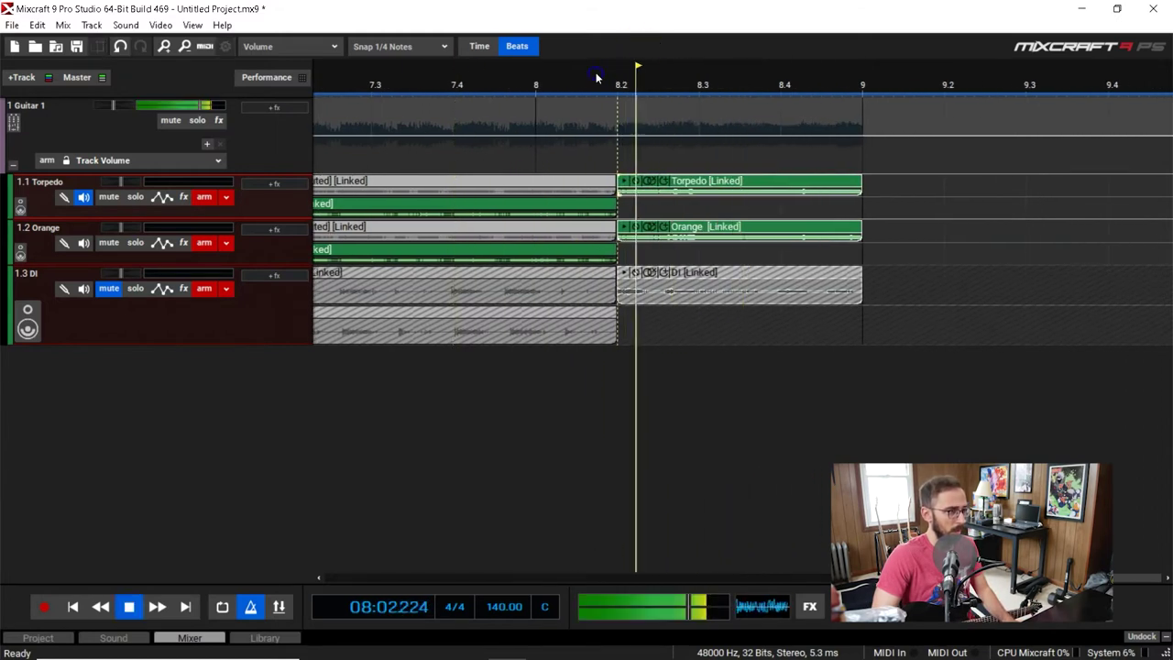
left_click(517, 81)
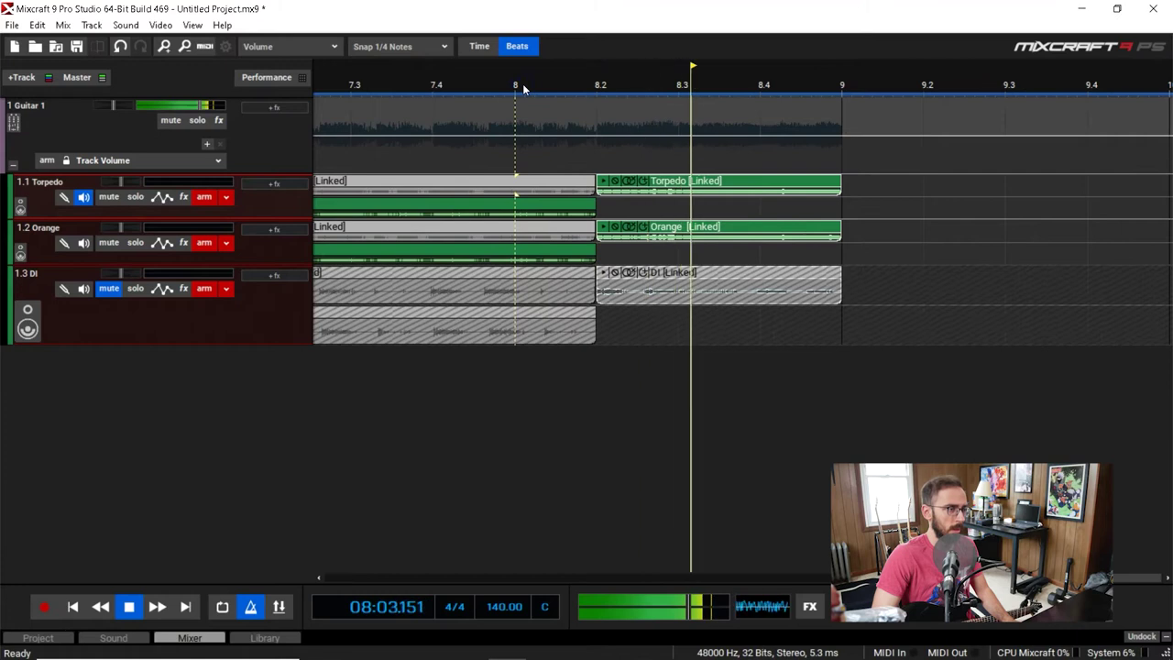
left_click(523, 83)
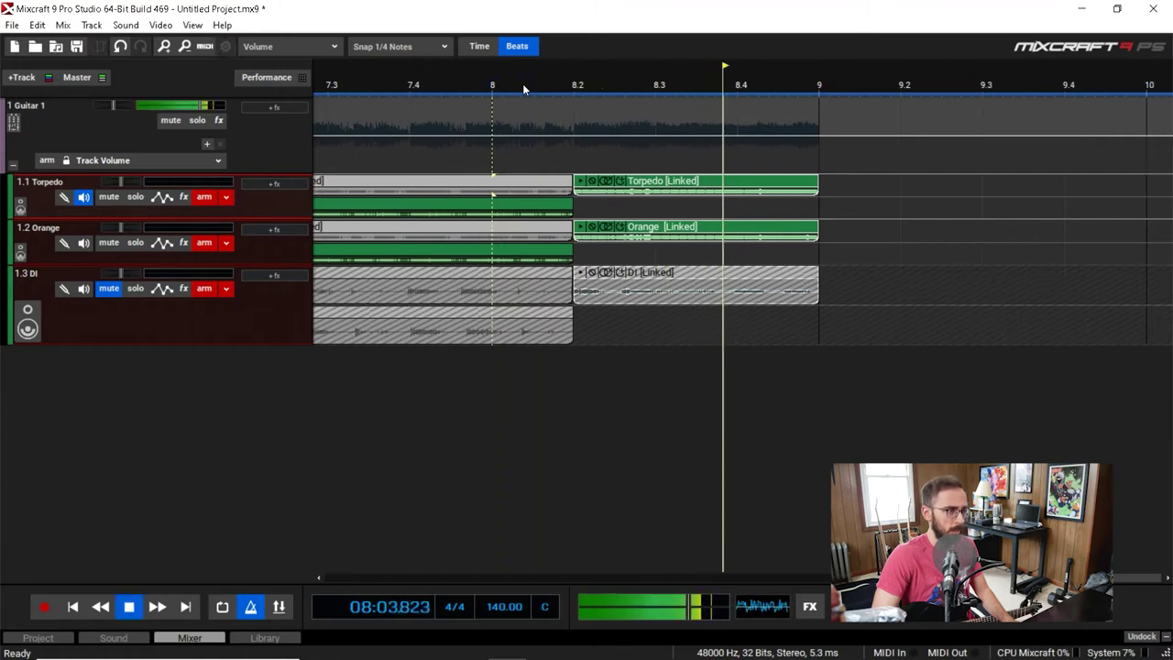
Step: Undo the splits, the deletion and the unmuting made at beat 2 of bar 8
left_click(570, 110)
key("ctrl+z")
key("ctrl+z")
key("ctrl+z")
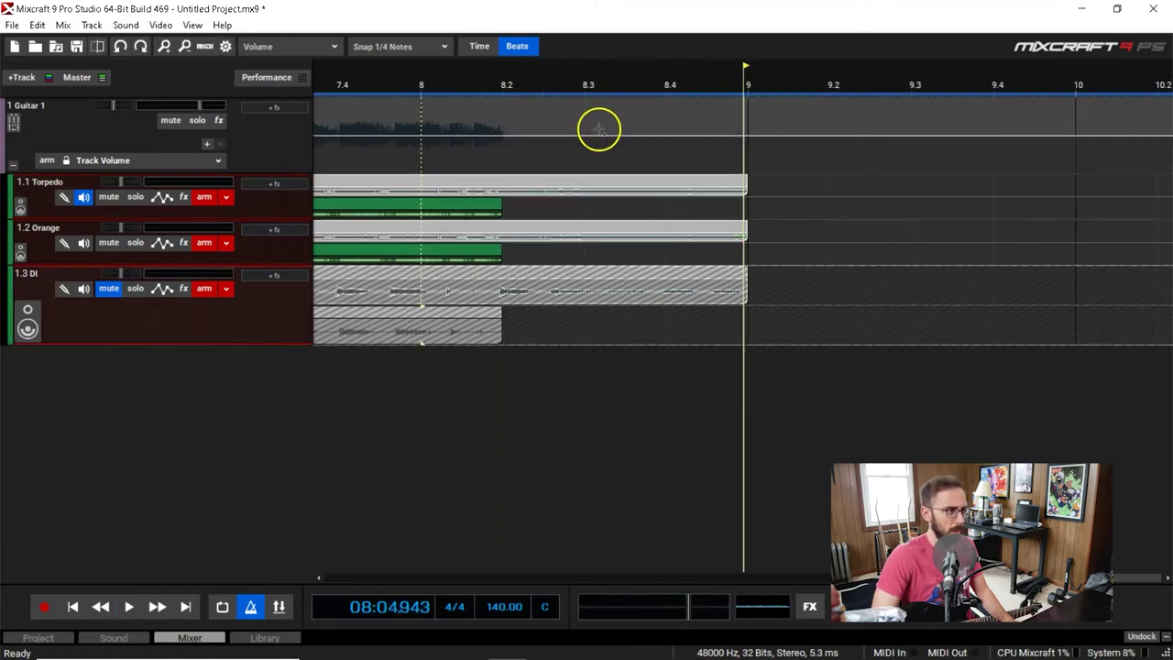
key("ctrl+z")
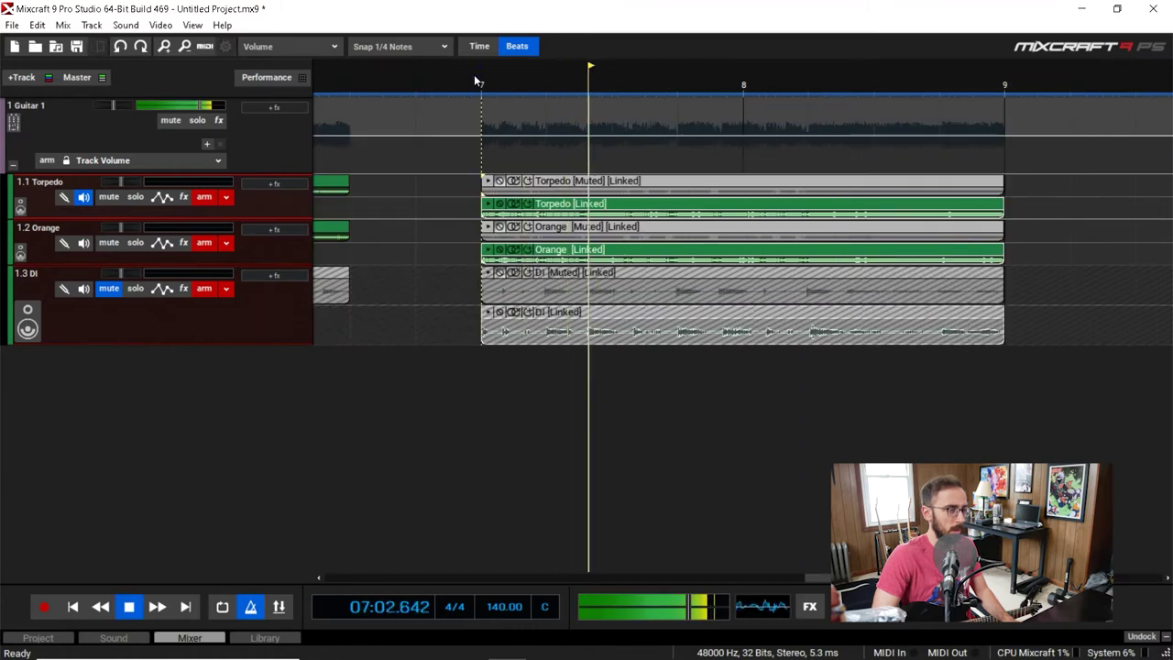
Step: Swap the active take in bars 7 and 8 to the first-lane clips and audition it from bars 7 and 8
key("space")
left_click(480, 211)
key("space")
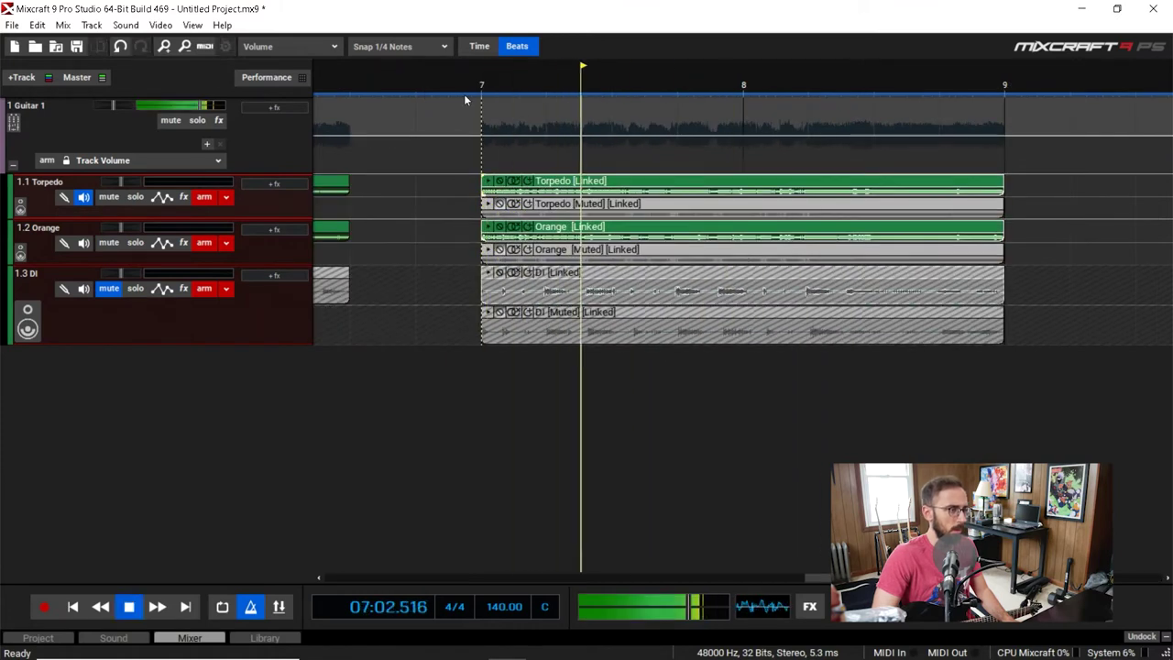
left_click(577, 167)
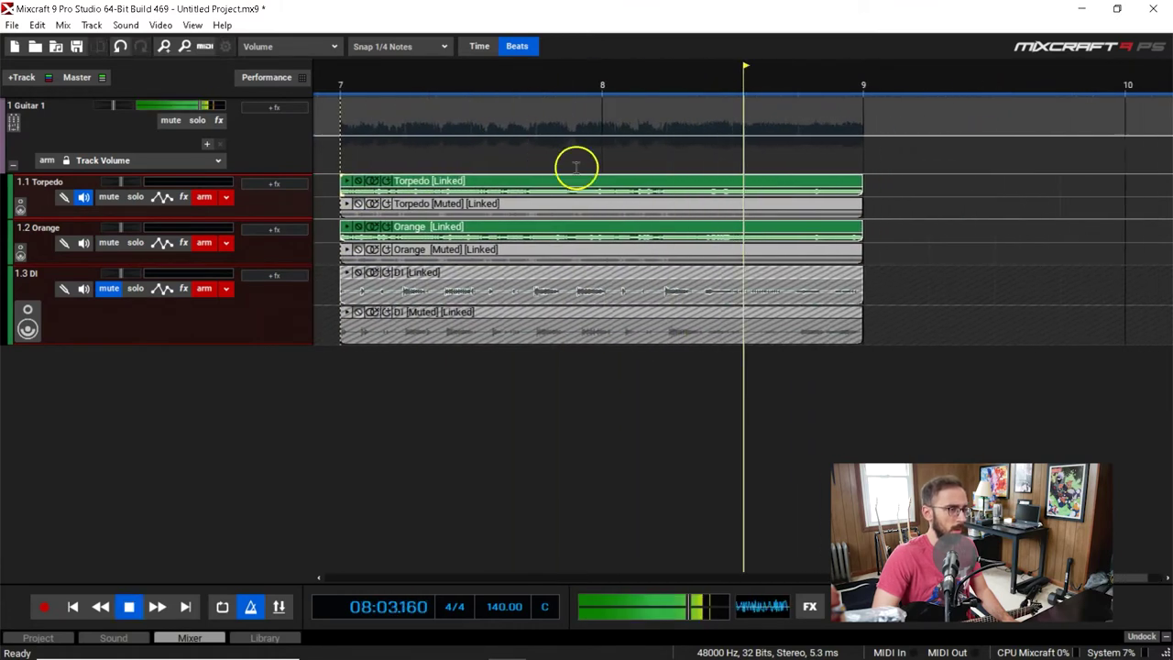
key("space")
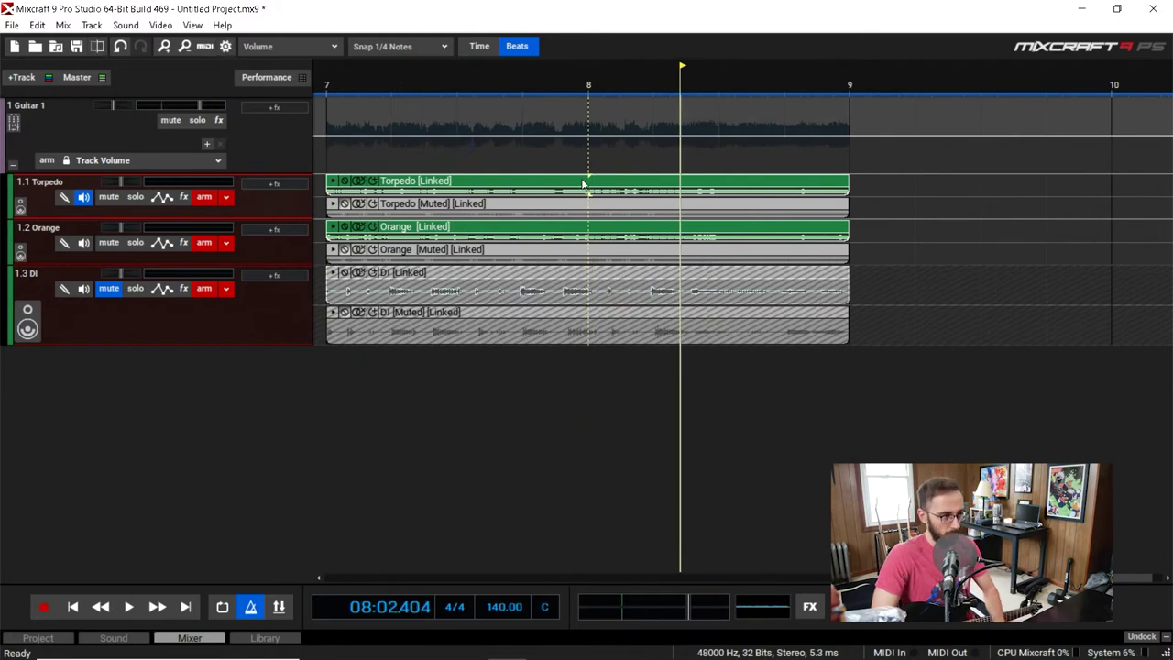
Step: Delete the first-lane Torpedo, Orange and DI clips in bars 7 and 8 and unmute the remaining take
key("Delete")
scroll(586, 180, "down", 1)
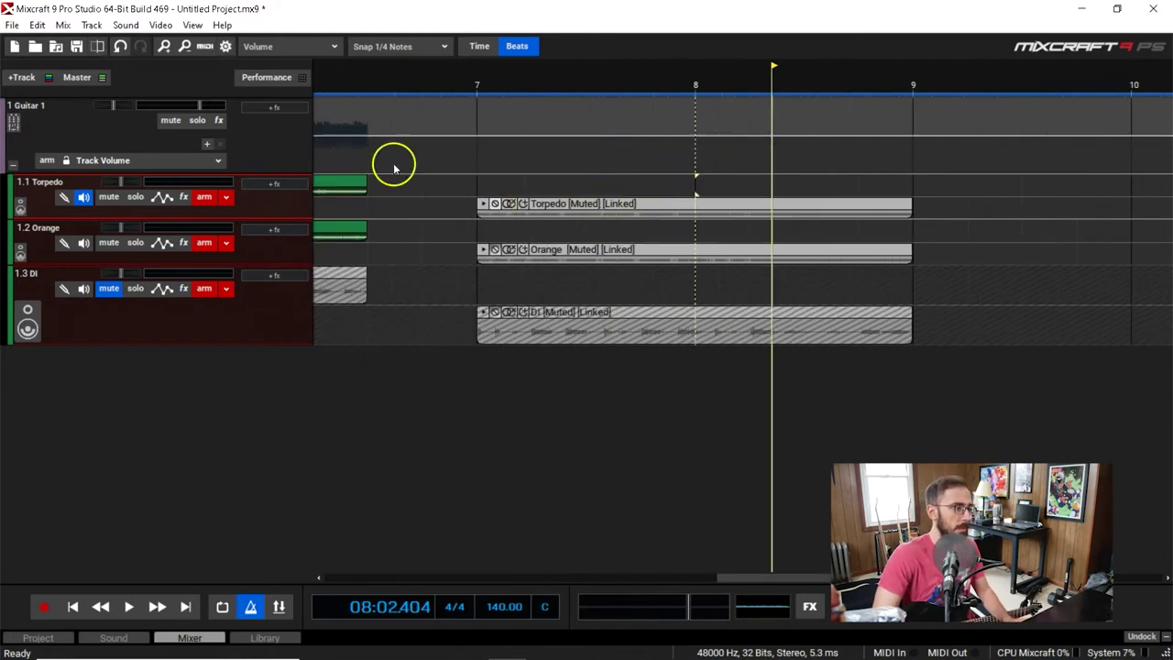
left_click(673, 212)
Step: Move the remaining linked Torpedo, Orange and DI clips of bars 7 and 8 up to the first lane
scroll(673, 195, "down", 2)
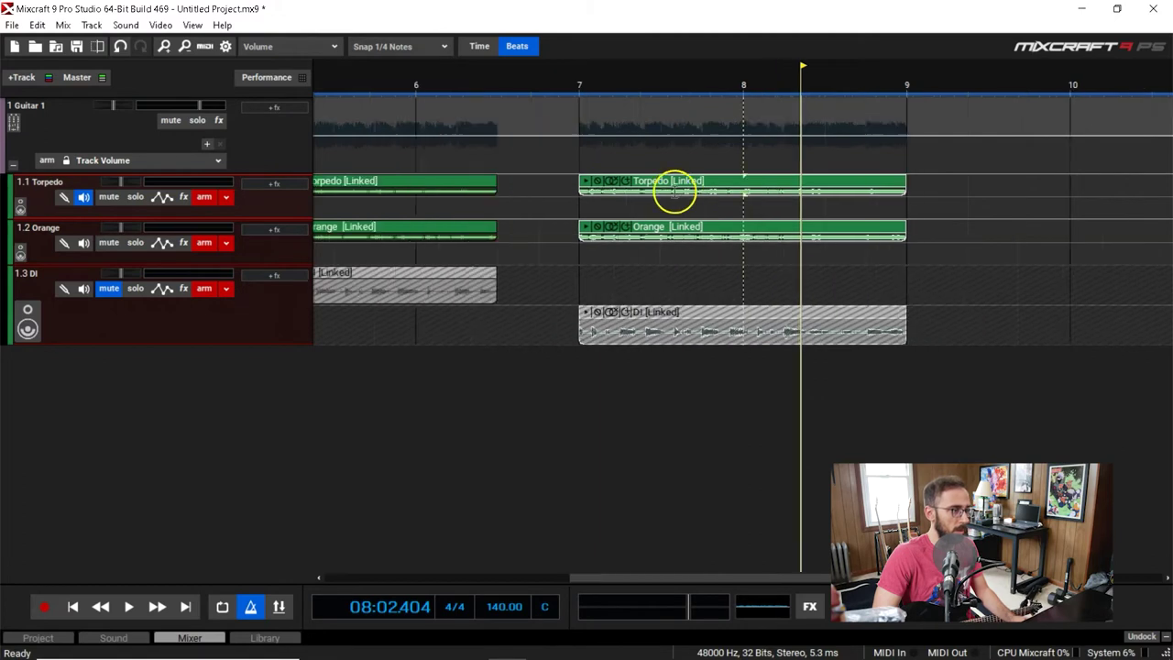
scroll(670, 284, "up", 2)
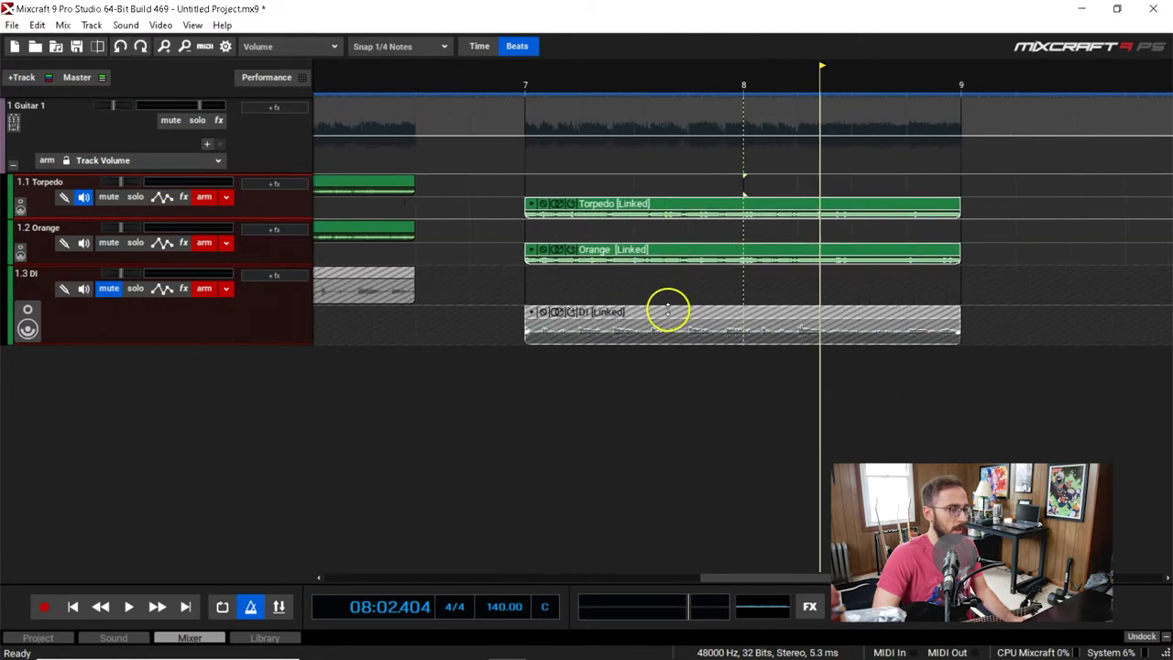
scroll(724, 285, "down", 2)
scroll(731, 285, "up", 1)
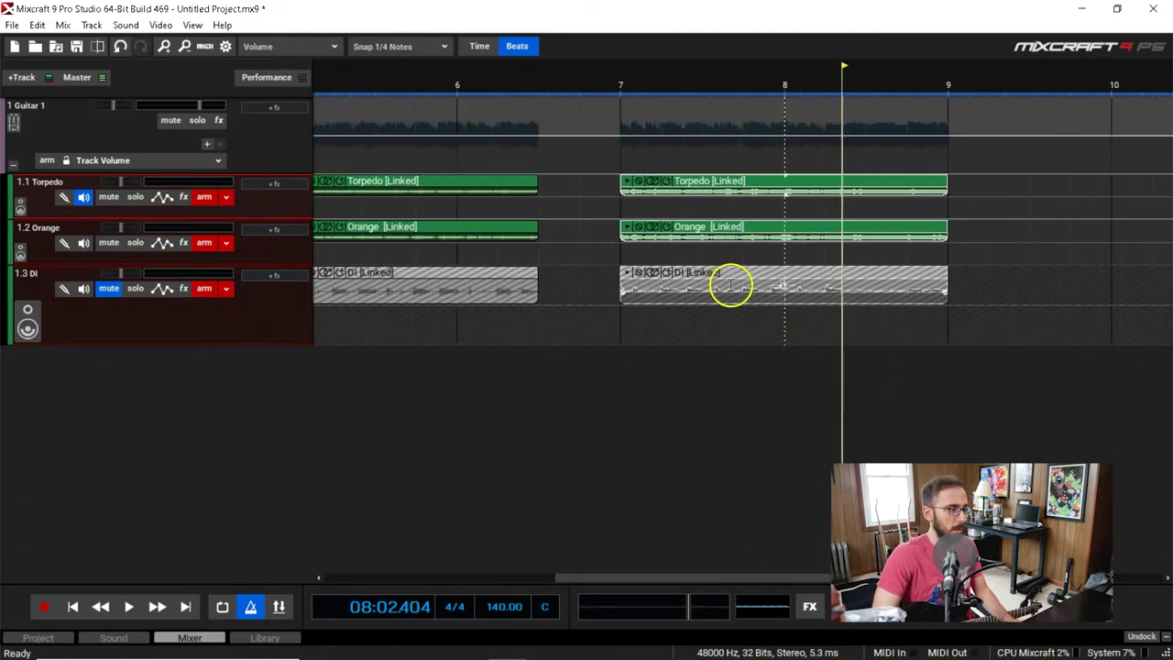
scroll(733, 285, "down", 2)
Step: Play the assembled part from bar 3 up to the gap in bar 6
key("Home")
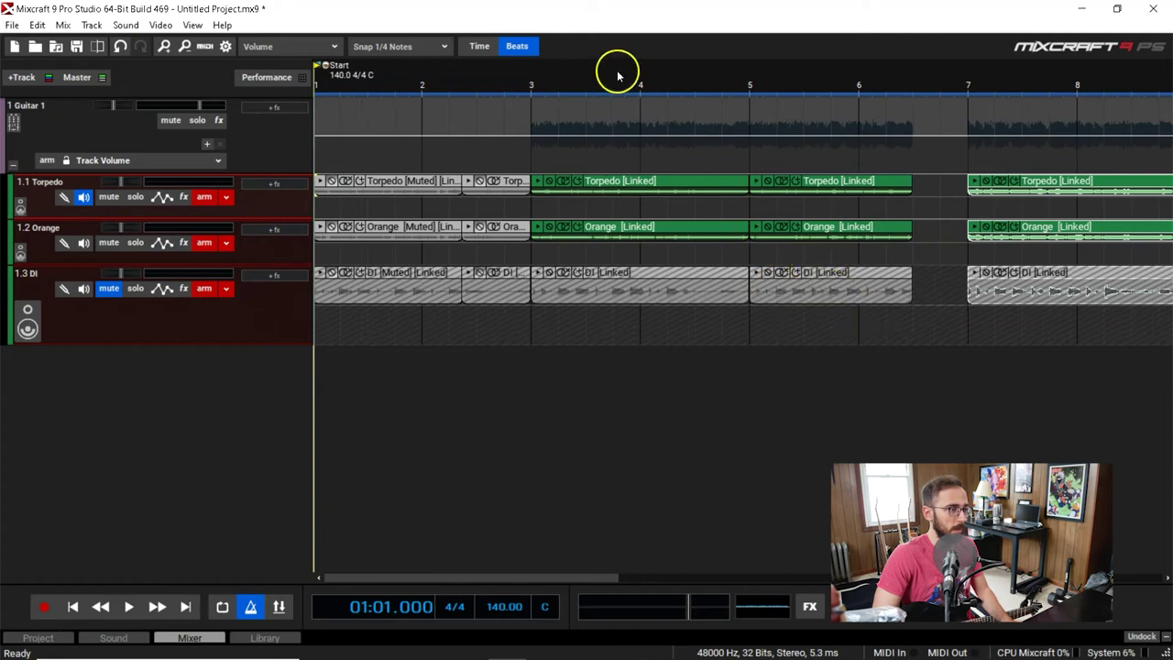
left_click(537, 93)
key("space")
scroll(669, 157, "up", 1)
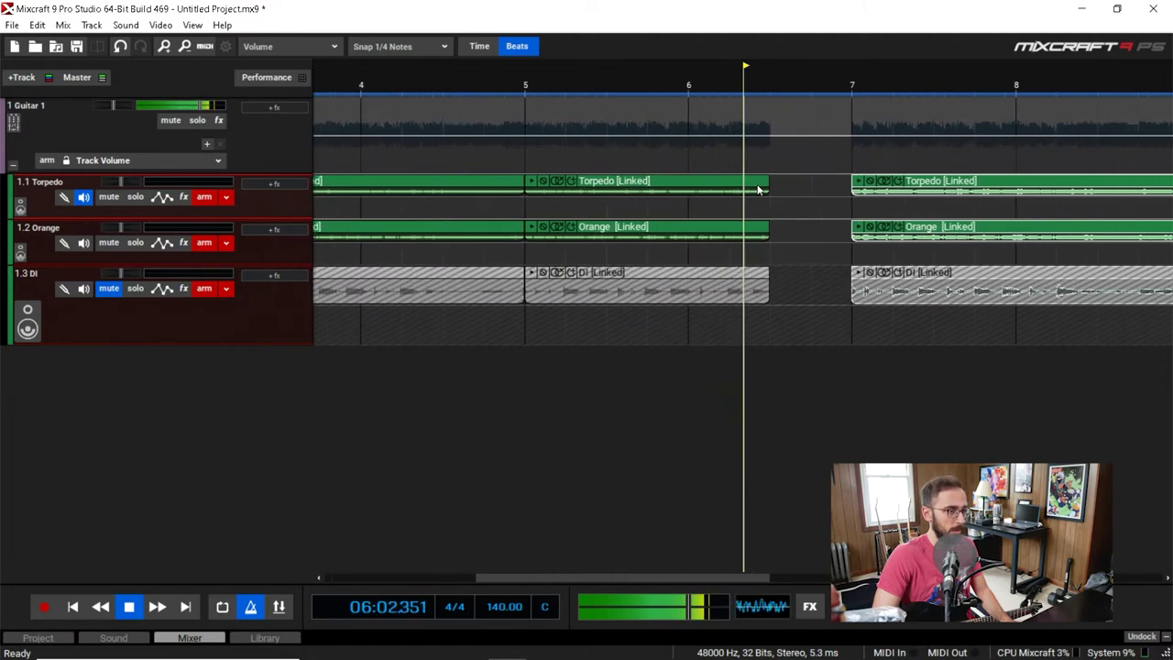
key("space")
Step: Unmute the short linked clips just before bar 3 and audition the transition into bar 3
scroll(757, 188, "down", 2)
left_click(718, 205)
scroll(718, 205, "up", 2)
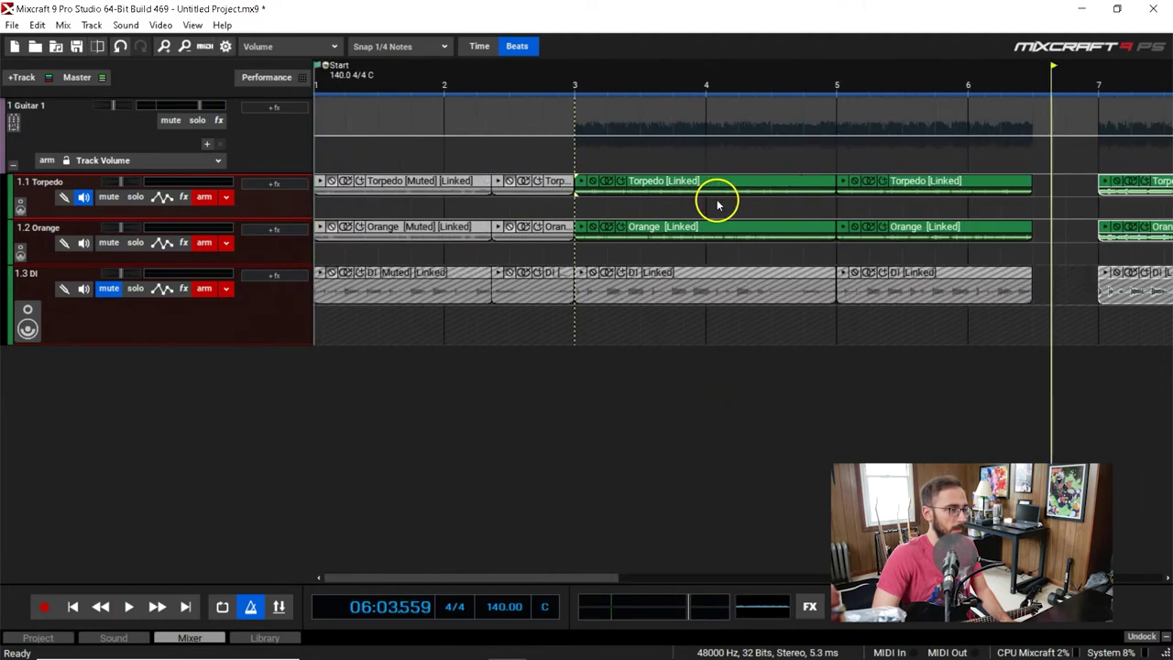
left_click(522, 180)
left_click(502, 83)
key("space")
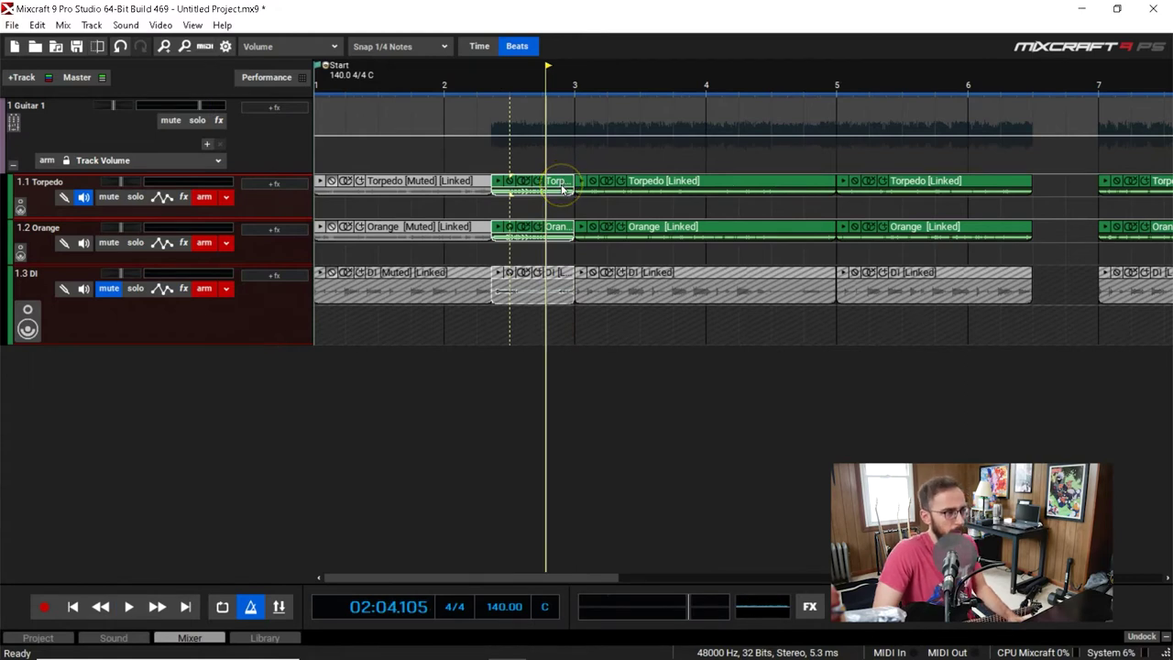
Step: Set snapping to 1/8 notes and trim the start of the short Torpedo, Orange and DI clips before bar 3 to 02:02.500
scroll(566, 187, "up", 4)
key("space")
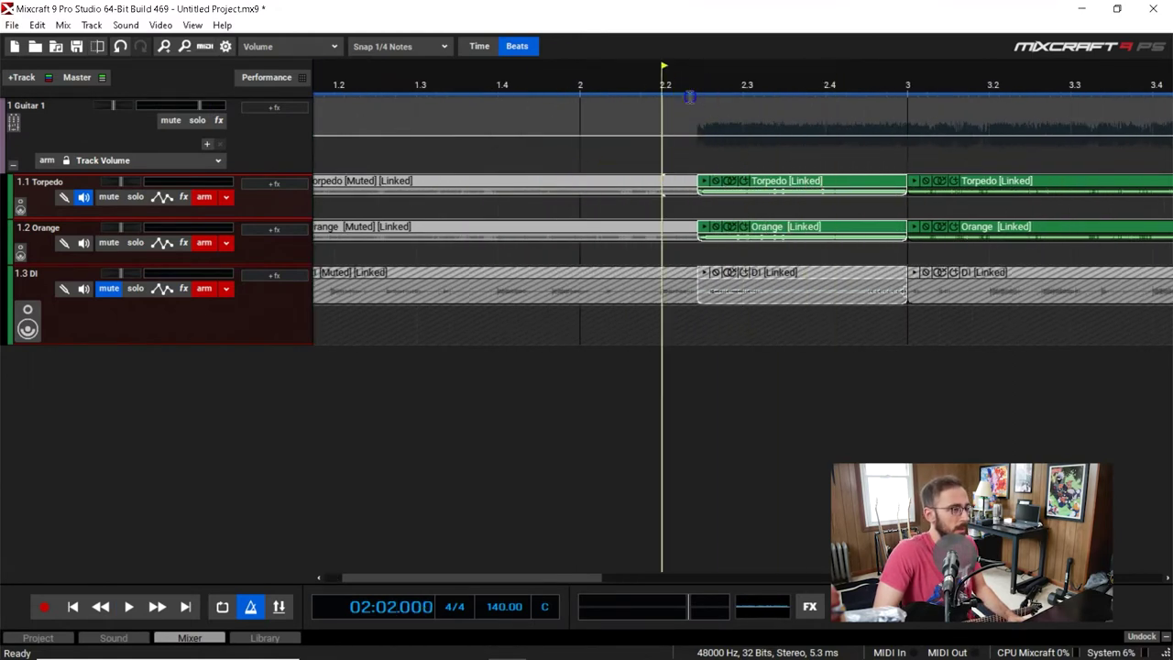
left_click(418, 47)
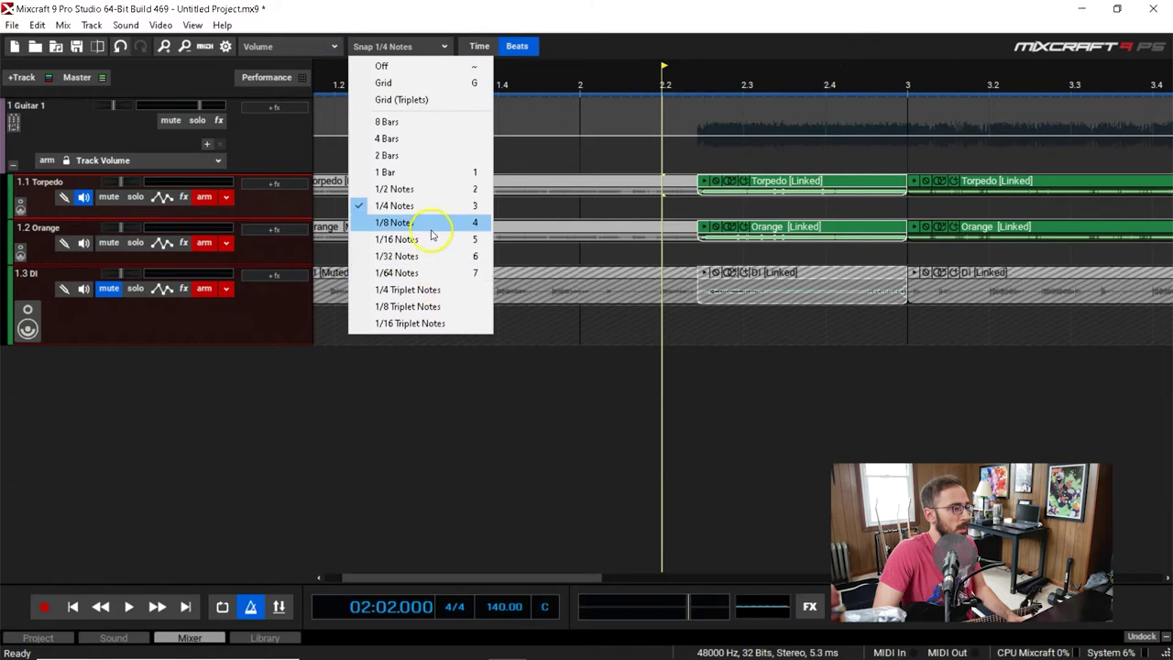
left_click(404, 223)
scroll(725, 183, "up", 5)
left_click(736, 203)
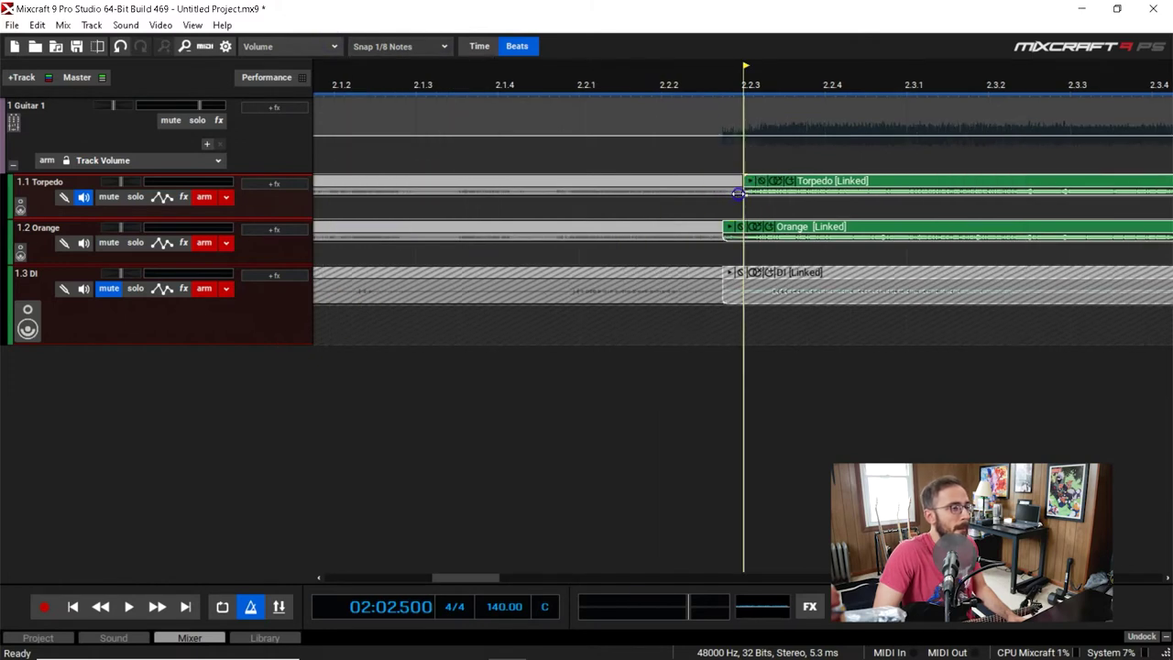
left_click_drag(726, 298, 816, 285)
Step: Audition the trimmed short clips leading into bar 3
scroll(814, 275, "down", 1)
left_click(838, 182)
key("space")
key("space")
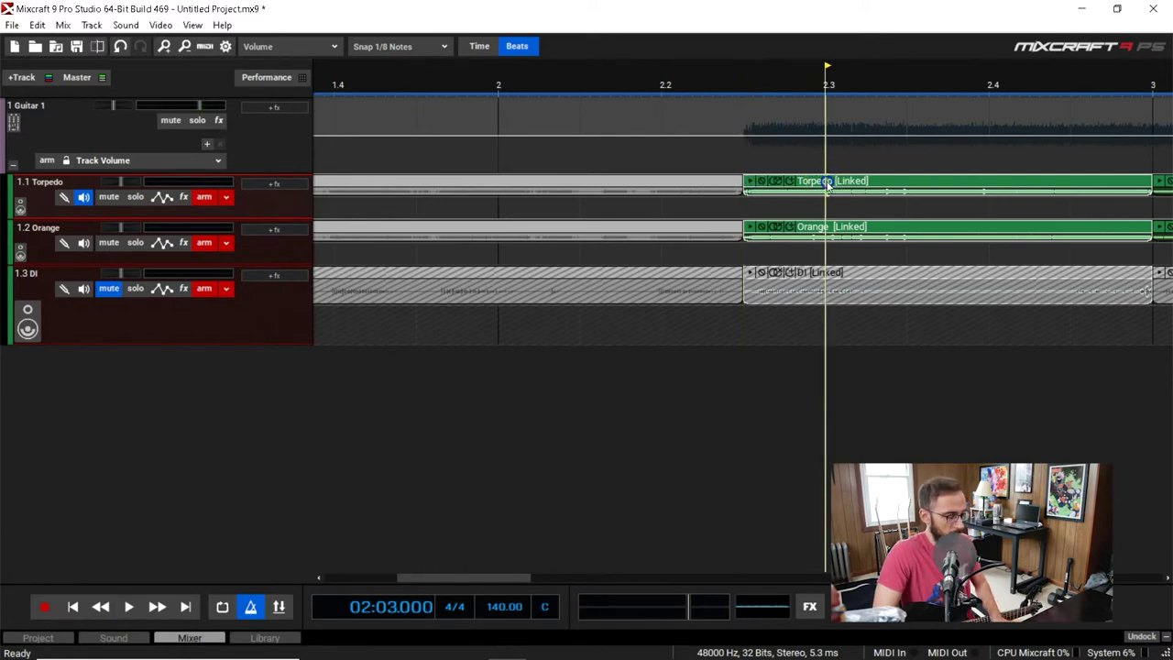
Step: Paste a copy of the short linked clips from before bar 3 into the bar 6 gap at 06:03.000
scroll(827, 182, "down", 3)
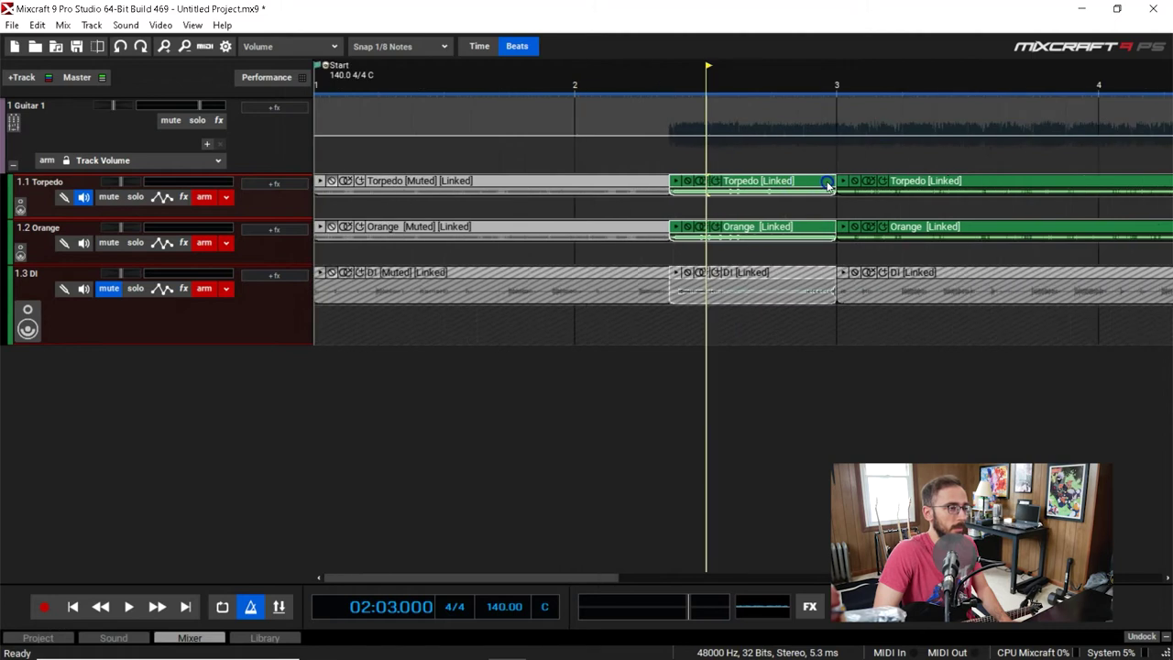
scroll(828, 183, "down", 1)
left_click(1035, 83)
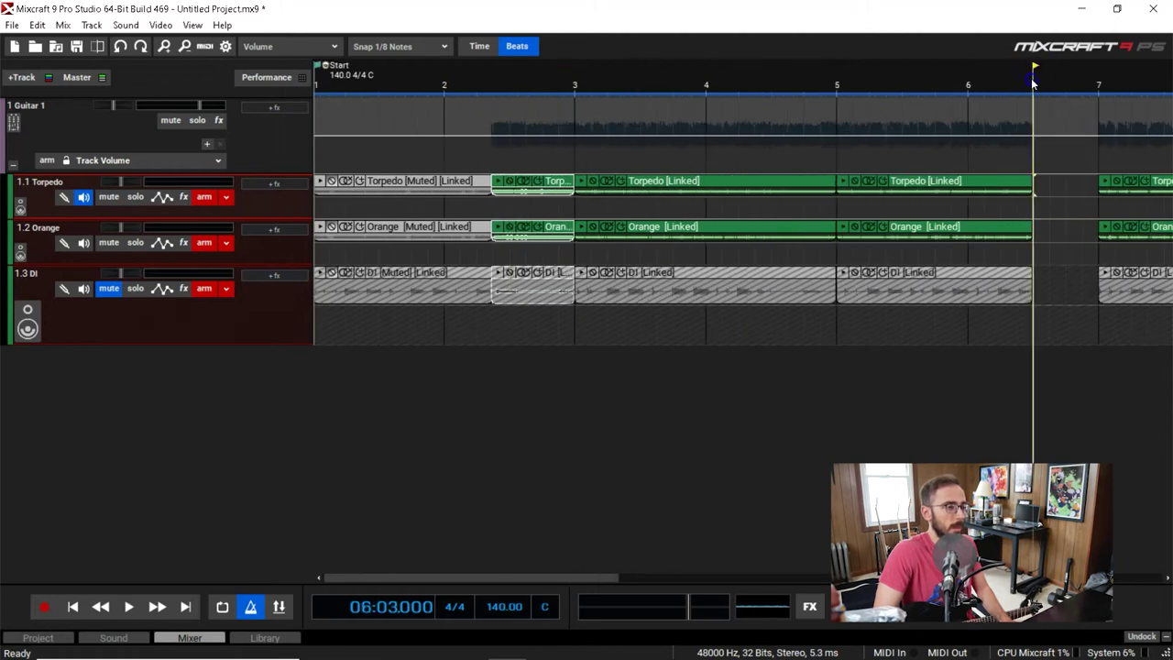
scroll(1030, 80, "up", 4)
key("ctrl+v")
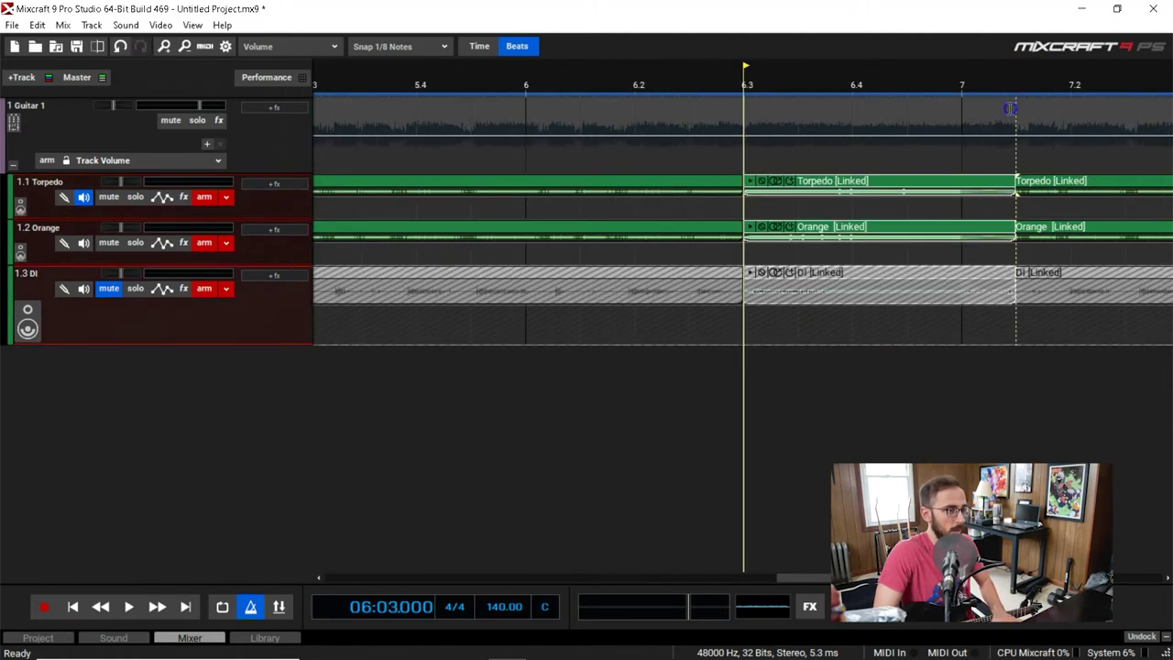
Step: Move the pasted Torpedo, Orange and DI clips earlier so that they end exactly at bar 7
key("space")
key("space")
left_click(499, 85)
left_click_drag(802, 189, 746, 184)
scroll(746, 184, "down", 3)
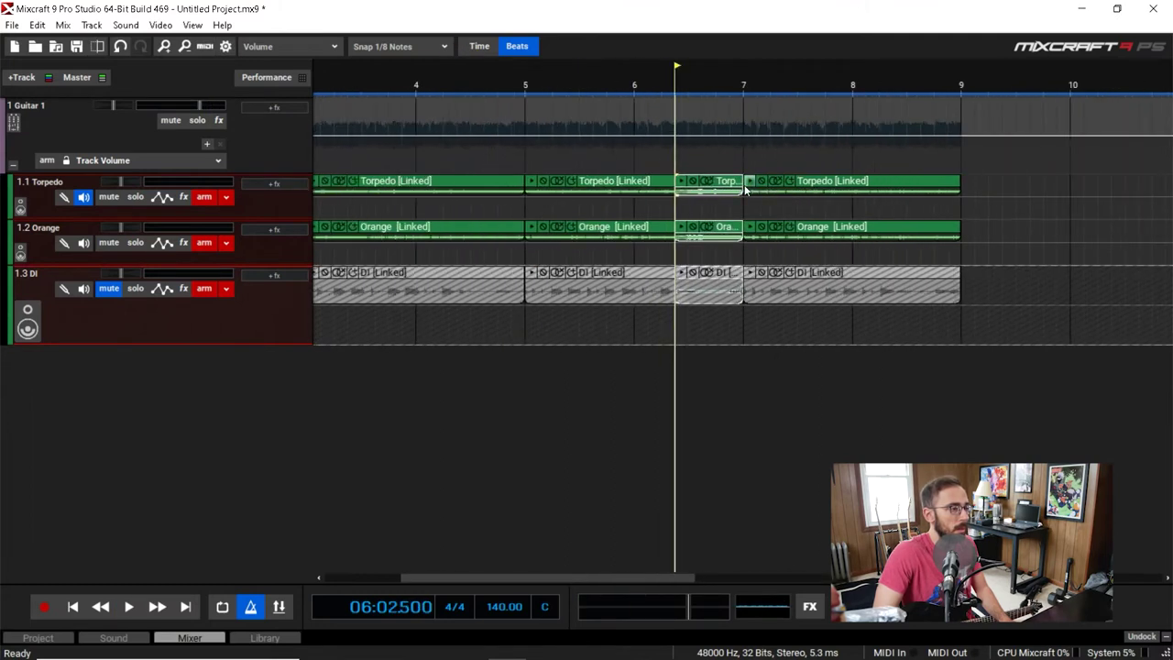
Step: Trim the start of the pasted Torpedo, Orange and DI clips to beat 3 of bar 6
left_click(580, 168)
scroll(753, 183, "up", 3)
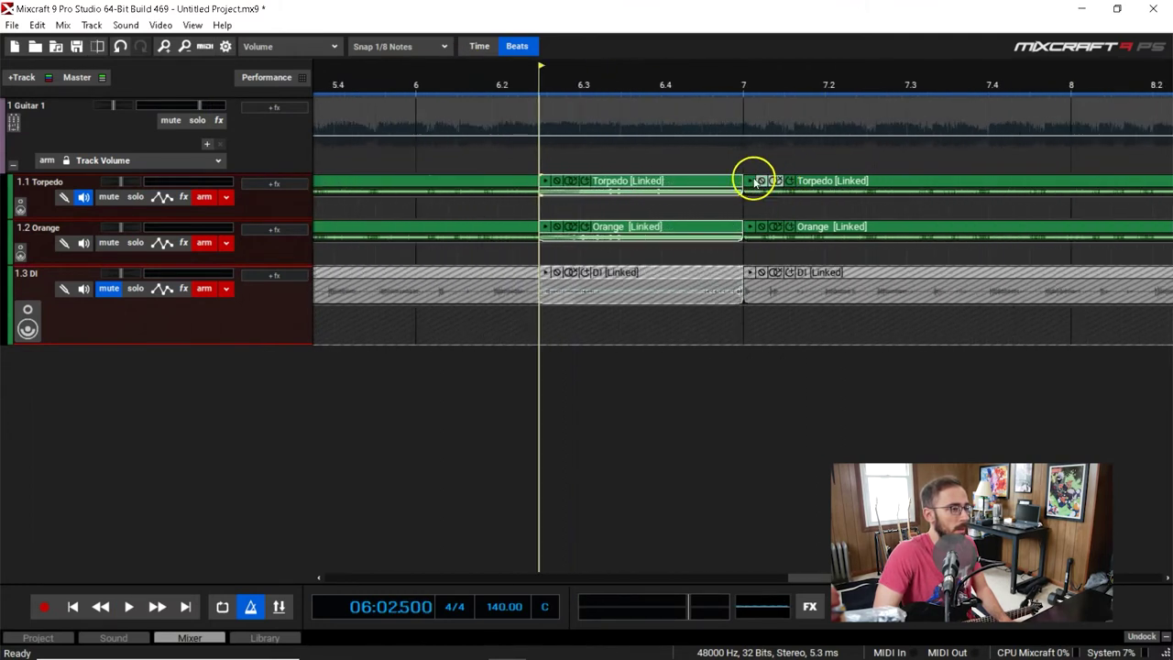
left_click_drag(539, 193, 561, 241)
left_click(541, 298)
left_click(539, 302)
left_click_drag(539, 302, 560, 309)
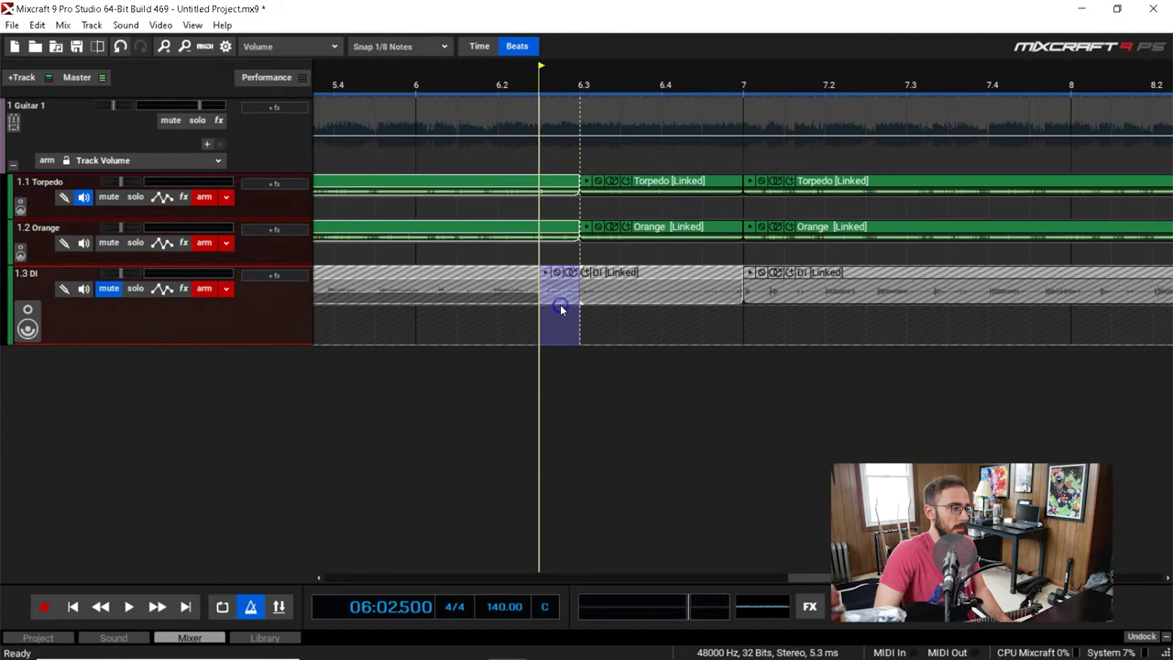
key("ctrl+z")
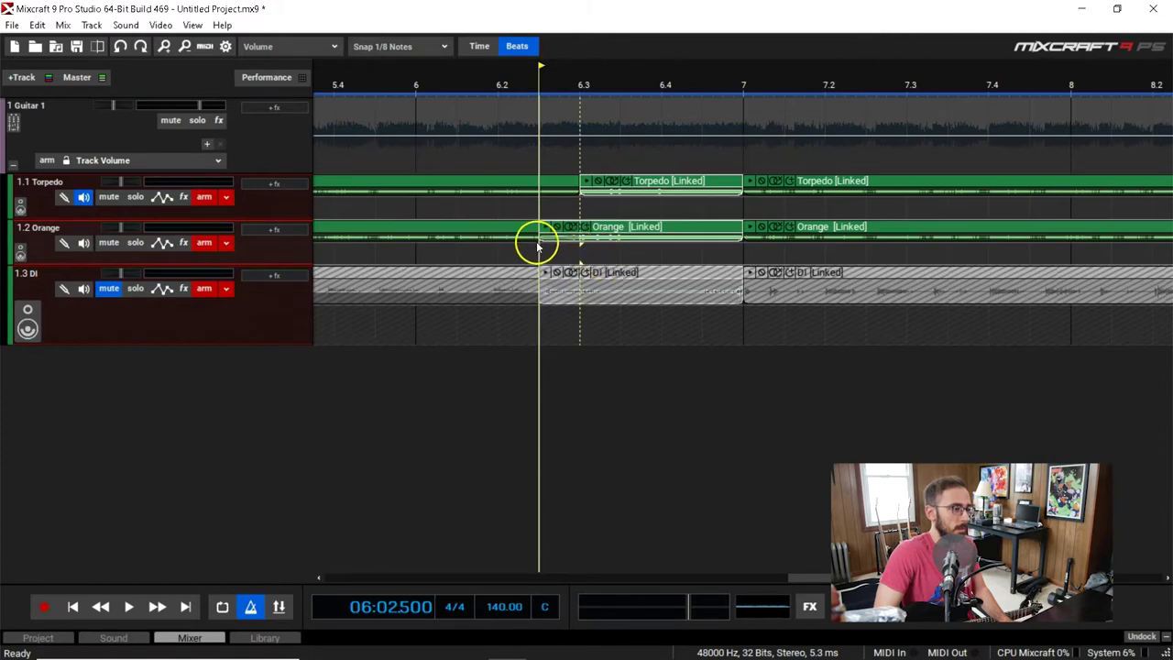
key("ctrl+y")
Step: Unmute the opening linked Torpedo, Orange and DI clips in bars 1 and 2 and audition them into the next clips
left_click(620, 275)
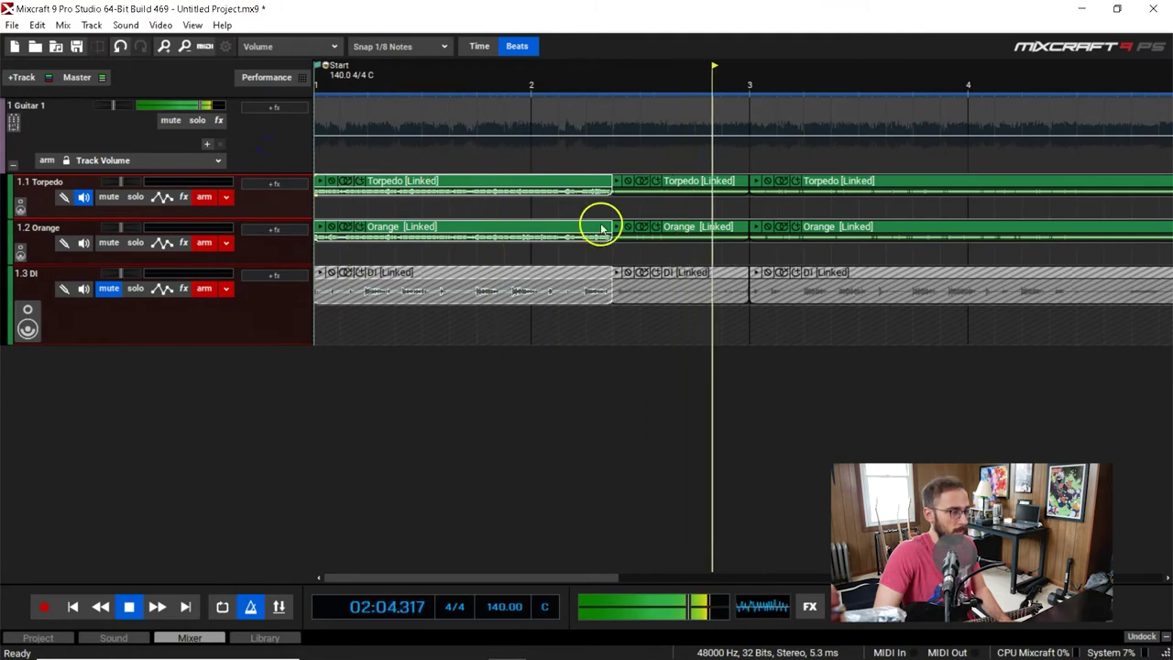
scroll(617, 233, "up", 2)
key("space")
Step: Play the assembled part from bar 3 through bar 8 to check the edits
left_click(641, 88)
scroll(640, 88, "up", 2)
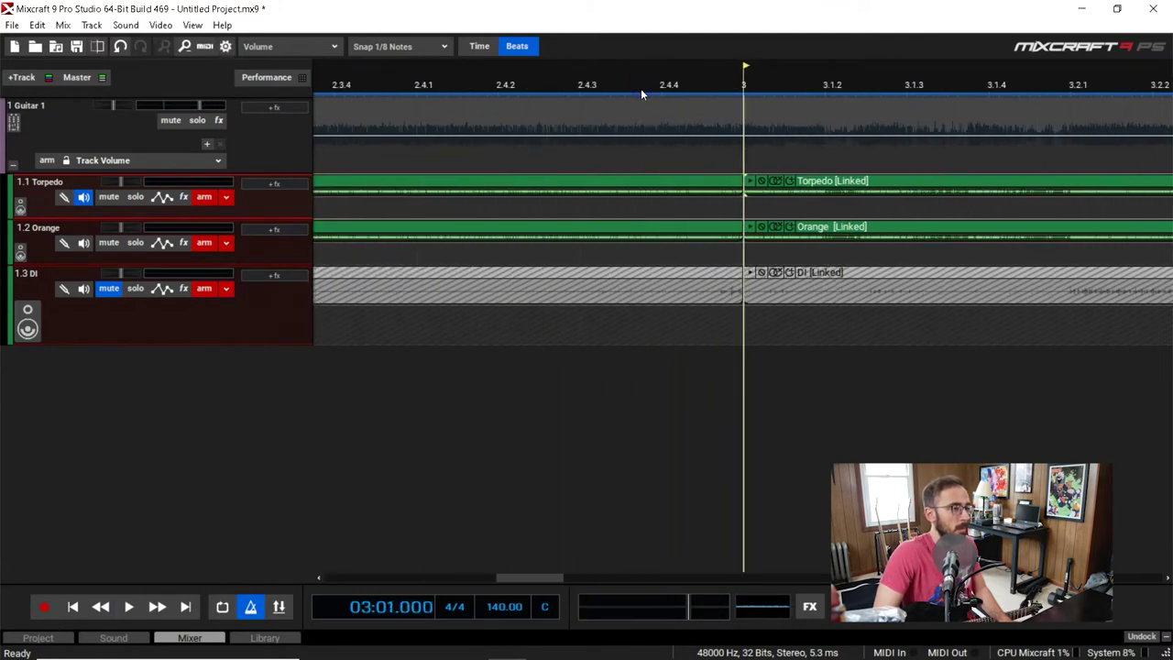
scroll(727, 119, "down", 1)
key("space")
scroll(865, 209, "down", 1)
scroll(890, 293, "down", 1)
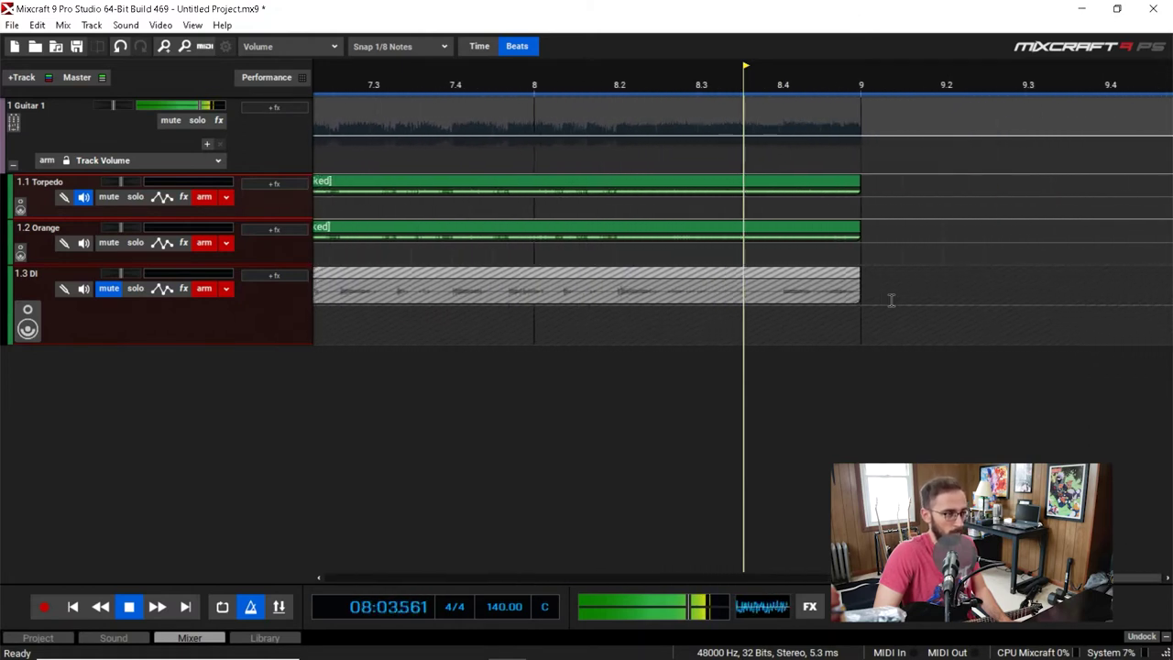
key("space")
Step: Remove the empty second lane from the Torpedo, Orange and DI tracks
scroll(892, 301, "down", 6)
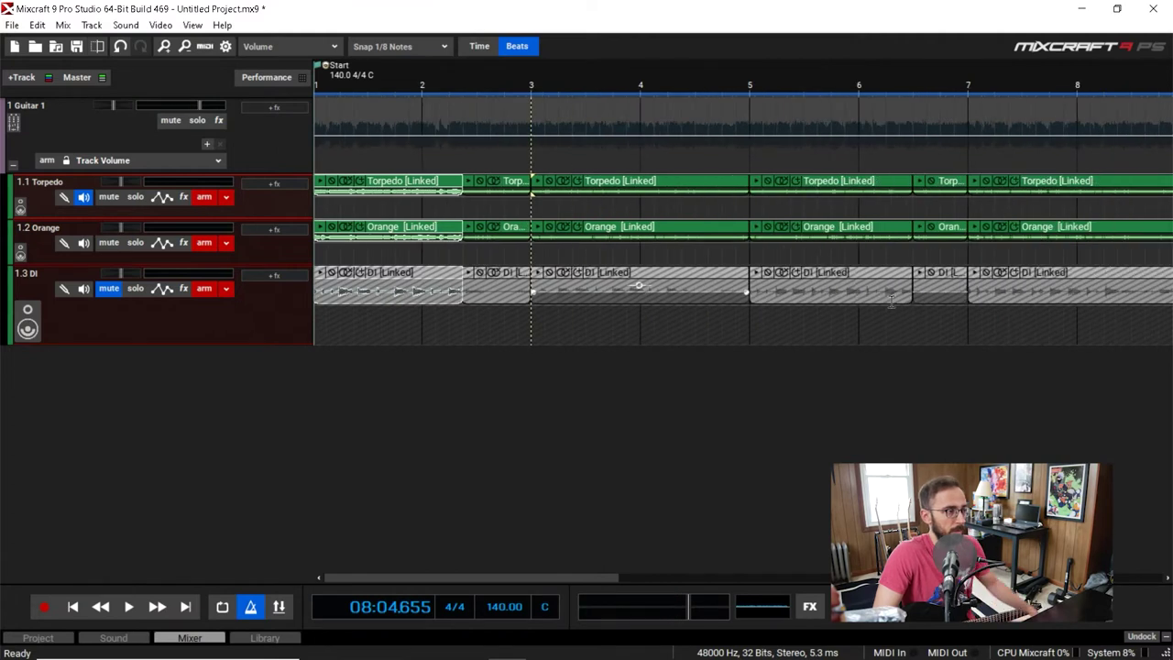
right_click(536, 203)
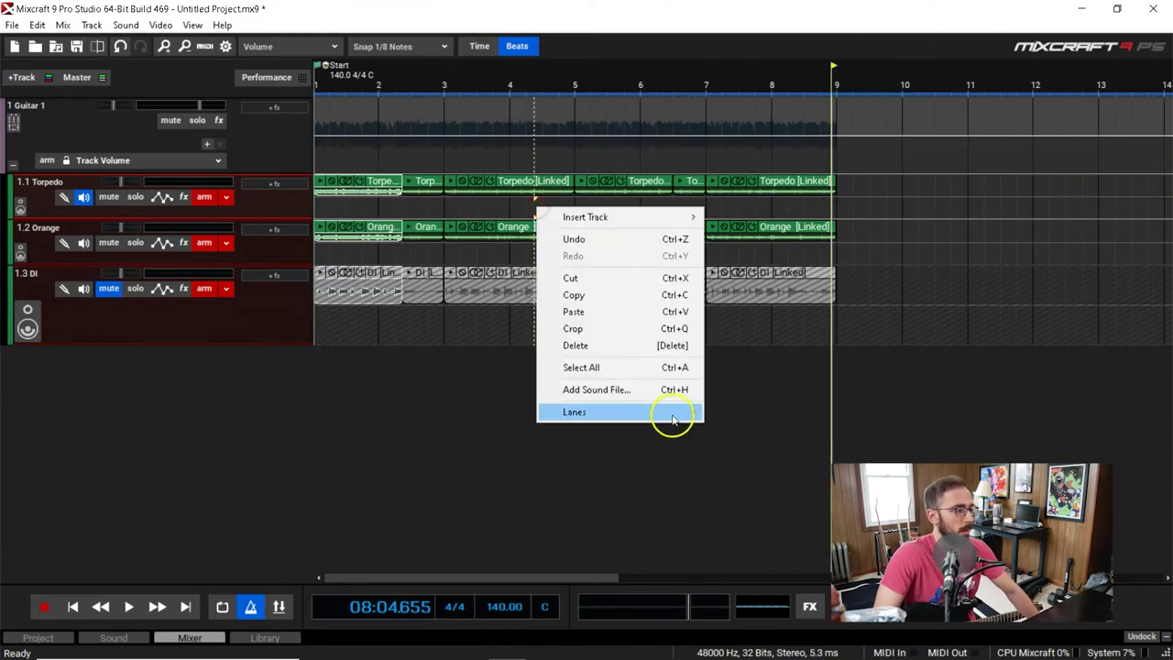
mouse_move(672, 415)
left_click(770, 444)
right_click(492, 246)
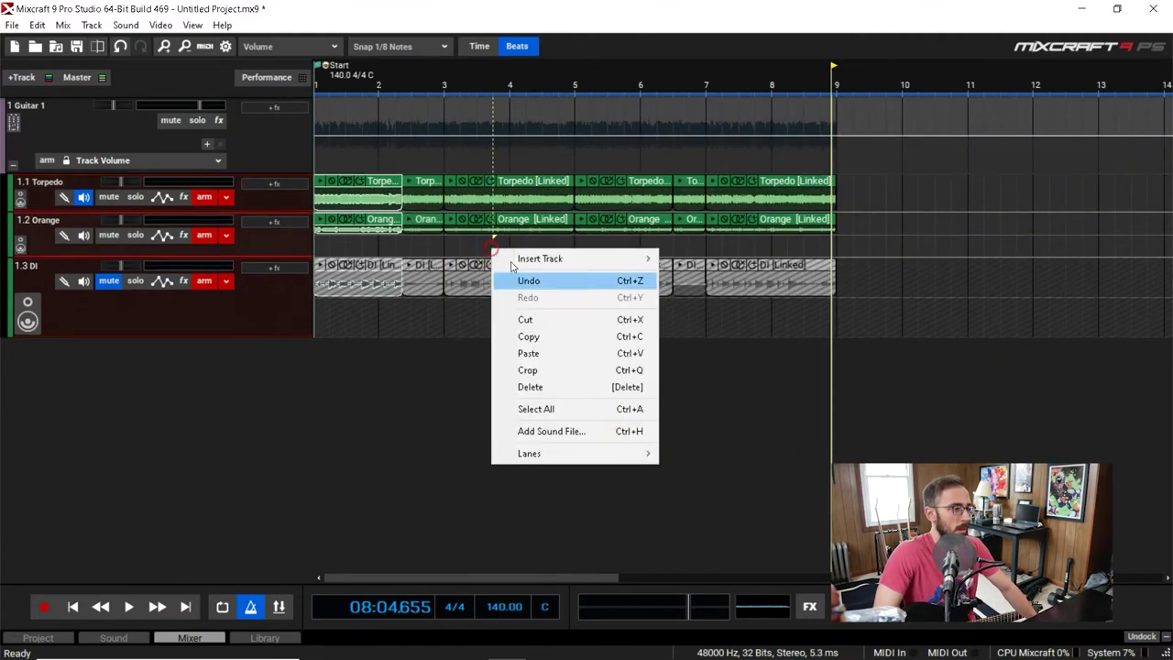
mouse_move(627, 456)
left_click(734, 486)
right_click(541, 310)
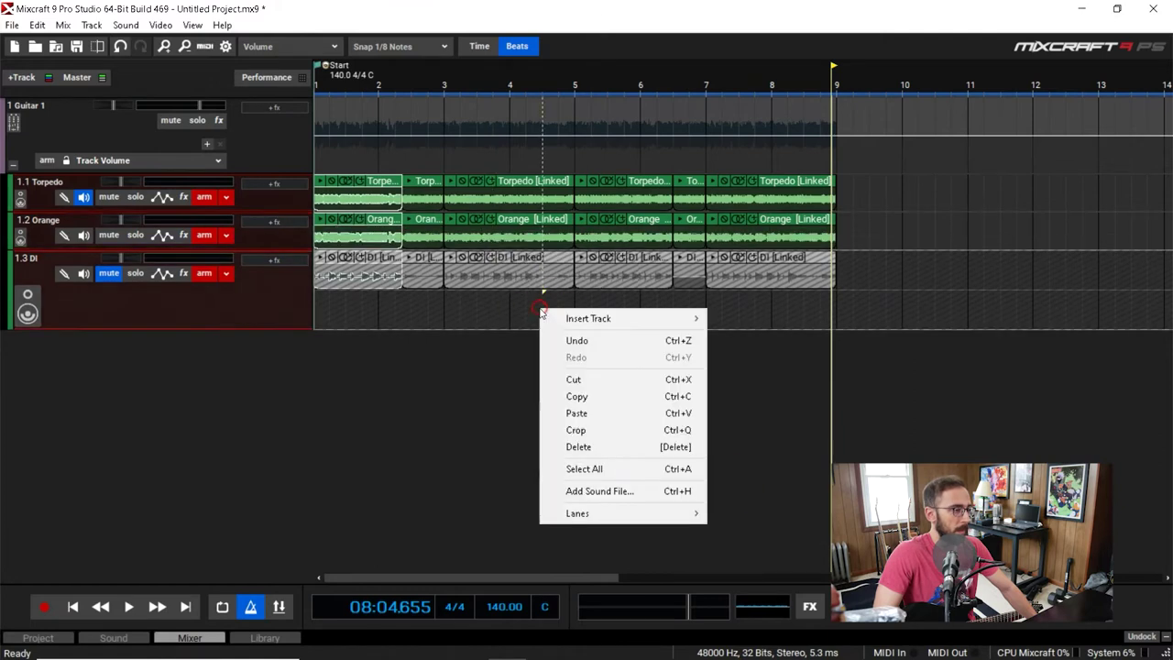
mouse_move(709, 523)
left_click(775, 545)
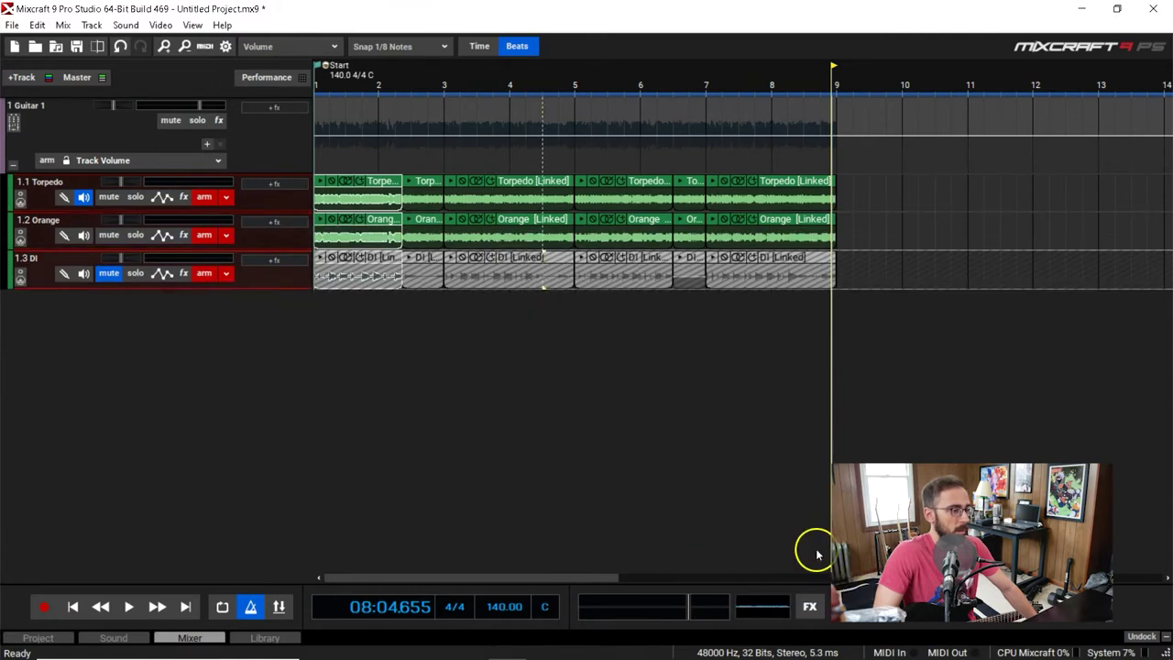
Step: Play the assembled part from the start of the project into bar 2
scroll(631, 259, "up", 2)
key("Home")
key("space")
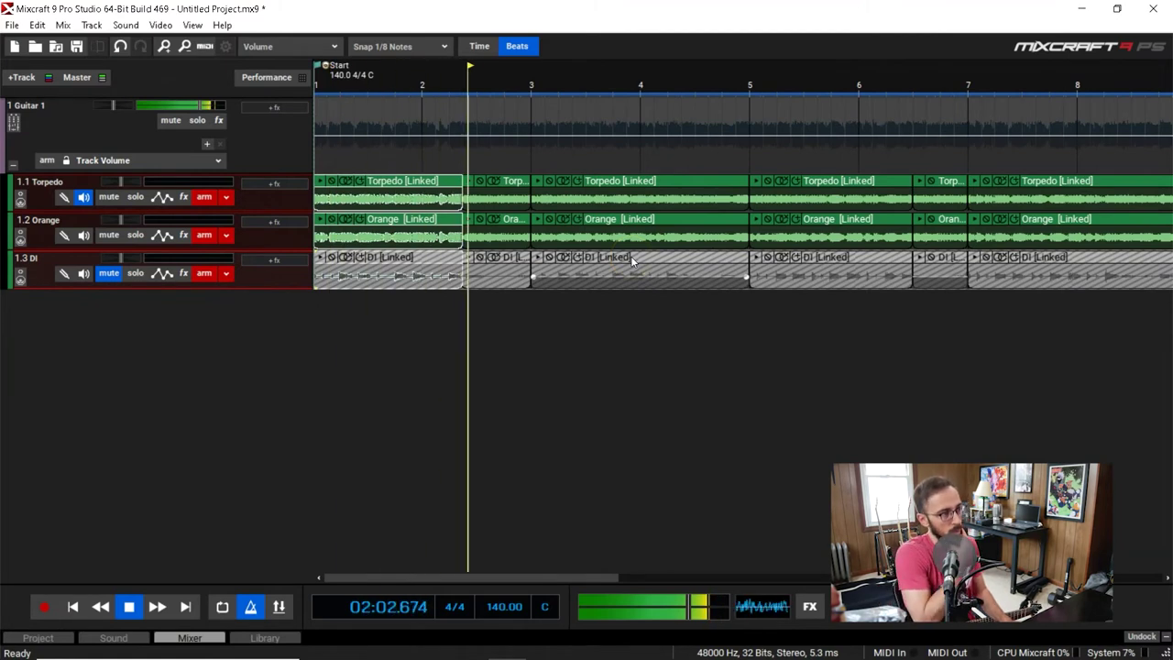
Step: Set snapping to 1/64 notes and extend the start of the bar 3 Torpedo, Orange and DI clips 1/64 note earlier to overlap the preceding clips
left_click(531, 101)
scroll(532, 99, "up", 4)
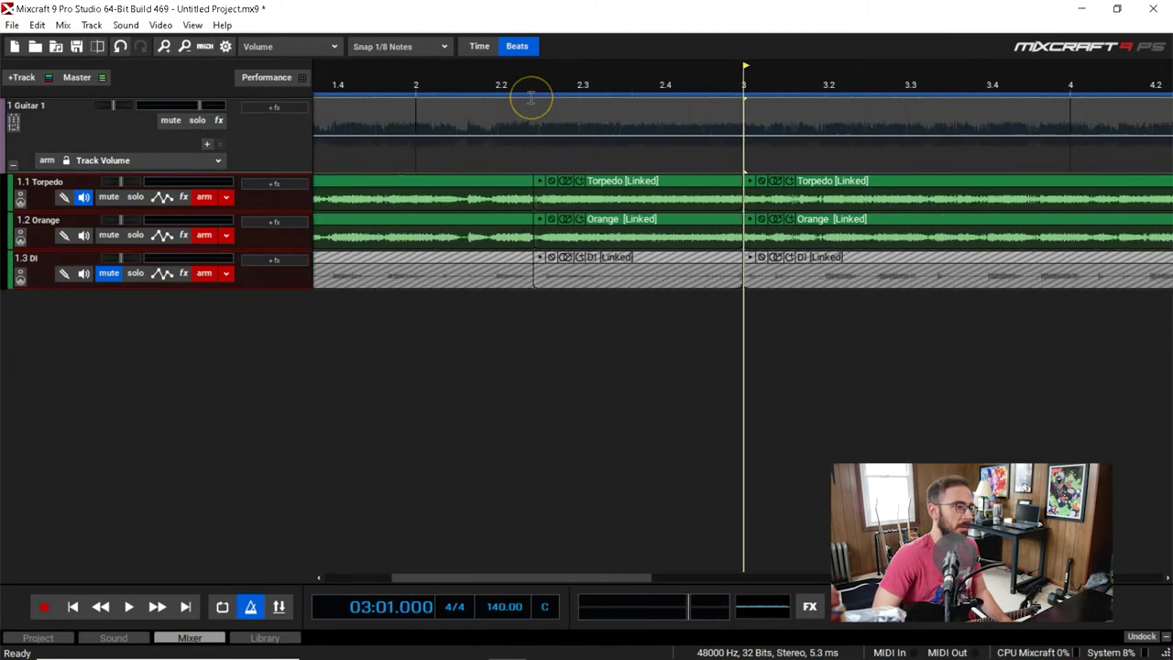
left_click(685, 92)
left_click(741, 88)
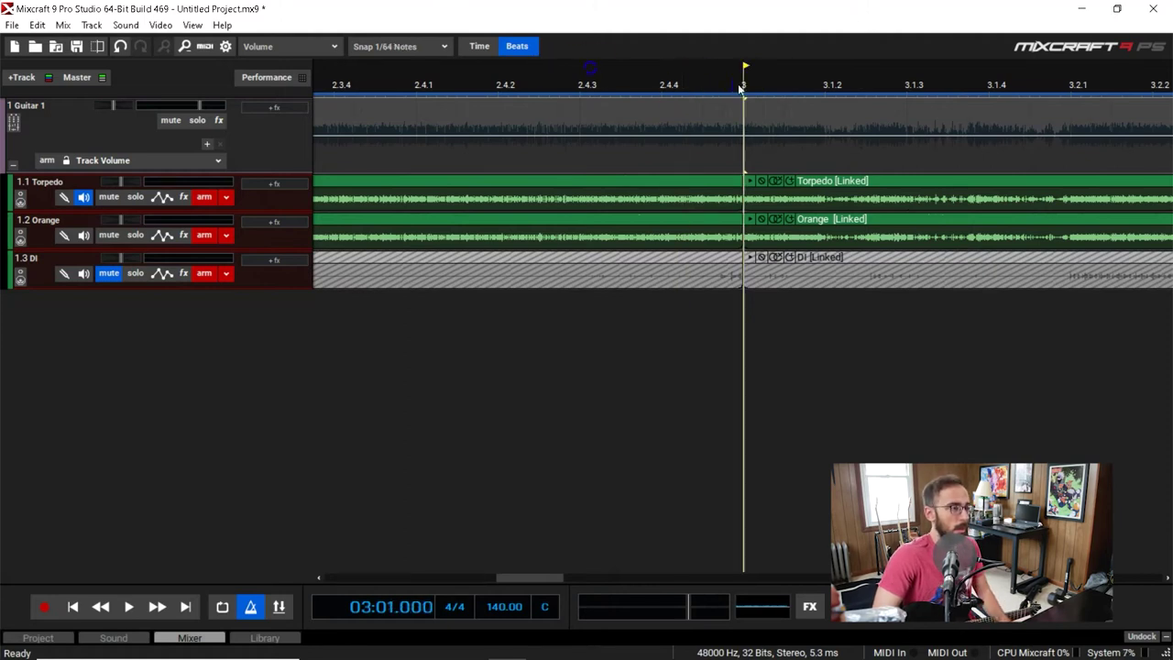
left_click(748, 204)
left_click_drag(746, 204, 726, 205)
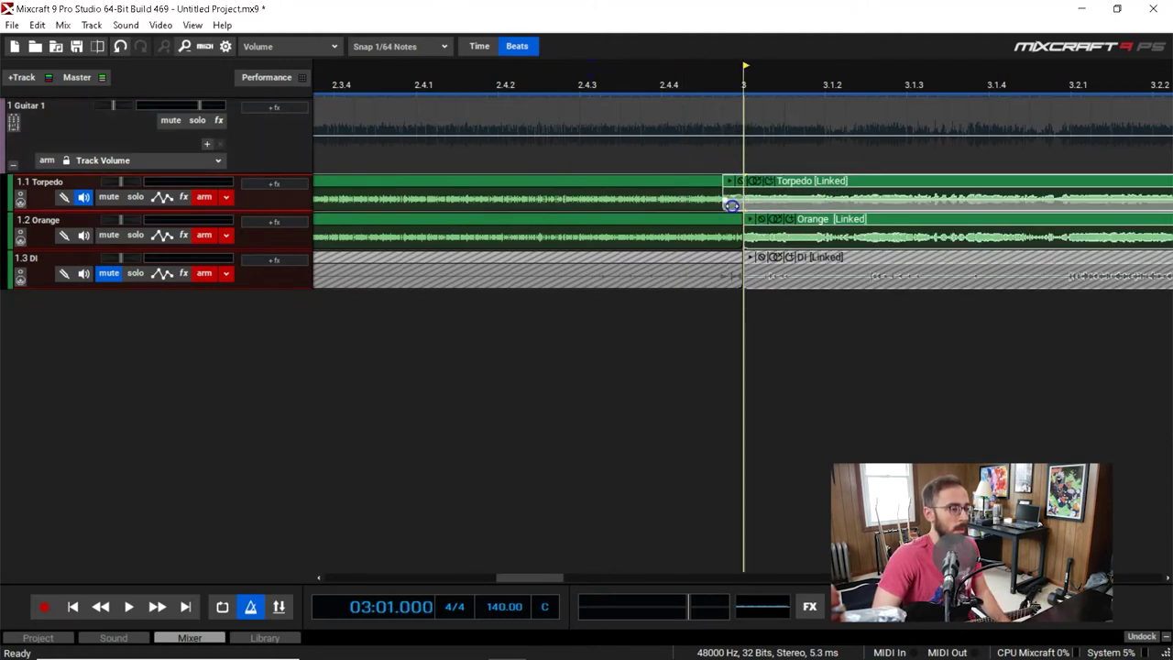
left_click_drag(748, 244, 730, 285)
Step: Audition the overlapped transition into bar 3
scroll(732, 286, "down", 6)
key("space")
scroll(900, 307, "down", 1)
key("space")
Step: Extend the start of the bar 5 Torpedo, Orange and DI clips 1/64 note earlier to overlap the preceding clips
scroll(900, 305, "down", 1)
left_click(954, 95)
scroll(963, 95, "up", 4)
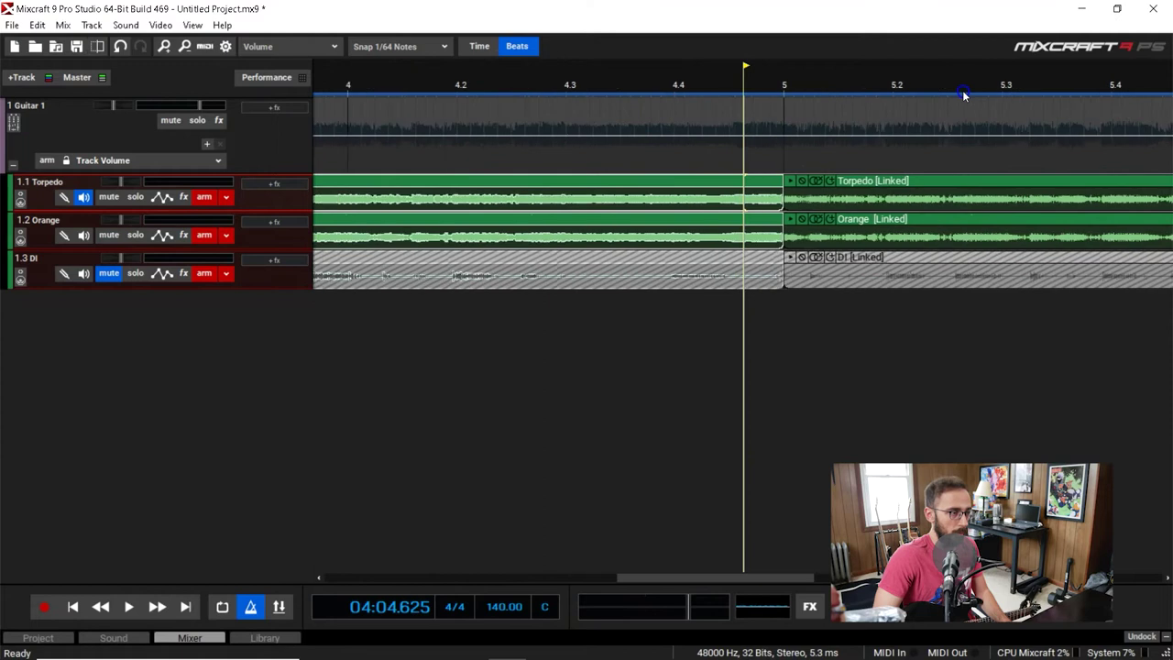
left_click(805, 95)
scroll(804, 94, "down", 2)
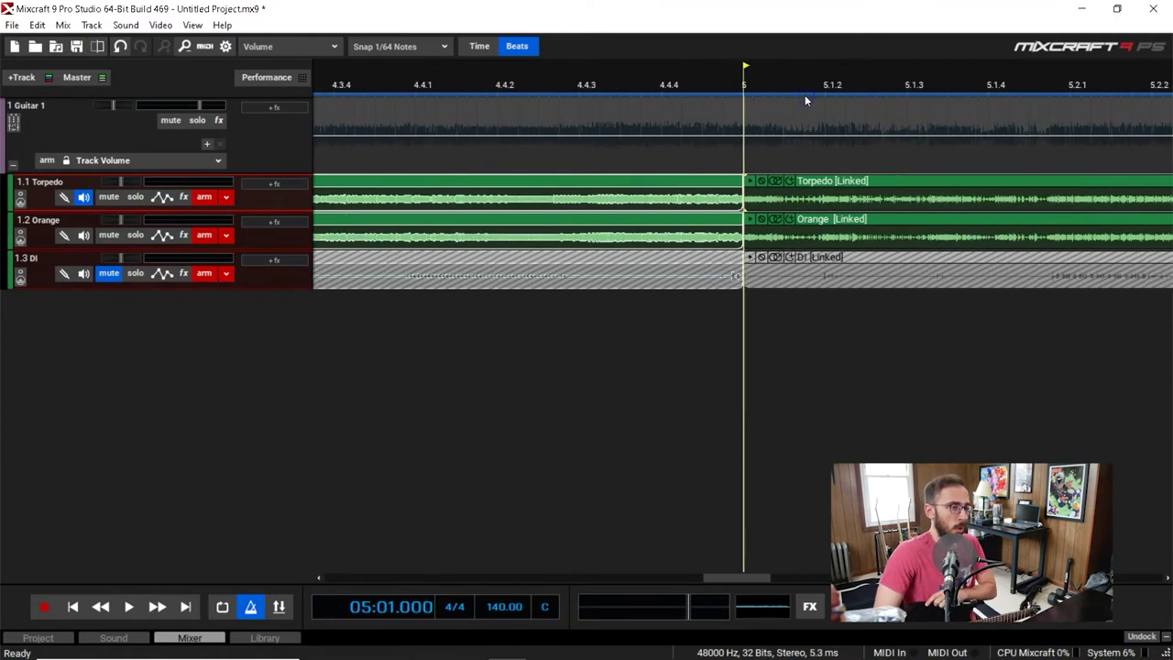
left_click(741, 207)
left_click_drag(742, 208, 723, 207)
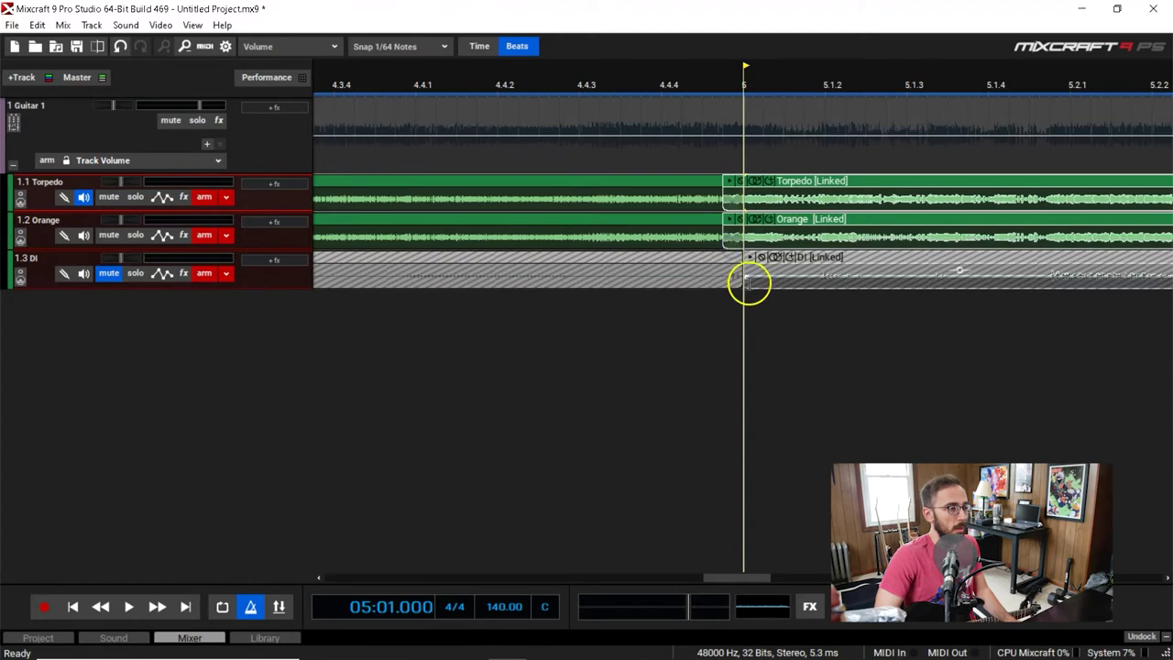
left_click_drag(747, 287, 731, 288)
Step: Extend the start of the short clips at beat 3 of bar 6 slightly earlier on all three tracks, overlapping the preceding clips
scroll(770, 296, "down", 3)
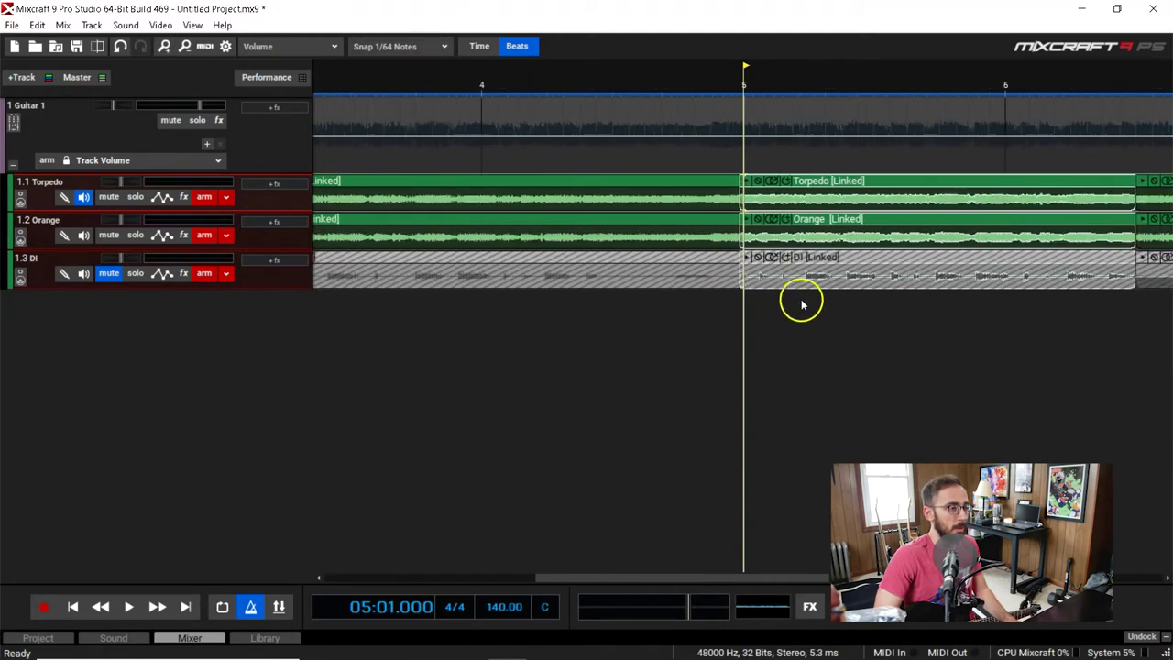
left_click(991, 77)
scroll(991, 76, "up", 4)
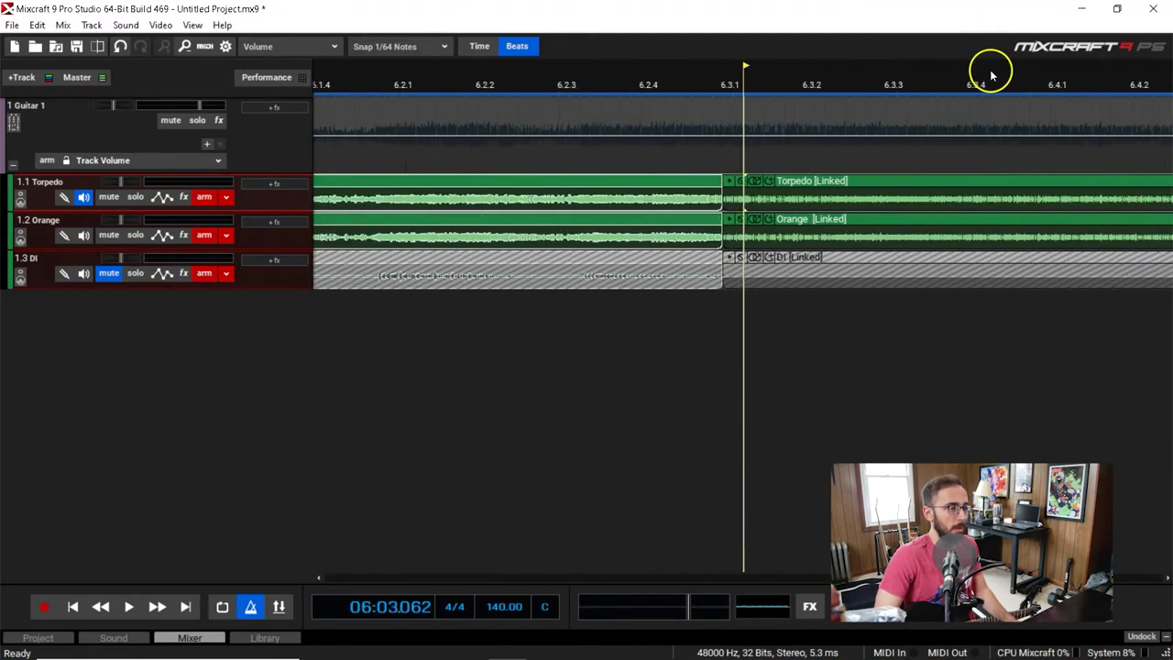
left_click_drag(726, 202, 714, 203)
left_click_drag(726, 245, 712, 284)
scroll(706, 288, "down", 3)
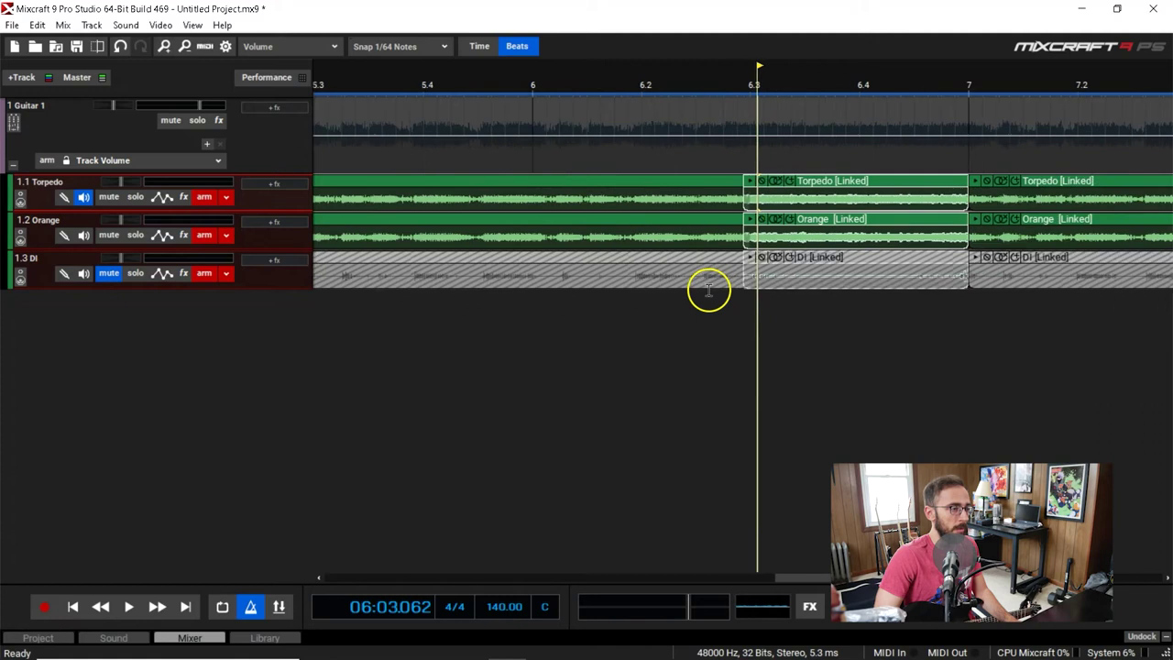
Step: Undo the mistaken edit at bar 7 and extend the start of its Torpedo, Orange and DI clips 1/64 note earlier
left_click(912, 79)
scroll(912, 79, "up", 3)
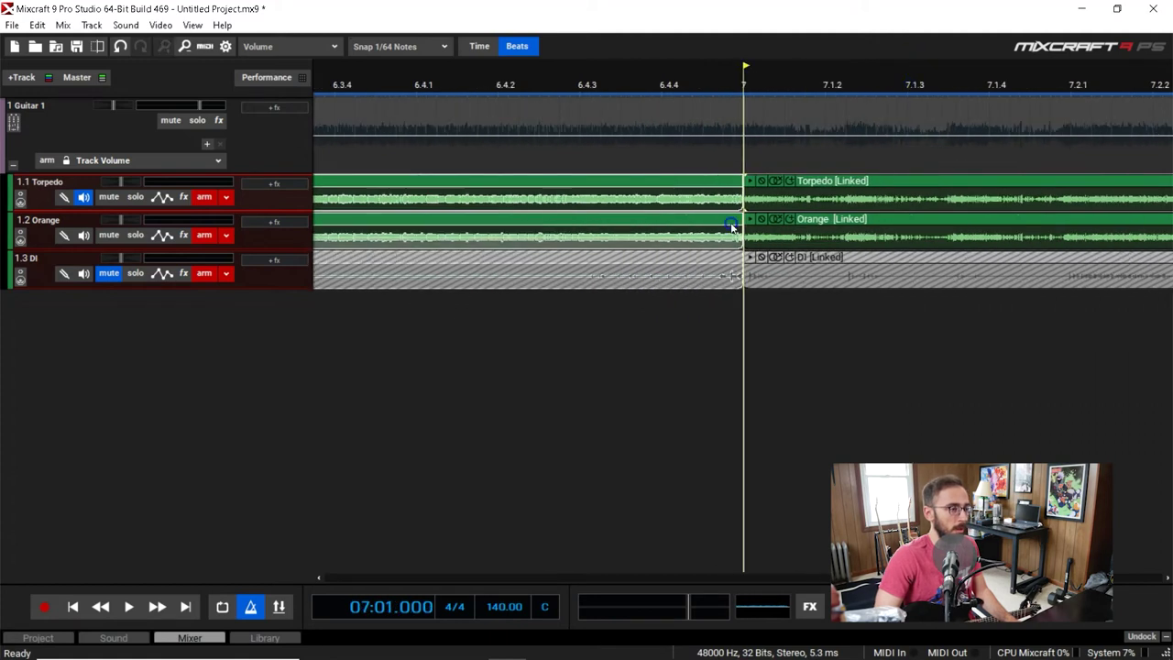
key("ctrl+z")
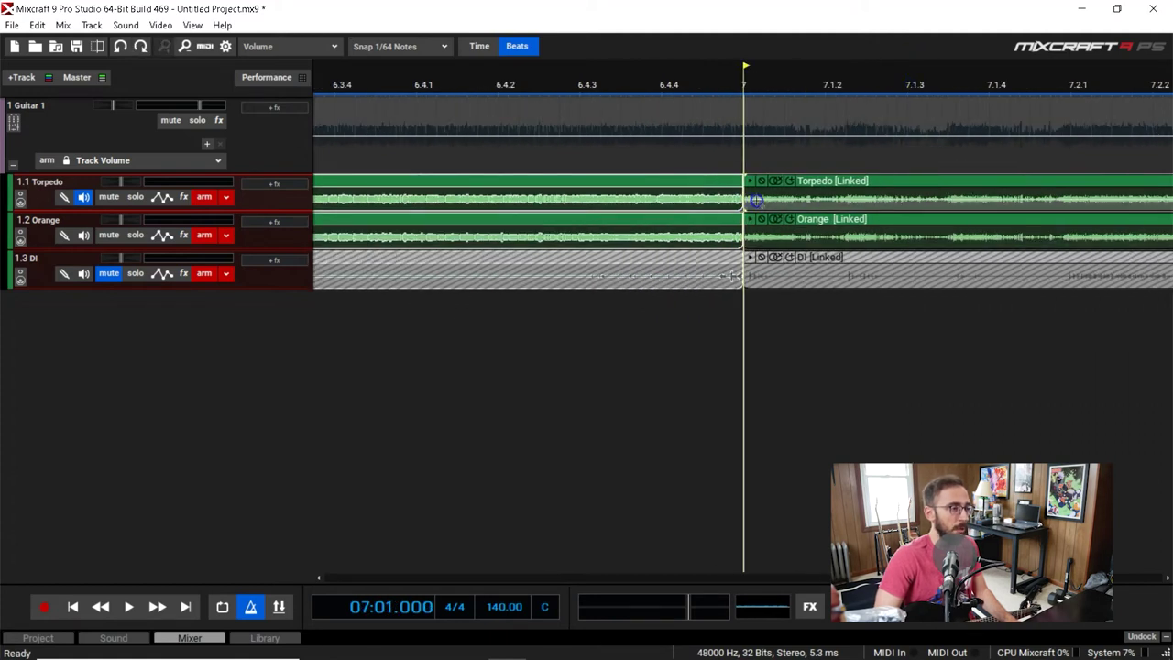
left_click_drag(746, 205, 723, 204)
left_click_drag(746, 246, 724, 242)
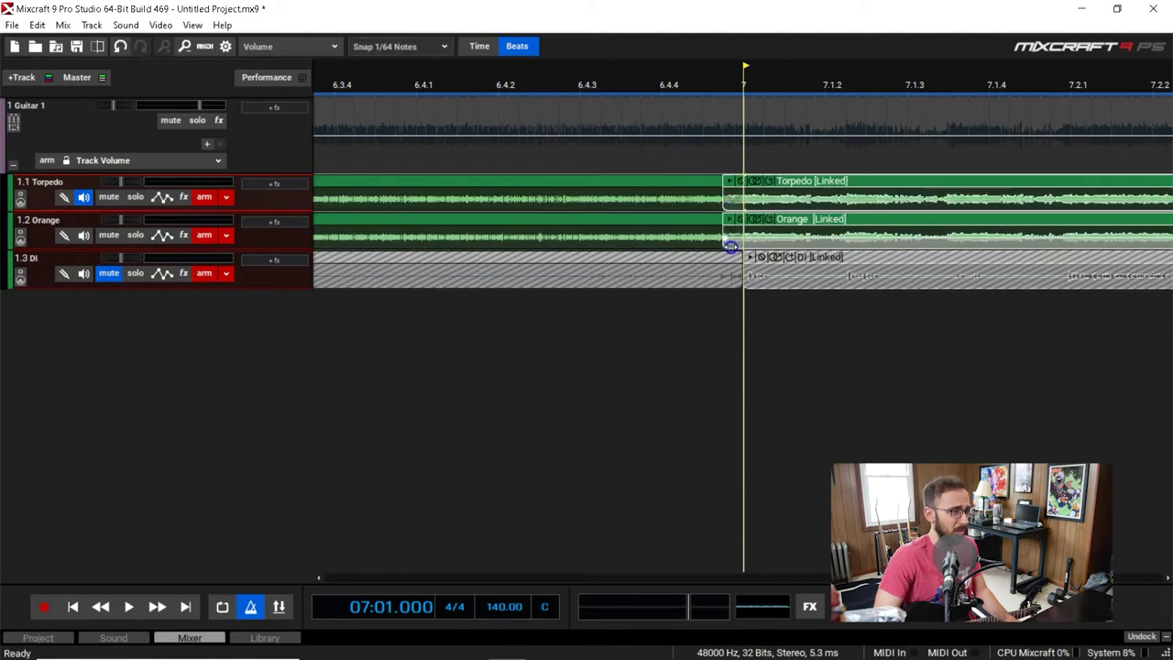
left_click_drag(747, 284, 728, 285)
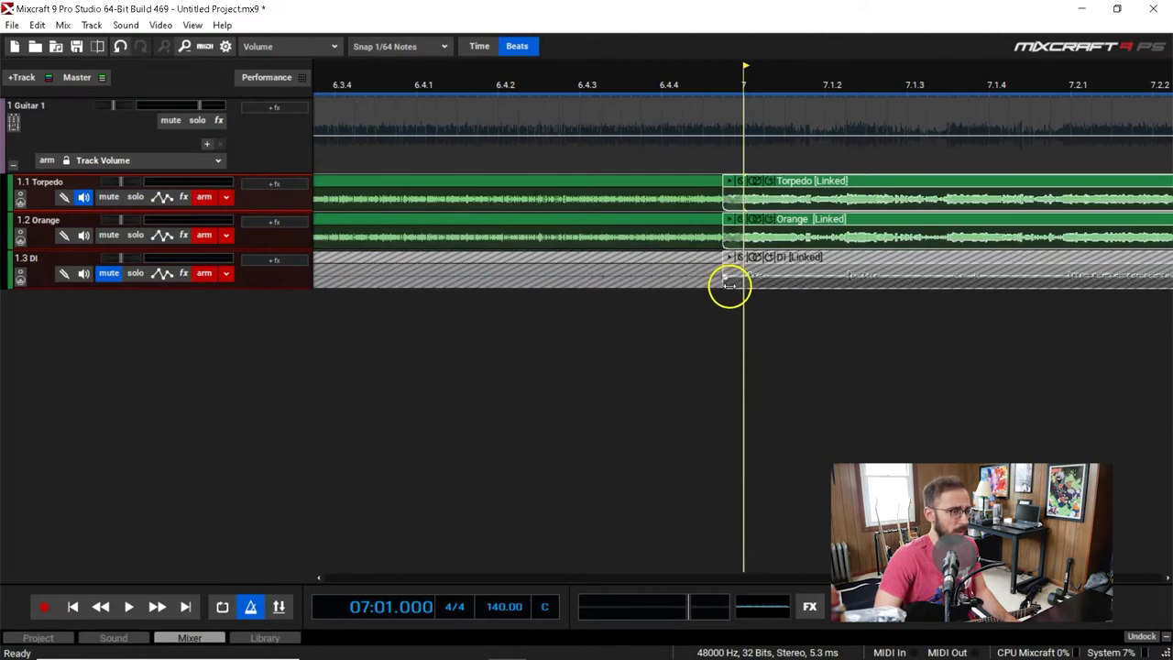
Step: Play the whole crossfaded part from bar 1 through bar 8
scroll(730, 285, "down", 5)
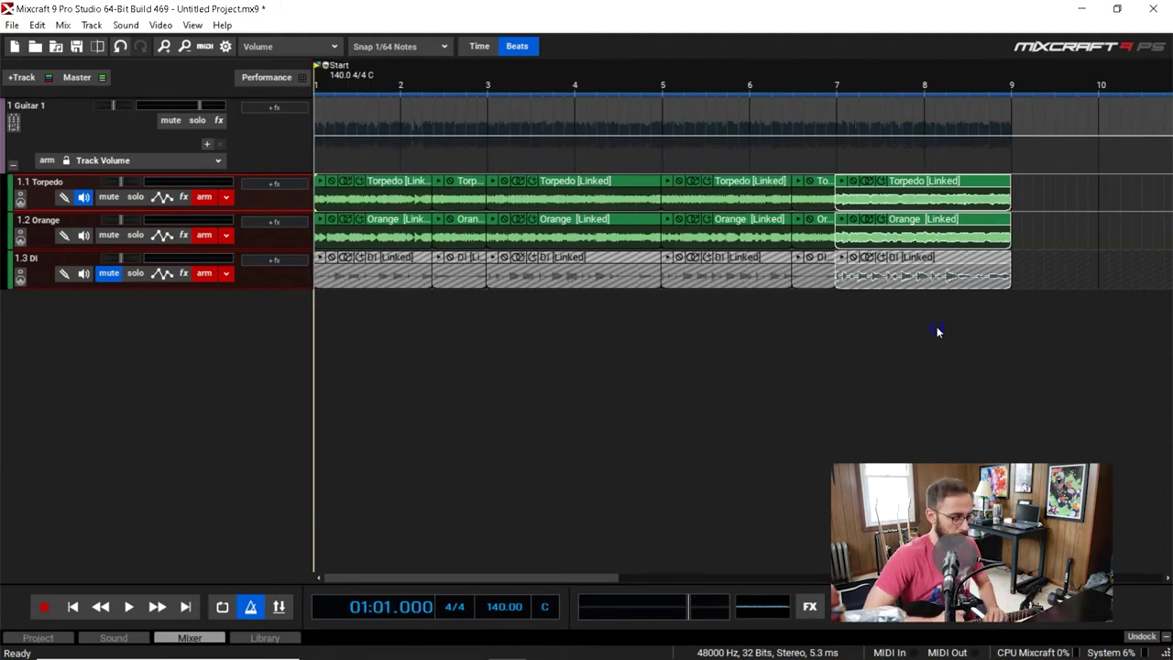
key("space")
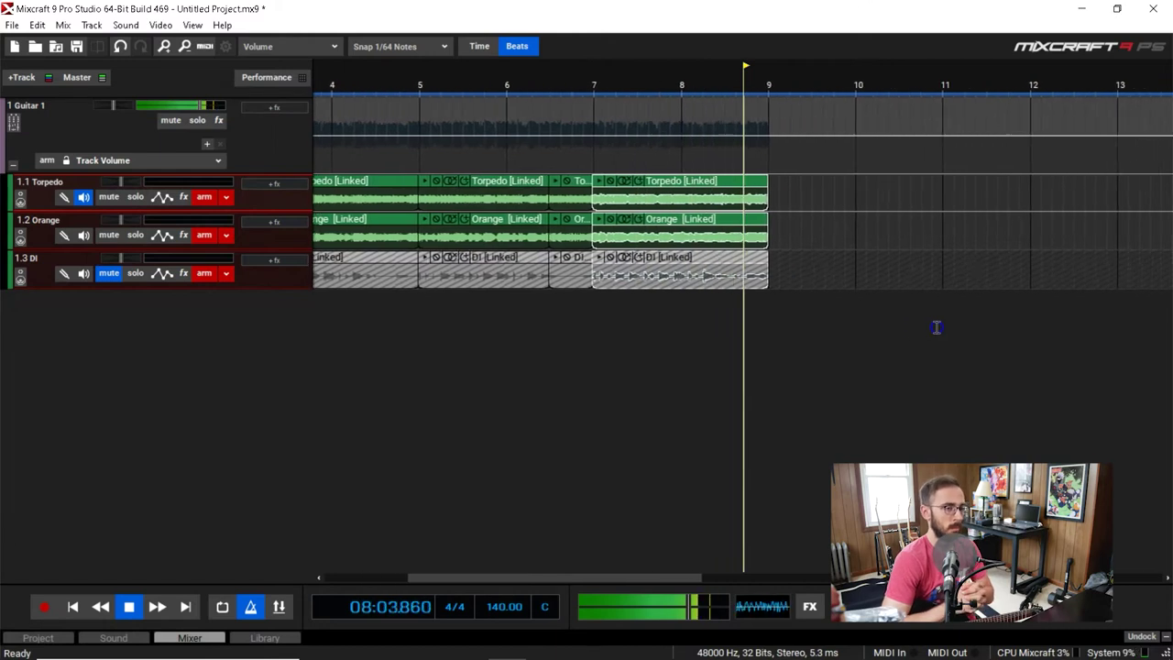
Step: Return the playhead to bar 1 and disarm the Torpedo, Orange and DI tracks
key("Home")
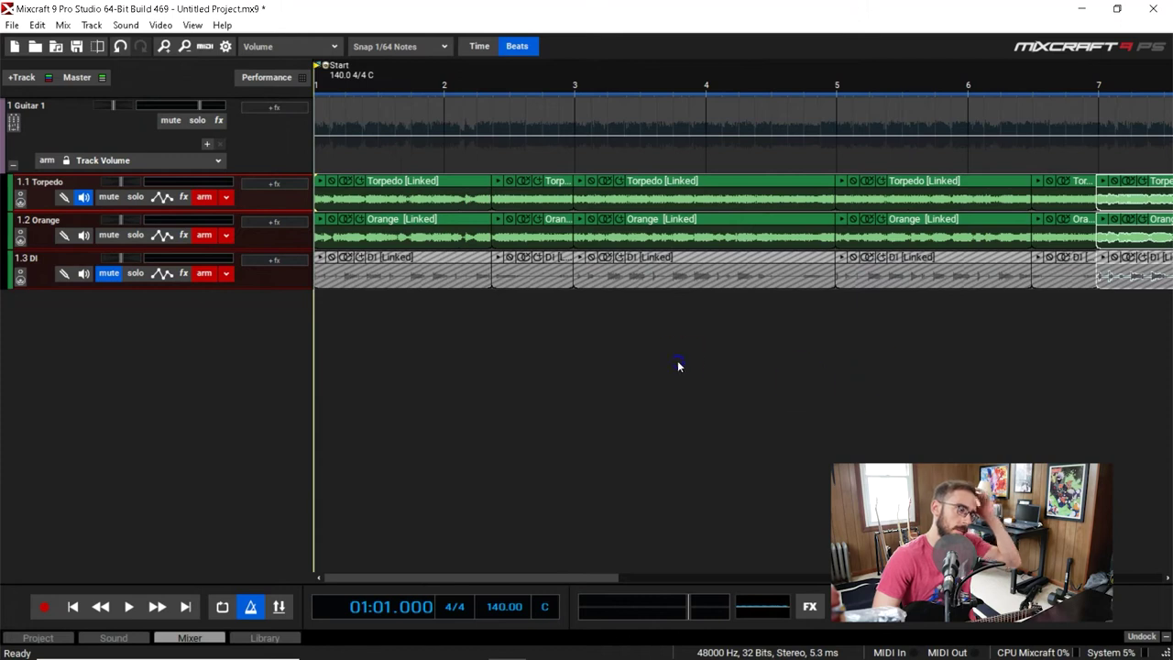
left_click(205, 196)
left_click(204, 234)
left_click(204, 273)
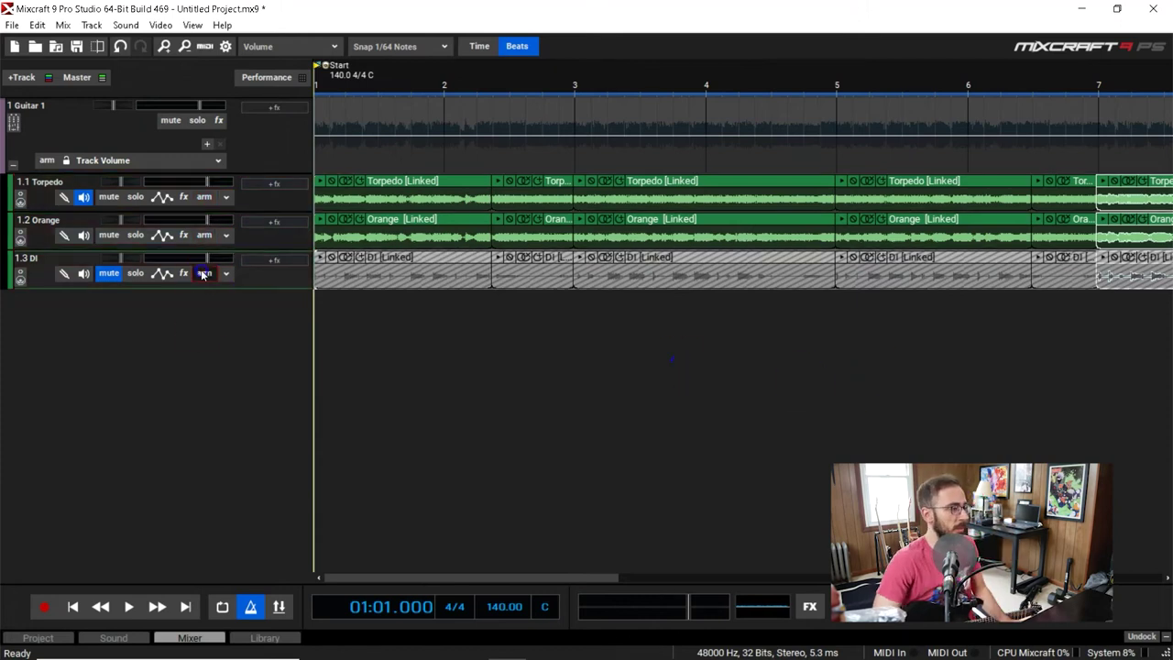
Step: Increase the height of the DI, Orange and Torpedo tracks to enlarge their waveforms
left_click_drag(63, 290, 63, 328)
left_click_drag(48, 249, 49, 293)
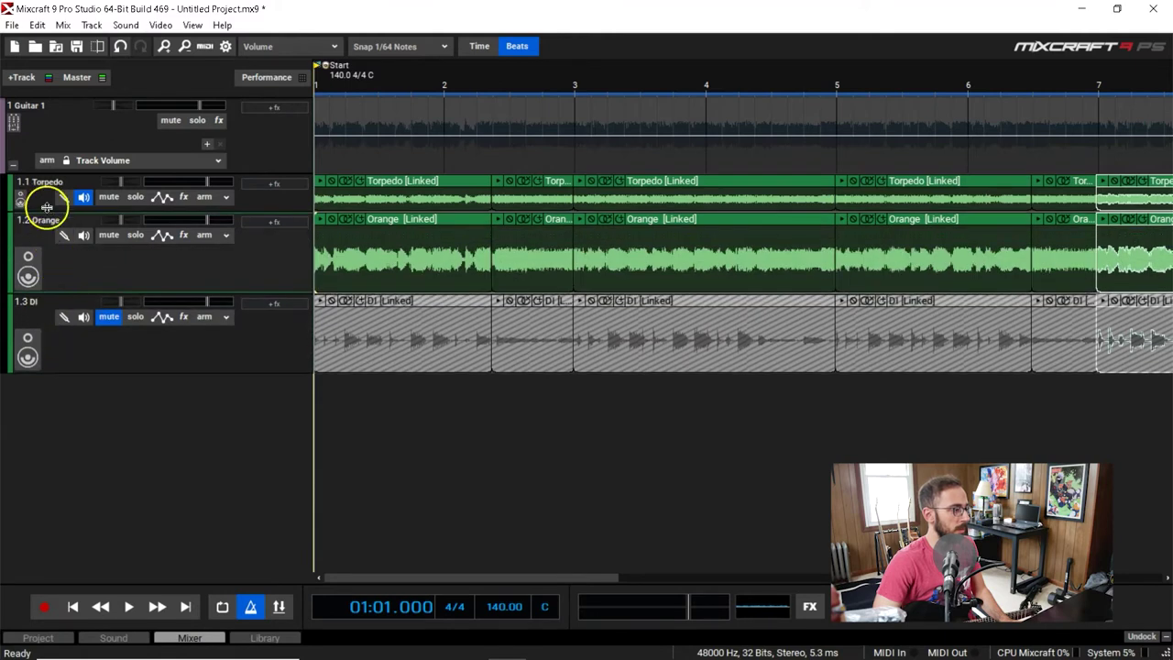
left_click_drag(45, 207, 47, 250)
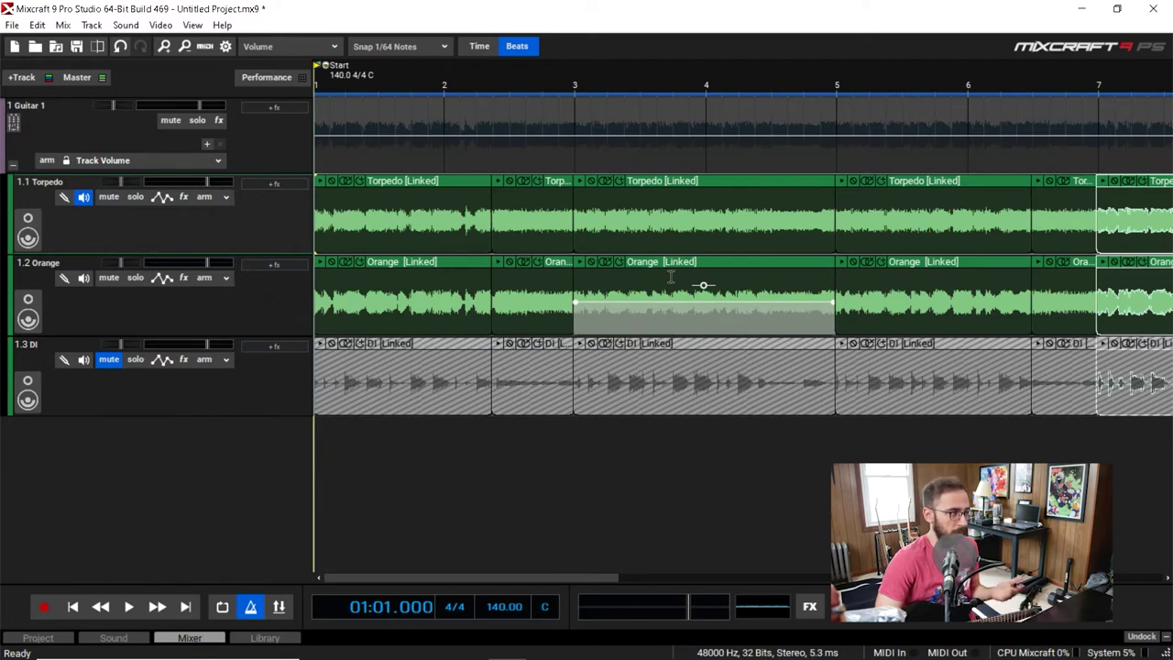
scroll(728, 249, "down", 3)
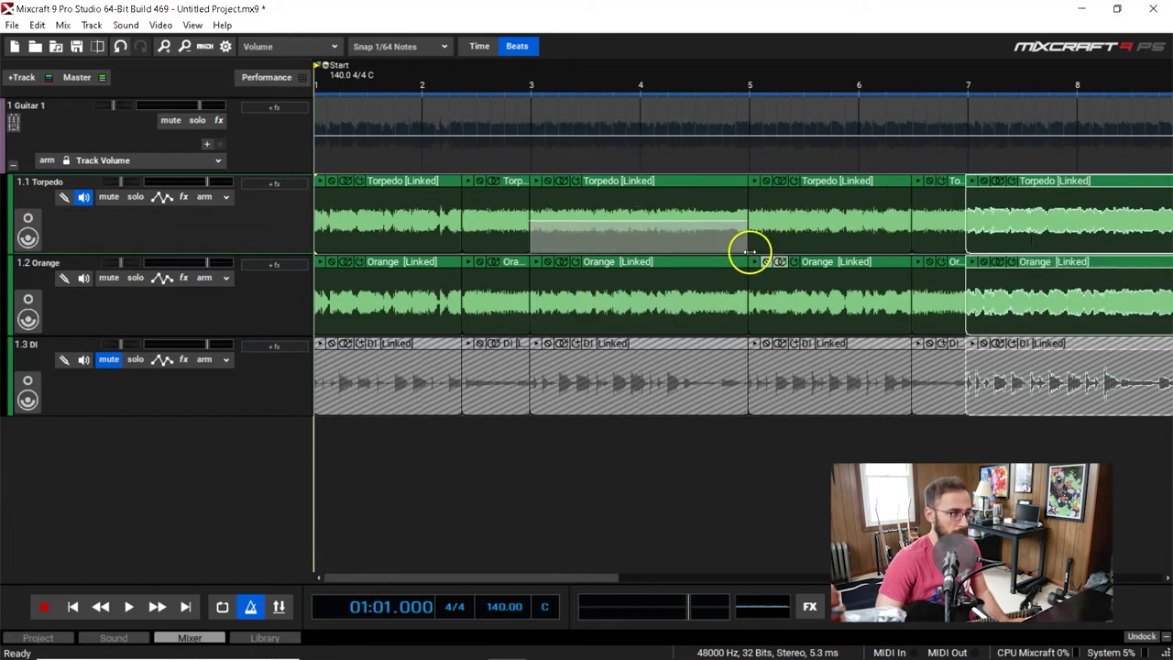
scroll(799, 268, "up", 2)
left_click(689, 90)
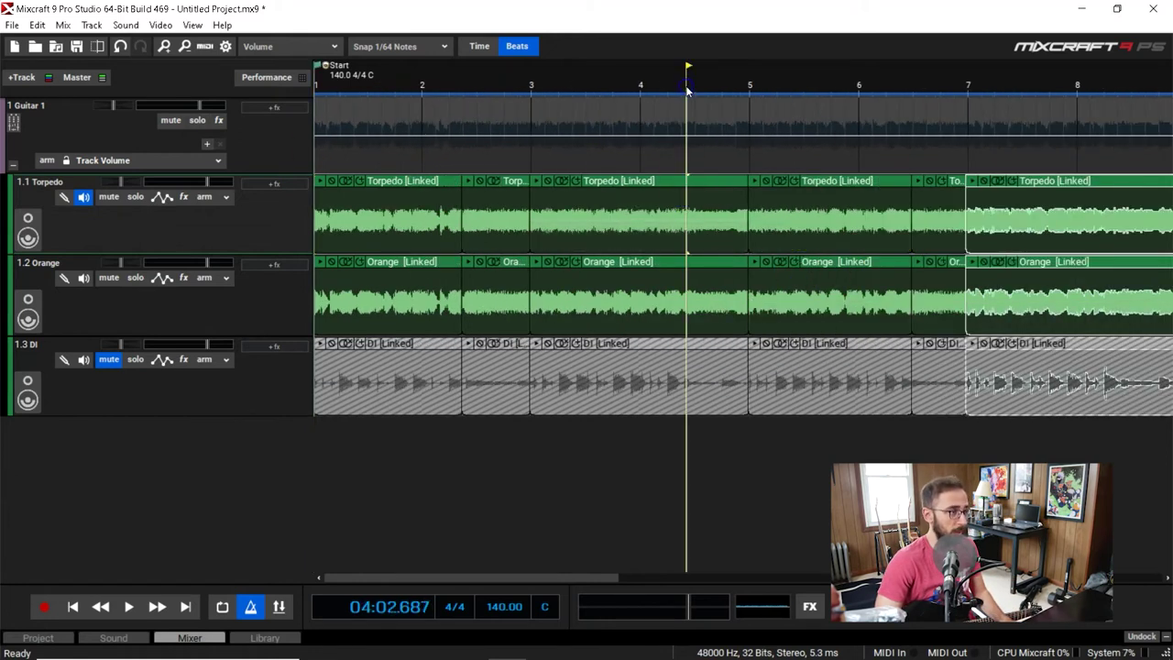
Step: Solo the Torpedo track, play it from bar 1, and turn its solo off
left_click(135, 199)
left_click(137, 200)
key("Home")
key("space")
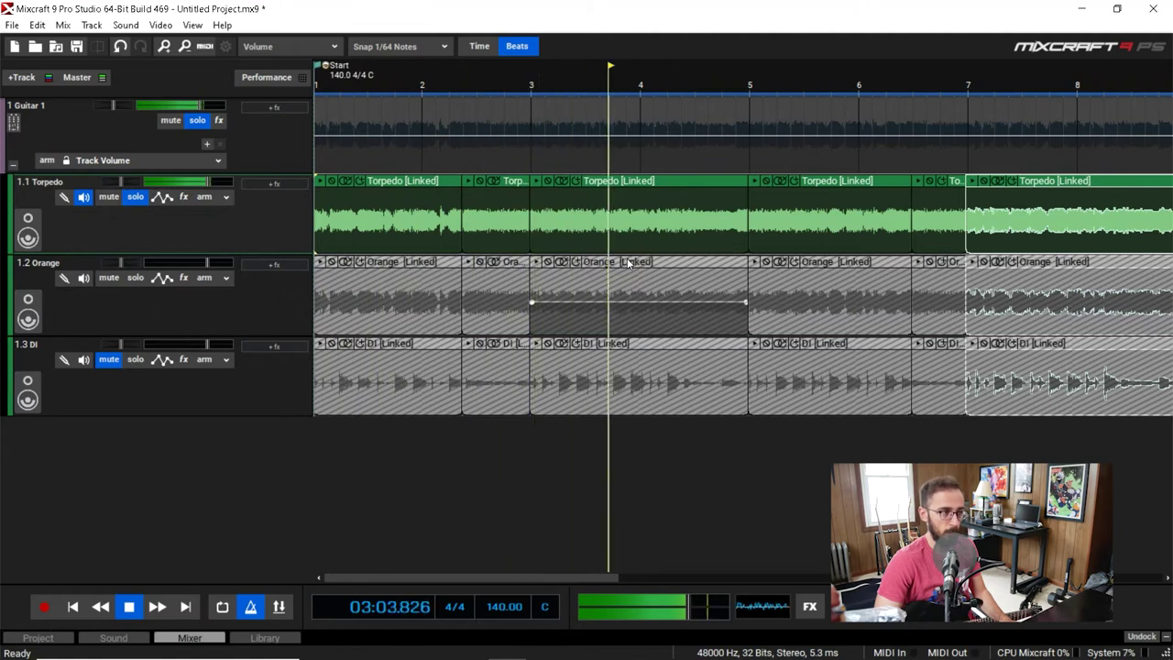
key("space")
left_click(136, 199)
Step: Solo the Orange track, play it from bar 1, and turn its solo off
left_click(143, 250)
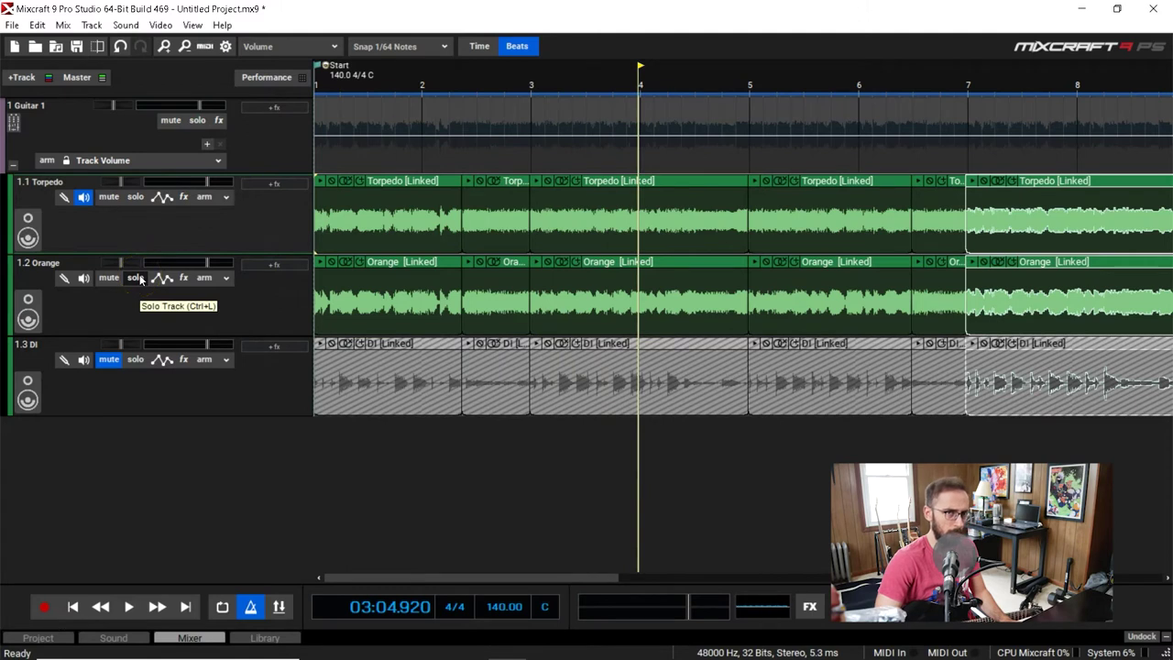
left_click(135, 277)
key("Home")
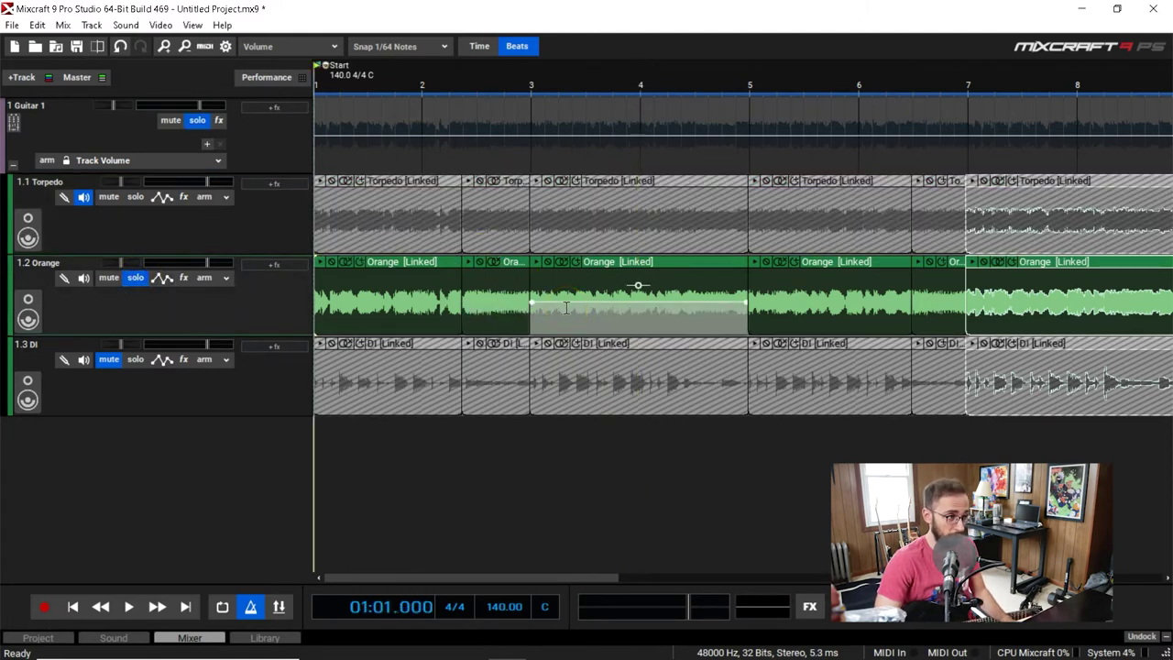
key("space")
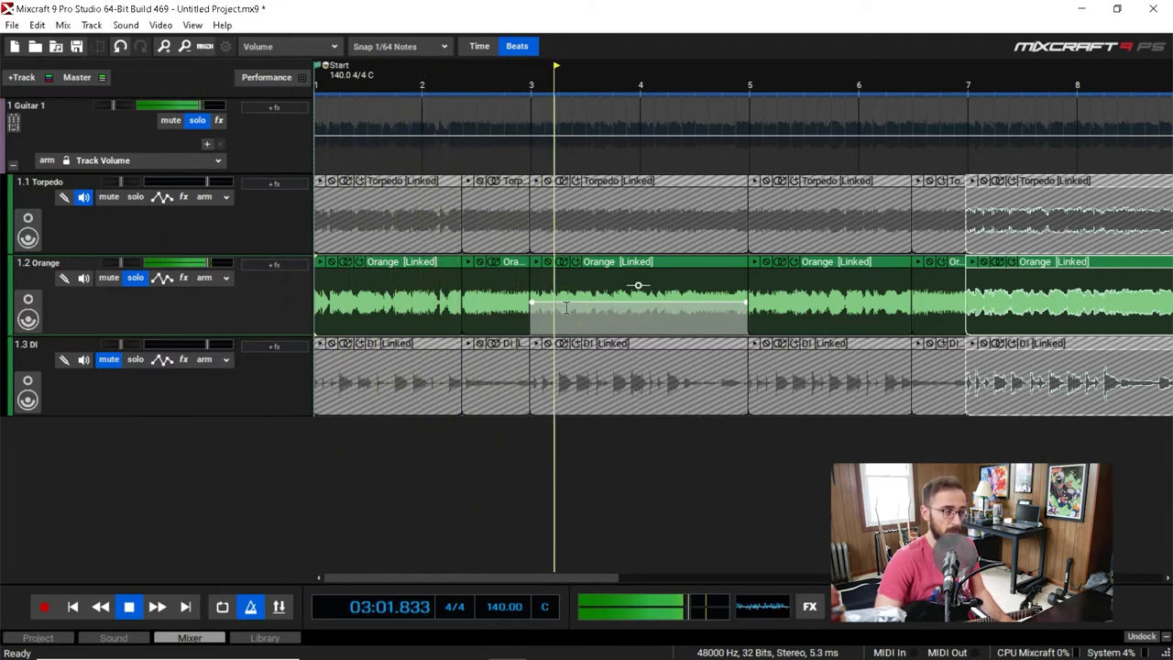
key("space")
left_click(125, 317)
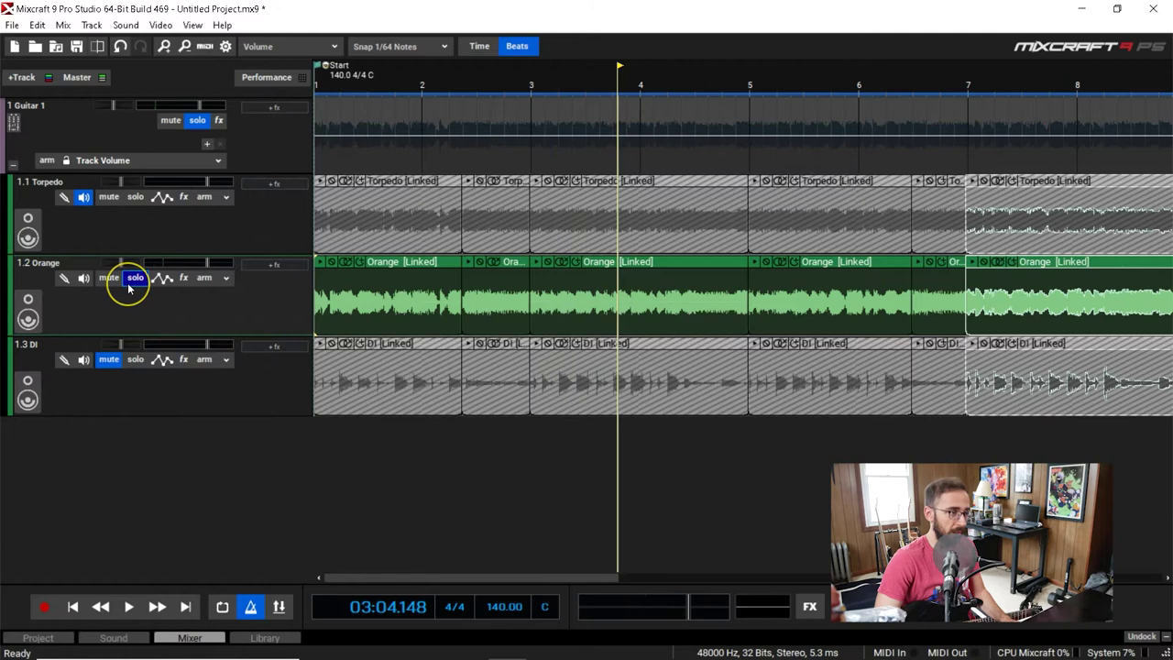
left_click(134, 278)
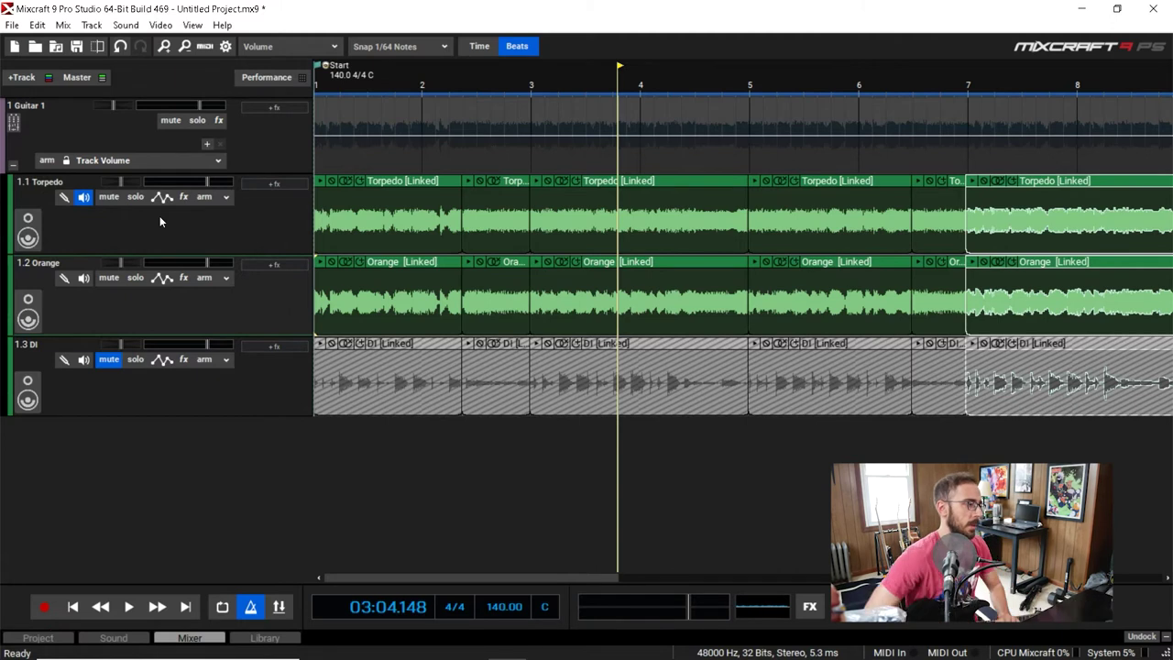
Step: Lower the Torpedo track volume to -3.3 dB and play the blend with Orange from bar 1
key("Home")
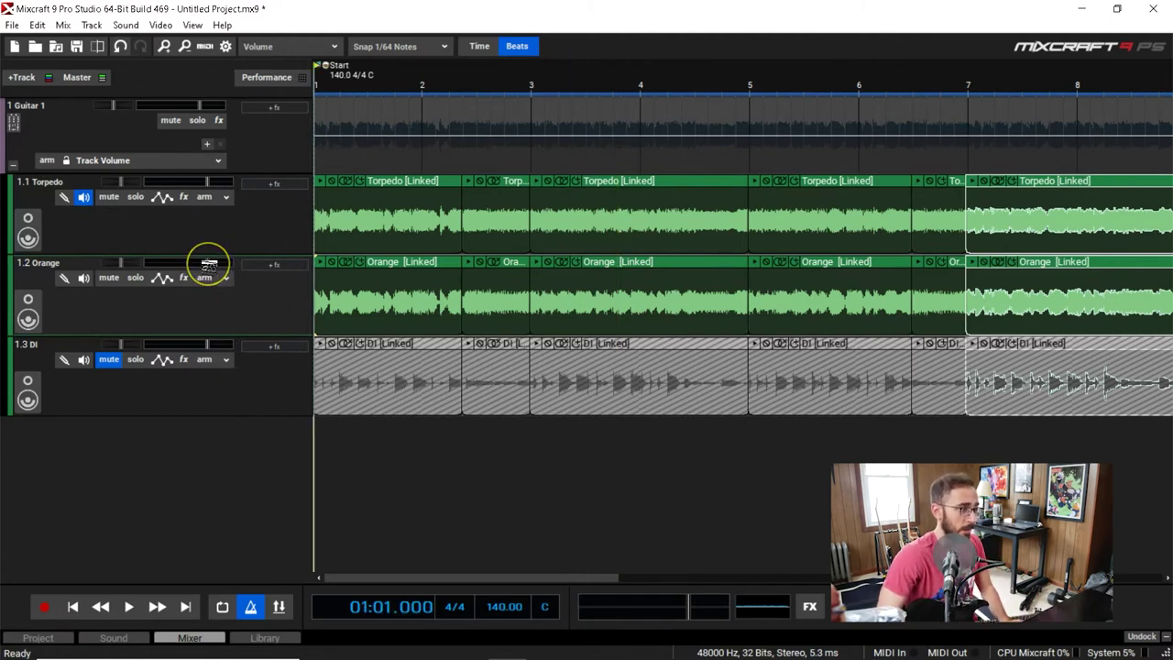
left_click_drag(209, 183, 210, 183)
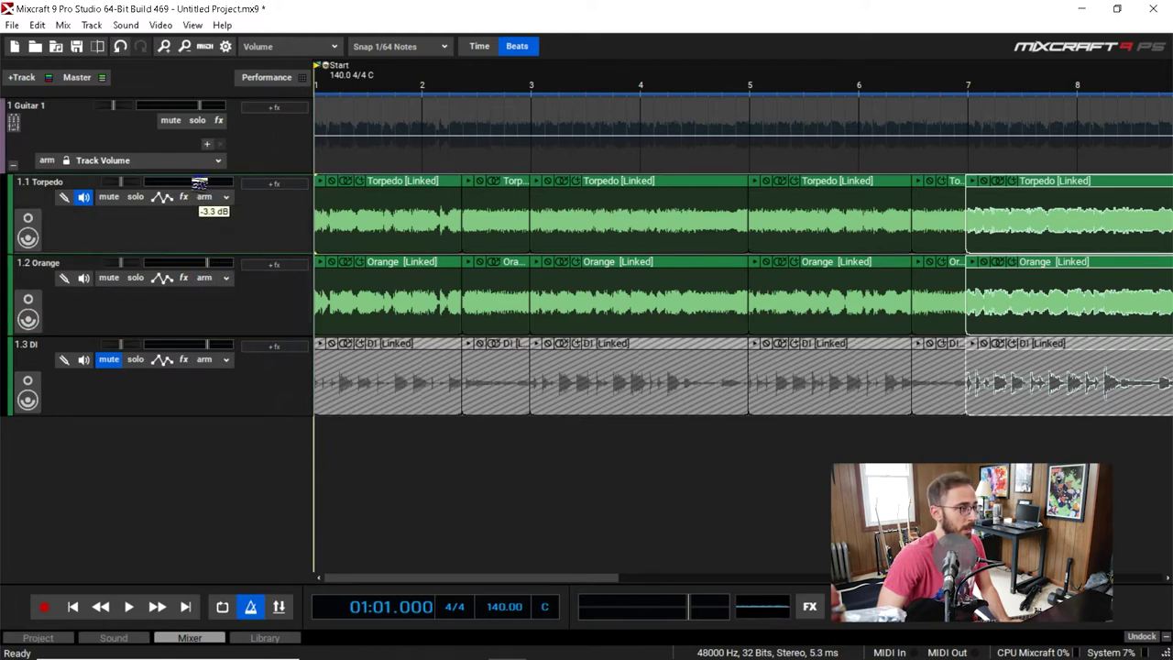
left_click(596, 93)
key("Home")
key("space")
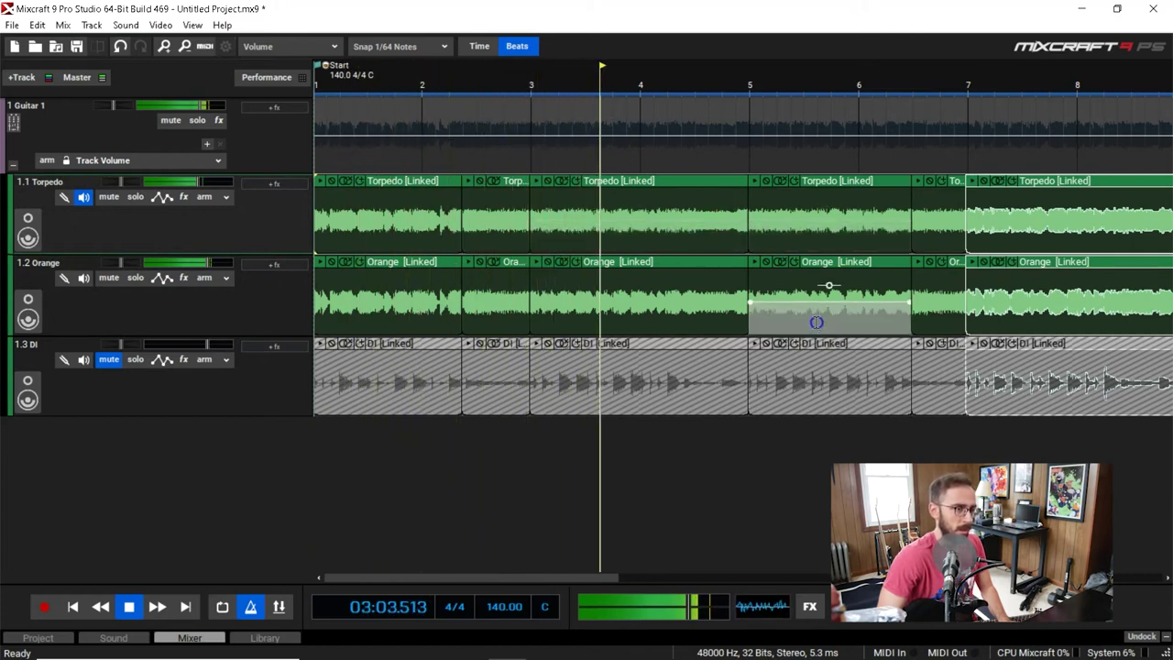
key("space")
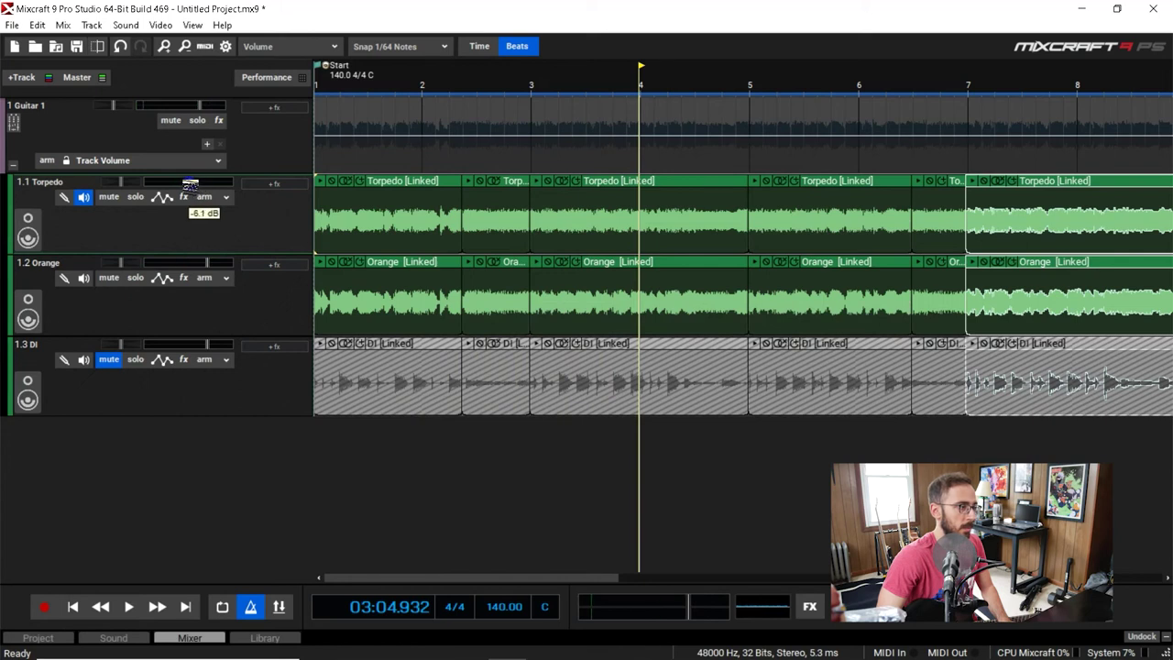
Step: Continue playback with the Torpedo volume lowered to -6.1 dB, and reset it to its default level
key("space")
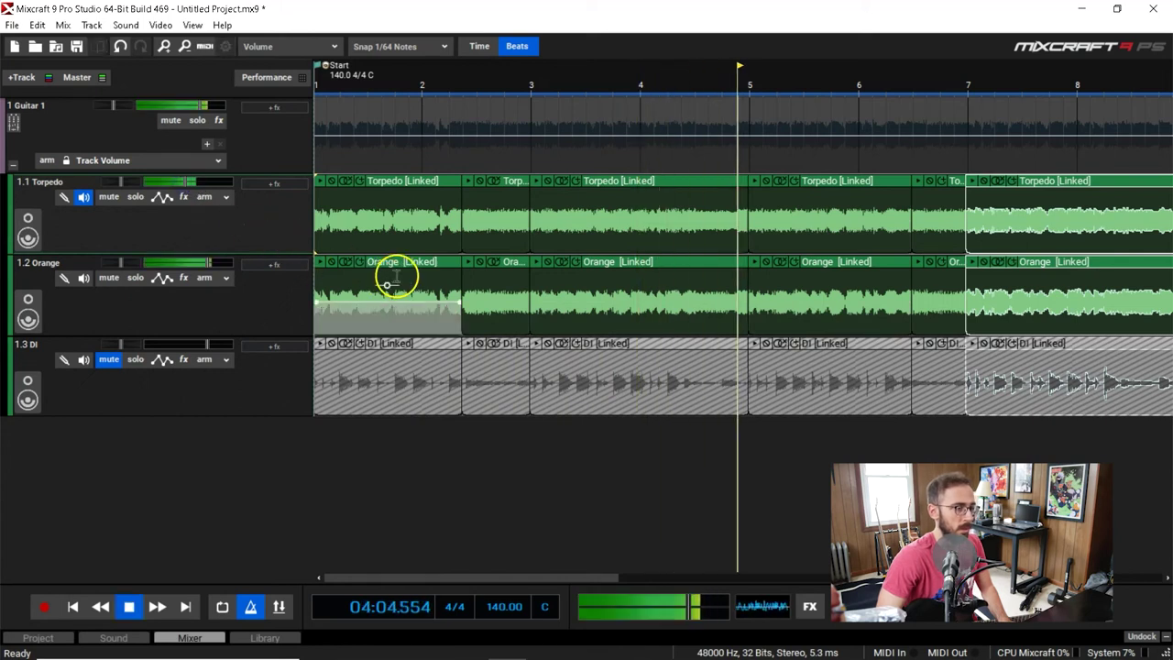
key("space")
scroll(777, 277, "down", 2)
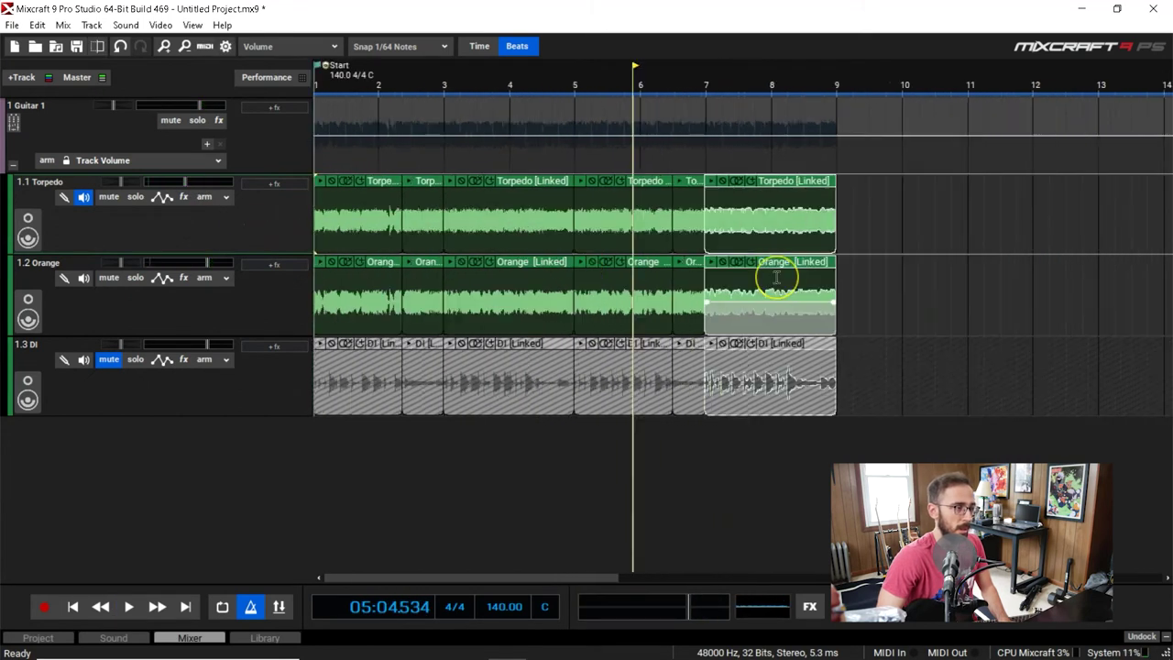
scroll(777, 278, "up", 1)
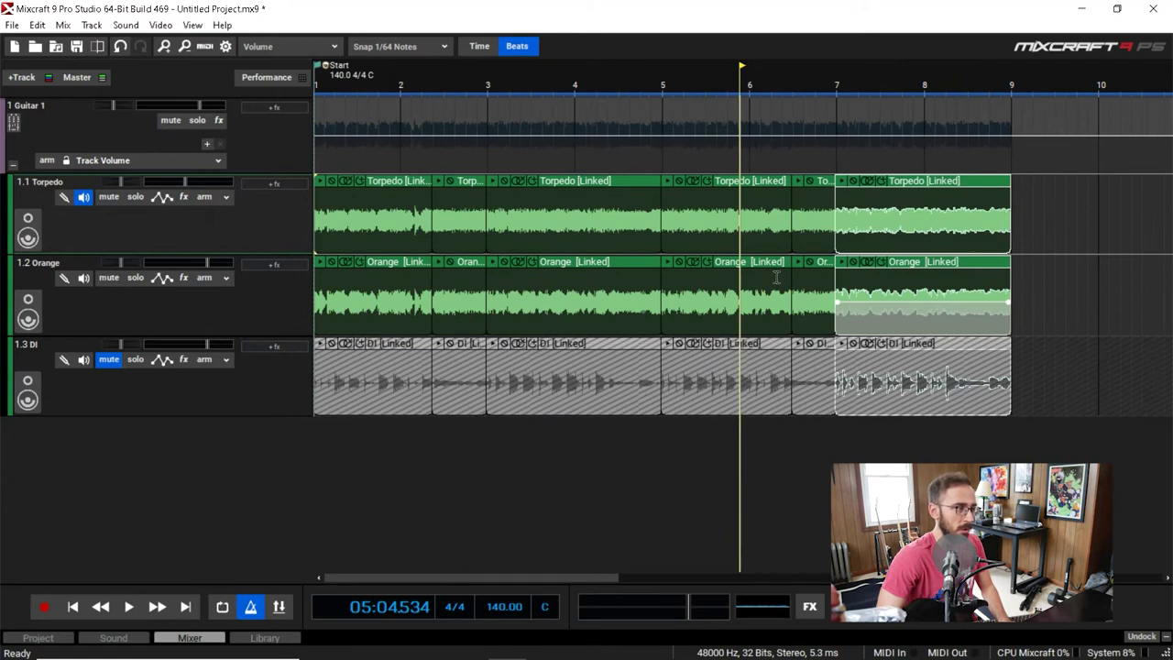
left_click(269, 210)
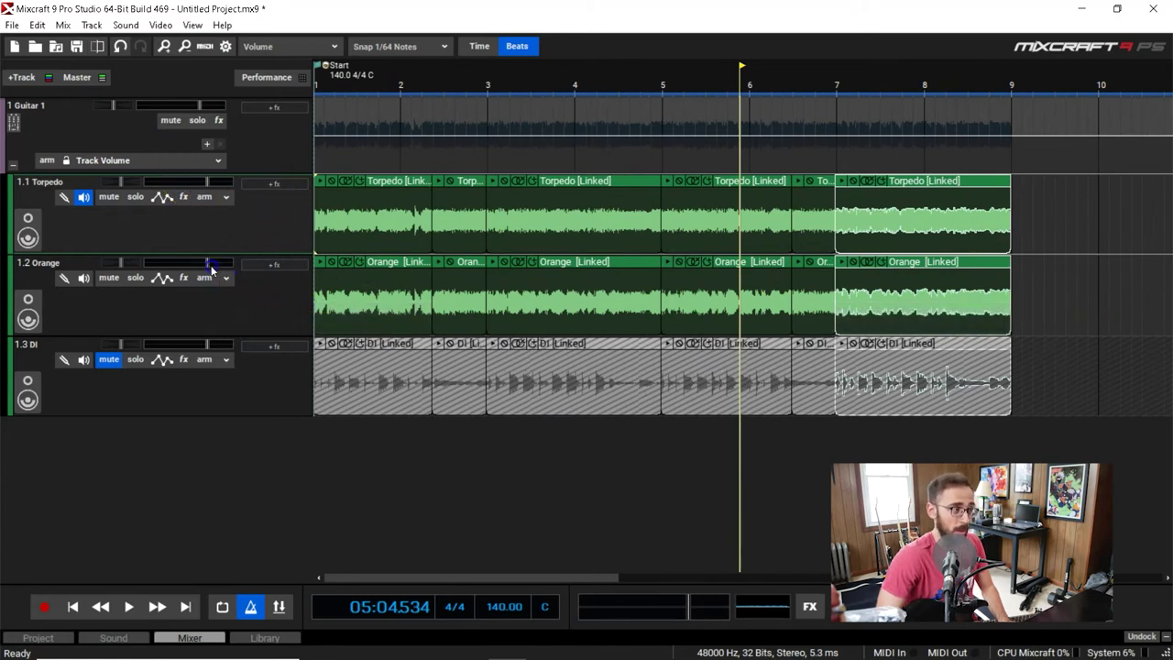
Step: Lower the Orange track volume slightly and play the blend with Torpedo from bar 1
left_click_drag(210, 266, 201, 265)
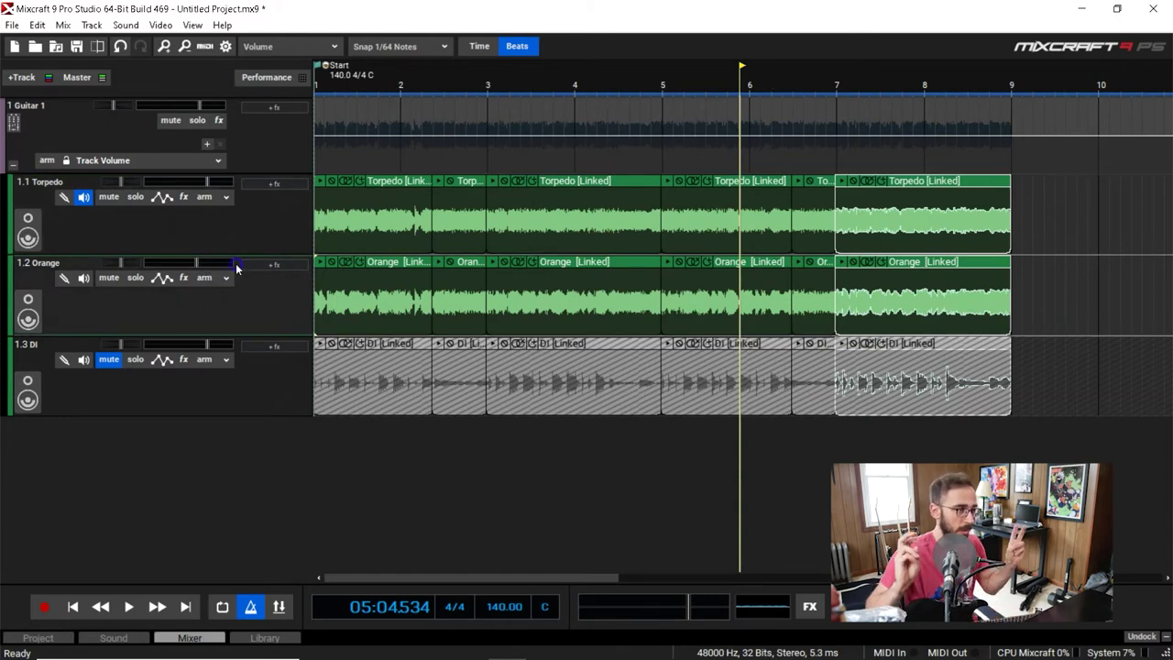
left_click(511, 44)
left_click(908, 88)
scroll(899, 110, "down", 2)
key("Home")
scroll(896, 125, "up", 2)
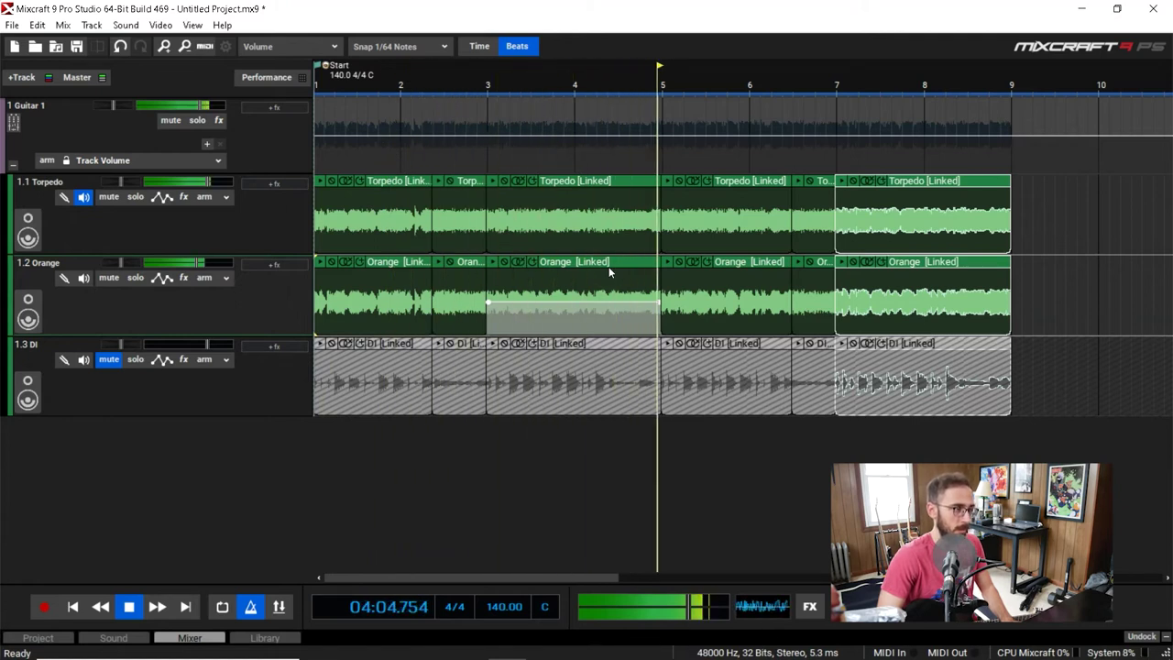
key("space")
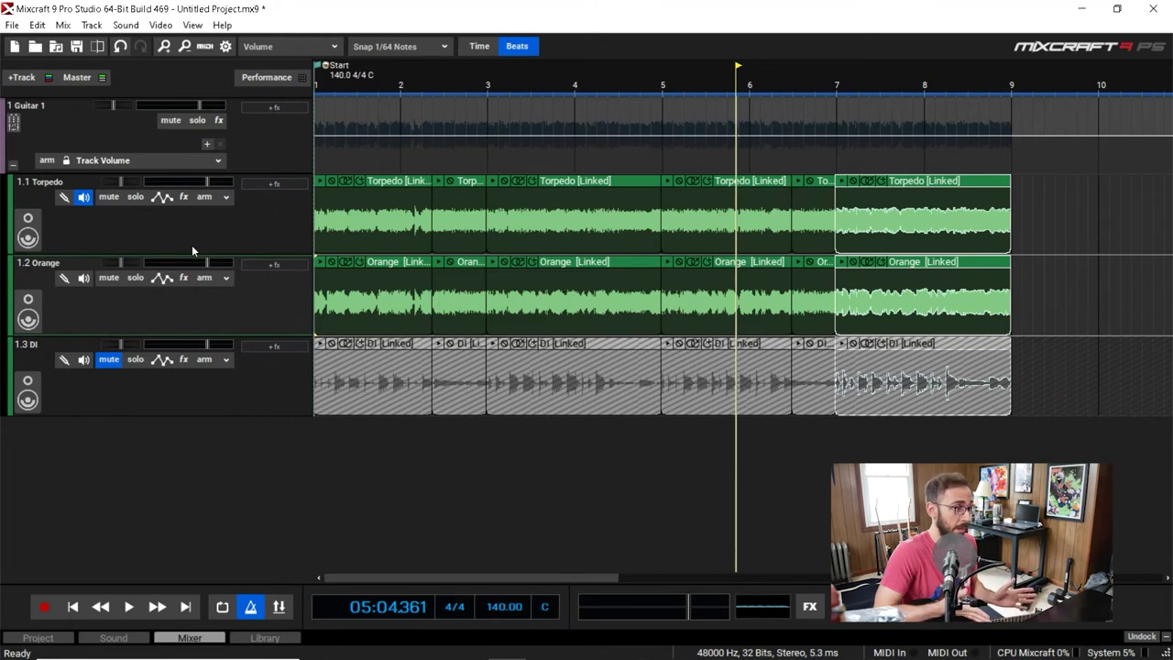
Step: Add the TB Parametric Equalizer effect to the Guitar 1 parent track
left_click(218, 121)
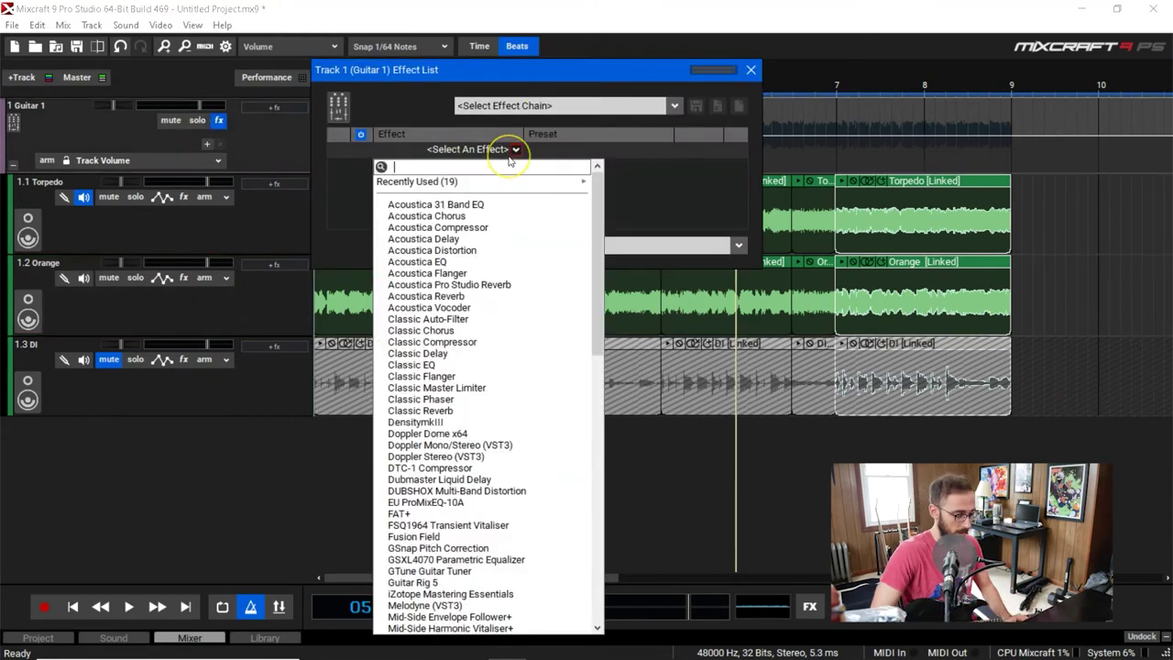
type("tb")
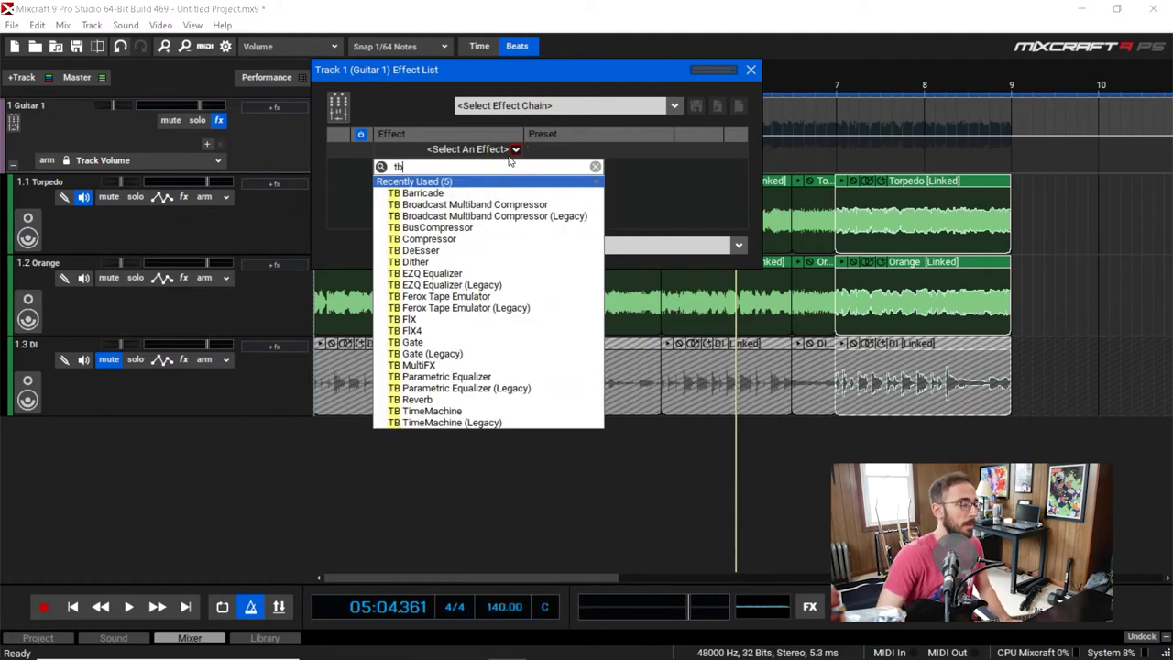
type(" pa")
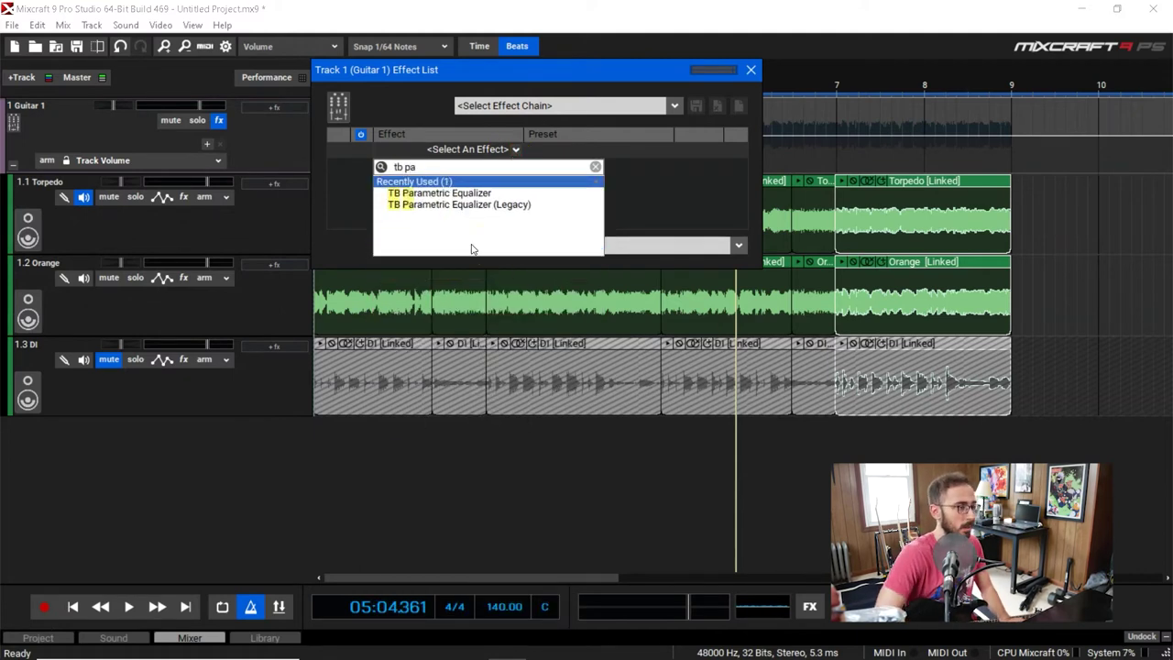
left_click(493, 194)
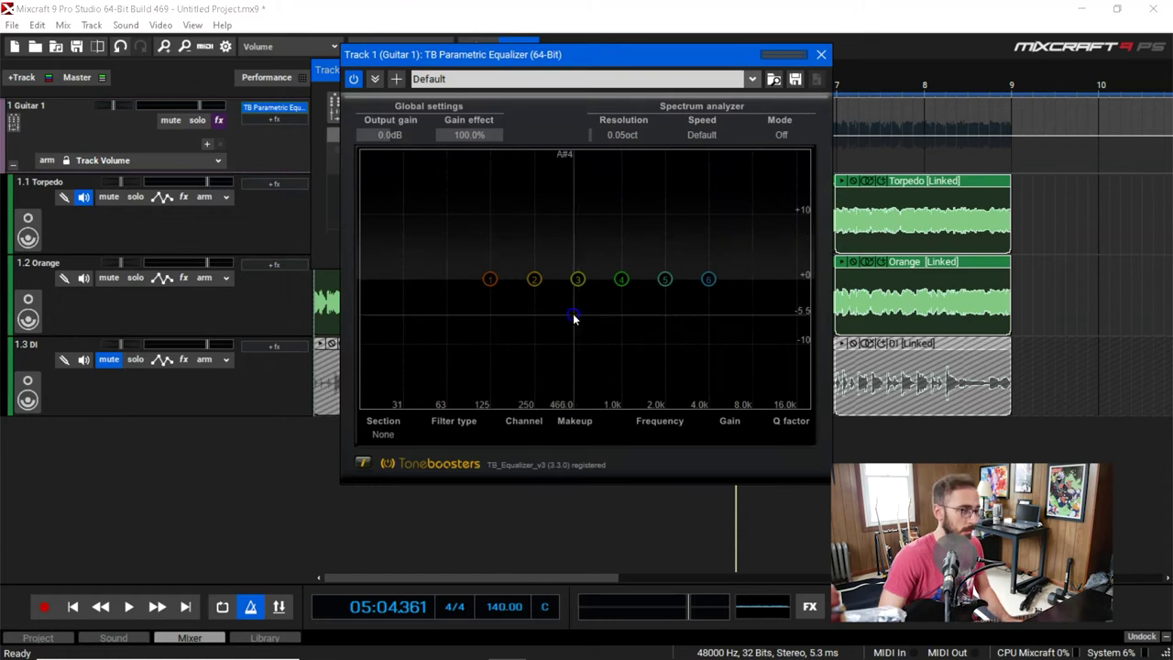
Step: Cut equalizer section 3 to -4.7 dB, move the plugin windows clear of the tracks, and play from bar 1
left_click_drag(578, 279, 578, 308)
left_click_drag(592, 52, 989, 112)
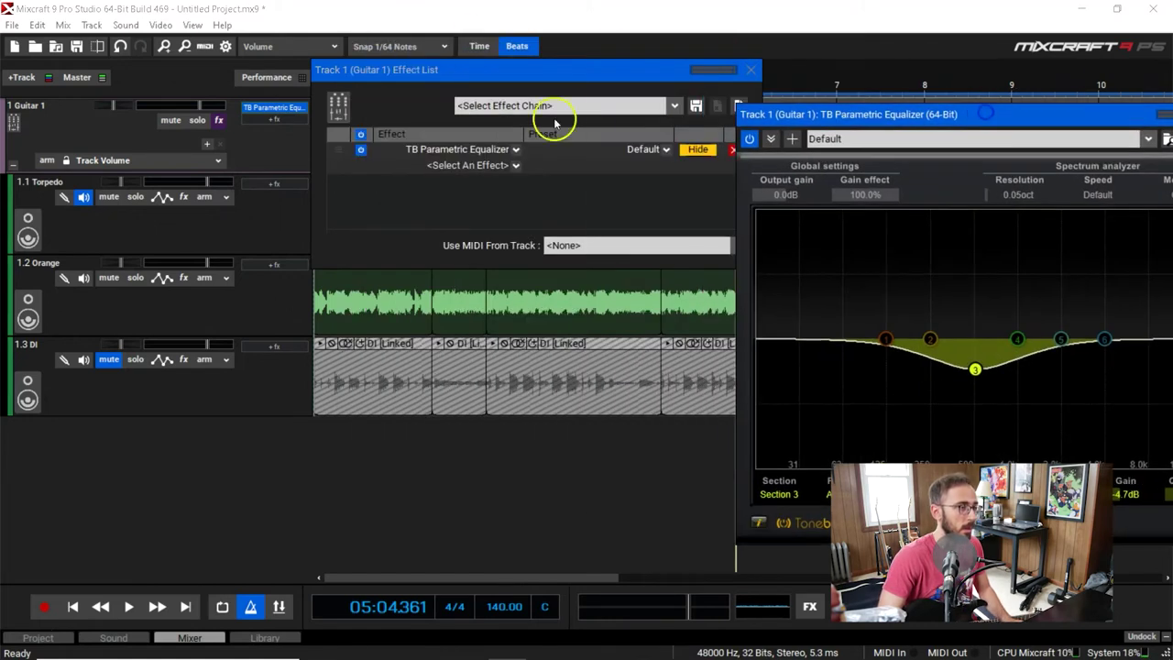
left_click_drag(579, 74, 374, 217)
left_click(545, 217)
left_click(549, 87)
key("Home")
key("space")
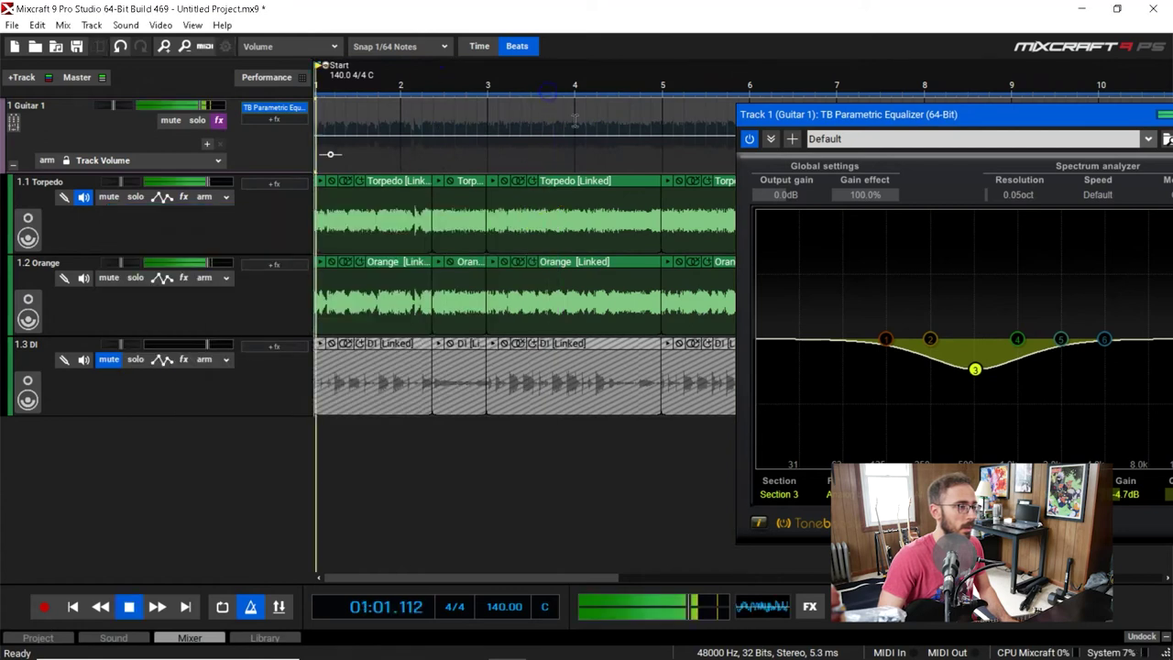
Step: Deepen the section 3 cut to -17.1 dB at 647 Hz during playback to hear it on both guitars
left_click_drag(962, 364, 979, 447)
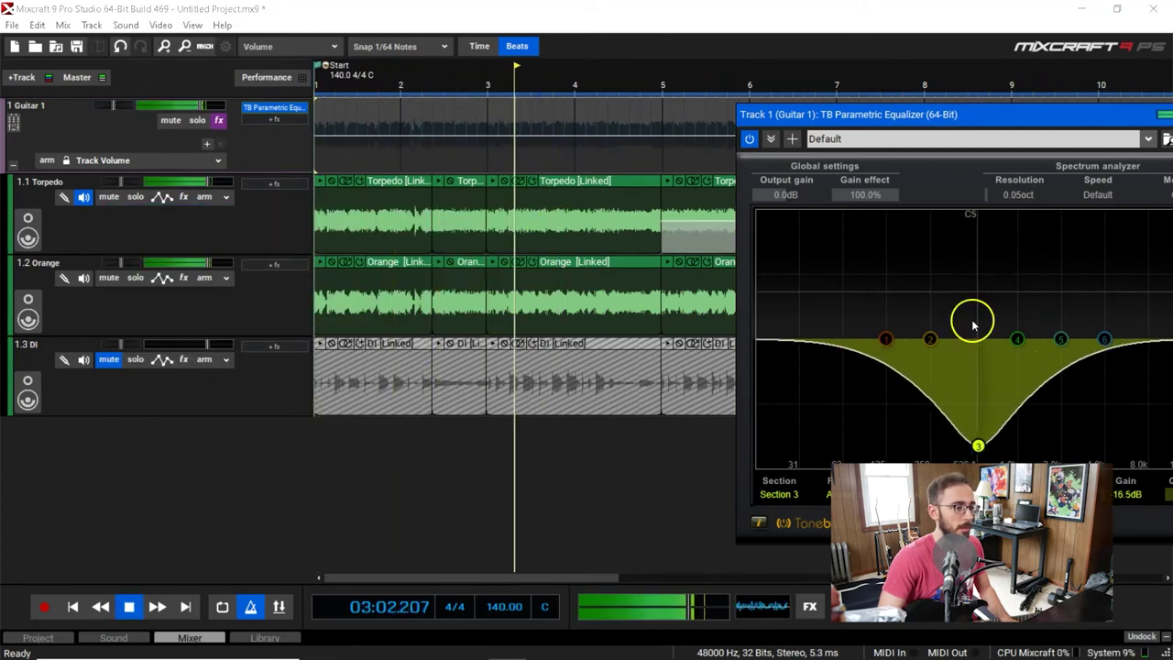
mouse_move(990, 455)
left_mouse_down()
mouse_move(979, 230)
mouse_move(990, 451)
left_mouse_up()
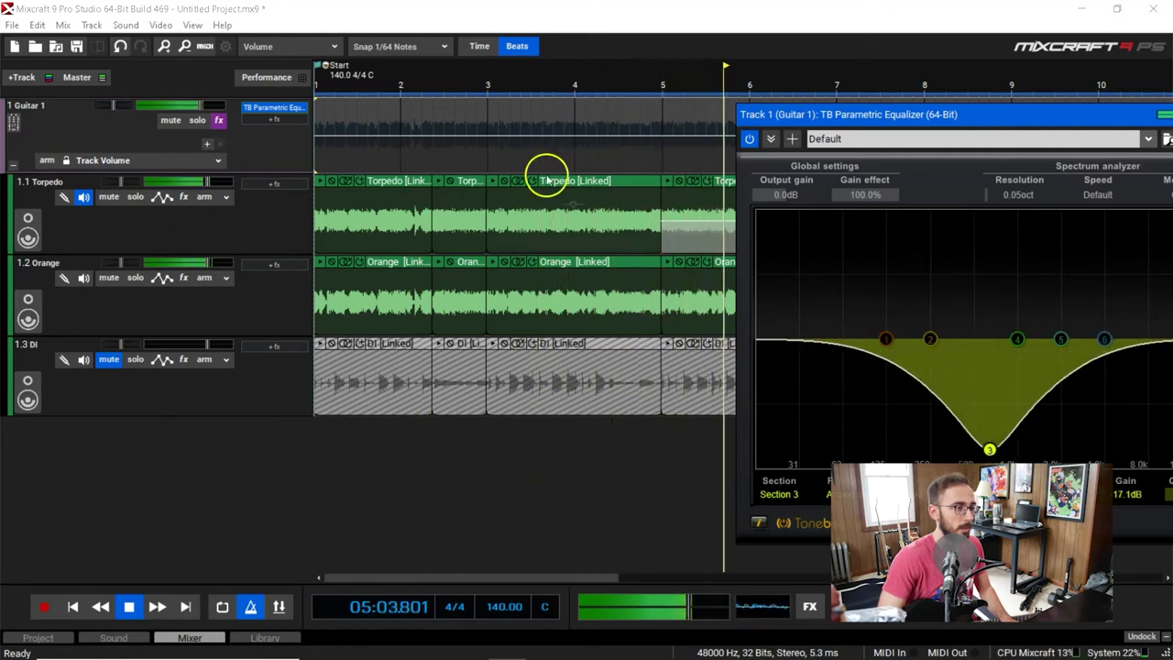
left_click(535, 83)
Step: Remove the TB Parametric Equalizer from the Guitar 1 track
left_click_drag(1013, 118, 700, 121)
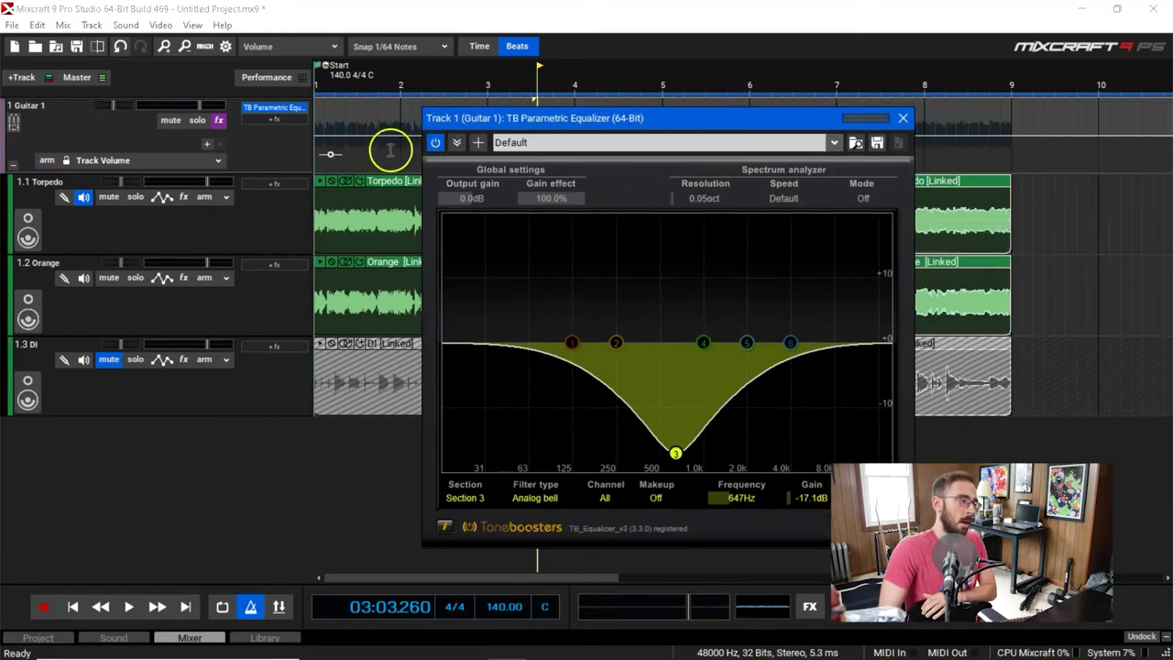
left_click(274, 108)
left_click(296, 140)
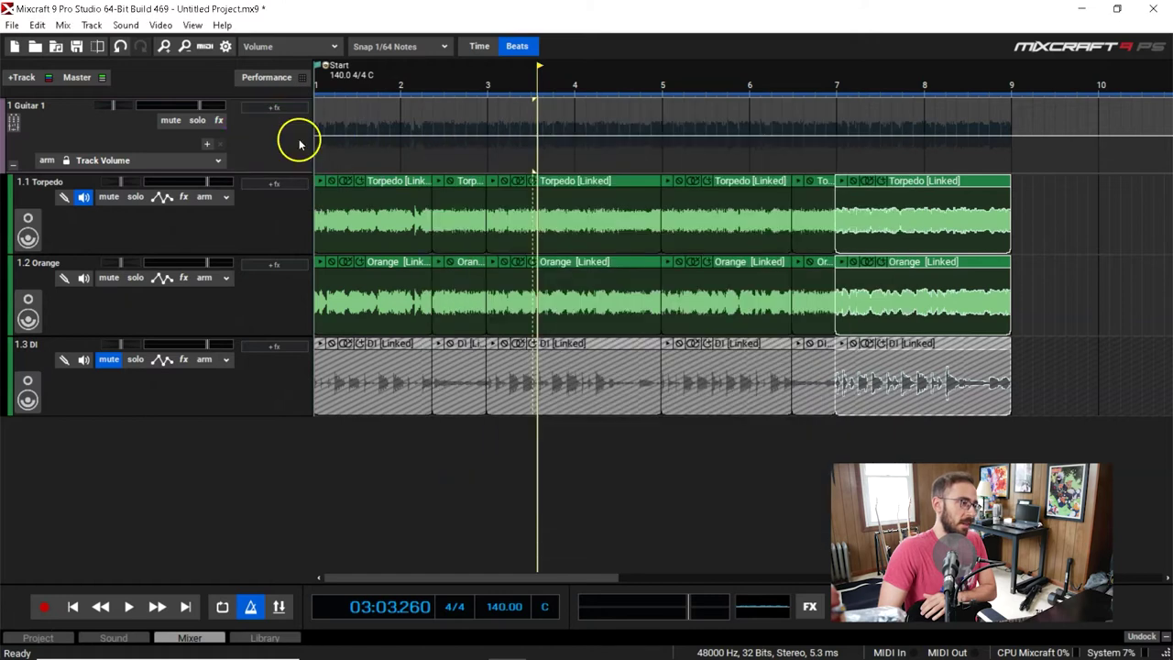
Step: Deselect the bar 7 clips and collapse the Guitar 1 track to hide its Torpedo, Orange and DI subtracks
left_click(750, 97)
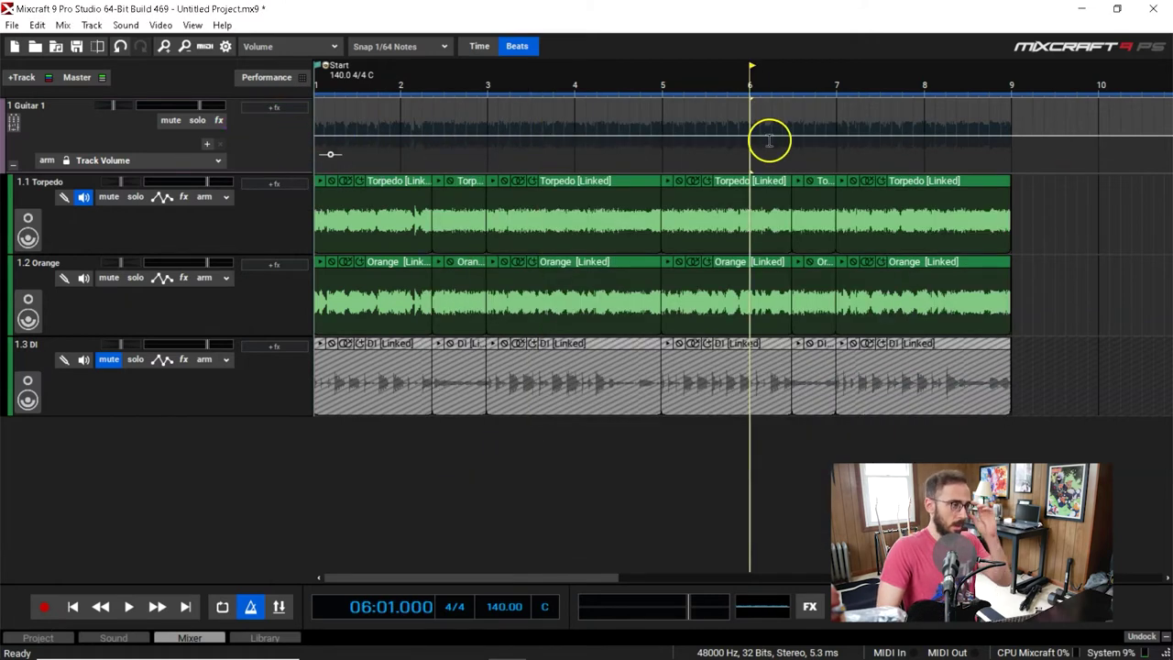
left_click(14, 167)
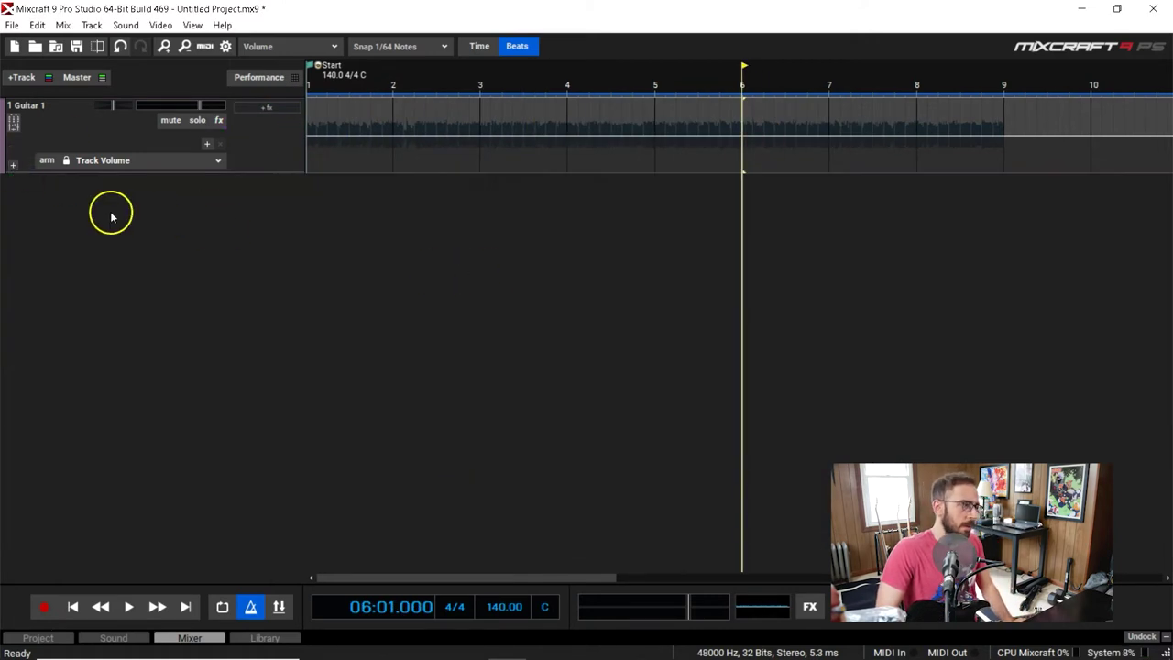
Step: Duplicate the Guitar 1 parent track together with its child tracks
right_click(89, 212)
left_click(22, 225)
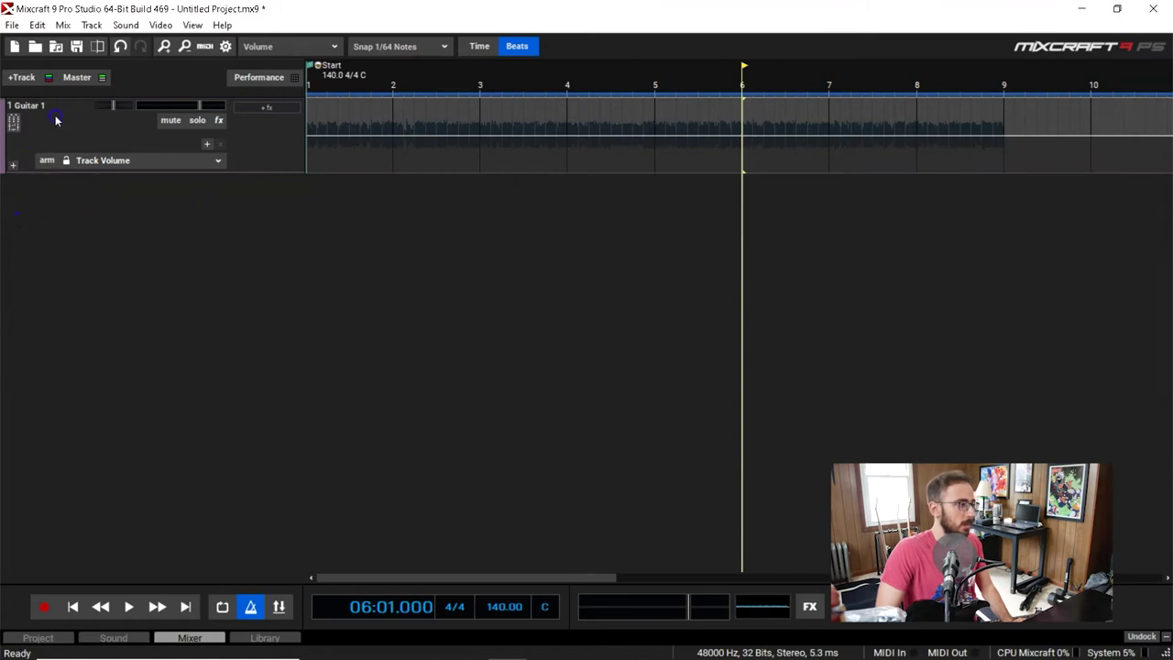
right_click(58, 119)
left_click(181, 260)
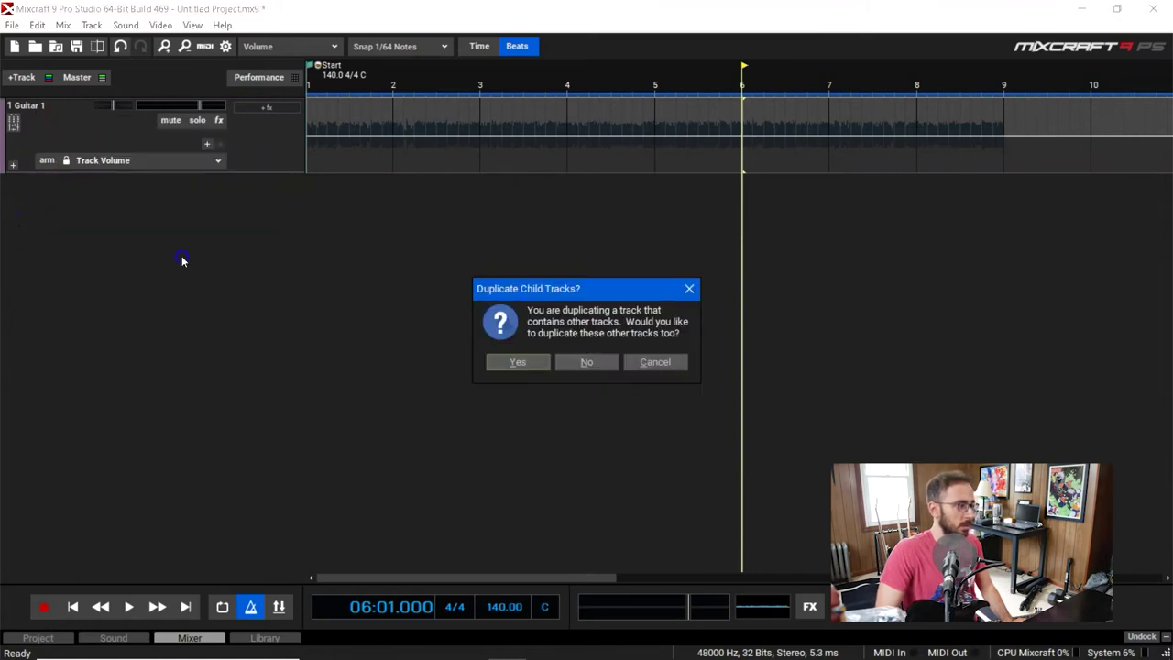
left_click(517, 363)
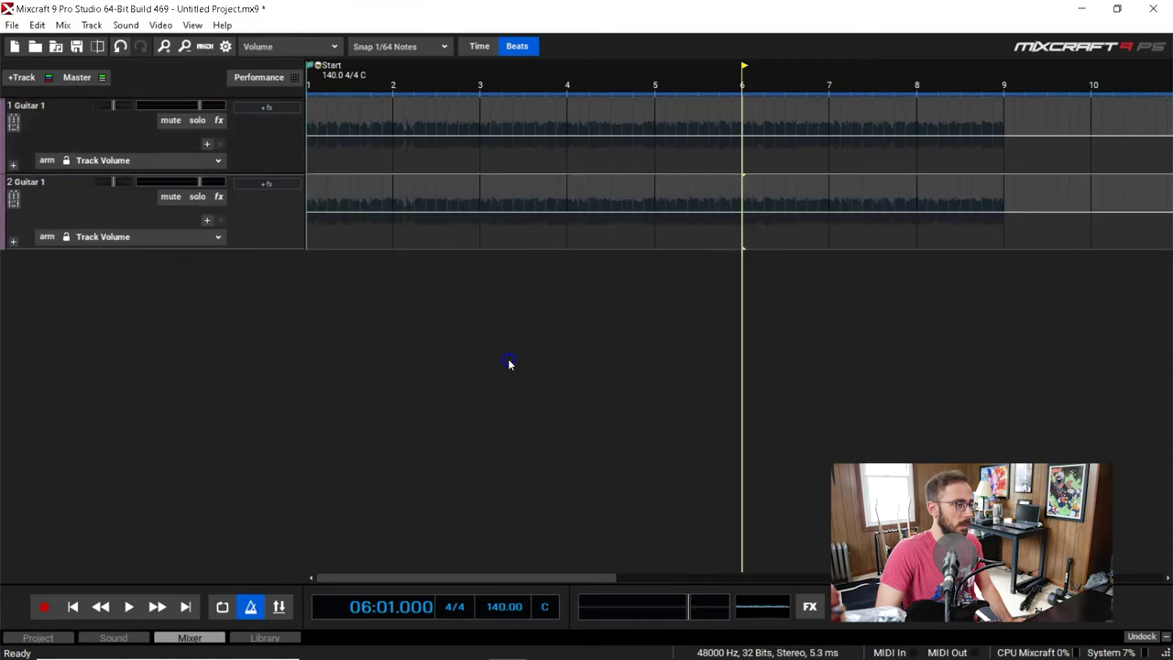
Step: Expand the duplicated guitar track and delete all Torpedo, Orange and DI clips in its subtracks
left_click(14, 241)
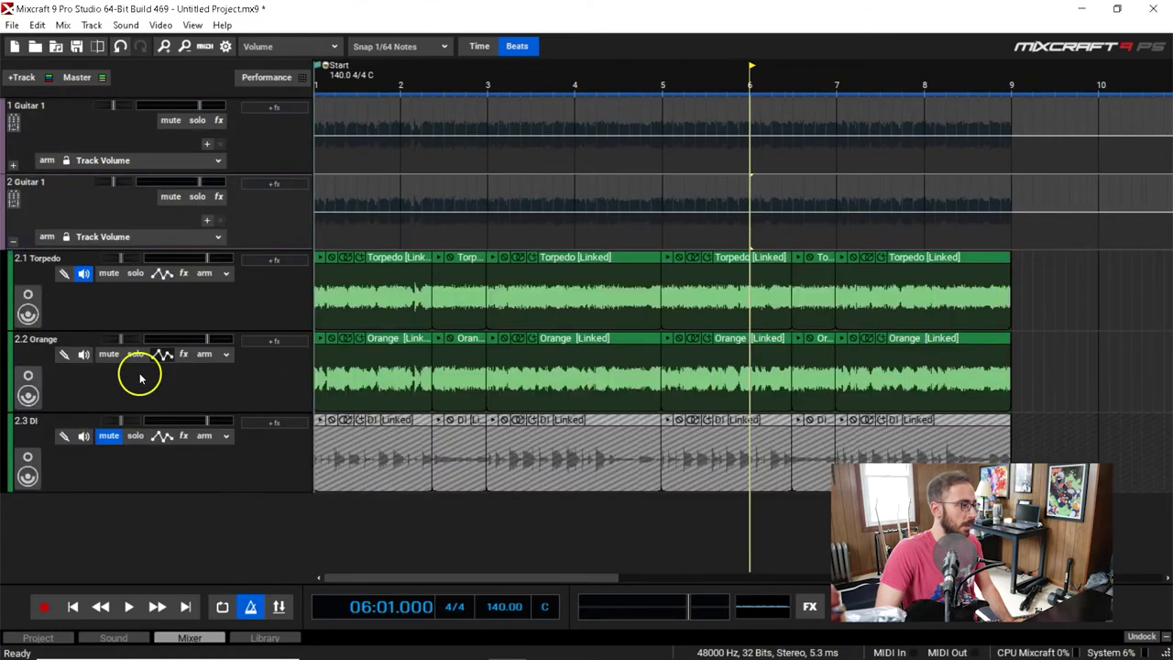
left_click_drag(1132, 466, 295, 303)
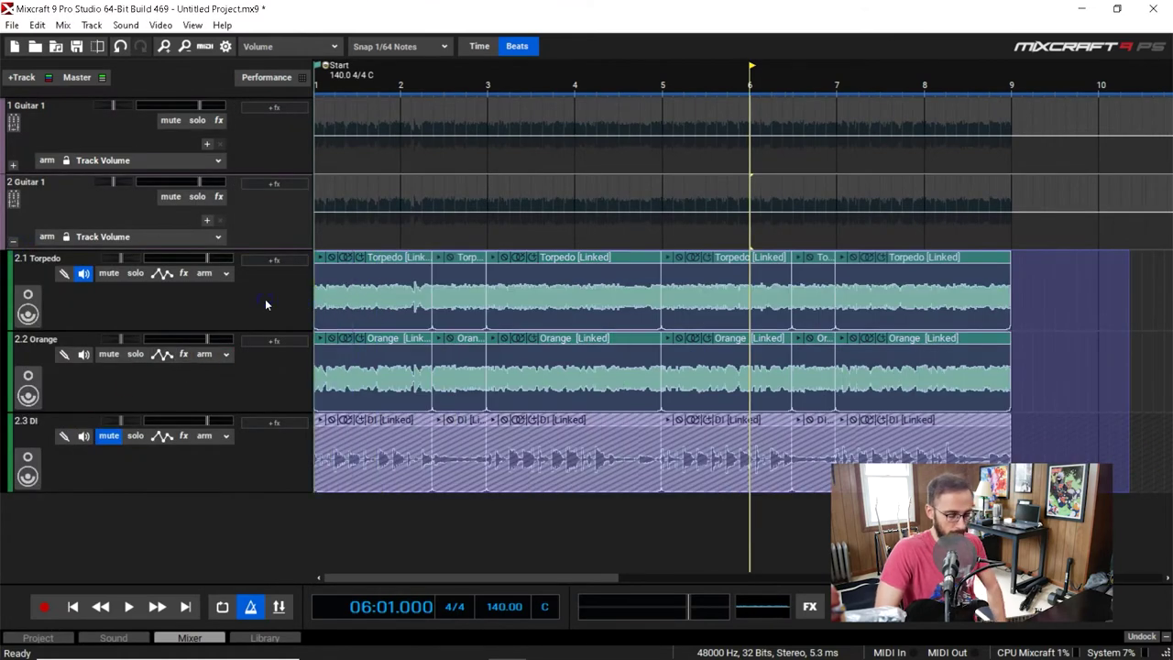
key("Delete")
Step: Arm the duplicate's Torpedo, Orange and DI subtracks for recording
left_click(210, 277)
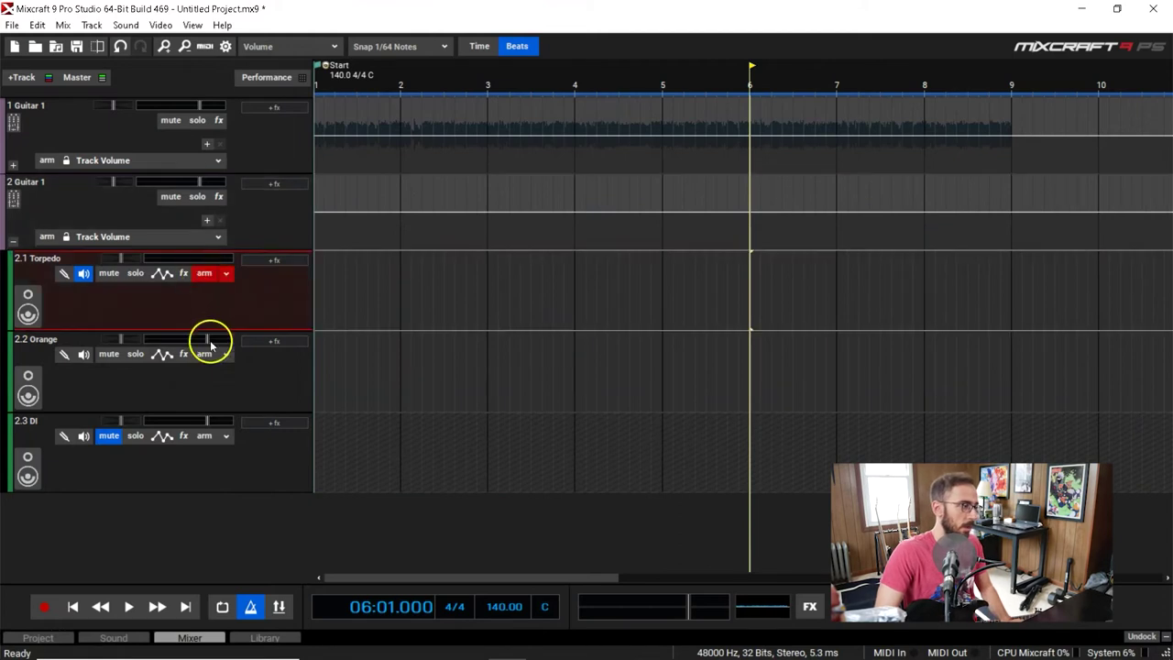
left_click(210, 355)
left_click(205, 435)
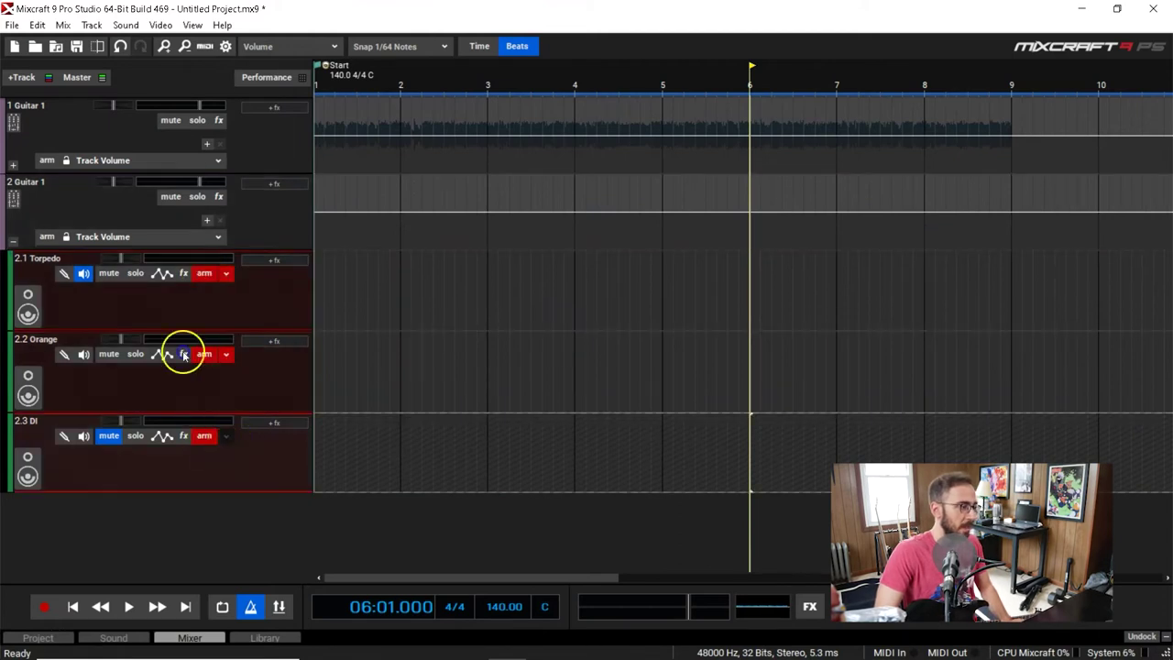
Step: Check the recording input assigned to each of the duplicate's DI, Orange and Torpedo subtracks without changing them
left_click(226, 436)
mouse_move(345, 527)
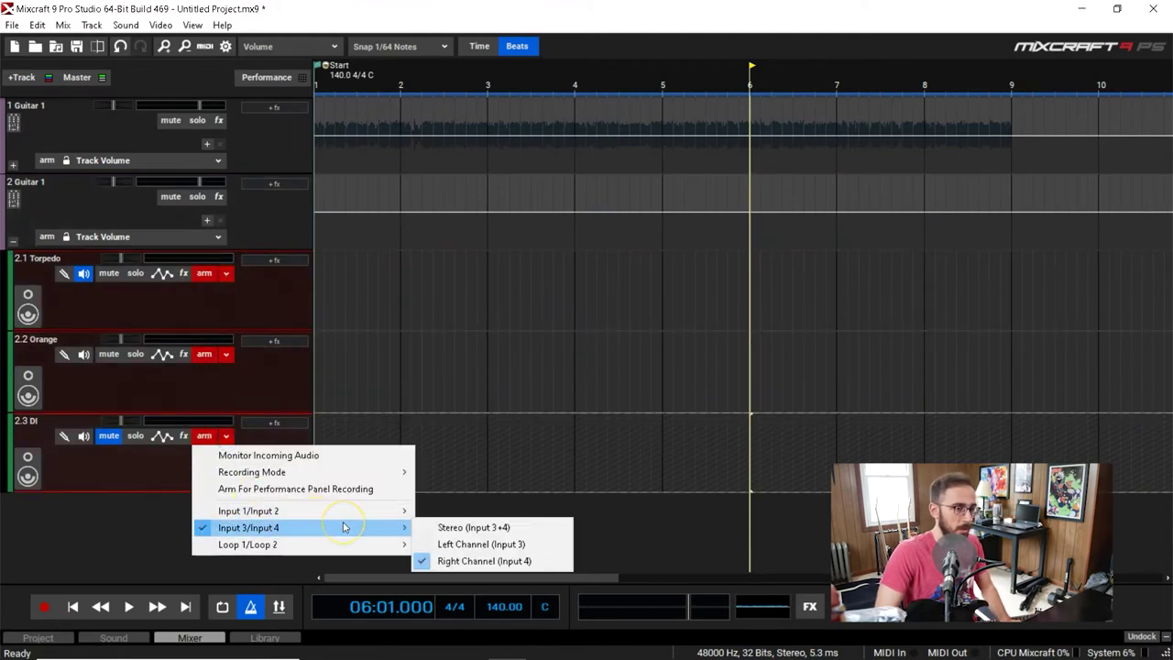
left_click(226, 353)
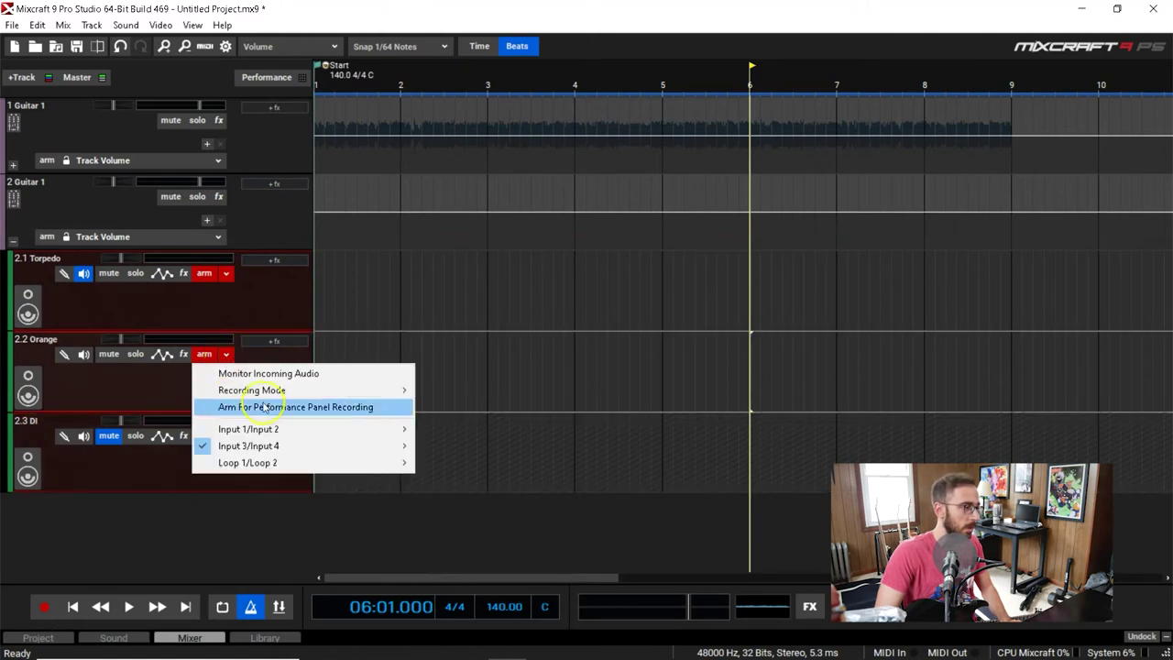
left_click(273, 548)
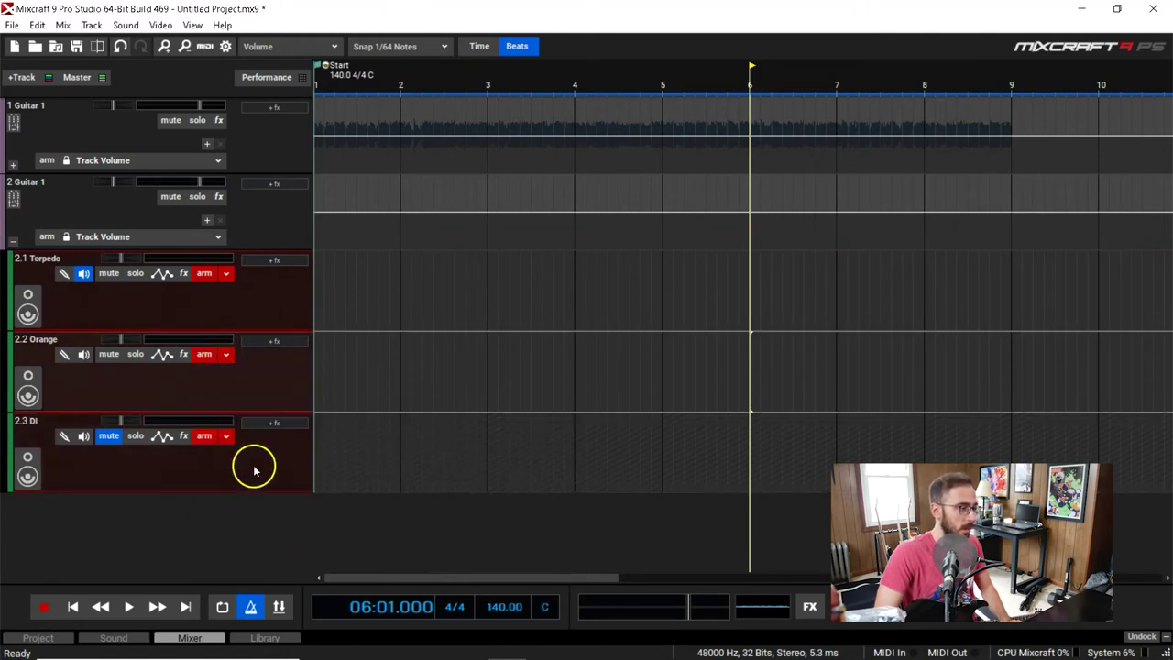
left_click(226, 273)
mouse_move(387, 348)
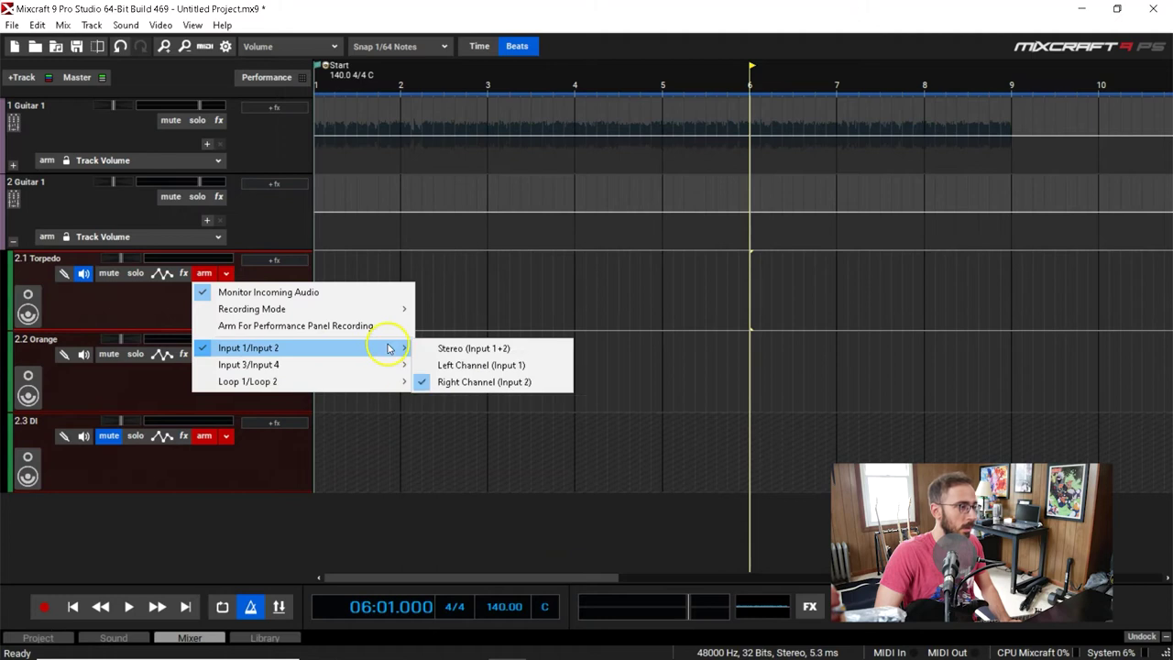
left_click(254, 491)
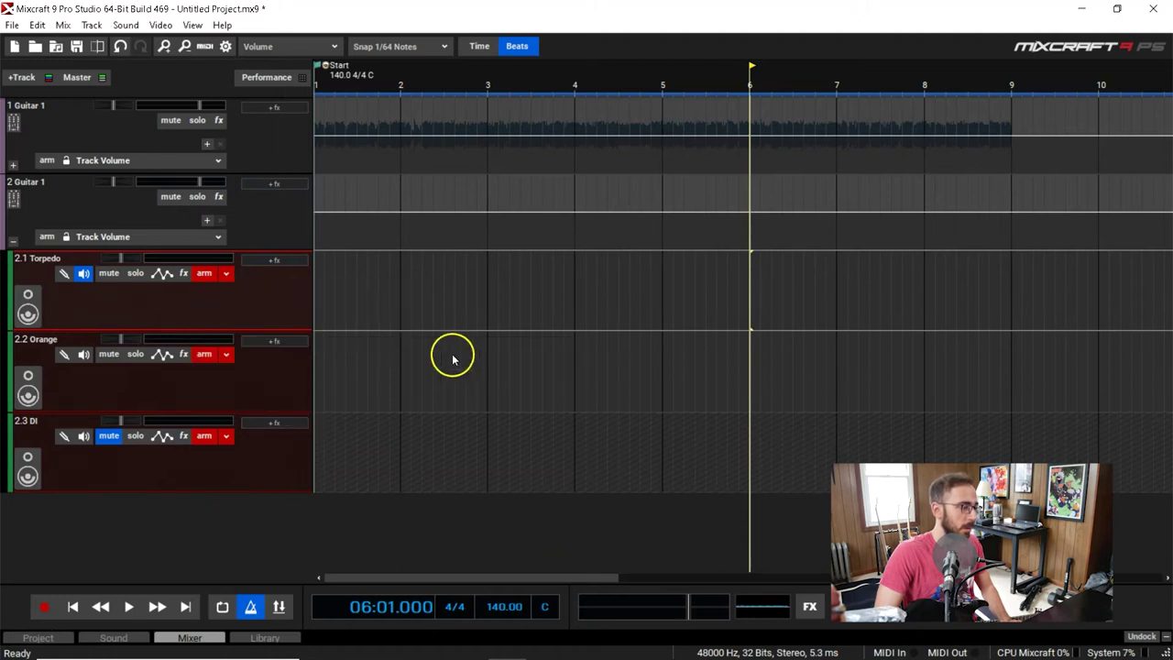
Step: Return to bar 1, mute the original Guitar 1 track, and rename the duplicated parent track as Guitar 2
left_click(540, 72)
left_click(404, 146)
left_click(169, 121)
left_click(50, 181)
double_click(42, 183)
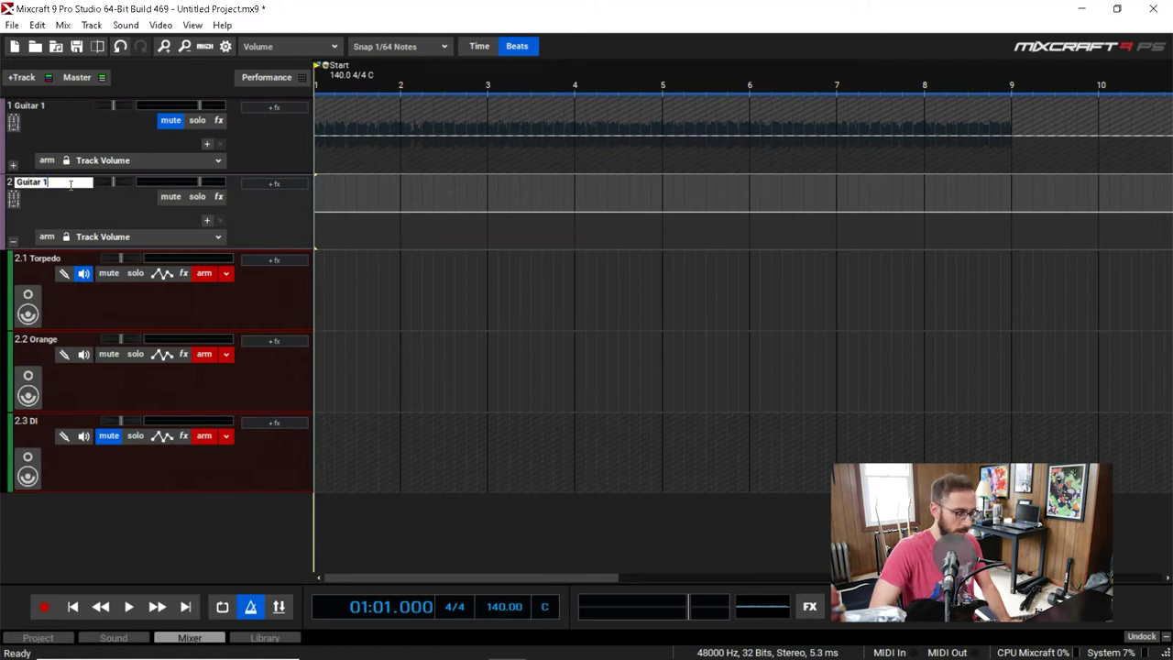
left_click(201, 553)
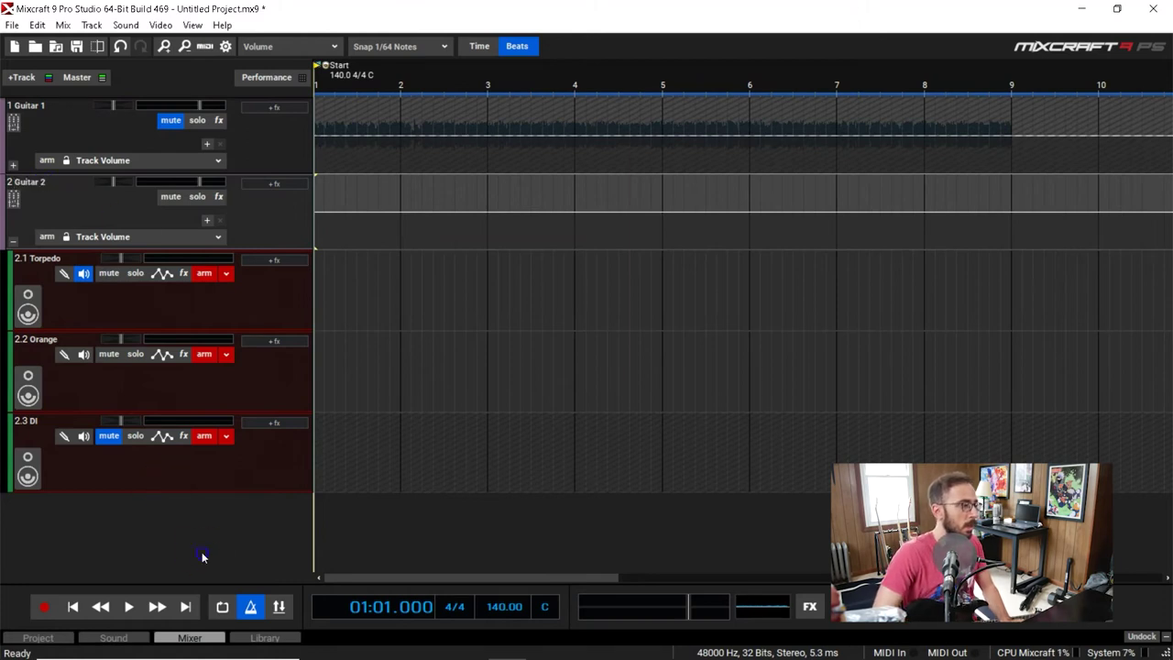
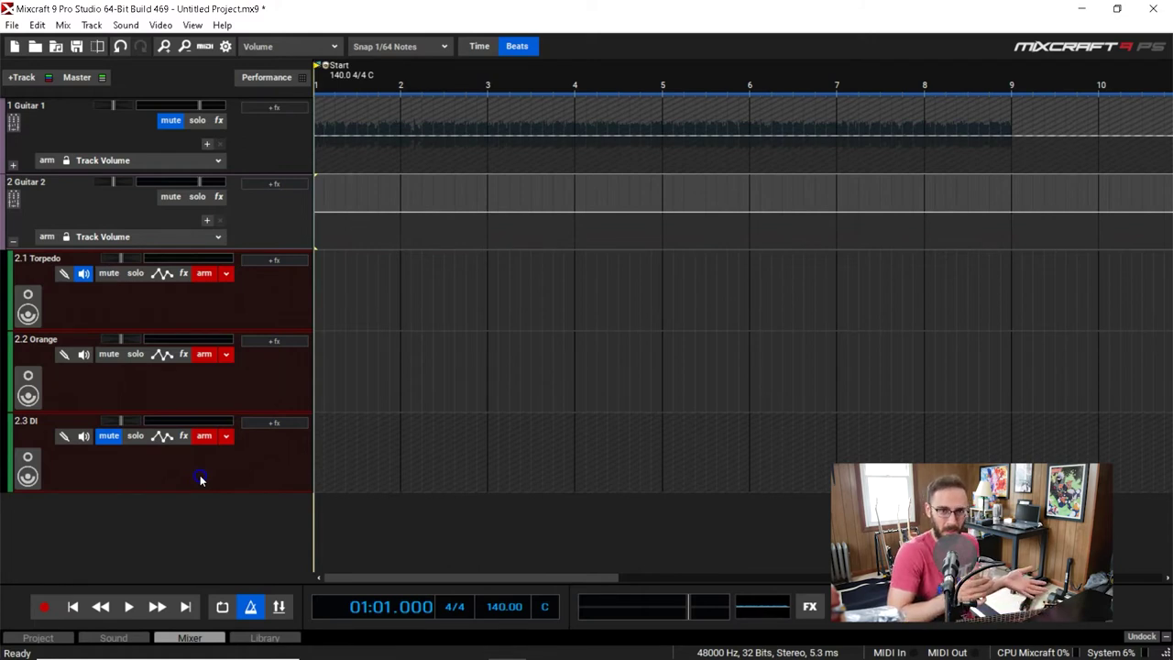
Step: Record a new eight-bar take from bar 1 on Guitar 2's Torpedo, Orange and DI subtracks, stopping just after bar 9 begins
left_click(577, 95)
key("Home")
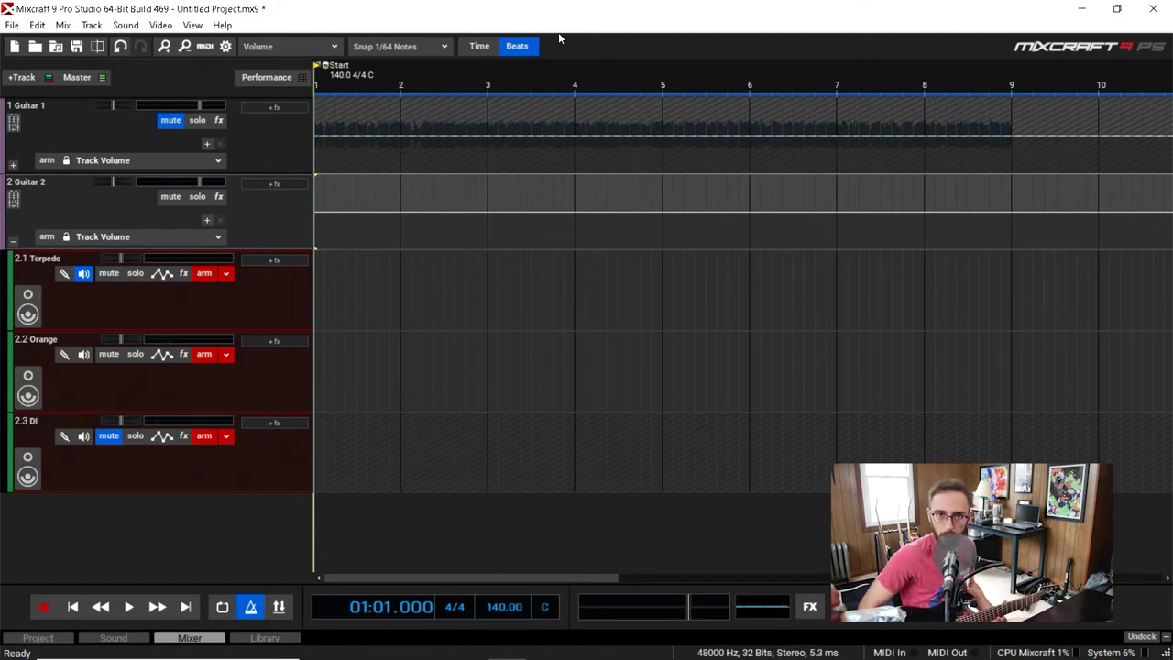
left_click(83, 203)
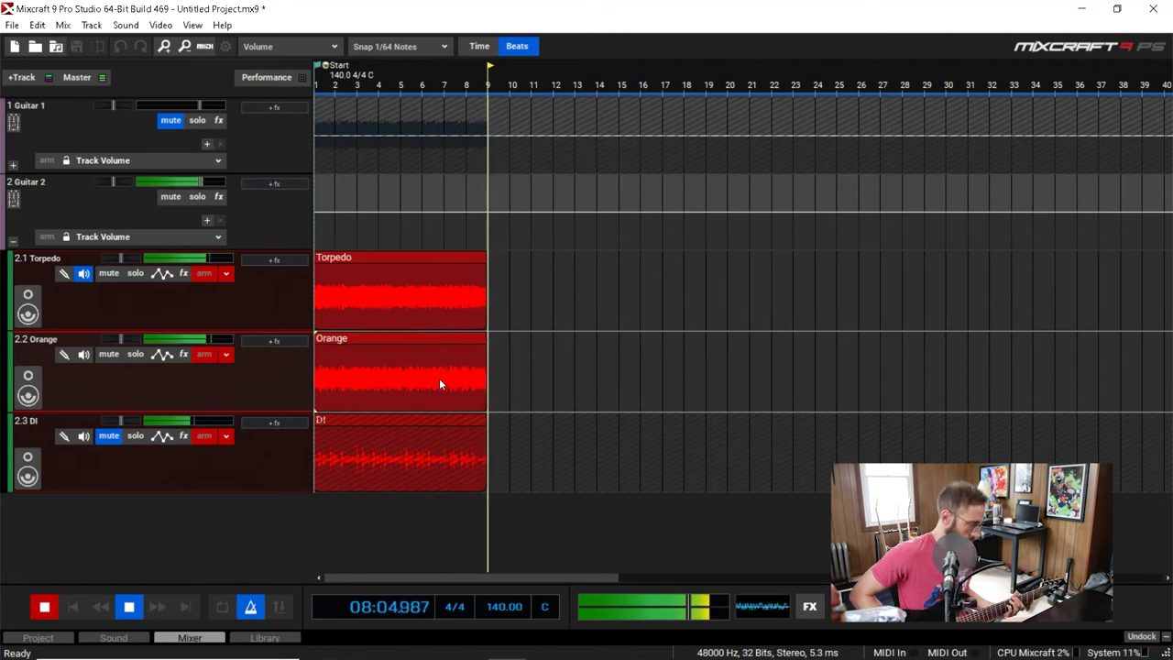
key("space")
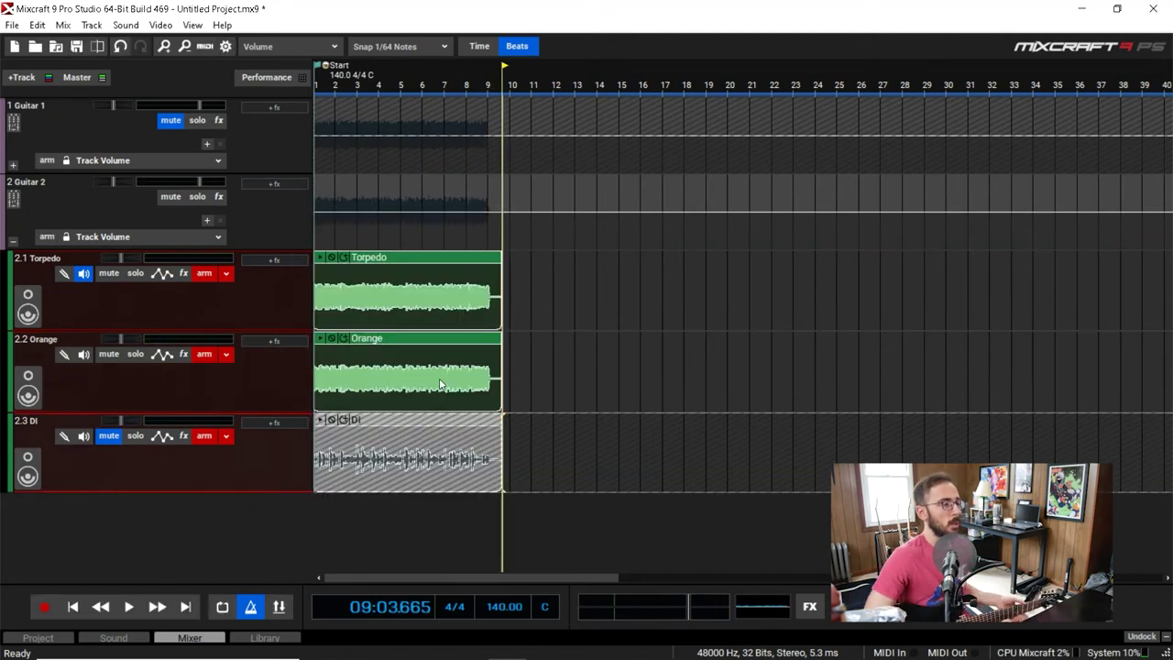
Step: Play the new Guitar 2 take from bar 1 and set the snap to 1/8 Triplets during playback
key("Home")
scroll(577, 267, "up", 3)
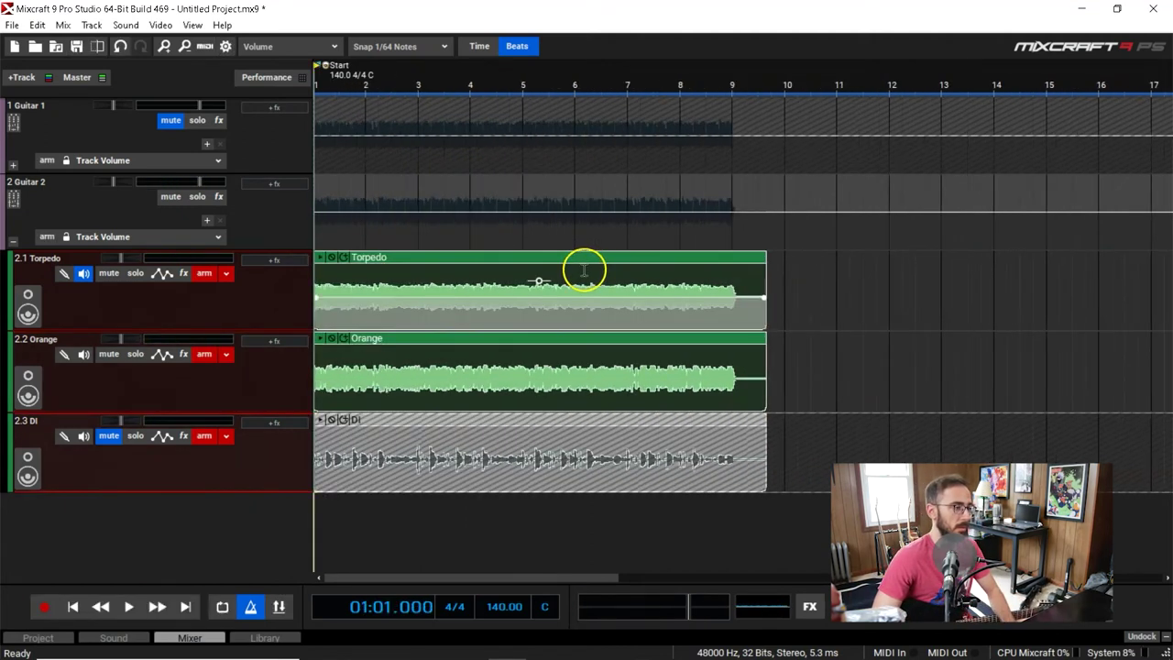
scroll(583, 269, "up", 3)
key("space")
scroll(547, 449, "down", 1)
scroll(543, 463, "up", 3)
scroll(553, 461, "down", 1)
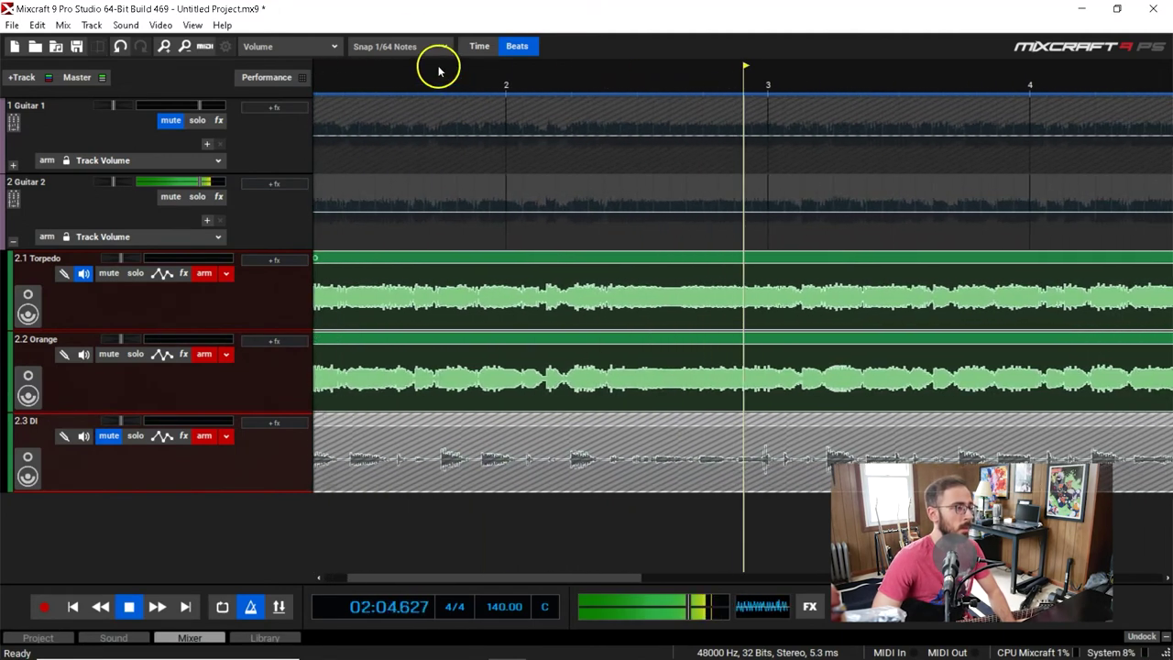
left_click(440, 46)
left_click(403, 303)
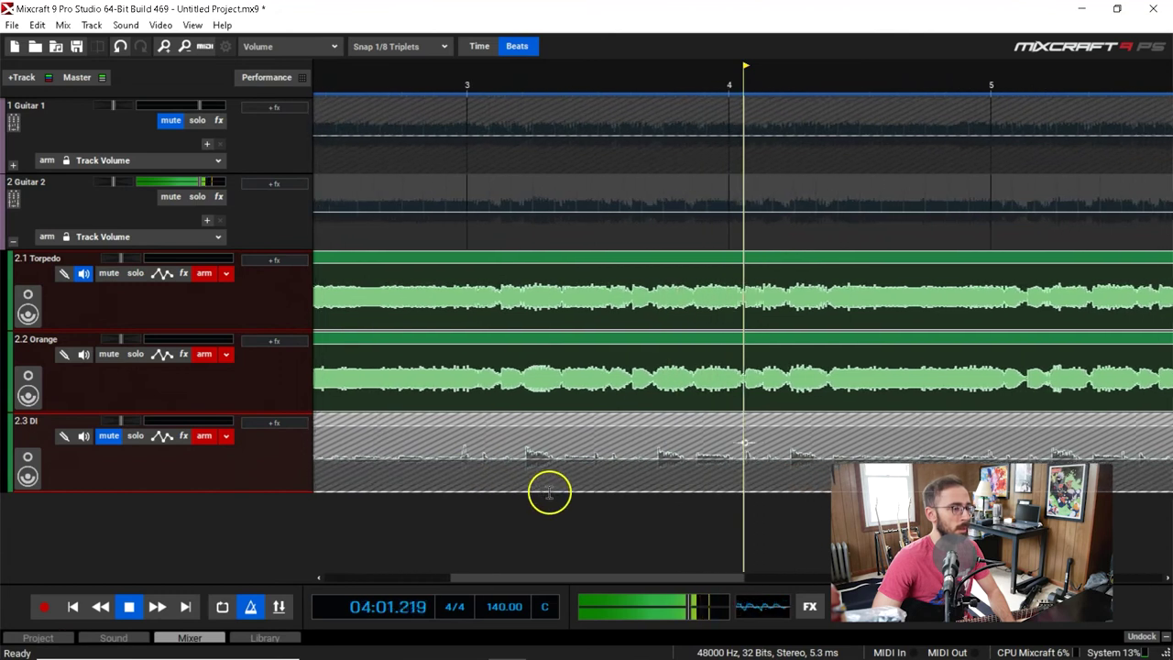
Step: Listen to the rest of the Guitar 2 take, restarting playback at bar 5 beat 4, and return to bar 1
scroll(550, 488, "up", 1)
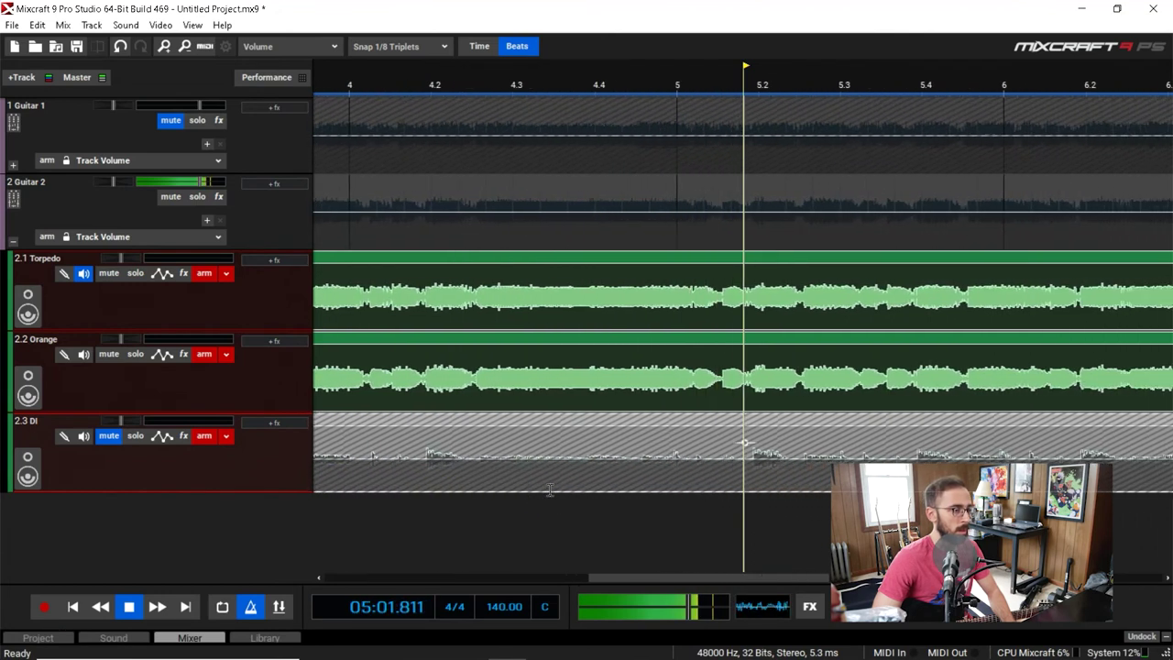
left_click(679, 88)
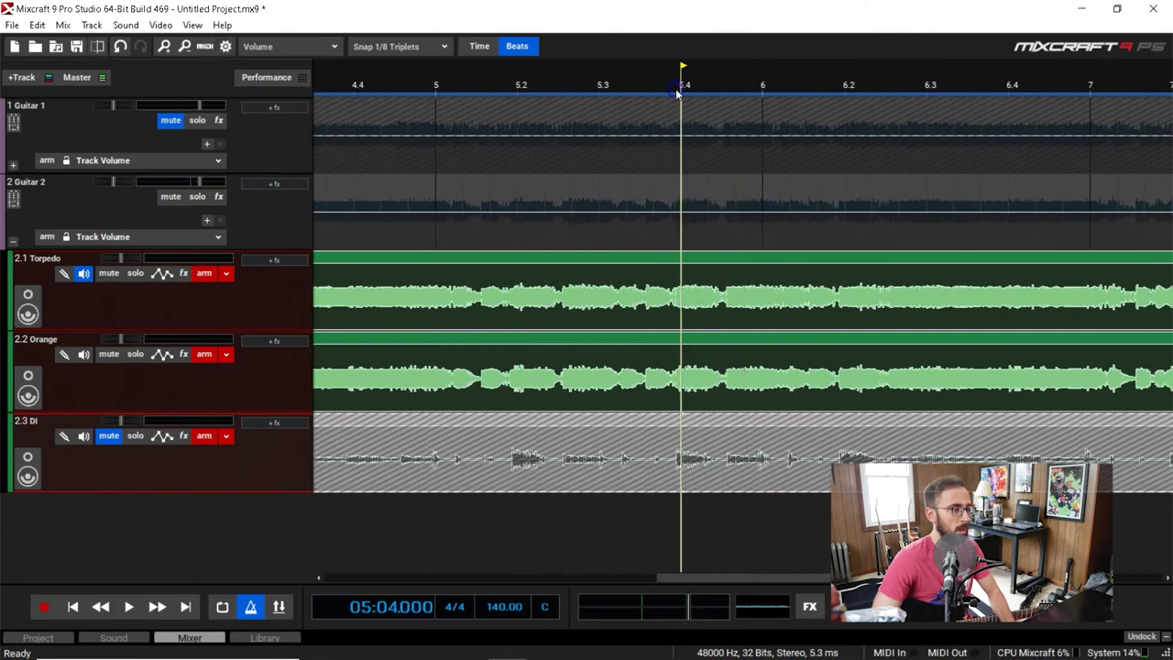
key("space")
scroll(707, 514, "down", 1)
scroll(711, 514, "down", 1)
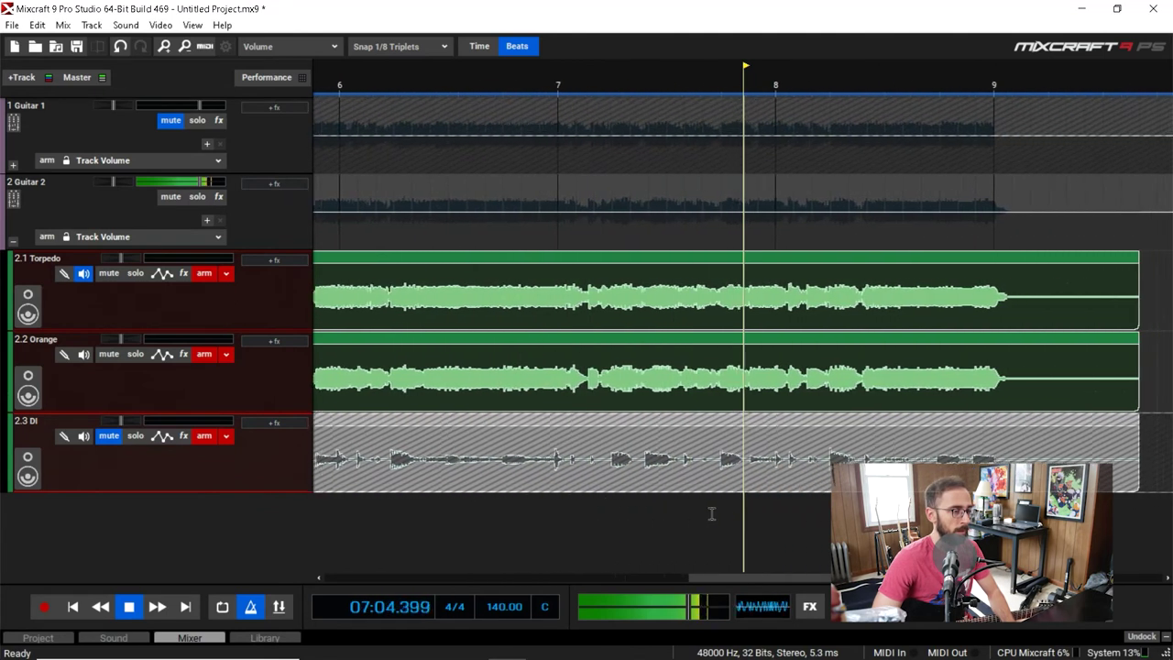
scroll(712, 514, "down", 2)
key("Home")
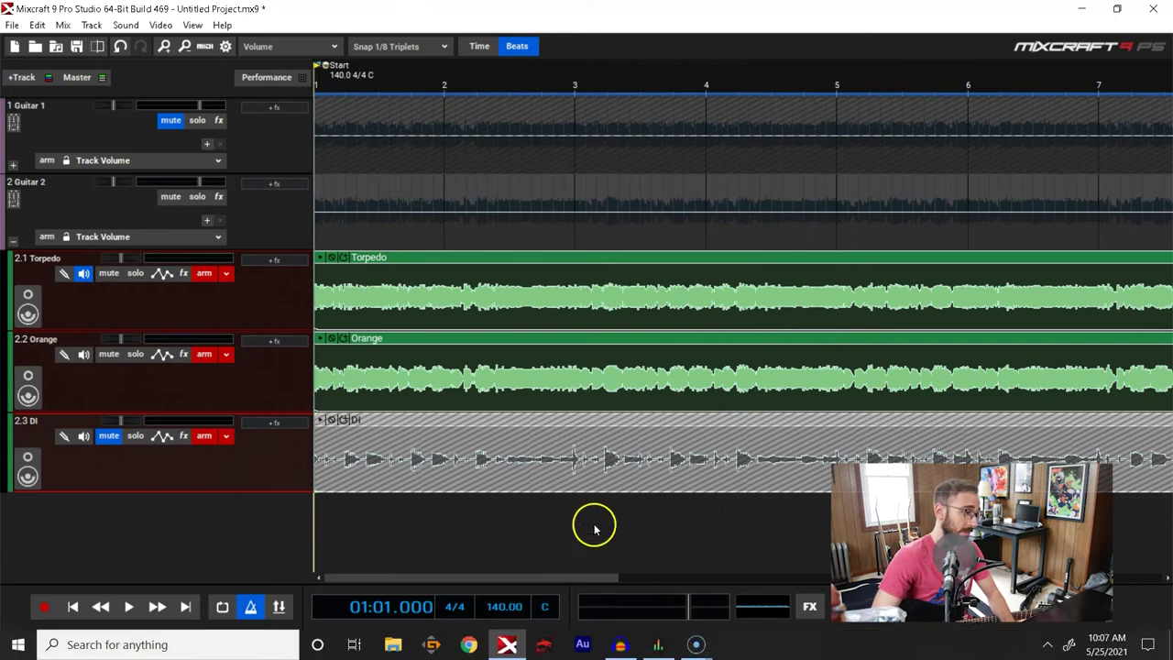
Step: Enlarge the height of Guitar 2's DI subtrack to show its waveform in more detail
left_click(208, 517)
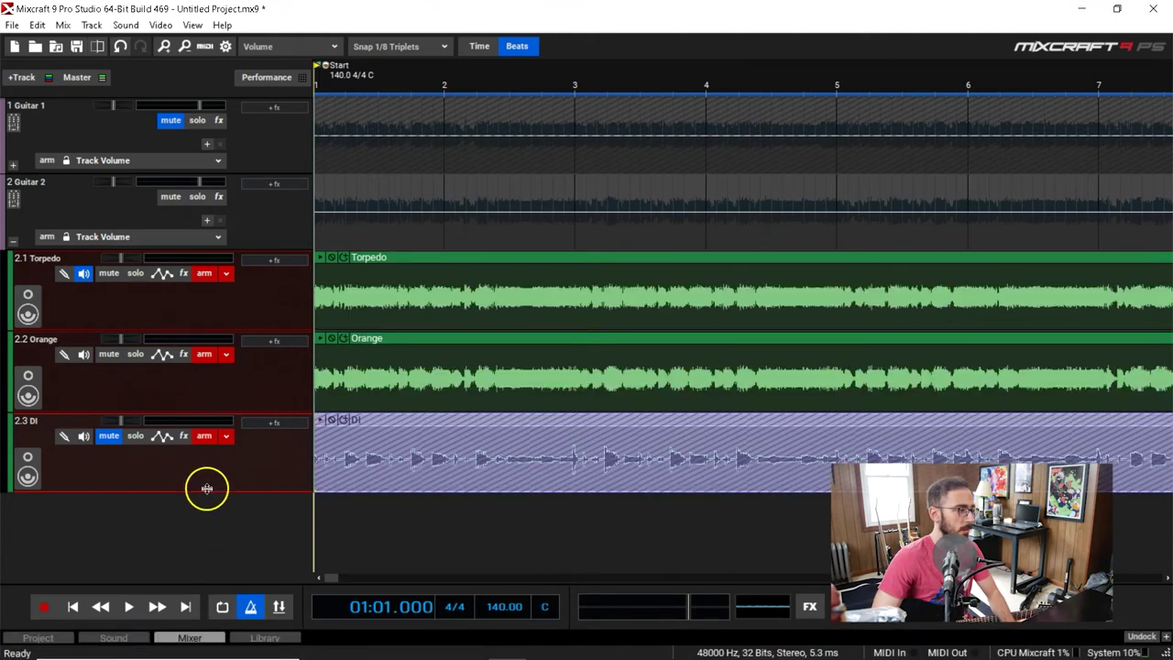
left_click_drag(207, 489, 221, 611)
scroll(521, 492, "up", 2)
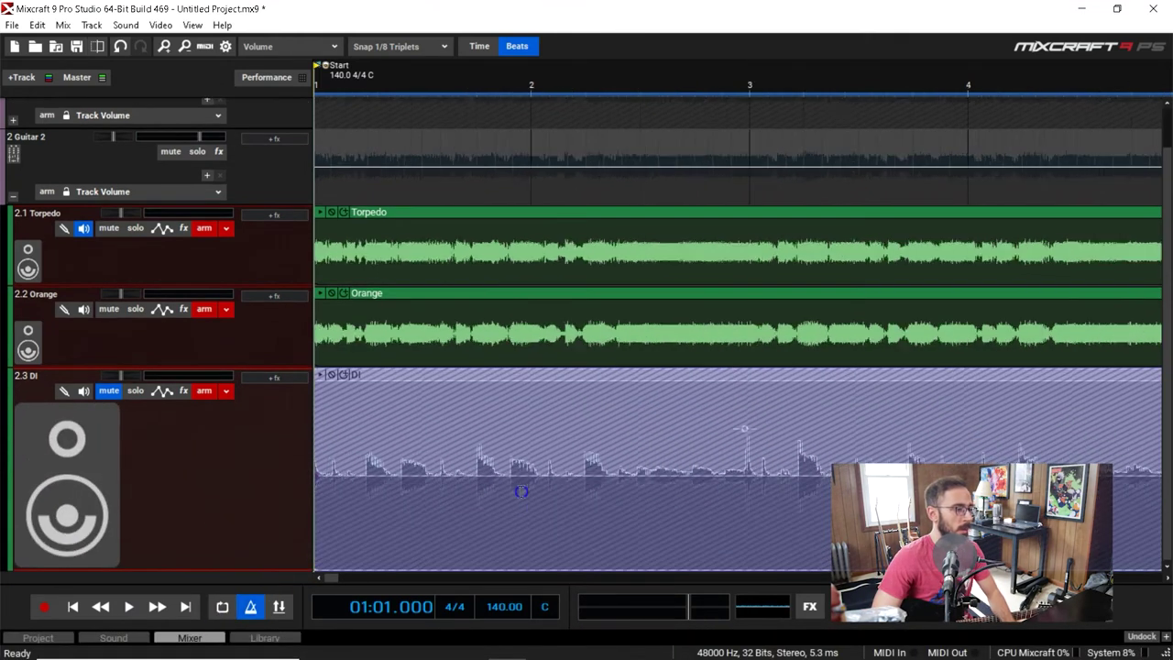
Step: Compare the DI waveform's note attacks in bars 1 and 2 with the beat and triplet grid positions
left_click(370, 89)
left_click(406, 86)
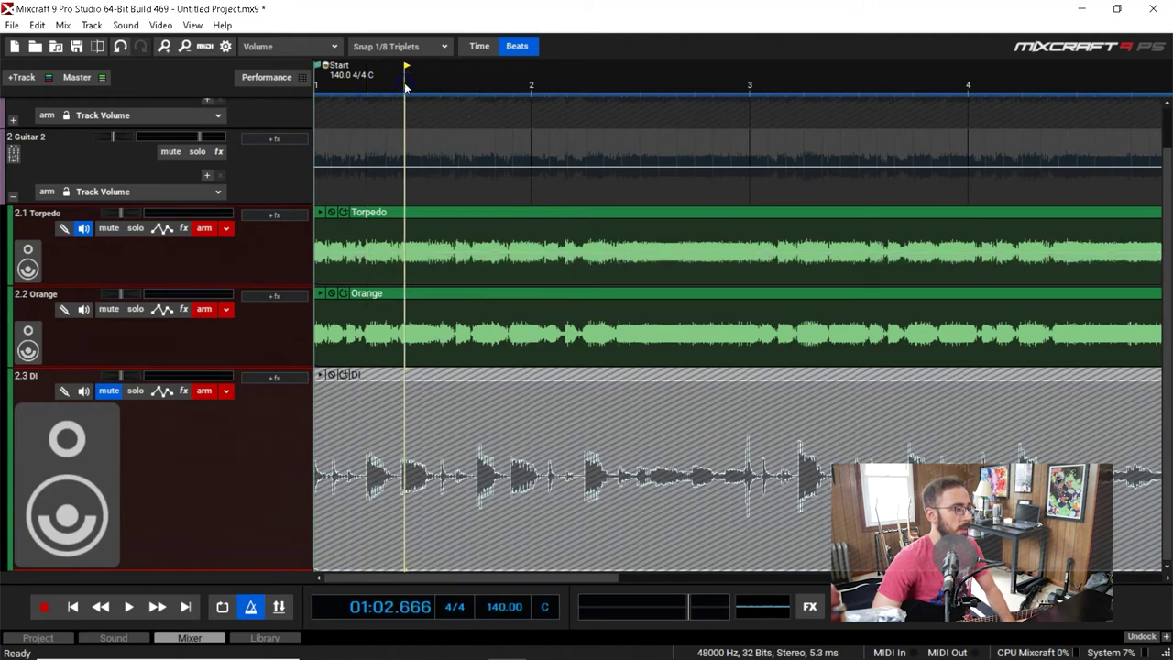
left_click(476, 92)
left_click(513, 82)
left_click(574, 88)
left_click(588, 92)
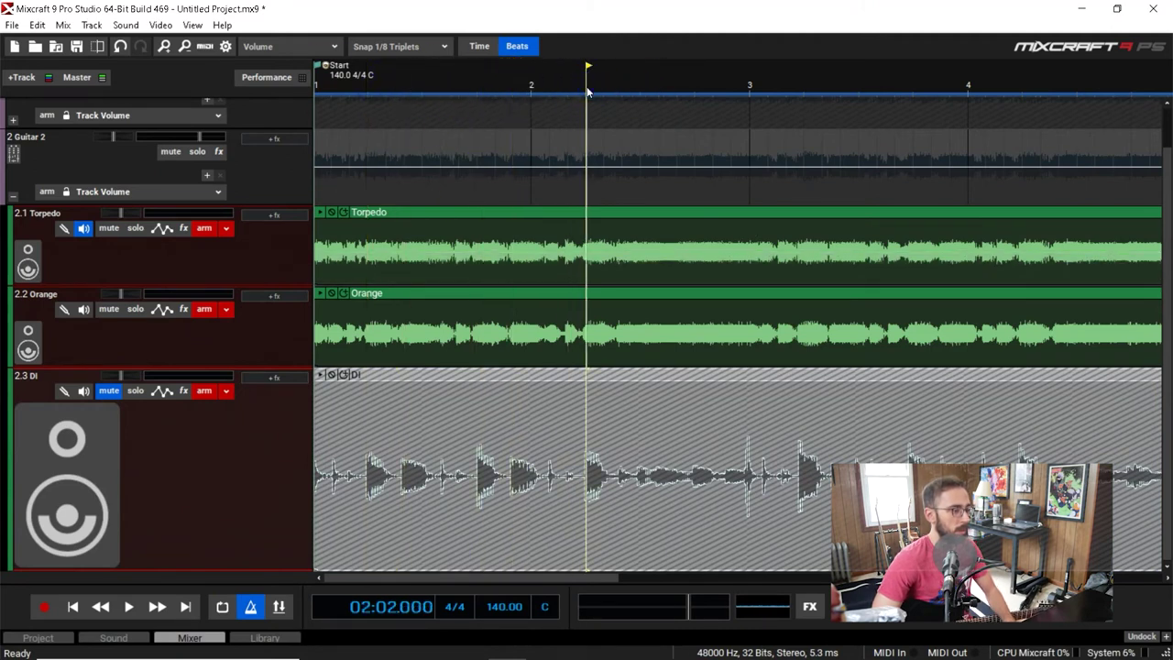
left_click(736, 96)
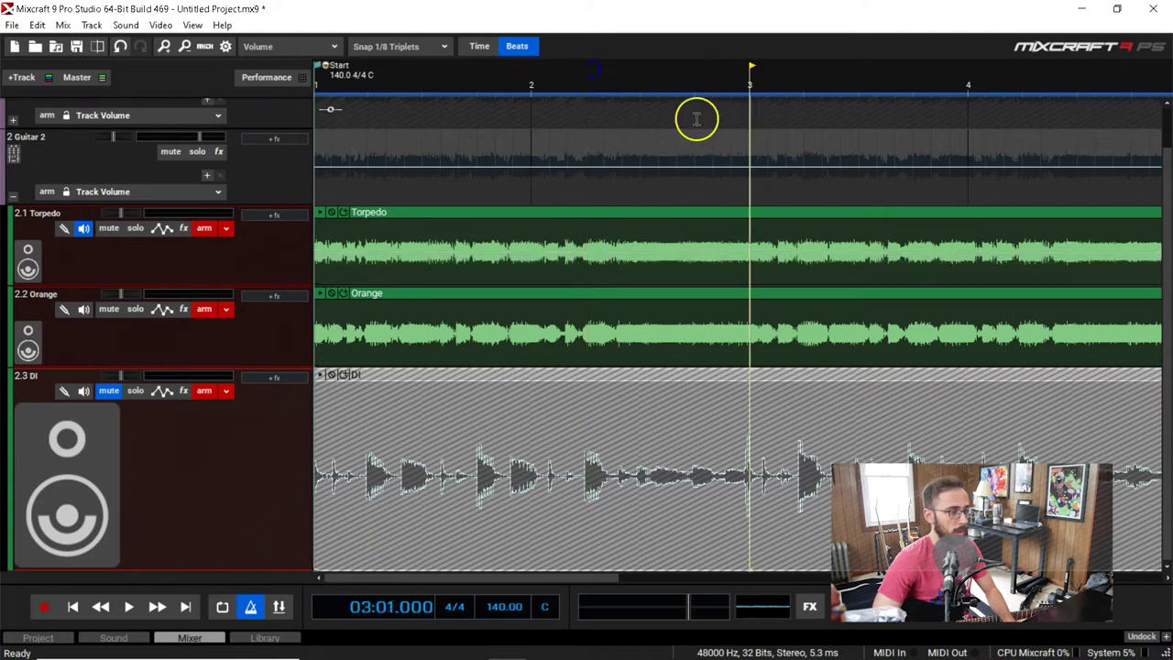
Step: Play the opening two bars of Guitar 2 from bar 1 to judge the timing of the notes
left_click(585, 89)
key("space")
key("Home")
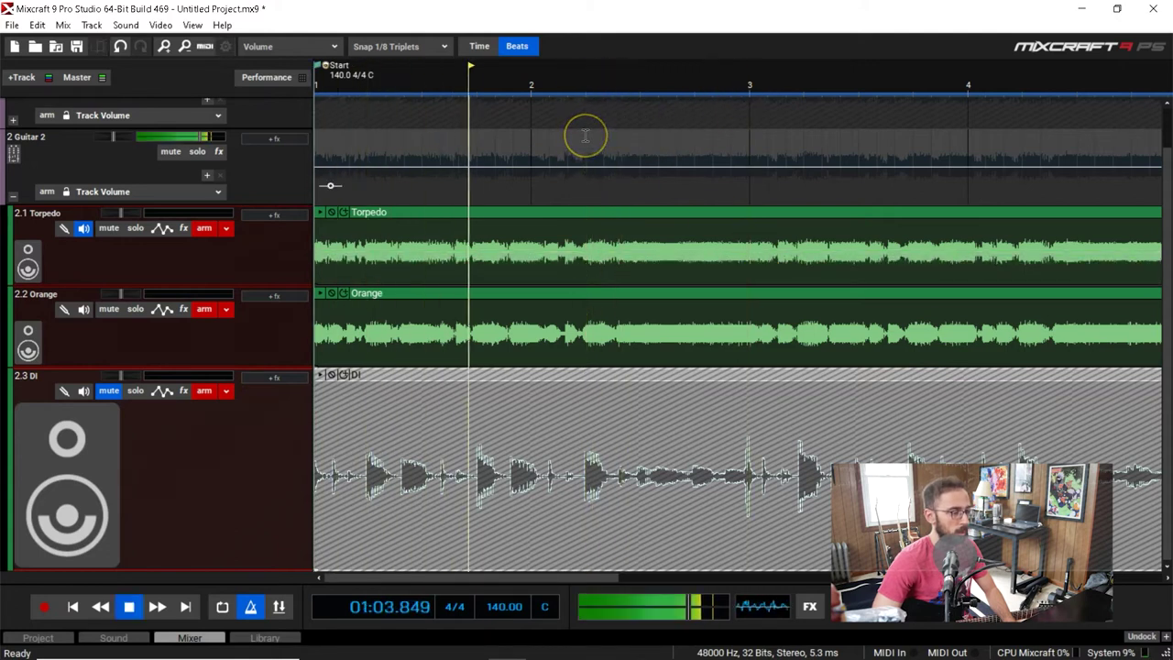
key("Home")
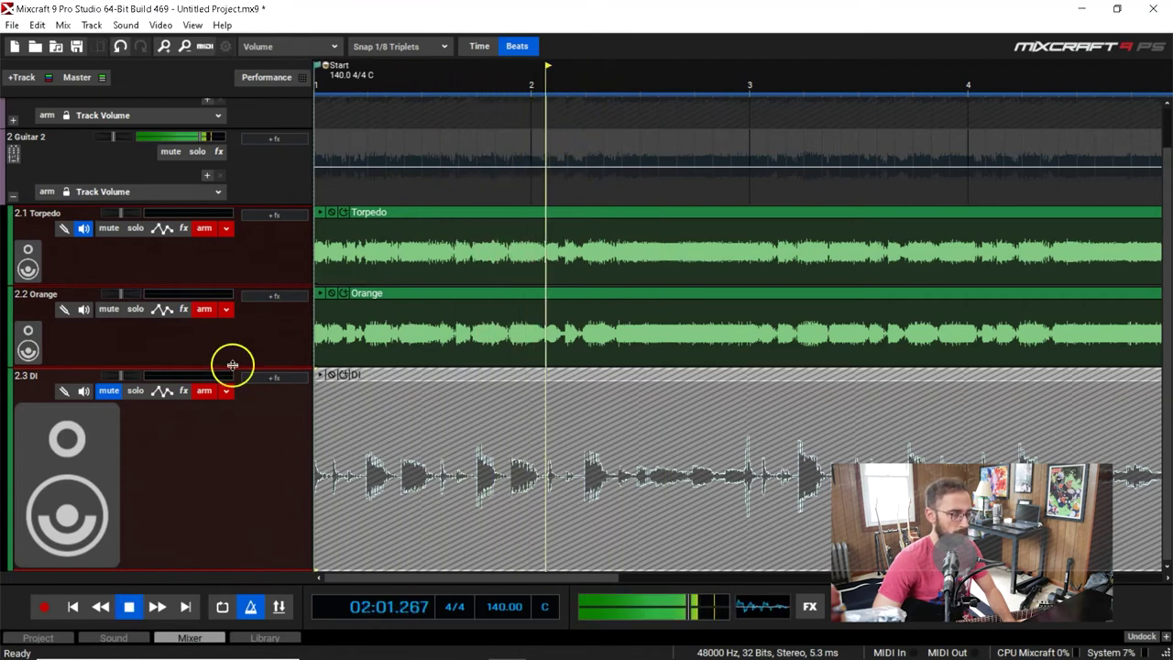
key("space")
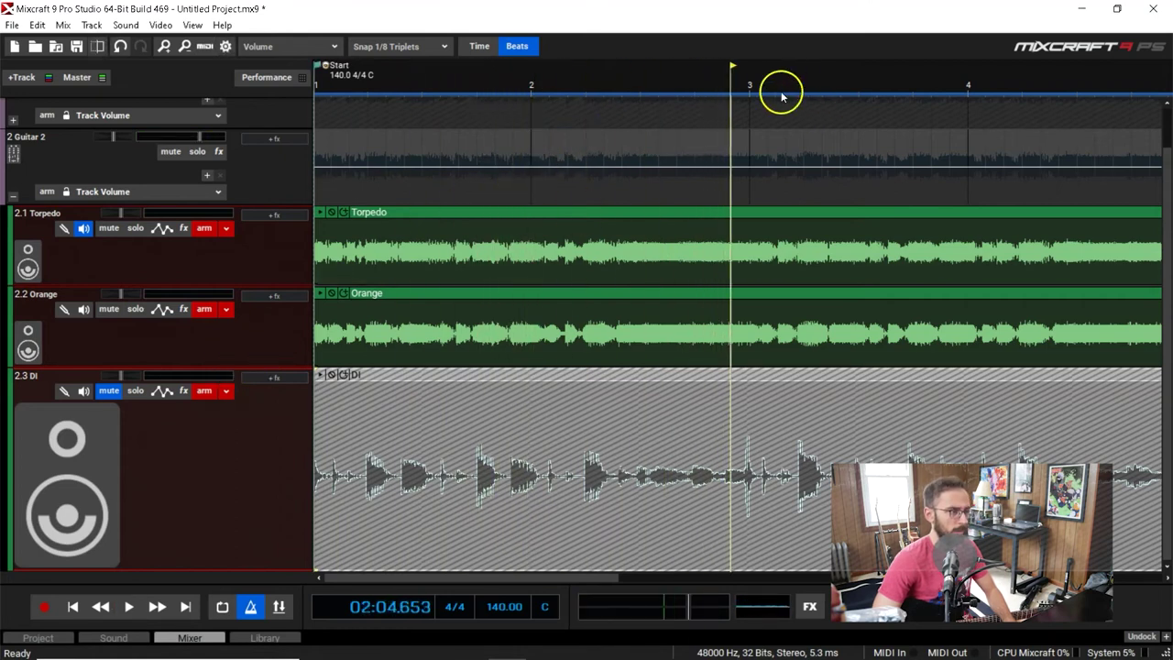
Step: Unmute Guitar 1, expand its subtracks, and play both guitars together from bar 1
scroll(225, 351, "up", 1)
left_click(171, 120)
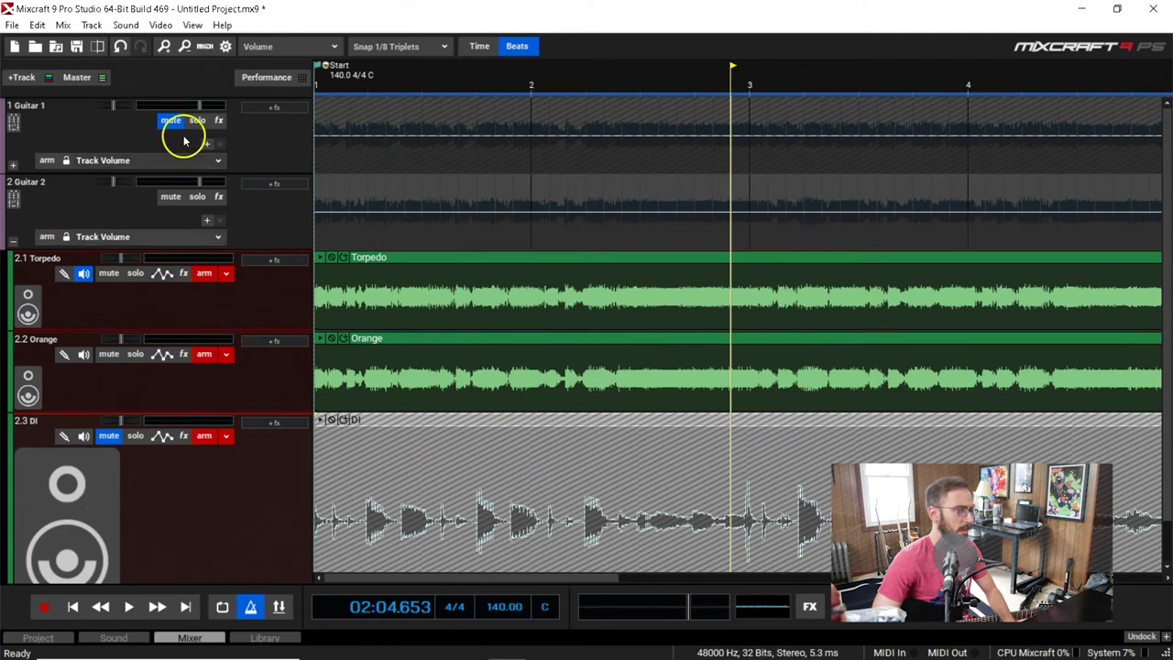
left_click(13, 167)
left_click(165, 122)
scroll(290, 388, "down", 1)
key("Home")
key("space")
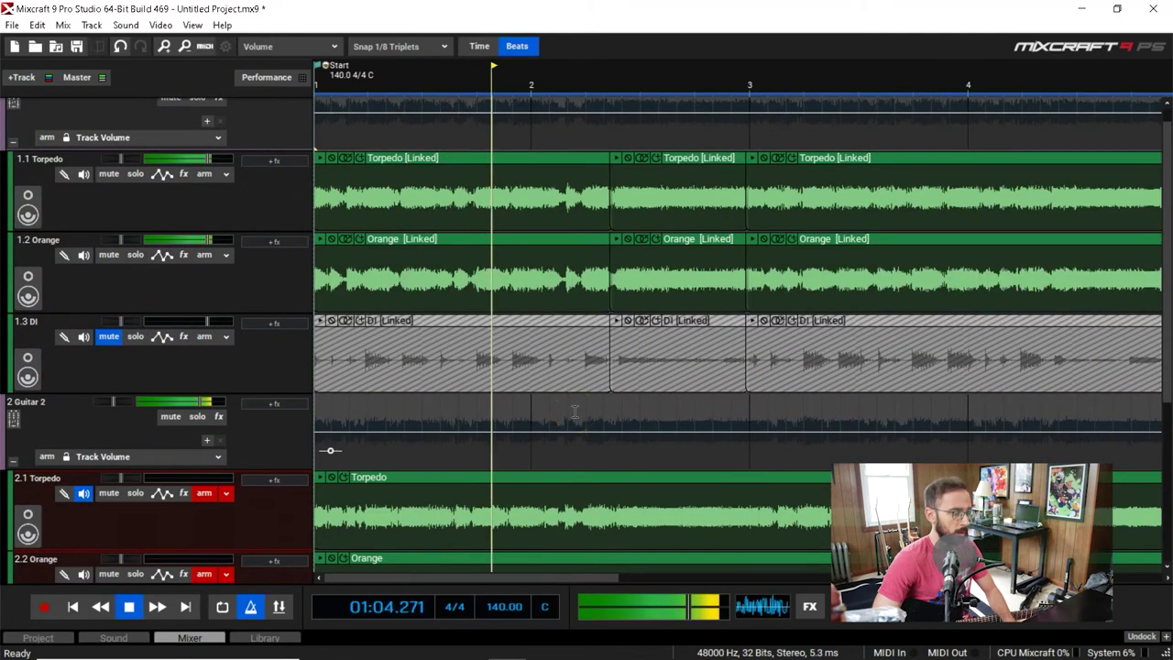
Step: Stop playback and collapse Guitar 1's subtracks so Guitar 2's subtracks are in view
key("space")
left_click(740, 353)
scroll(671, 380, "up", 2)
scroll(671, 380, "down", 2)
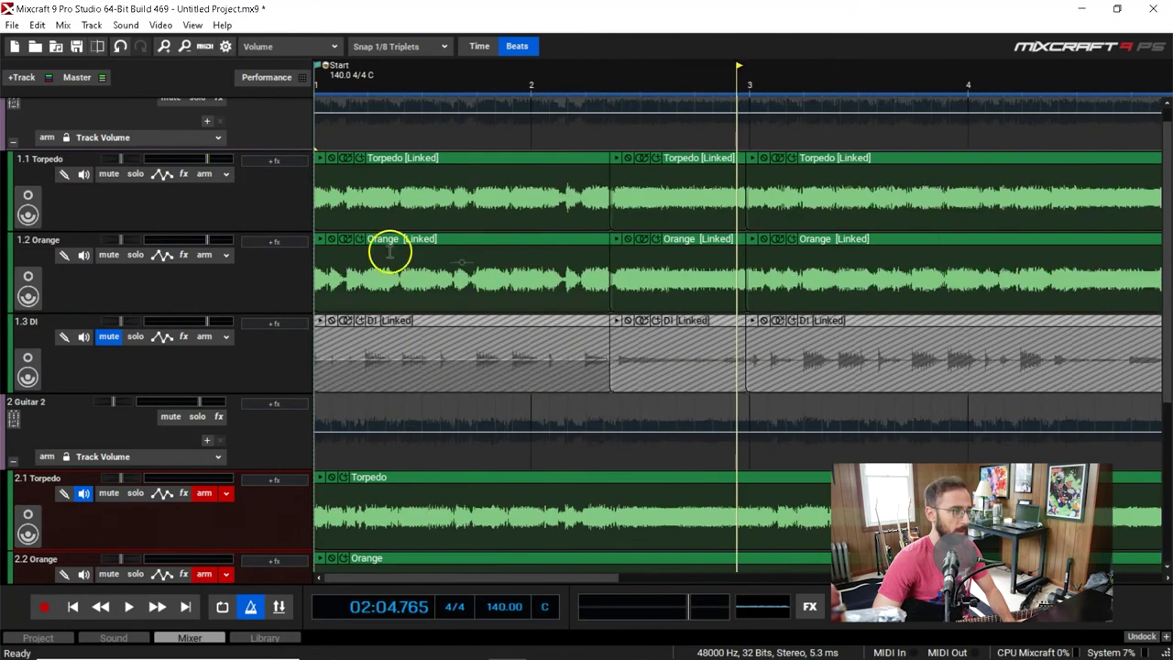
left_click(15, 145)
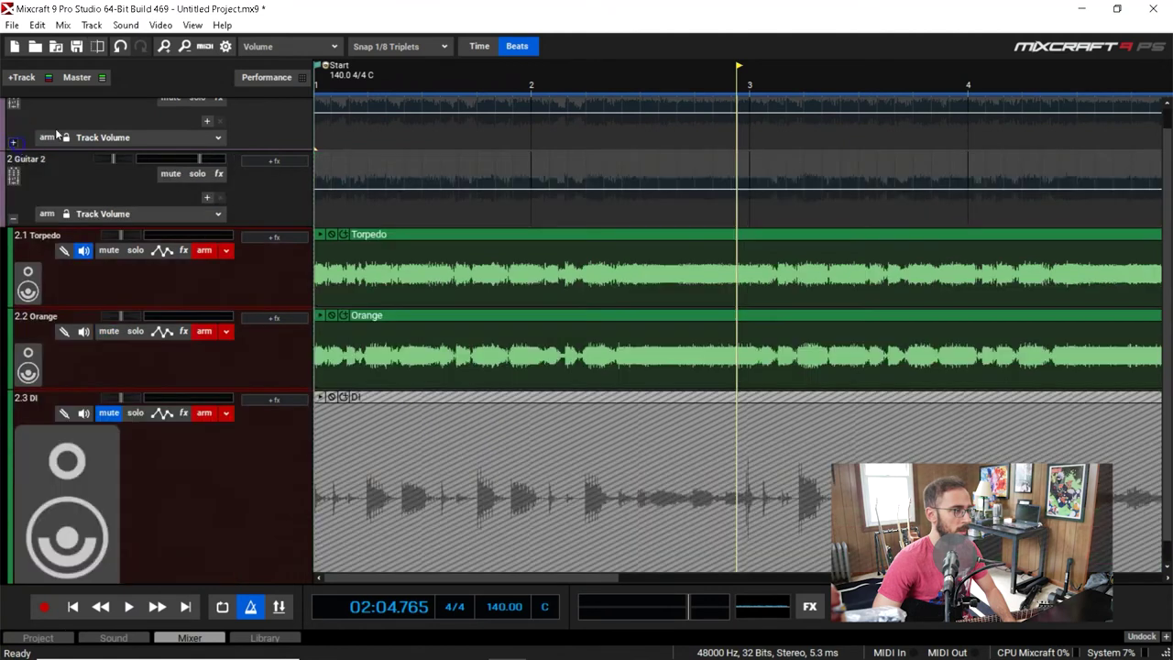
scroll(83, 272, "up", 1)
scroll(84, 274, "down", 1)
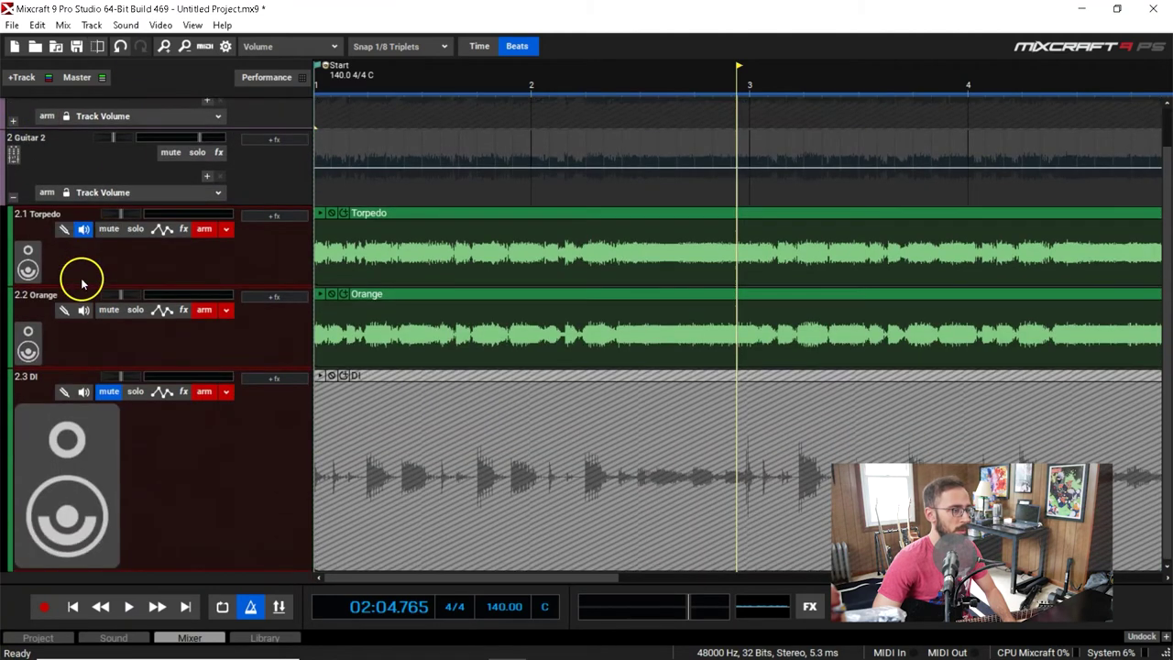
Step: Play both guitars around bar 3 in short passages to judge how tightly the takes line up
key("space")
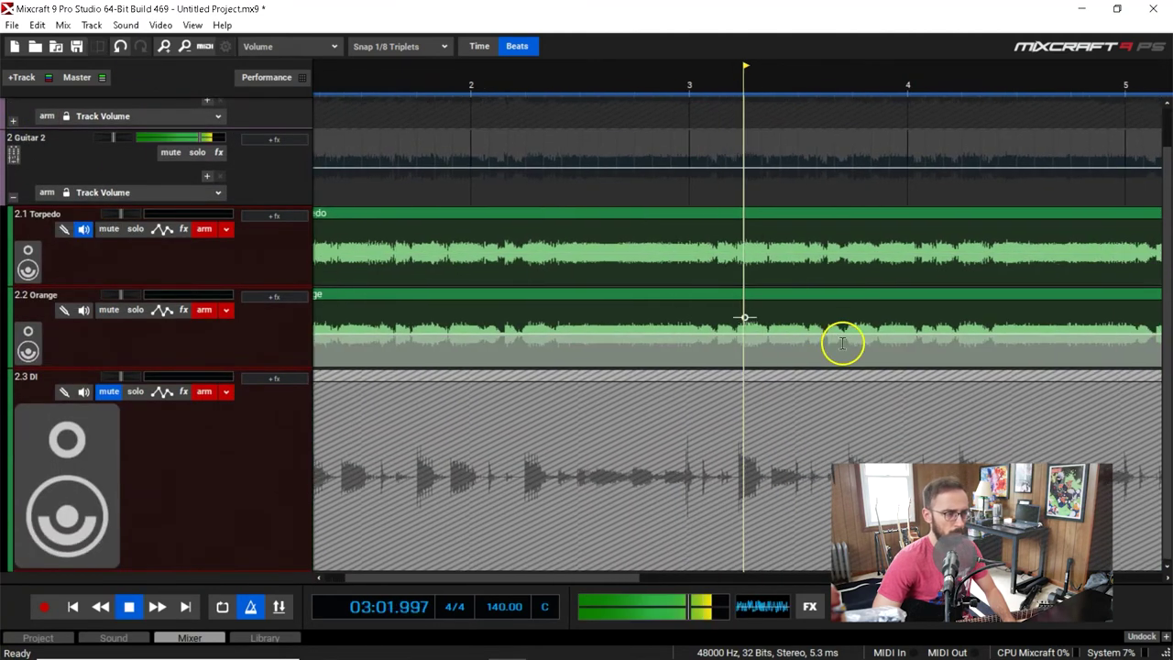
key("space")
left_click(597, 95)
left_click(637, 99)
scroll(639, 105, "up", 4)
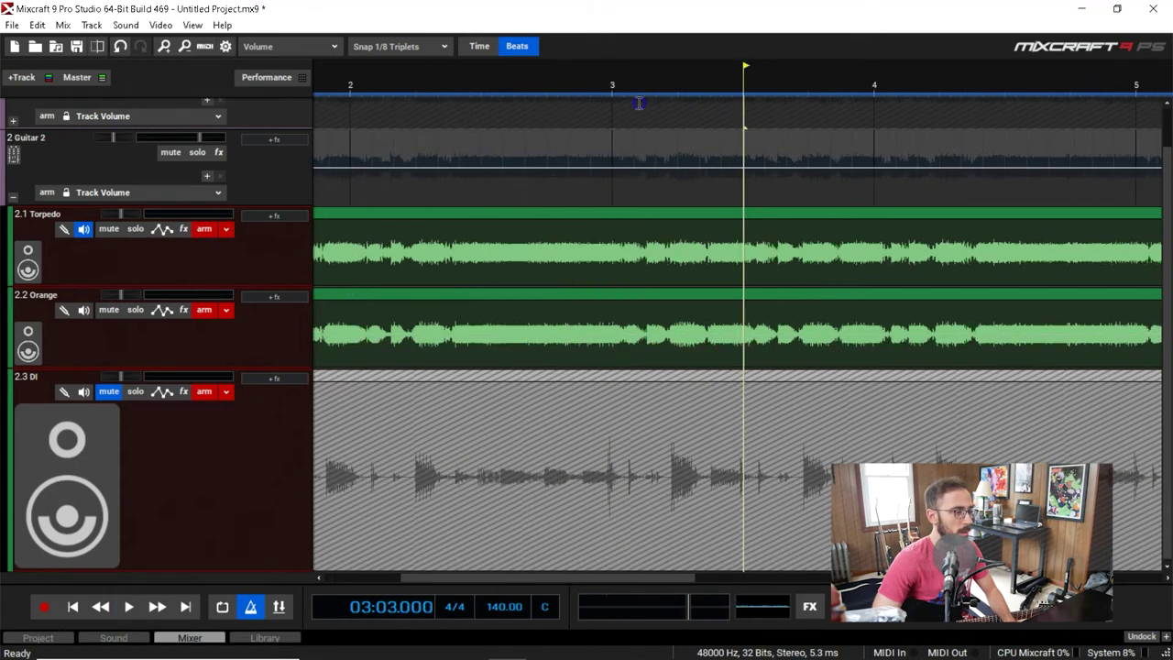
left_click(787, 89)
scroll(786, 89, "up", 1)
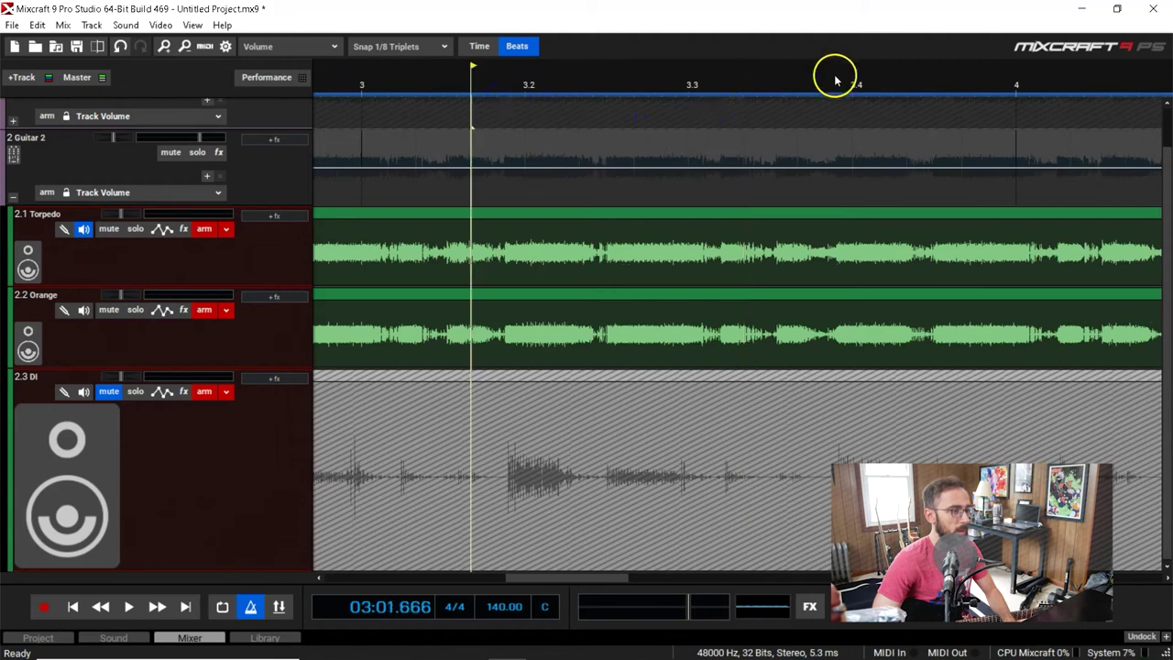
key("space")
key("space")
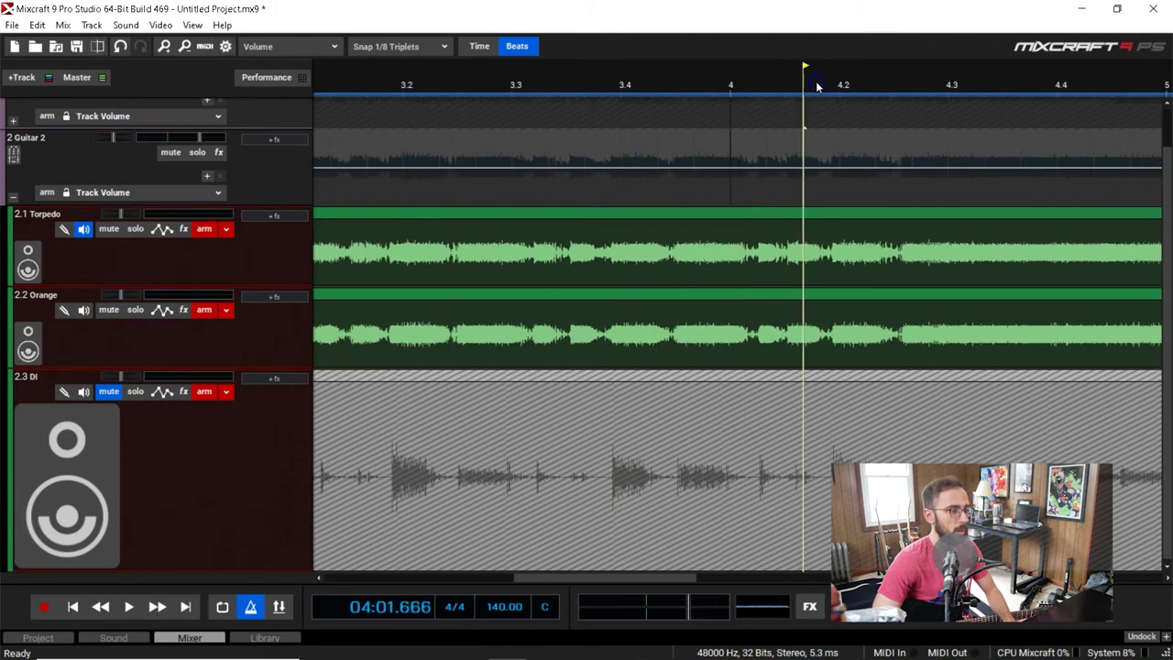
Step: Play passages from bar 4 through bar 6 to check Guitar 2's timing against Guitar 1
scroll(819, 88, "down", 1)
key("space")
key("space")
left_click(892, 91)
key("space")
key("space")
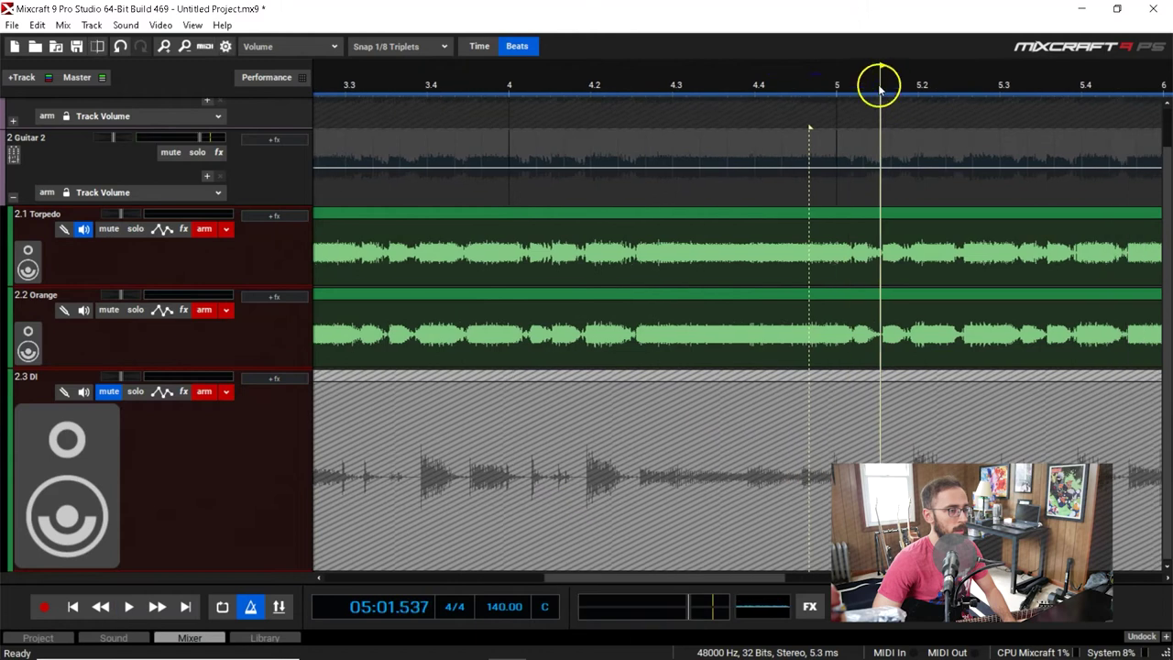
key("space")
scroll(904, 105, "down", 3)
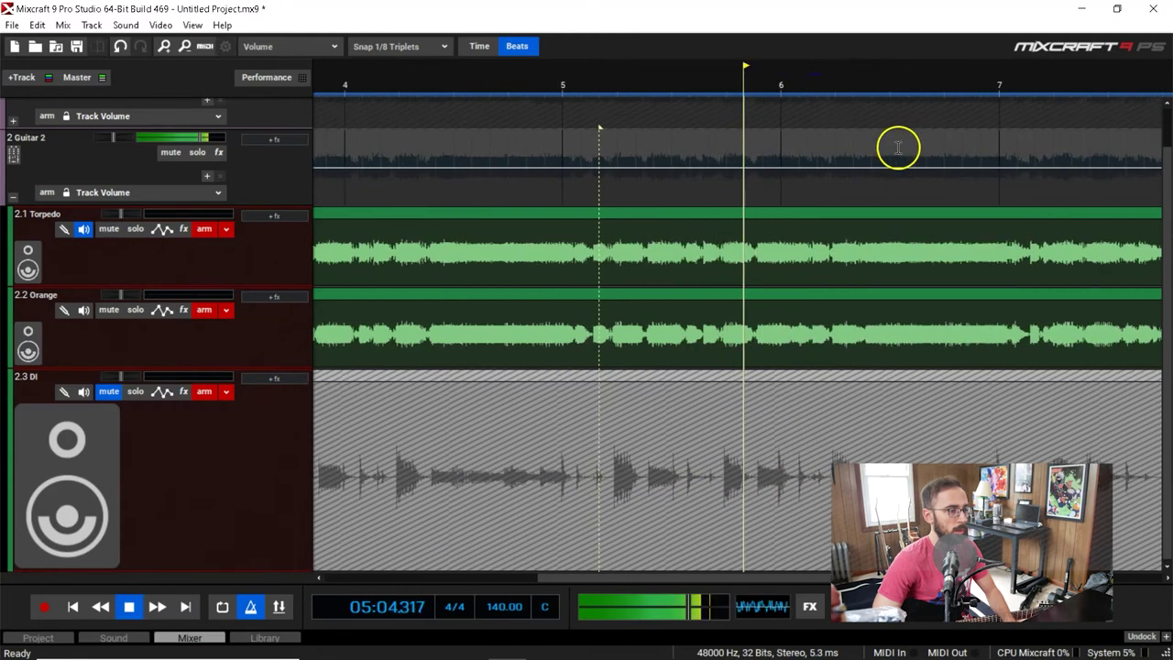
scroll(899, 147, "down", 3)
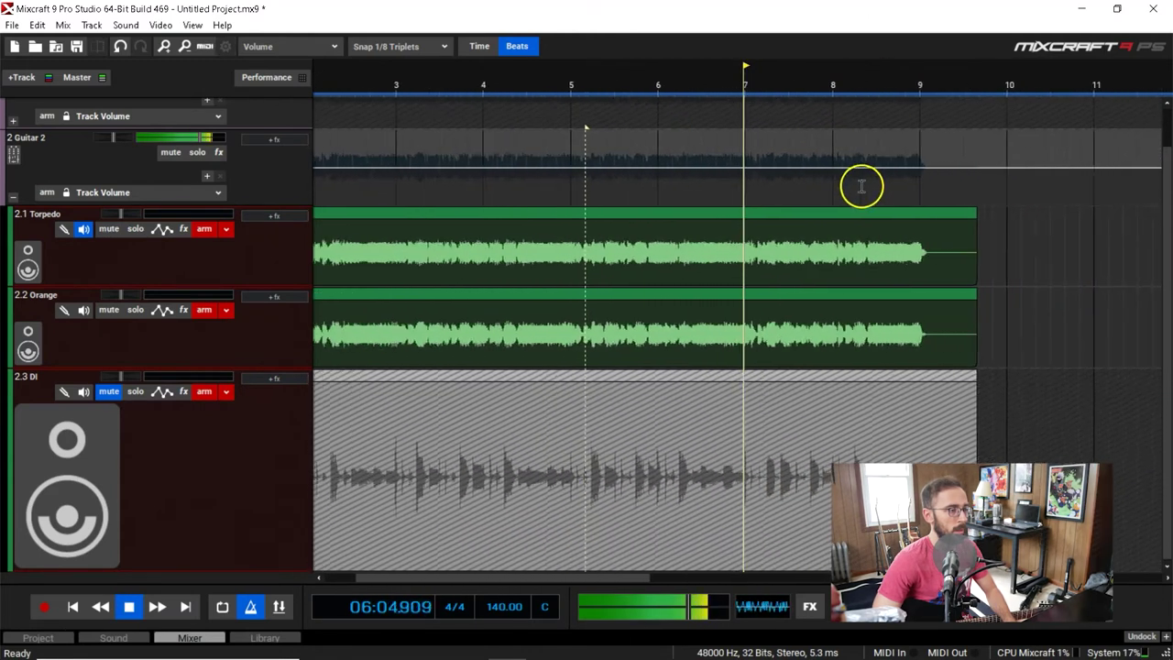
key("space")
Step: Play from the middle of bar 1 and audition ahead to bar 4 to locate a cut point
left_click(358, 88)
key("space")
scroll(482, 142, "up", 1)
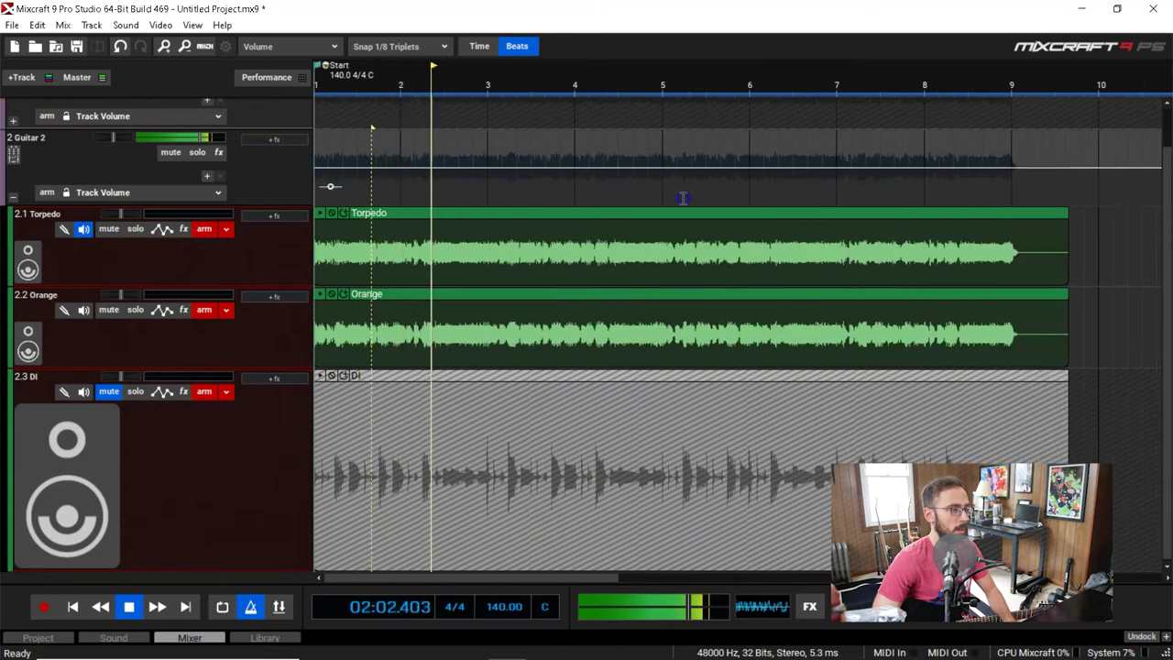
scroll(683, 199, "up", 1)
left_click(735, 90)
scroll(737, 100, "up", 1)
key("space")
left_click(696, 91)
scroll(695, 94, "up", 1)
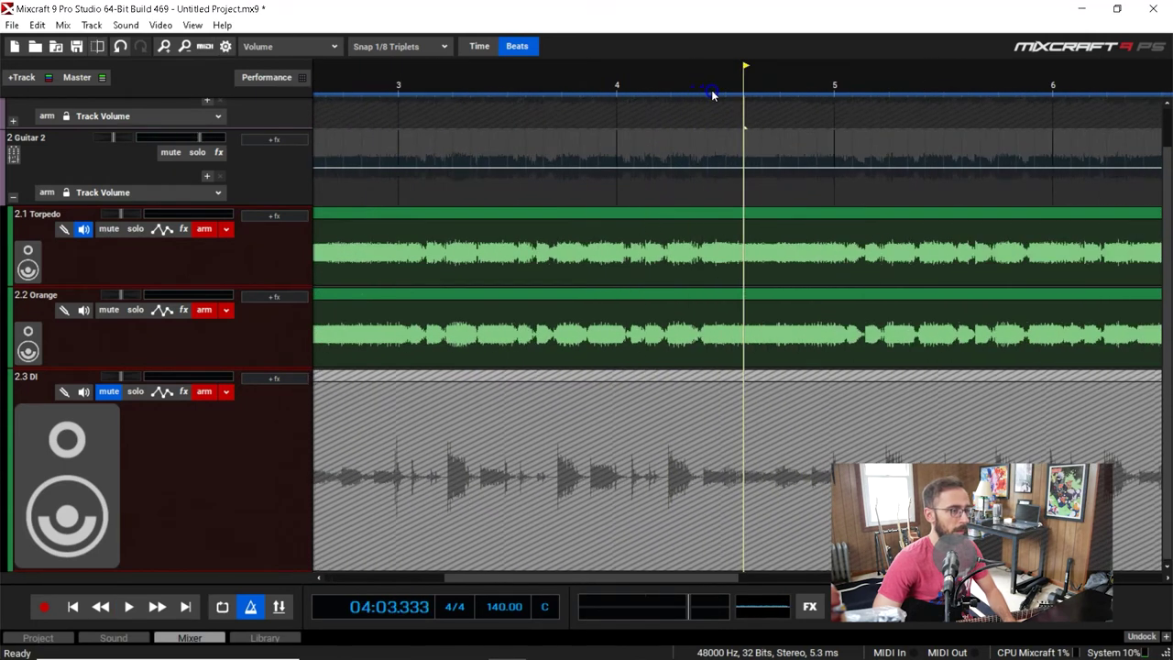
Step: Split Guitar 2's Torpedo clip in bar 4, at position 04:02.666
left_click(707, 94)
key("space")
scroll(697, 92, "right", 1)
left_click(676, 81)
key("space")
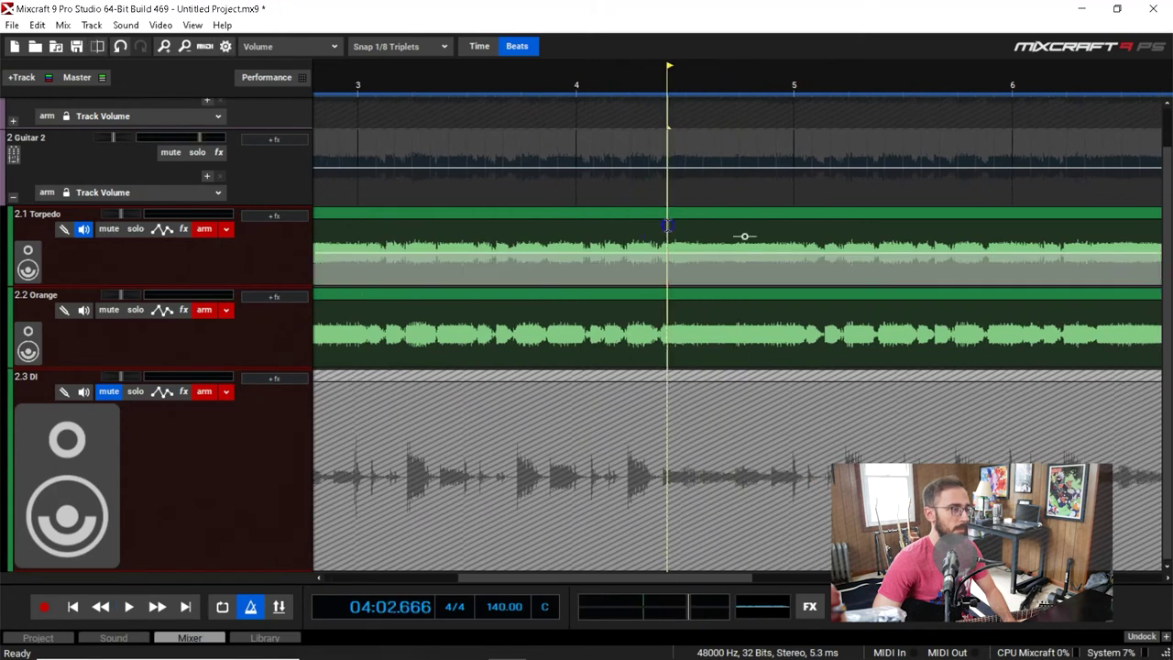
left_click(669, 216)
key("ctrl+t")
scroll(658, 238, "down", 4)
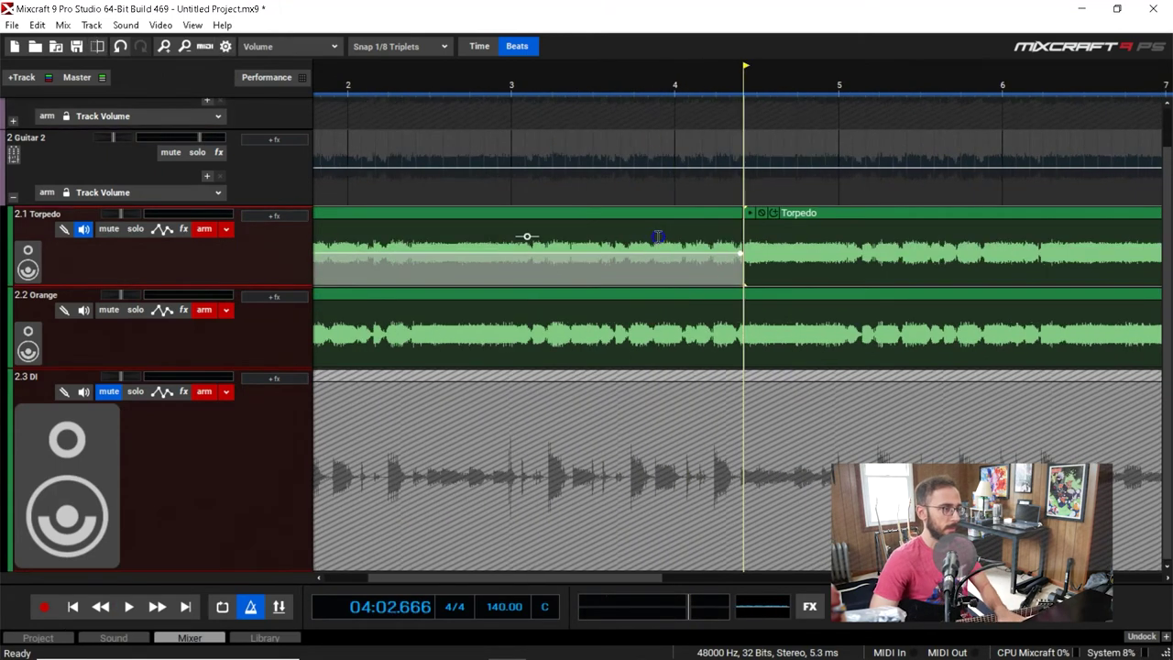
Step: Play from the end of bar 2 and from bar 3 to find an earlier cut point
left_click(481, 89)
key("space")
key("space")
left_click(434, 90)
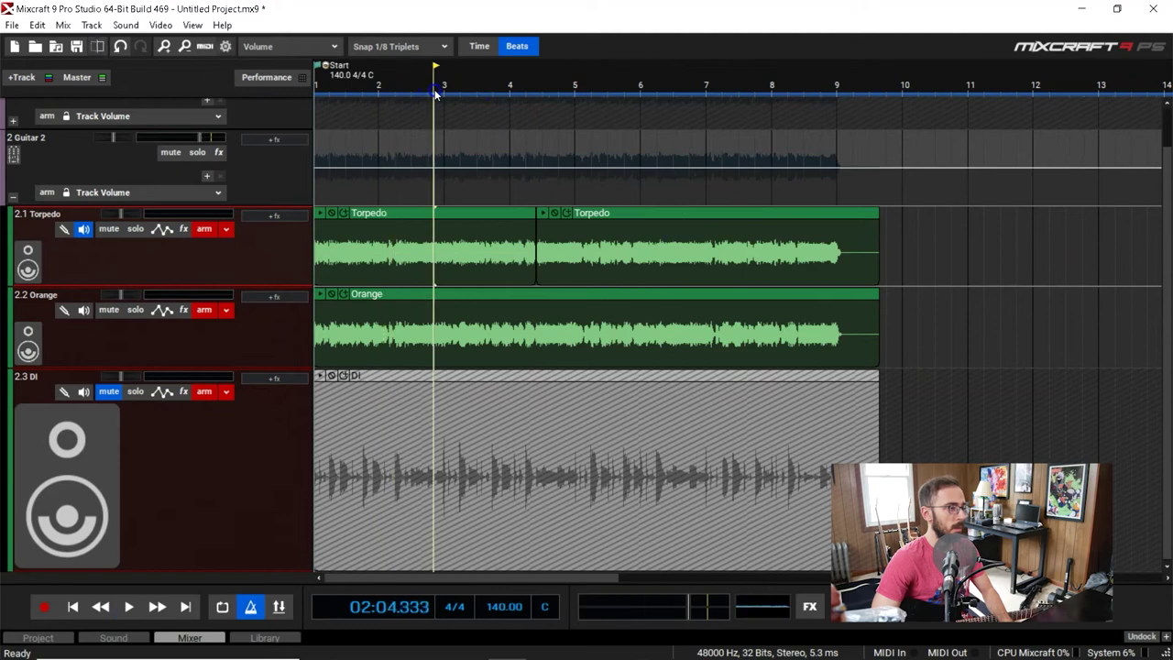
key("space")
scroll(440, 92, "up", 2)
key("space")
left_click(576, 89)
key("space")
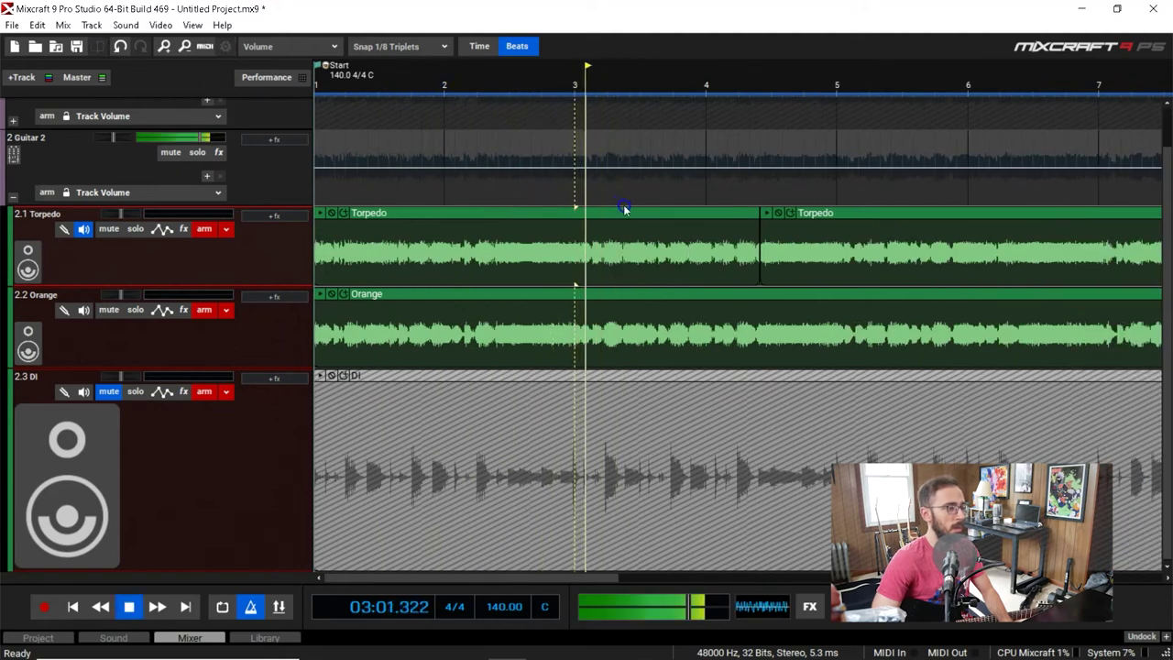
Step: Split Guitar 2's Torpedo clip at the start of bar 3
scroll(642, 235, "up", 3)
key("space")
left_click(613, 86)
scroll(613, 86, "up", 1)
scroll(613, 85, "up", 1)
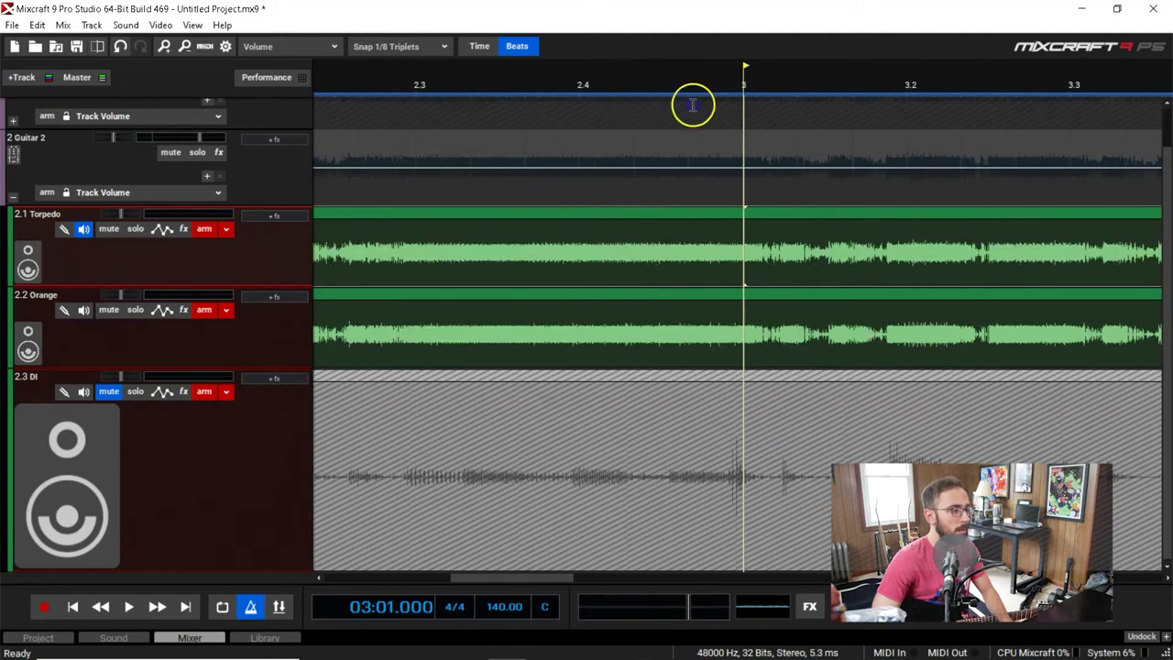
key("space")
left_click(745, 209)
key("ctrl+t")
left_click(809, 260)
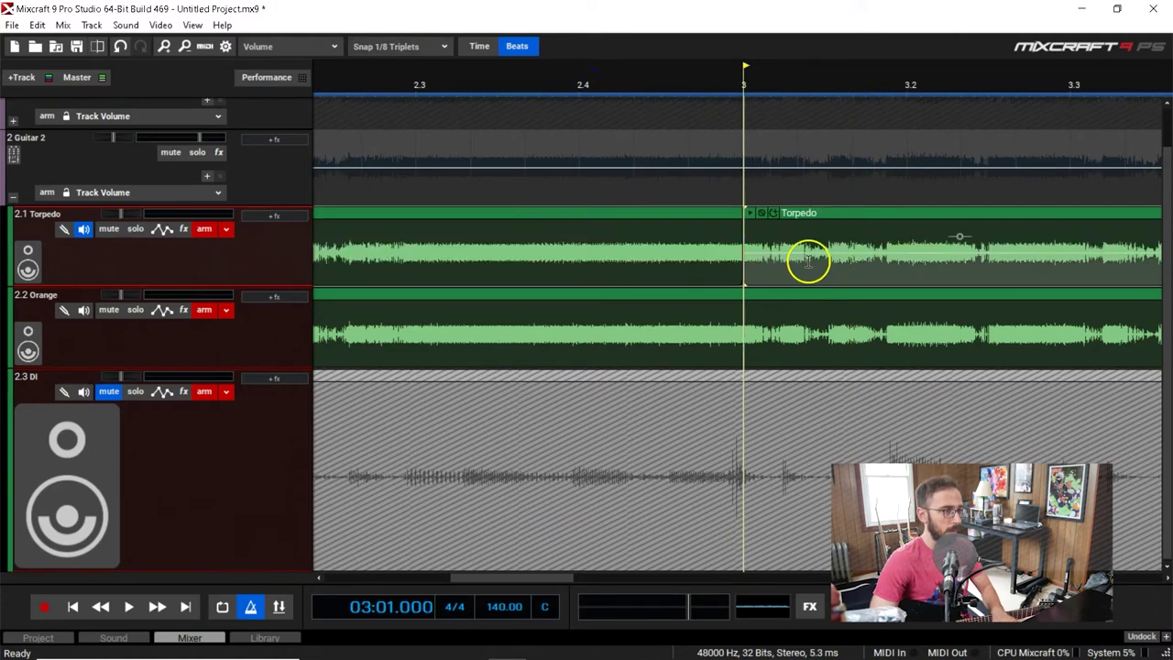
Step: Split Guitar 2's linked Torpedo, Orange and DI clips together at the start of bar 3
key("space")
scroll(809, 266, "down", 2)
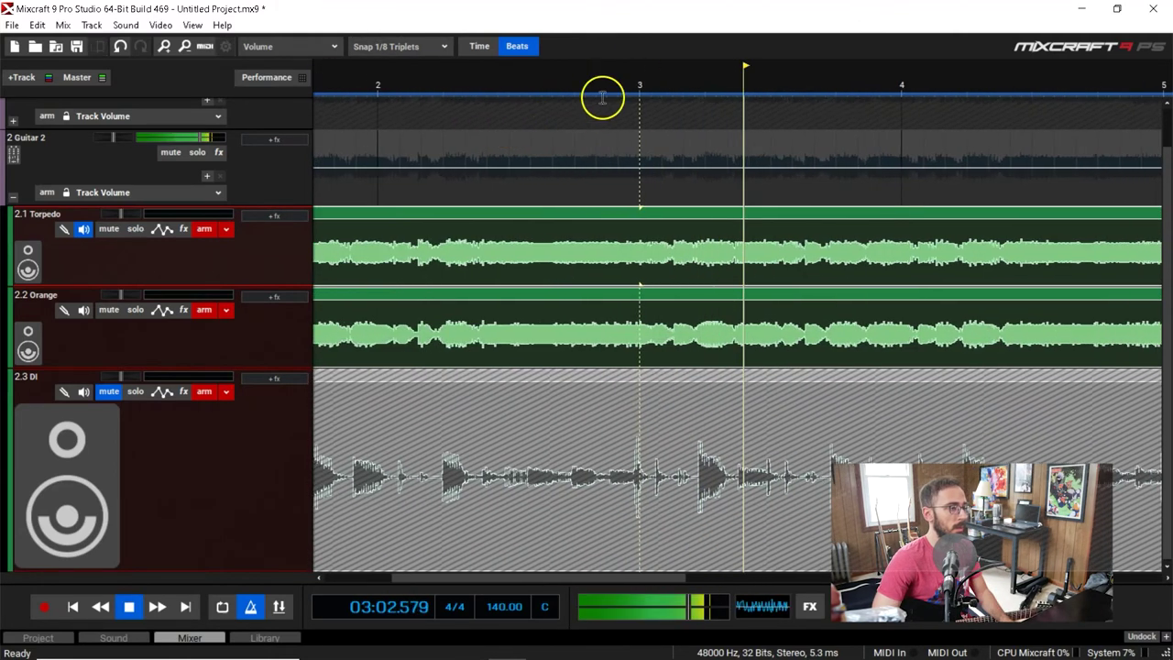
left_click(599, 97)
left_click(386, 99)
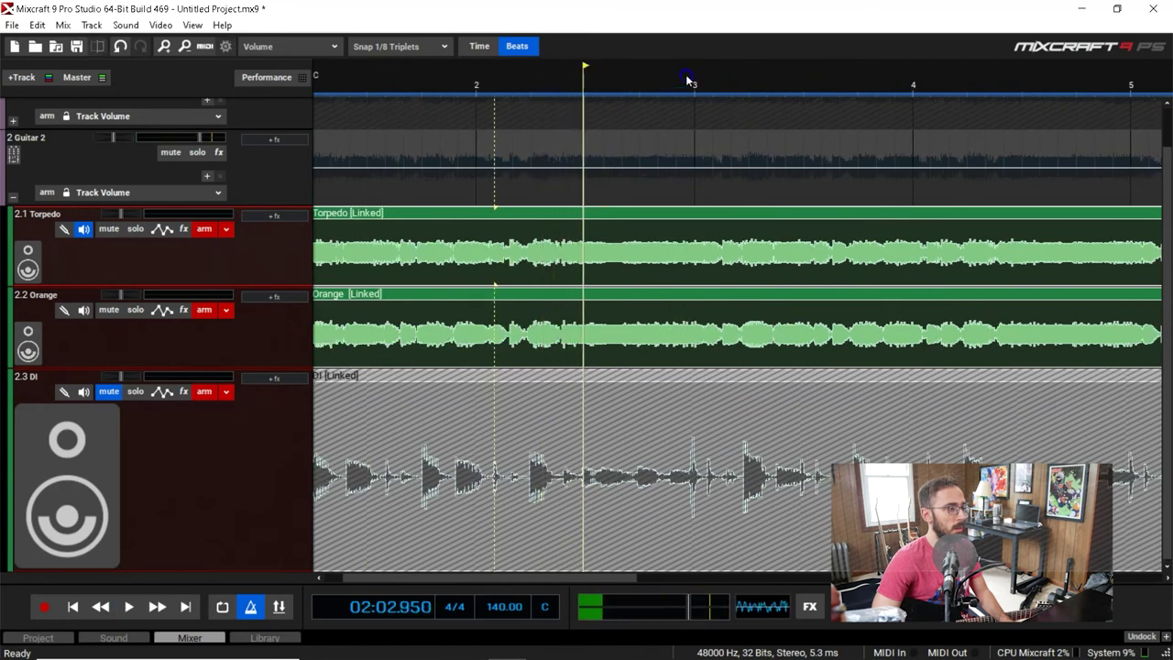
scroll(697, 89, "up", 2)
key("space")
left_click(776, 226)
left_click(768, 214)
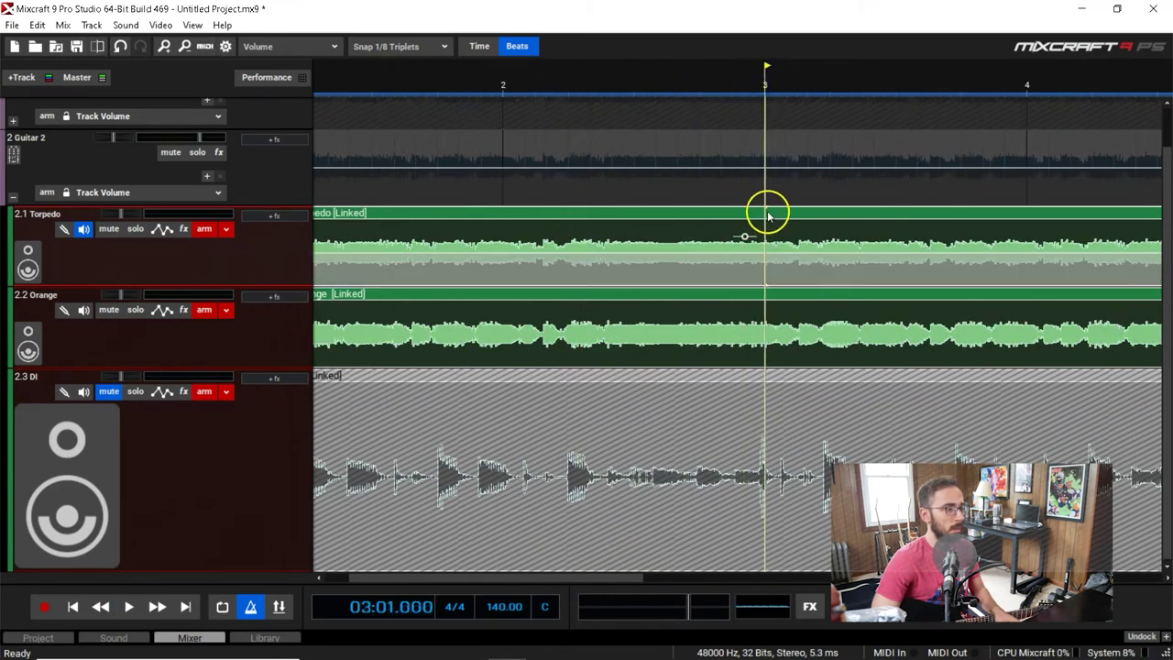
key("ctrl+t")
Step: Play on from bar 3 and audition the second half of bar 4 for timing problems
key("space")
scroll(927, 253, "down", 1)
left_click(929, 99)
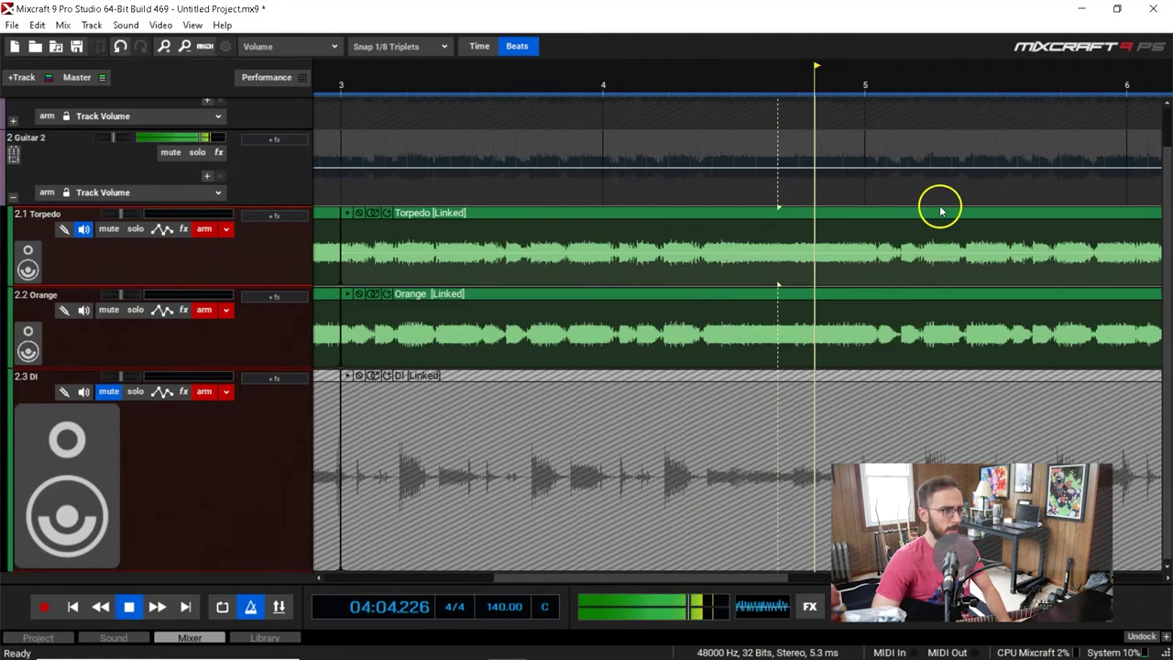
scroll(701, 151, "up", 1)
left_click(511, 83)
left_click(514, 85)
key("space")
scroll(854, 237, "down", 1)
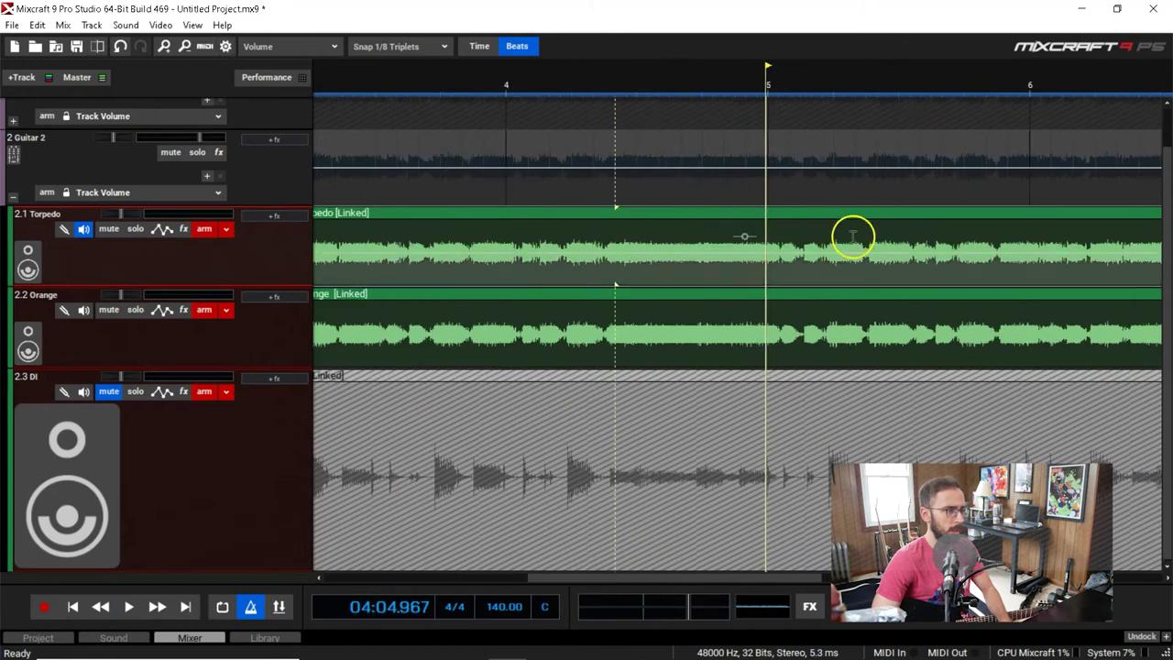
Step: Audition bar 6 and set the cut point for Guitar 2's linked clips at bar 6, beat 2
scroll(1004, 252, "down", 2)
left_click(999, 85)
key("space")
scroll(965, 216, "up", 1)
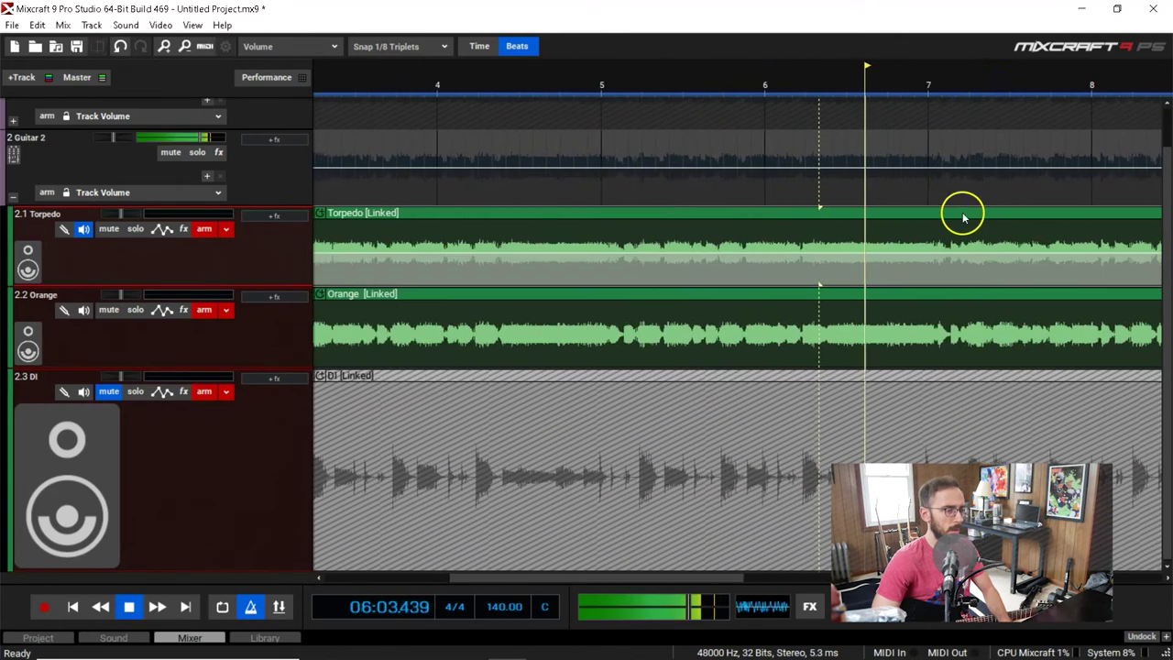
key("space")
left_click(716, 218)
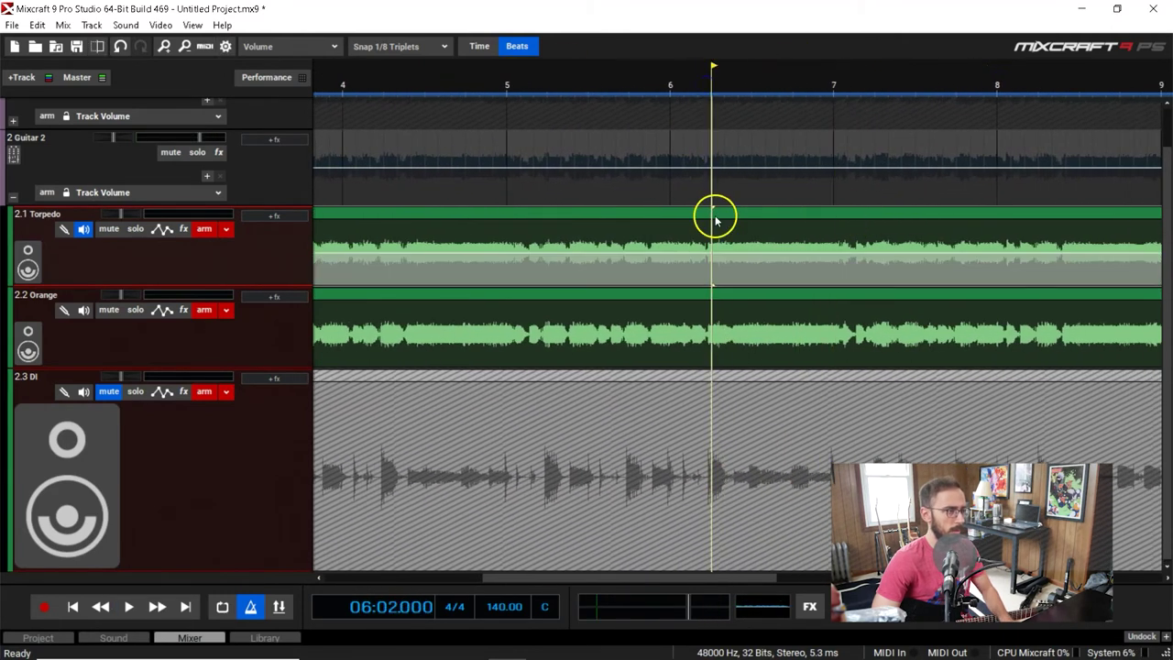
Step: Split the linked Guitar 2 clips at beat 2 of bar 6 and delete the section before the split
key("t")
left_click(682, 212)
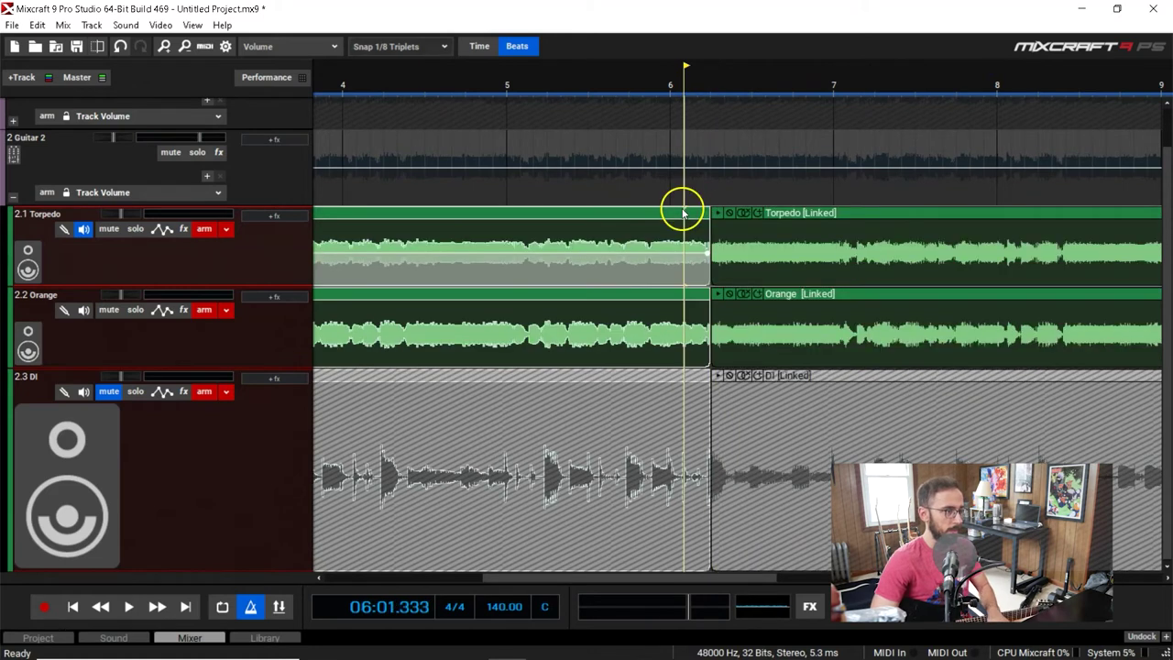
key("Delete")
scroll(702, 237, "down", 2)
Step: Play the remaining Guitar 2 take from just after the start of bar 6 into bar 7
key("space")
scroll(707, 235, "up", 1)
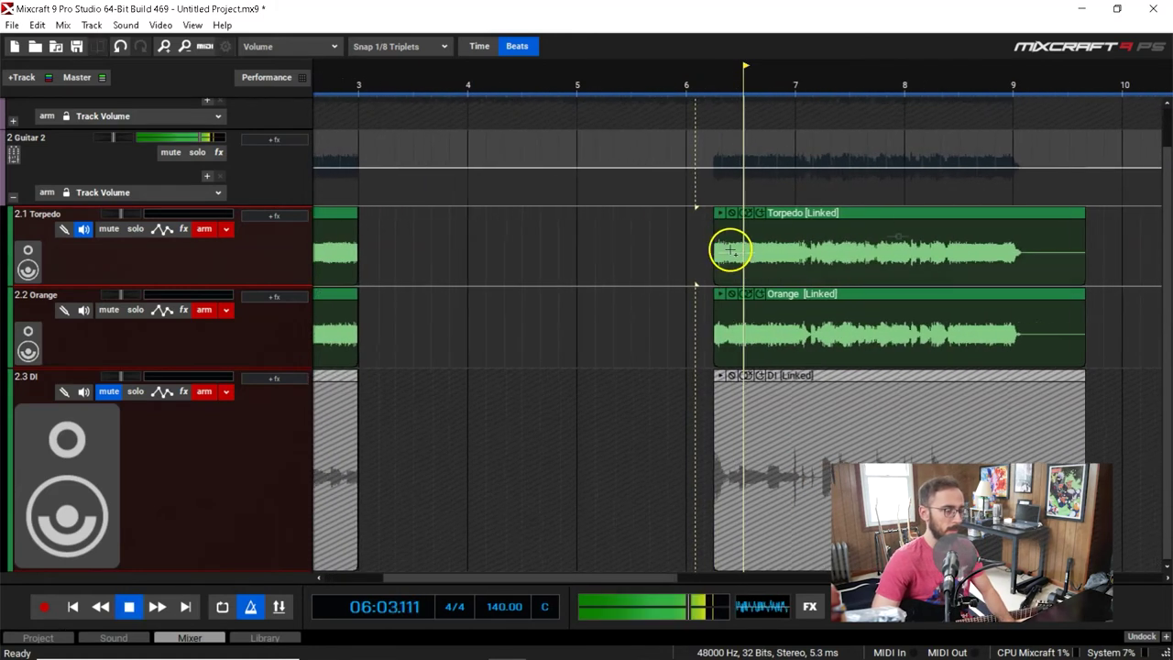
scroll(730, 250, "up", 1)
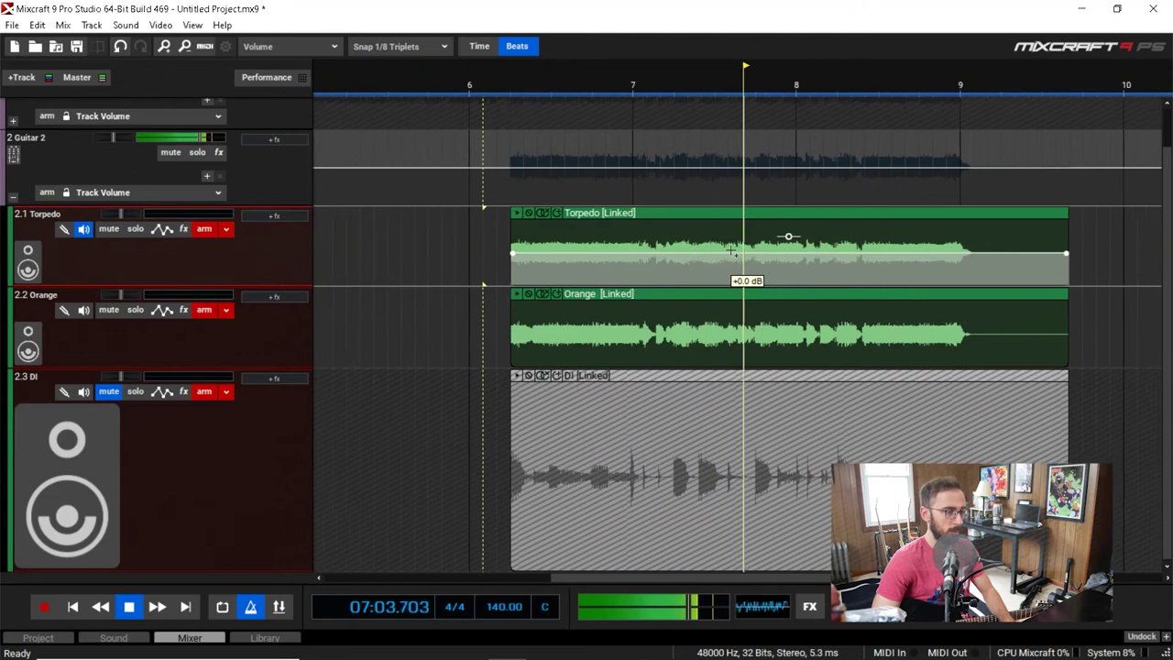
key("space")
Step: Listen to the Guitar 2 take again from within bar 7 through bar 8
left_click(601, 119)
scroll(599, 112, "up", 3)
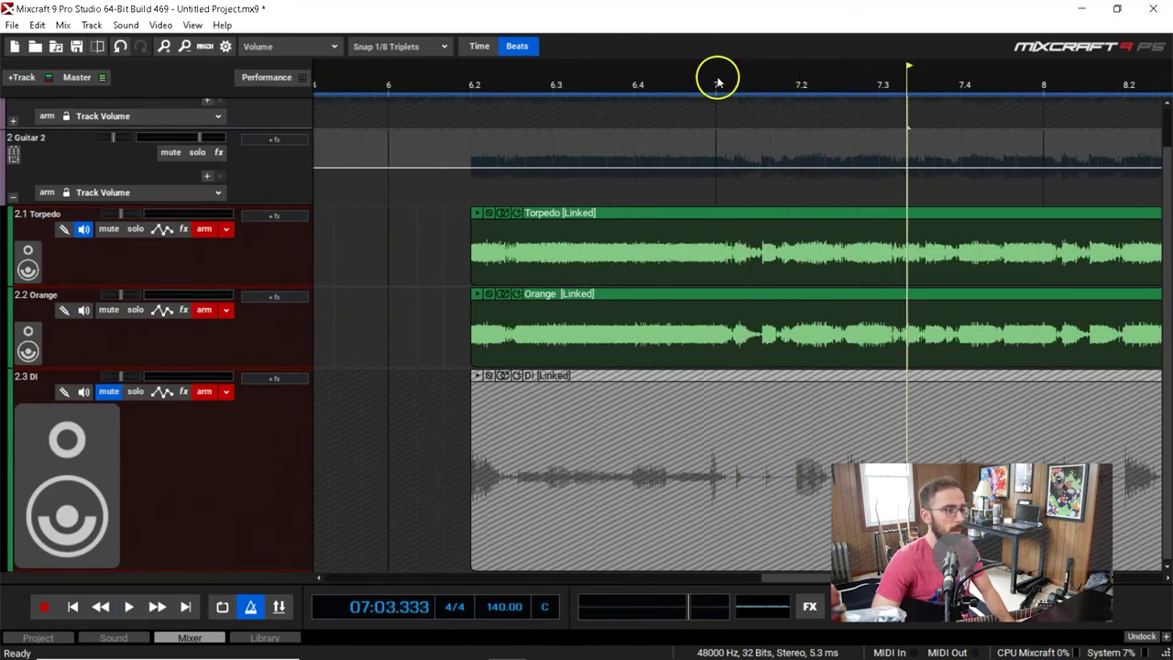
scroll(992, 140, "up", 1)
key("space")
scroll(679, 92, "down", 3)
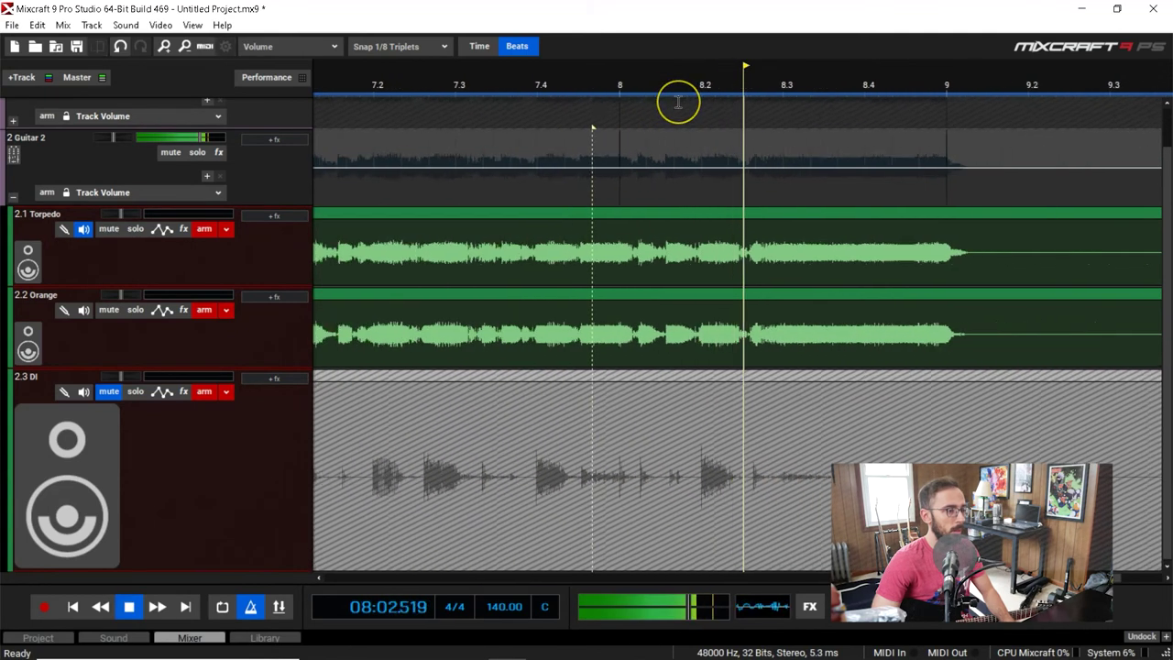
scroll(596, 92, "down", 3)
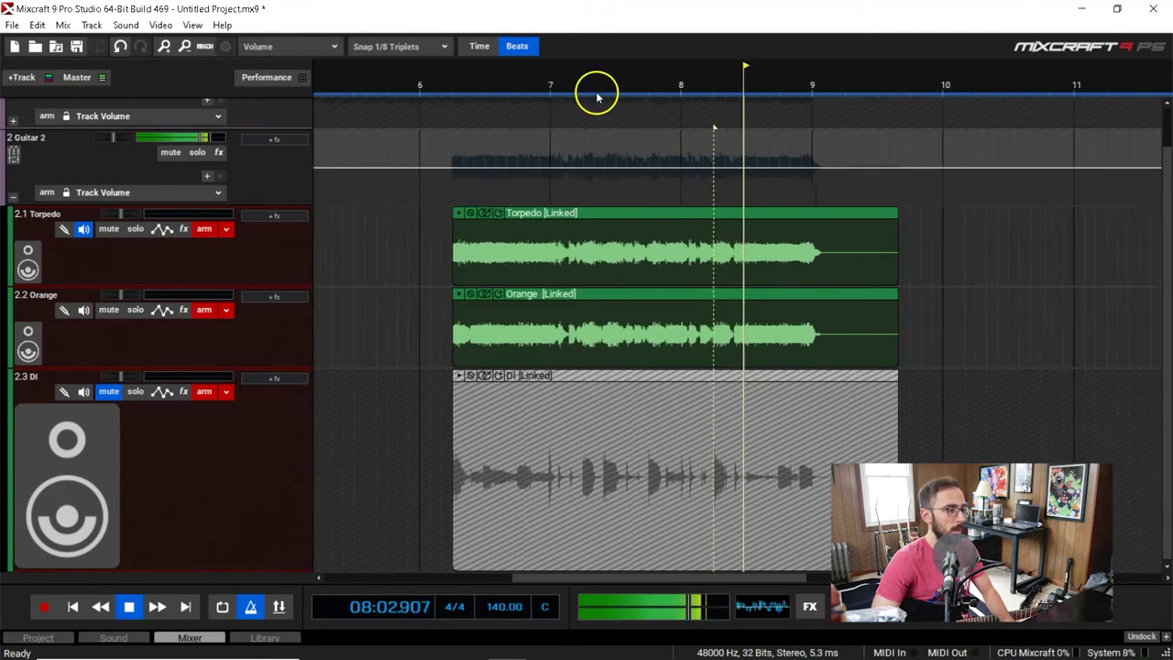
scroll(146, 280, "up", 1)
Step: Unmute Guitar 1 and play both guitars together from just after the start of bar 6 to bar 9
left_click(170, 121)
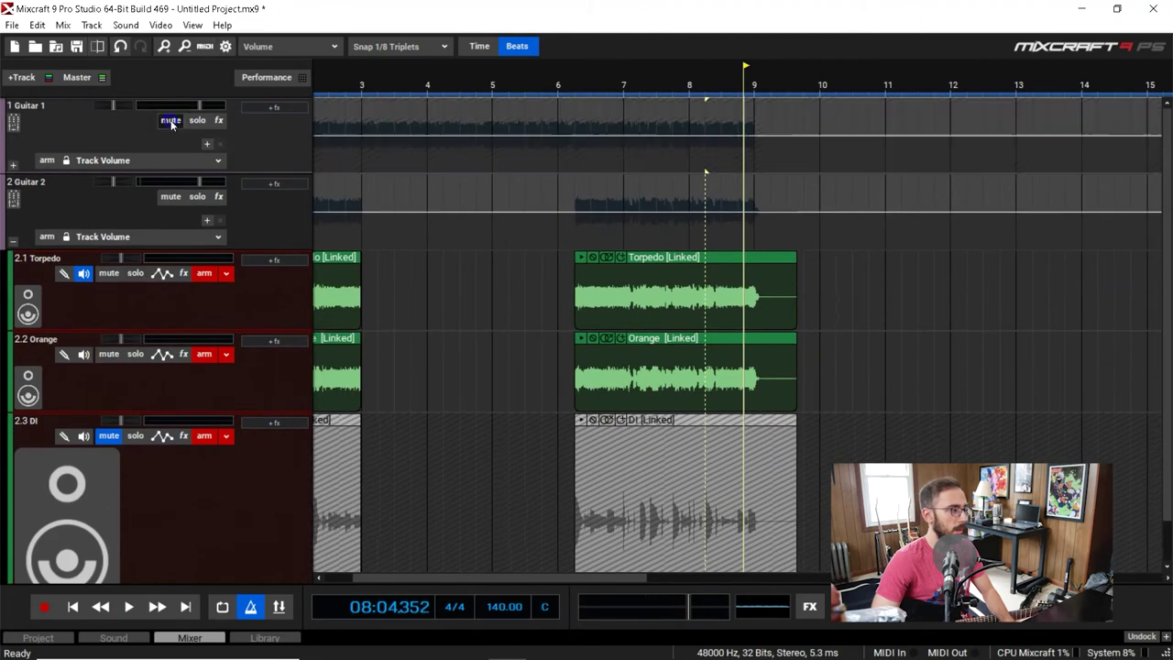
left_click(568, 92)
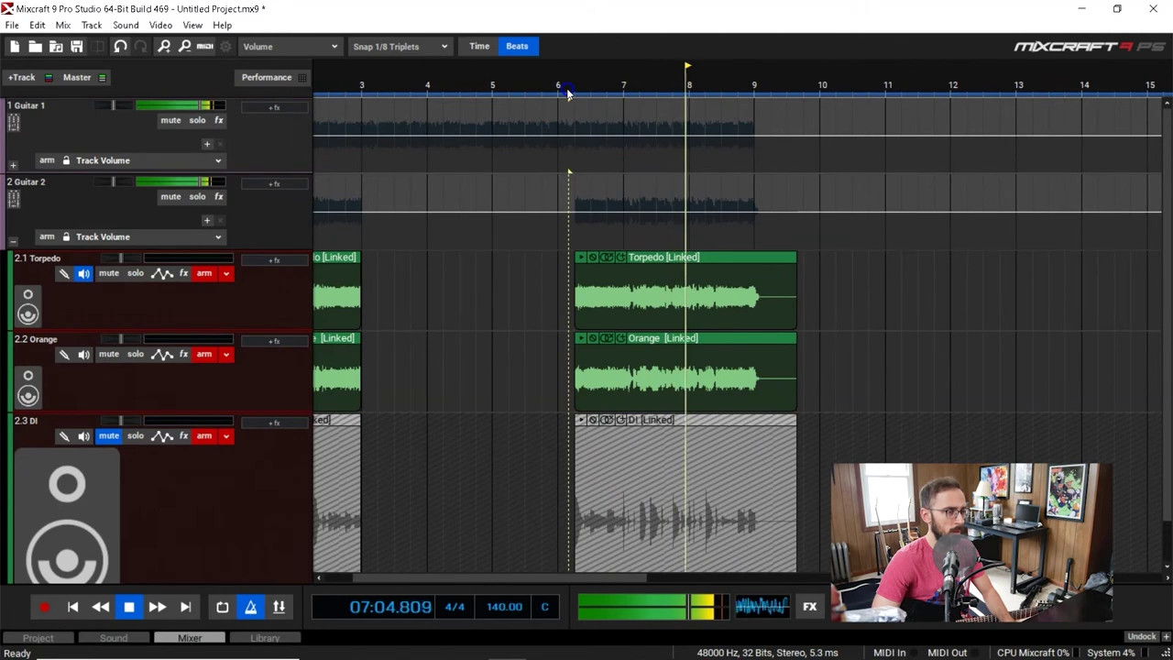
key("space")
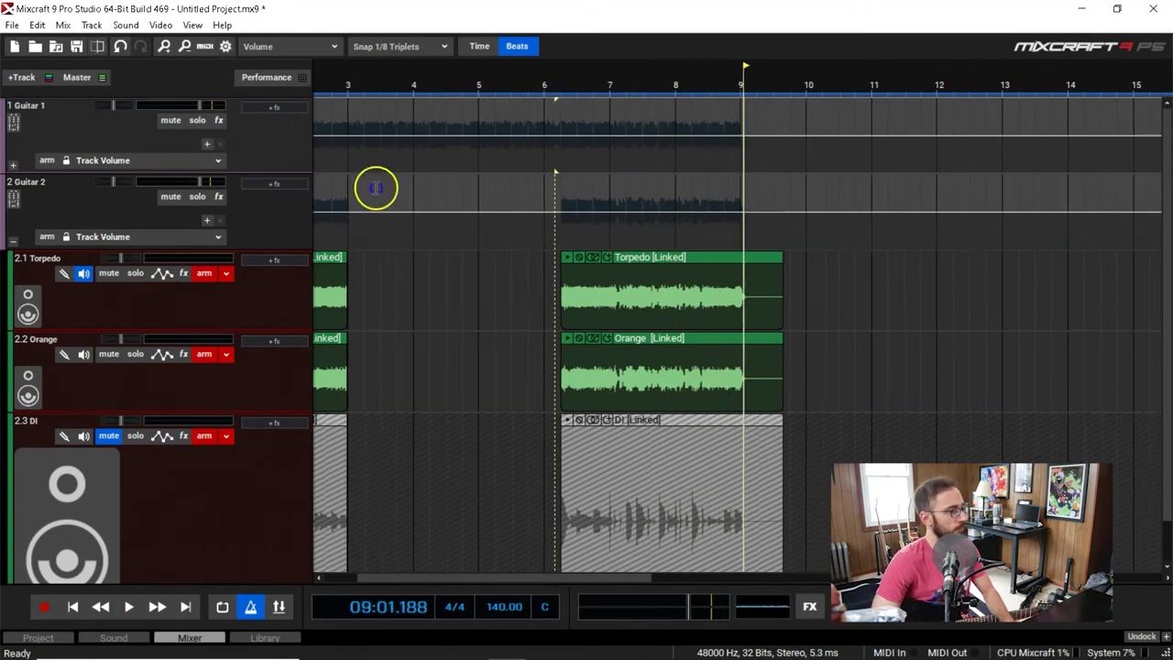
scroll(641, 474, "up", 2)
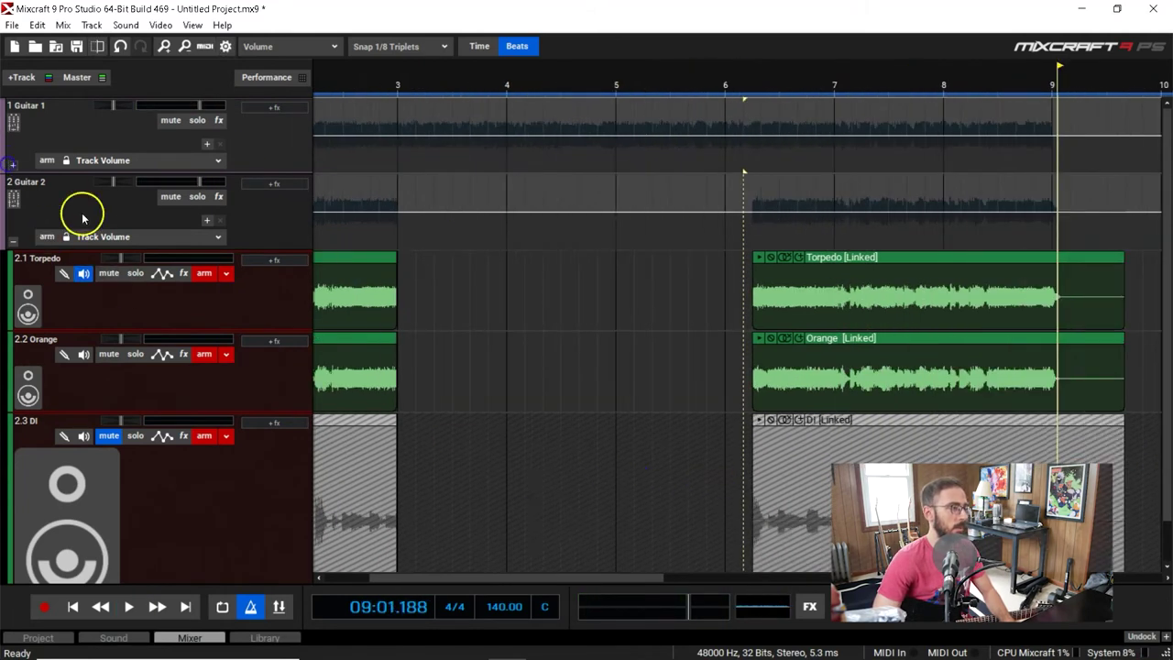
Step: Expand the Guitar 1 group and examine where its notes fall on the beats of bar 7
left_click(14, 167)
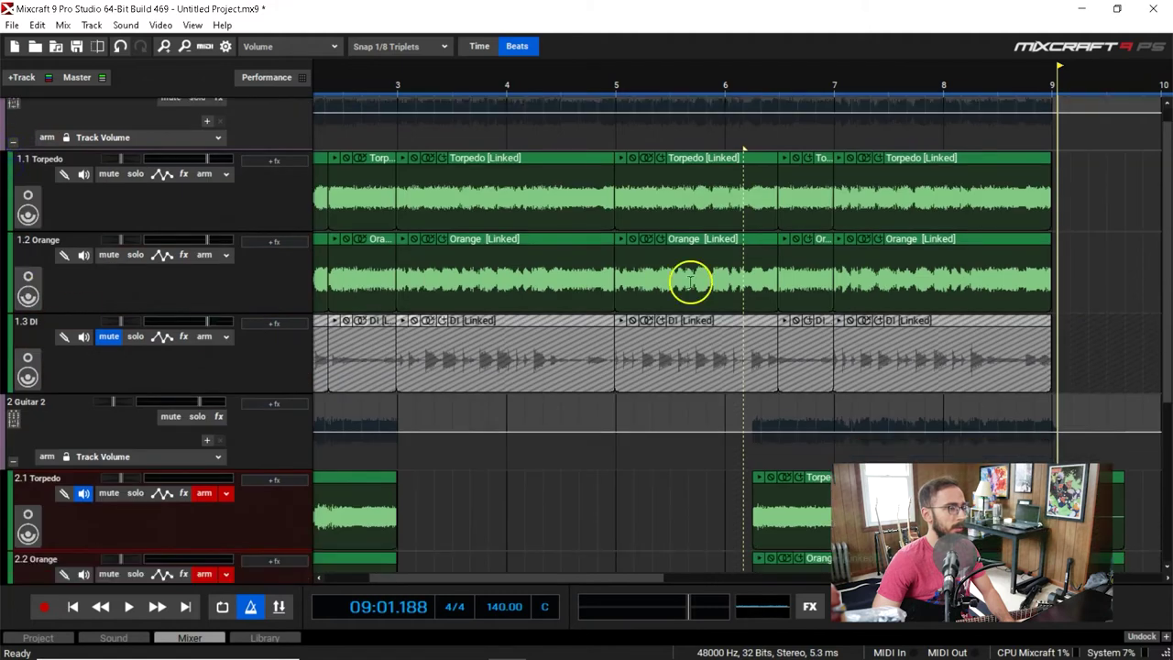
left_click(860, 91)
scroll(859, 90, "up", 8)
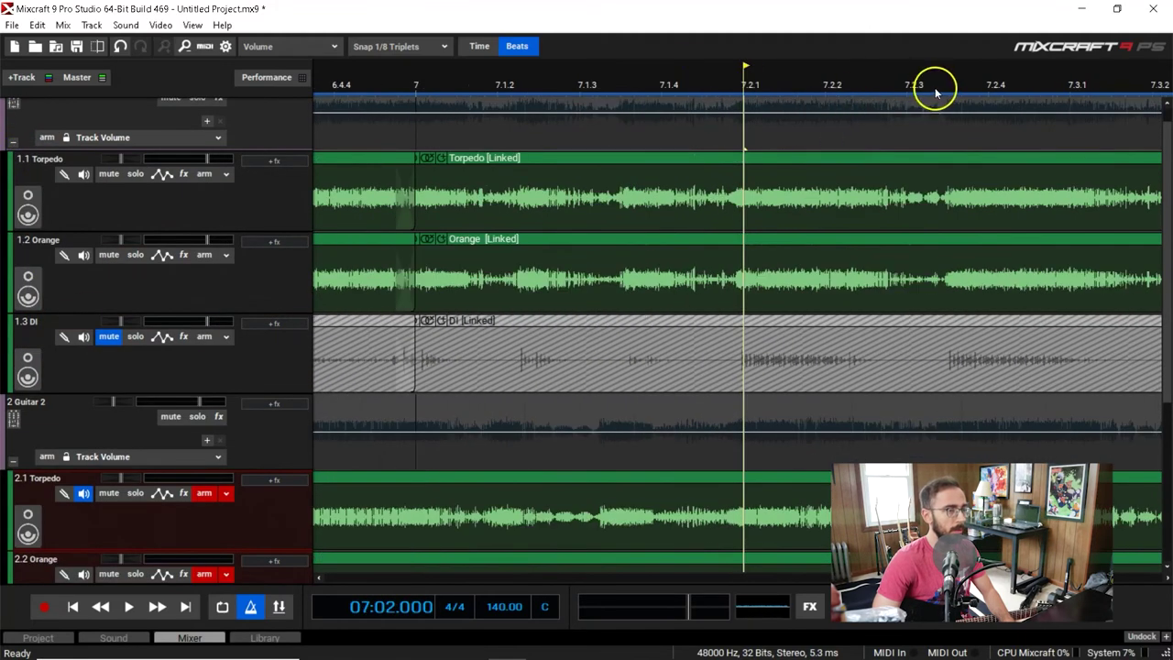
left_click(935, 92)
scroll(940, 89, "down", 3)
left_click(818, 85)
scroll(820, 92, "up", 3)
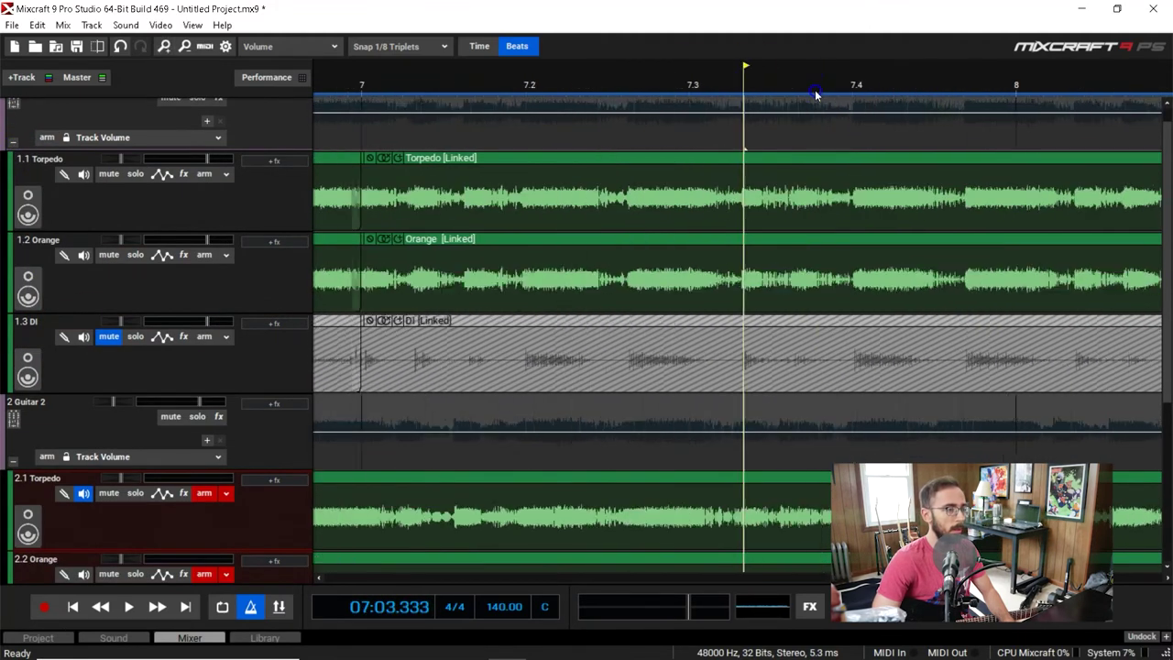
scroll(980, 108, "down", 2)
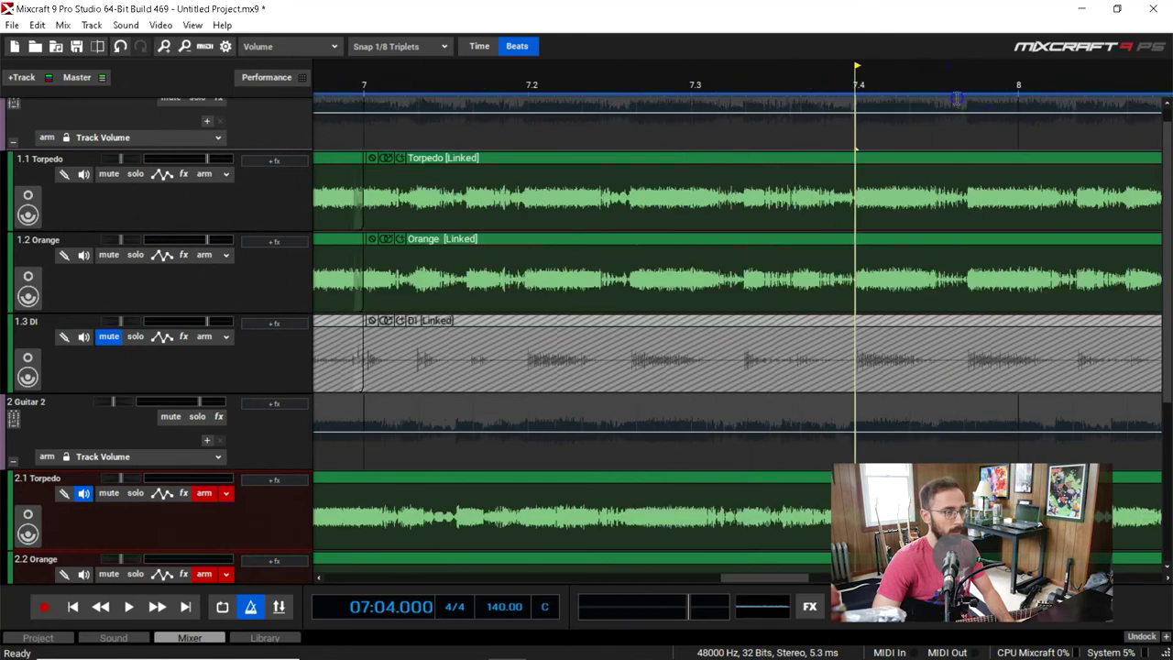
left_click(953, 68)
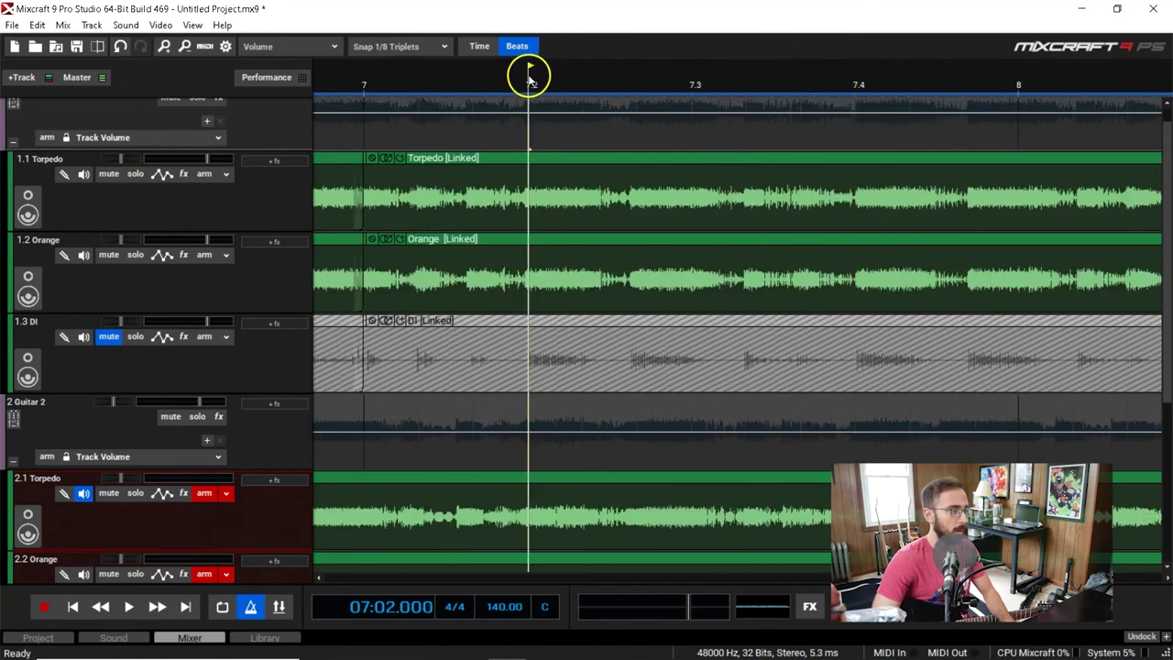
left_click(635, 85)
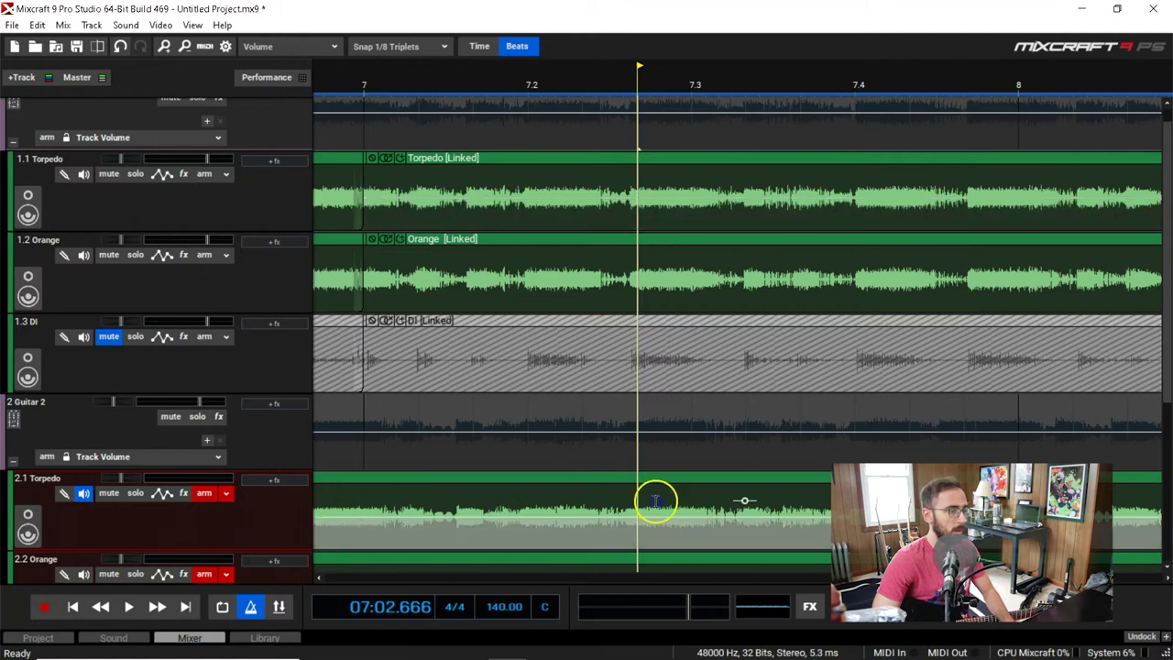
Step: Examine the Guitar 2 DI waveform against the beat grid through bars 7 and 8
scroll(180, 463, "down", 3)
scroll(179, 463, "down", 2)
left_click(779, 427)
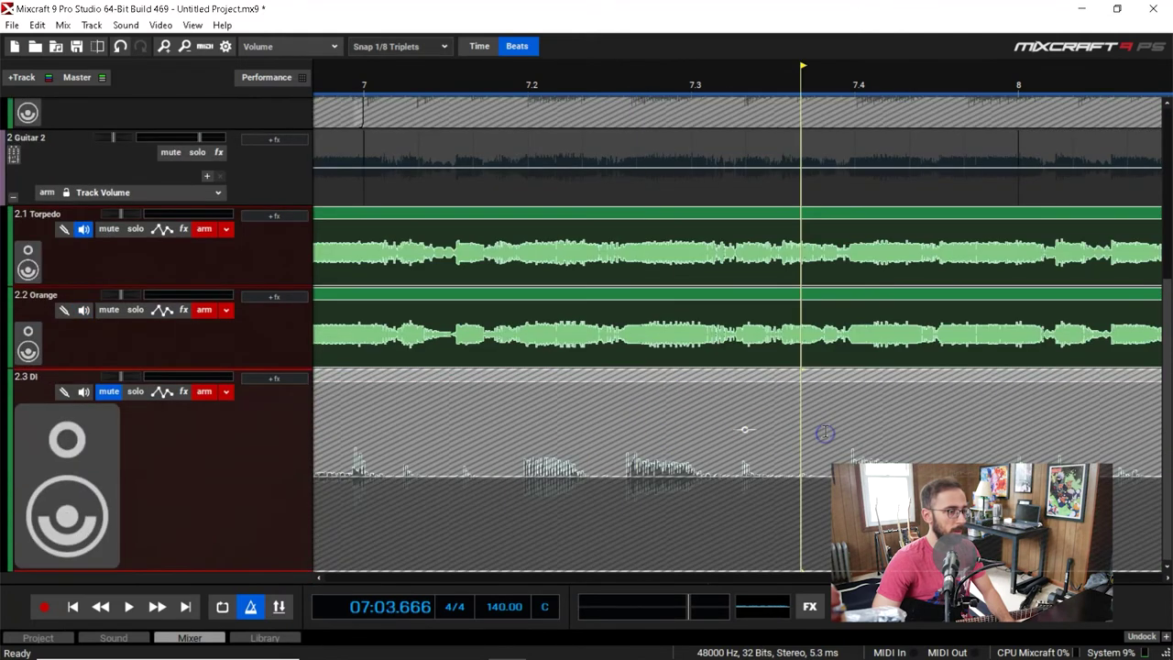
left_click(877, 119)
left_click(371, 92)
scroll(516, 87, "down", 2)
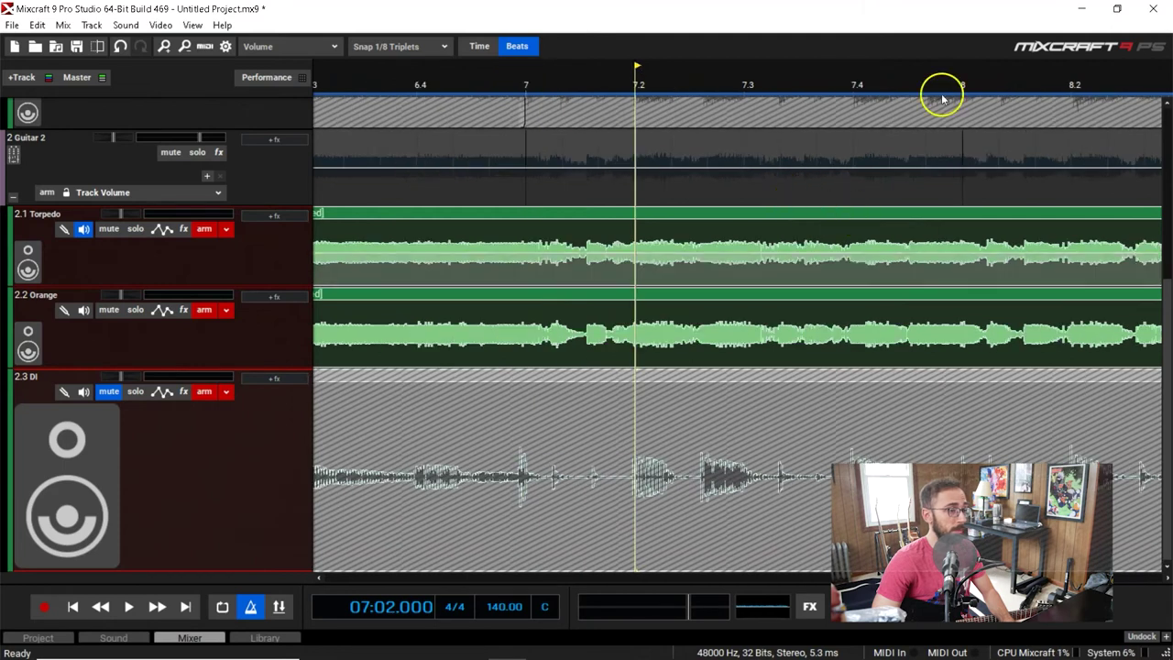
scroll(1060, 179, "down", 1)
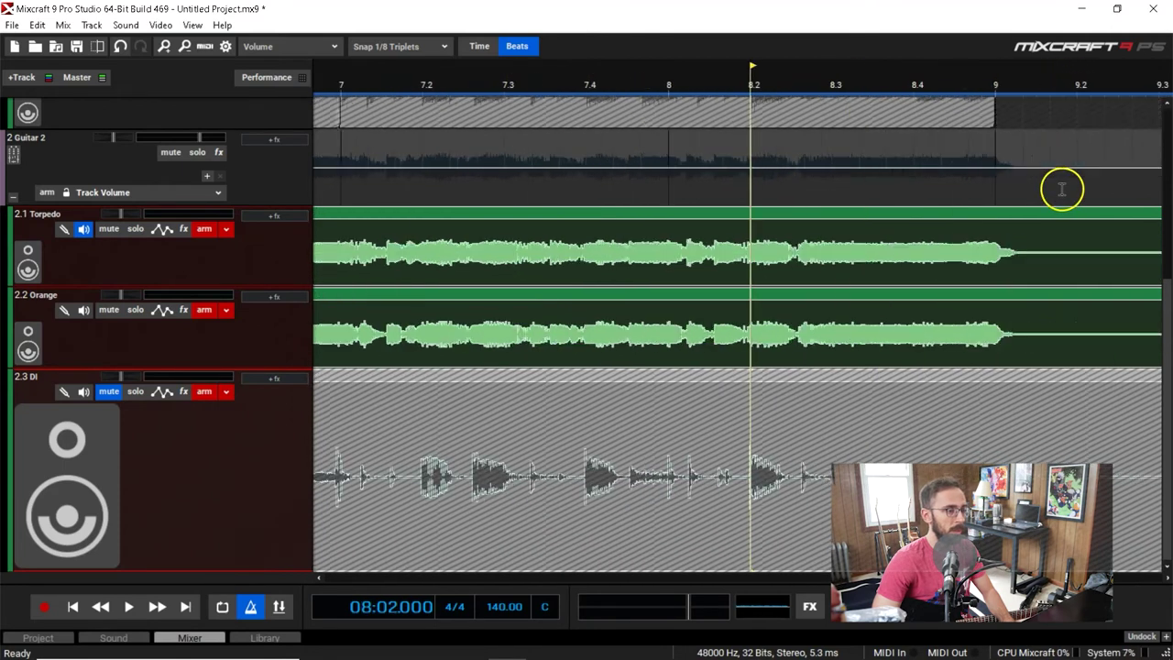
left_click(668, 85)
scroll(657, 82, "up", 3)
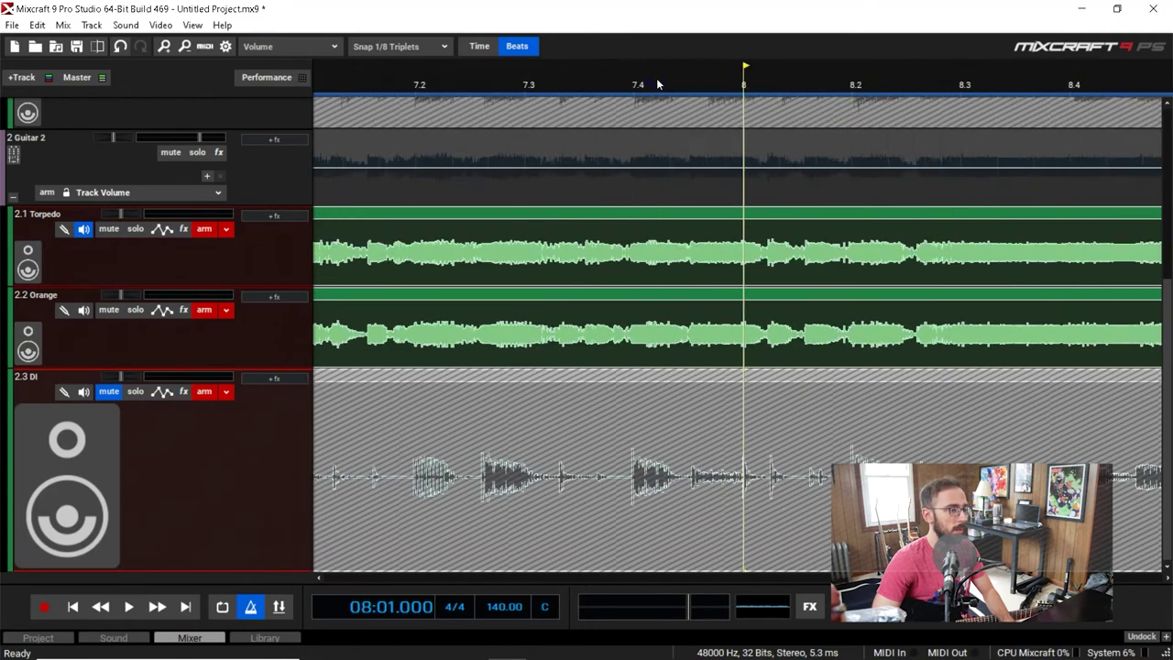
left_click(789, 85)
scroll(790, 84, "down", 3)
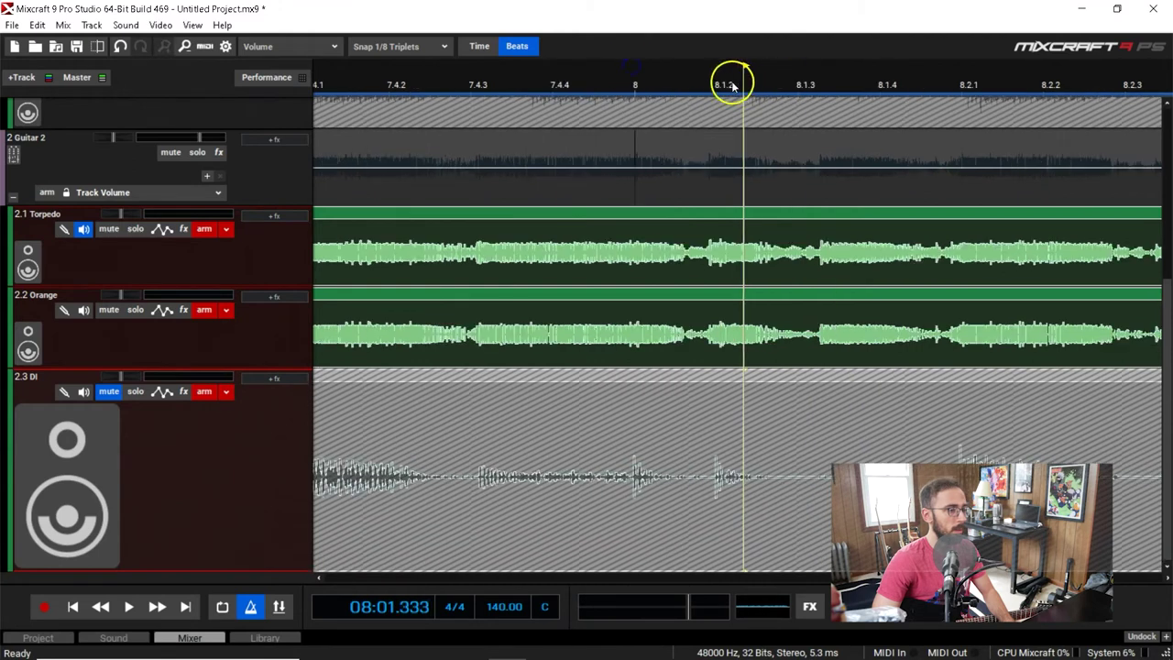
scroll(724, 83, "down", 1)
scroll(724, 84, "down", 1)
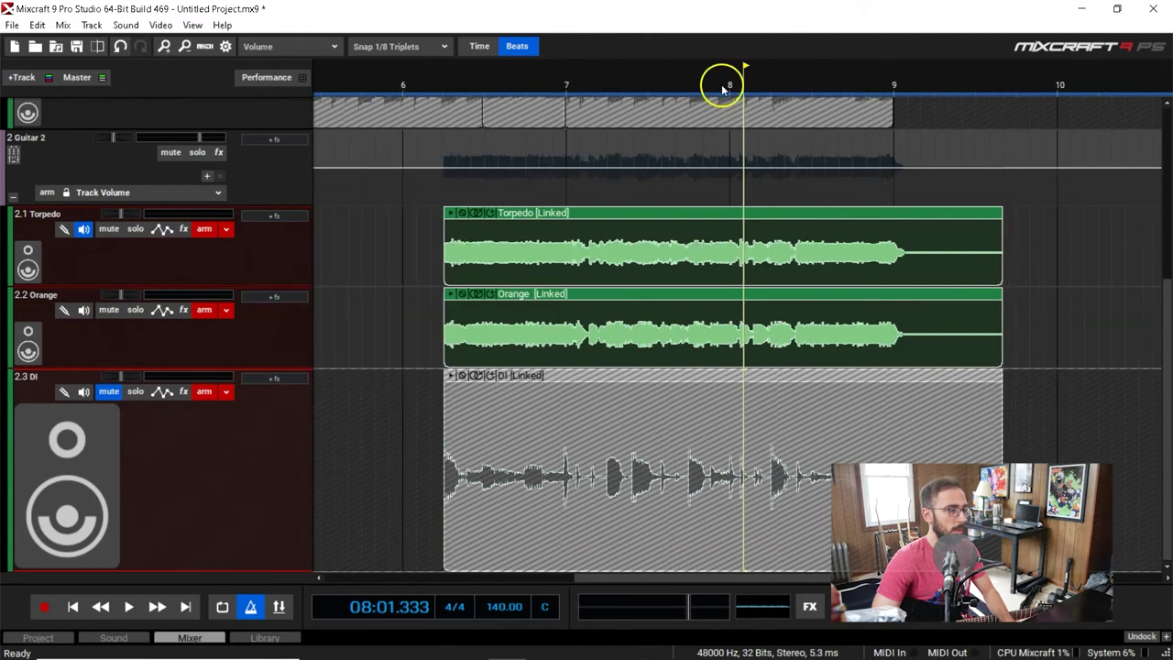
Step: Inspect the timing of the Guitar 2 DI notes around beats 2 and 3 of bar 7
left_click(605, 81)
scroll(605, 81, "up", 1)
scroll(876, 85, "up", 1)
left_click(783, 84)
scroll(784, 85, "up", 1)
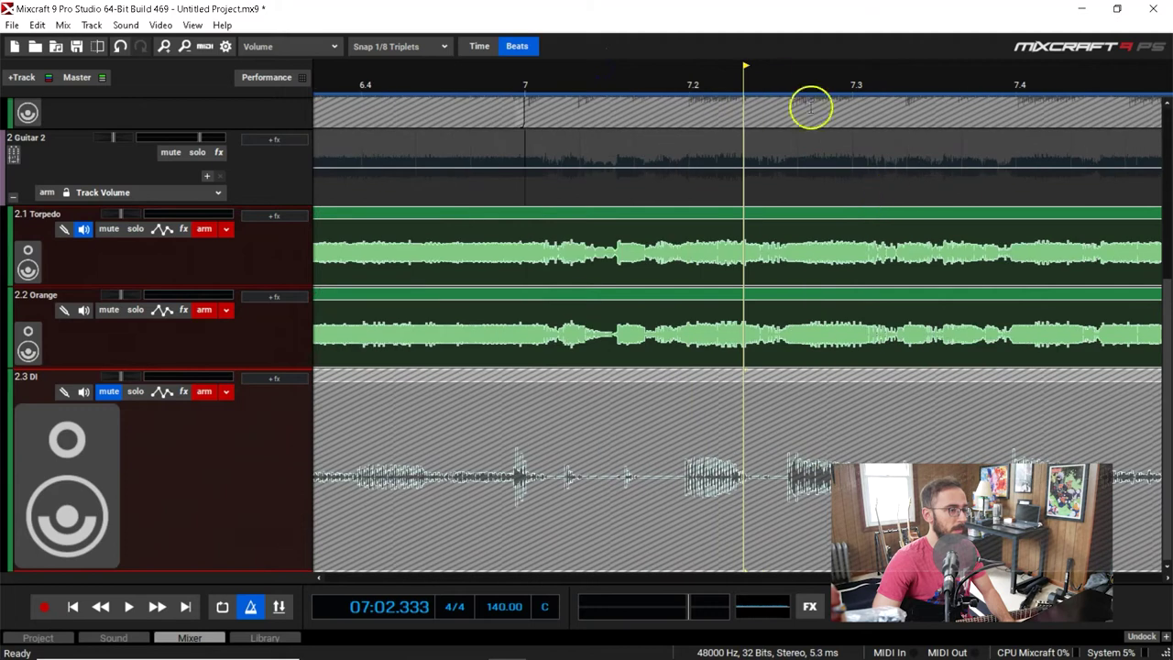
scroll(790, 84, "down", 4)
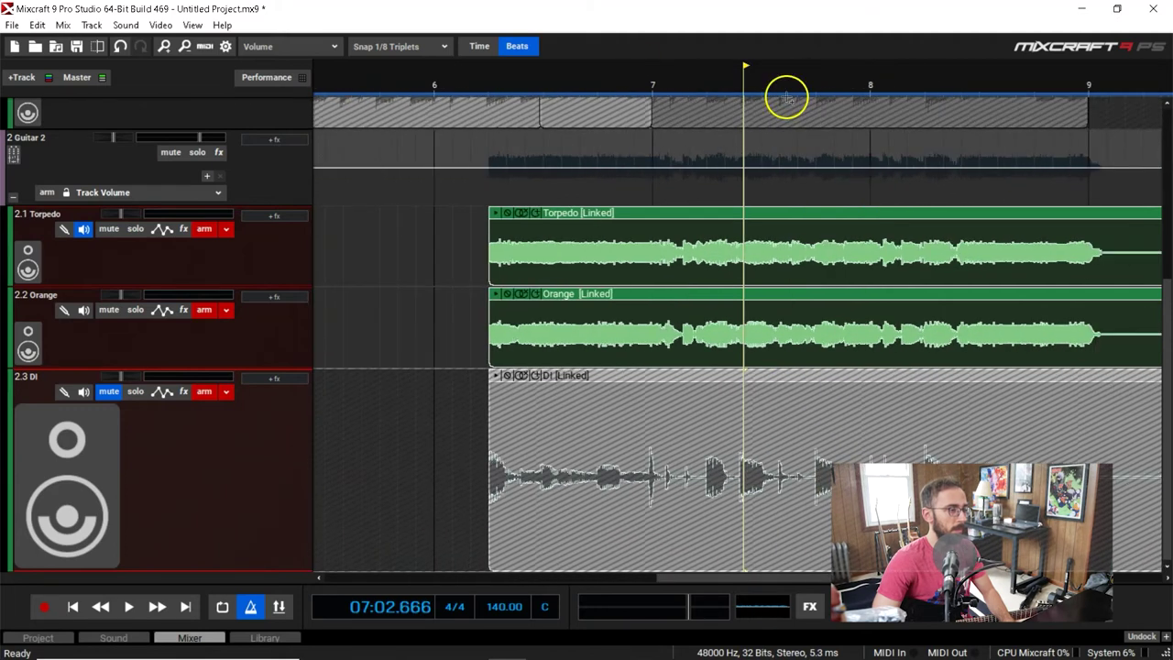
scroll(177, 316, "up", 1)
scroll(175, 312, "up", 2)
scroll(173, 308, "down", 3)
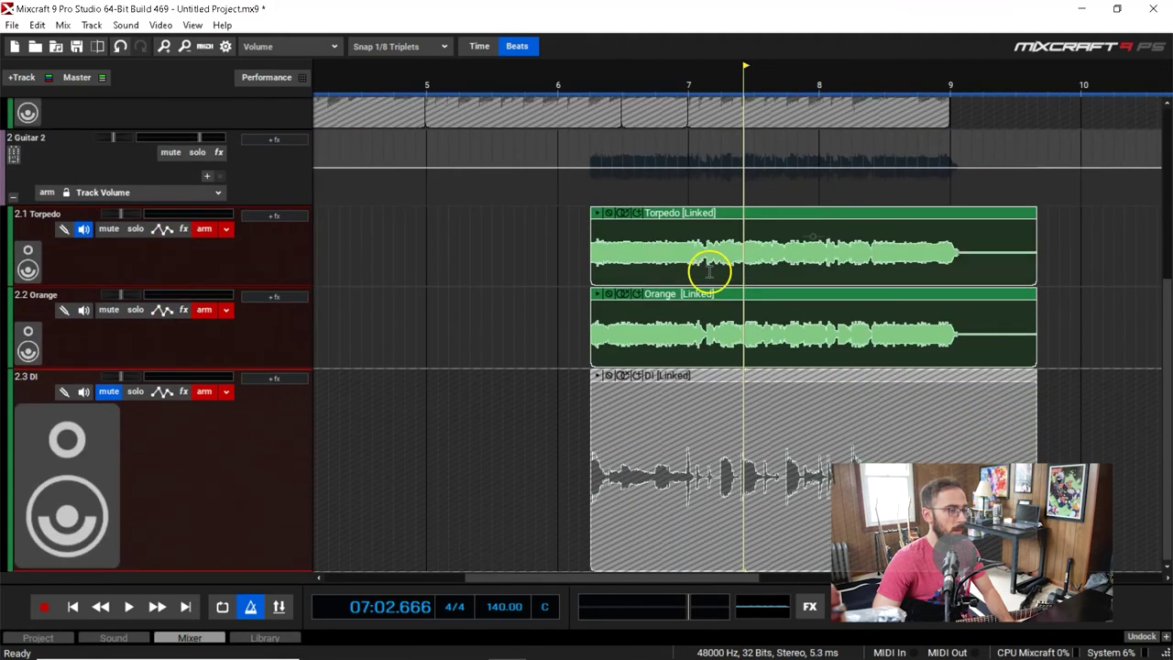
Step: Mute Guitar 1 and play the Guitar 2 take from the start of the project into bar 3
key("Home")
scroll(479, 314, "down", 3)
scroll(520, 354, "up", 2)
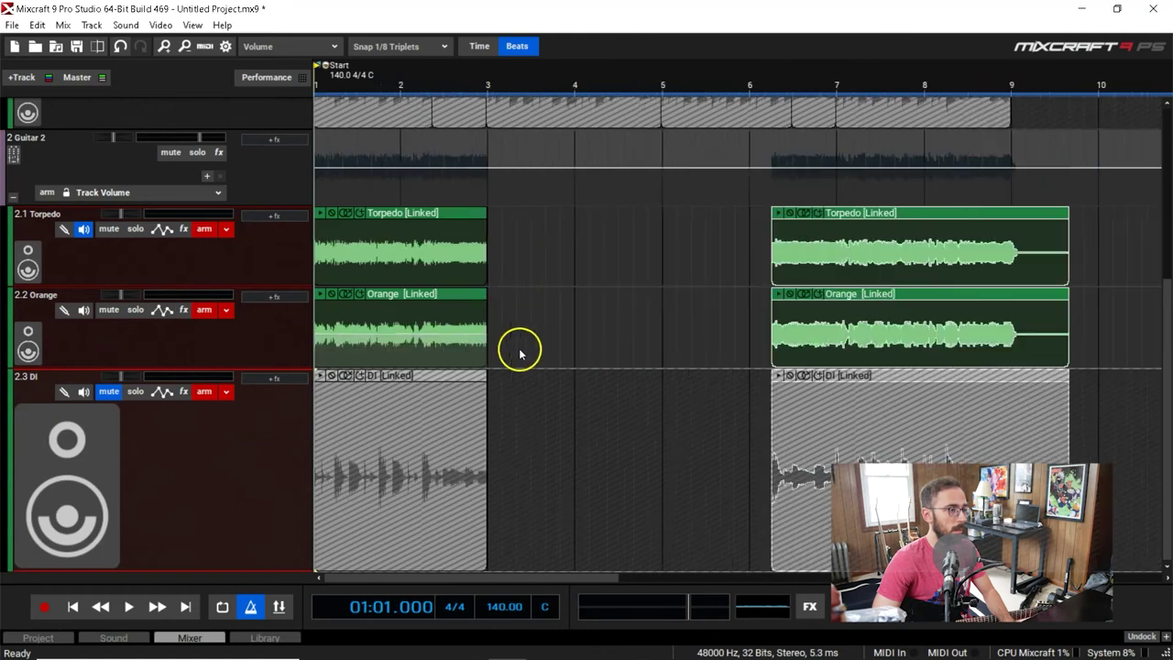
scroll(110, 307, "up", 3)
scroll(71, 271, "up", 1)
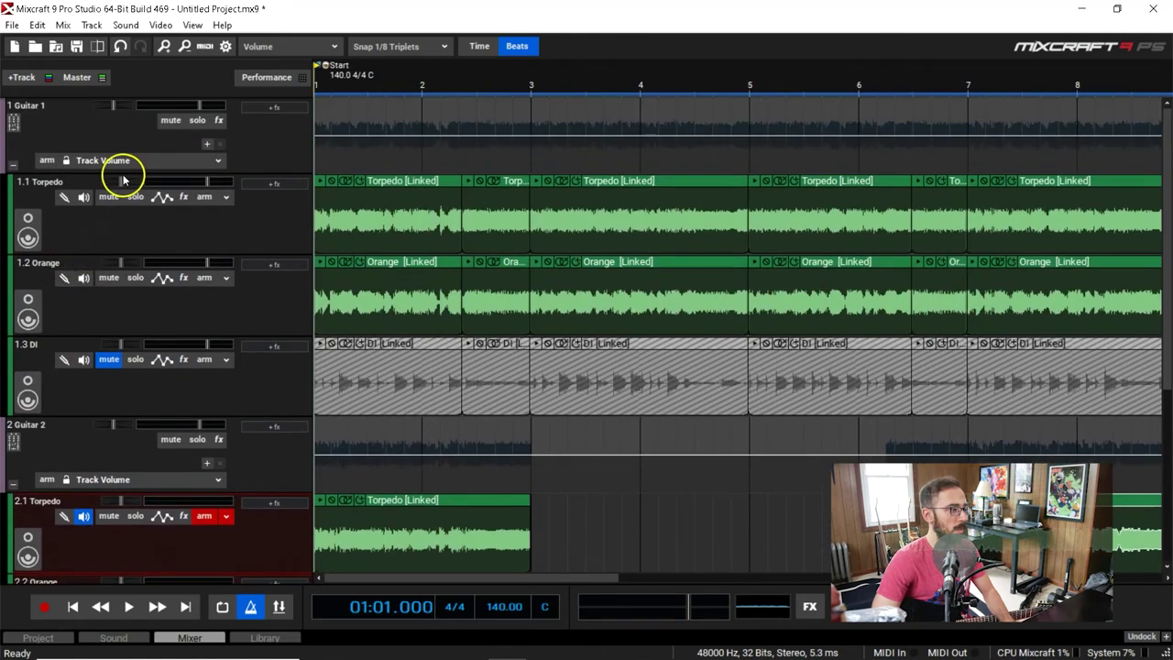
scroll(176, 119, "down", 3)
key("space")
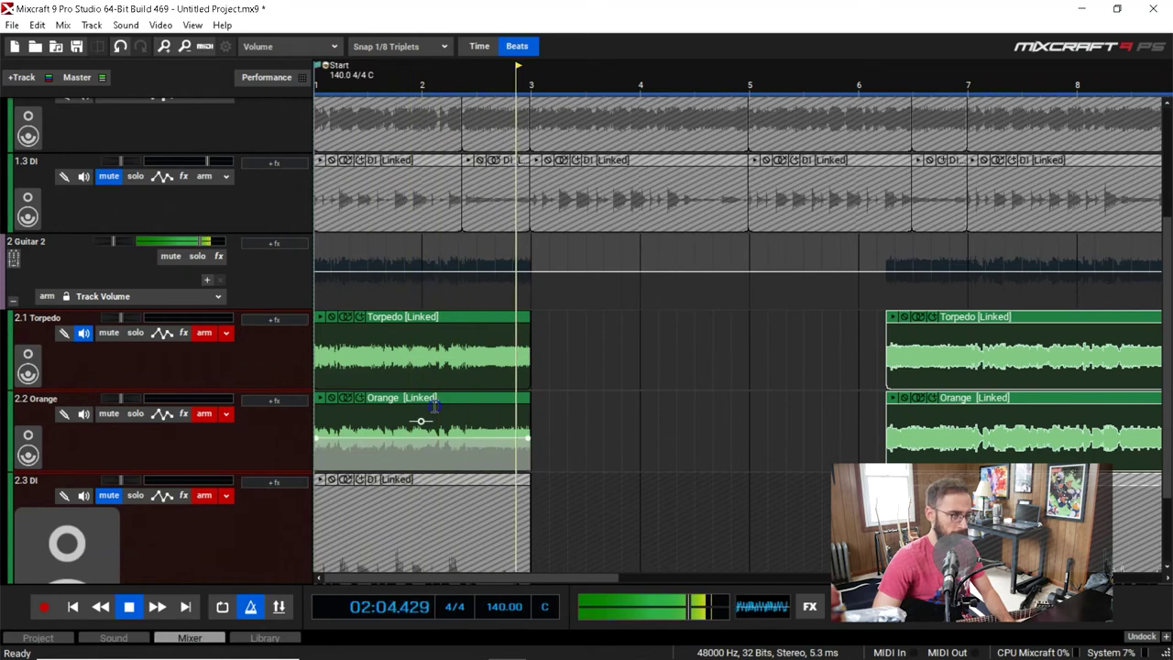
scroll(775, 417, "down", 3)
scroll(780, 424, "up", 2)
key("space")
left_click(230, 410)
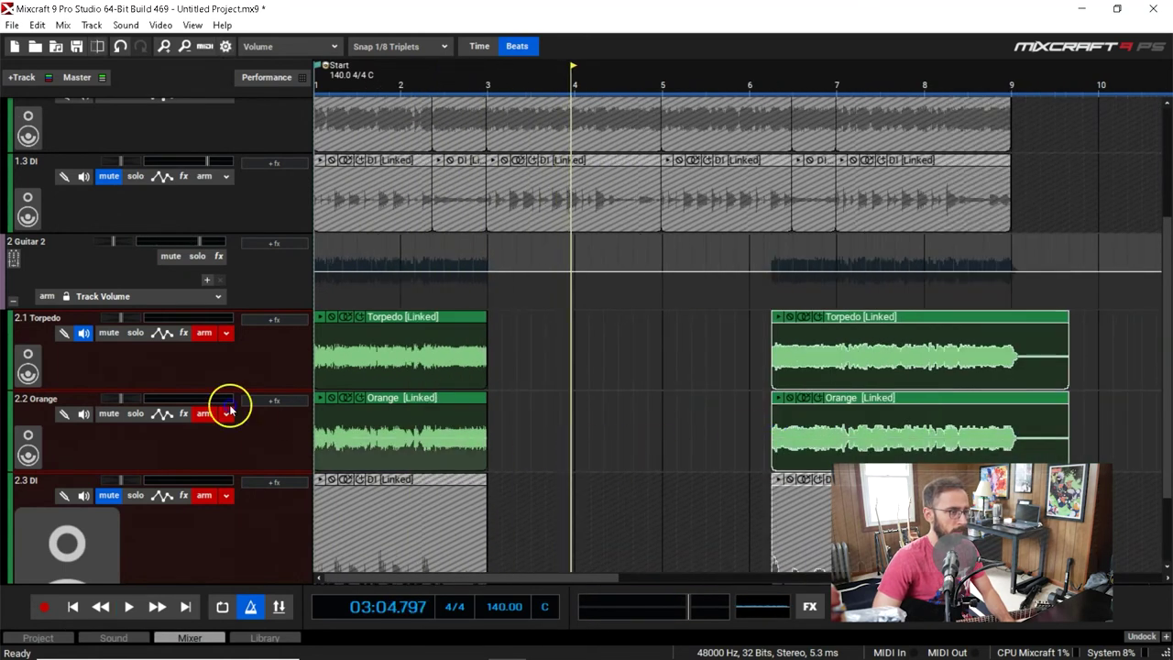
Step: Play the remaining Guitar 2 section from the middle of bar 6 into bar 8
scroll(229, 410, "down", 1)
left_click(803, 89)
key("space")
scroll(804, 89, "up", 4)
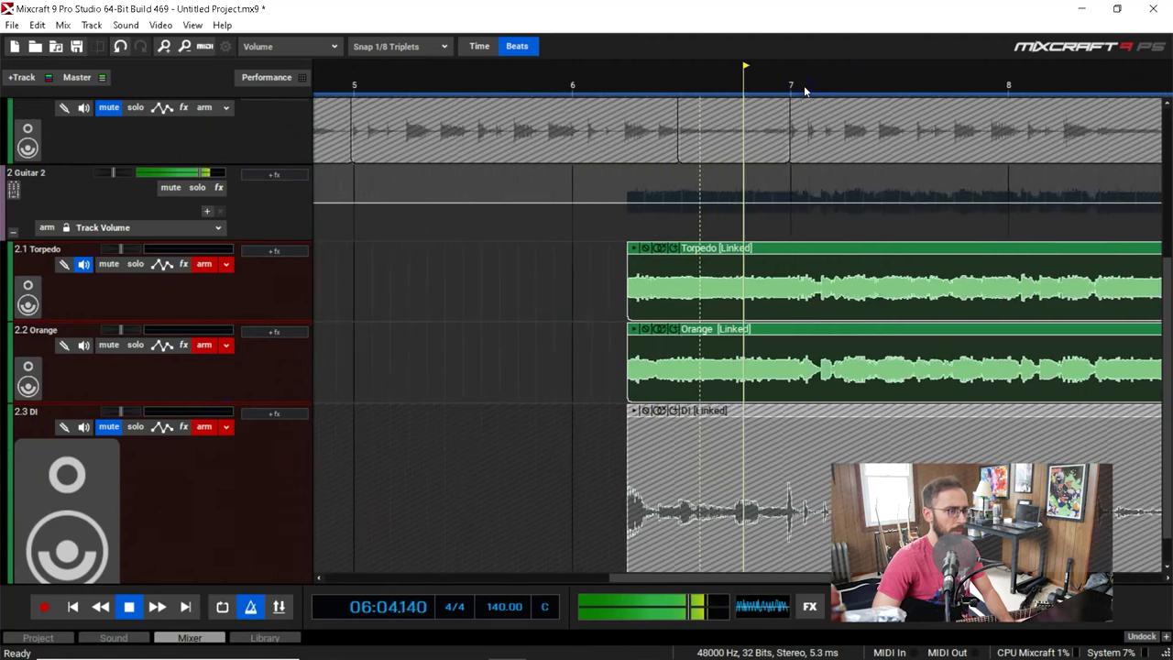
scroll(709, 229, "down", 2)
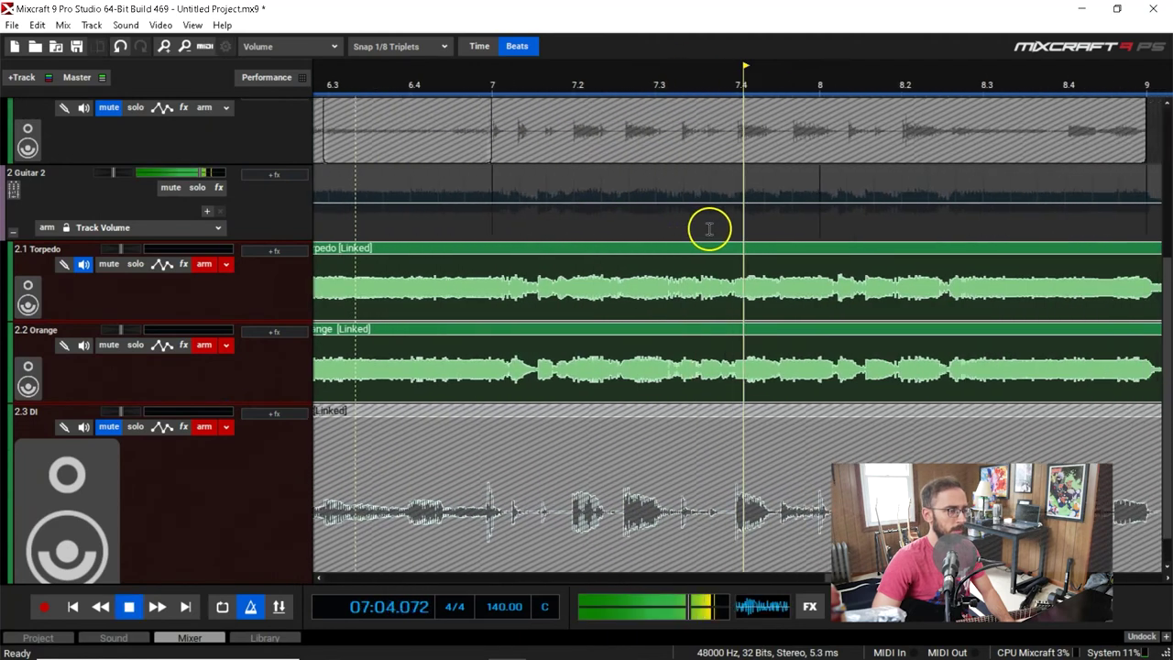
scroll(206, 264, "up", 2)
scroll(208, 263, "down", 3)
key("space")
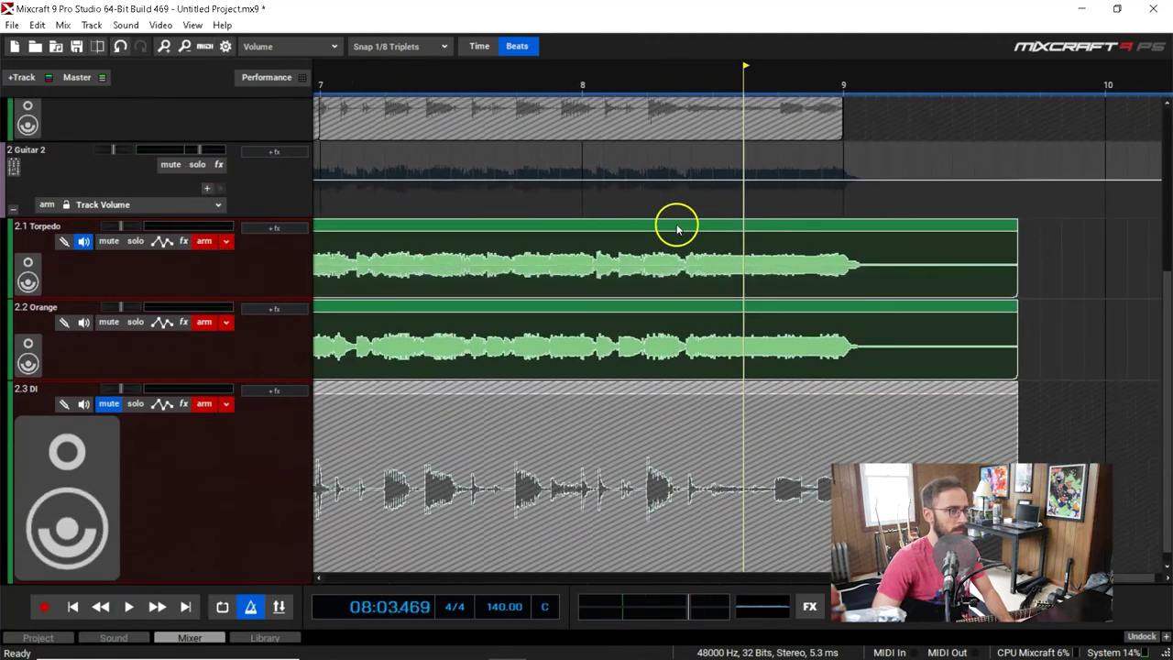
Step: Split the linked Guitar 2 clips at the start of bar 7 and delete the section after the split
left_click(676, 224)
scroll(631, 183, "down", 3)
left_click(525, 80)
key("space")
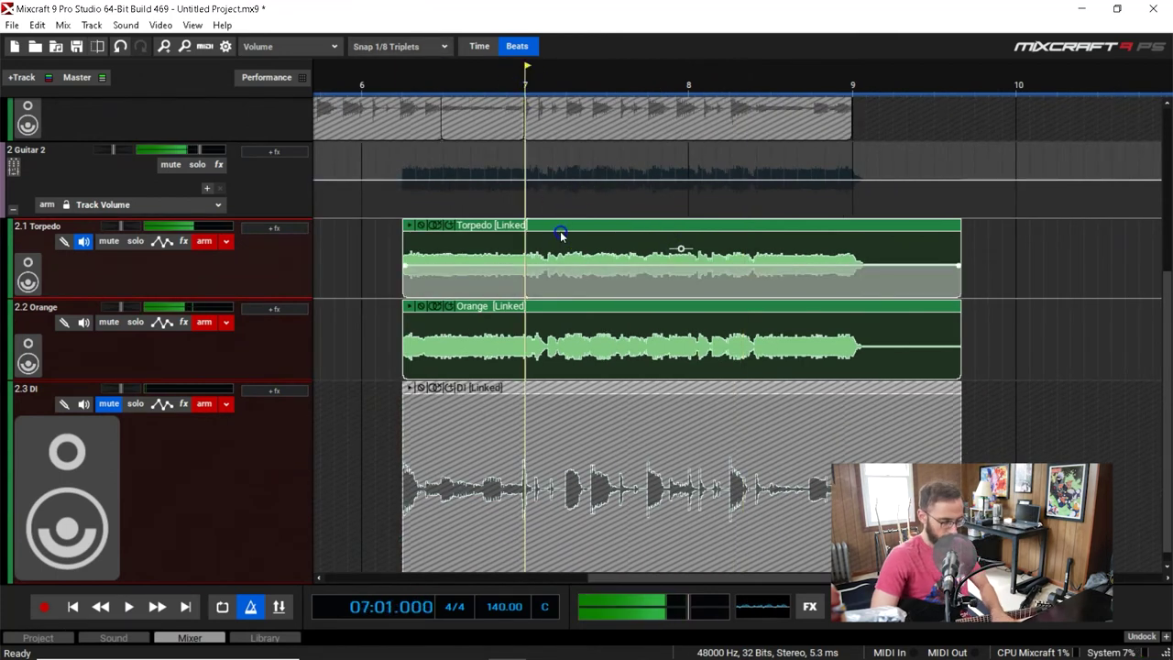
key("s")
left_click(634, 224)
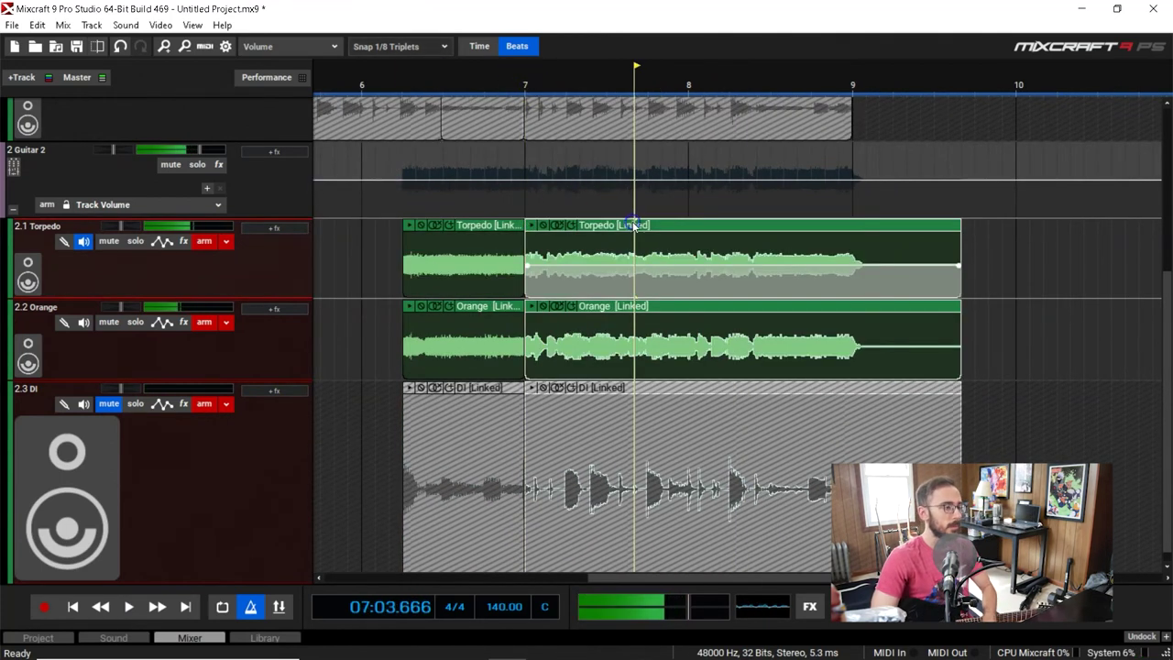
key("Delete")
scroll(642, 248, "down", 5)
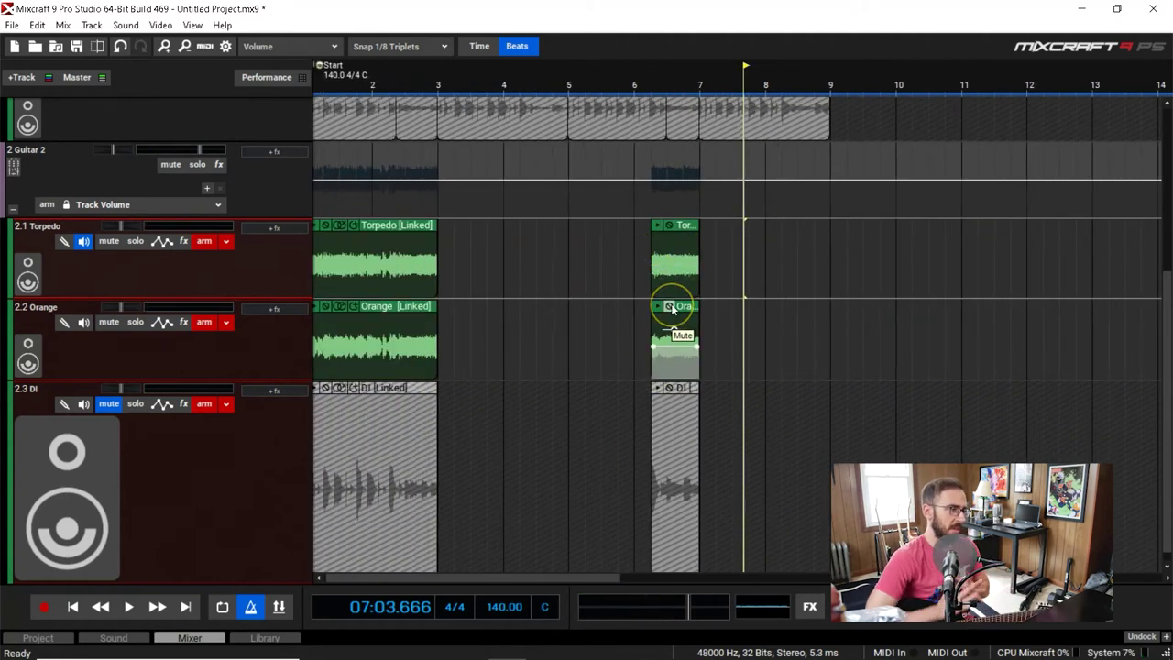
Step: Play the remaining Guitar 2 section from the middle of bar 2 to near its end at bar 3
left_click(404, 87)
scroll(406, 95, "up", 4)
key("space")
key("space")
scroll(862, 309, "down", 2)
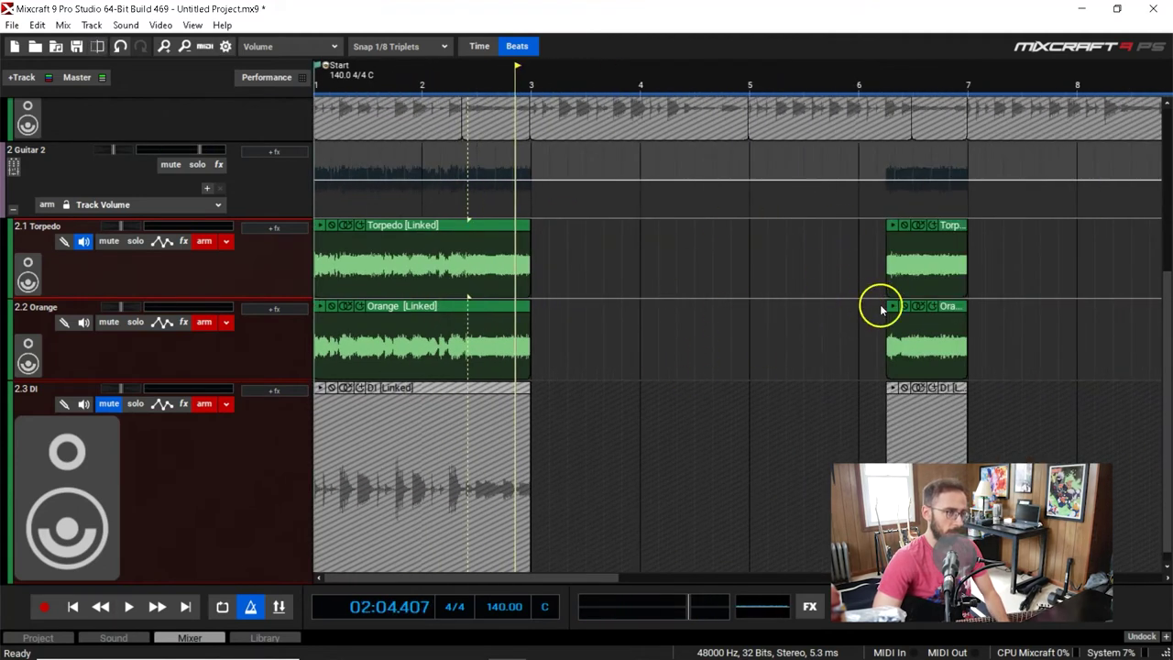
Step: Record a new Guitar 2 take on the Torpedo, Orange and DI tracks from the project start past bar 9
left_click(799, 86)
scroll(733, 229, "down", 3)
scroll(163, 358, "up", 1)
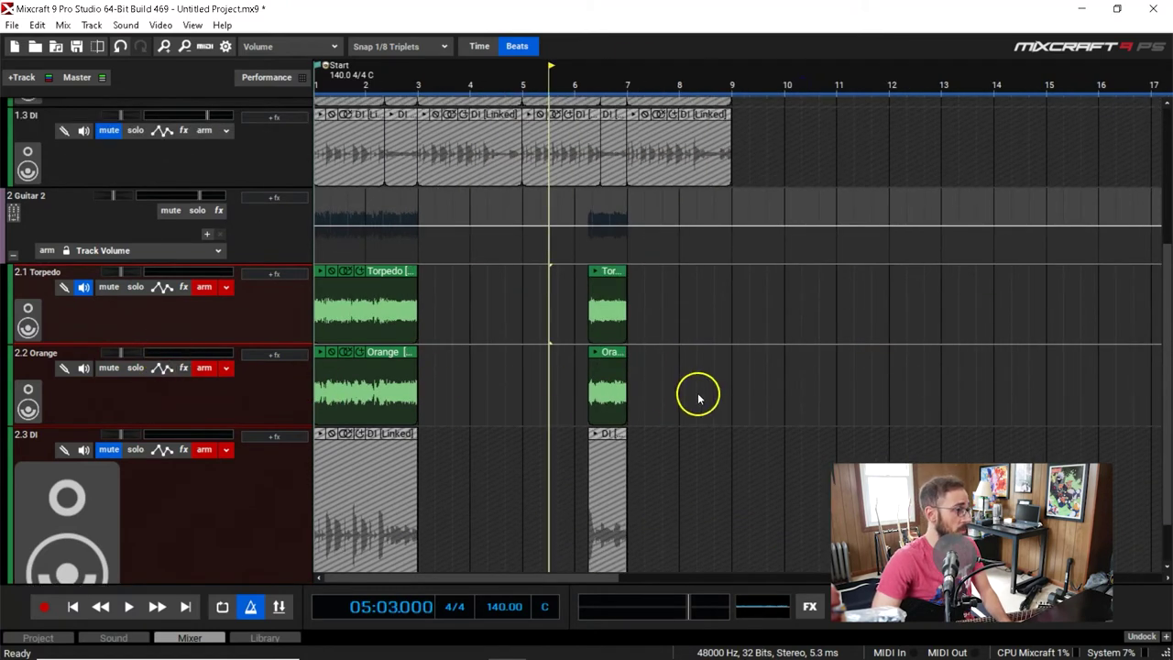
key("r")
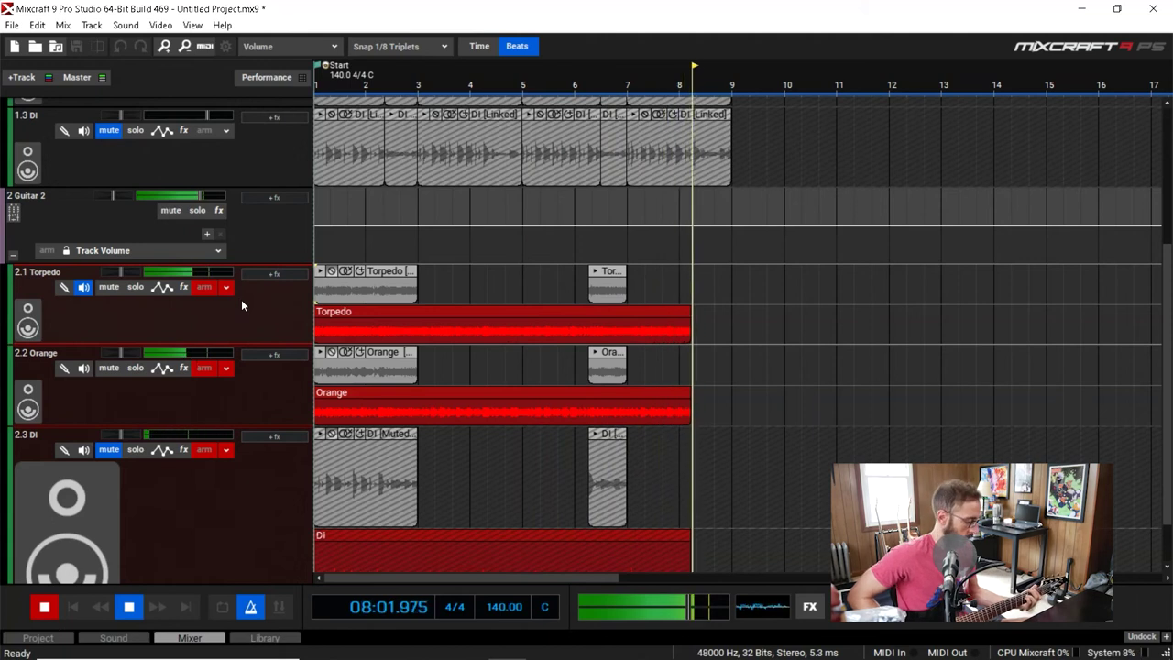
key("space")
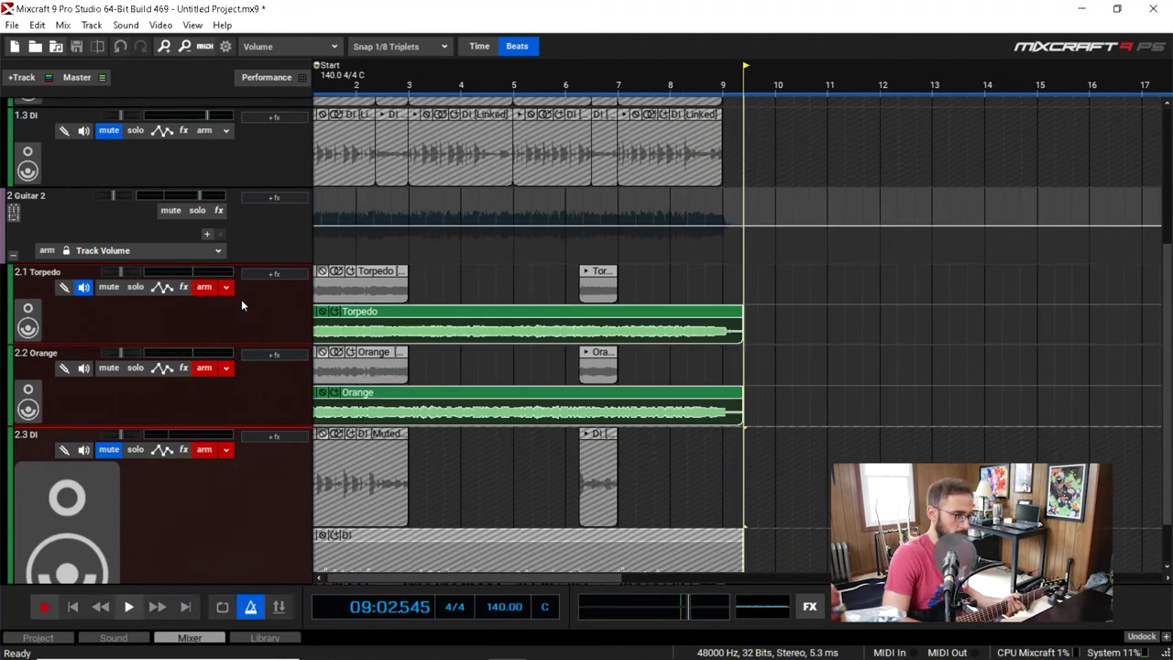
Step: Play the new Guitar 2 take from the start of the project to the end of bar 8
key("Home")
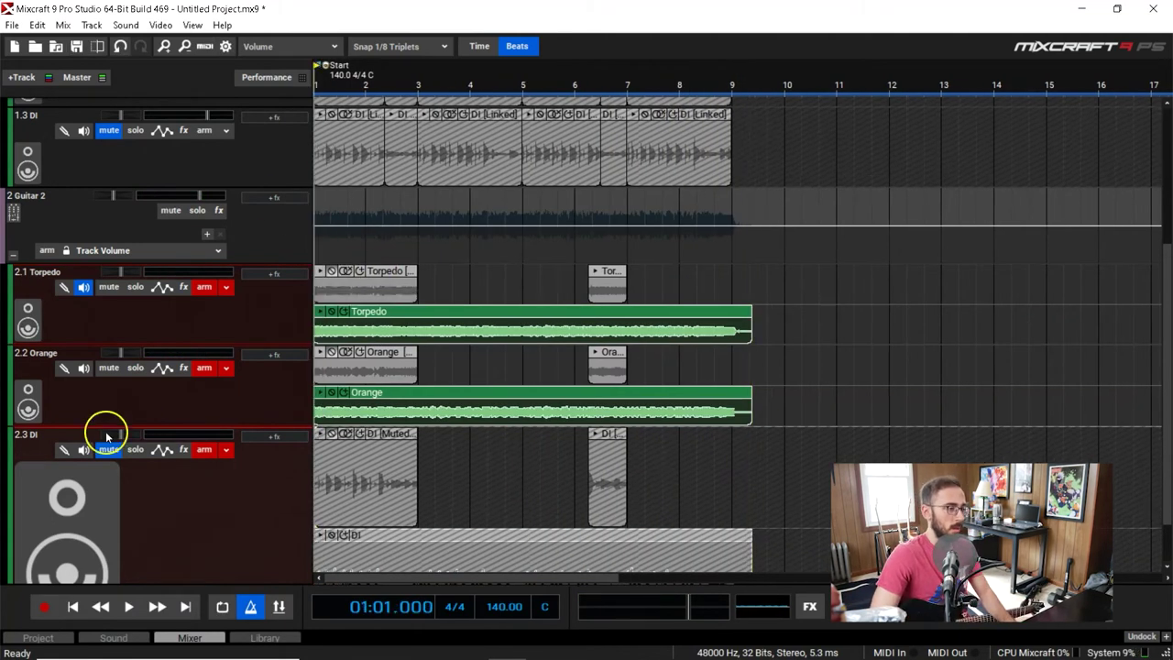
key("space")
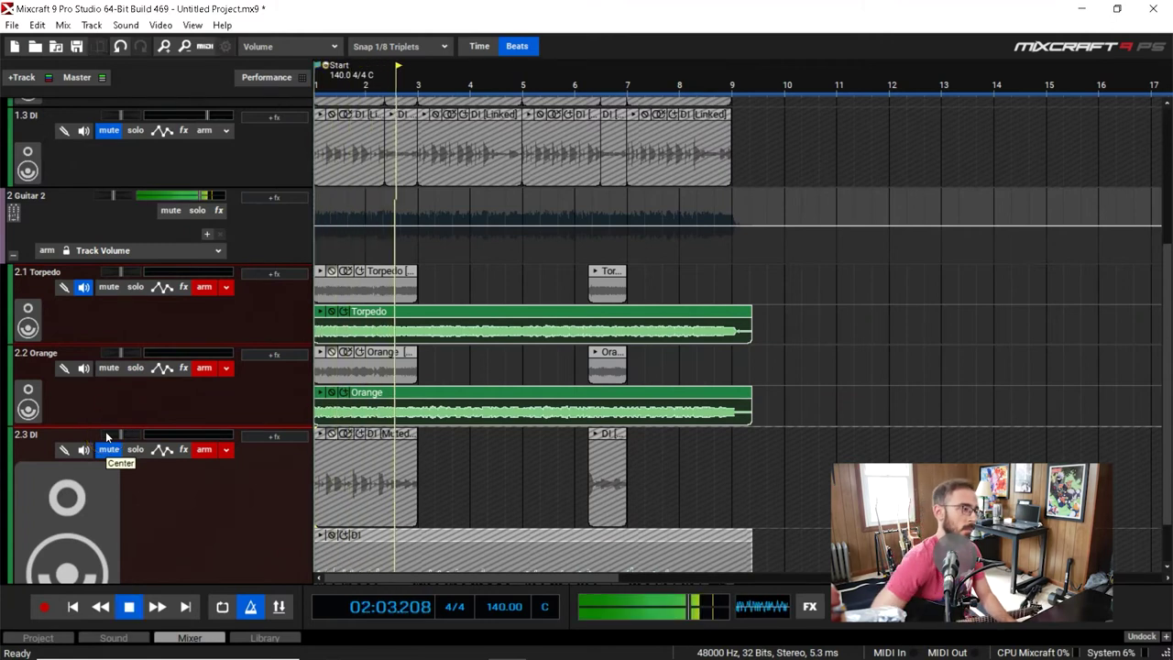
scroll(146, 539, "down", 1)
scroll(406, 513, "up", 5)
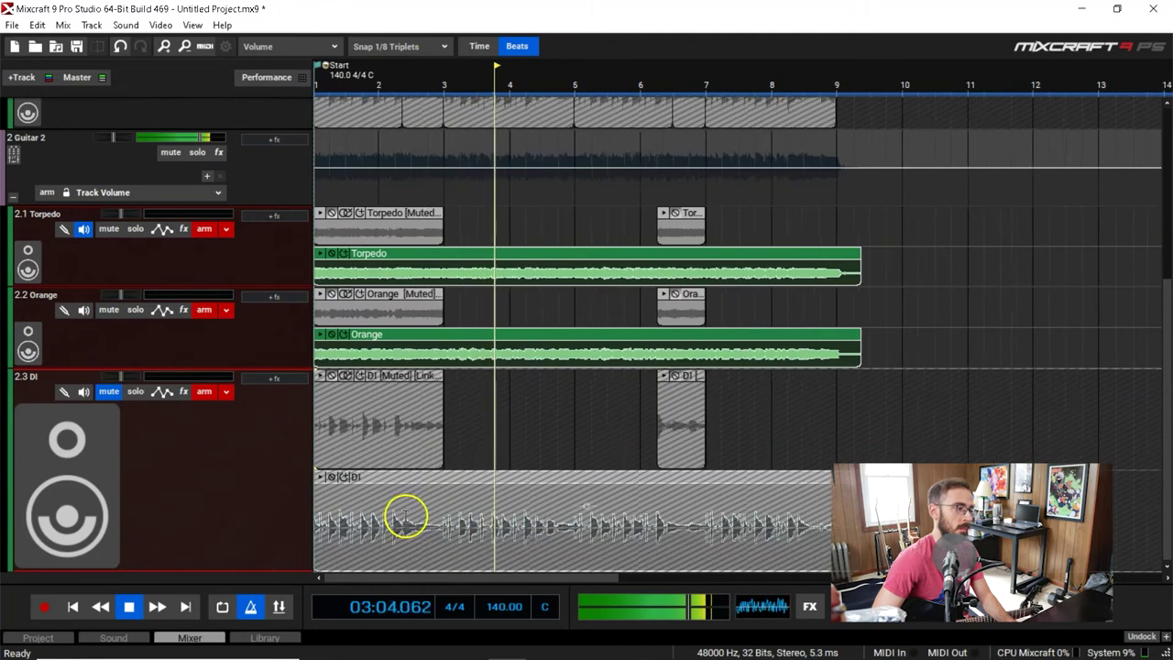
scroll(579, 406, "up", 3)
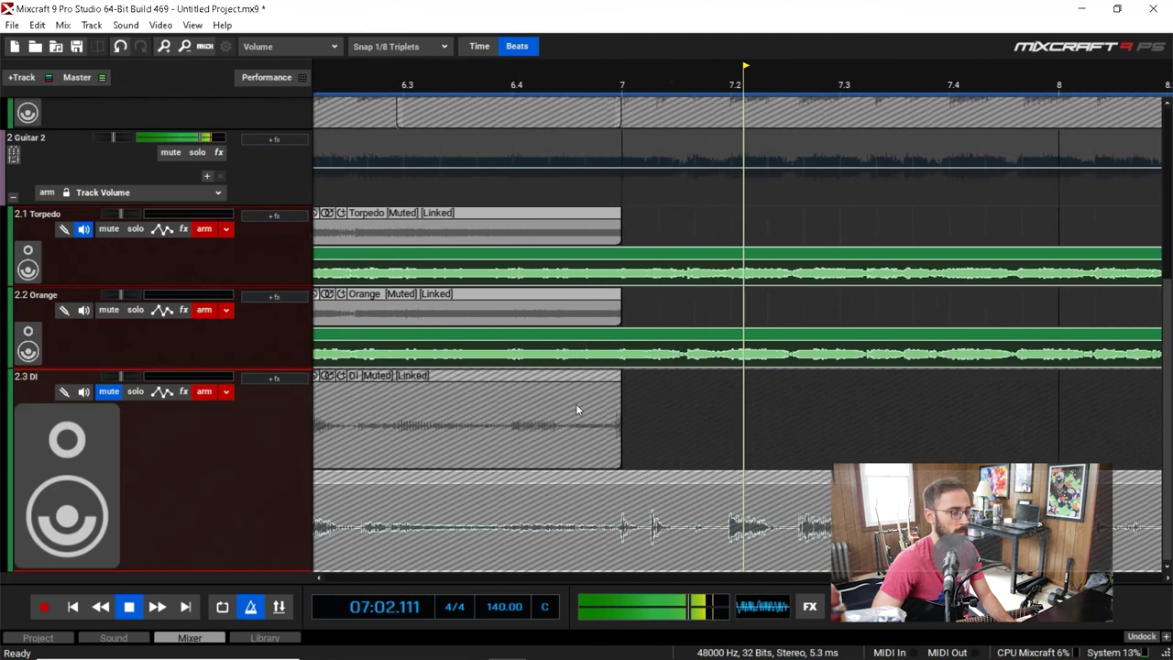
scroll(575, 409, "down", 8)
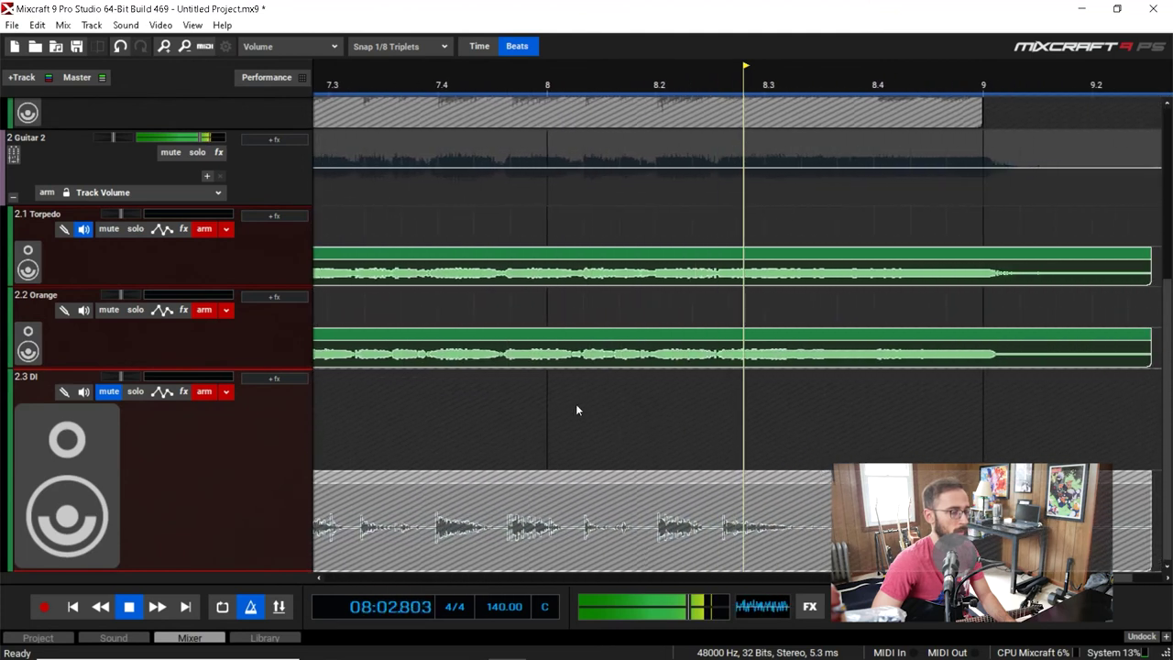
key("space")
Step: Replay the new Guitar 2 take from the start of bar 4 into bar 5
left_click(515, 81)
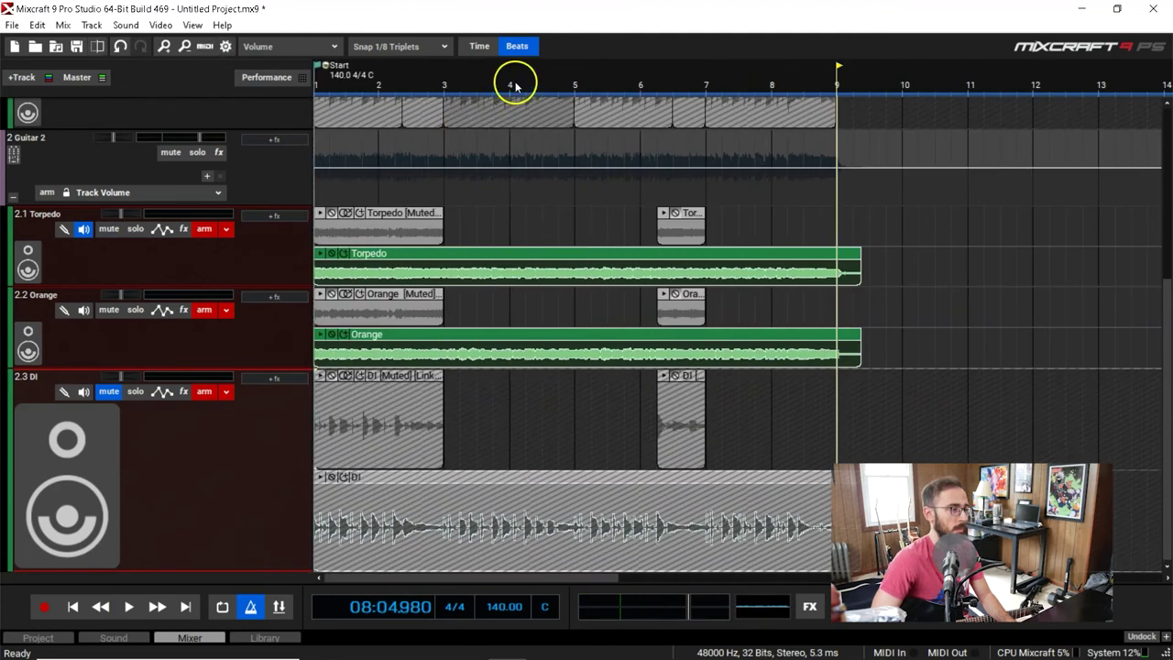
key("space")
scroll(755, 235, "up", 4)
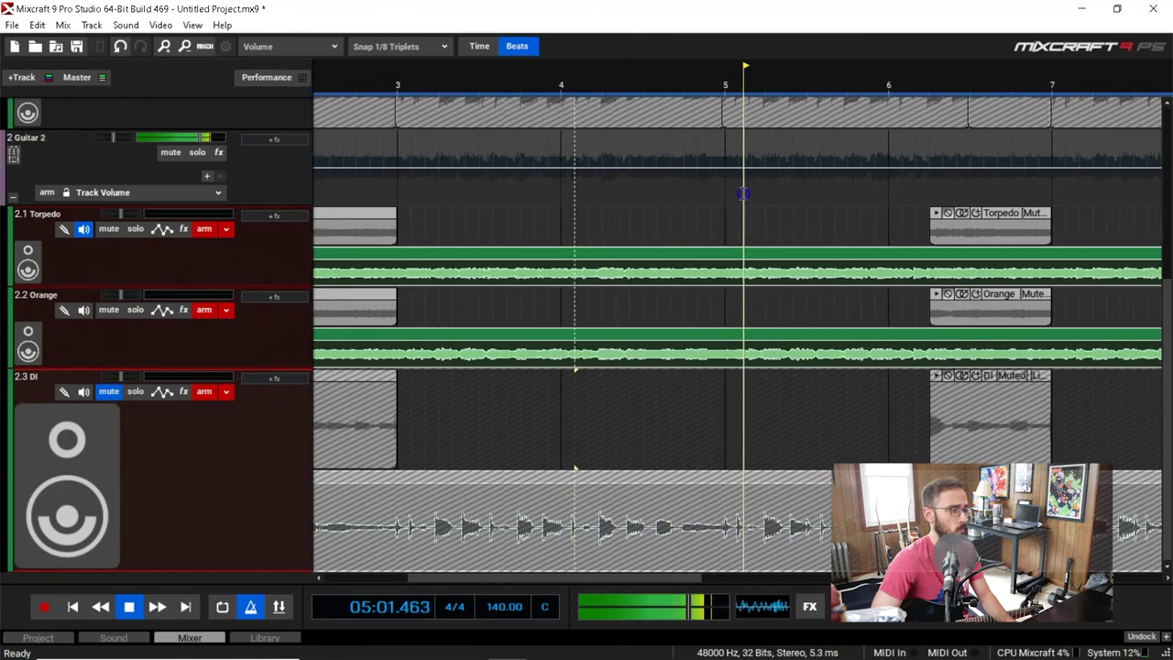
key("space")
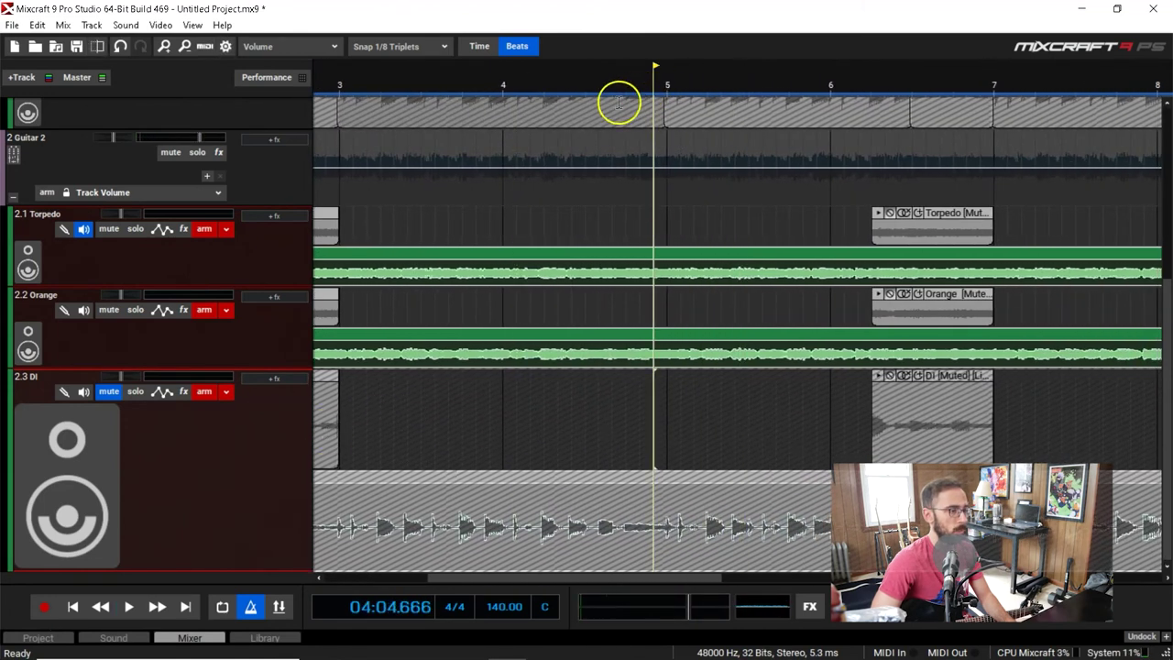
Step: Inspect the timing of the new Guitar 2 DI notes in bar 5 and around beats 2 and 3 of bar 7
scroll(819, 474, "up", 4)
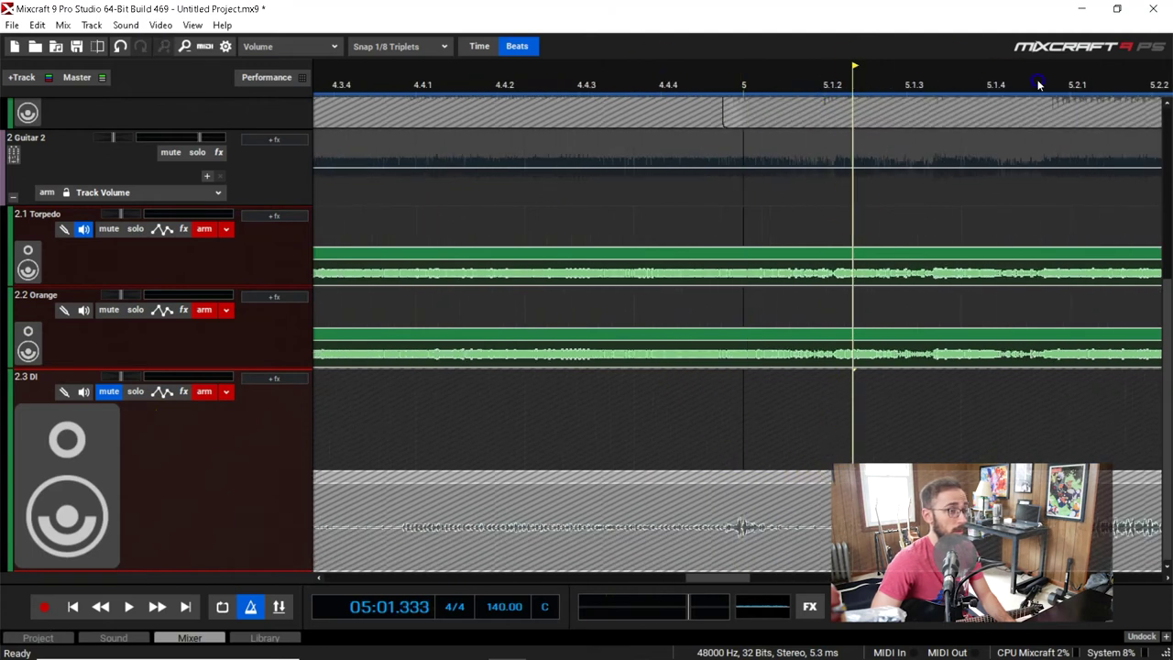
scroll(1008, 91, "down", 2)
scroll(929, 84, "up", 3)
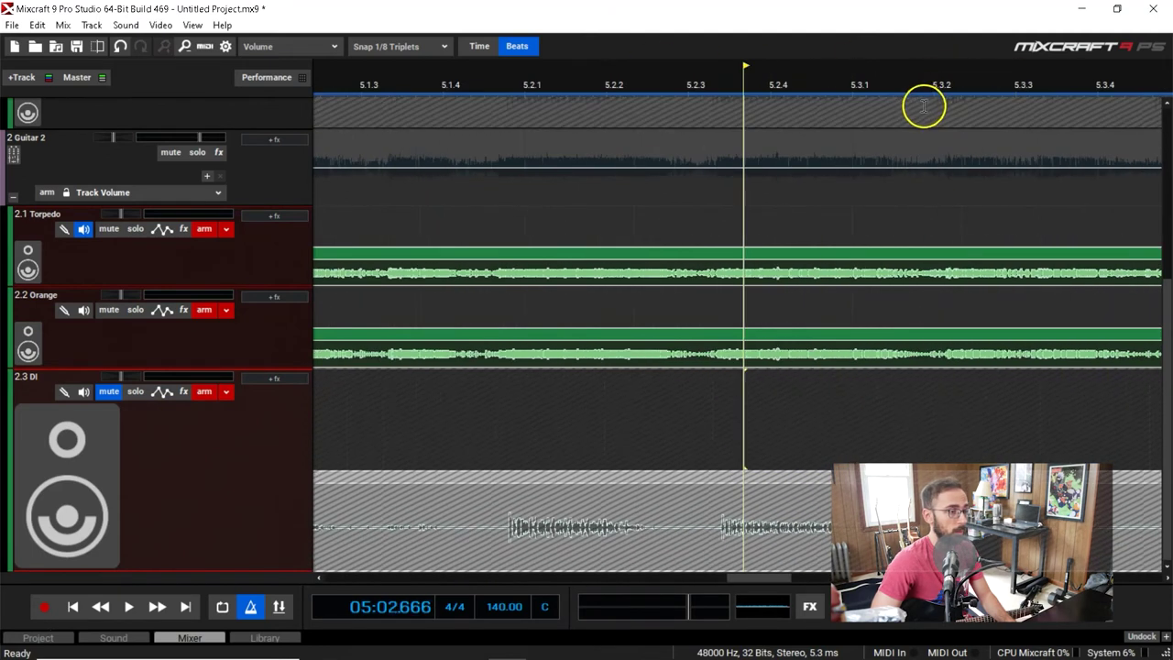
left_click(949, 79)
scroll(933, 94, "down", 3)
left_click(815, 78)
scroll(887, 90, "up", 2)
scroll(933, 82, "down", 2)
scroll(828, 294, "up", 2)
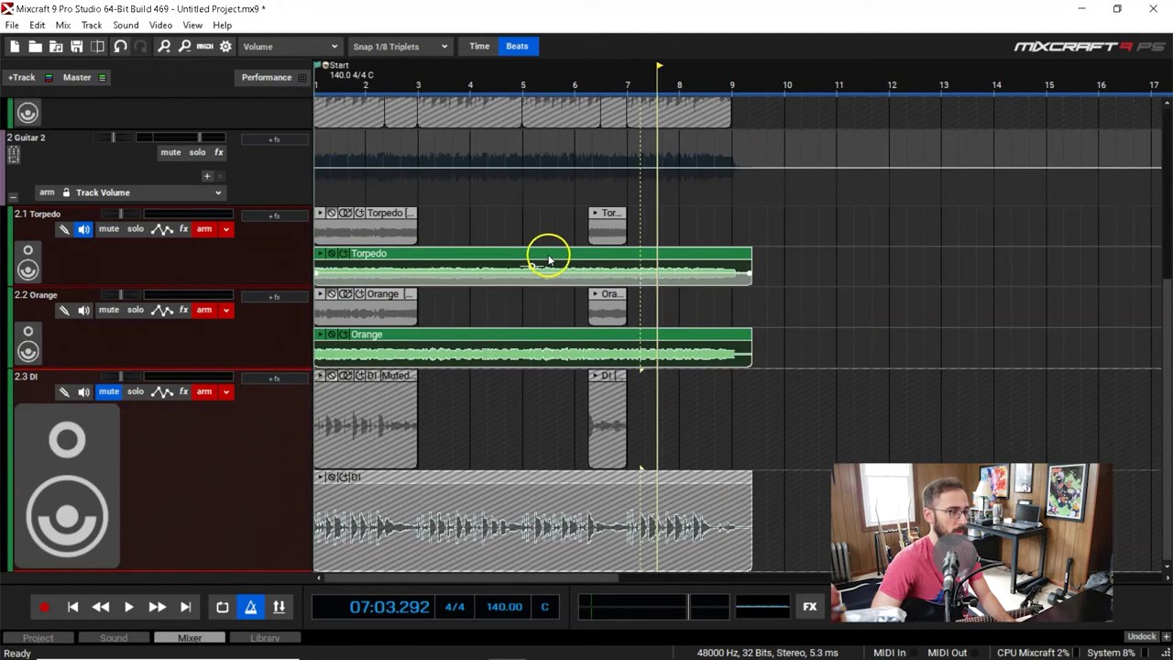
Step: Delete the newly recorded full-length Torpedo, Orange and DI clips from Guitar 2
left_click(548, 256)
key("Delete")
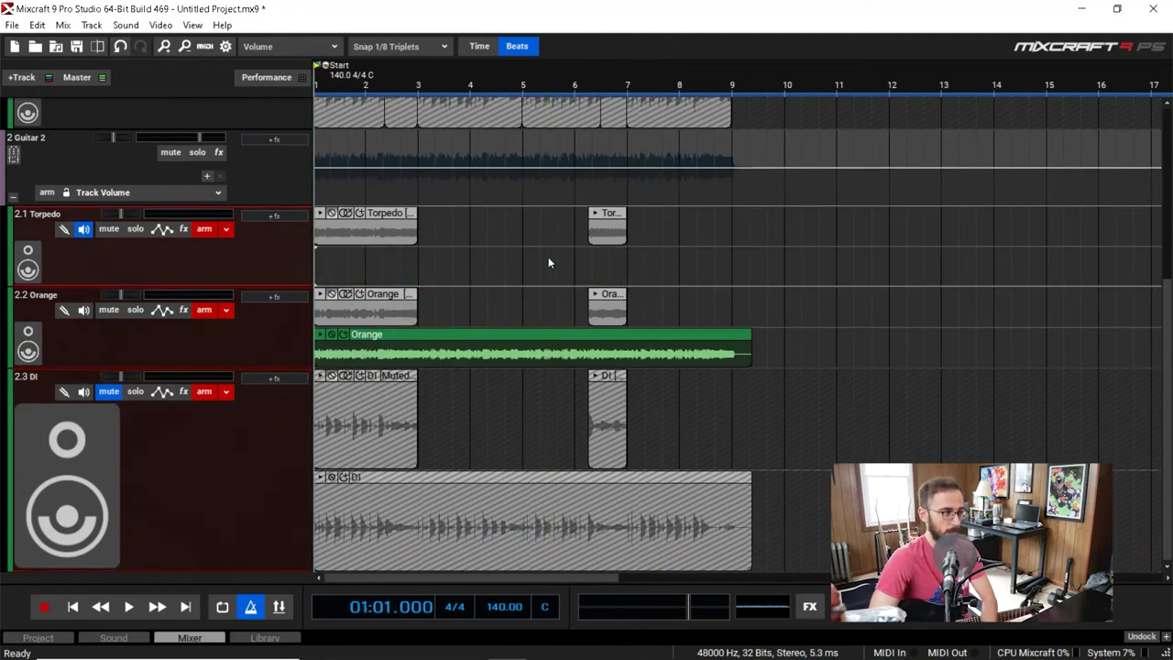
key("ctrl+z")
left_click(533, 334)
key("Delete")
left_click(510, 261)
key("Delete")
left_click(531, 479)
key("Delete")
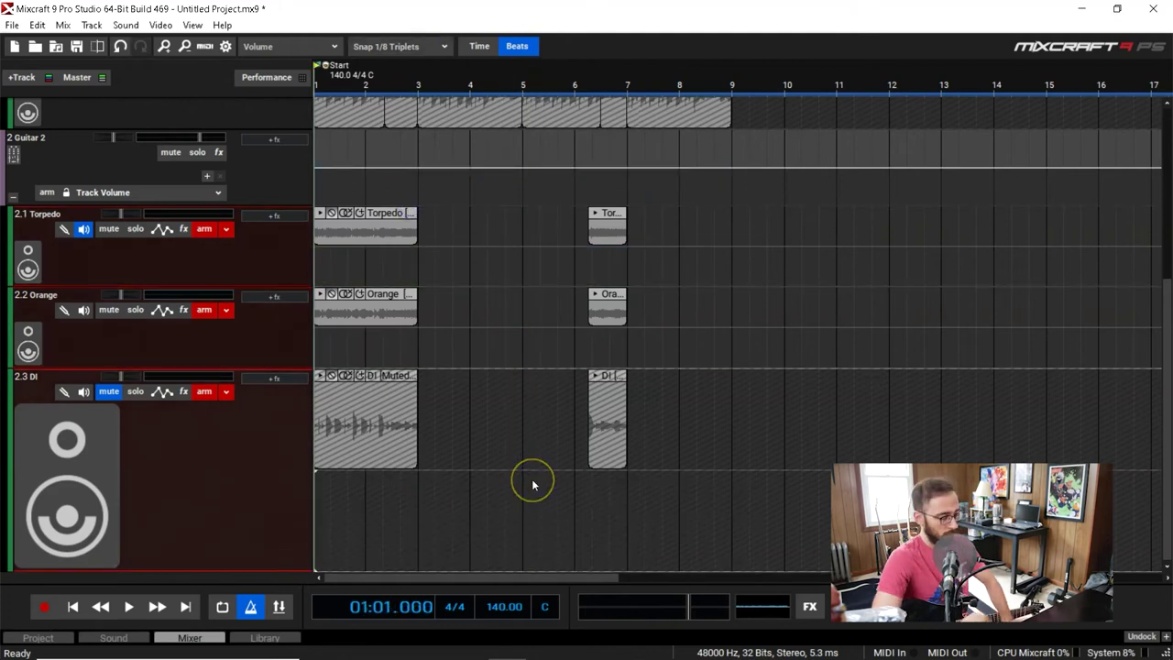
Step: Record another Guitar 2 take from the project start past bar 9, and return the playhead to the start
key("r")
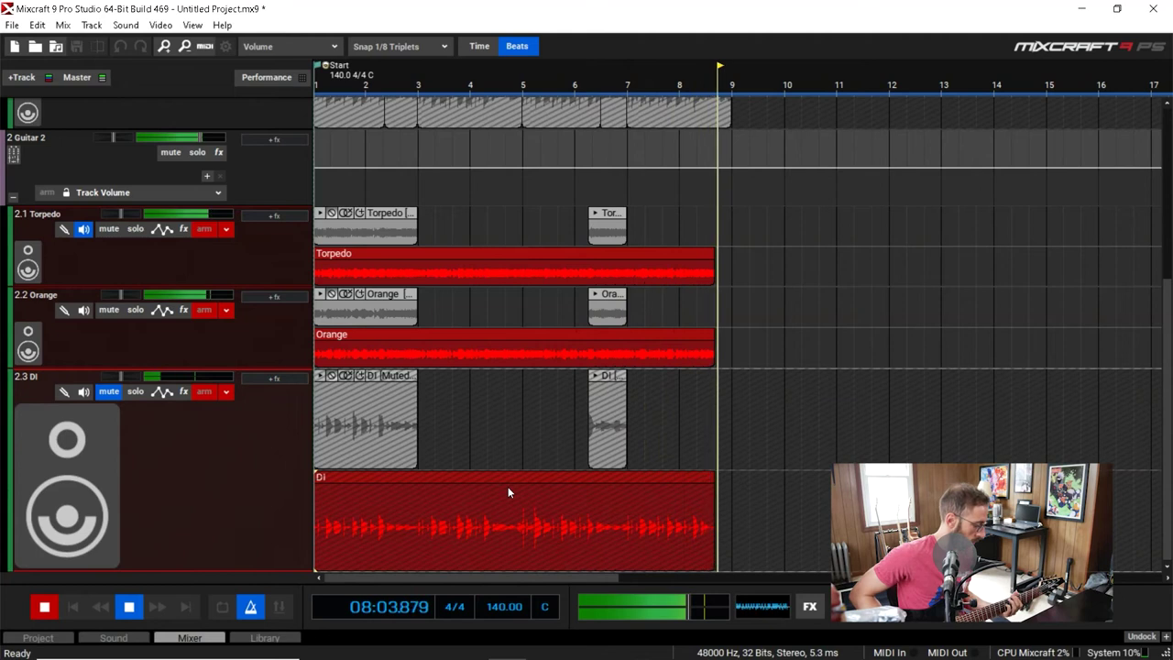
key("space")
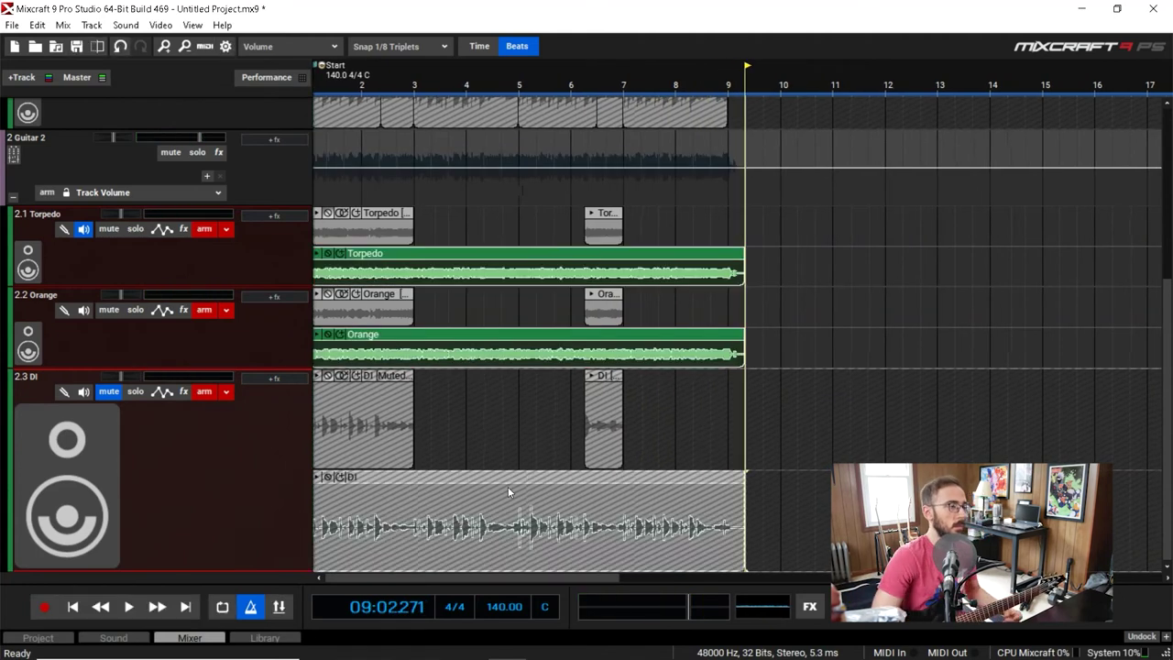
left_click(483, 88)
key("Home")
Step: Play the latest Guitar 2 take from the start to the end of bar 2
scroll(455, 85, "up", 4)
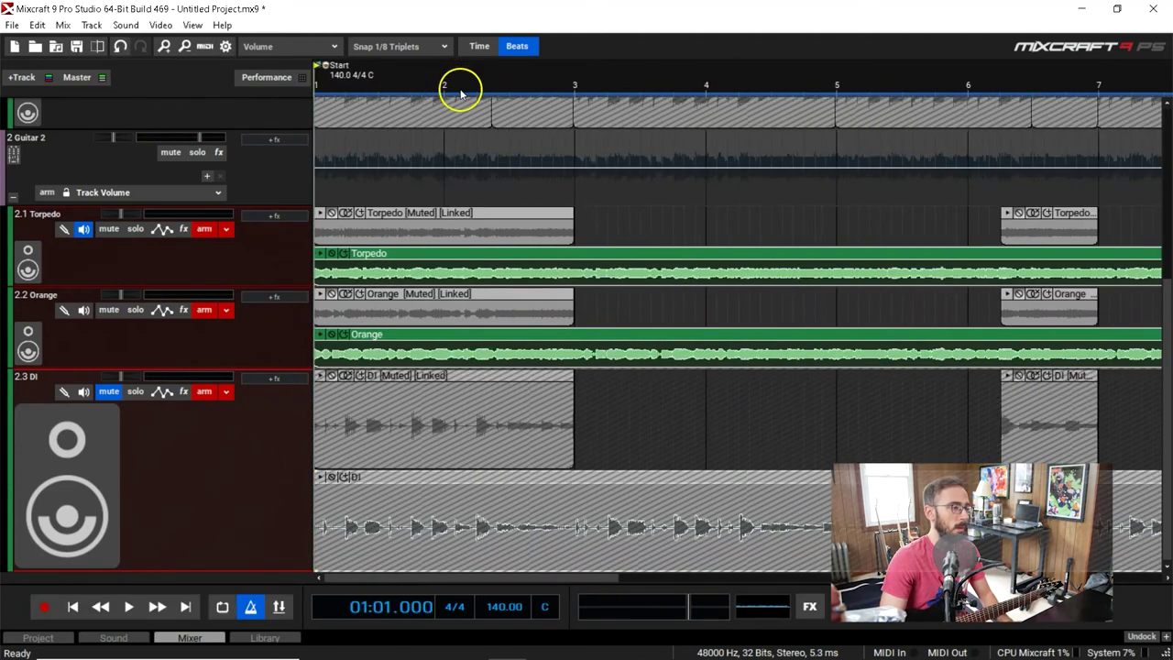
key("space")
scroll(641, 188, "up", 1)
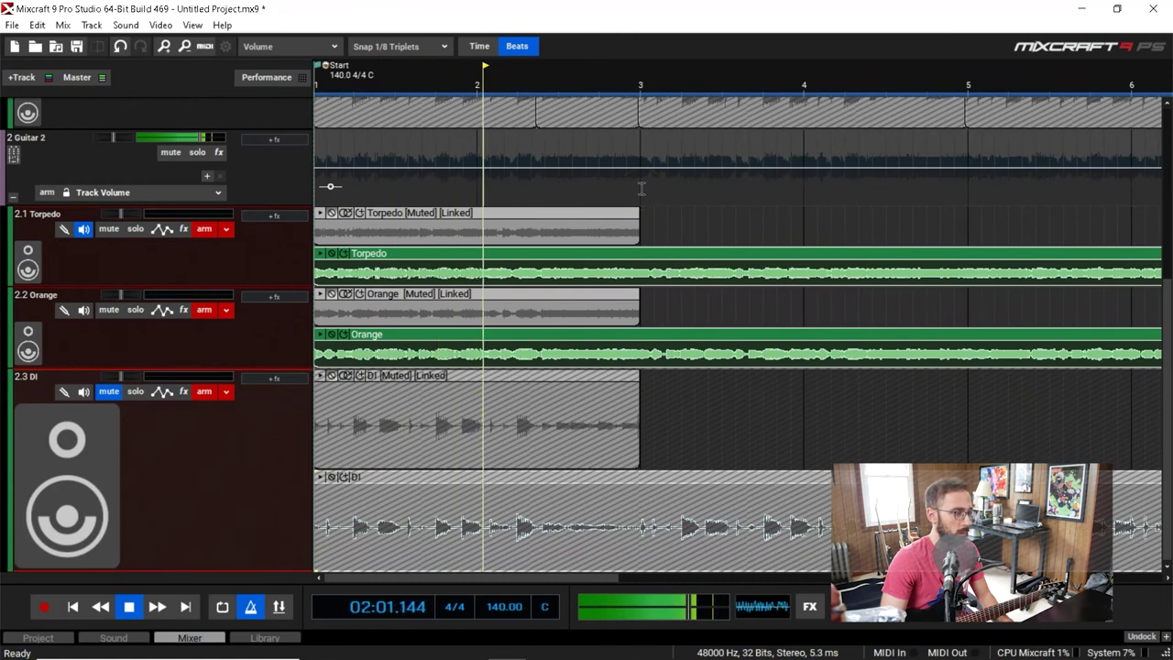
scroll(149, 322, "up", 5)
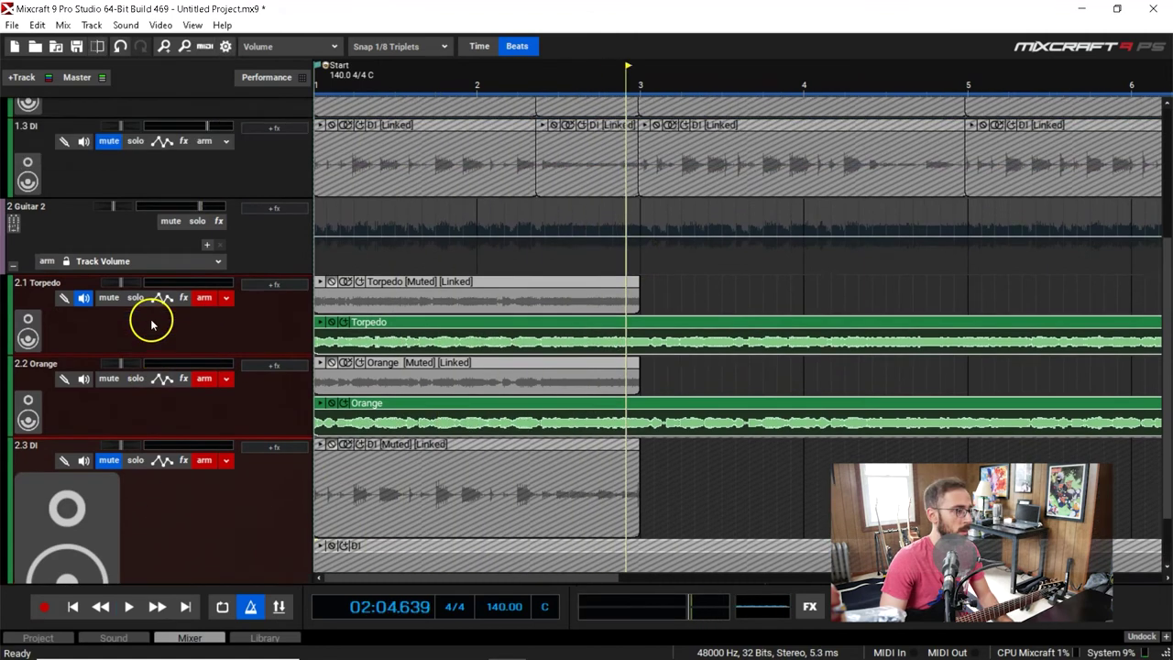
key("space")
Step: Unmute Guitar 1 and play both guitars together through bar 2
left_click(172, 126)
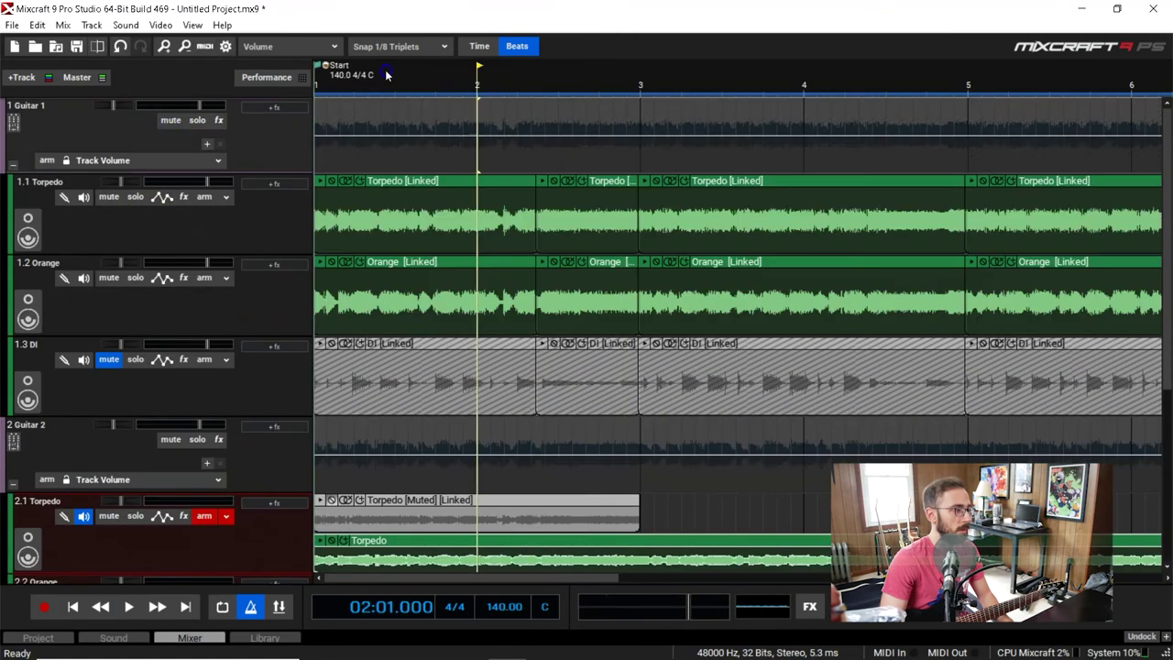
key("space")
scroll(125, 393, "down", 3)
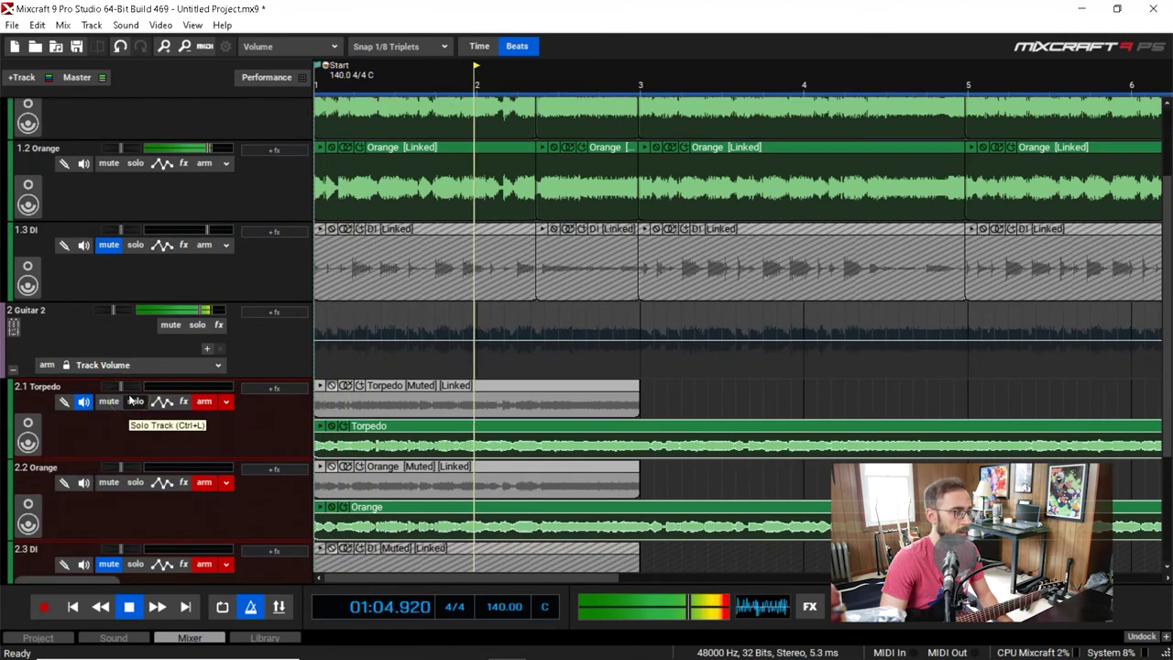
scroll(128, 394, "up", 4)
key("space")
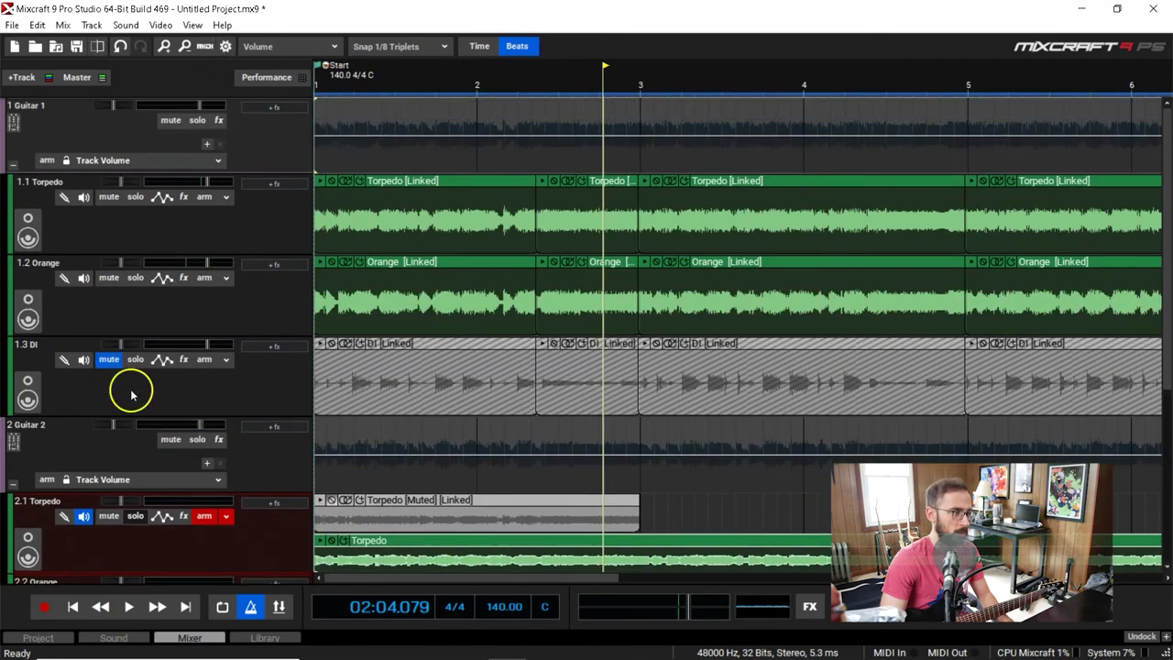
Step: Mute Guitar 1 and play the latest Guitar 2 take on its own around bar 2
left_click(171, 120)
scroll(26, 425, "down", 3)
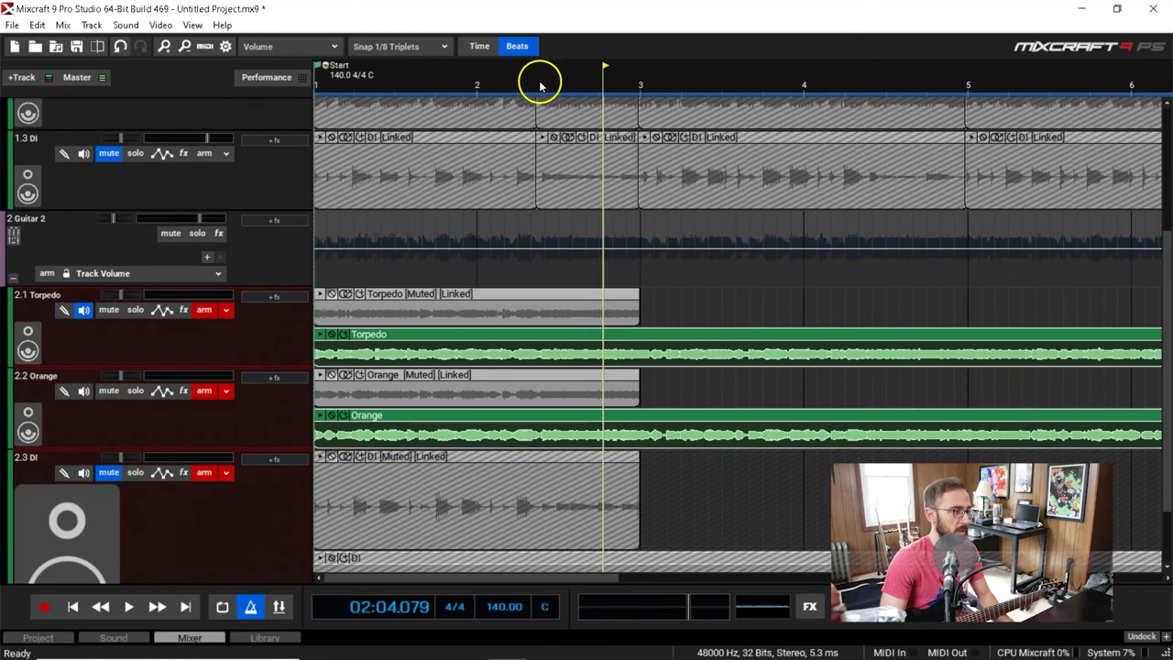
key("space")
key("space")
Step: Set the snap to 1/8 notes and place the playhead at 02:02.500 on the new Guitar 2 take
scroll(546, 348, "up", 3)
left_click(667, 90)
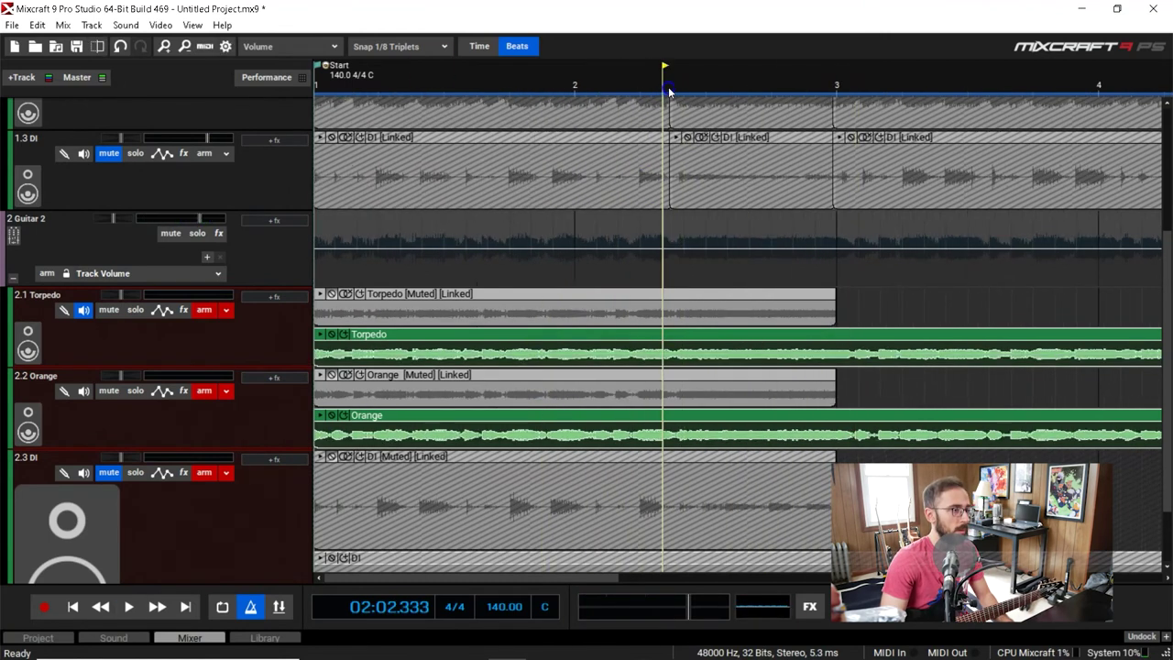
scroll(695, 85, "up", 2)
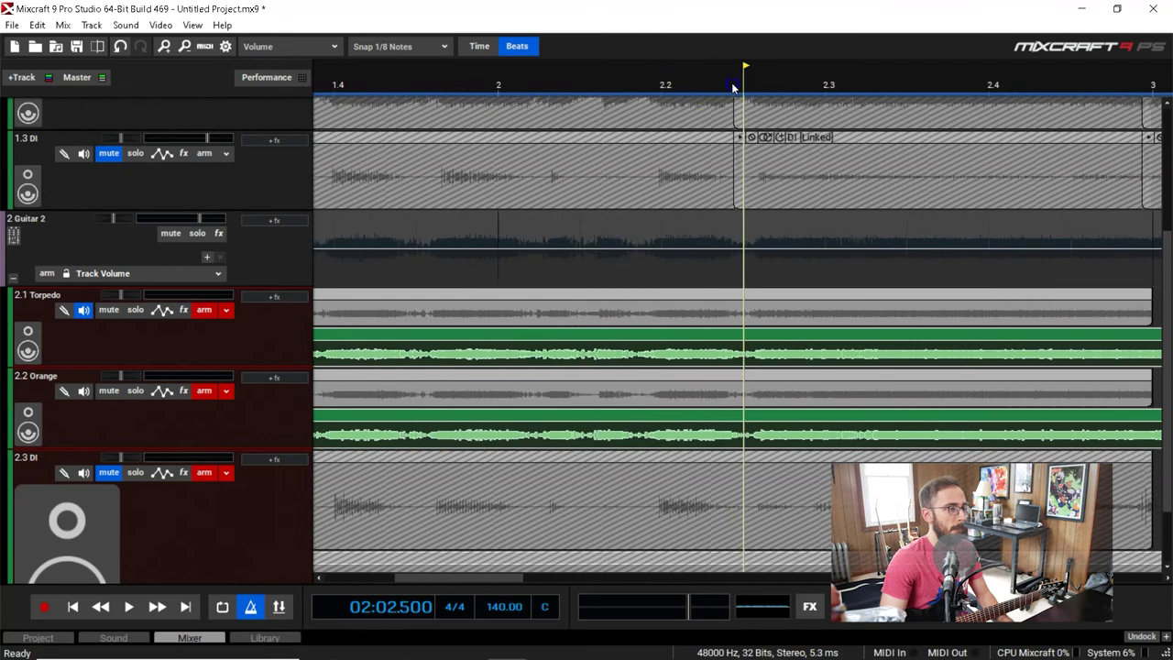
left_click(757, 339)
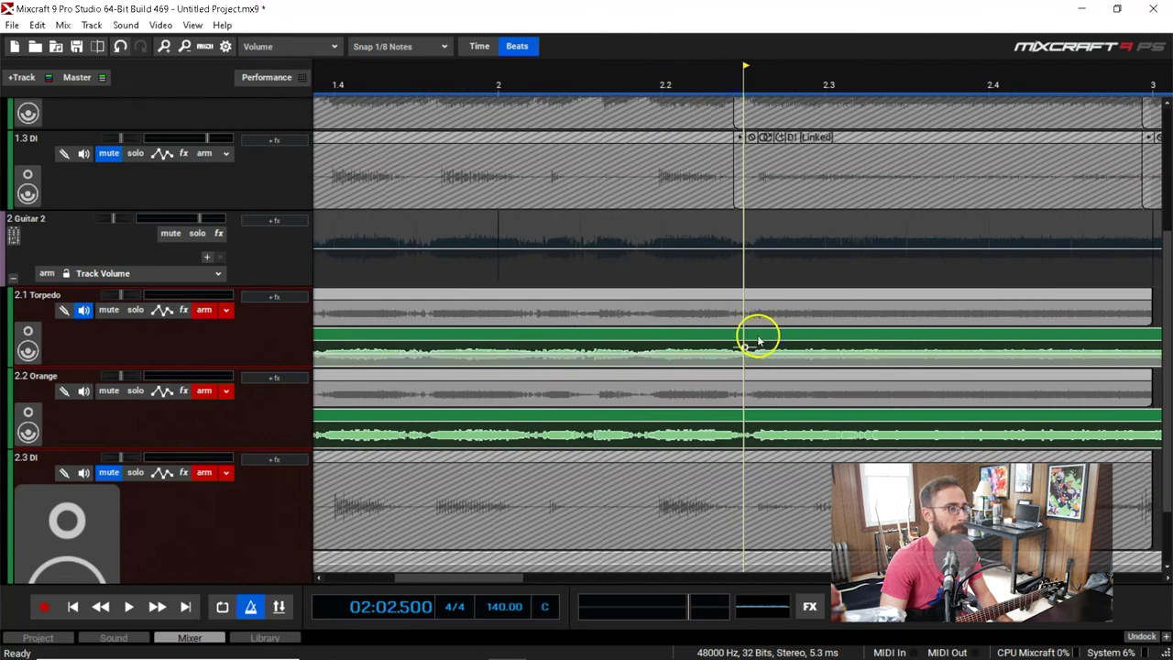
Step: Set the snap to 1/8 triplet notes and play the new Guitar 2 take up to beat 3 of bar 2
left_click(374, 45)
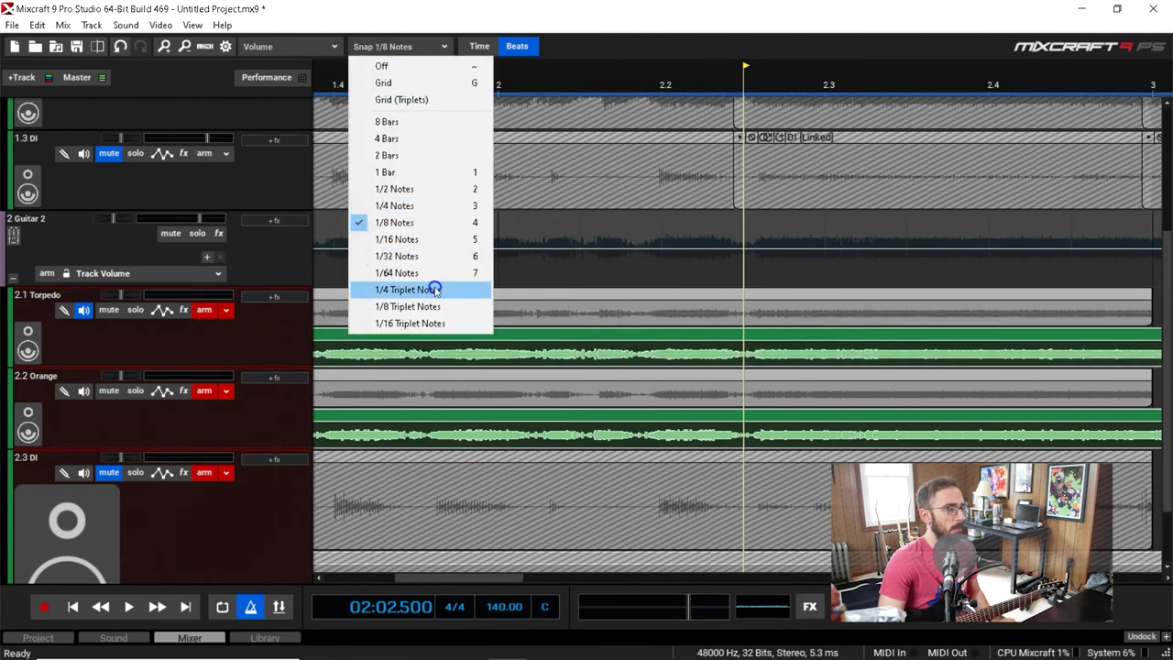
left_click(408, 306)
key("space")
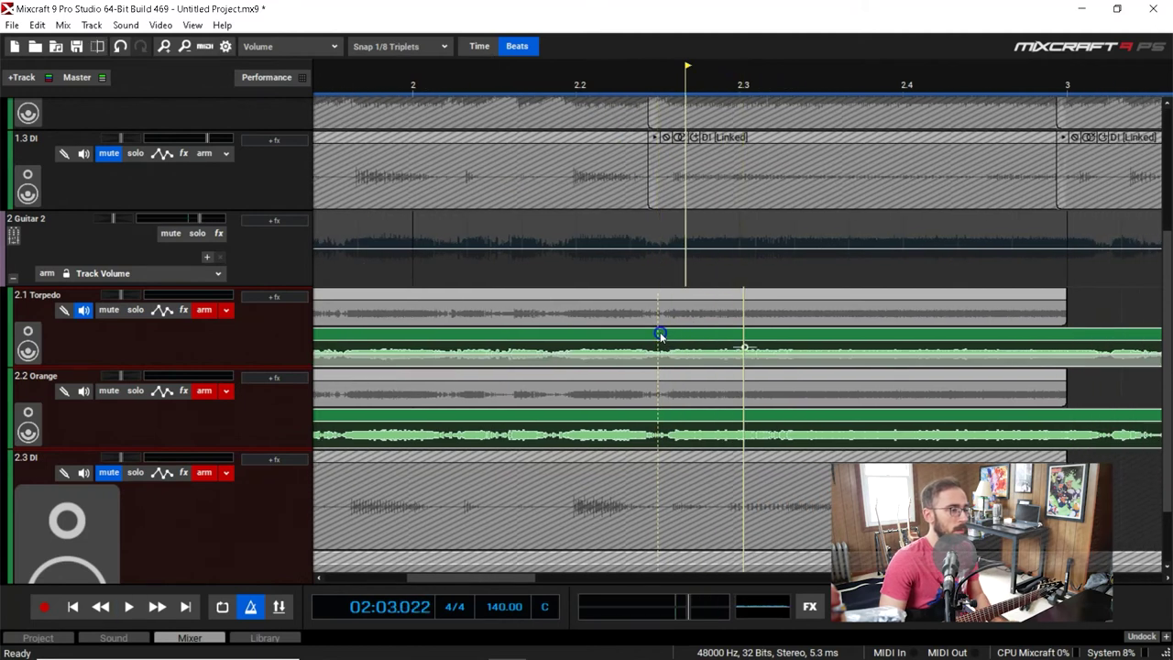
key("space")
left_click(657, 342)
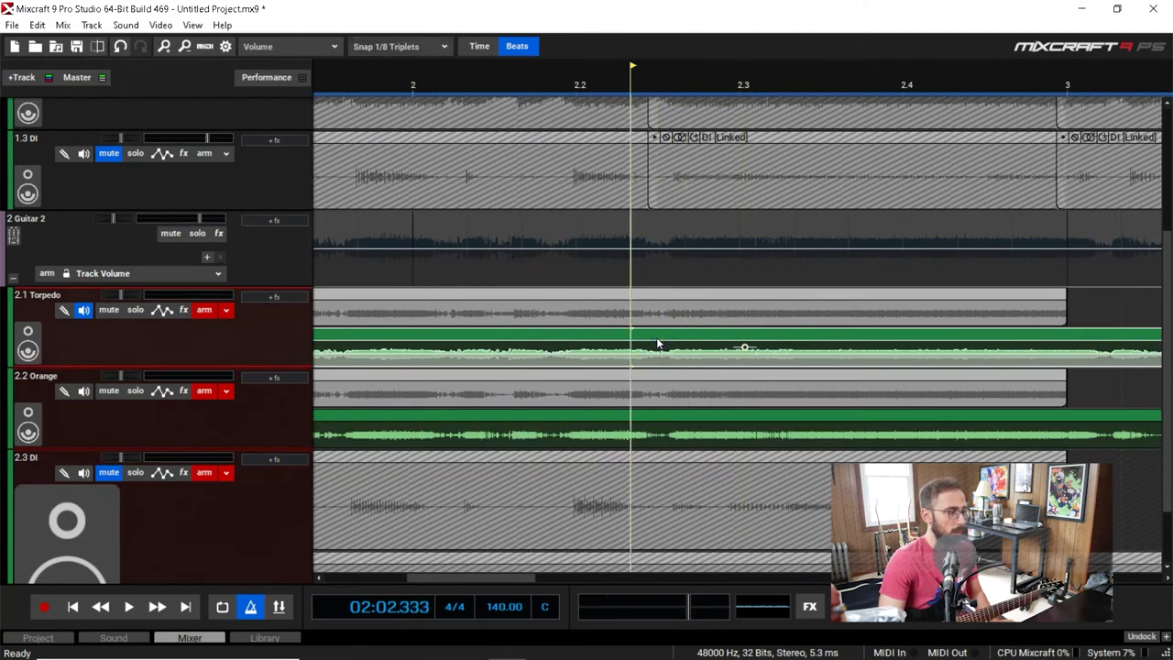
Step: Switch the snap back to 1/8 notes and place the playhead at 02:02.500 in the new Guitar 2 Torpedo clip
left_click(393, 47)
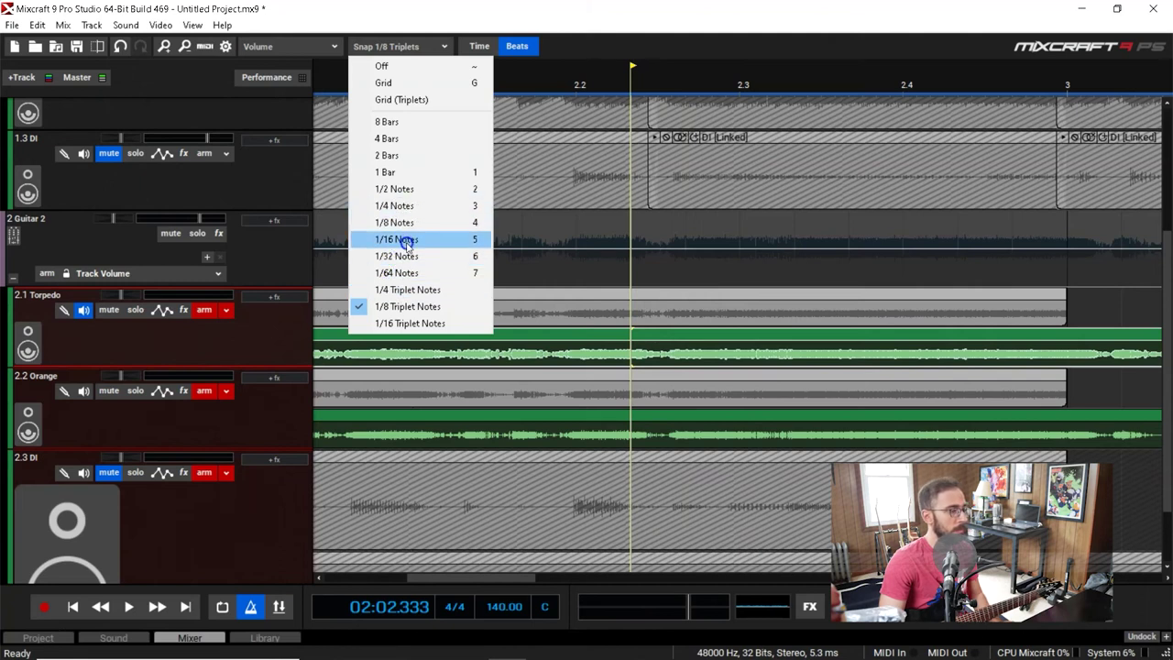
left_click(419, 223)
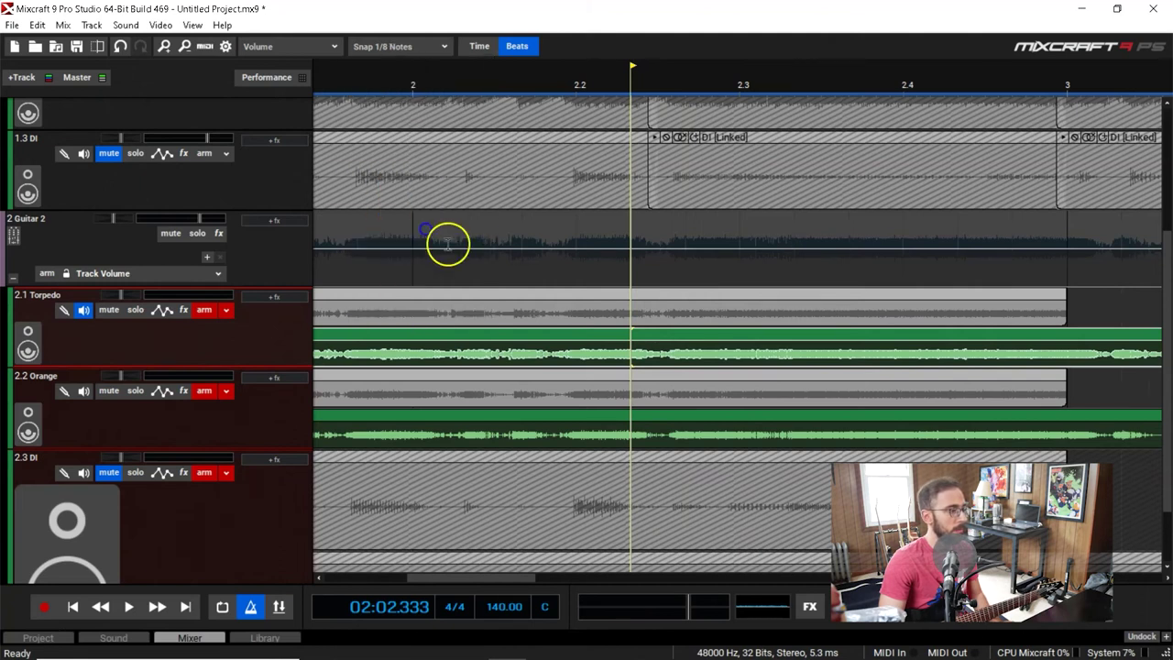
left_click(656, 335)
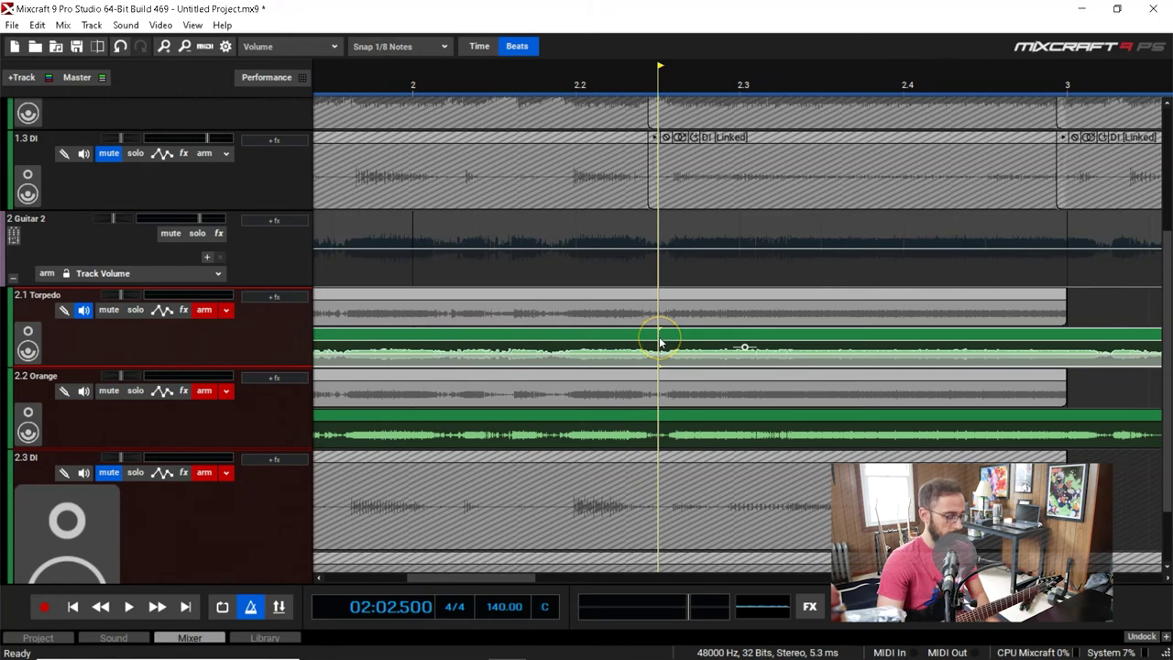
Step: Split the new Guitar 2 take's linked Torpedo, Orange and DI clips at 02:02.500
left_click(690, 417)
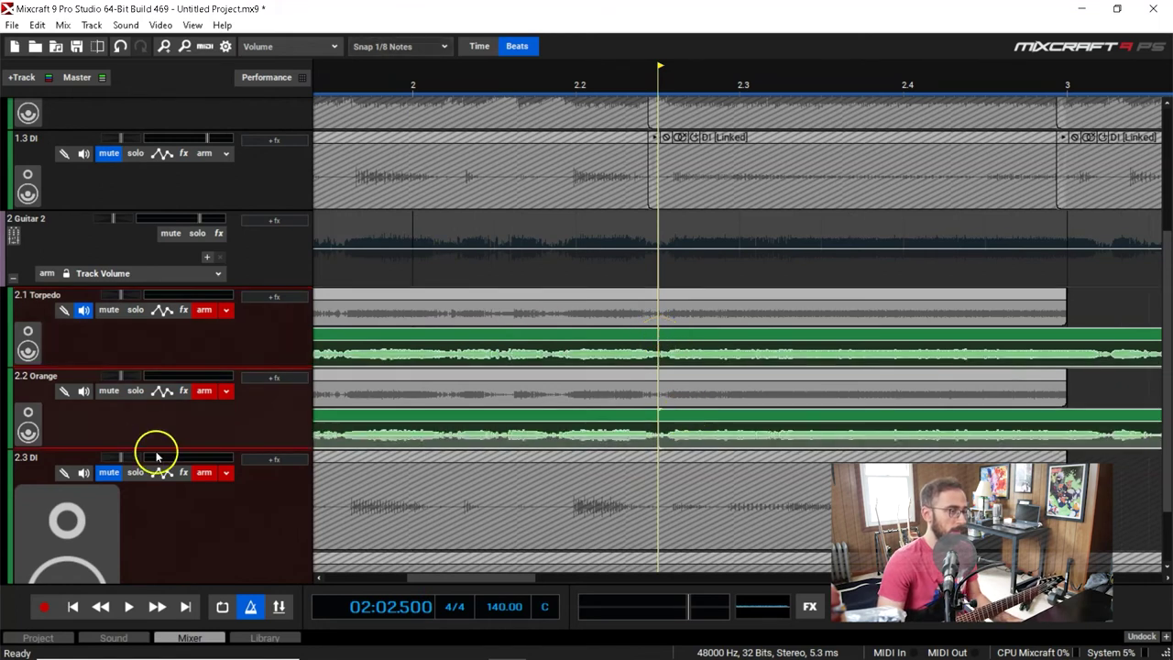
scroll(492, 532, "down", 2)
right_click(686, 483)
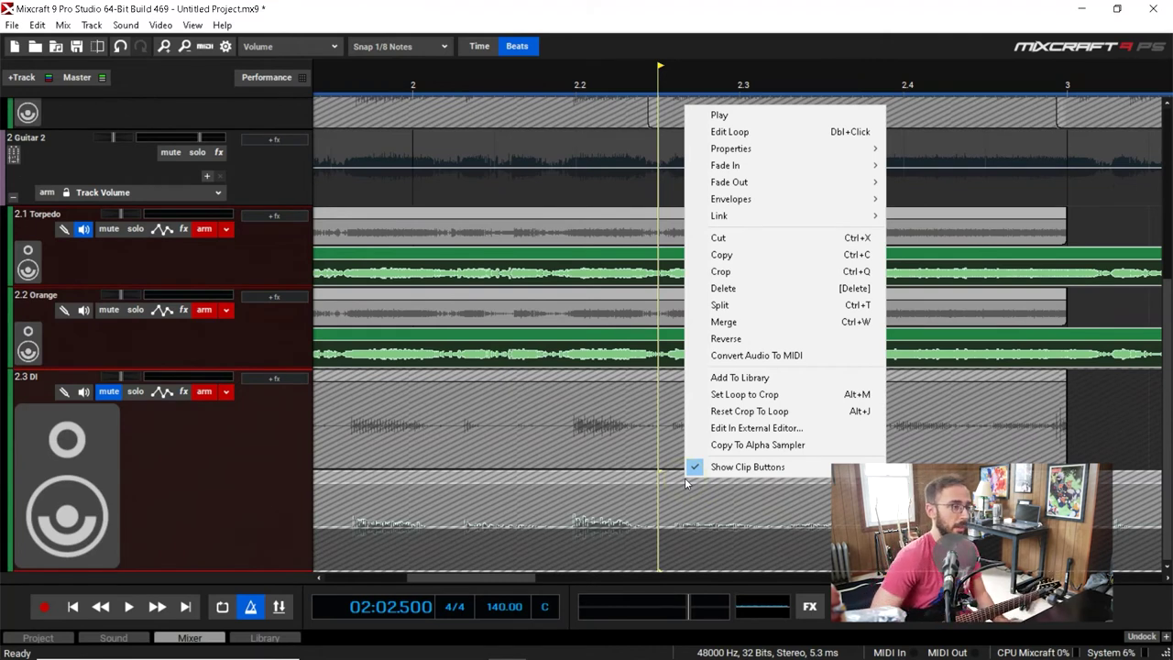
left_click(905, 217)
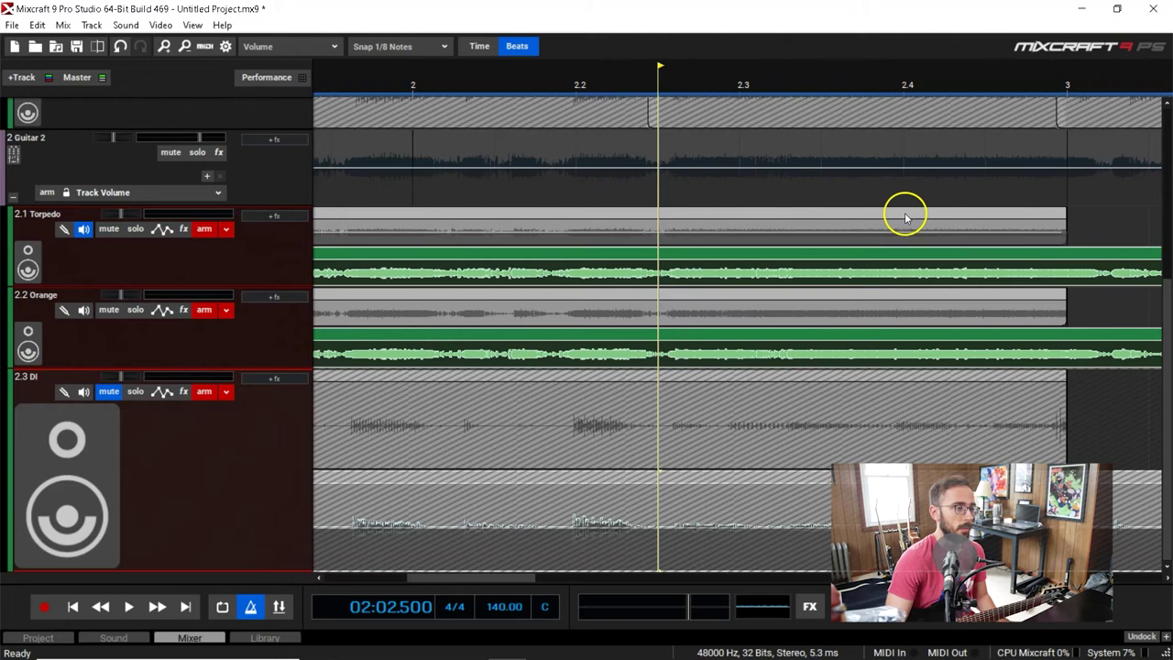
left_click(661, 252)
left_click(661, 254)
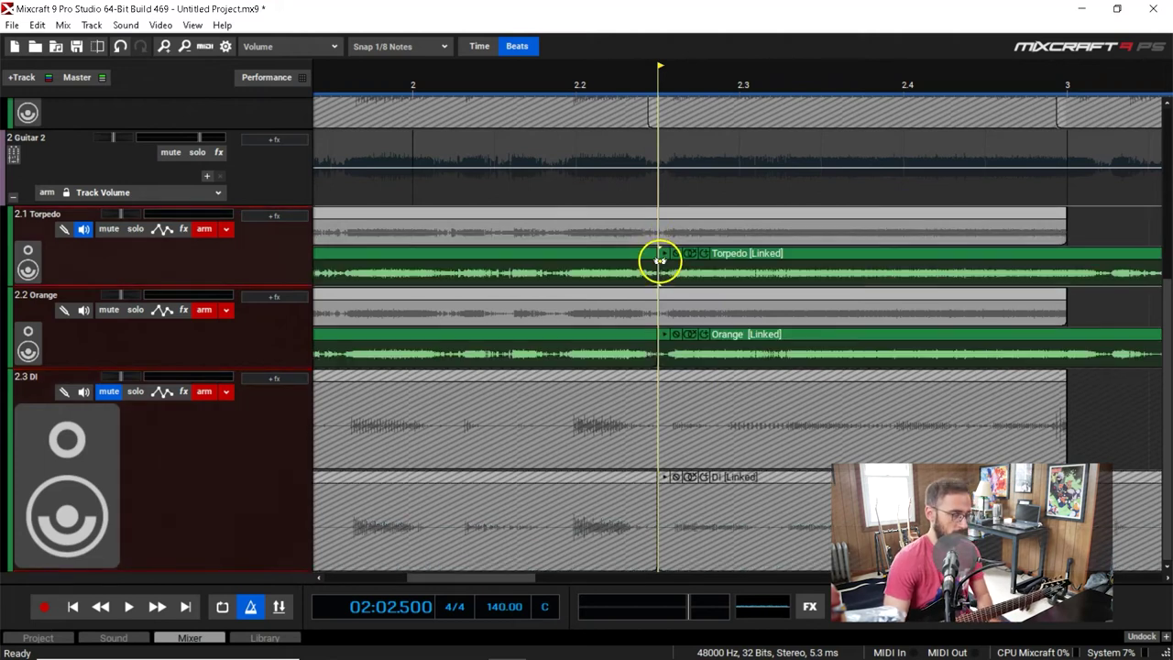
Step: Play the new Guitar 2 take from the split through bar 3
key("space")
scroll(828, 347, "down", 6)
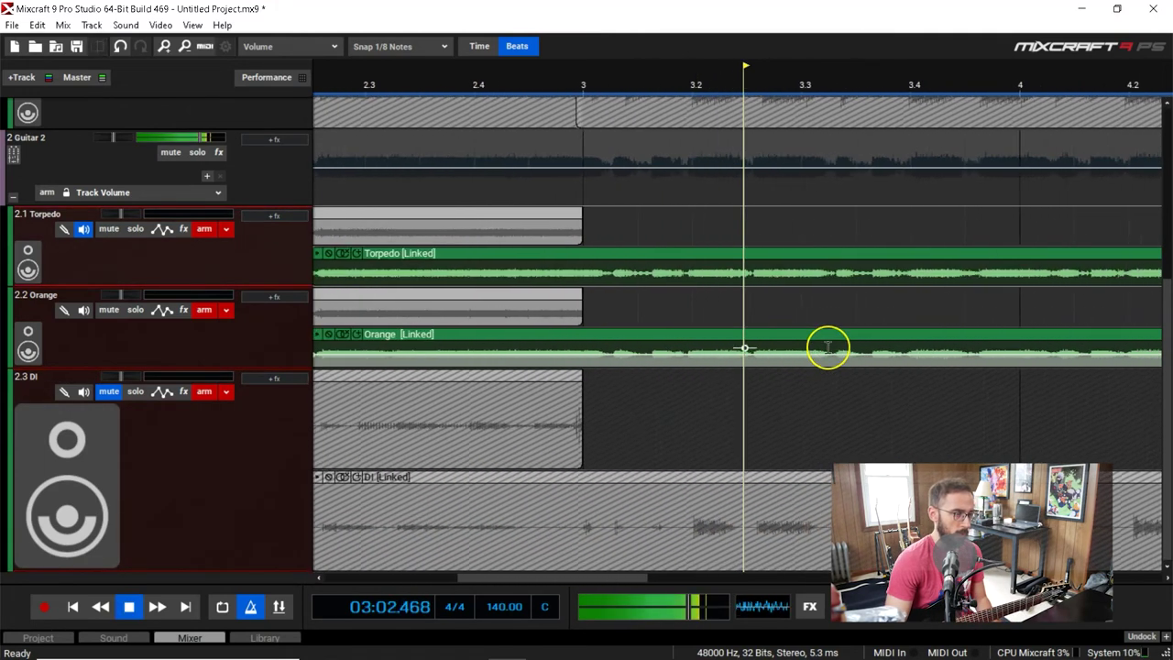
key("space")
scroll(827, 346, "down", 2)
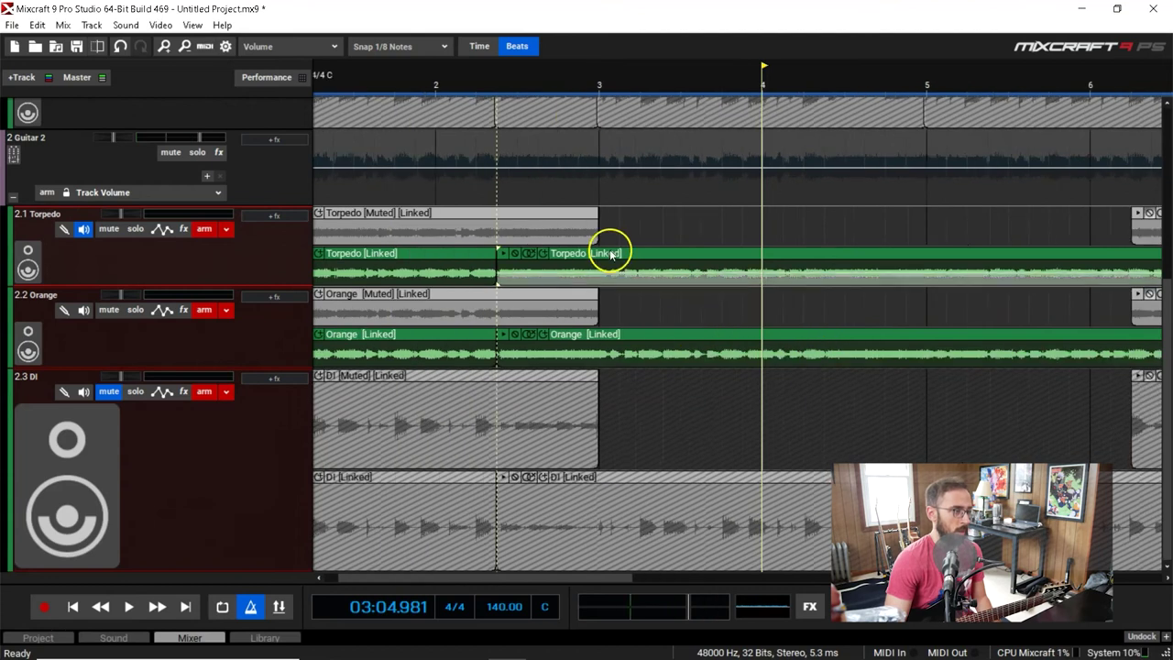
Step: Split the new Guitar 2 take at the start of bar 3 and delete the section between the two splits
left_click(602, 86)
scroll(603, 85, "up", 3)
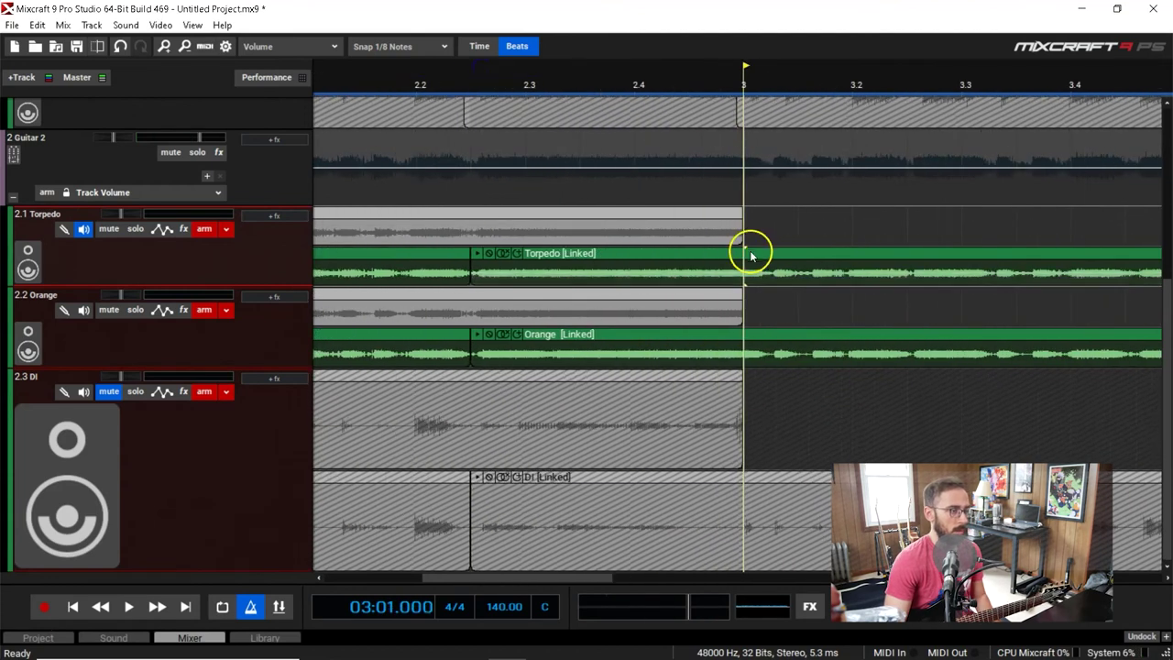
left_click(747, 257)
key("ctrl+t")
left_click(739, 322)
left_click(702, 255)
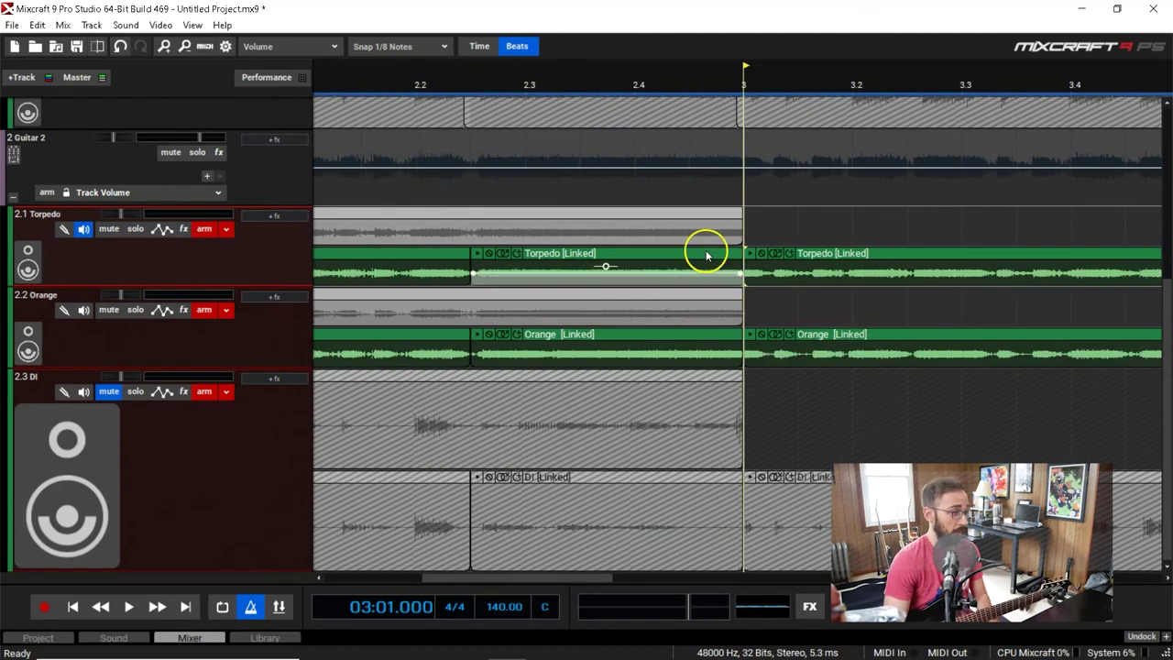
key("Delete")
Step: Unmute the older Guitar 2 clips that start at beat 2 of bar 6 and play them from their start
scroll(872, 210, "down", 5)
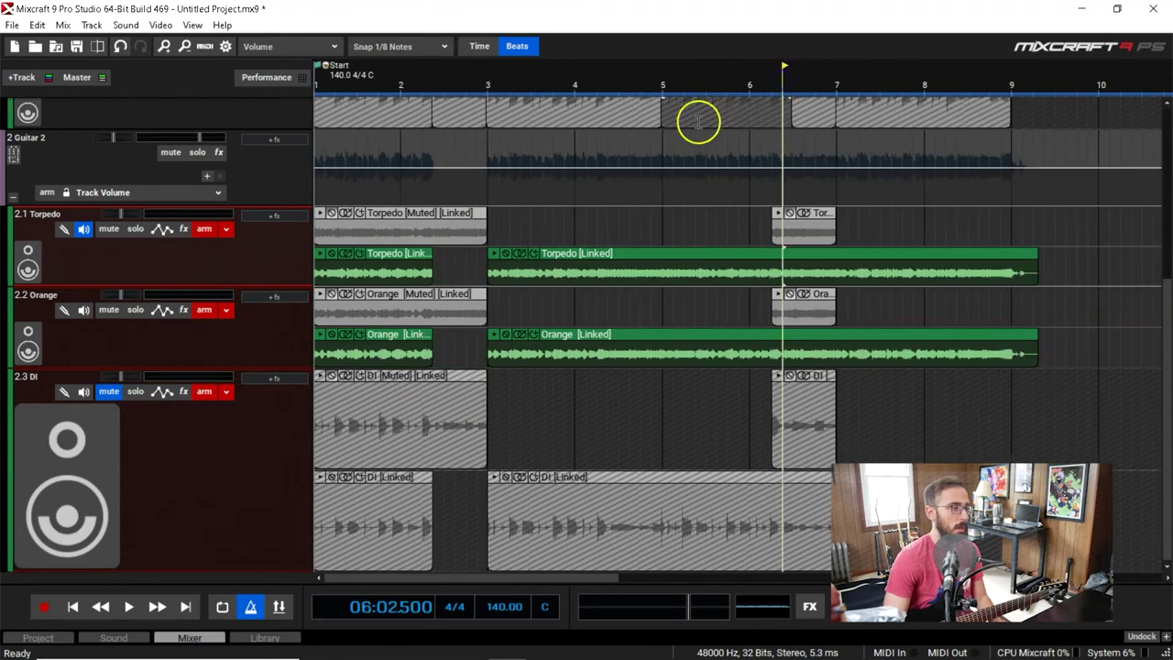
scroll(651, 104, "up", 4)
left_click(722, 214)
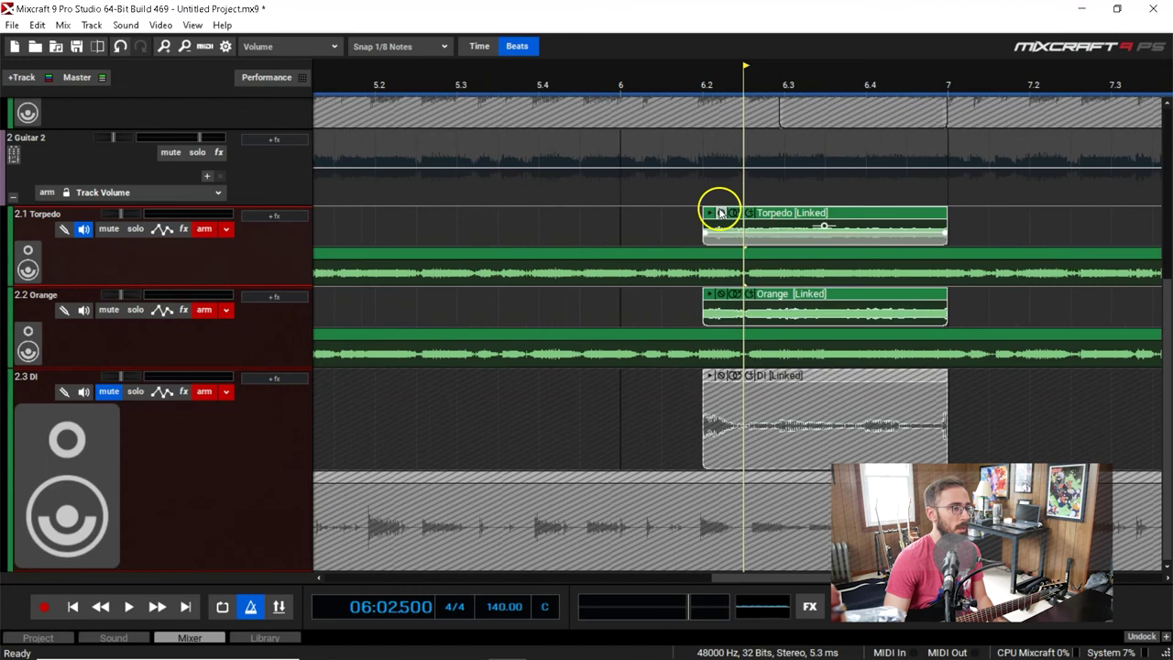
left_click(703, 93)
key("space")
key("space")
key("space")
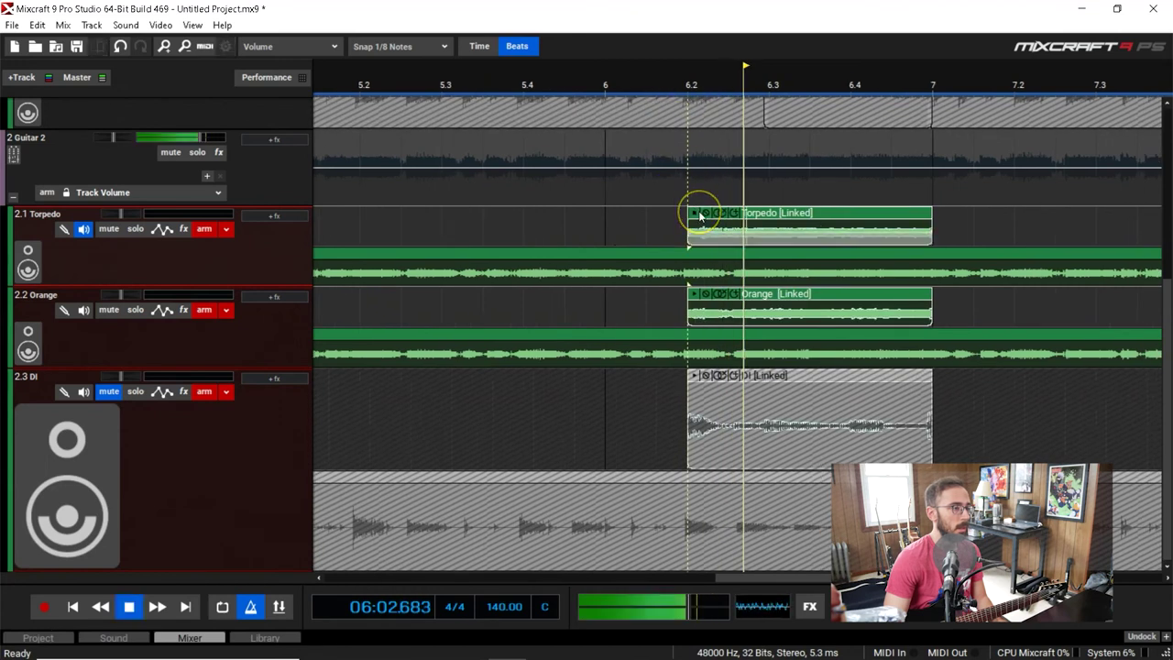
Step: Play the older Guitar 2 clips in bar 6 from beat 3, and replay them from beat 2
left_click(773, 85)
key("space")
key("space")
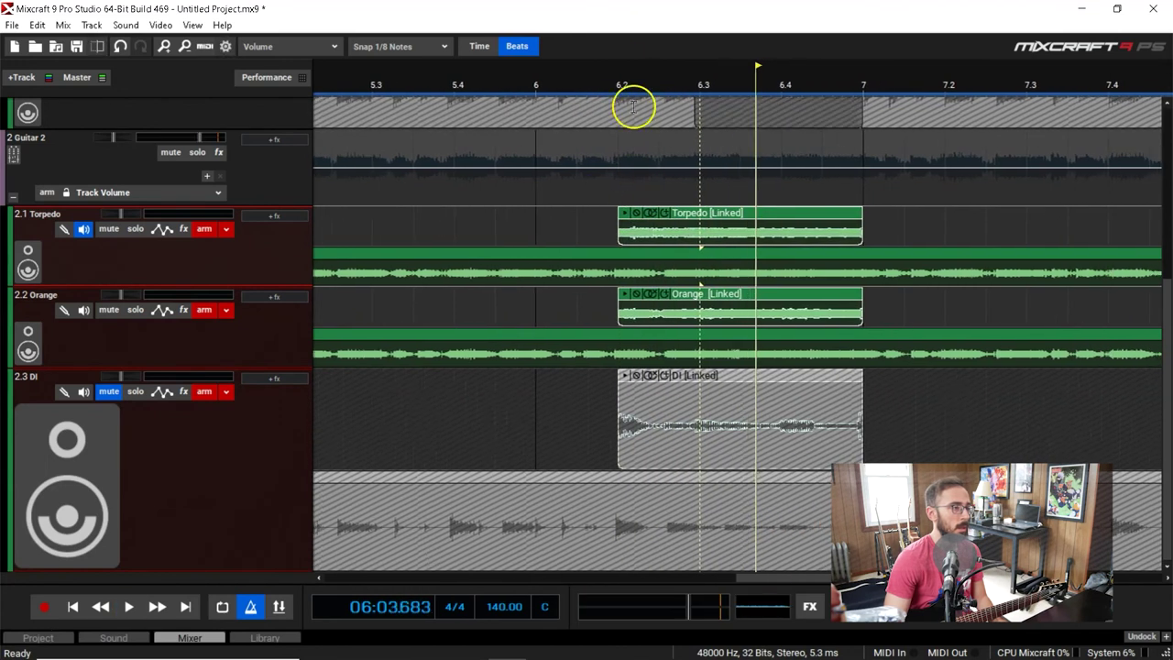
left_click(533, 92)
scroll(633, 165, "up", 1)
left_click(696, 91)
left_click(744, 96)
key("space")
key("space")
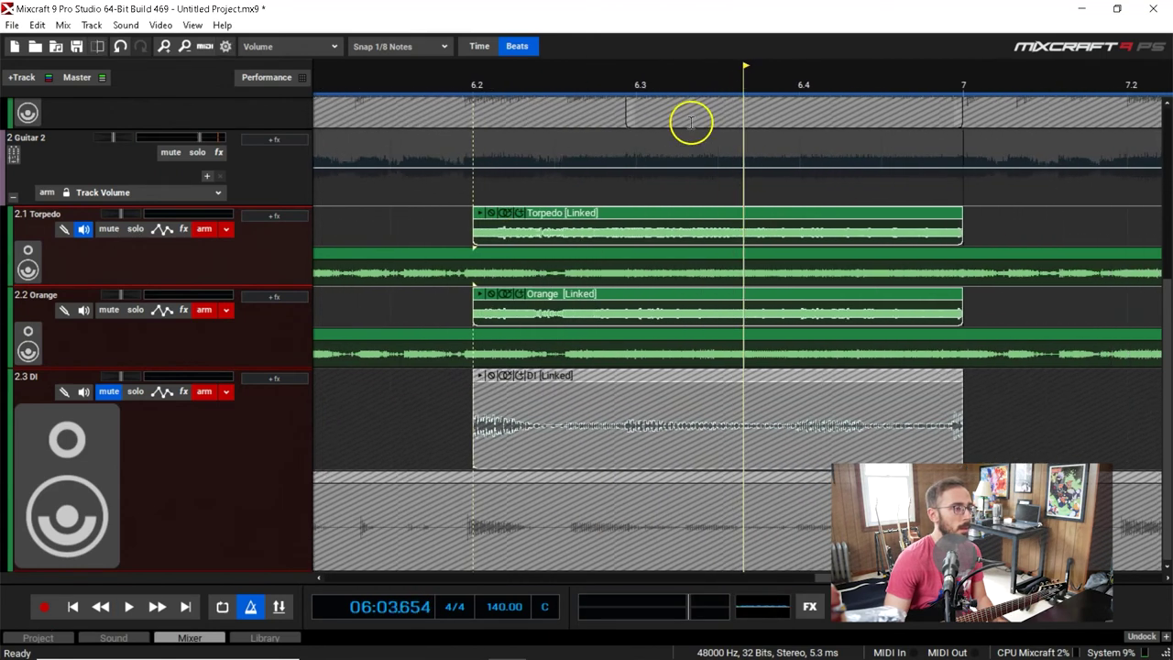
Step: Trim the starts of the older Torpedo, Orange and DI clips in bar 6 to 06:03.000
left_click_drag(469, 238, 626, 249)
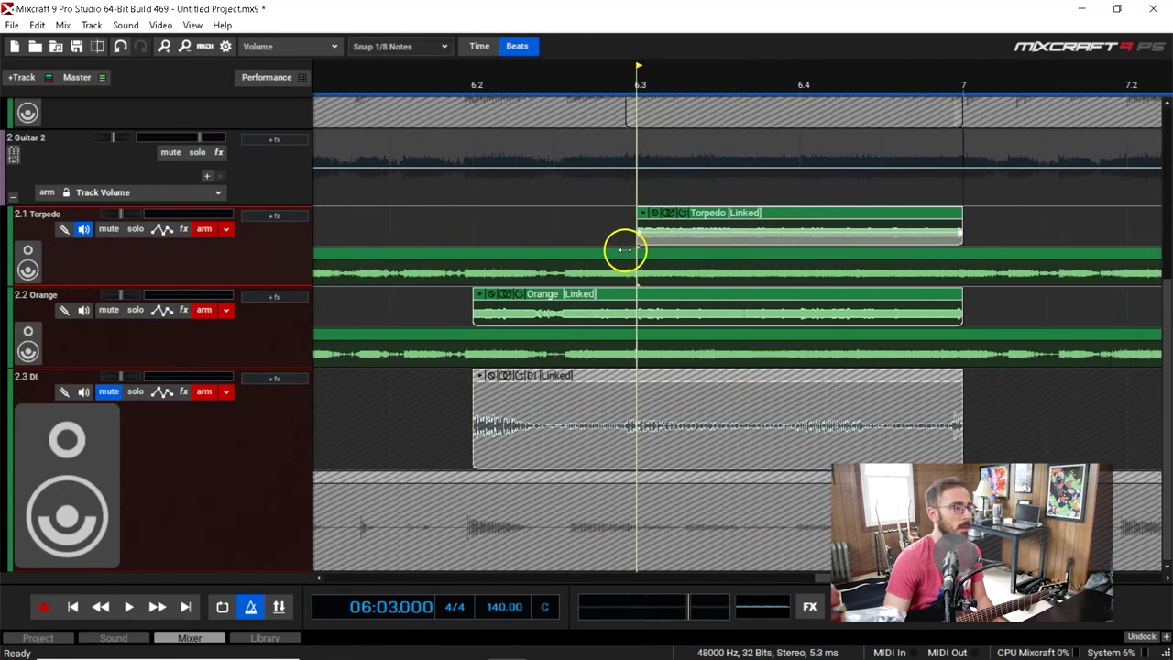
left_click_drag(473, 316, 624, 351)
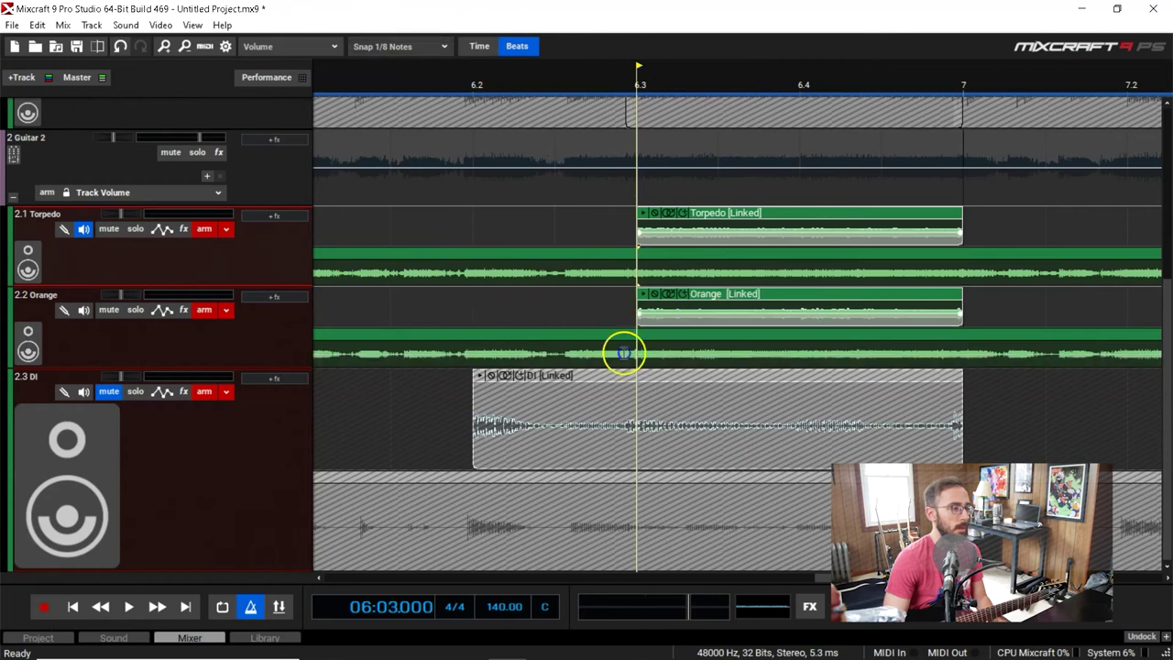
left_click(475, 459)
left_click_drag(478, 457, 651, 471)
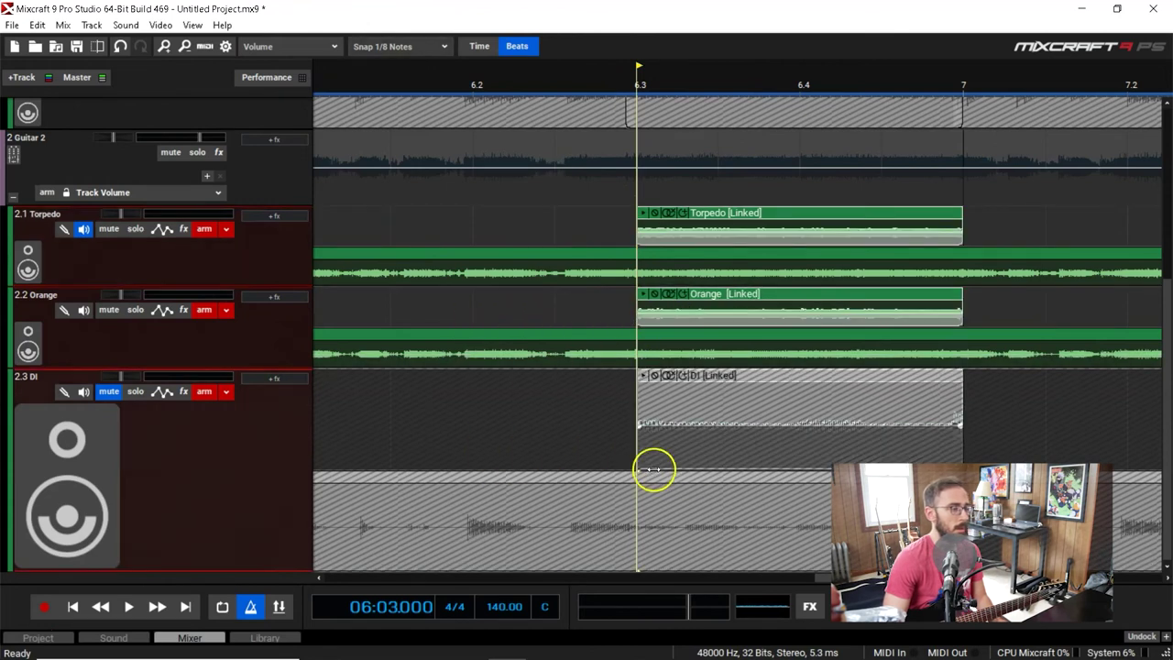
scroll(652, 471, "down", 5)
scroll(651, 472, "down", 2)
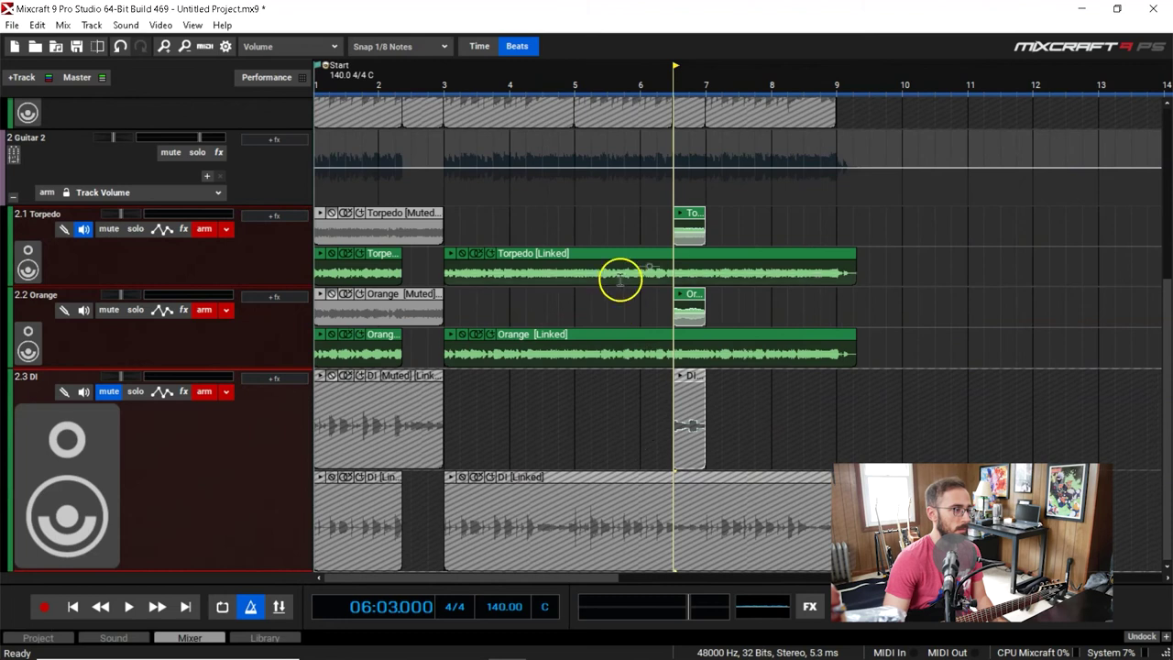
left_click_drag(699, 215, 427, 256)
scroll(496, 356, "up", 2)
key("ctrl+z")
left_click_drag(1083, 214, 548, 277)
key("ctrl+z")
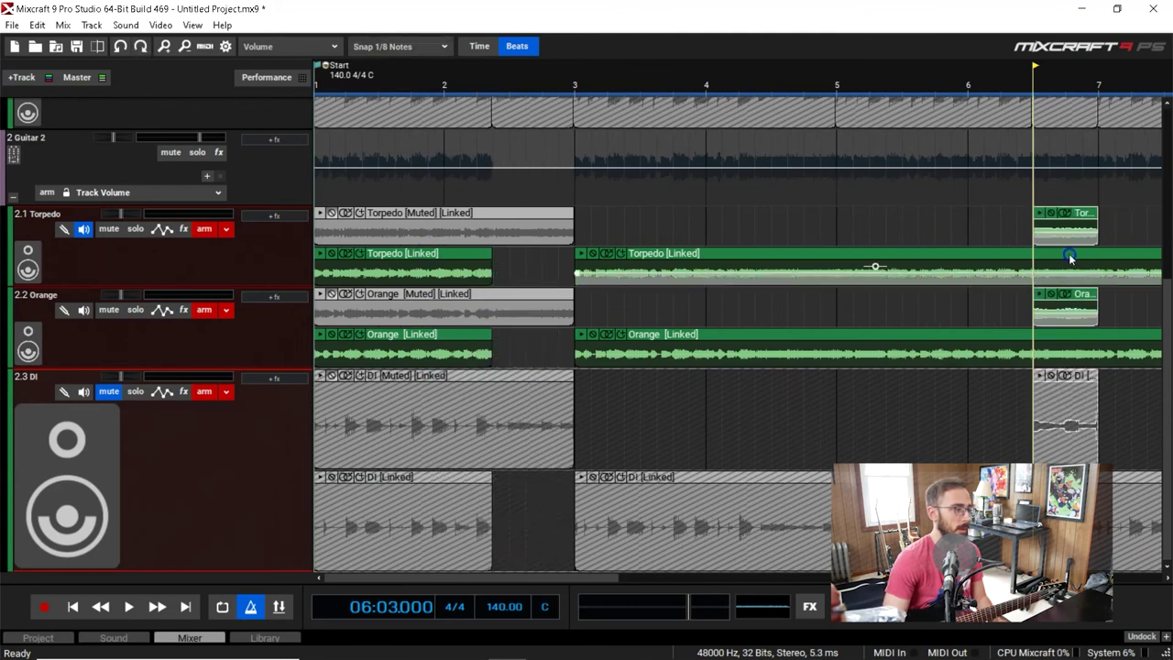
Step: Move the trimmed bar 6 clips into Guitar 2's bar 2 gap, directly after the first clips, and play from the project start
left_click_drag(1074, 256, 551, 269)
scroll(555, 296, "up", 1)
key("Home")
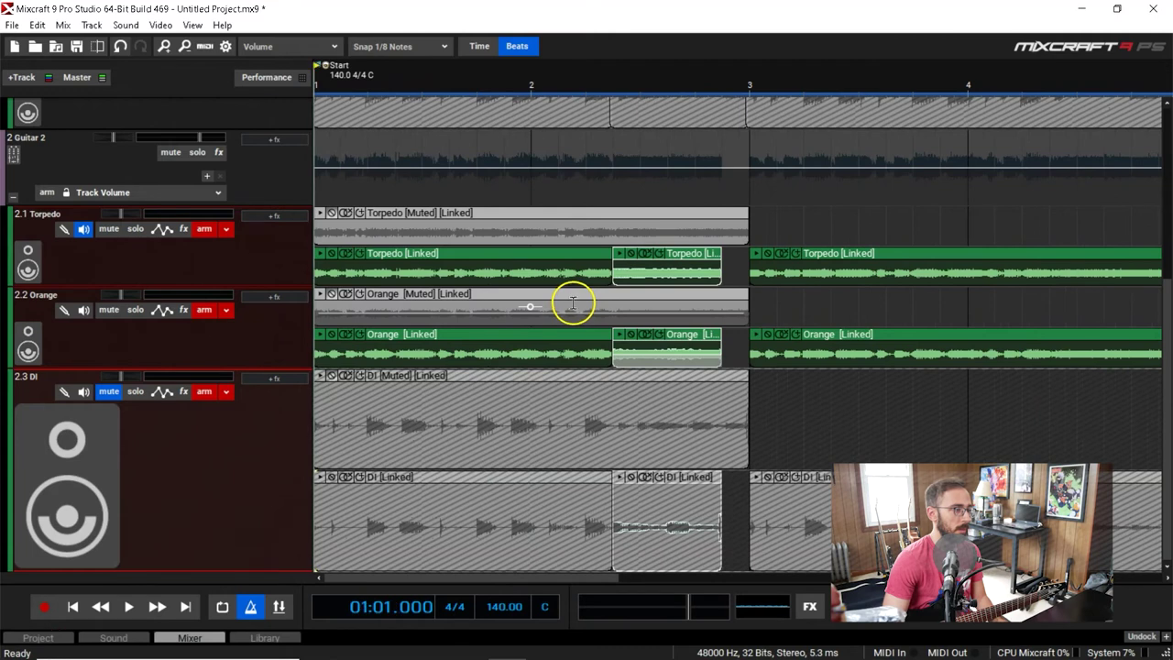
key("space")
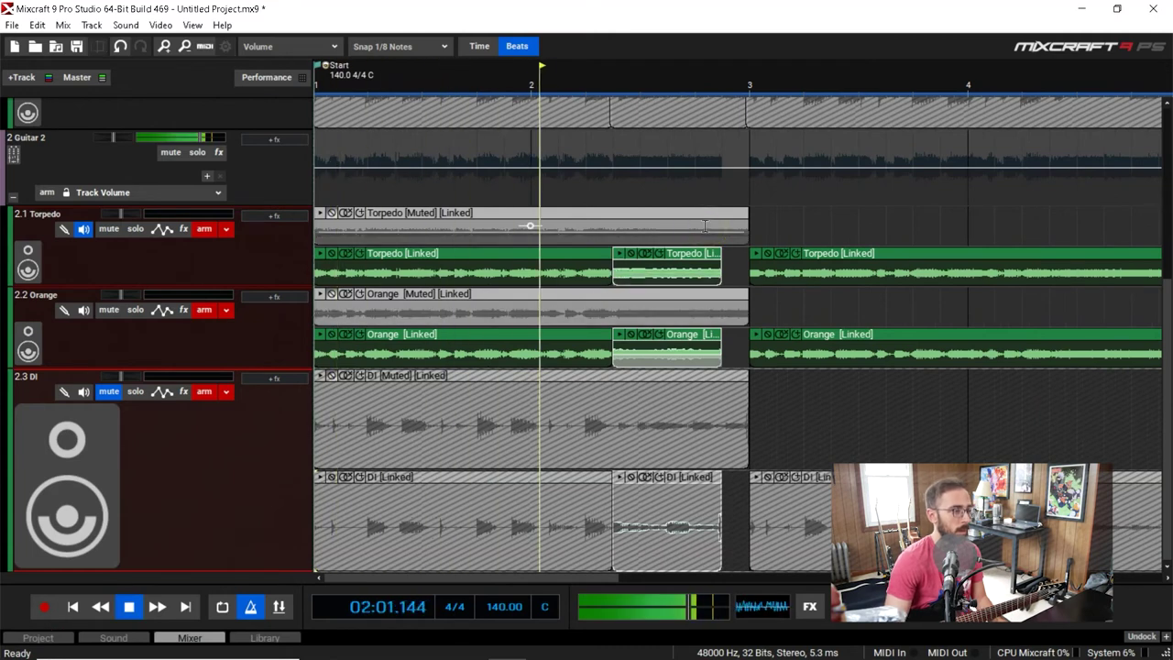
scroll(733, 226, "up", 1)
key("space")
Step: Shift the moved Guitar 2 clips so they end at bar 3 and extend their starts back to the preceding clips
left_click(752, 226)
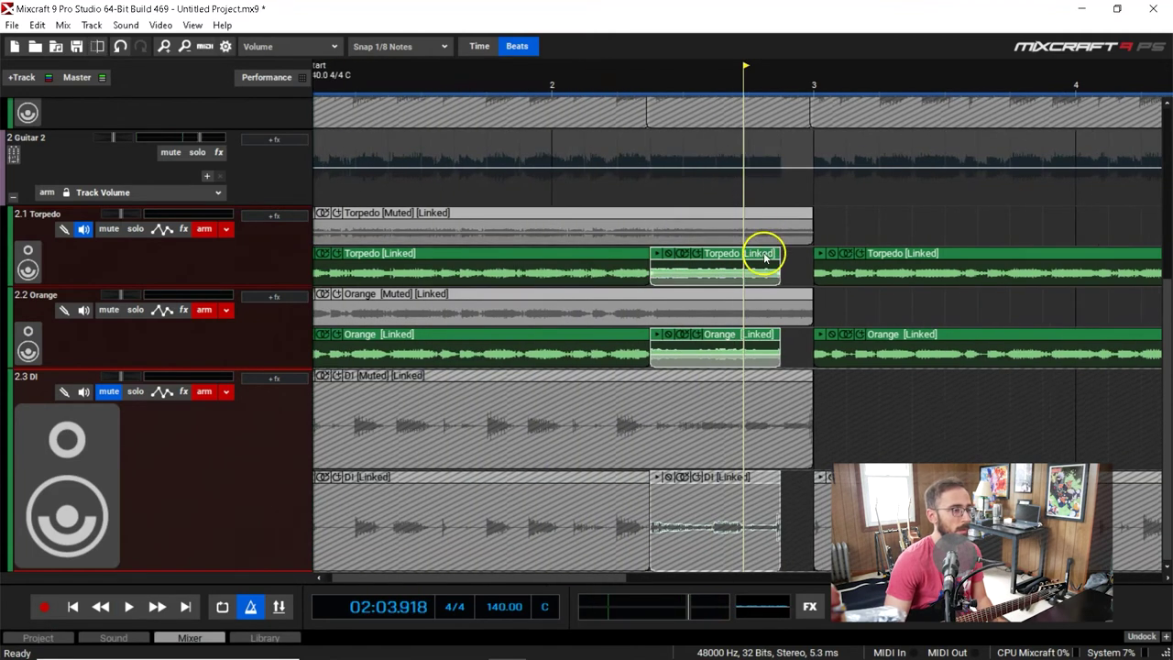
left_click_drag(761, 252, 787, 257)
left_click(689, 261)
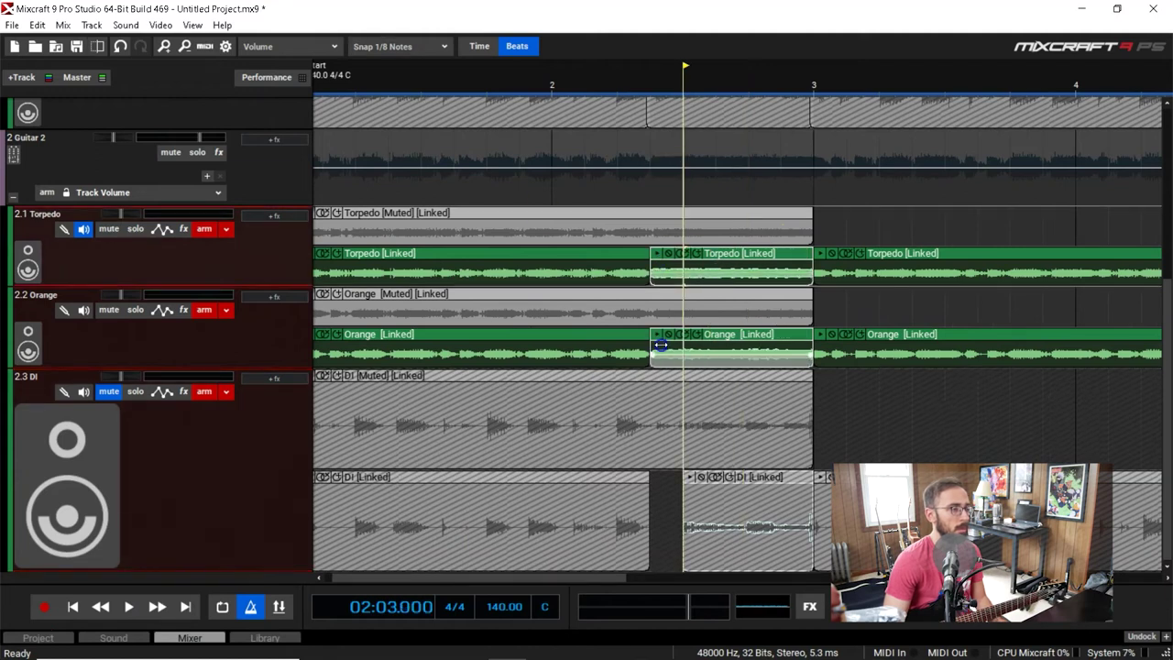
left_click_drag(683, 489, 654, 483)
Step: Play the patched Guitar 2 section from the start of bar 2 across the new join
double_click(607, 77)
left_click(448, 66)
scroll(681, 175, "up", 5)
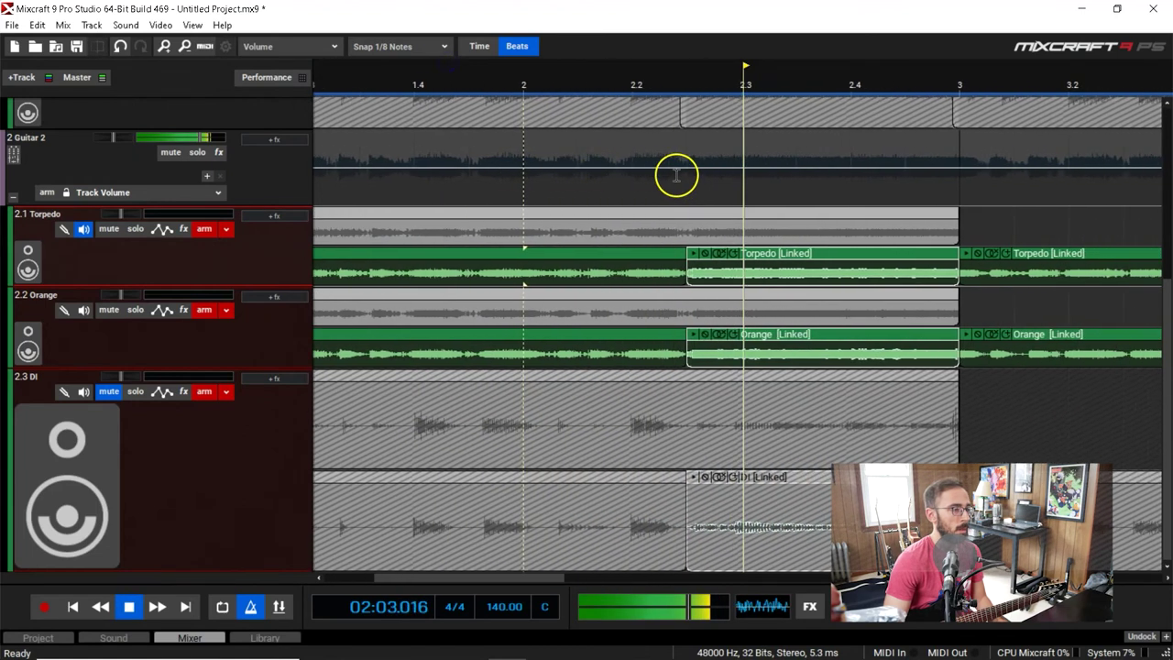
key("space")
Step: Set the snap to 1/64 notes and extend the patched Torpedo, Orange and DI clips' starts slightly earlier, matching Guitar 1's clip edge in bar 2
left_click(422, 41)
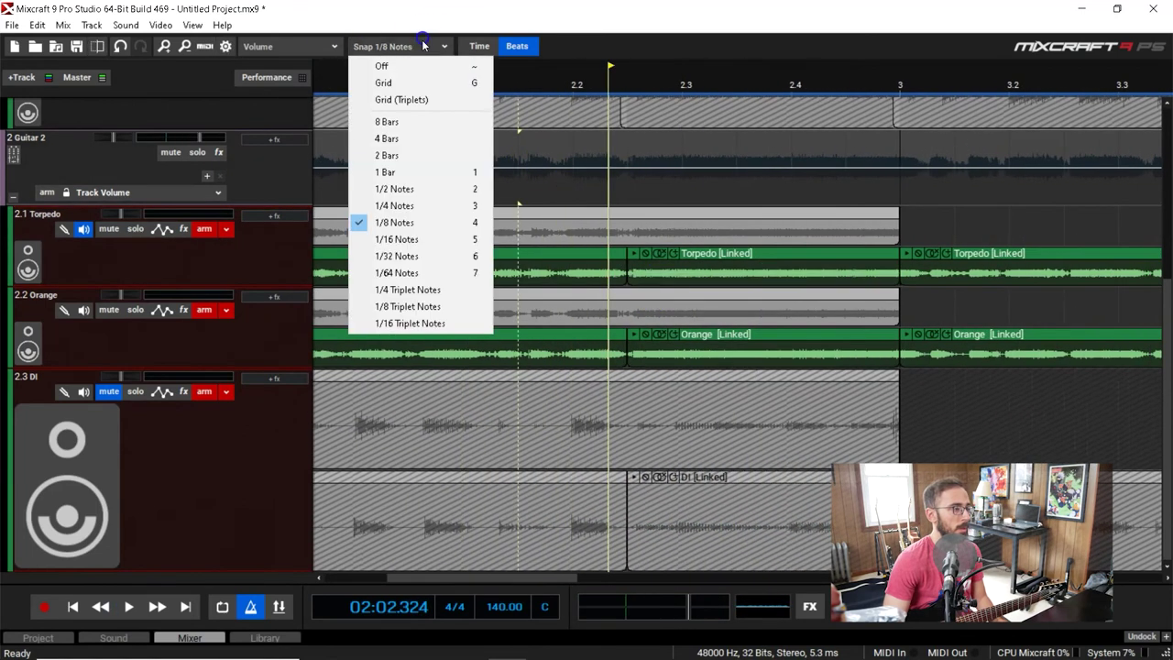
left_click(456, 273)
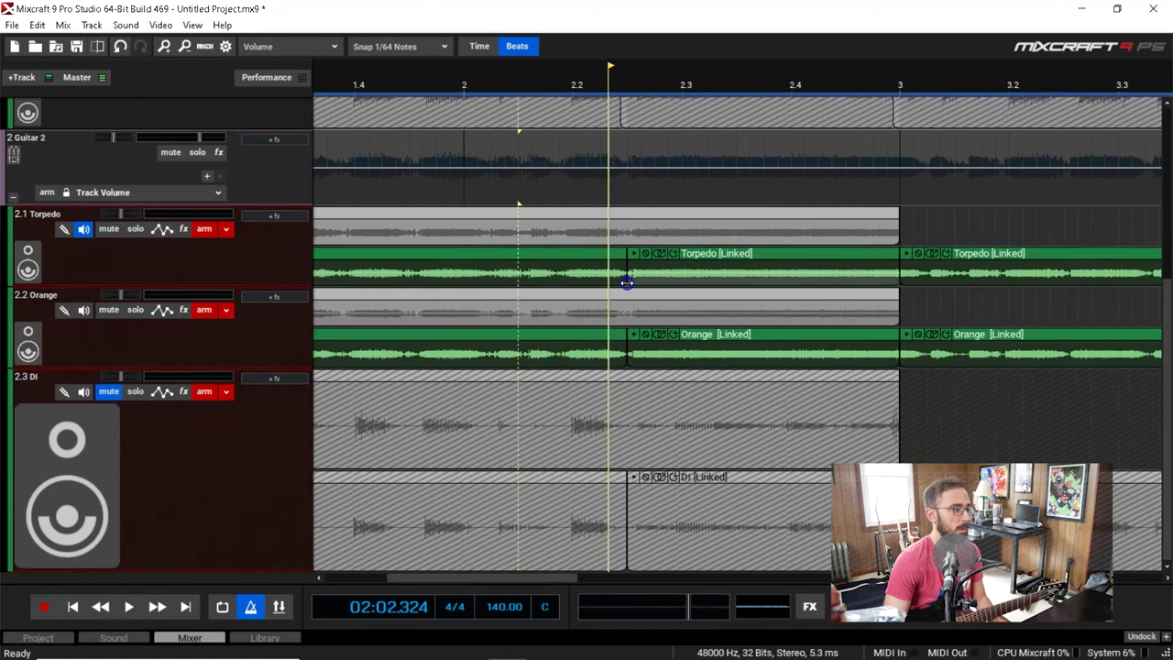
scroll(846, 296, "up", 3)
left_click(915, 73)
scroll(914, 79, "up", 3)
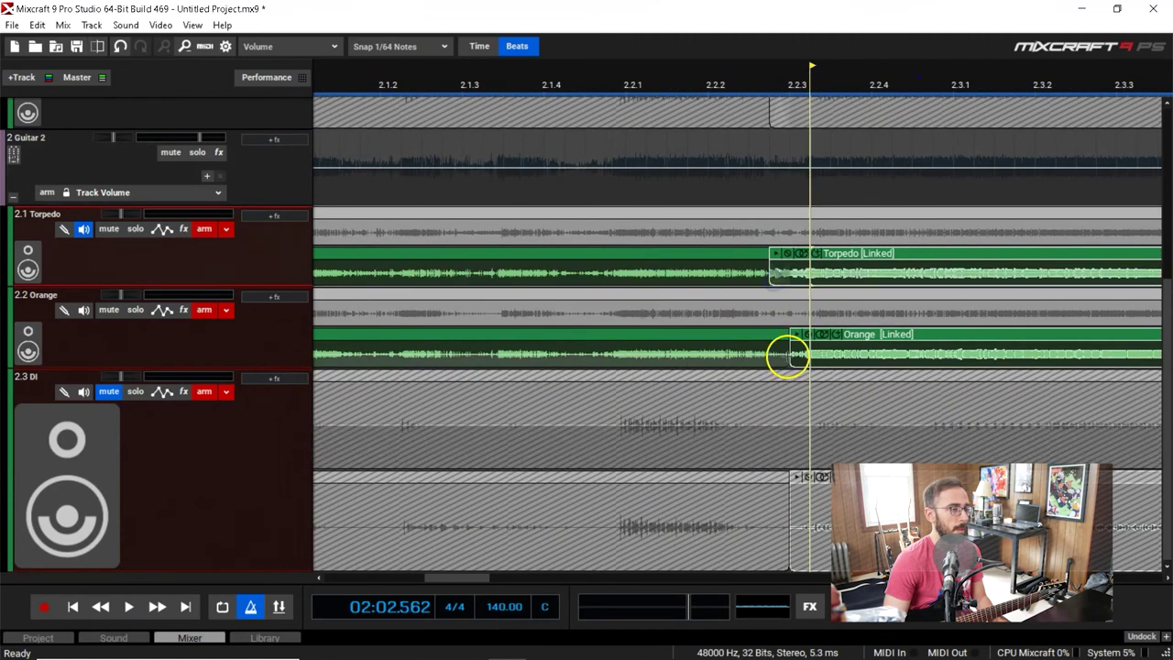
left_click_drag(793, 357, 770, 359)
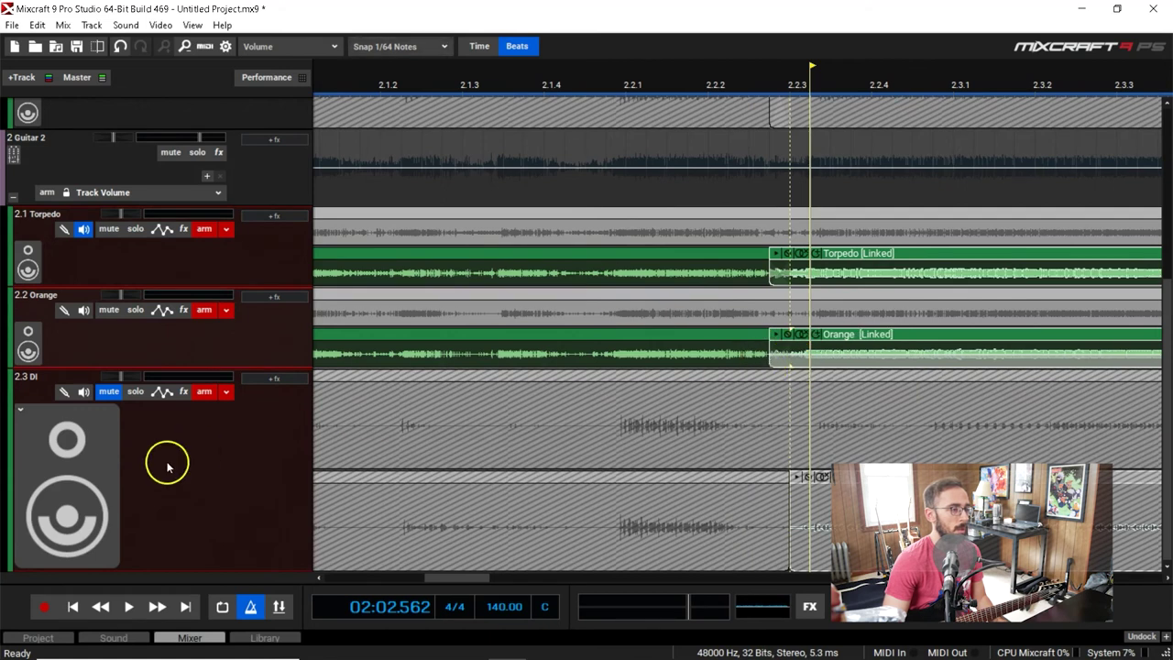
scroll(771, 546, "down", 4)
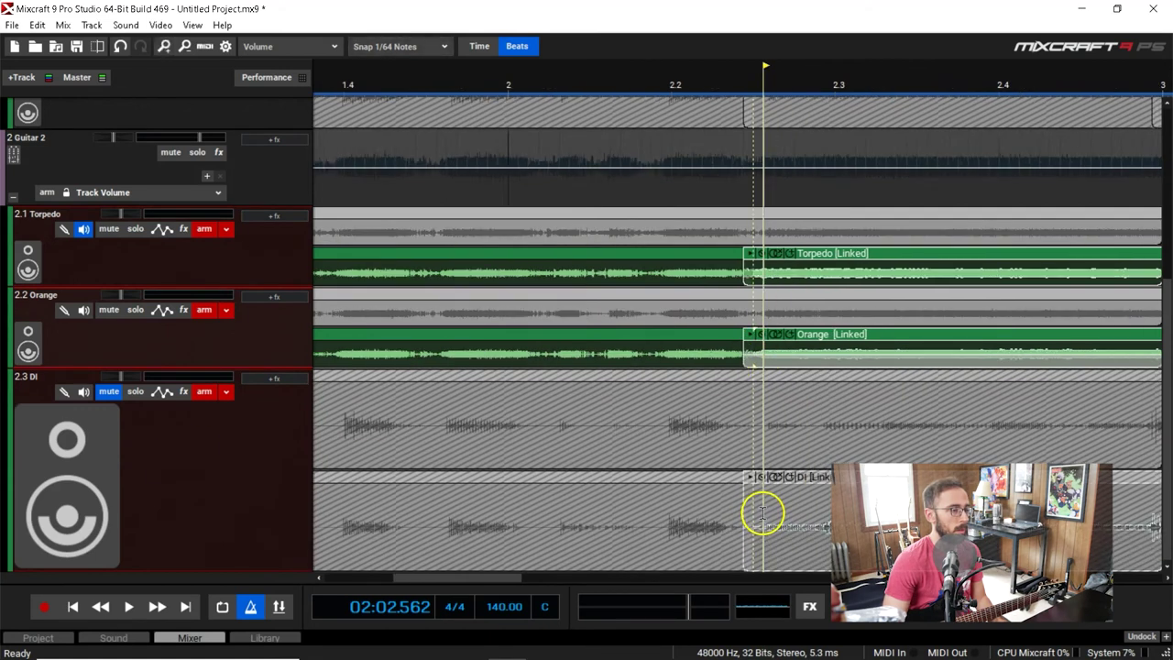
Step: Play Guitar 2 alone across the adjusted join from bar 2, and again from the start of the project
left_click(638, 86)
key("space")
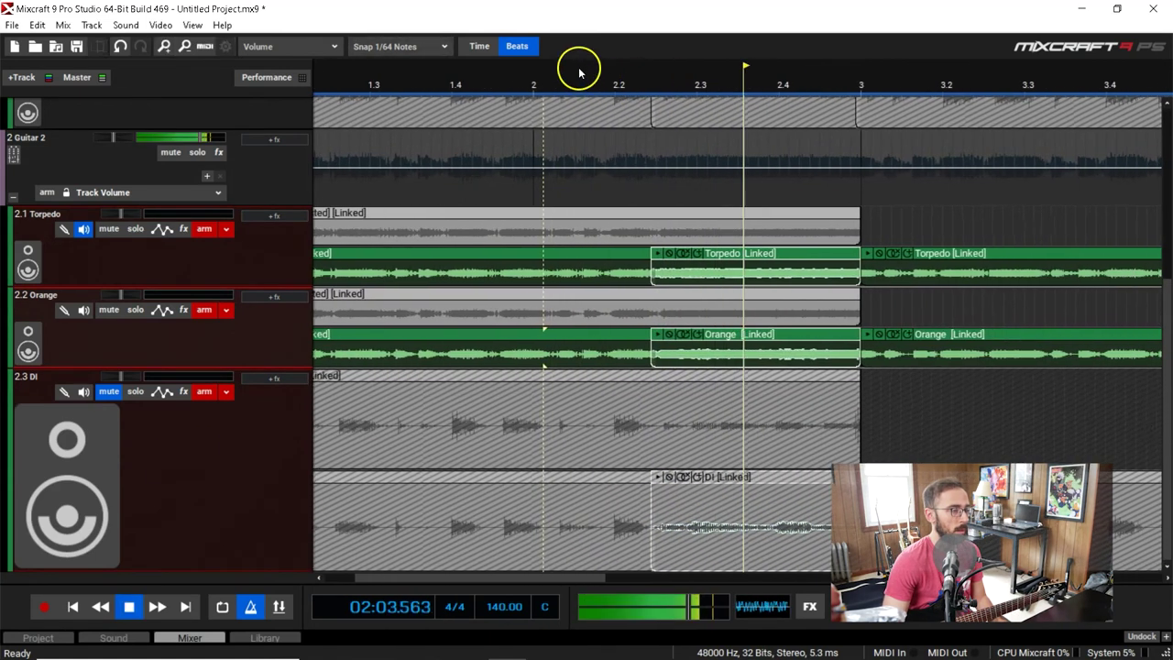
left_click(533, 66)
scroll(533, 66, "down", 1)
left_click_drag(533, 69, 517, 304)
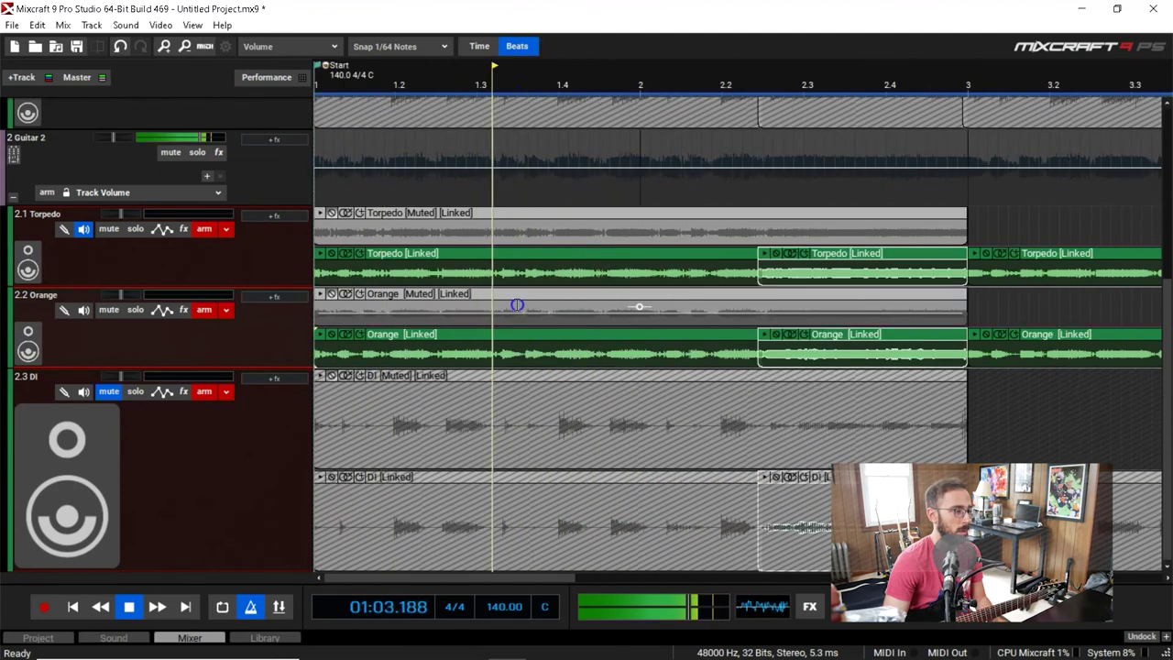
scroll(517, 304, "up", 4)
scroll(517, 304, "down", 7)
key("space")
scroll(294, 345, "up", 5)
Step: Unmute Guitar 1, play both guitars together from the start, and replay the patched section of bar 2
key("Home")
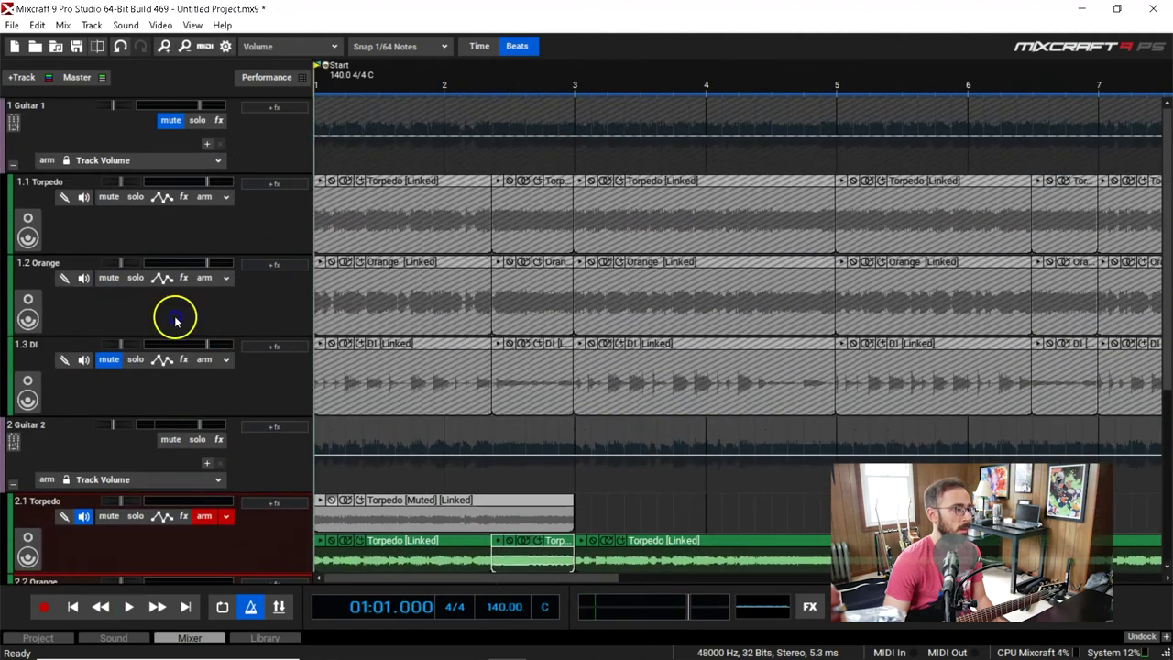
left_click(171, 123)
key("space")
scroll(192, 363, "down", 2)
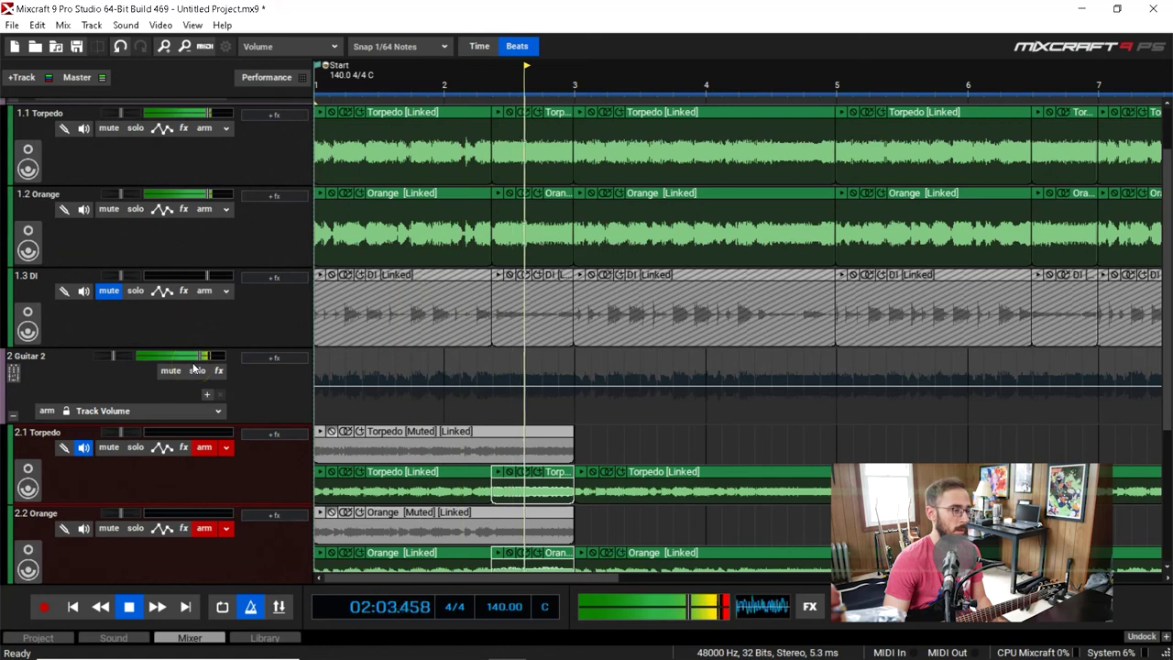
left_click(499, 80)
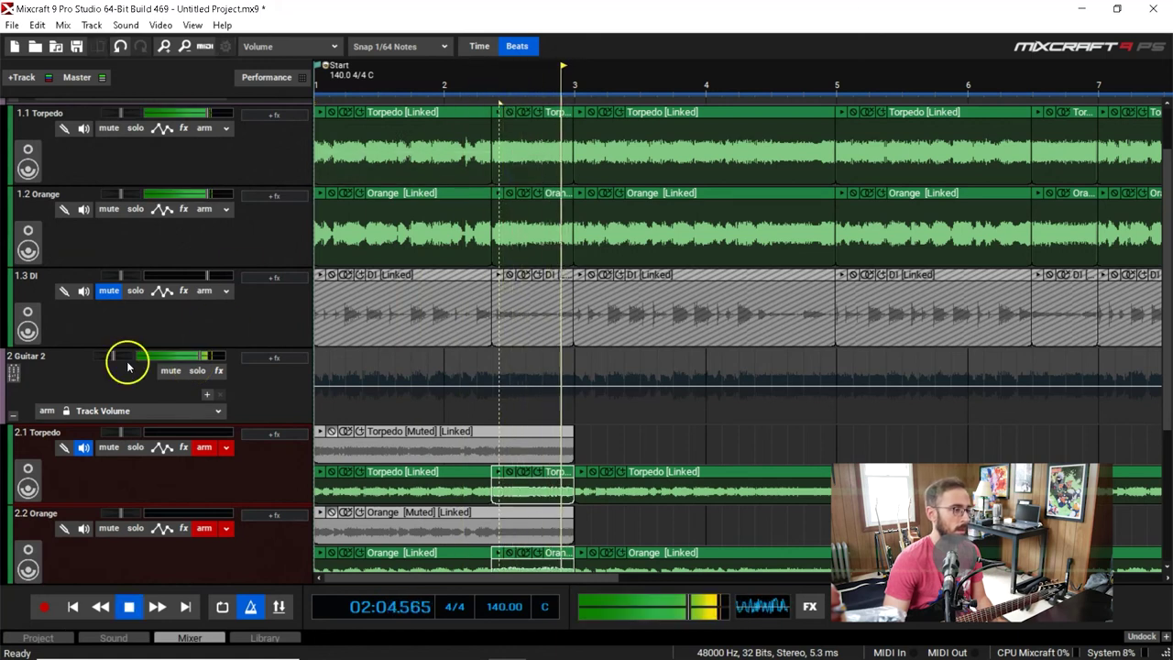
left_click(472, 89)
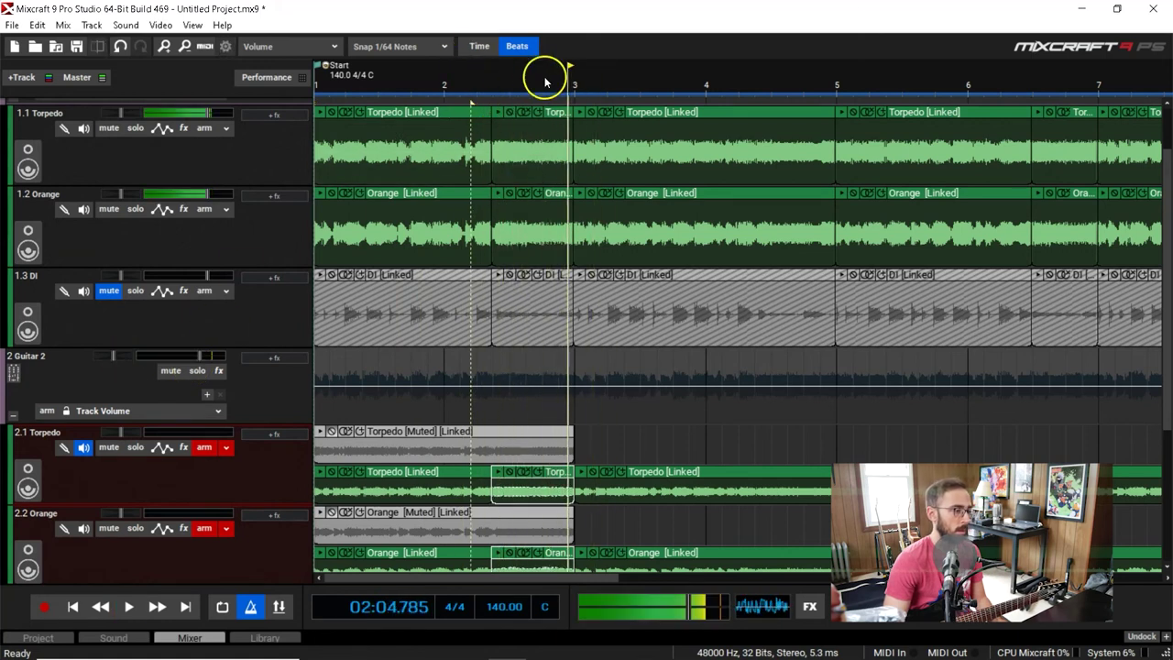
key("space")
Step: Collapse the Guitar 1 track group to hide its Torpedo, Orange and DI tracks
scroll(162, 301, "up", 1)
left_click(14, 166)
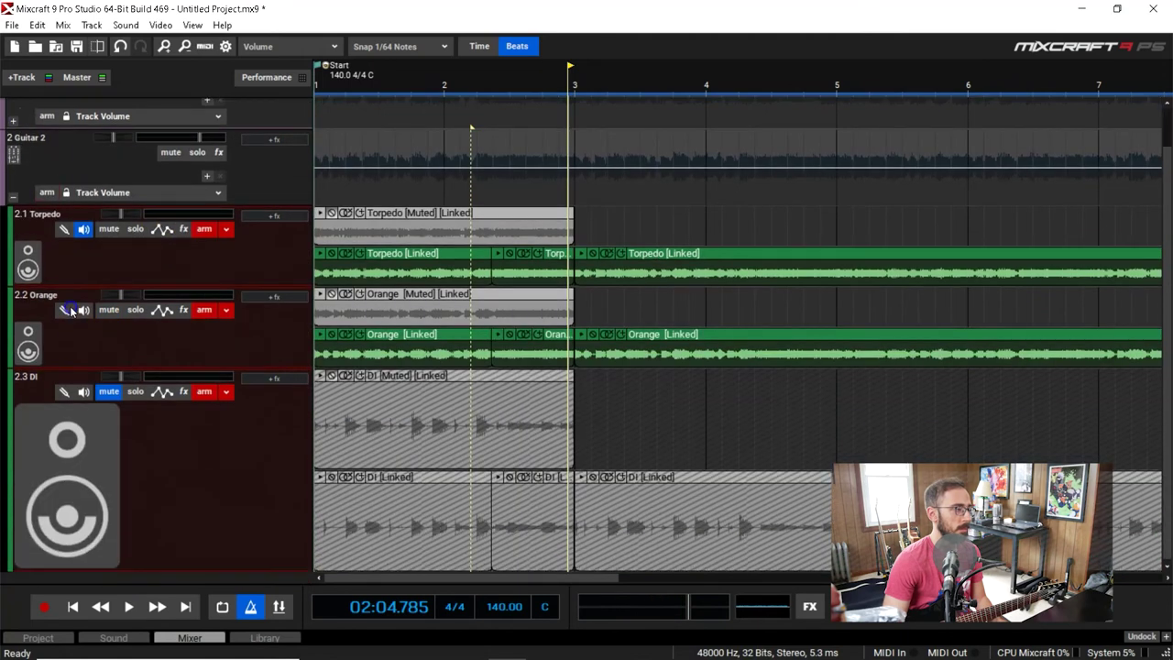
Step: Replay the patched section of bar 2 with both guitars, and again with Guitar 1 muted
left_click(487, 95)
key("space")
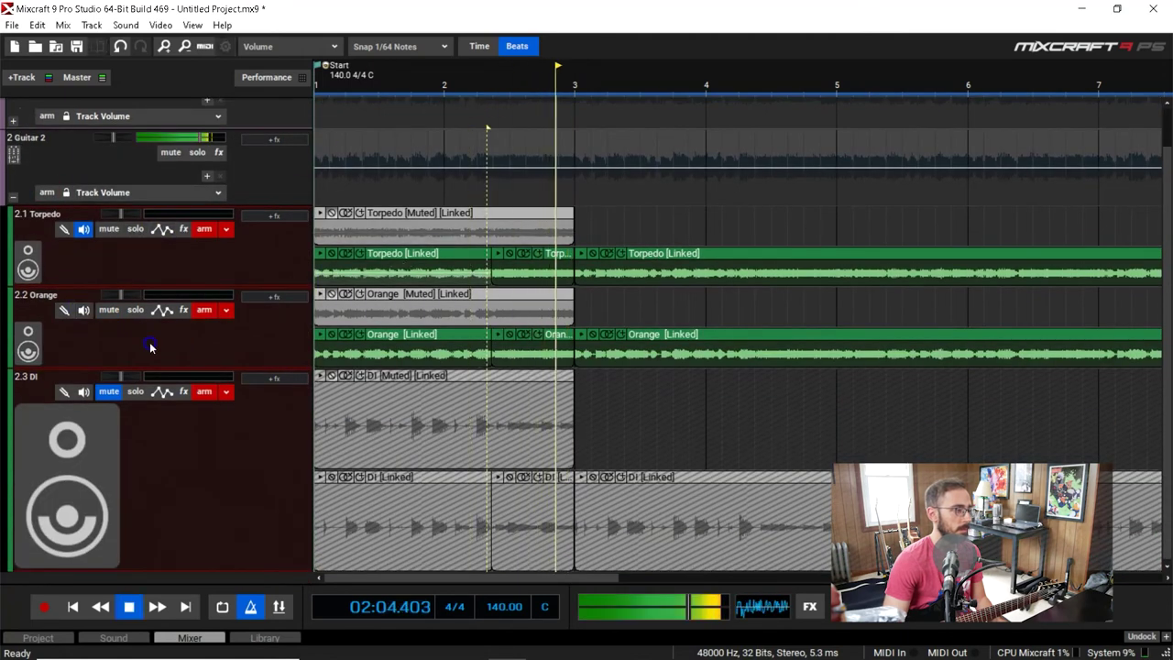
key("space")
scroll(150, 346, "up", 1)
left_click(171, 122)
left_click(454, 95)
key("space")
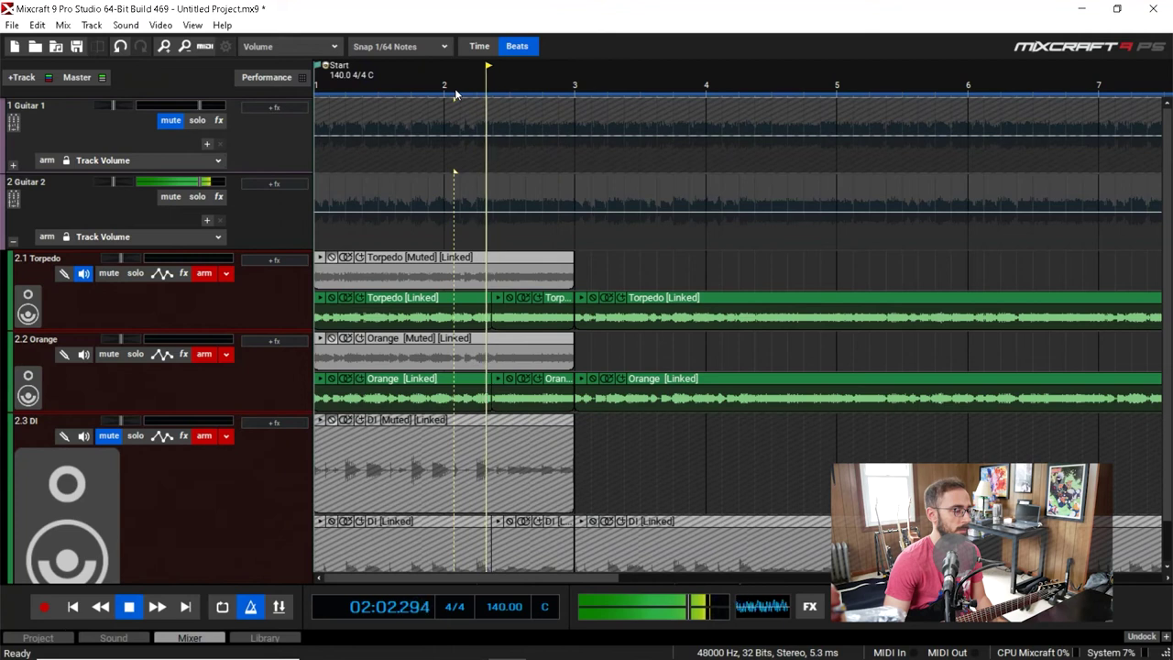
key("space")
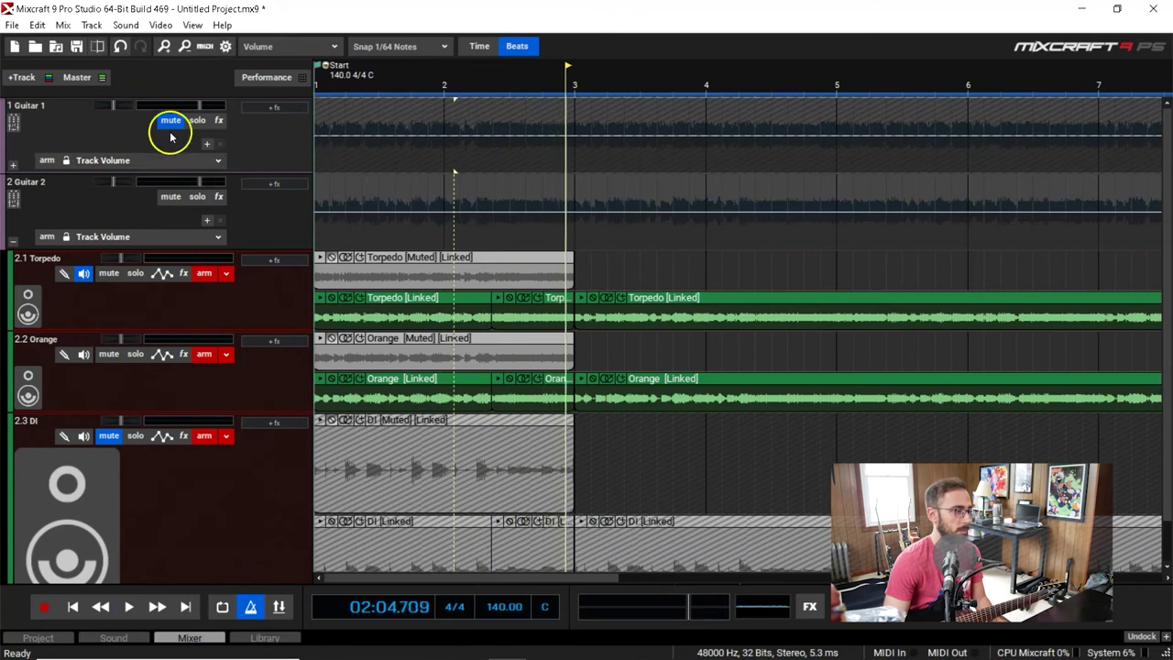
Step: Mute Guitar 2, unmute Guitar 1 and play Guitar 1 alone through the same section from the end of bar 1
left_click(170, 196)
left_click(170, 120)
left_click(422, 84)
key("space")
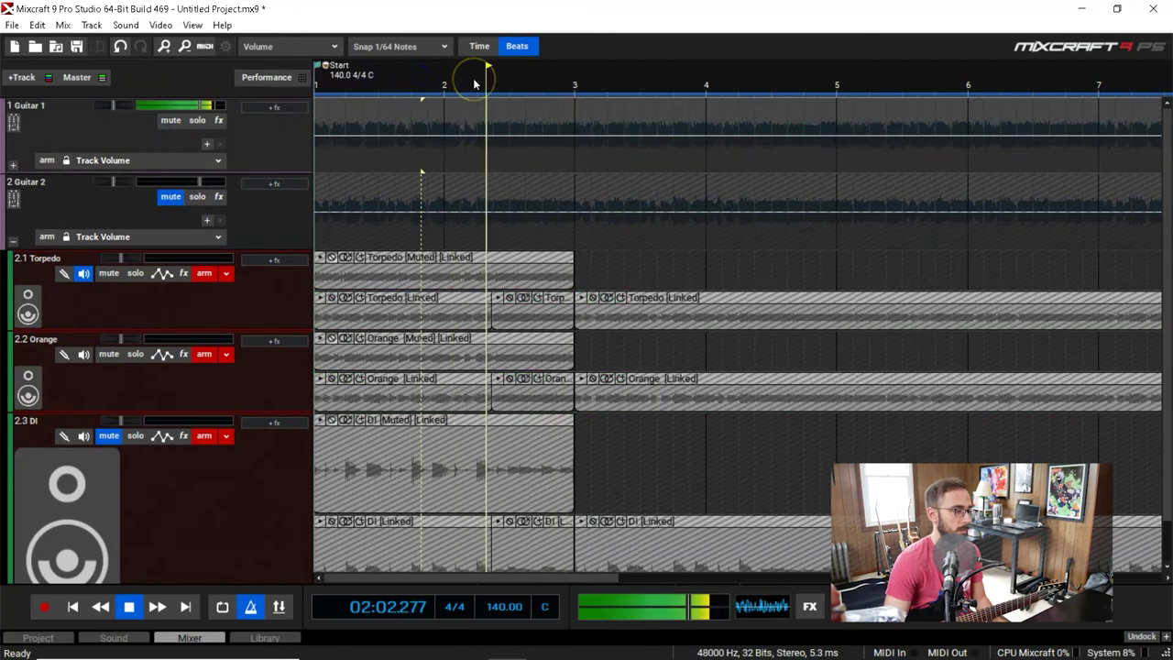
key("space")
Step: Unmute Guitar 2 and leave both guitar groups audible
scroll(473, 78, "up", 2)
left_click(122, 136)
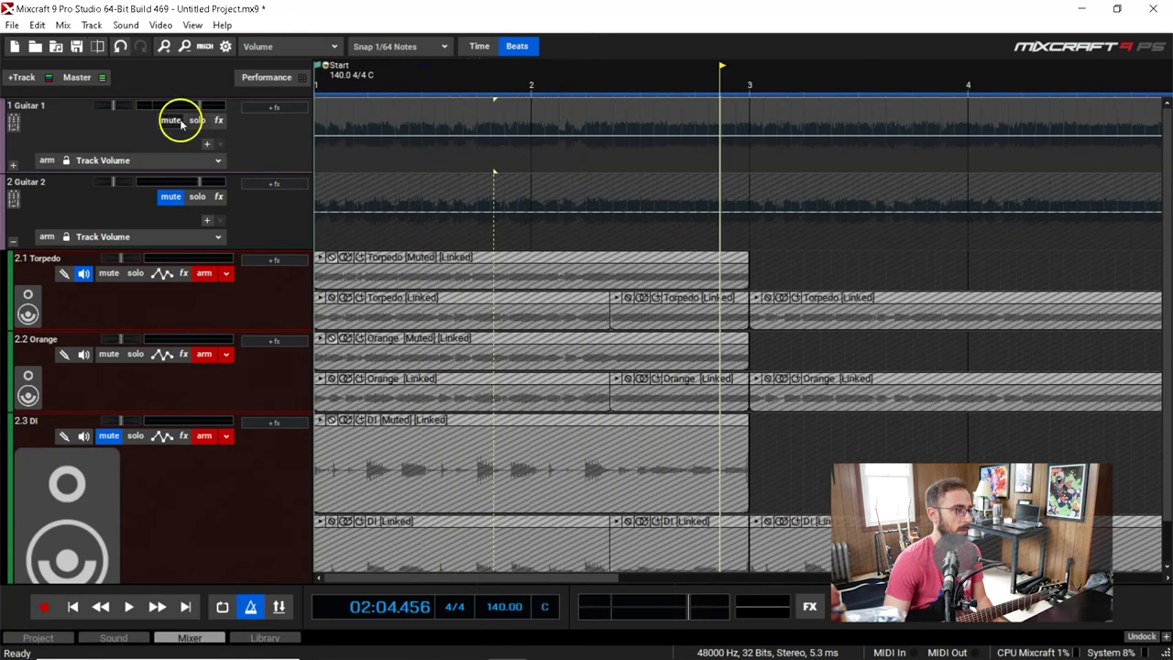
scroll(645, 272, "down", 2)
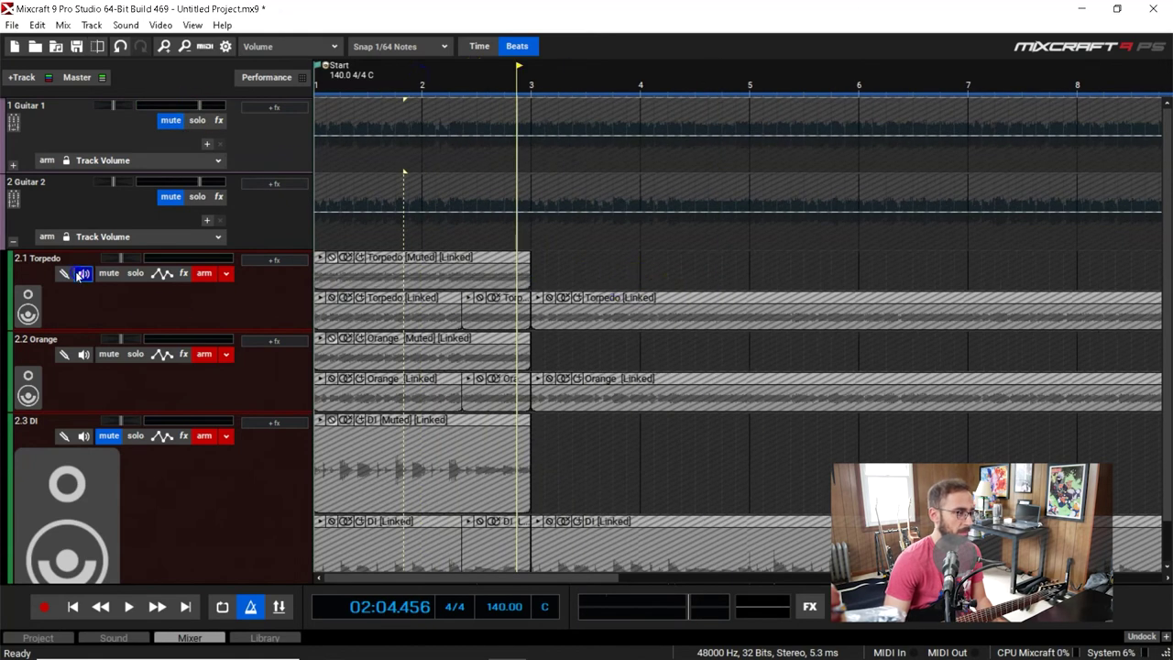
scroll(41, 371, "down", 1)
scroll(137, 275, "up", 1)
left_click(170, 196)
left_click(171, 120)
left_click(237, 312)
scroll(354, 398, "down", 2)
scroll(446, 445, "up", 4)
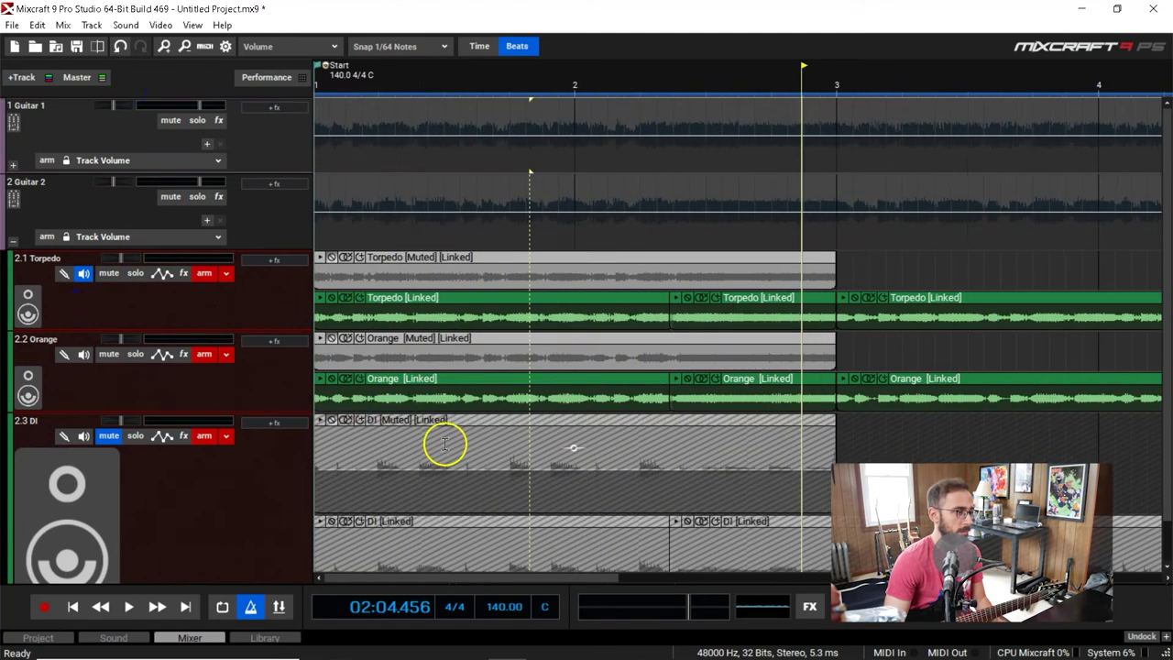
scroll(280, 463, "down", 1)
scroll(618, 437, "down", 2)
scroll(526, 479, "up", 1)
left_click(508, 381)
left_click_drag(461, 368, 816, 359)
left_click(668, 414)
left_click_drag(535, 385, 807, 382)
key("ctrl+z")
Step: Move the muted Guitar 2 take to bar 3, unmute and audition it there, and return it muted to bar 1
left_click(466, 468)
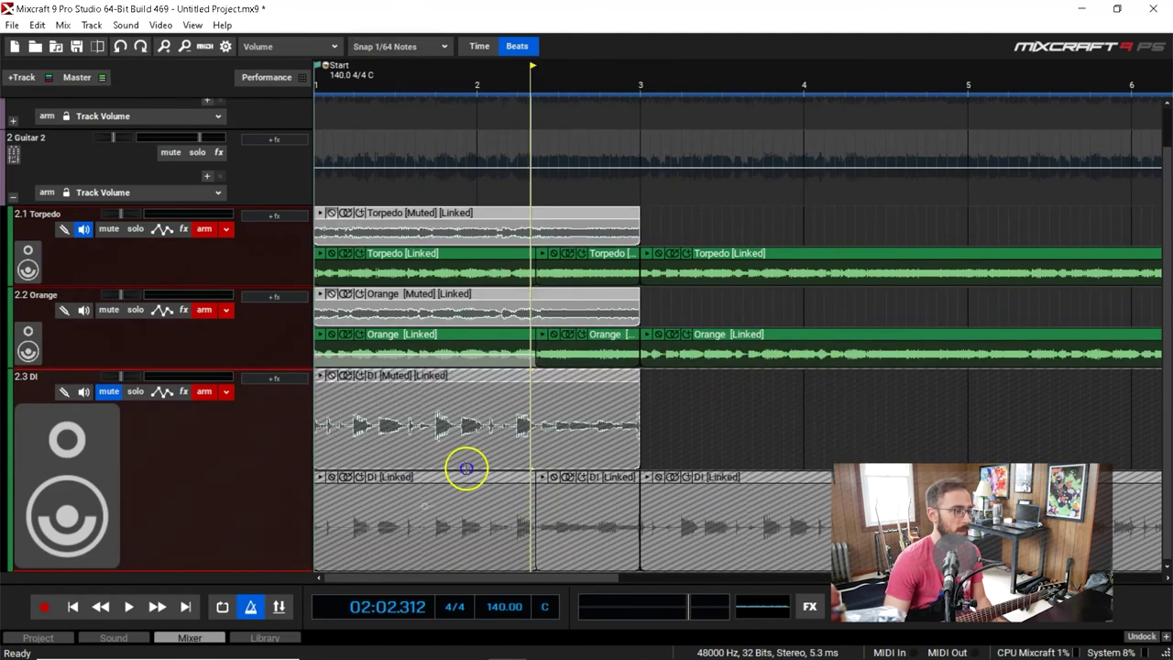
left_click_drag(482, 375, 804, 376)
left_click(666, 214)
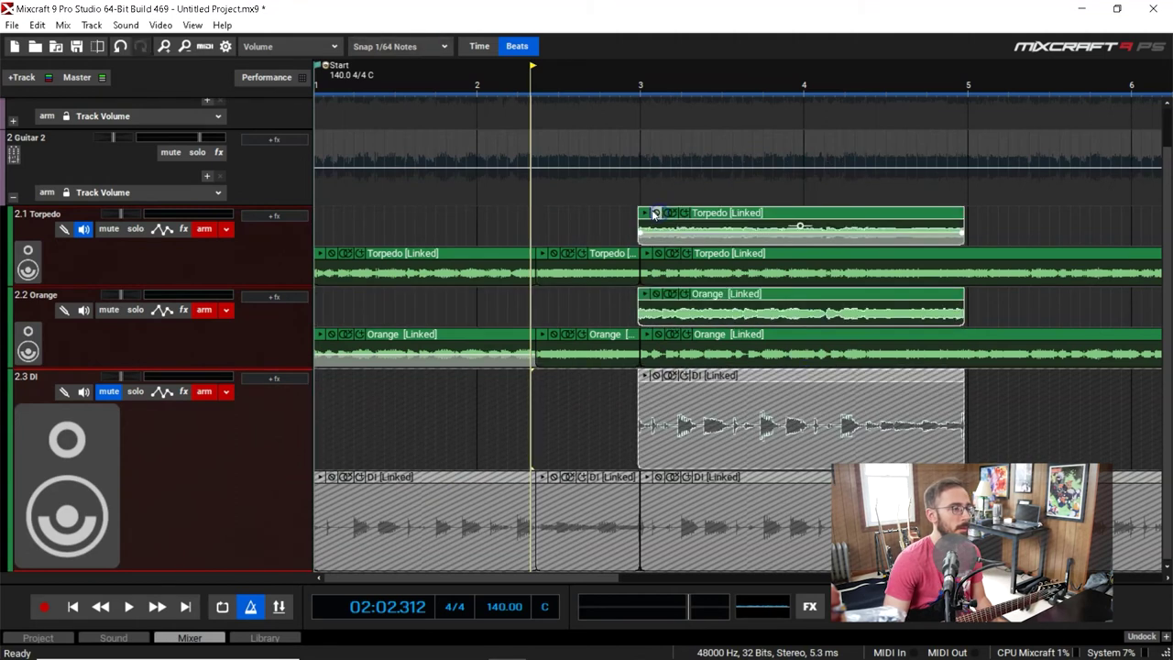
key("space")
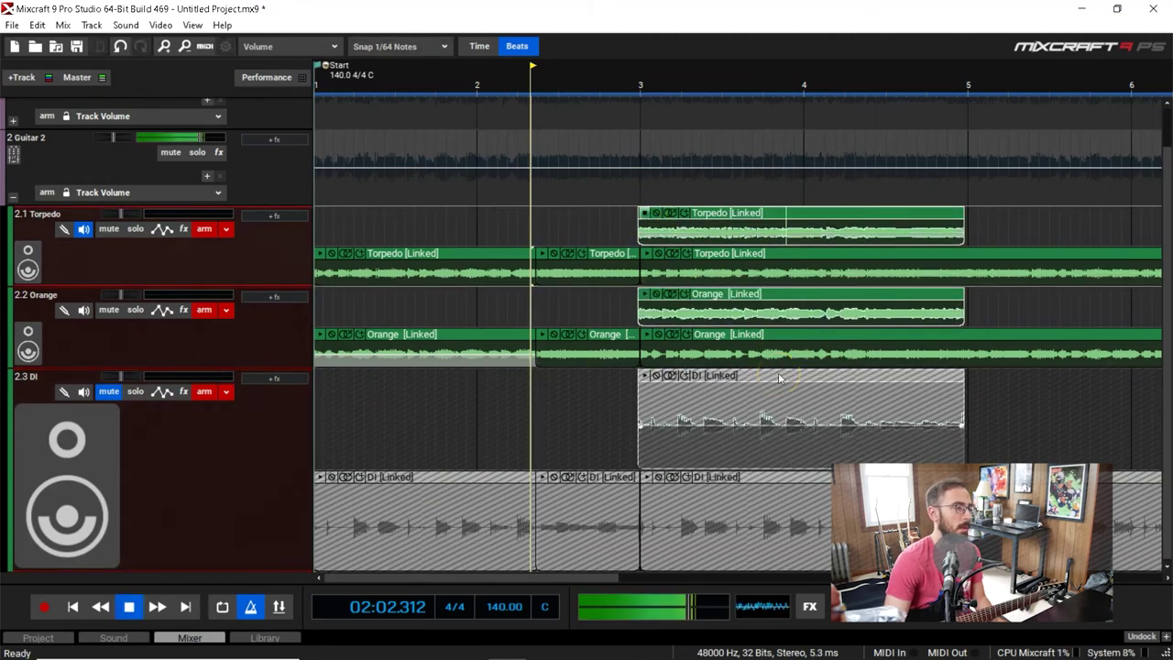
key("ctrl+z")
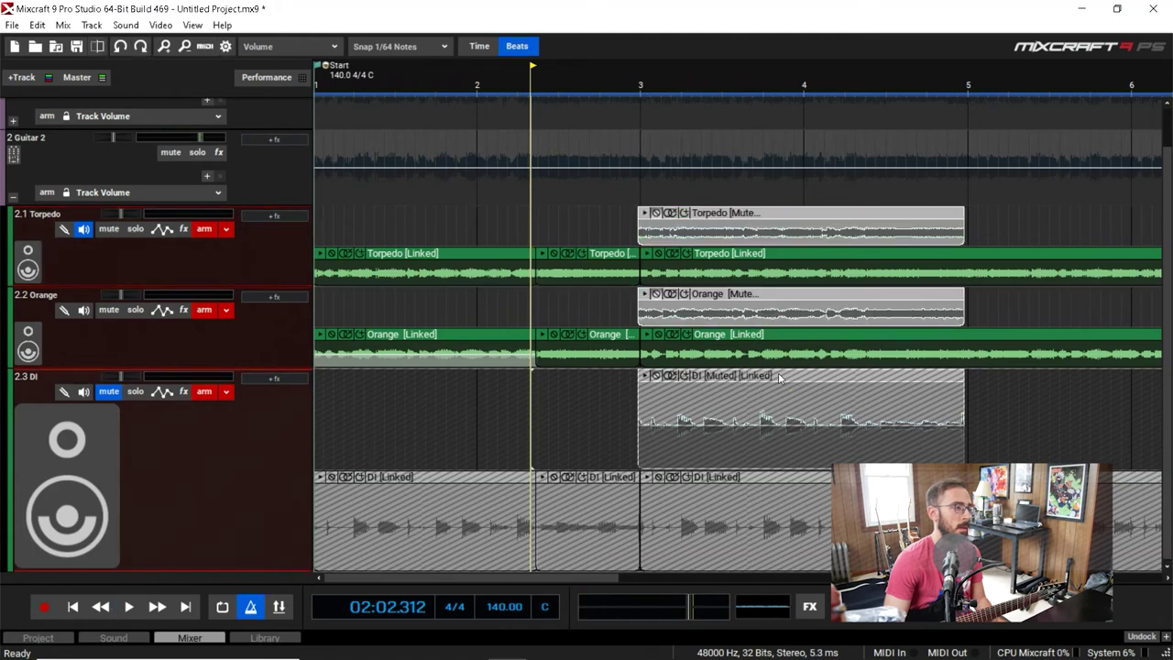
left_click_drag(812, 214, 475, 214)
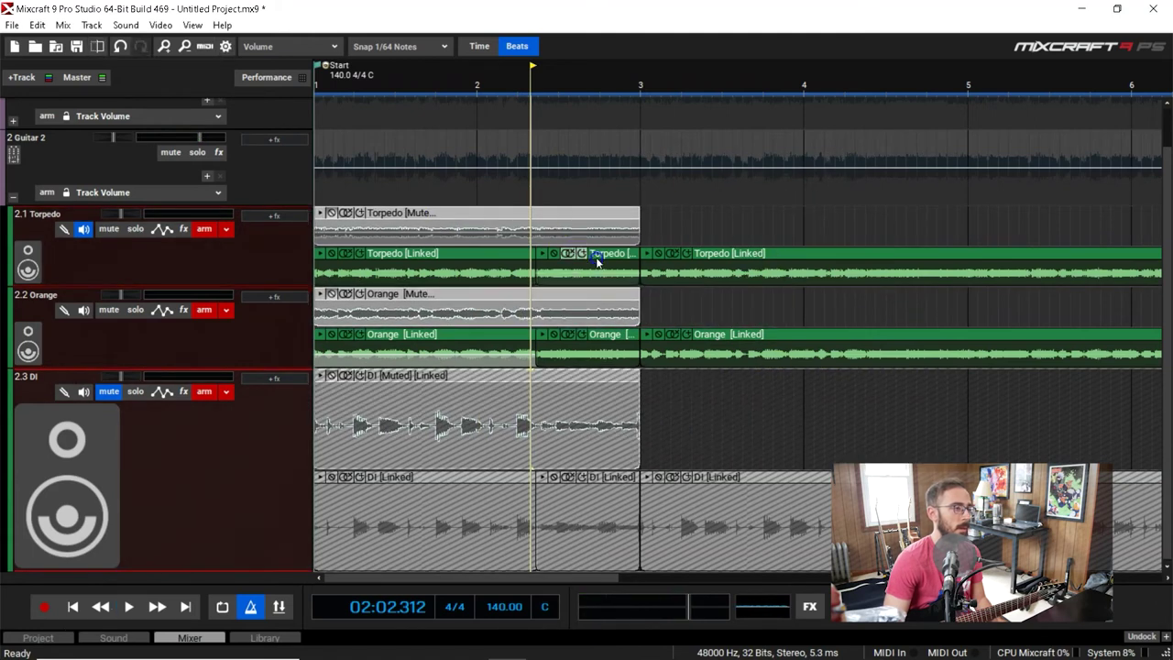
Step: Play the Guitar 2 comp from bar 3 onward, mute Guitar 1 and replay Guitar 2 alone from late bar 3
scroll(730, 268, "down", 2)
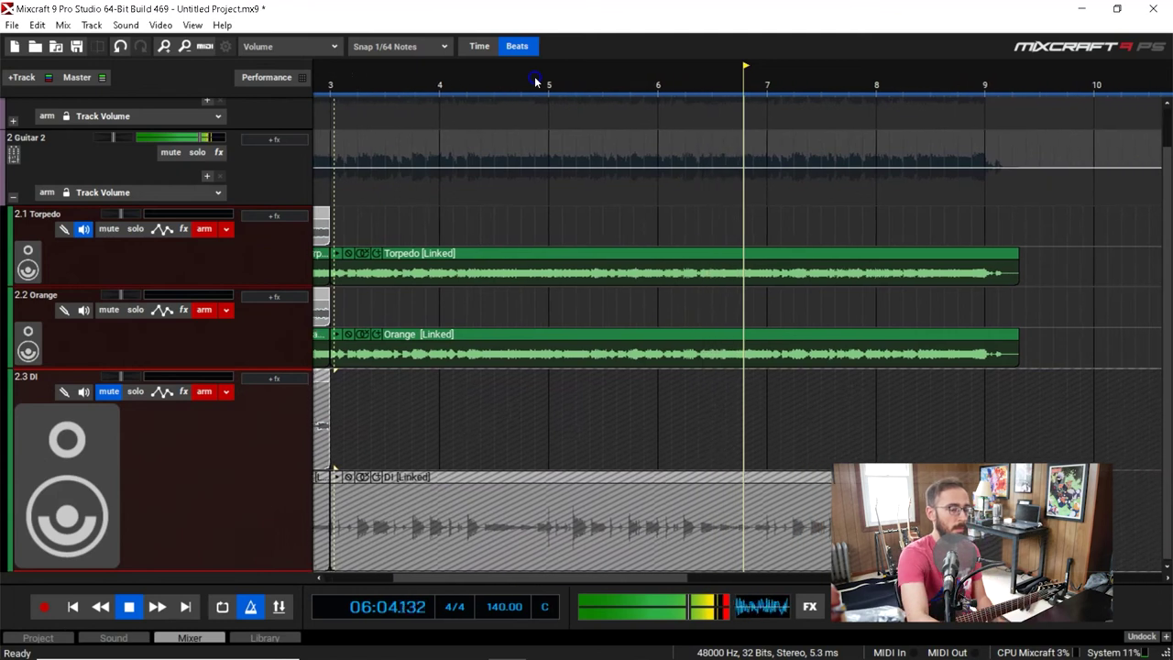
key("space")
left_click(167, 121)
key("space")
scroll(479, 141, "up", 2)
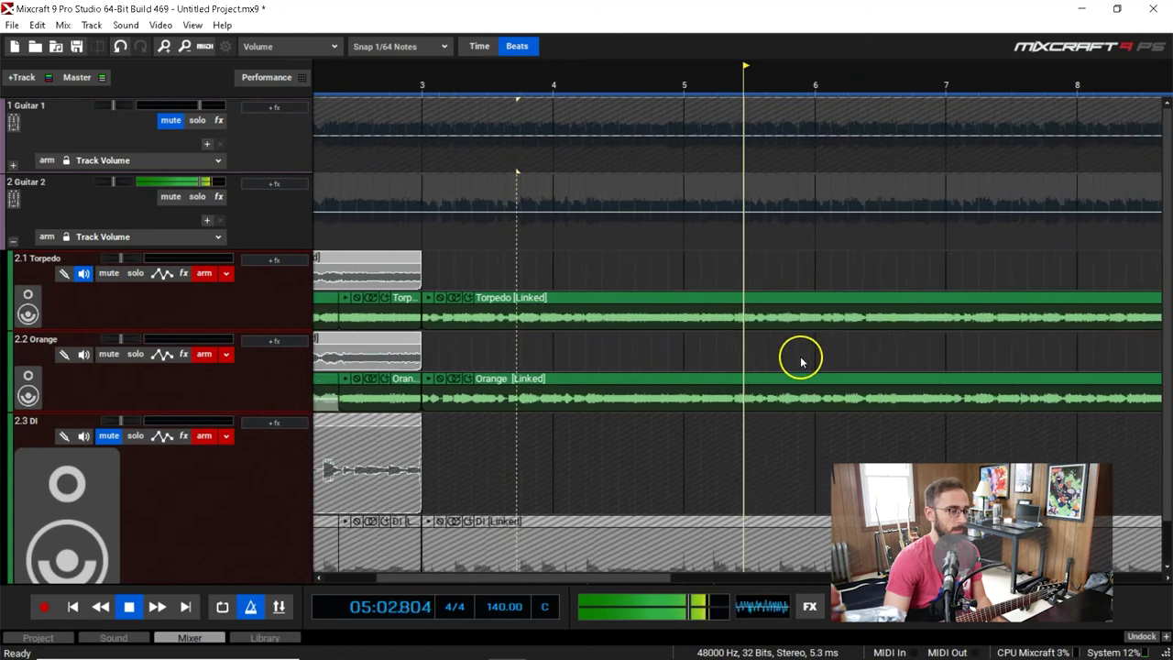
scroll(800, 357, "down", 1)
scroll(184, 427, "down", 1)
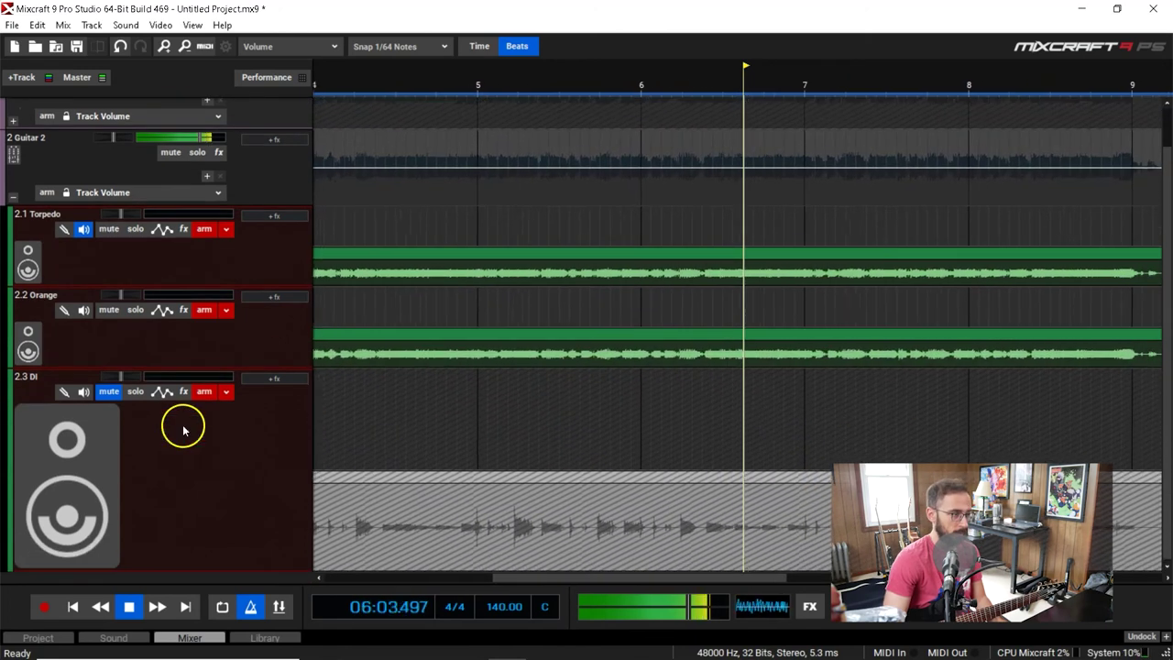
Step: Replay Guitar 2 around beat 2 of bar 6 to find where the take becomes unusable
left_click(577, 97)
scroll(656, 134, "up", 2)
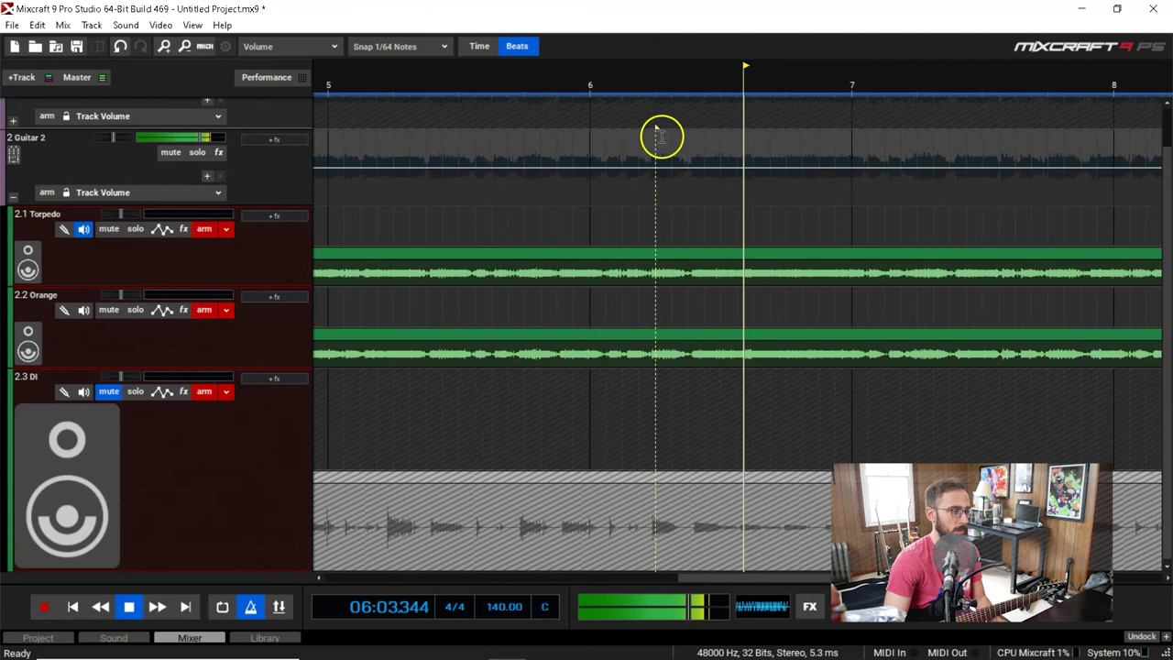
key("space")
left_click(672, 87)
scroll(692, 96, "up", 1)
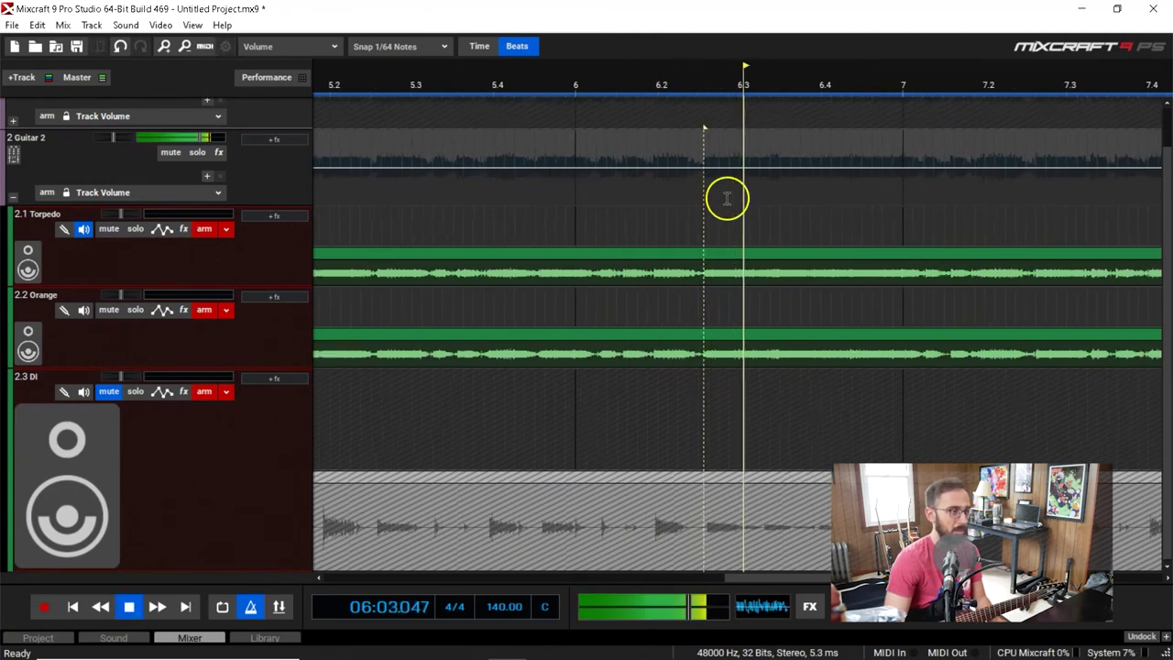
Step: Set the snap to 1/8 notes, split the linked Guitar 2 clips at 06:02.500 and play from the split
left_click(419, 47)
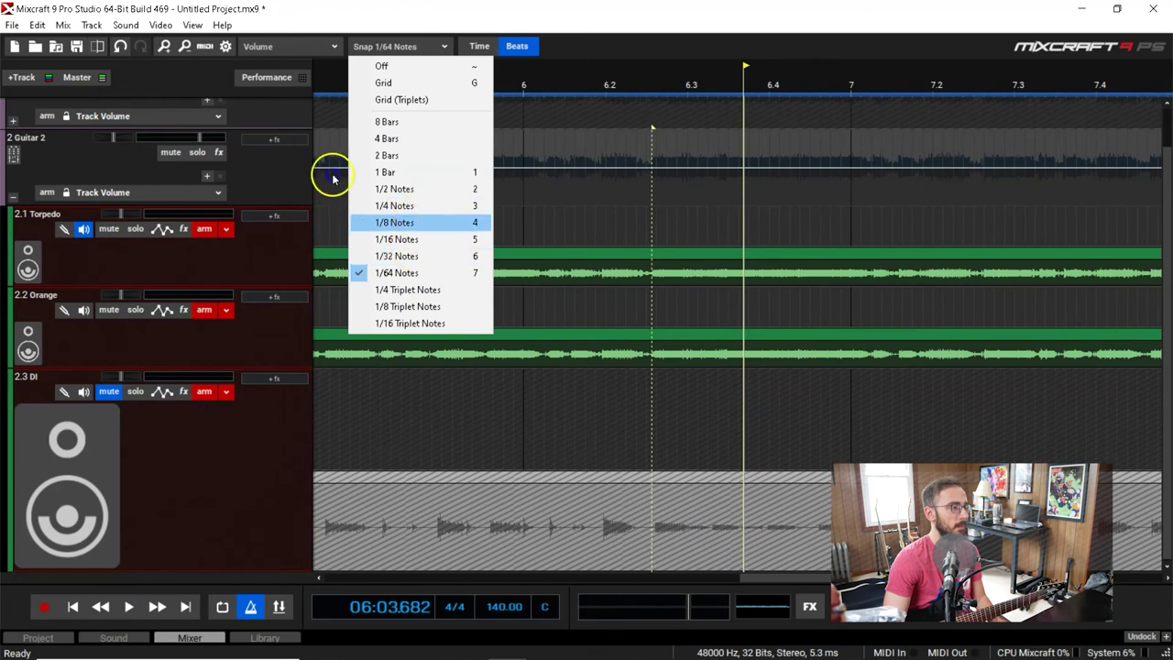
left_click(395, 223)
left_click(607, 85)
left_click(648, 261)
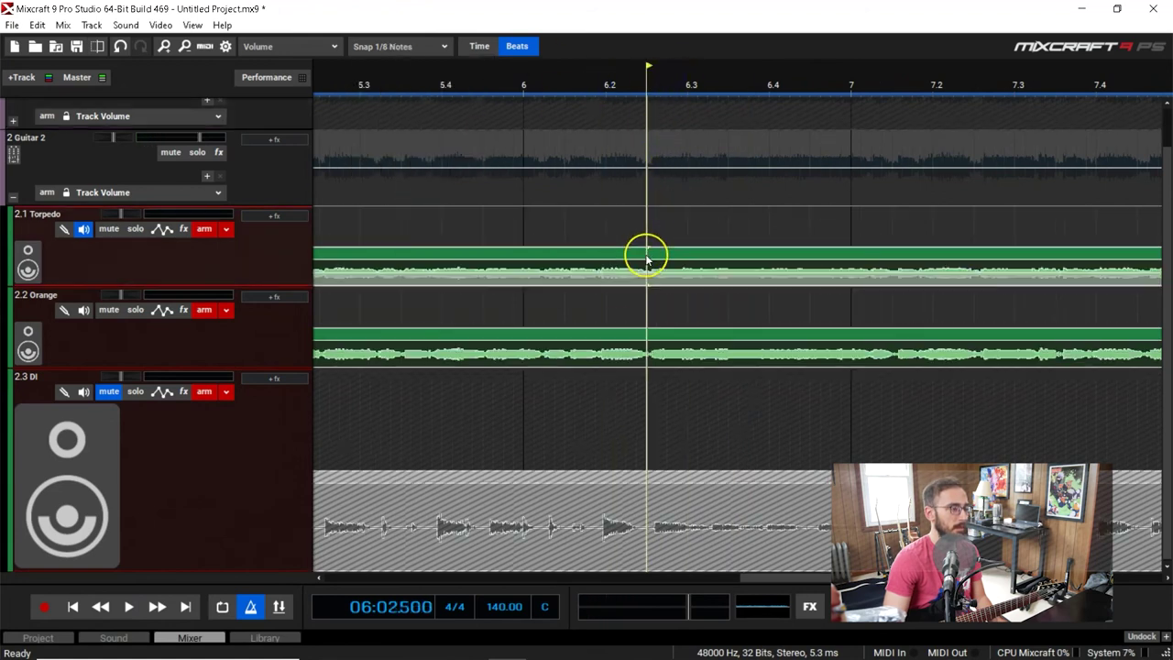
key("ctrl+t")
key("space")
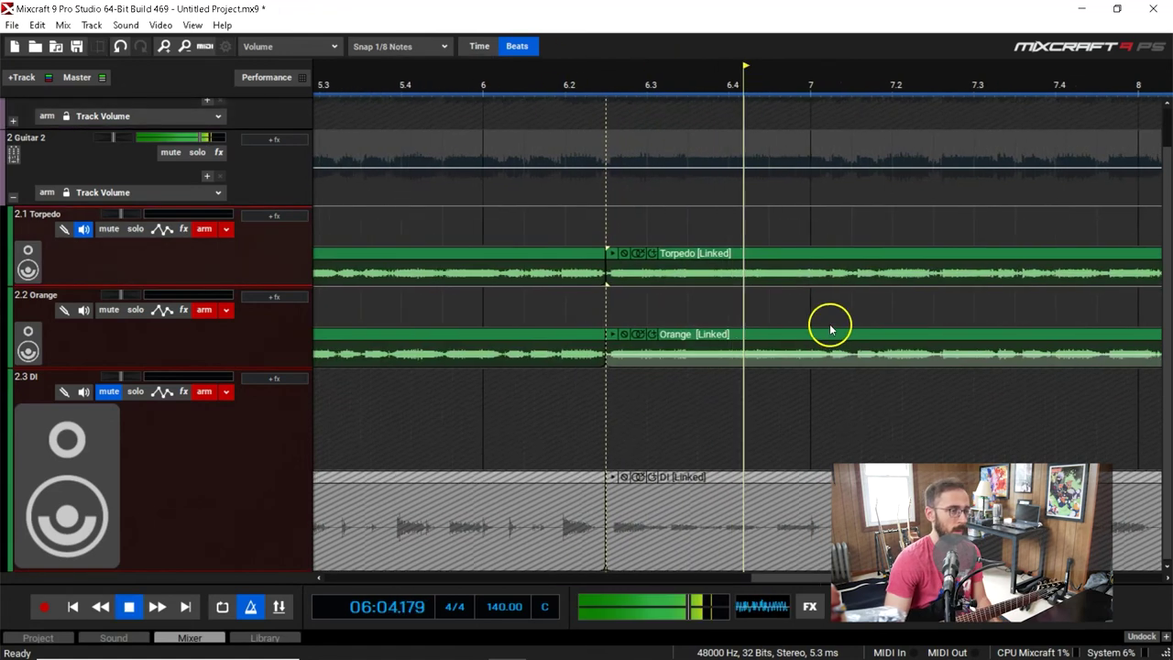
Step: Trim the starts of the Torpedo, Orange and DI clips after the split to bar 7, leaving a gap from 06:02.500
key("space")
left_click_drag(511, 281, 655, 288)
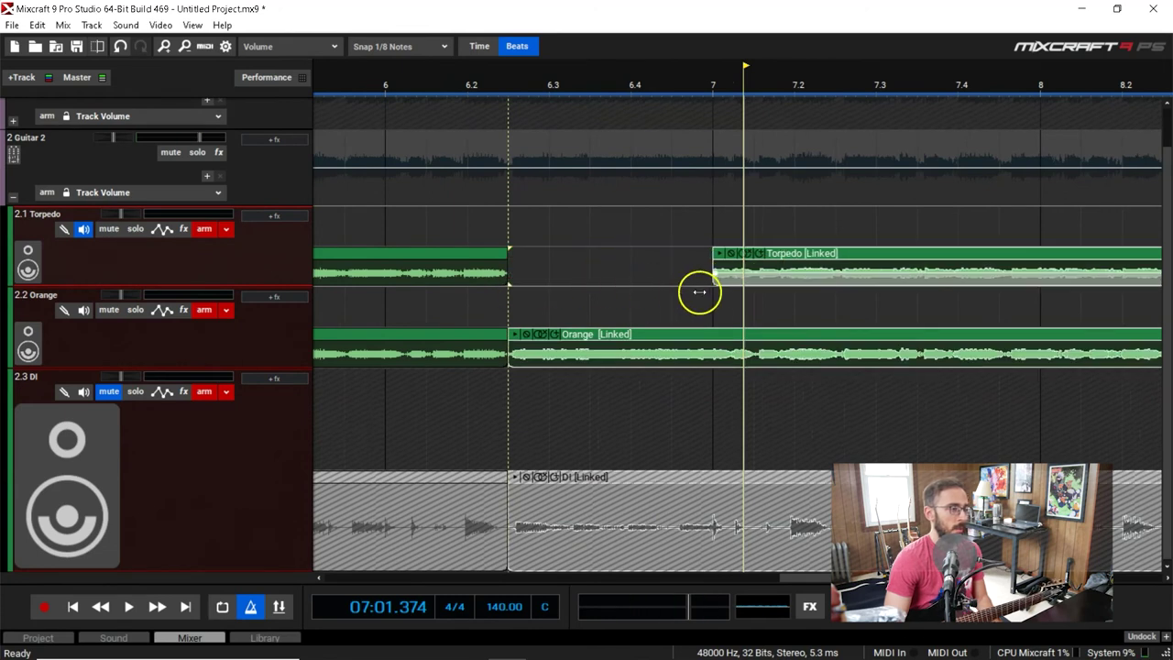
left_click(516, 367)
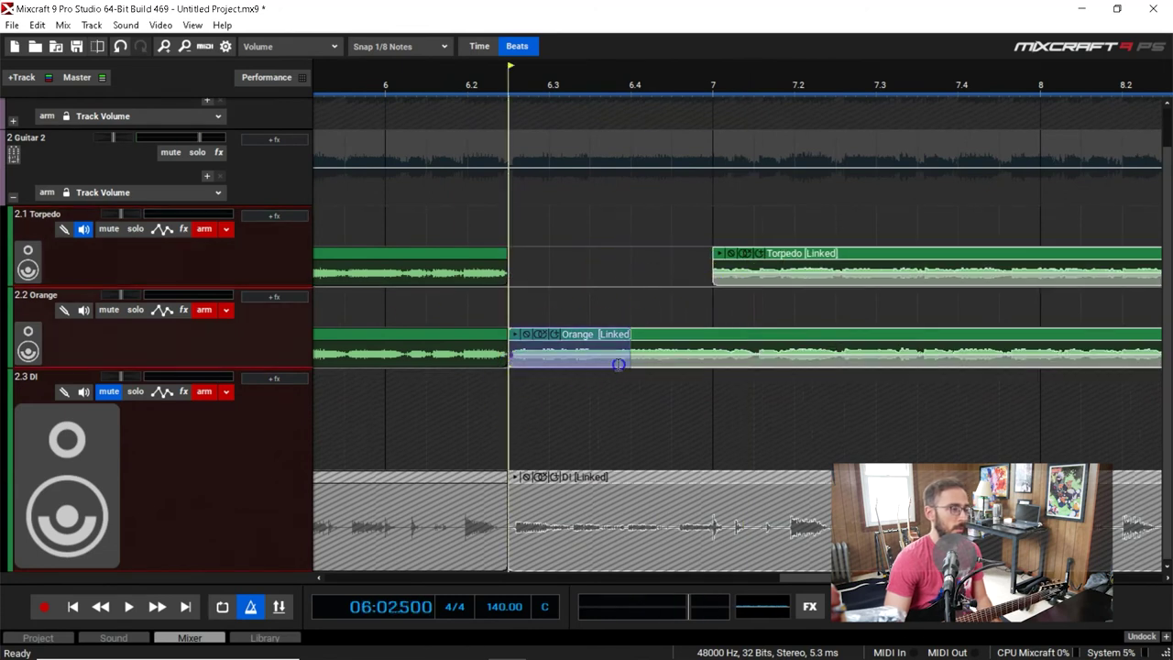
left_click_drag(511, 359, 733, 369)
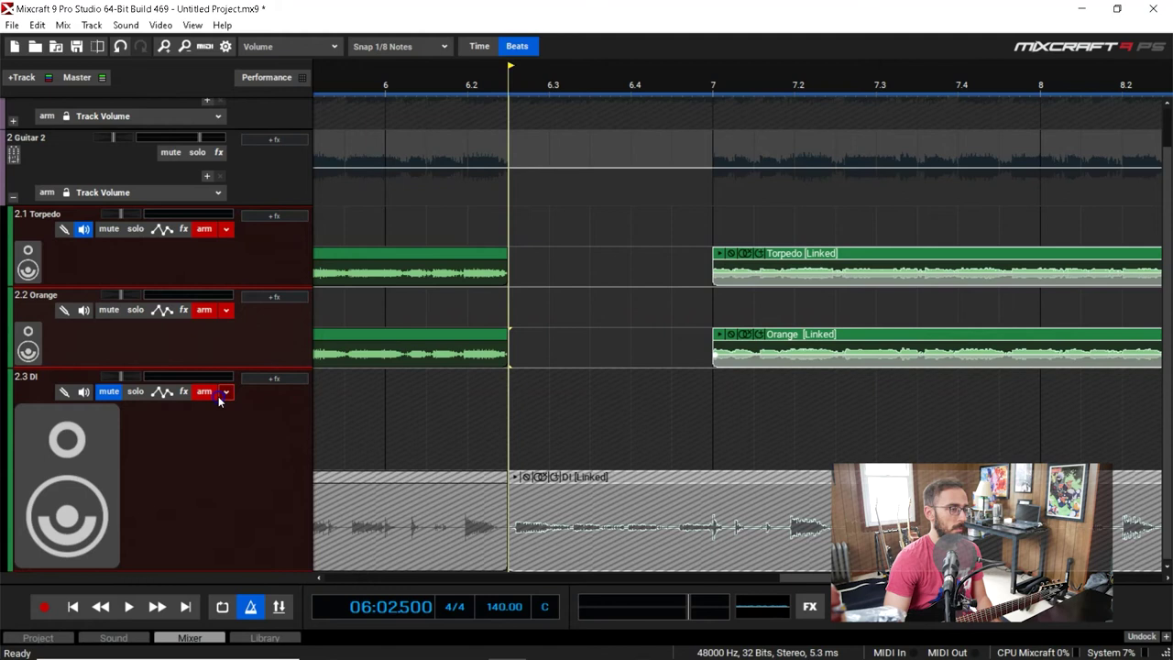
left_click_drag(510, 500, 718, 508)
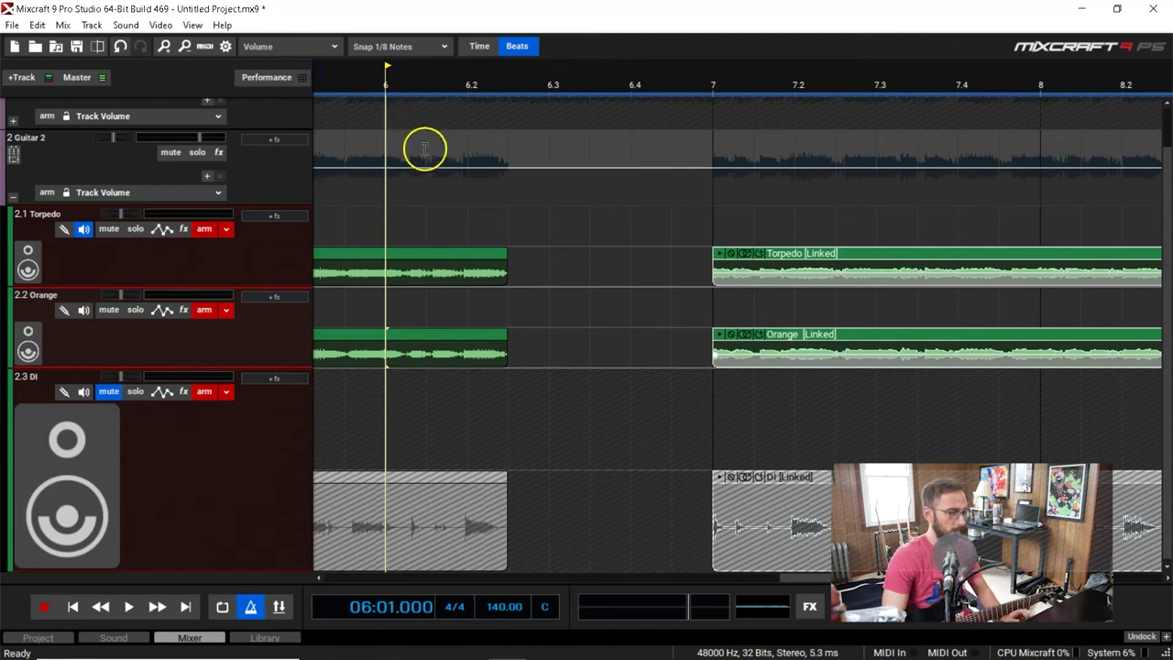
Step: Play Guitar 2 alone from bar 6 across the gap, and replay it from the middle of bar 7
key("space")
scroll(445, 111, "down", 1)
scroll(718, 178, "up", 1)
scroll(818, 164, "down", 1)
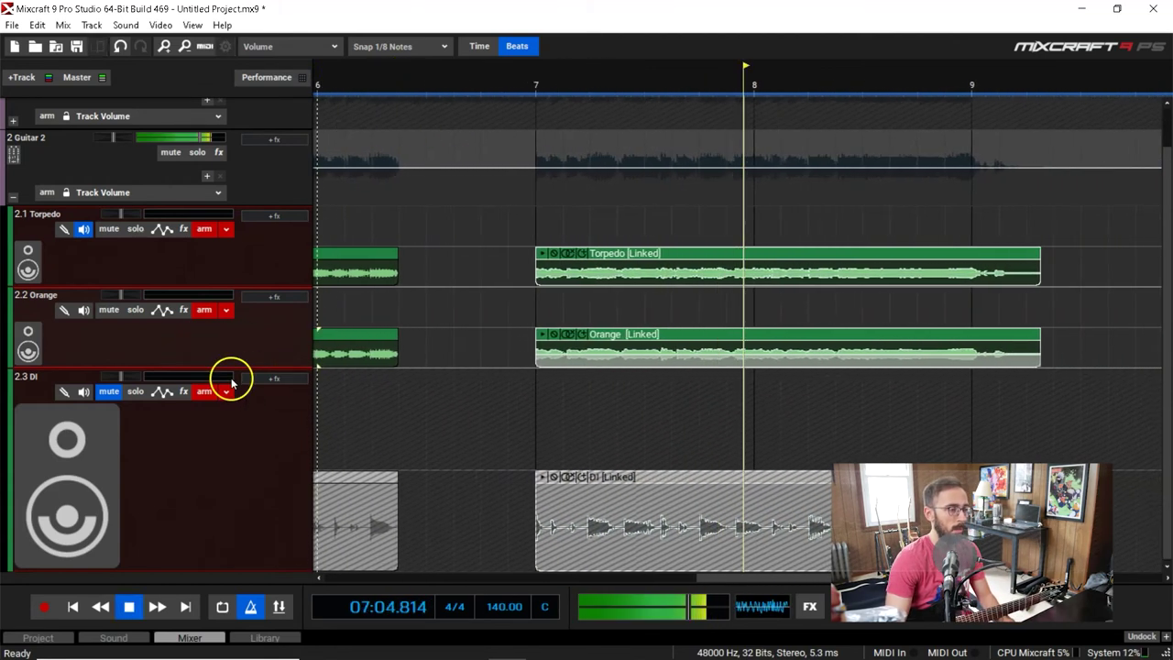
scroll(574, 168, "down", 2)
left_click(518, 122)
key("space")
scroll(220, 357, "up", 1)
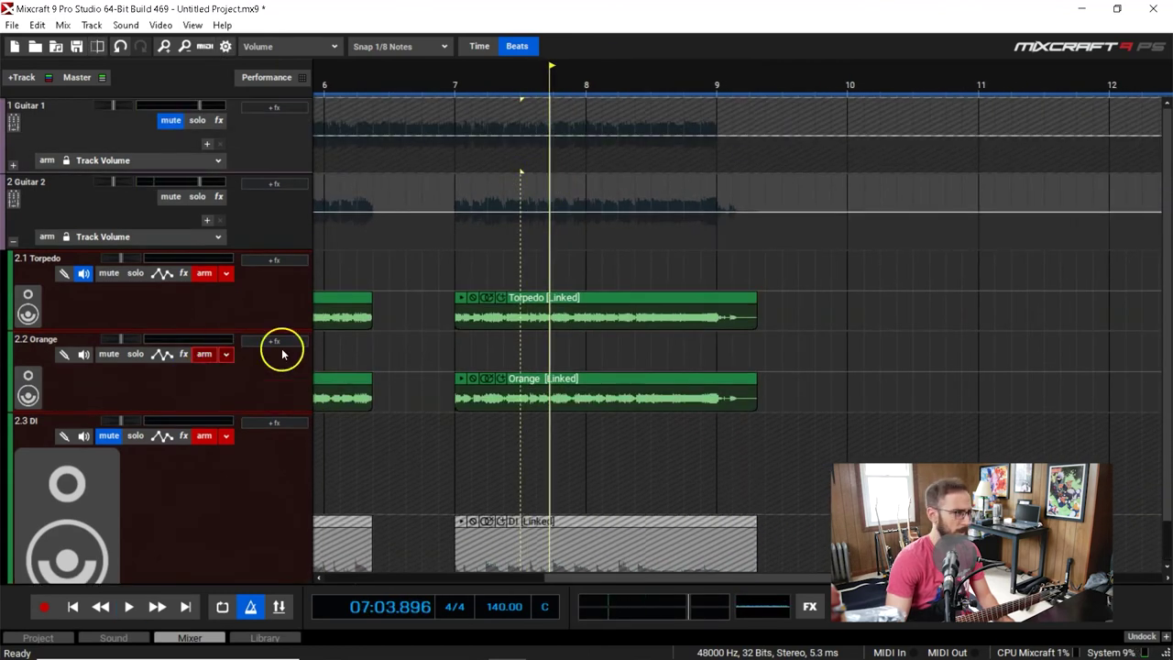
Step: Unmute Guitar 1 and play both guitars from bar 7, rechecking the passage through bar 8
scroll(309, 362, "down", 2)
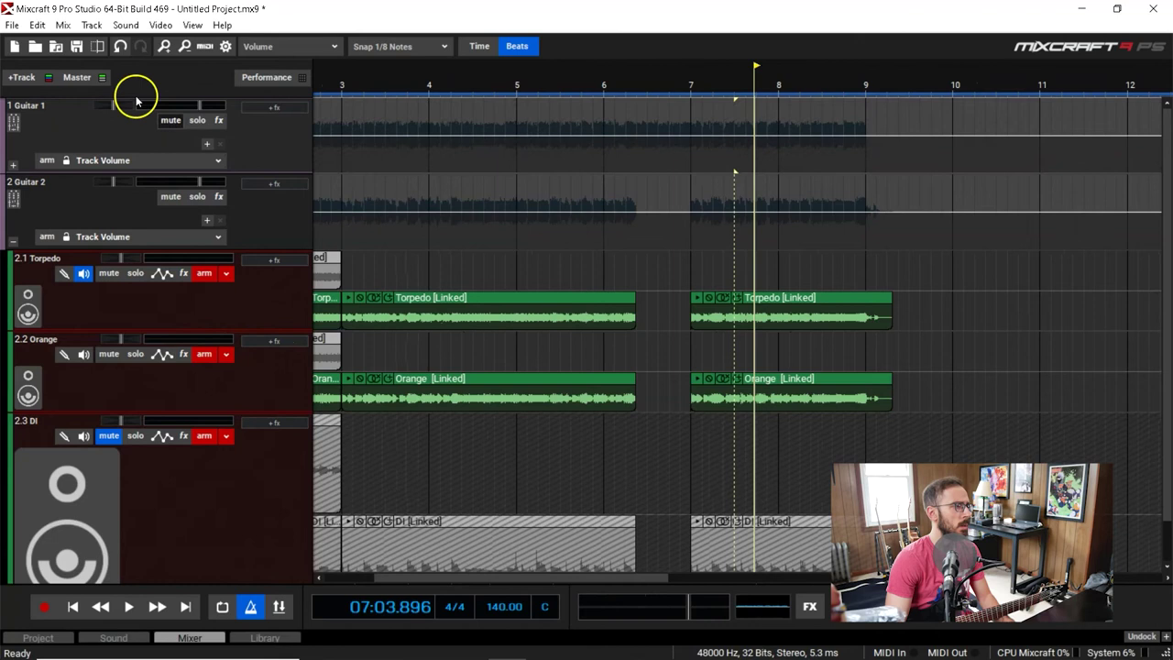
left_click(690, 94)
key("space")
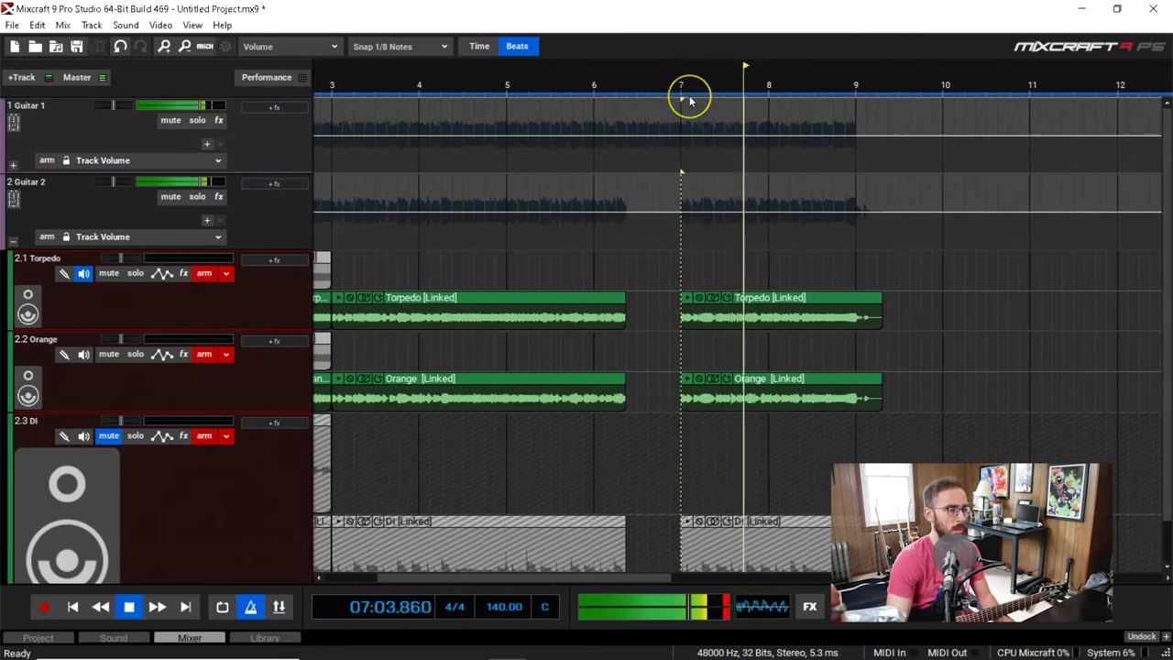
scroll(690, 101, "up", 1)
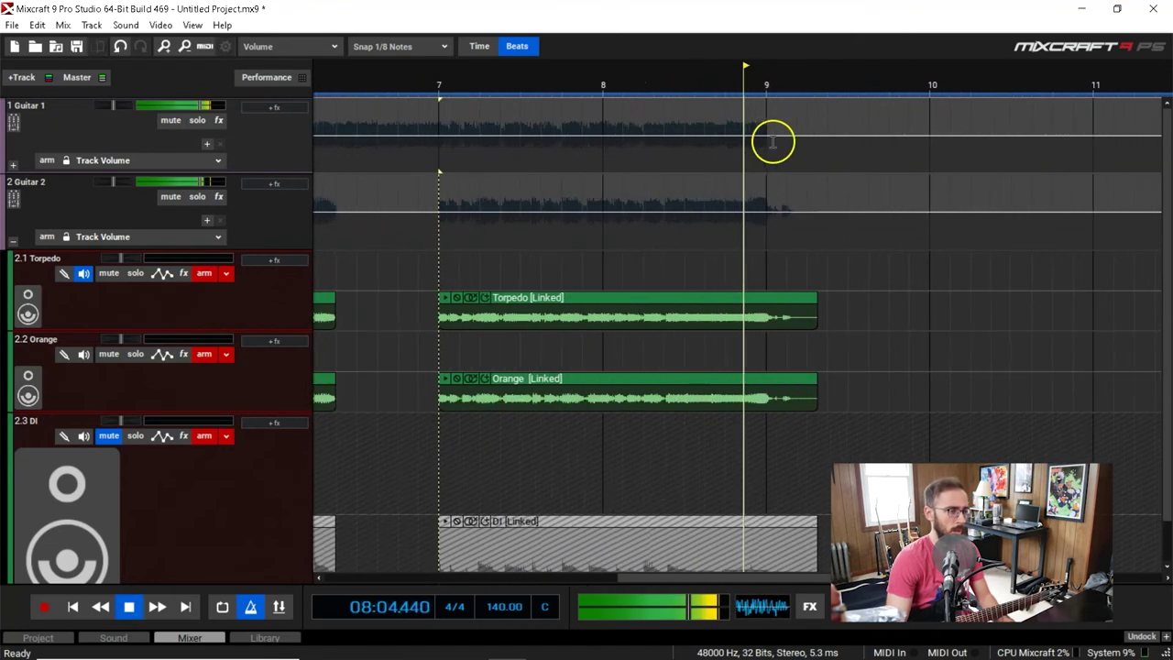
left_click(634, 78)
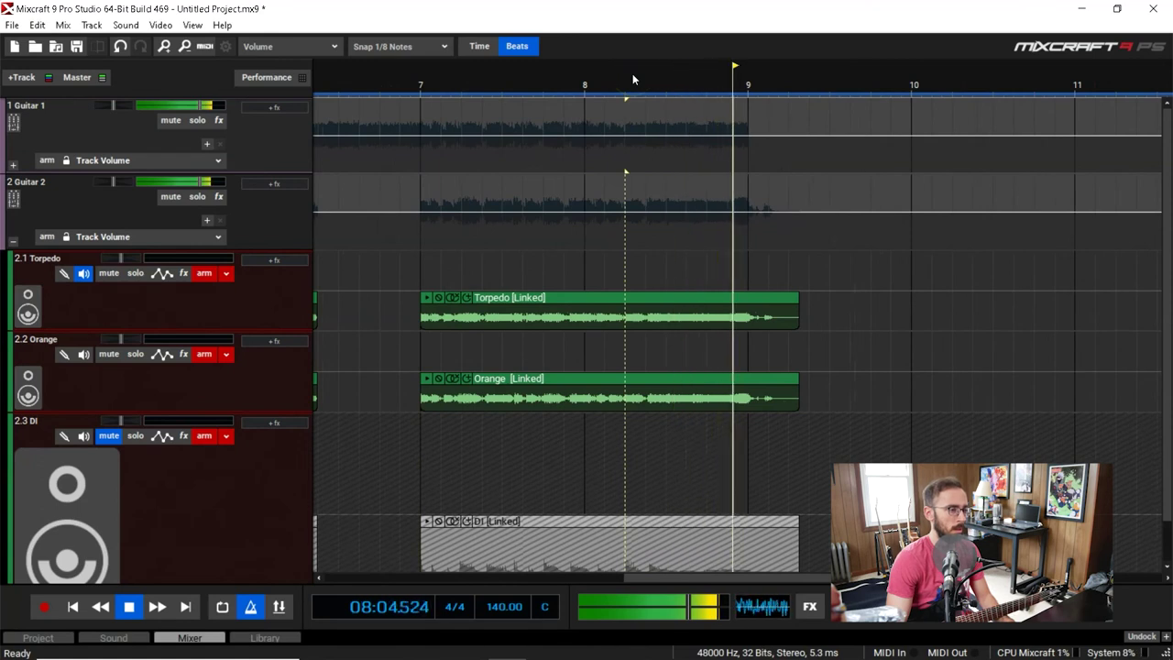
key("space")
key("space")
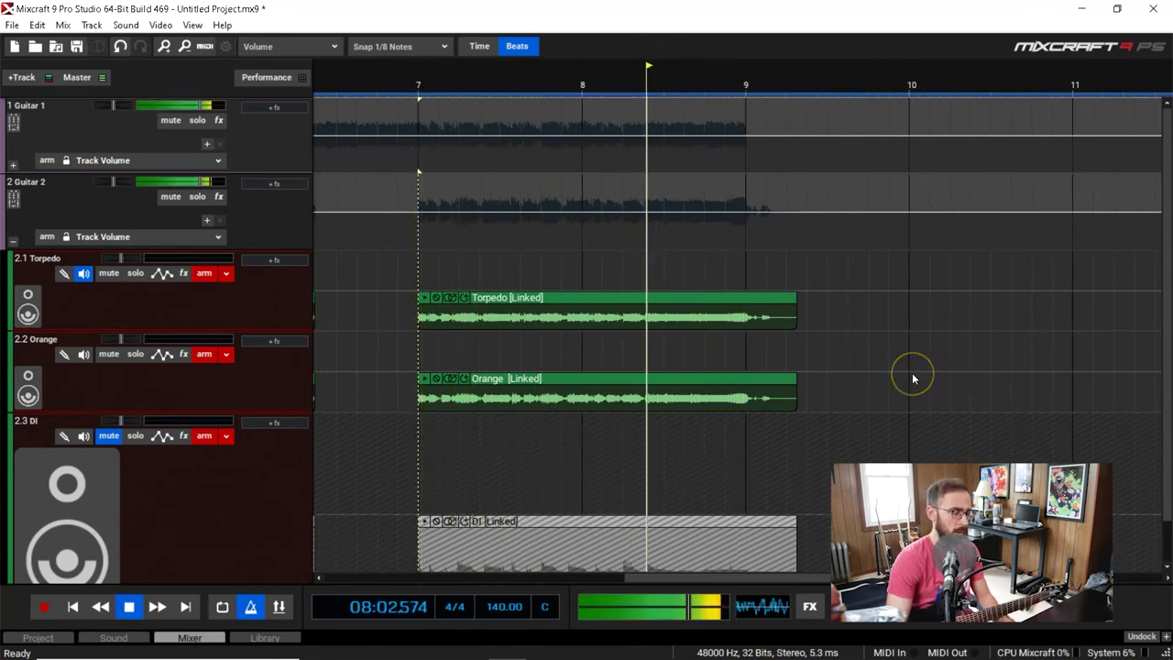
key("space")
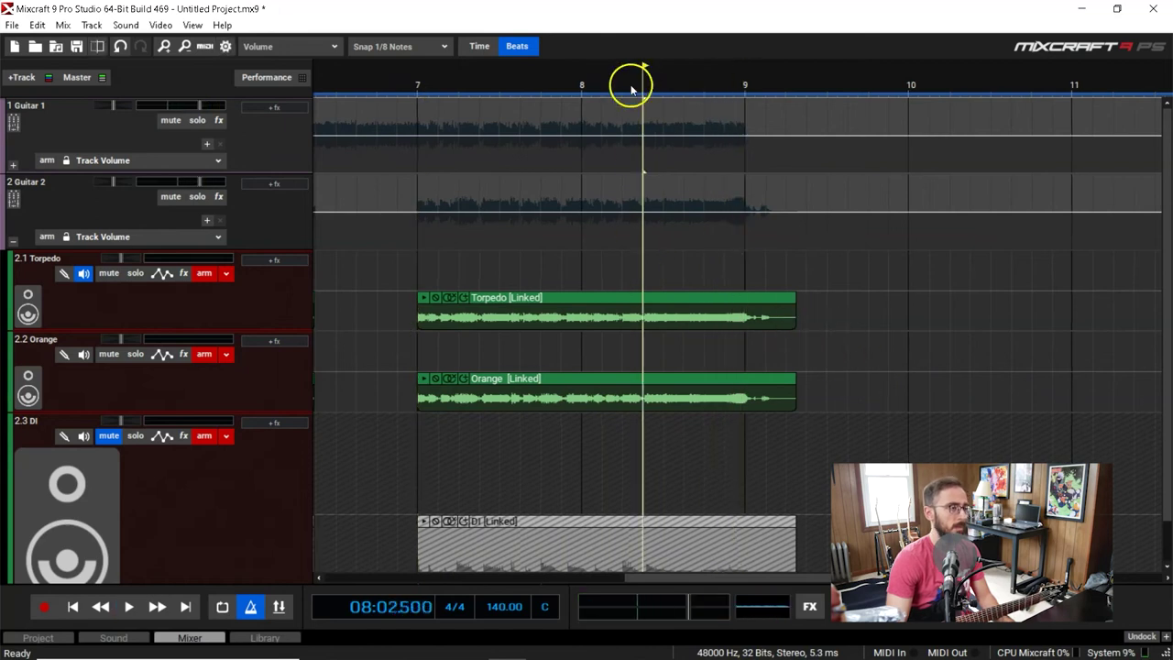
Step: Trim the ends of the last Torpedo, Orange and DI clips back to bar 9
left_click_drag(792, 297, 752, 297)
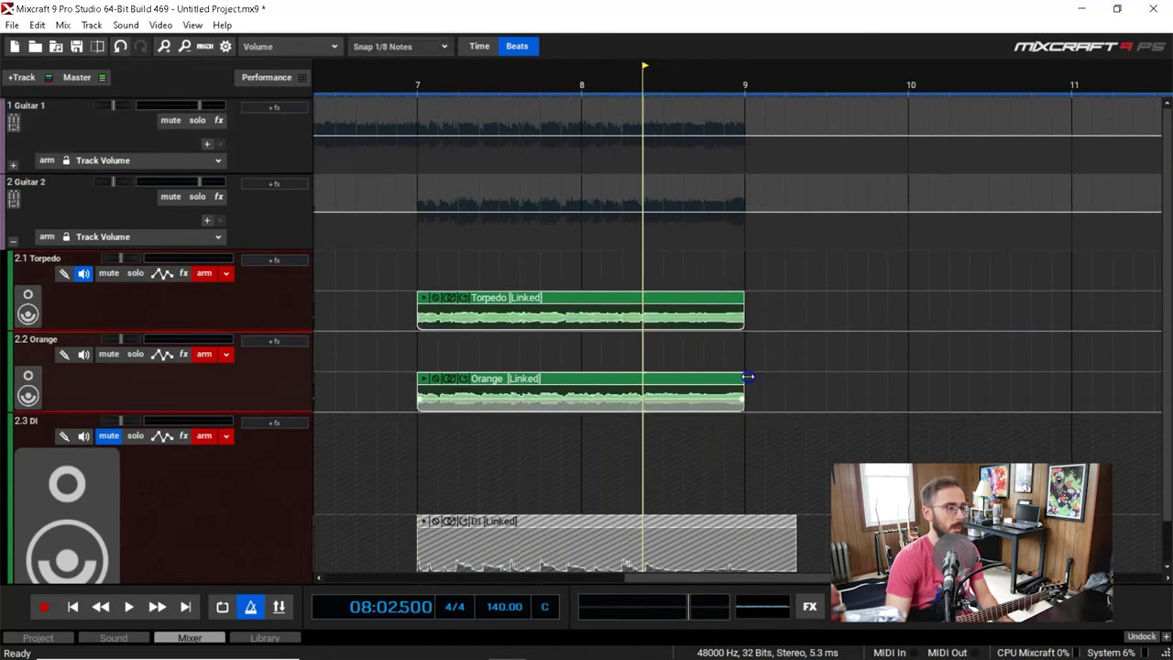
scroll(188, 435, "down", 1)
left_click_drag(797, 476, 772, 476)
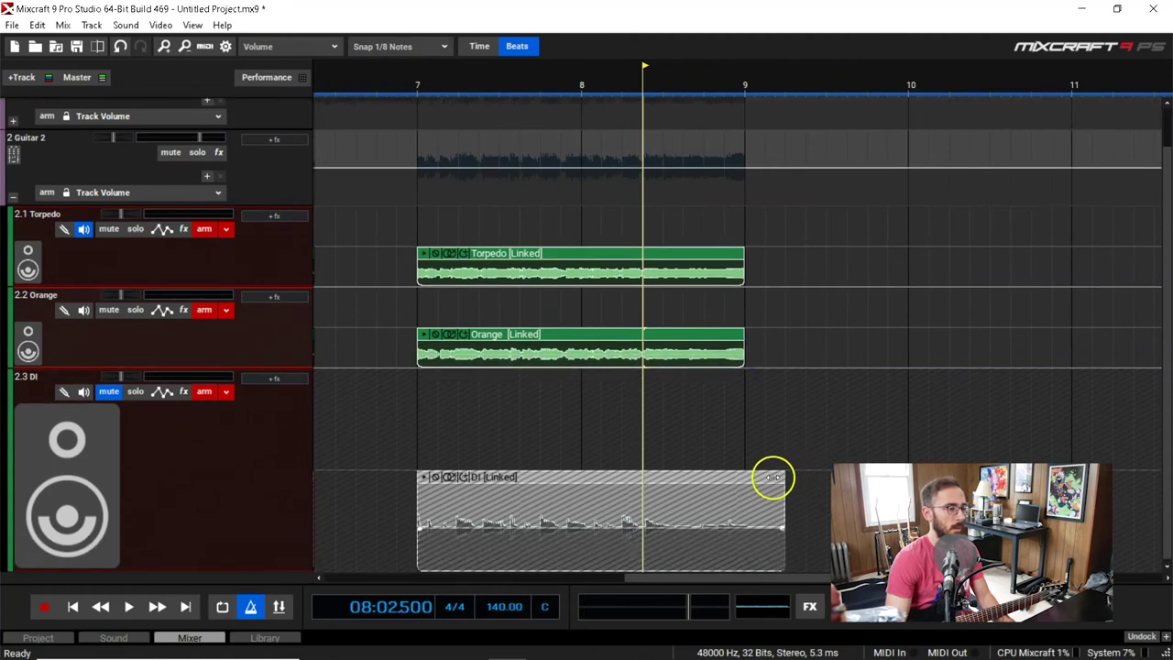
Step: Play both guitars from the start of the project to review the edited comp
scroll(745, 495, "down", 1)
key("Home")
key("space")
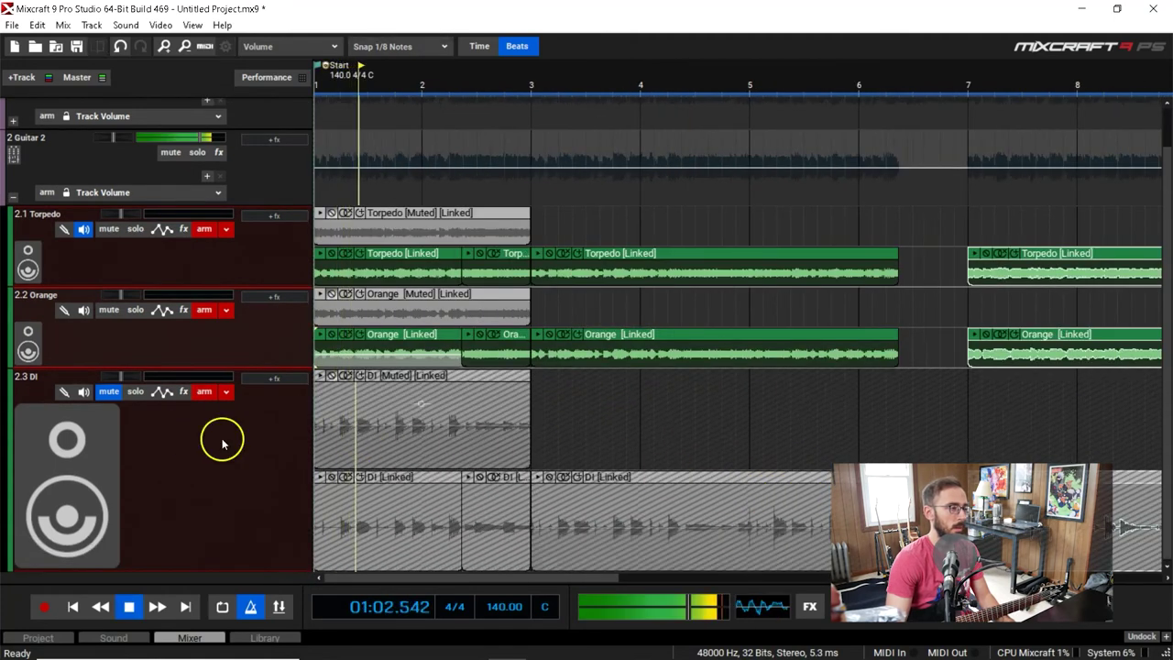
Step: Delete the Guitar 2 Torpedo, Orange and DI clips that start at bar 3
scroll(217, 445, "up", 1)
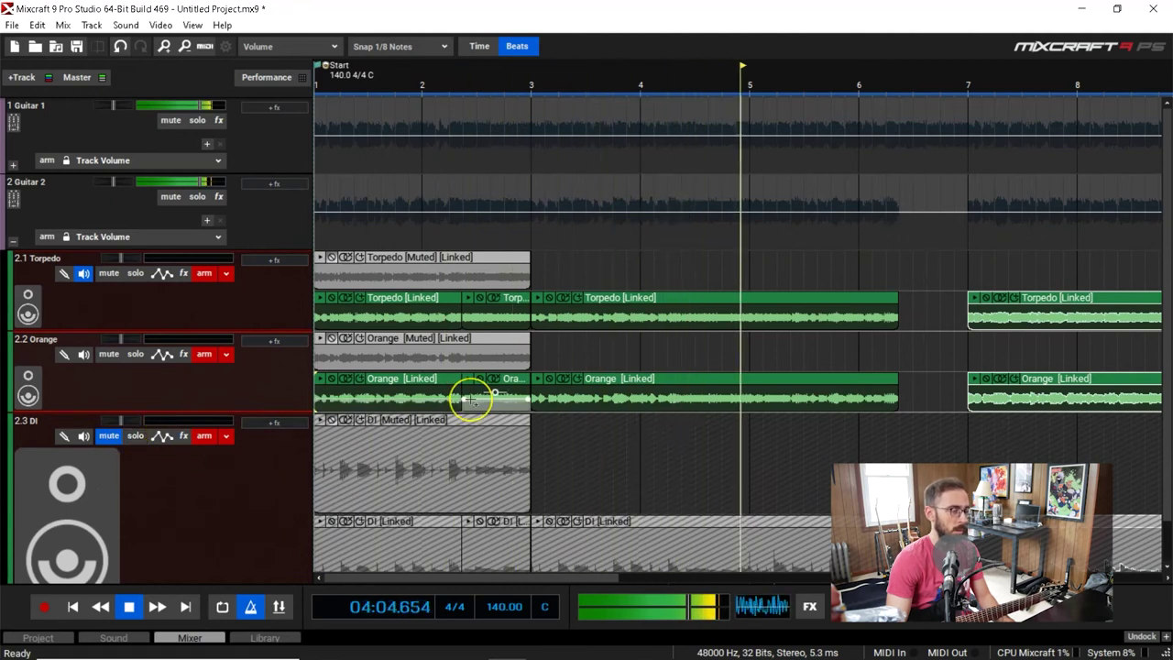
scroll(471, 397, "up", 1)
scroll(473, 395, "down", 1)
left_click(539, 302)
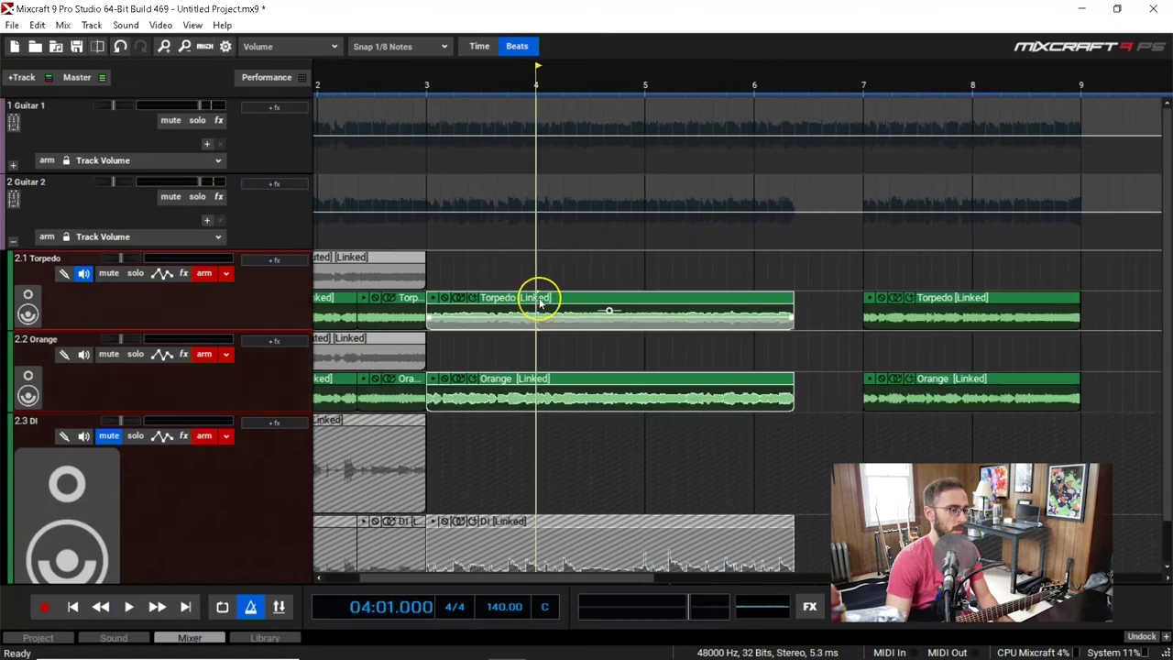
key("Delete")
Step: Play both guitars from just before bar 7 to check the last Guitar 2 take, then return to the project start
left_click(867, 79)
key("space")
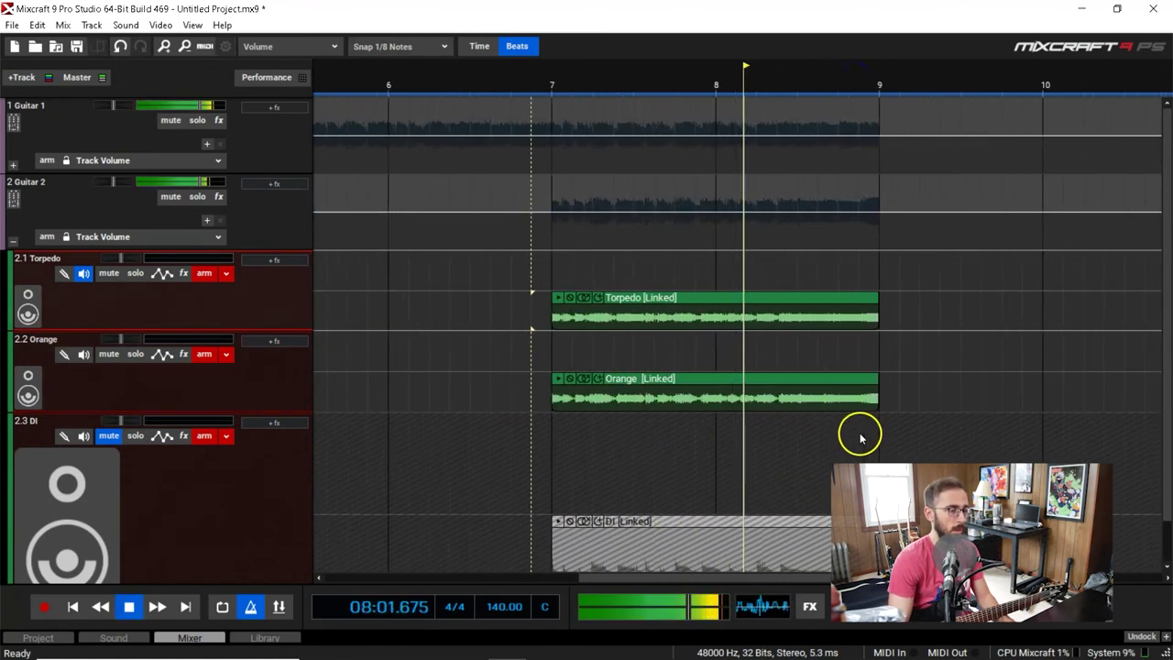
key("space")
scroll(856, 437, "down", 4)
key("Home")
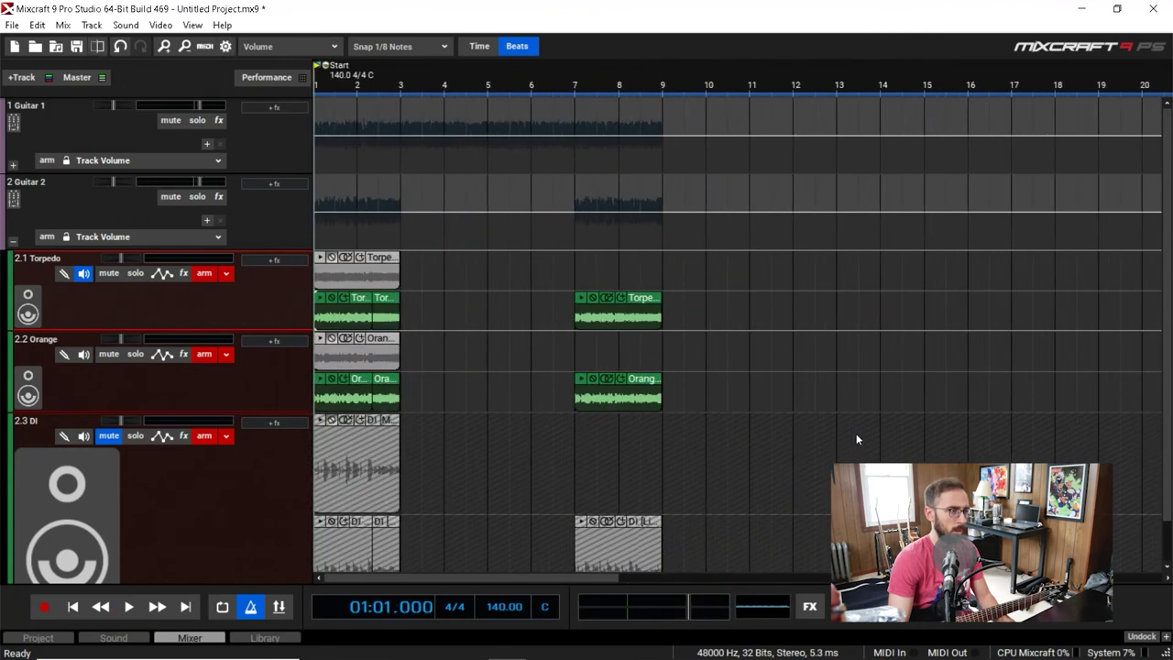
Step: Move the second-lane Torpedo, Orange and DI clips from bar 1 to bar 3 in each track's first lane
scroll(856, 437, "up", 6)
scroll(747, 458, "down", 1)
left_click(410, 384)
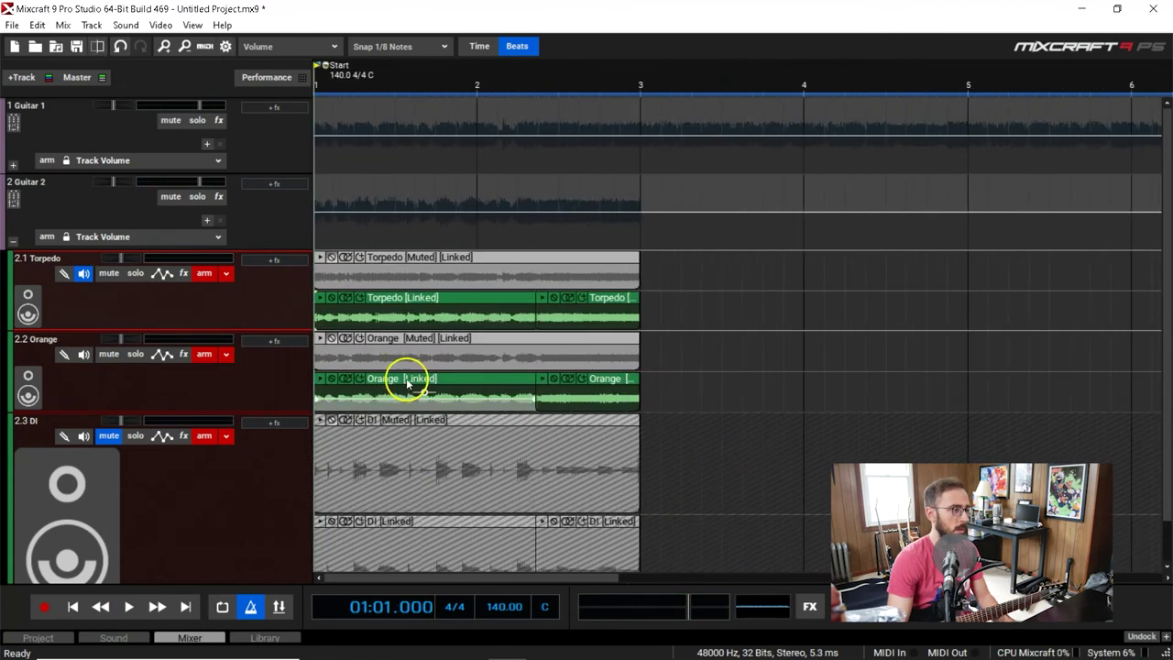
left_click(616, 382)
left_click_drag(453, 383, 792, 345)
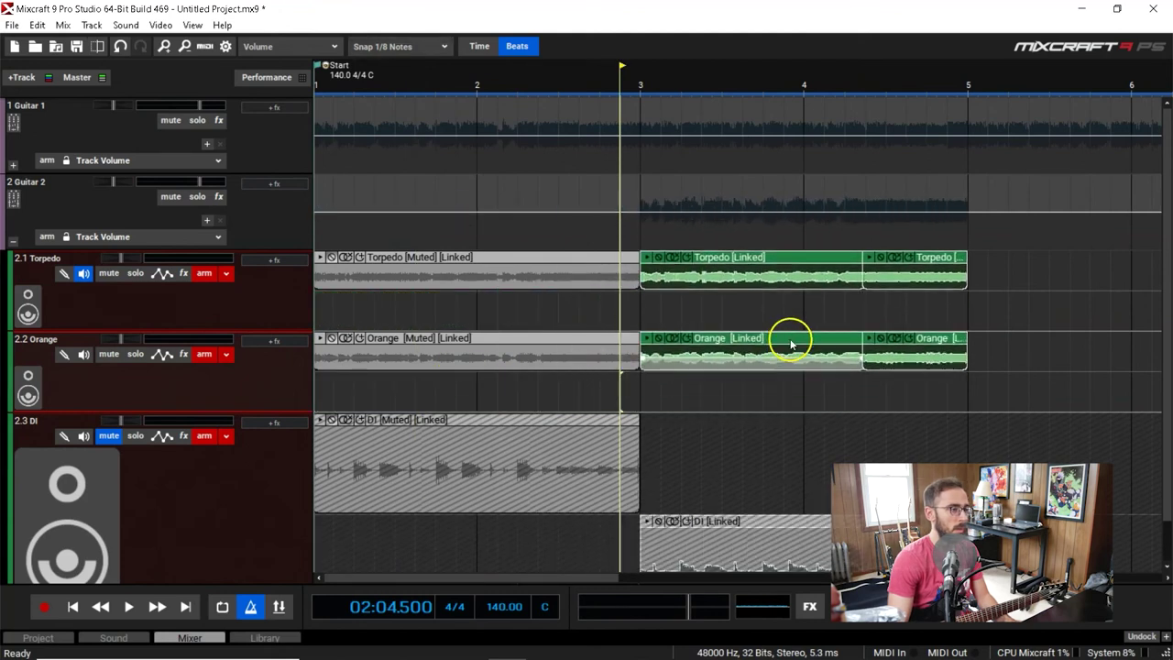
left_click_drag(730, 494, 787, 238)
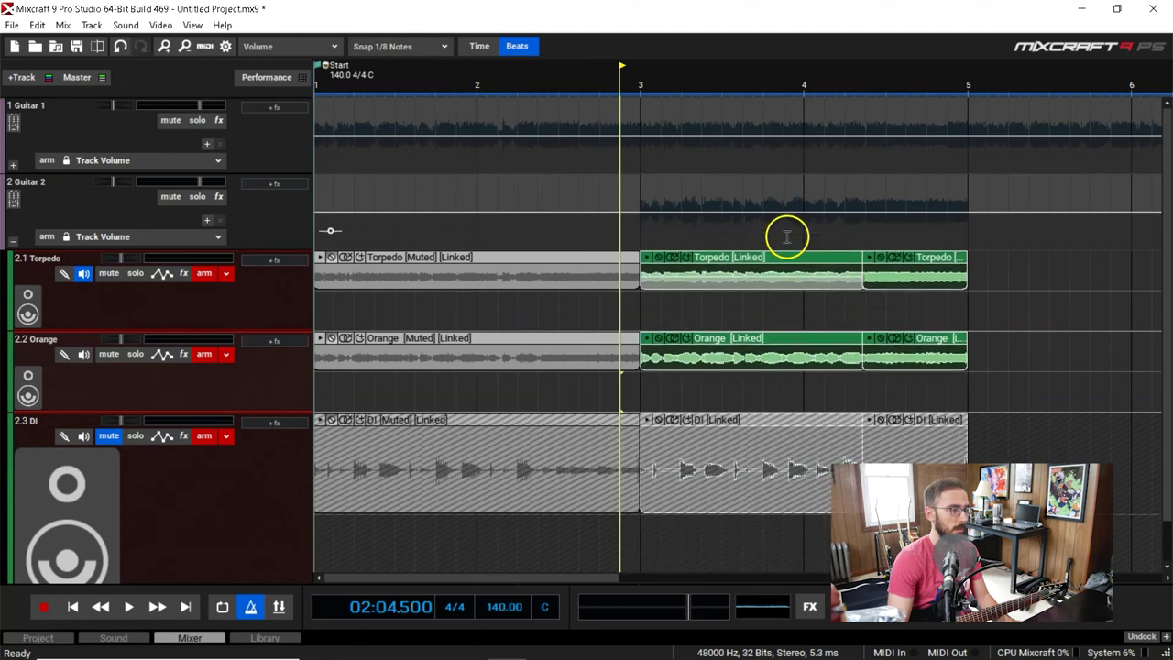
Step: Unmute the Guitar 2 take at bar 1 and play both guitars from the start across bar 3
left_click(330, 337)
key("Home")
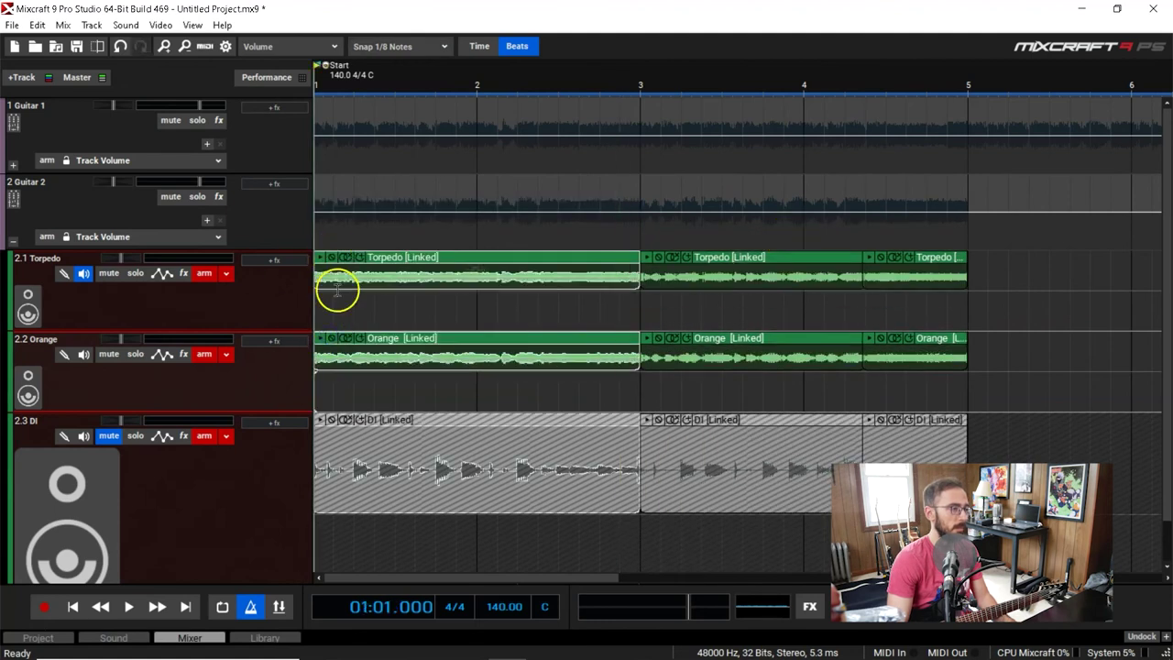
key("space")
scroll(839, 376, "up", 2)
scroll(995, 413, "up", 3)
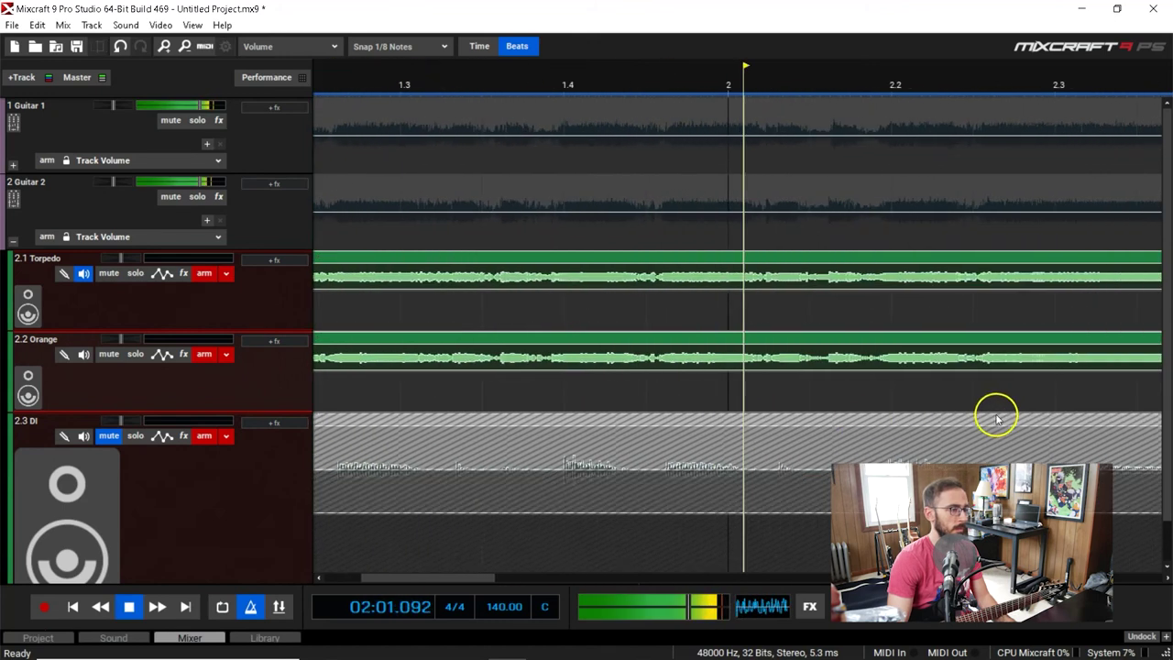
key("space")
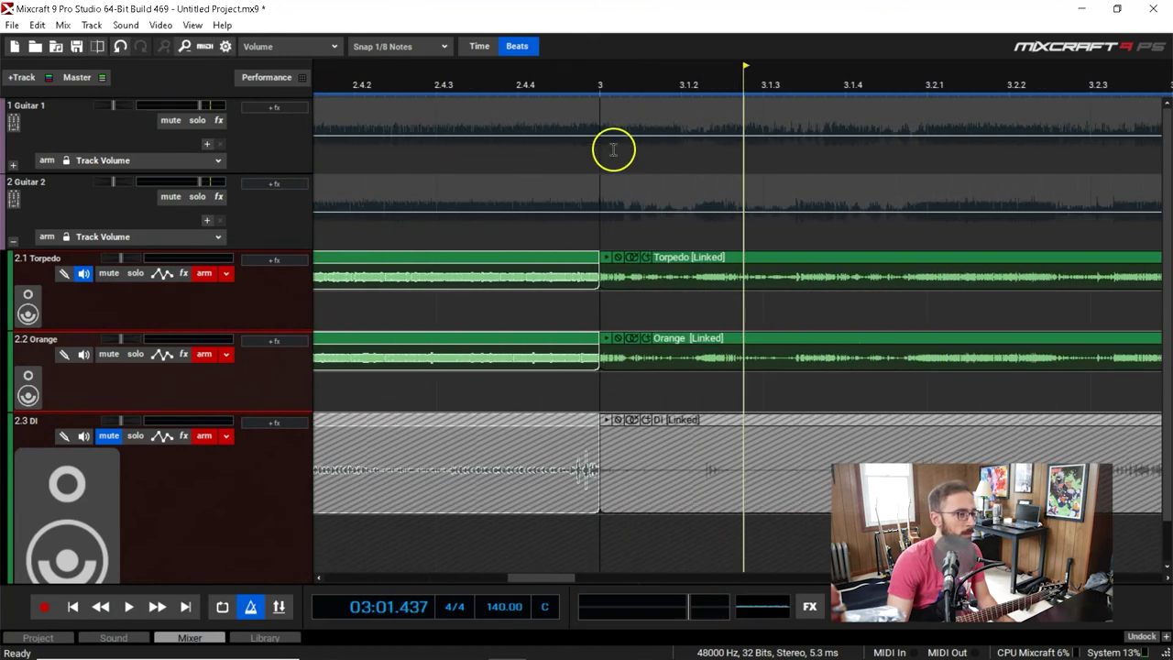
key("space")
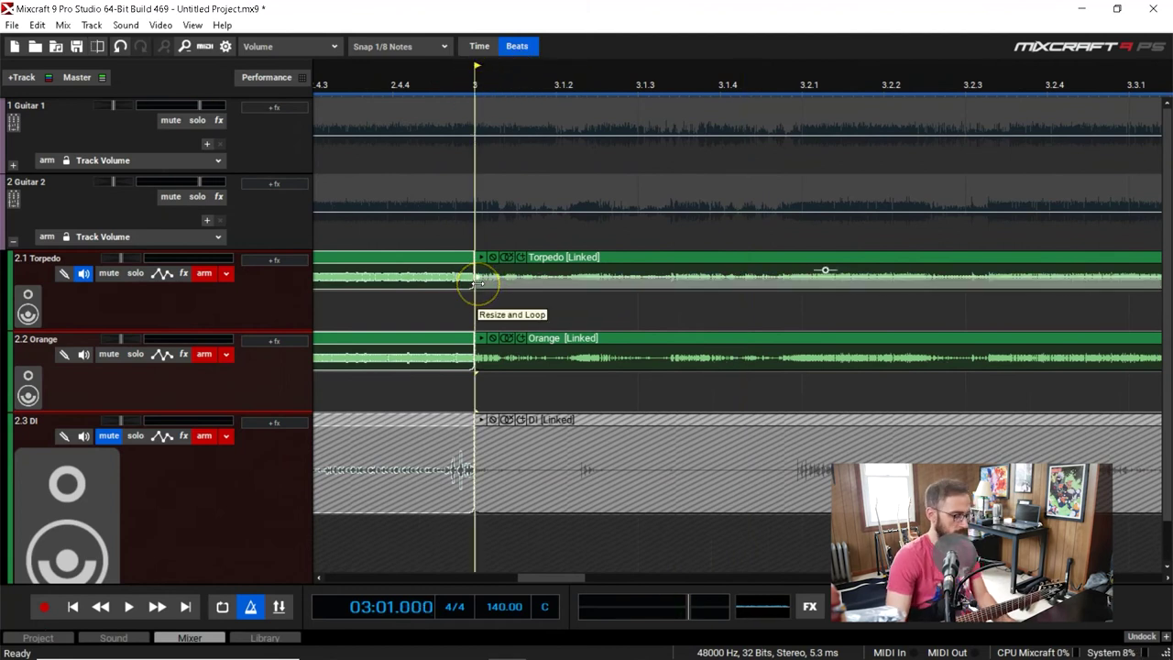
Step: Set snap to 1/64 notes and extend the ends of the first Torpedo, Orange and DI clips a 1/64 note past bar 3
left_click(403, 46)
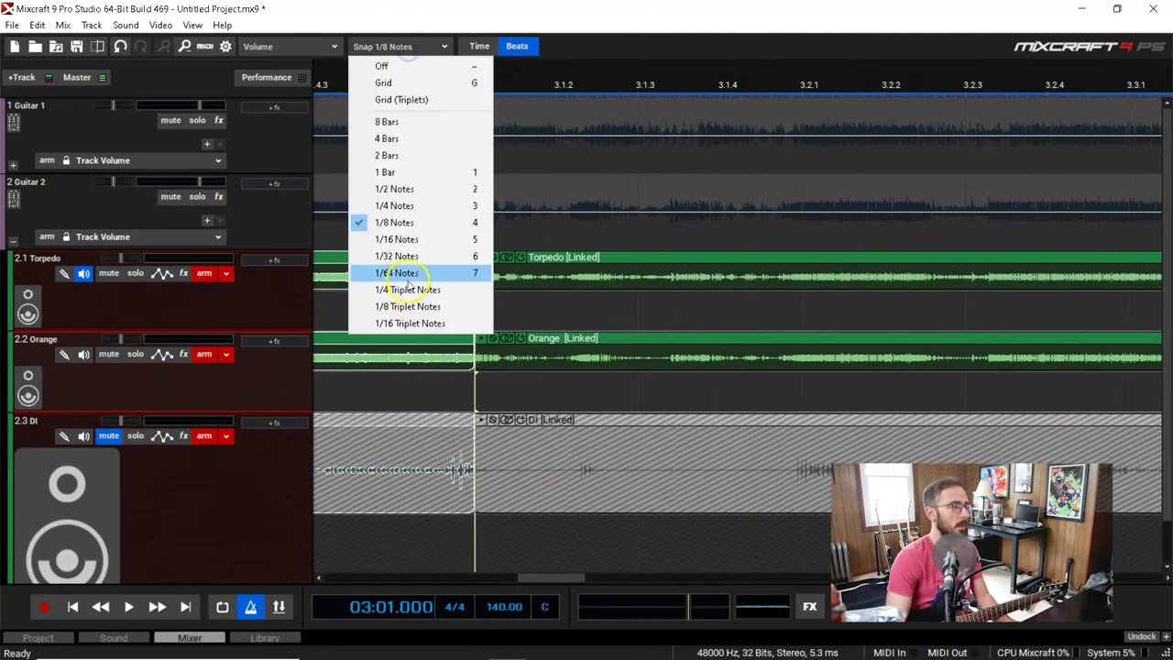
left_click(403, 274)
left_click_drag(478, 287, 469, 288)
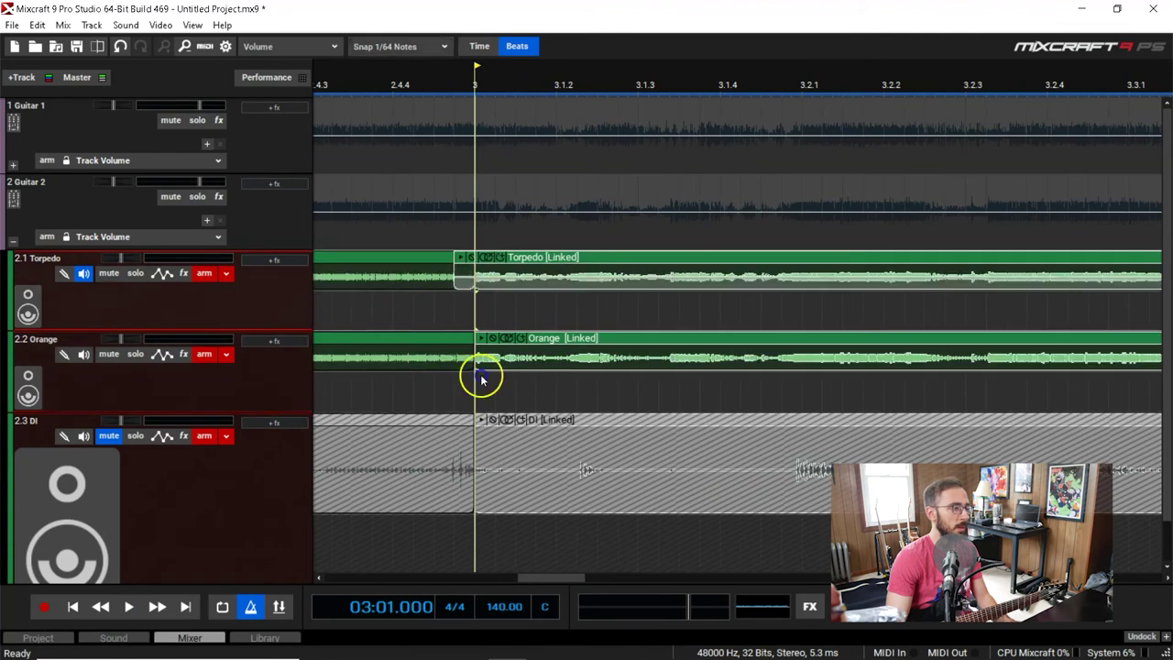
key("ctrl+z")
left_click(453, 263)
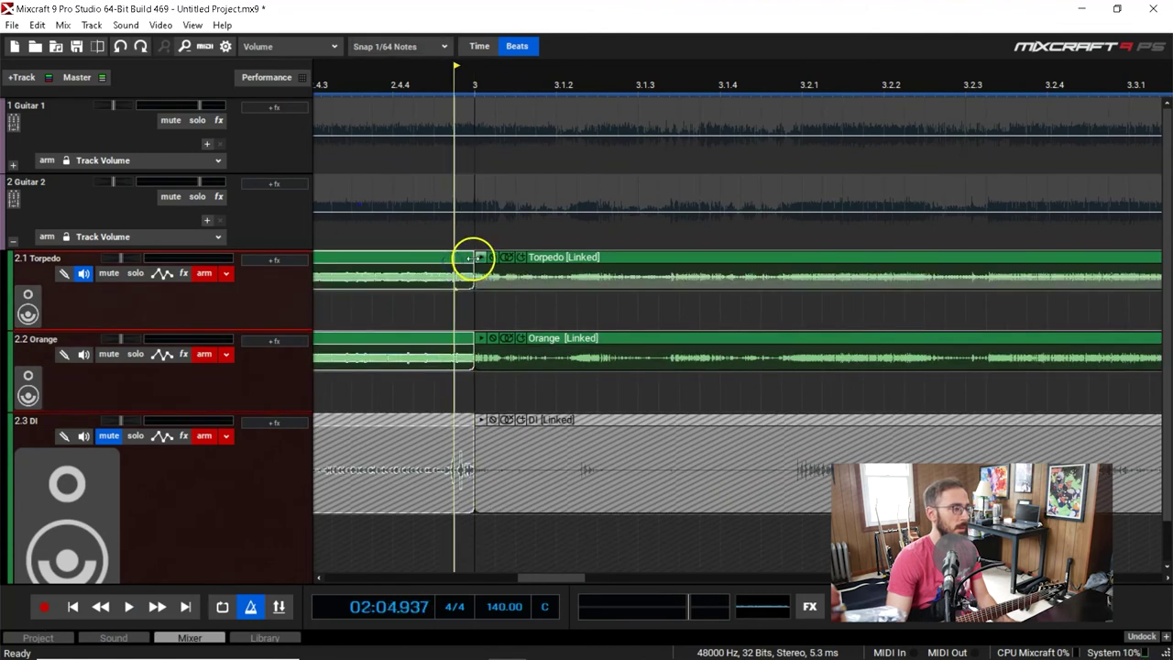
left_click_drag(487, 263, 487, 264)
left_click_drag(471, 340, 486, 341)
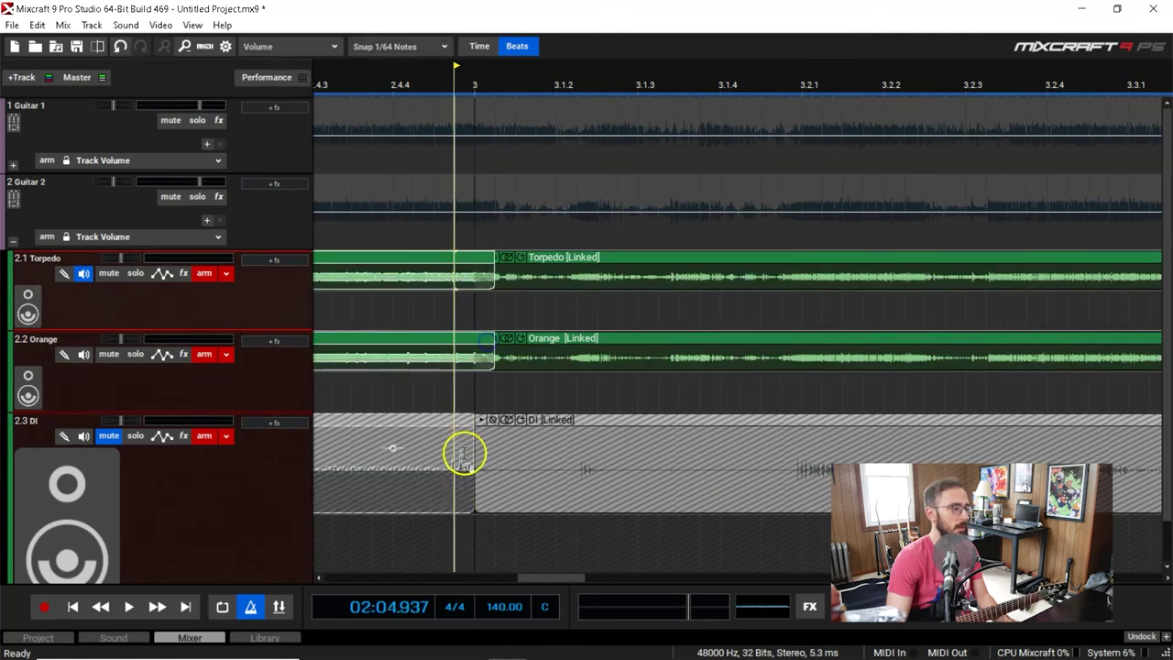
left_click_drag(469, 427, 484, 427)
Step: Play both guitars from the start and replay the join at bar 3
scroll(486, 413, "down", 2)
key("Home")
key("space")
scroll(487, 404, "down", 1)
left_click(1000, 99)
left_click(779, 112)
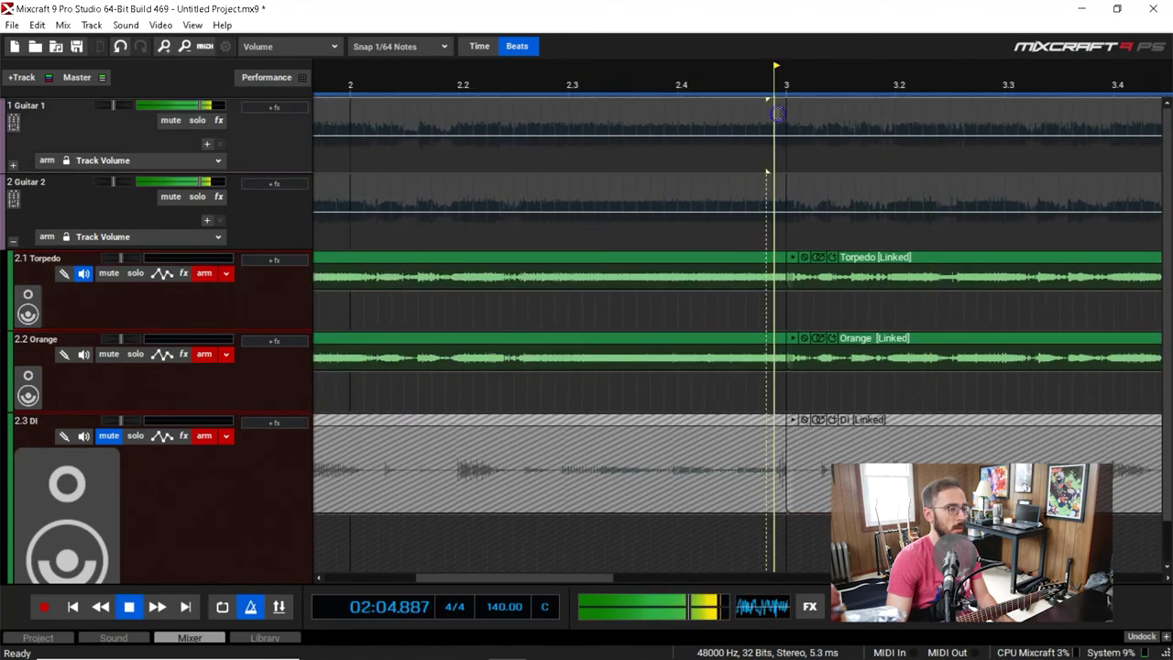
key("space")
Step: Select the first DI, Orange and Torpedo clips and replay both guitars from just before bar 3 toward bar 5
left_click(662, 421, "ctrl")
left_click(668, 340, "ctrl")
left_click(673, 258, "ctrl")
scroll(681, 193, "up", 2)
left_click(774, 106)
key("space")
key("space")
left_click(282, 70)
left_click(352, 106)
key("space")
scroll(210, 309, "down", 2)
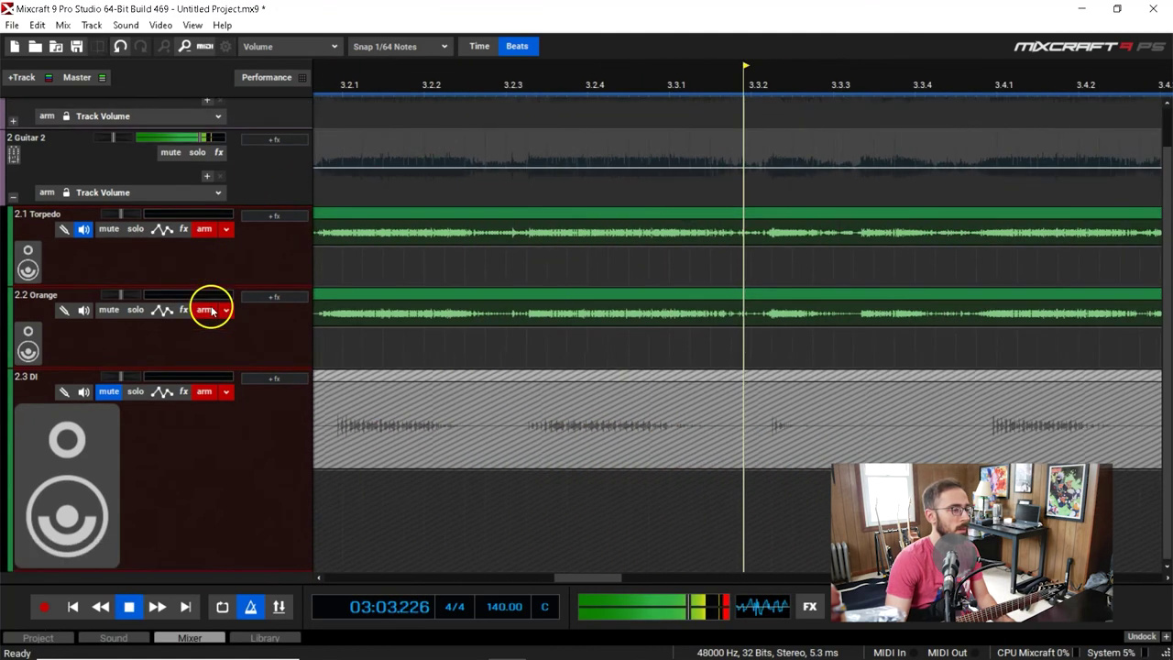
scroll(210, 309, "up", 1)
scroll(679, 252, "down", 2)
scroll(693, 249, "down", 1)
scroll(784, 262, "down", 1)
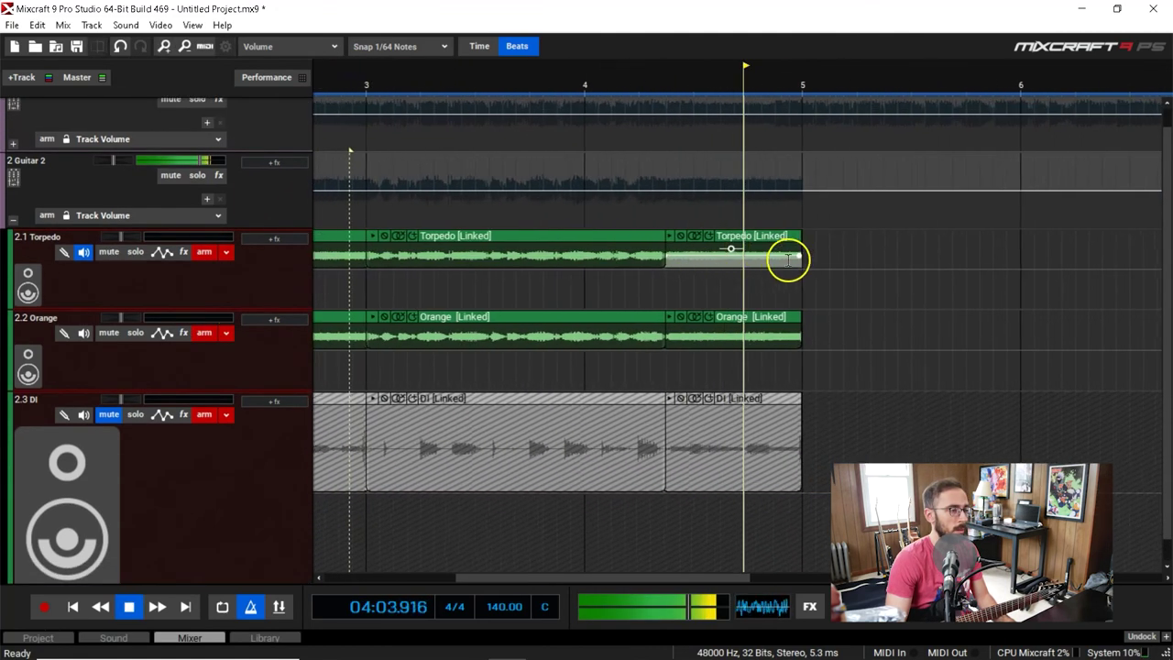
scroll(870, 274, "down", 2)
key("space")
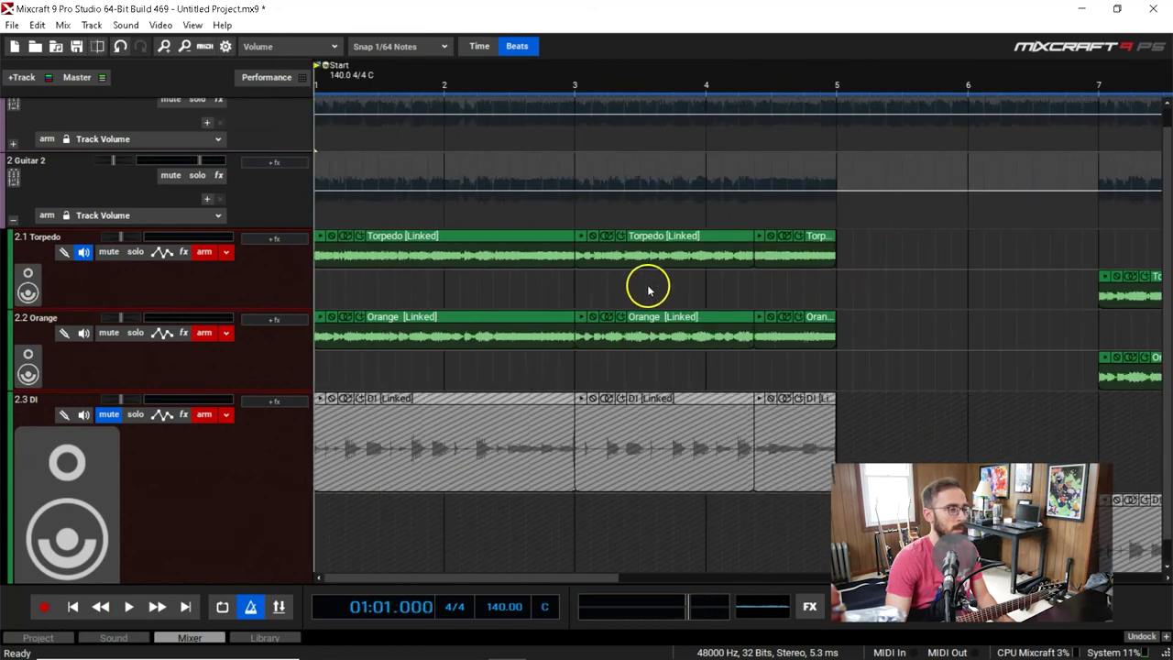
Step: Duplicate the first Torpedo, Orange and DI clips of Guitar 2 and align the copies to bar 5
left_click(484, 238)
left_click_drag(461, 242, 986, 240)
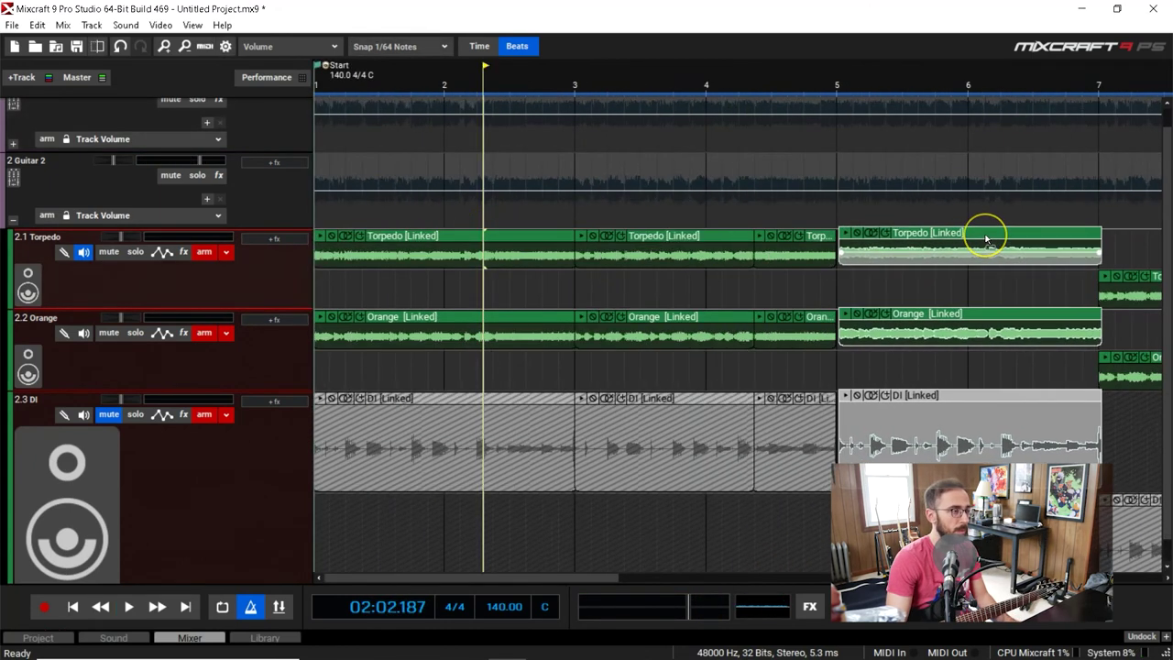
scroll(963, 247, "up", 5)
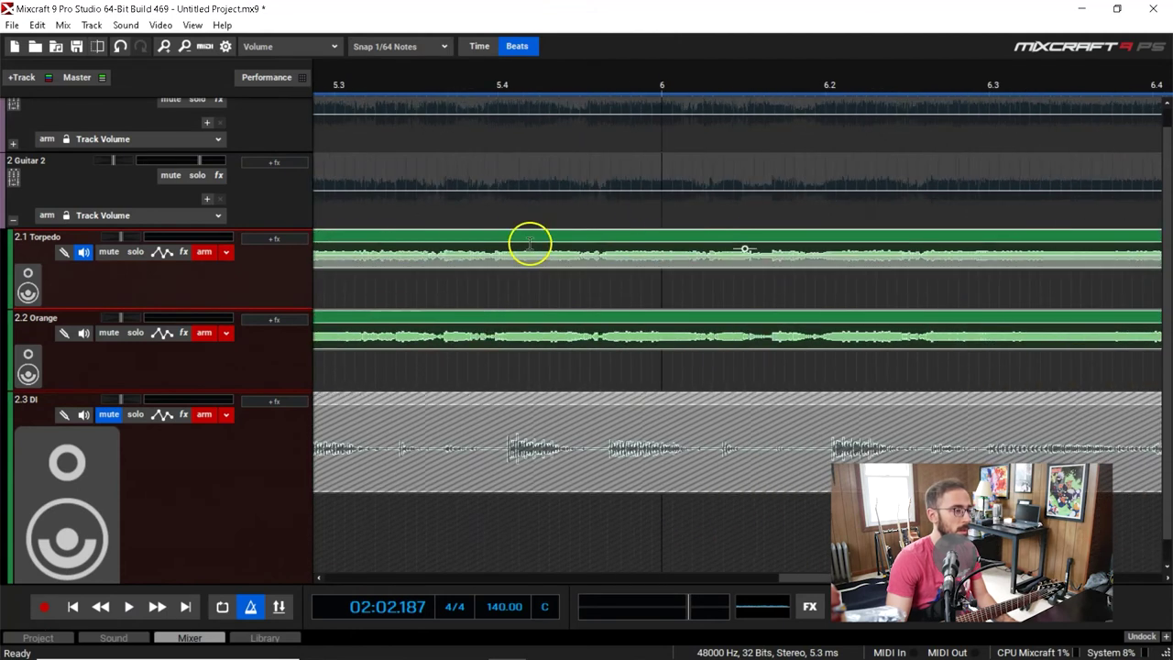
scroll(563, 241, "down", 1)
scroll(568, 242, "down", 1)
left_click_drag(561, 242, 551, 242)
scroll(555, 239, "down", 1)
Step: Extend the ends of the Torpedo, Orange and DI clips before bar 5 a 1/64 note past that bar
left_click(599, 90)
scroll(600, 90, "up", 2)
scroll(599, 92, "up", 2)
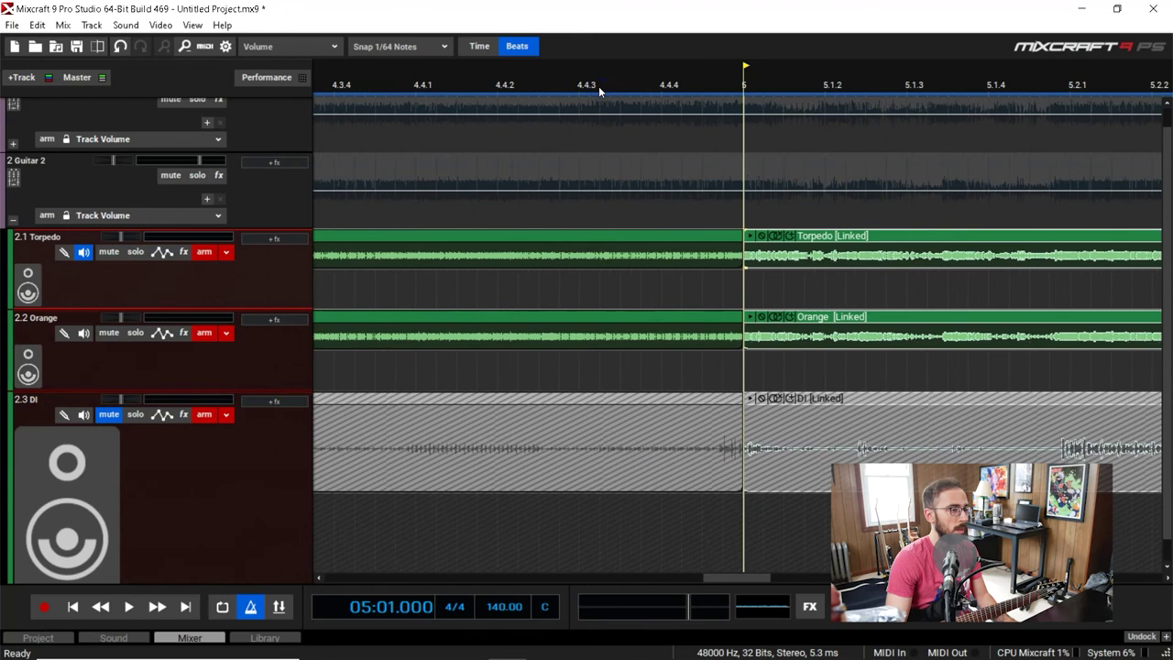
left_click(678, 236)
left_click(334, 43)
left_click(405, 47)
left_click_drag(745, 268, 755, 234)
key("ctrl+z")
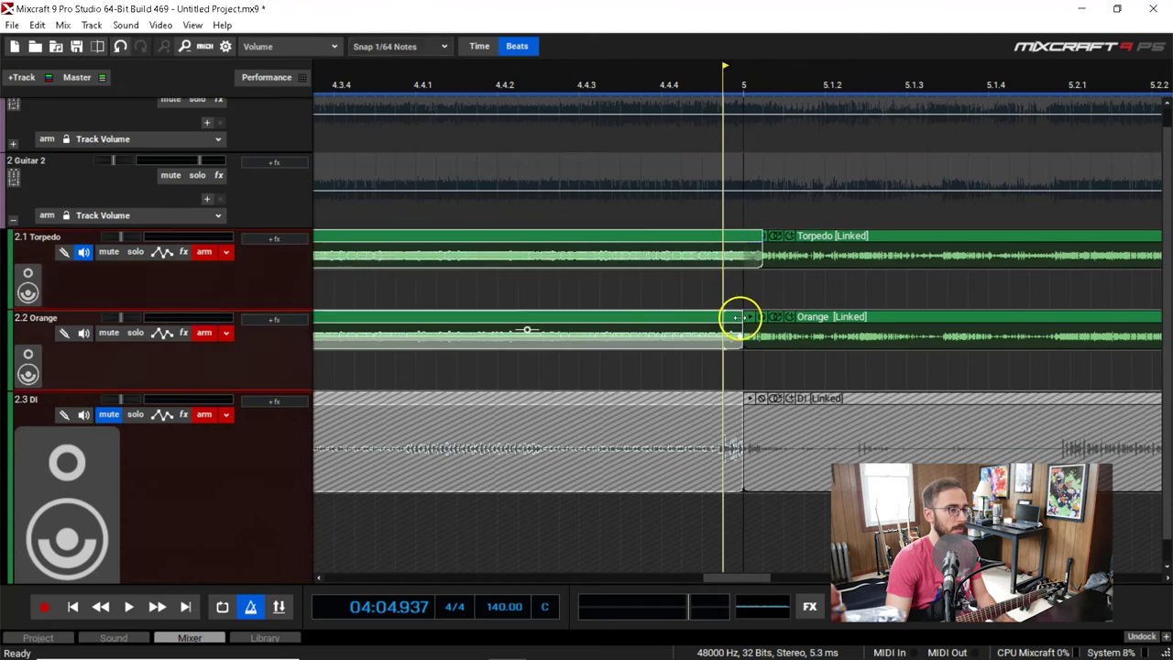
left_click(713, 419)
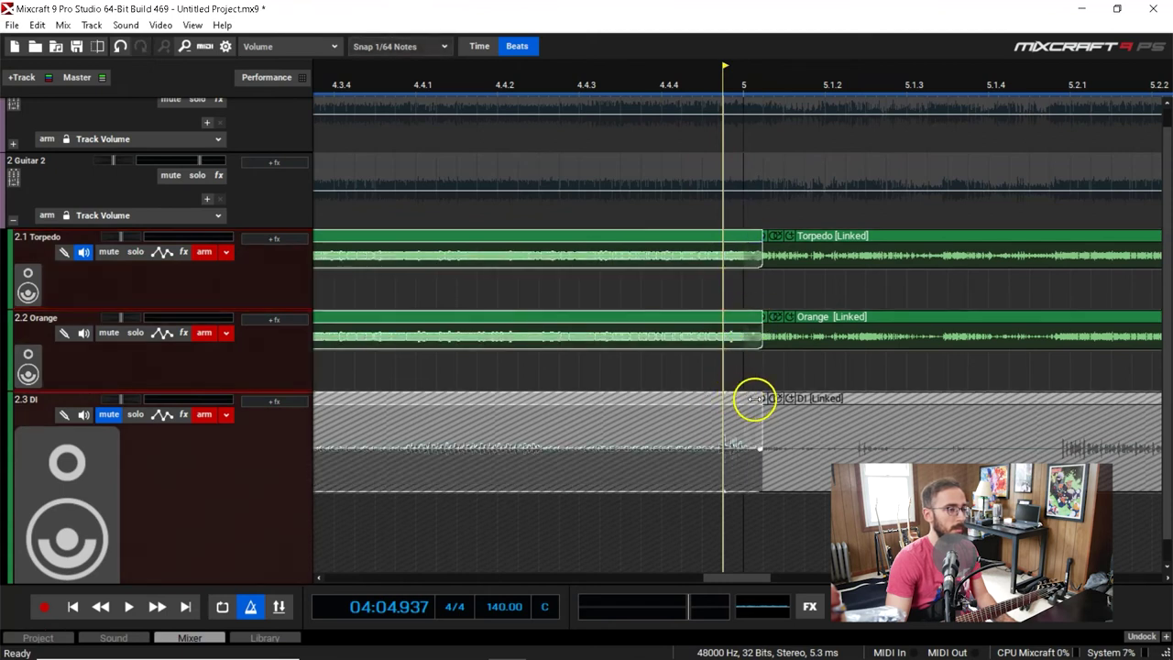
Step: Play both guitars from just before bar 5 through bar 8 to check the copied section
left_click(605, 70)
key("space")
scroll(715, 133, "down", 3)
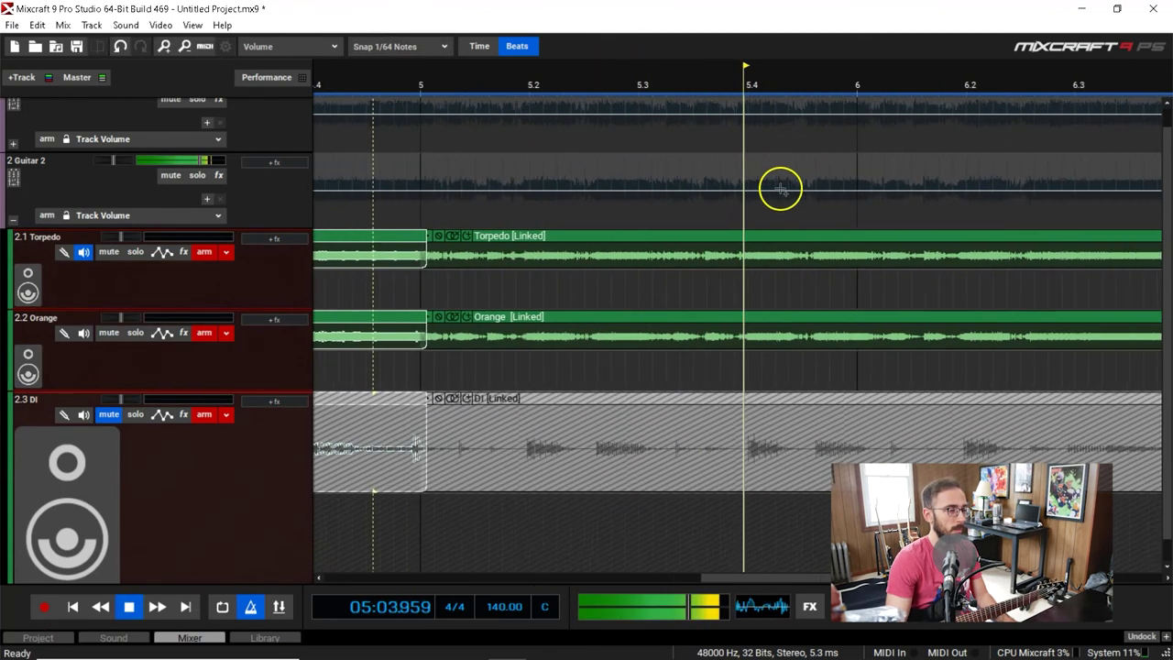
scroll(780, 191, "down", 3)
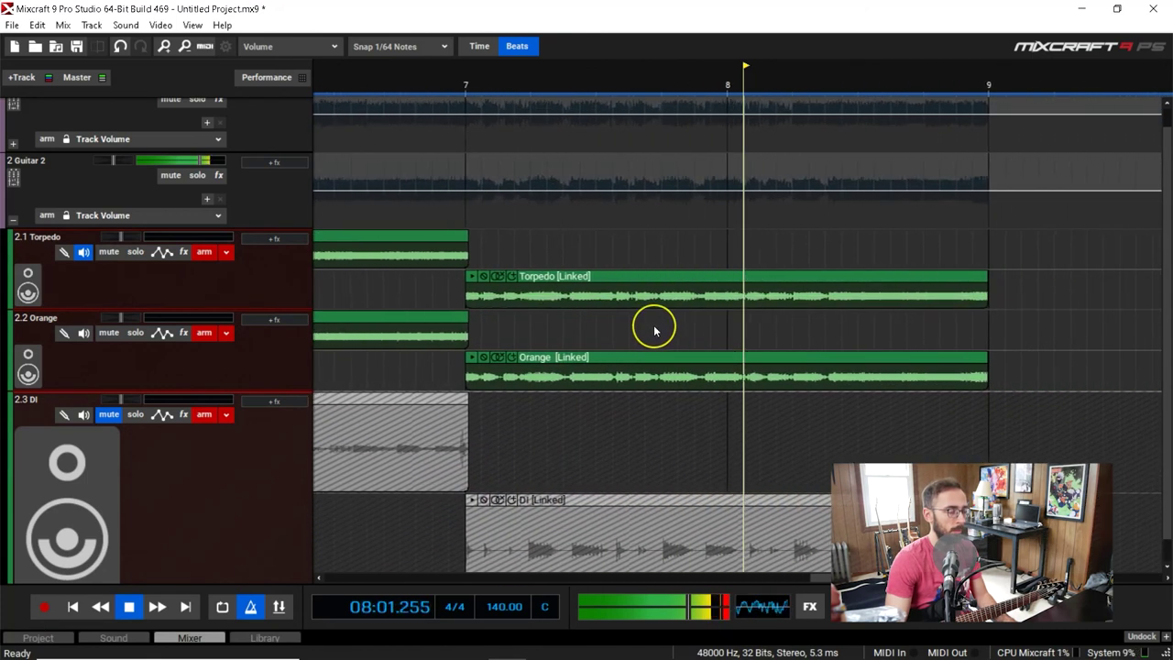
key("space")
scroll(609, 294, "down", 1)
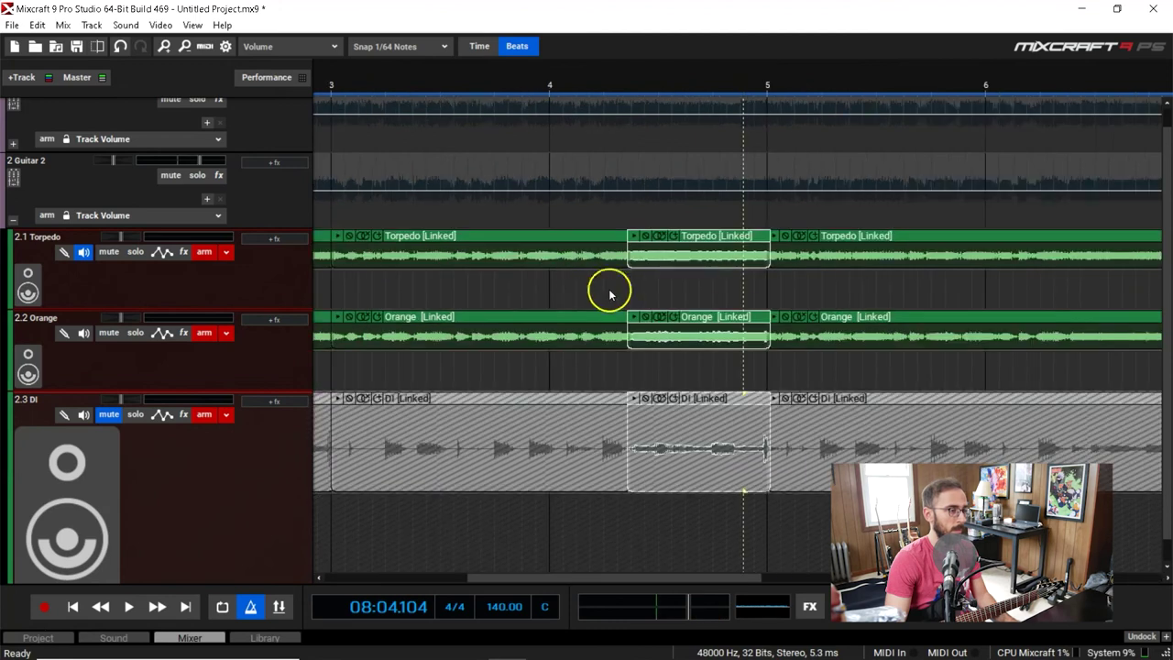
Step: Move the Torpedo, Orange and DI clips at bar 7 up to the first lane, keeping their timing
scroll(863, 313, "down", 3)
left_click(1045, 90)
scroll(1047, 103, "up", 2)
left_click(964, 276)
left_click_drag(964, 280, 971, 233)
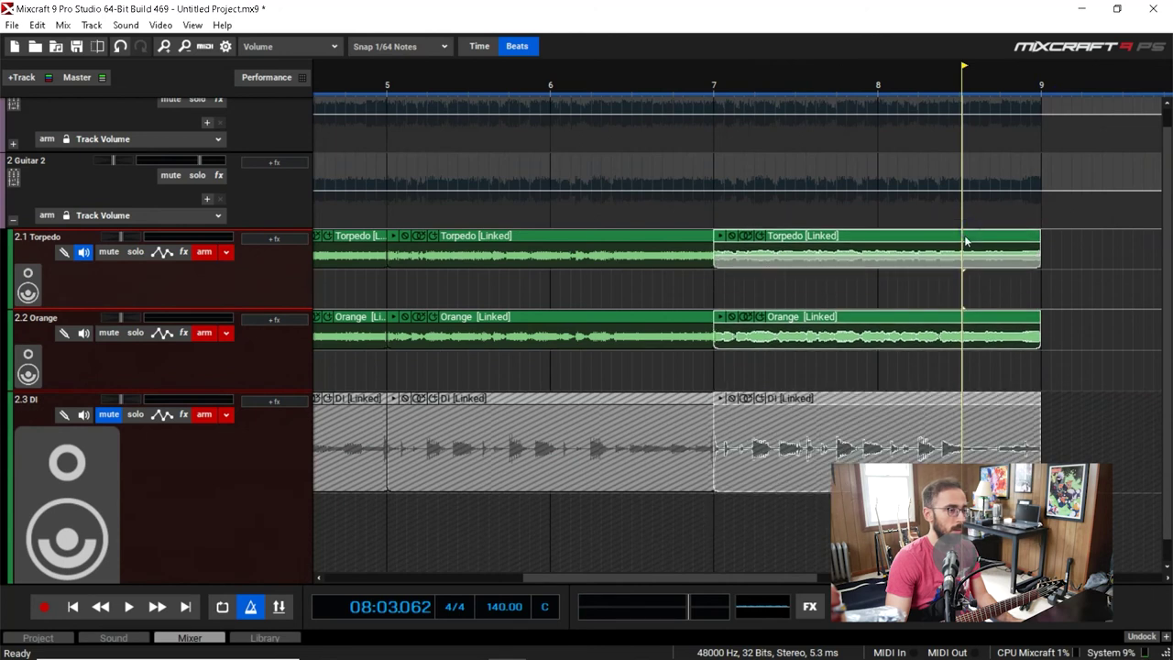
Step: Delete the empty lanes on Guitar 2's Orange and DI tracks, then return to the project start
right_click(404, 343)
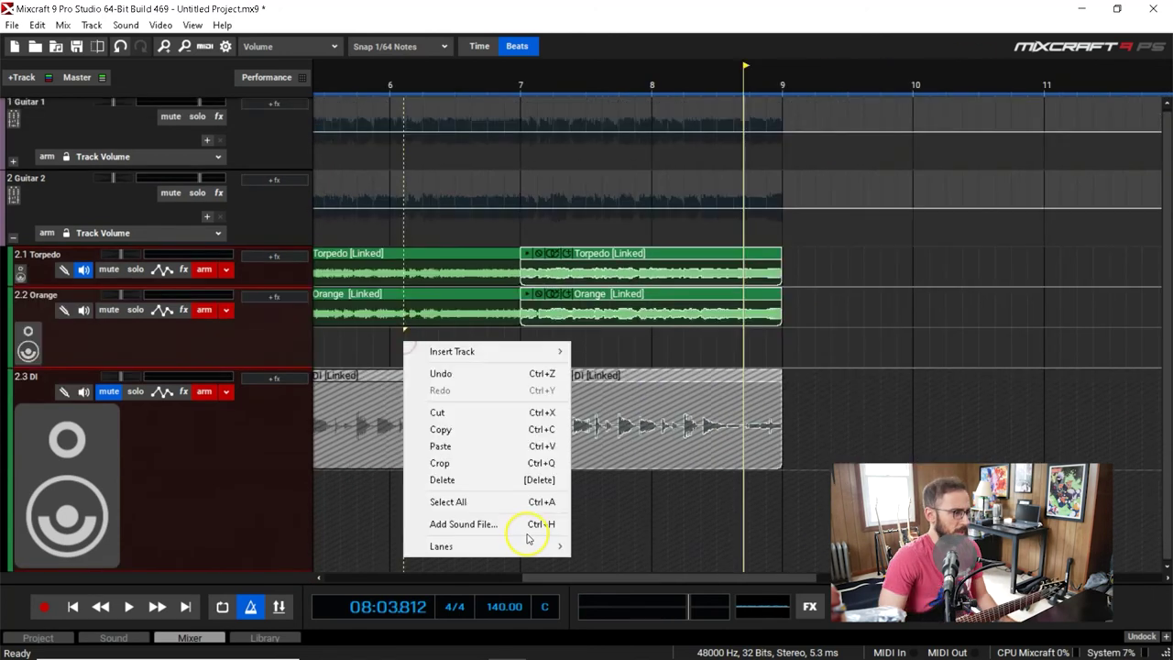
mouse_move(540, 551)
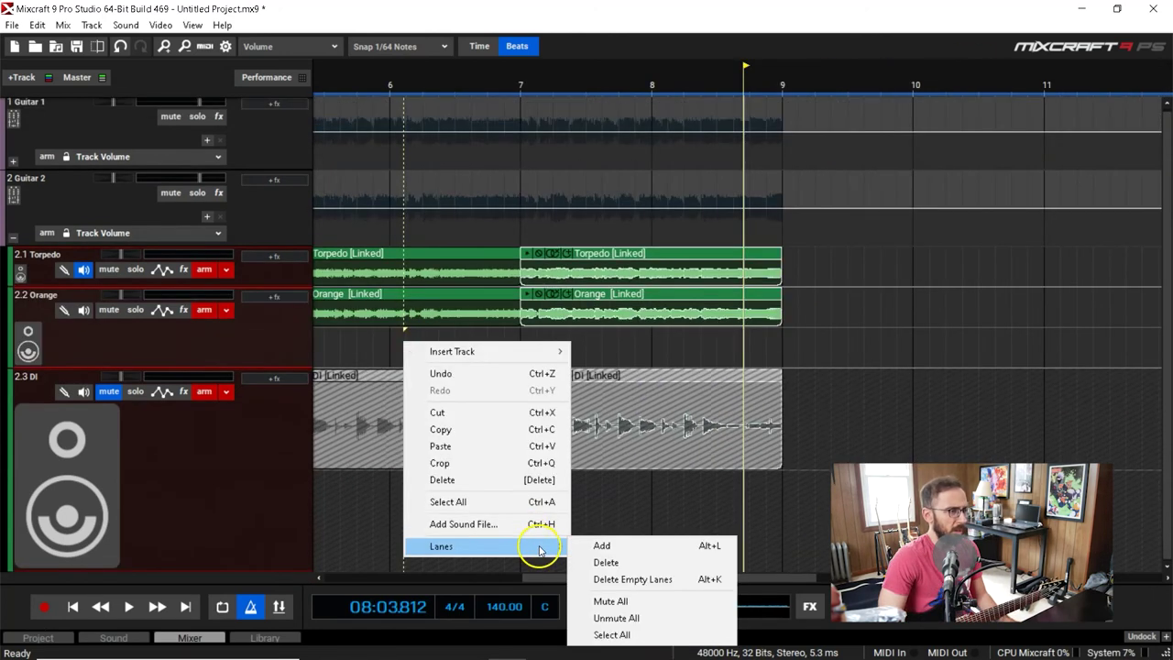
left_click(641, 579)
right_click(373, 483)
mouse_move(503, 473)
left_click(623, 506)
key("Home")
Step: Expand the Guitar 1 tracks and compare their waveforms with Guitar 2's from bar 1
left_click(13, 168)
scroll(16, 199, "down", 1)
scroll(46, 202, "up", 1)
scroll(47, 205, "down", 2)
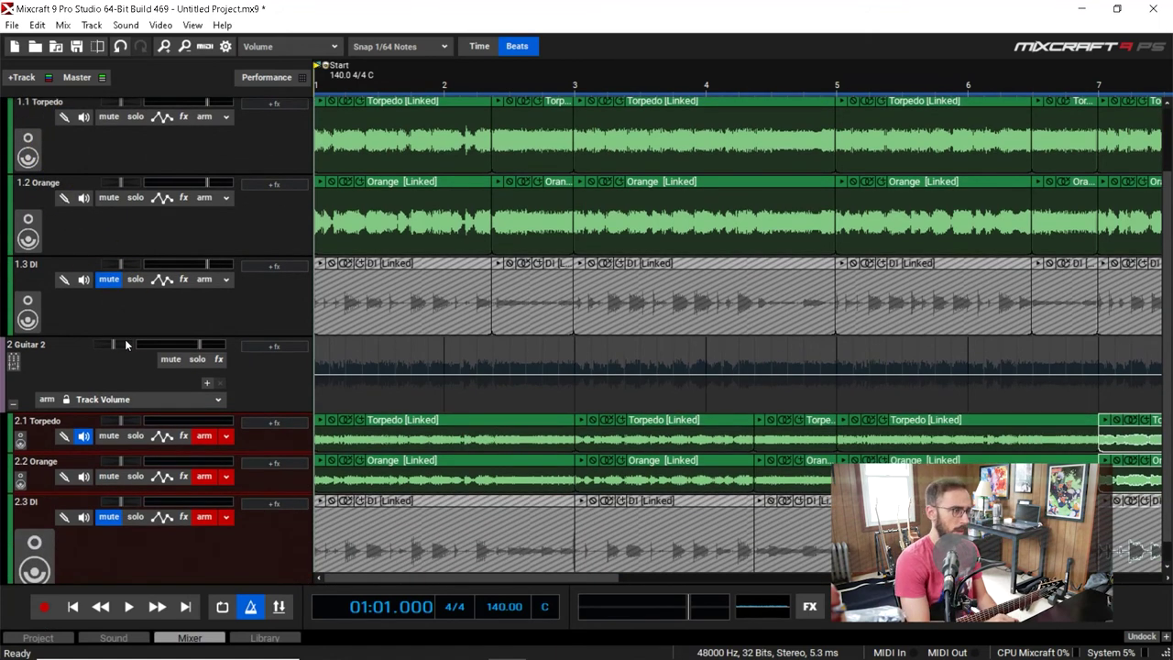
scroll(700, 382, "down", 3)
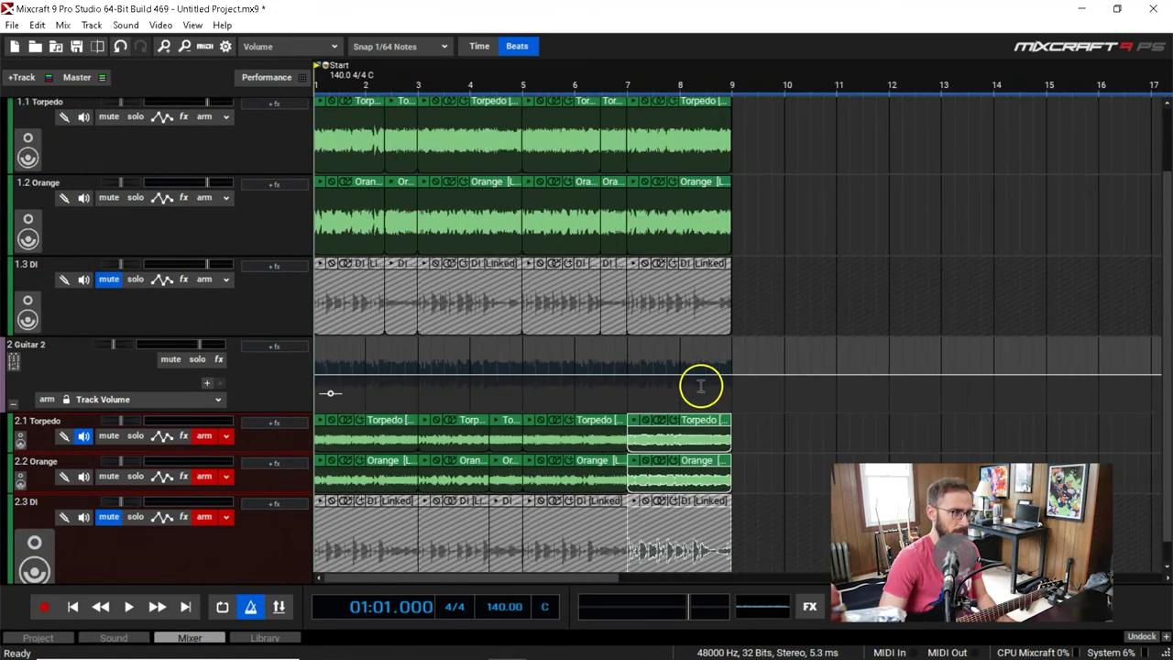
scroll(700, 382, "up", 2)
scroll(700, 392, "up", 8)
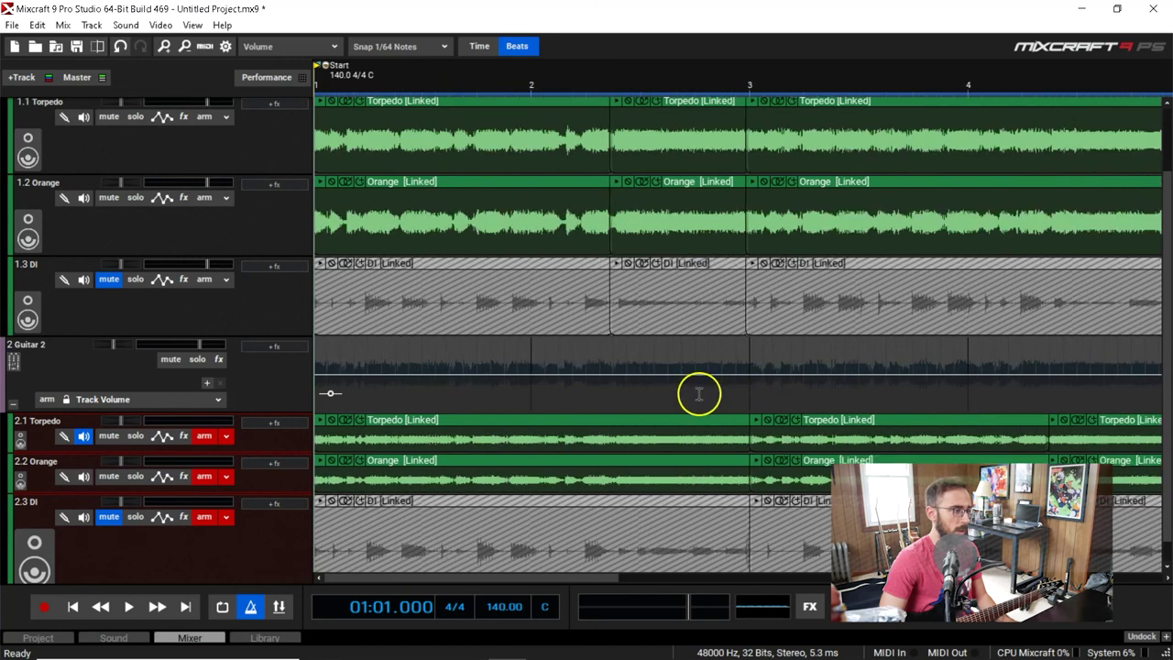
left_click(314, 459)
left_click(376, 300)
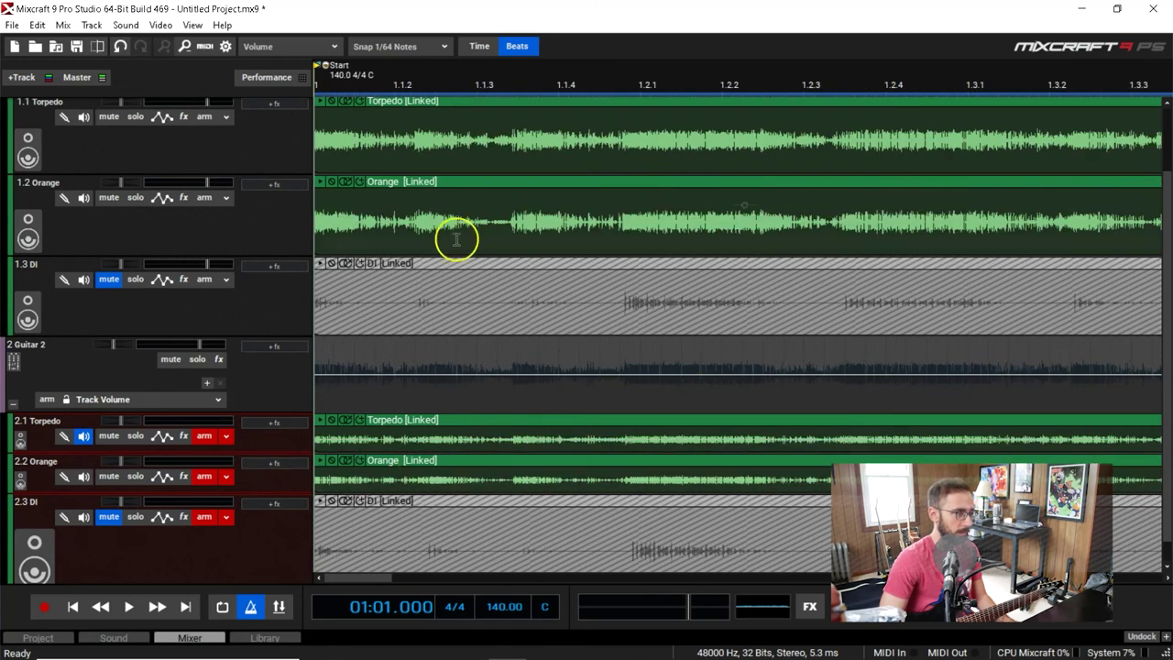
left_click(616, 117)
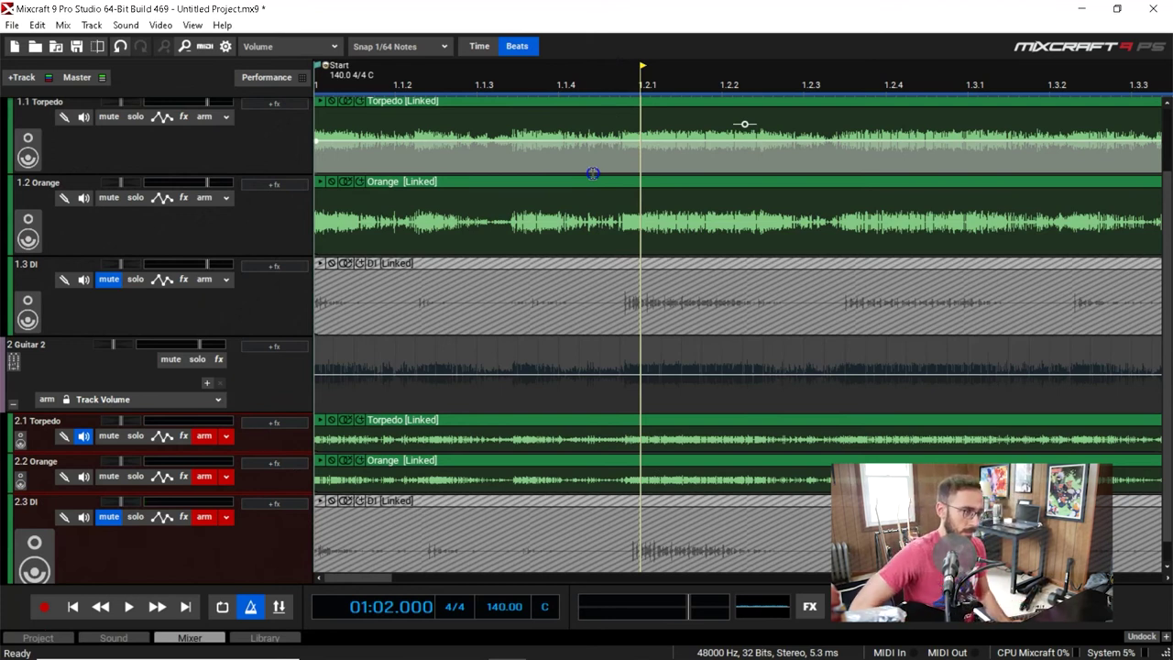
Step: Play both guitars from the project start through bar 1 beat 4 to check the doubling
scroll(615, 230, "down", 2)
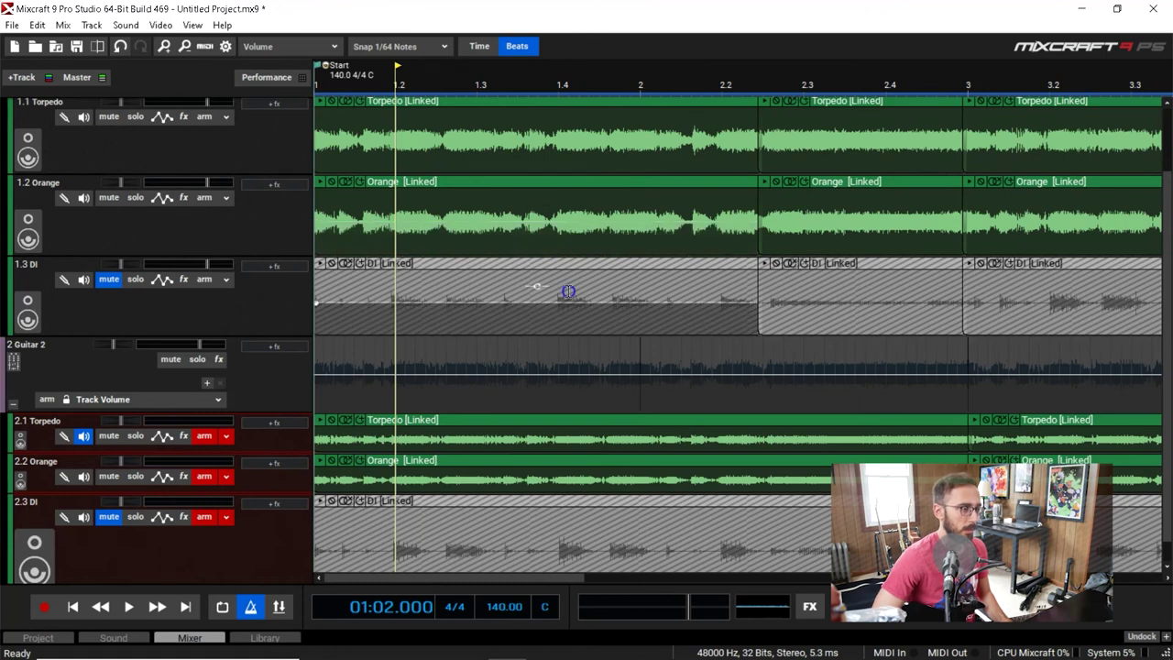
key("Home")
key("space")
left_click(521, 277)
scroll(519, 403, "up", 2)
key("space")
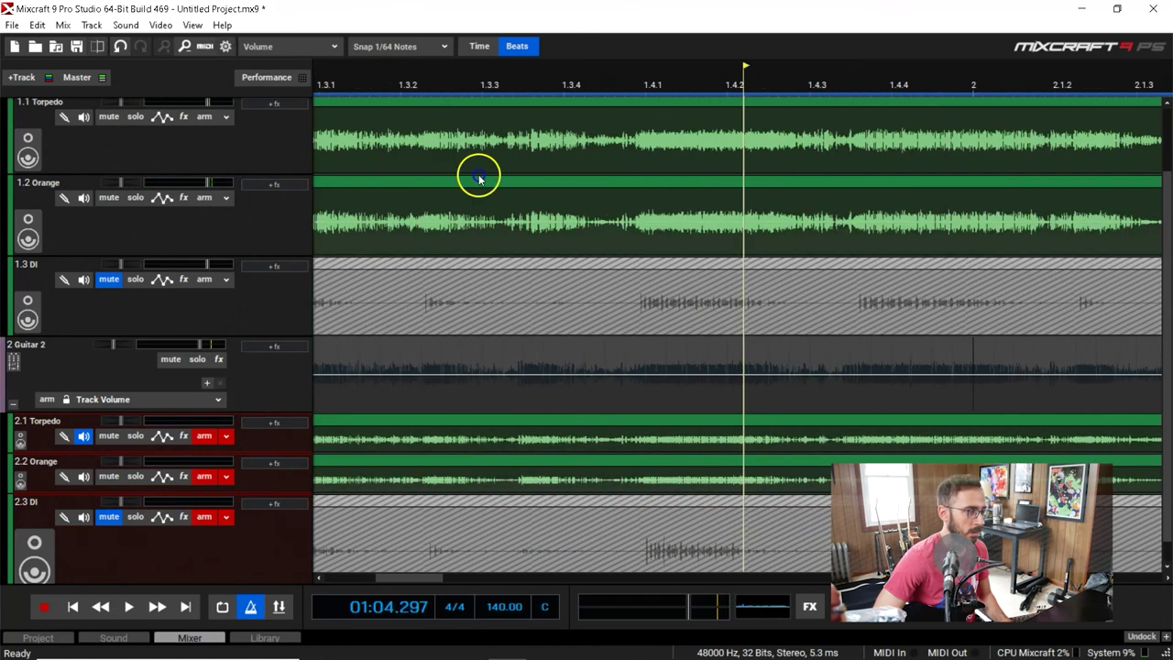
Step: Replay bar 1 from the project start in short bursts, comparing Guitar 1 and Guitar 2 around beats 2 and 3
scroll(486, 215, "down", 1)
left_click(440, 102)
key("Home")
key("space")
scroll(449, 149, "up", 1)
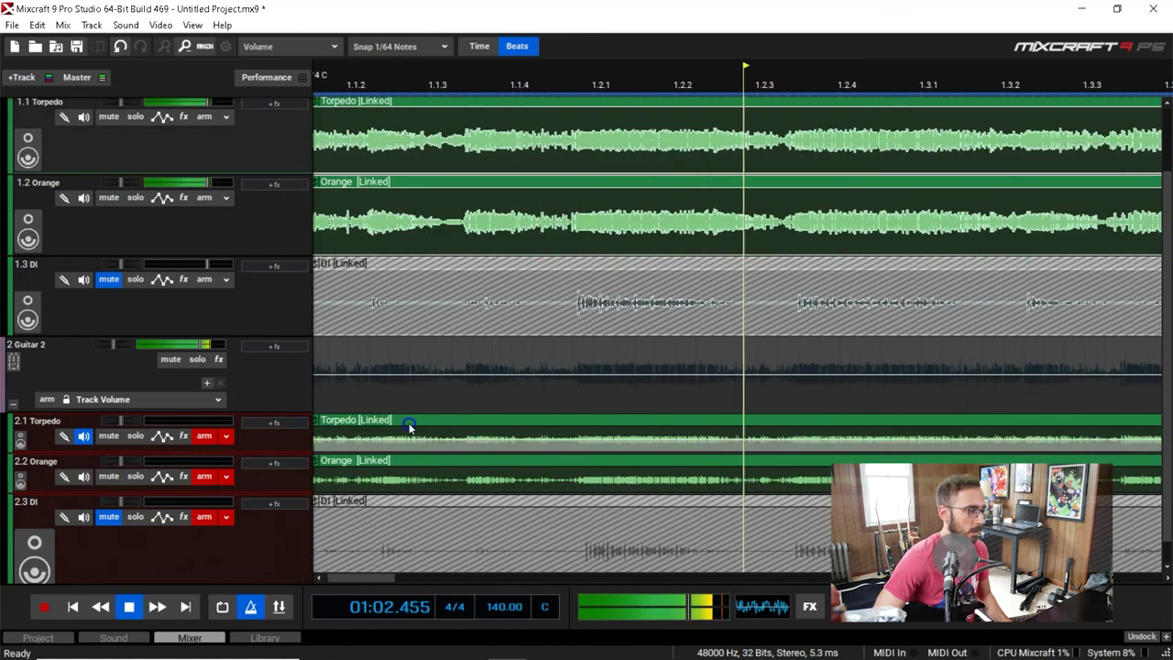
key("space")
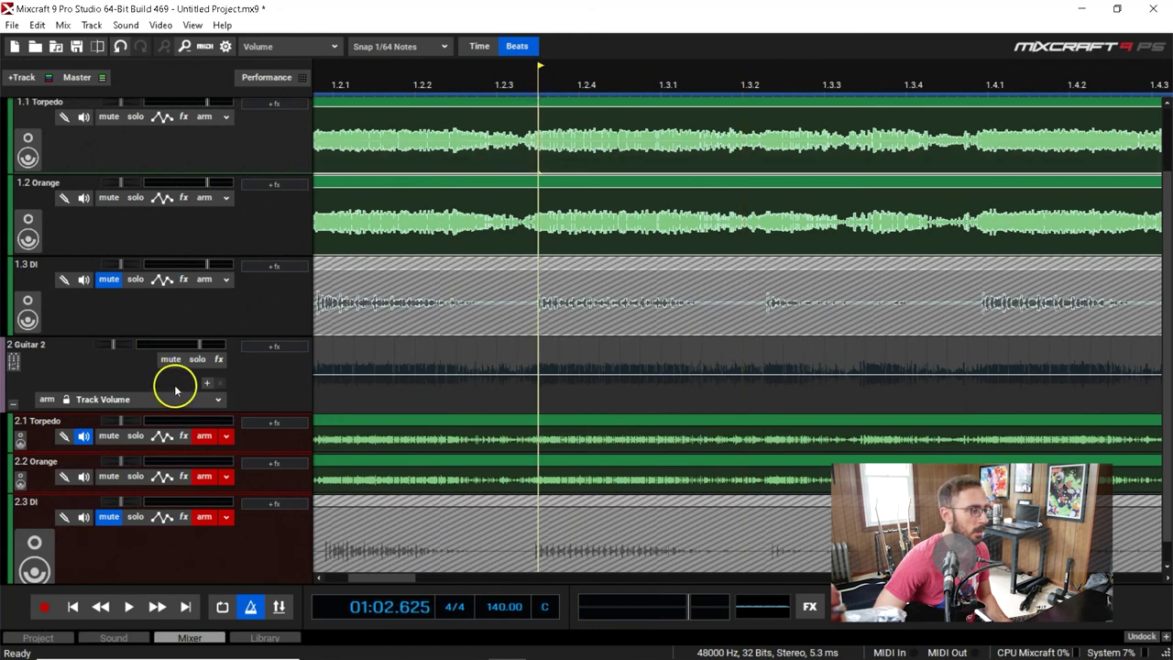
scroll(176, 387, "down", 1)
key("space")
key("space")
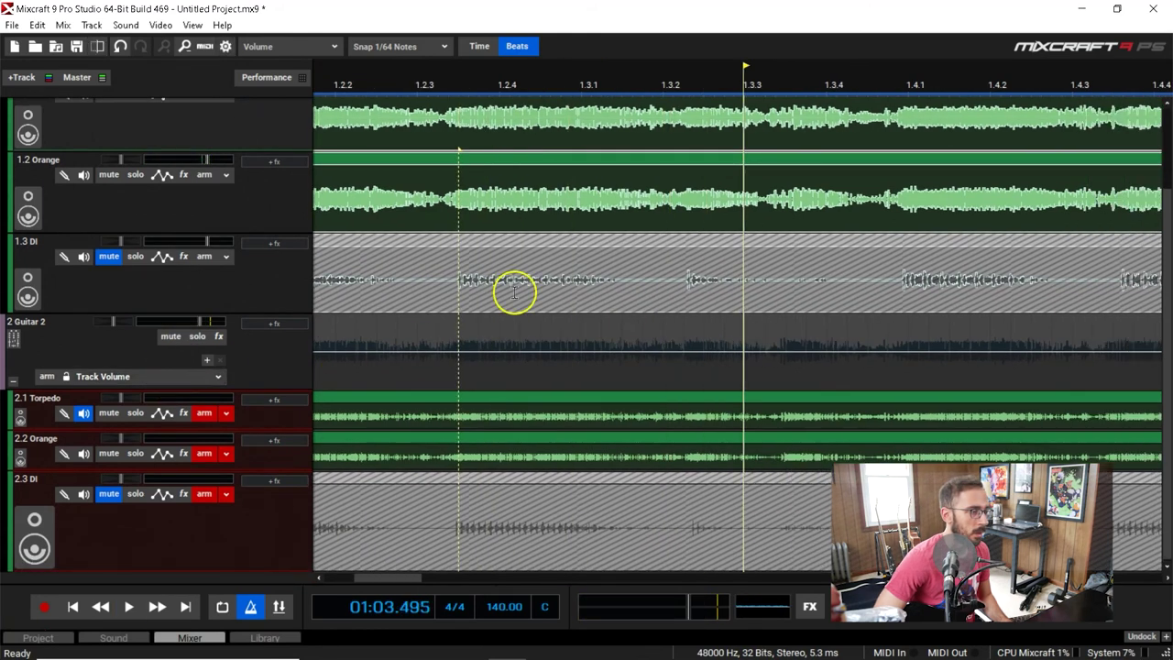
Step: Compare the note attacks of both guitars with the playhead from bar 1 beat 3 to bar 2 beat 2
left_click(673, 86)
left_click(699, 83)
left_click(678, 77)
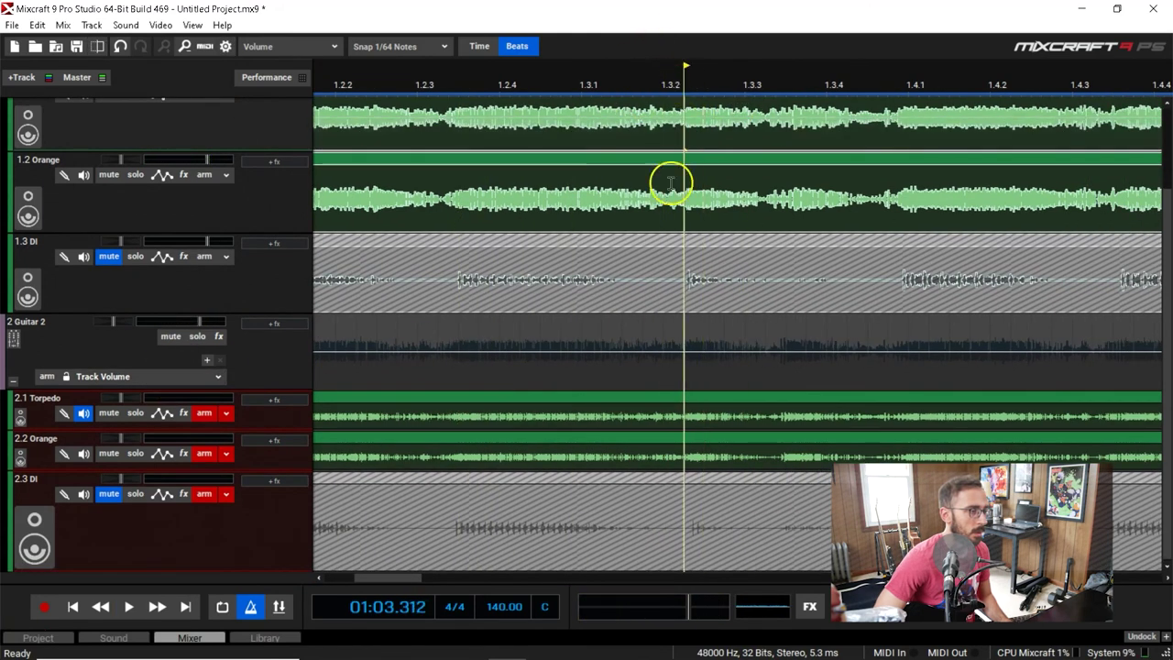
key("space")
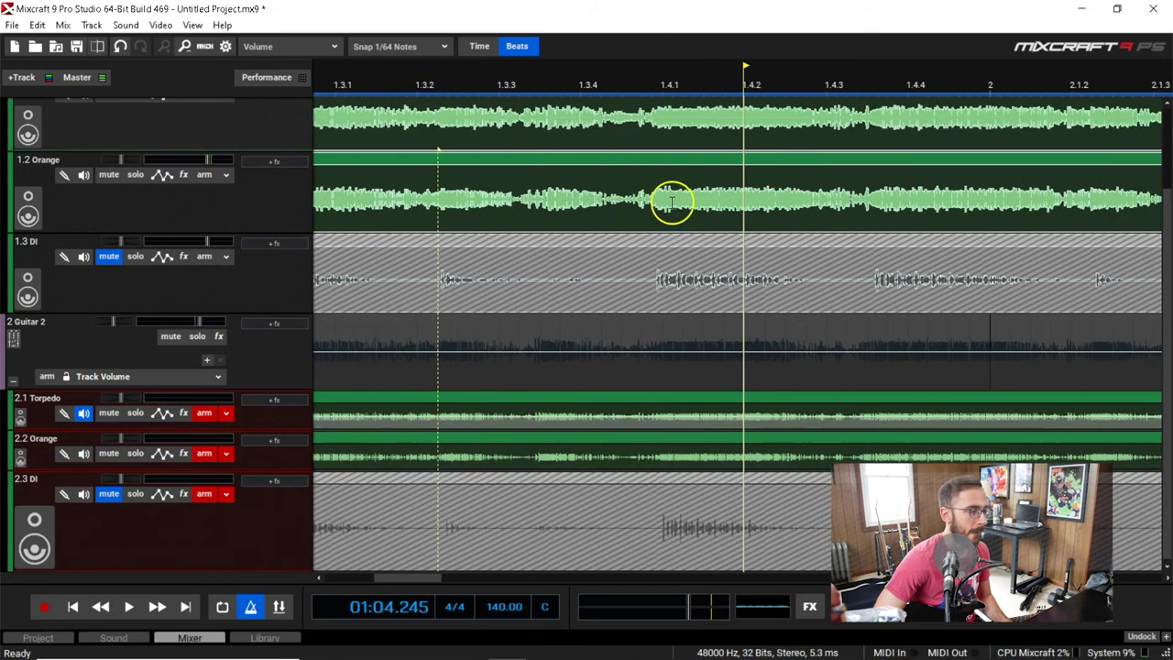
left_click(661, 103)
left_click(439, 83)
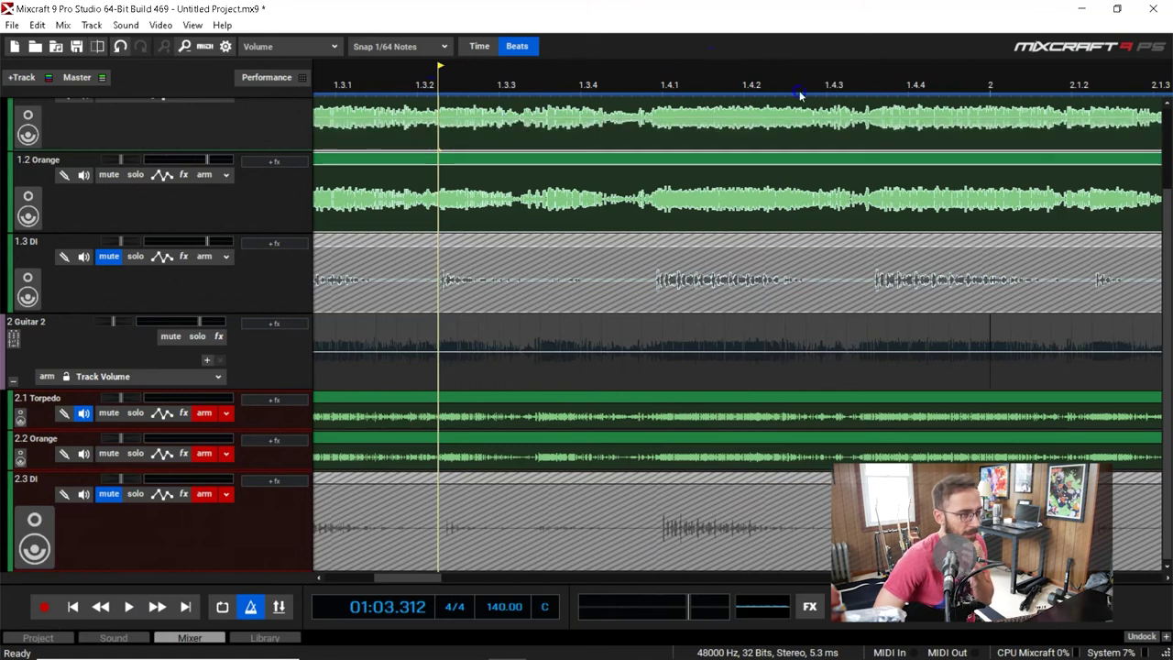
left_click(863, 84)
left_click(1075, 103)
left_click(1091, 108)
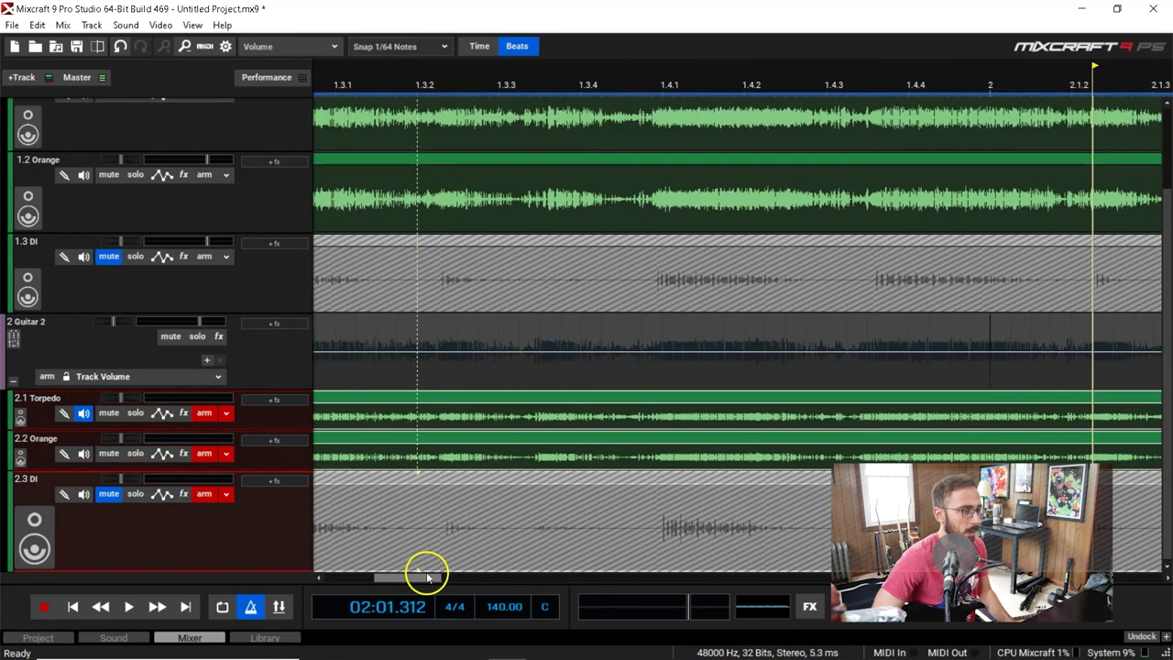
left_click_drag(425, 583, 462, 581)
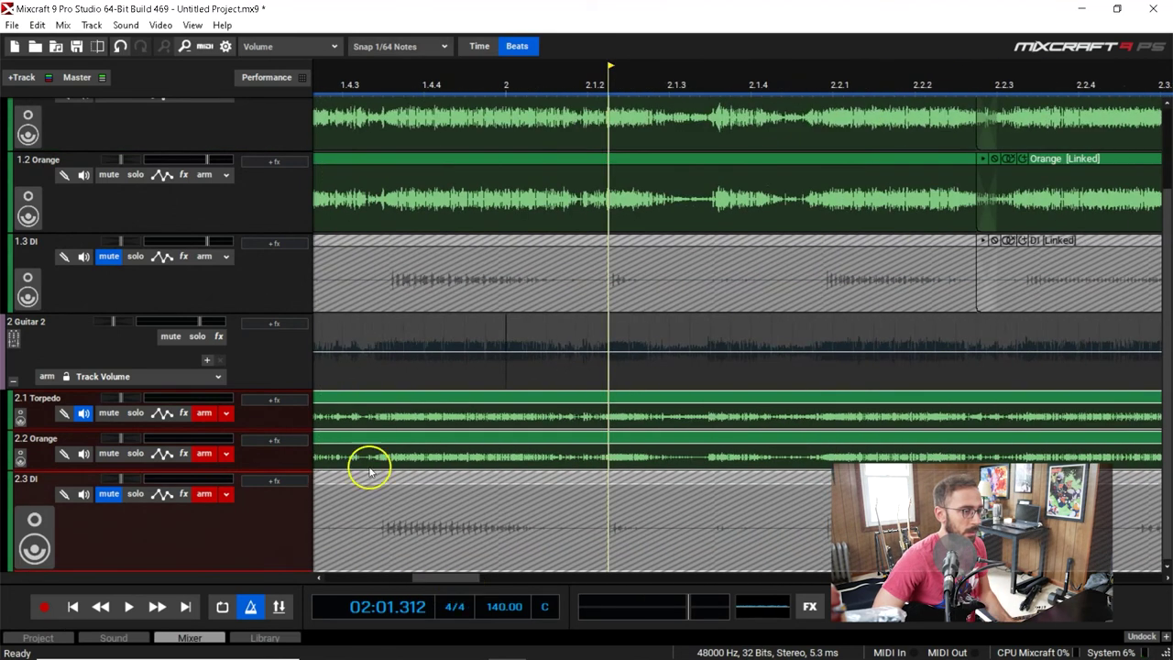
left_click(815, 77)
left_click(834, 78)
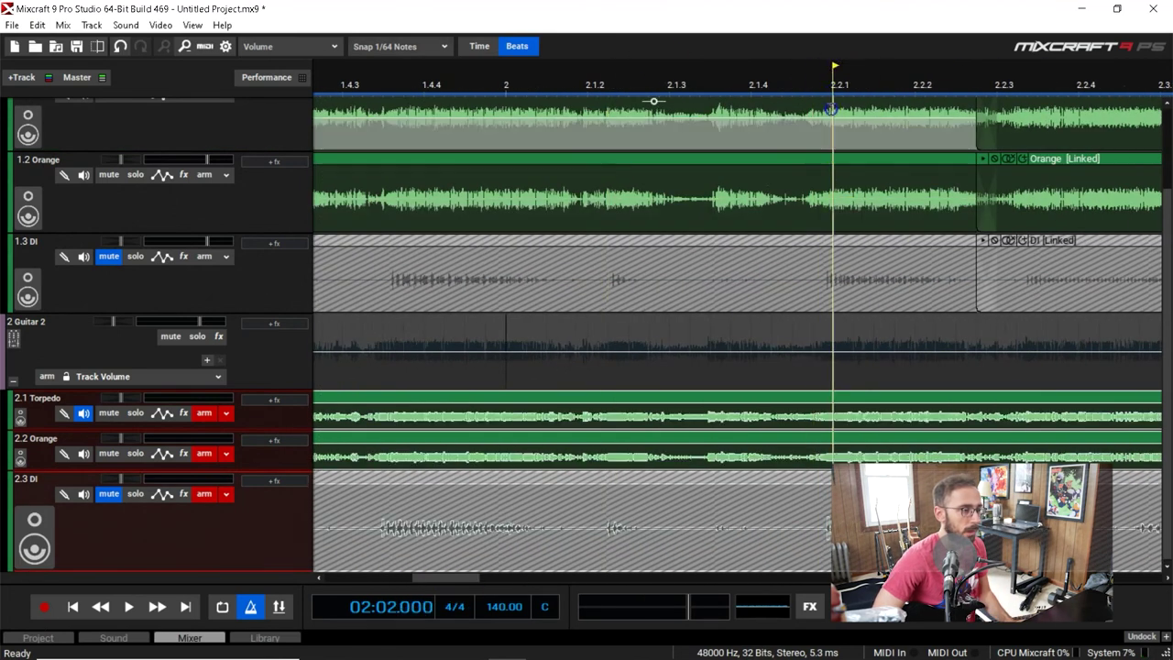
Step: Set snapping to 1/8 triplet notes and place the playhead against the guitar attacks in bar 2
left_click(431, 46)
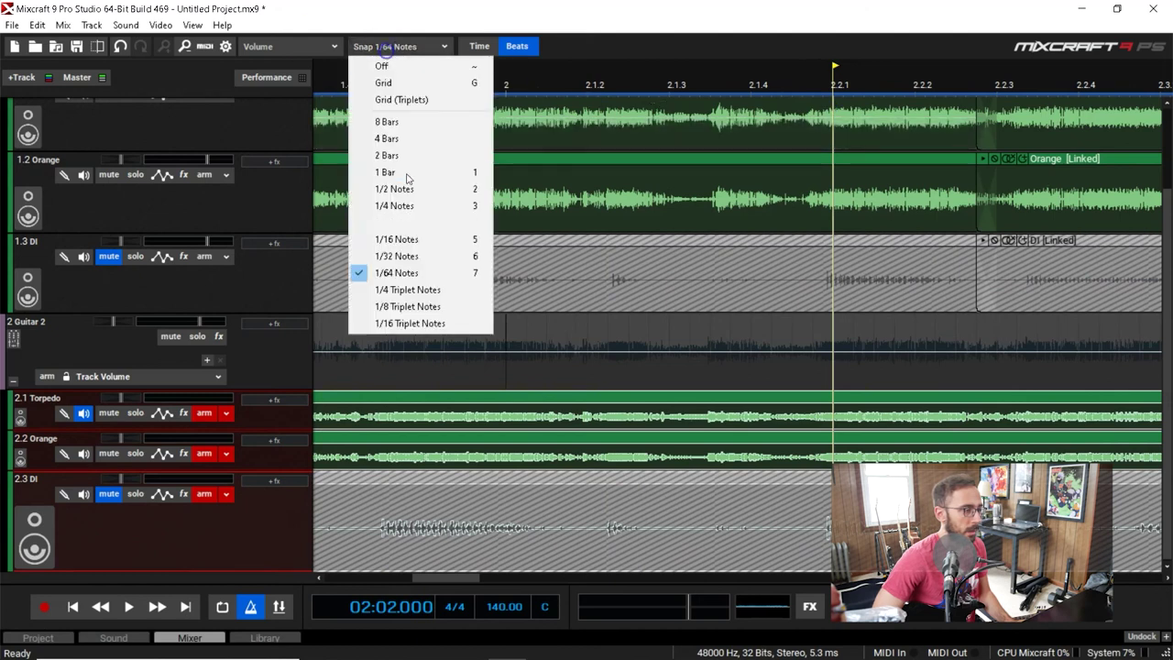
left_click(439, 306)
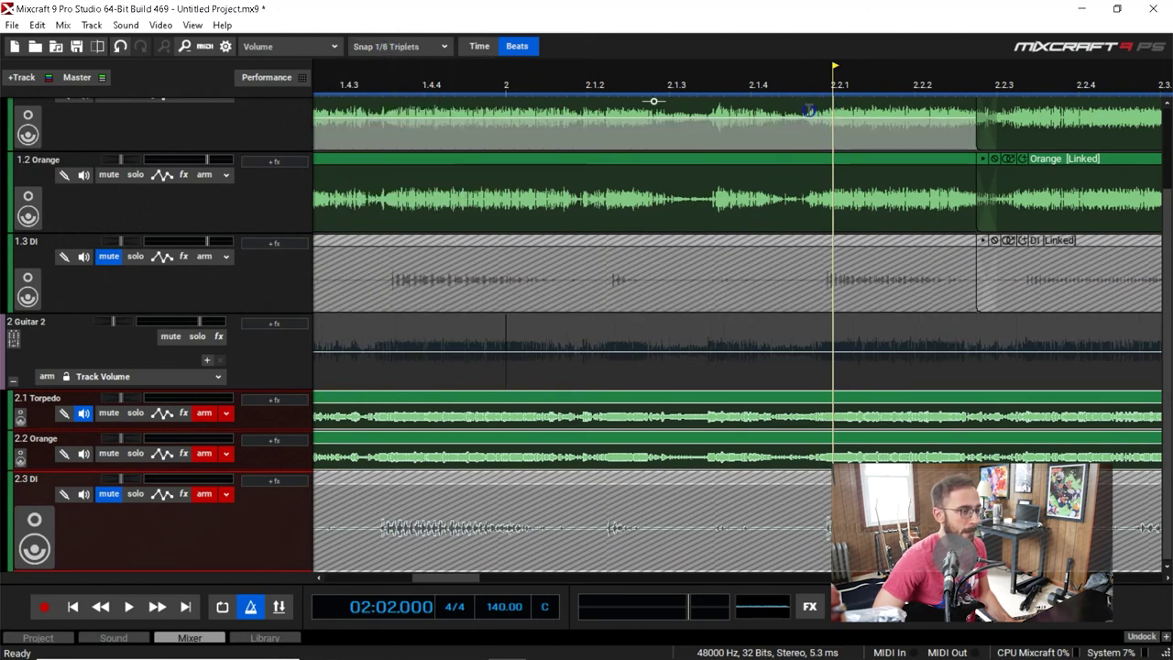
left_click(812, 114)
left_click(832, 89)
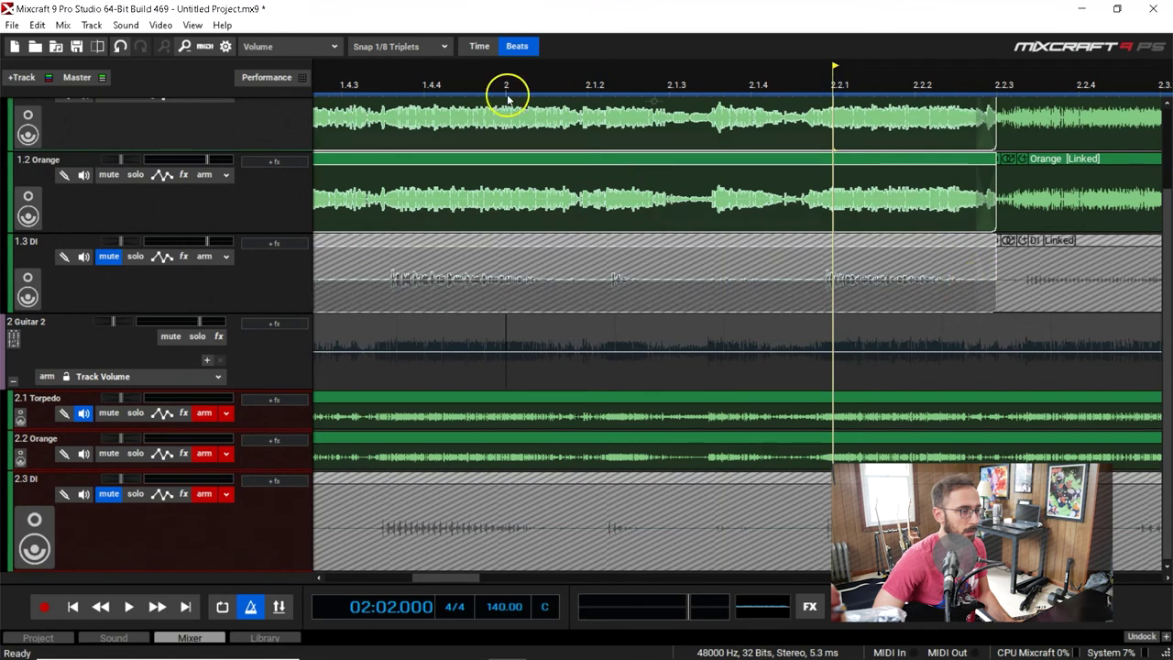
left_click(605, 80)
left_click(571, 215)
left_click(421, 110)
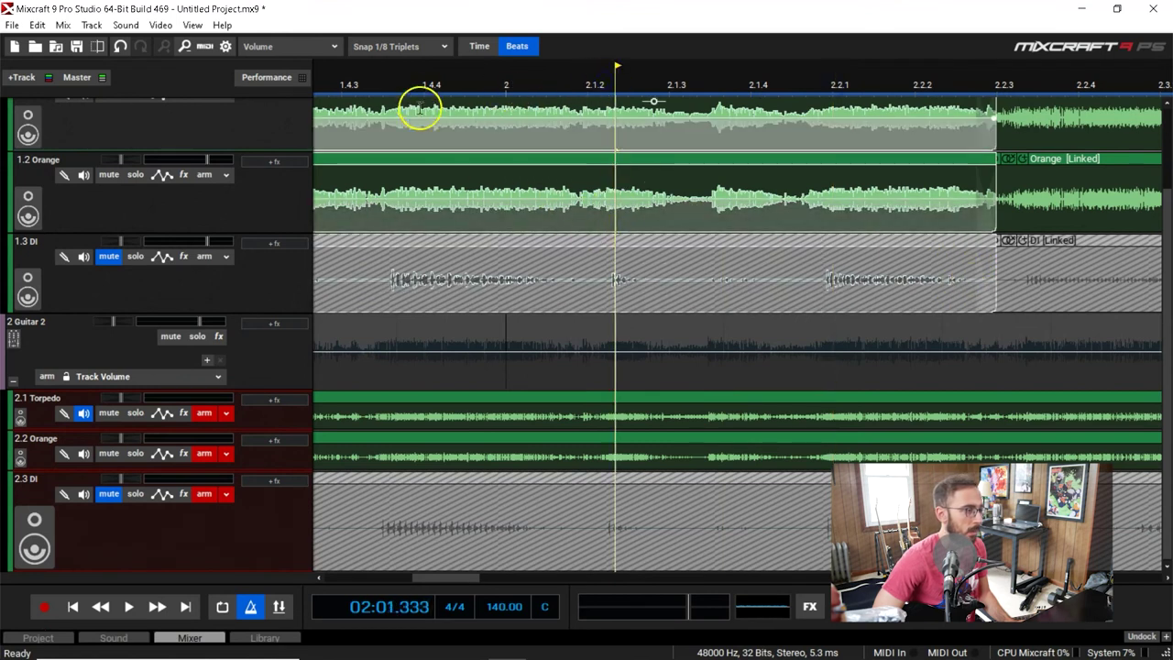
Step: Play both guitars from the project start into bar 3 to listen for timing differences
left_click(398, 92)
scroll(398, 99, "down", 2)
scroll(398, 101, "down", 1)
key("Home")
key("space")
left_click(469, 142)
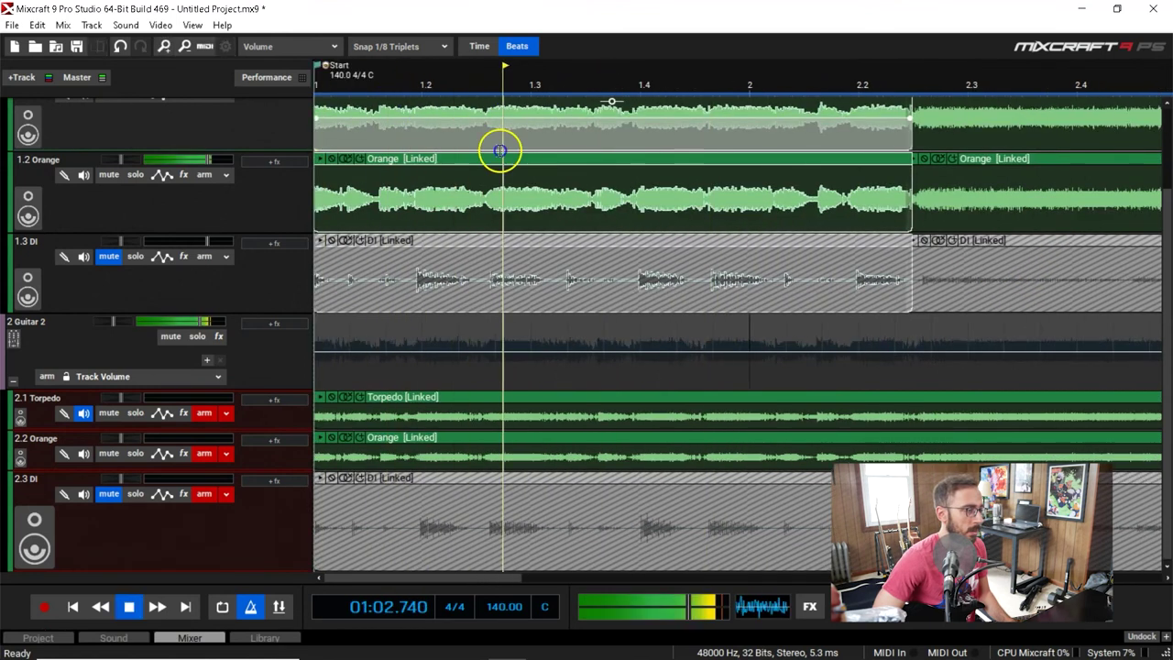
left_click(730, 293)
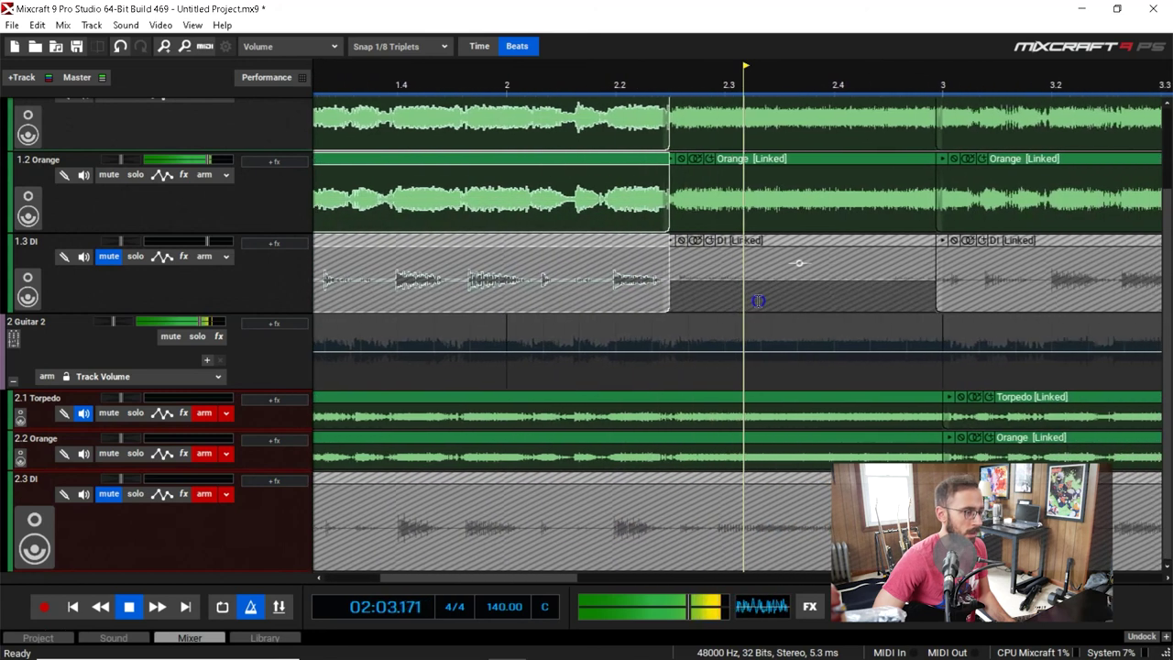
left_click(629, 126)
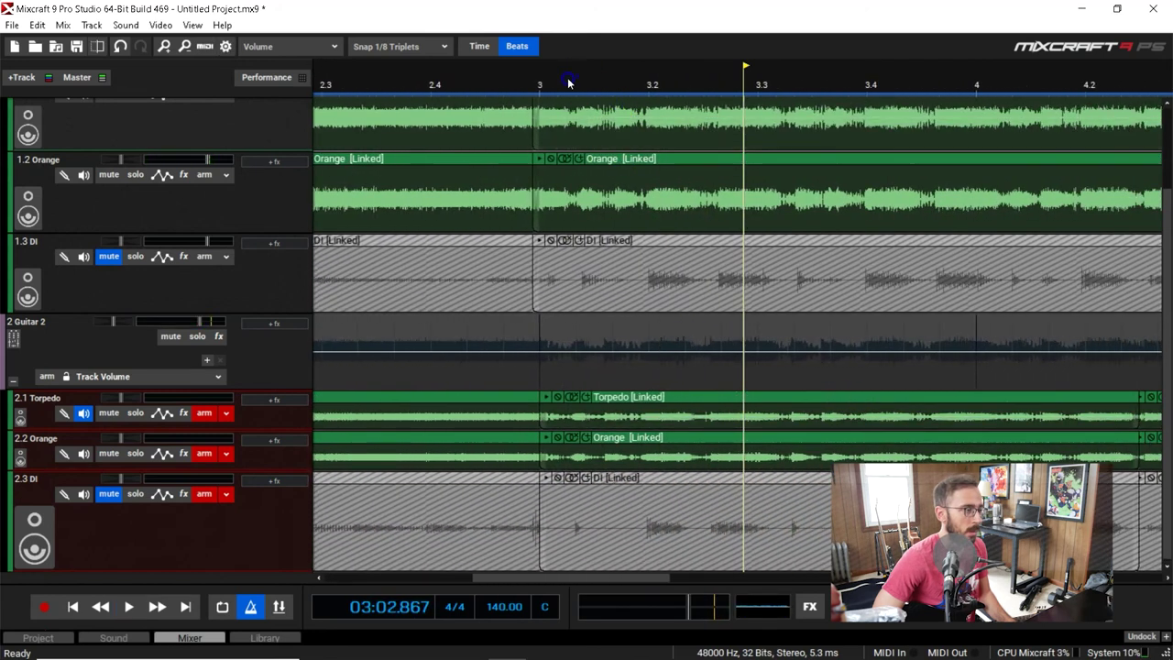
Step: Replay both guitars from the start of bar 3 to locate the loose timing in its first beat
key("space")
scroll(558, 87, "up", 3)
left_click(561, 101)
left_click(627, 82)
key("space")
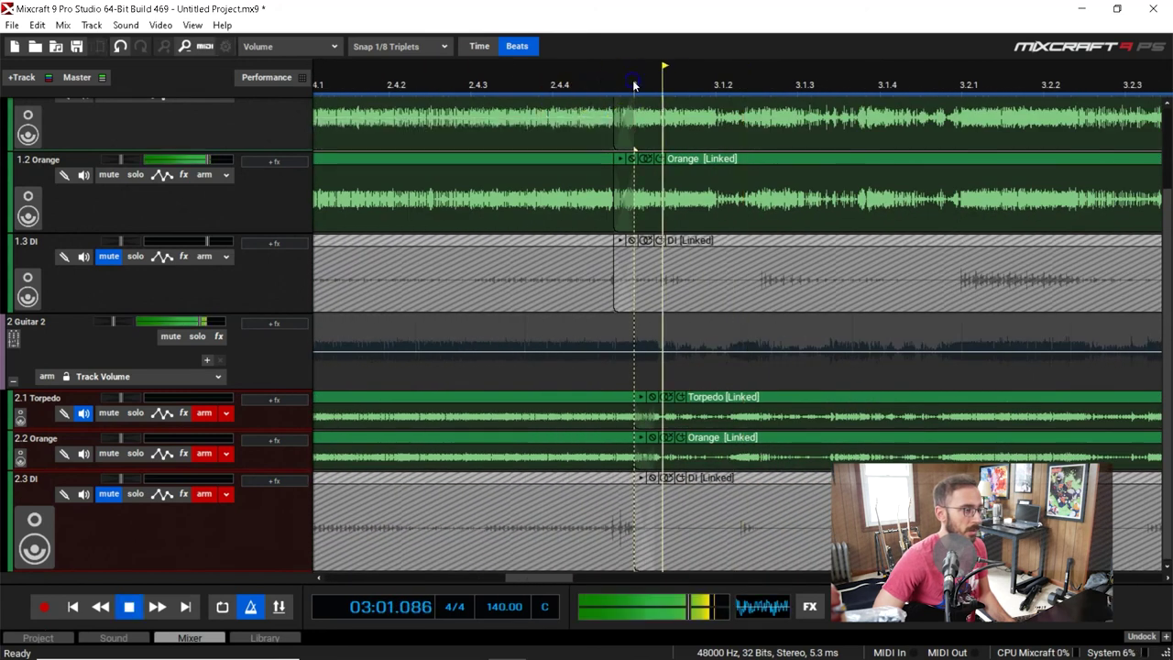
key("space")
key("space")
Step: With snapping off, split the linked Guitar 2 clips just before bar 3 beat 2 and shift the first piece slightly later
left_click(764, 407)
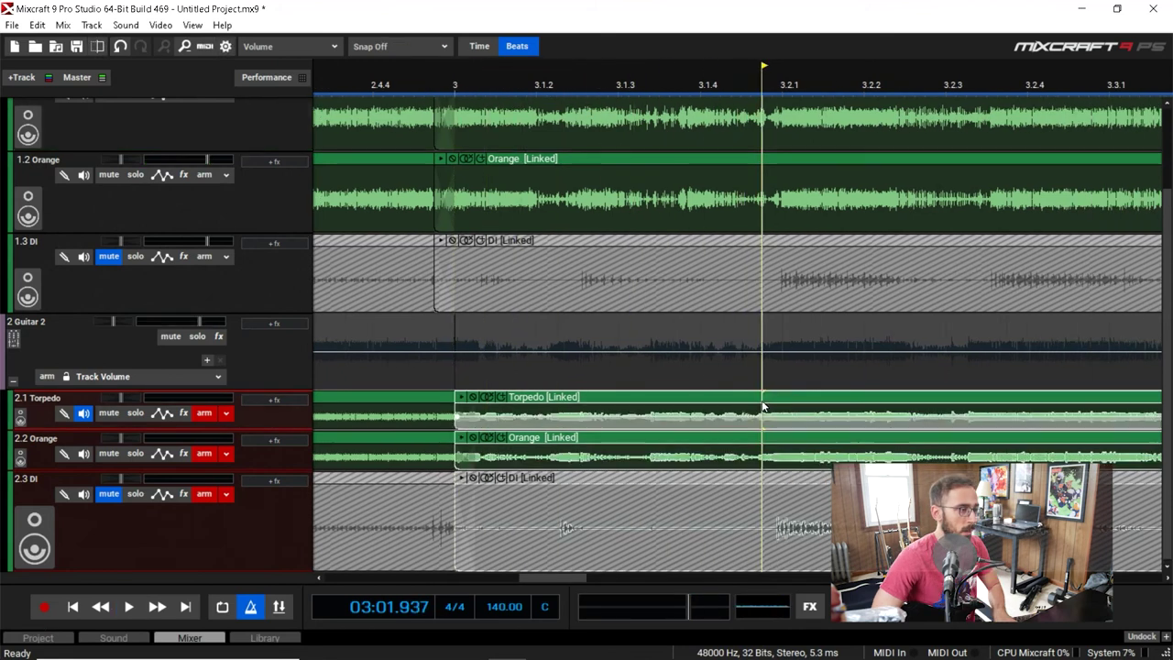
key("ctrl+t")
left_click(730, 405)
left_click_drag(729, 404, 745, 402)
Step: Play both guitars from bar 2 beat 4 past bar 3 beat 2 to check the shifted piece
scroll(744, 399, "down", 1)
left_click(404, 96)
key("space")
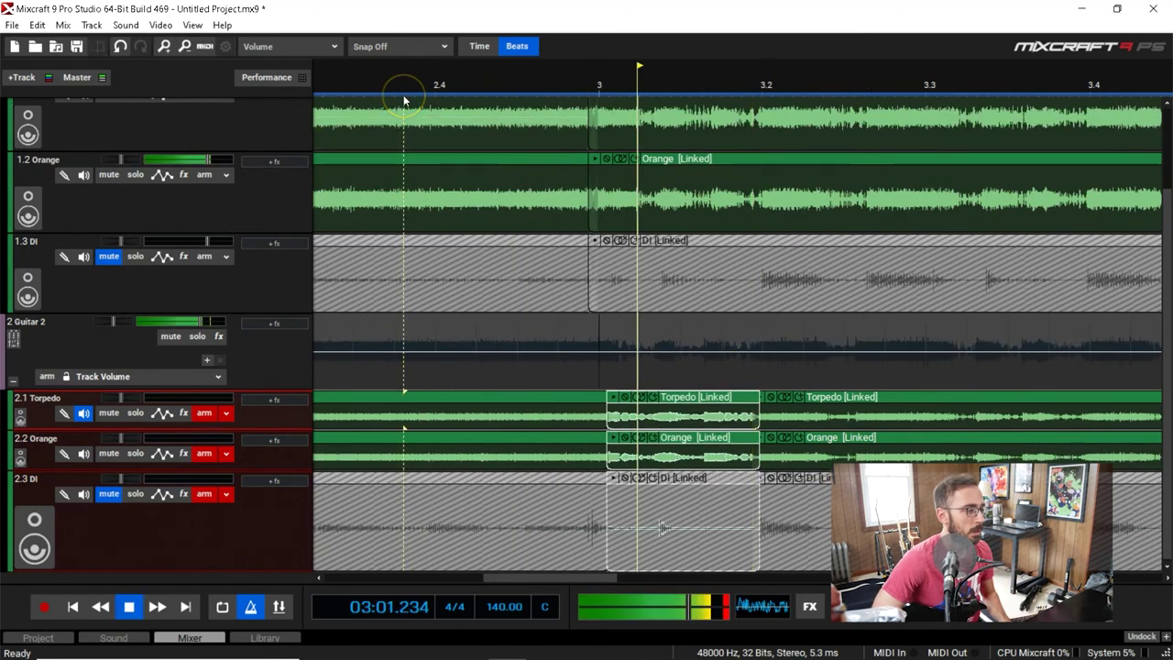
left_click(371, 97)
key("space")
key("space")
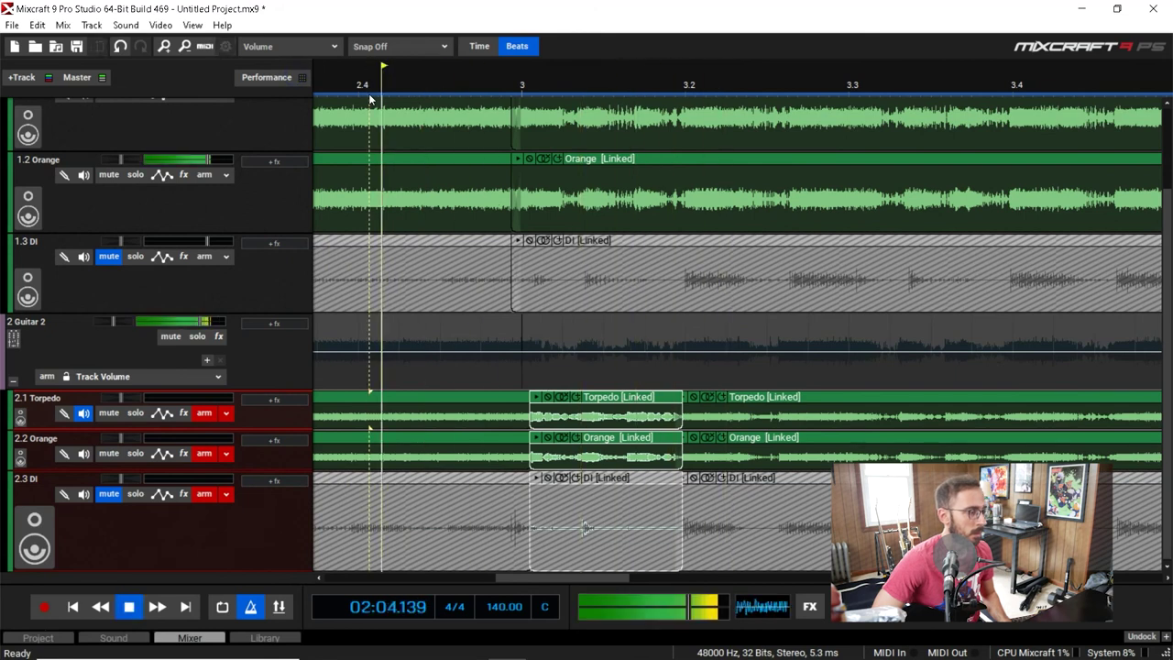
key("space")
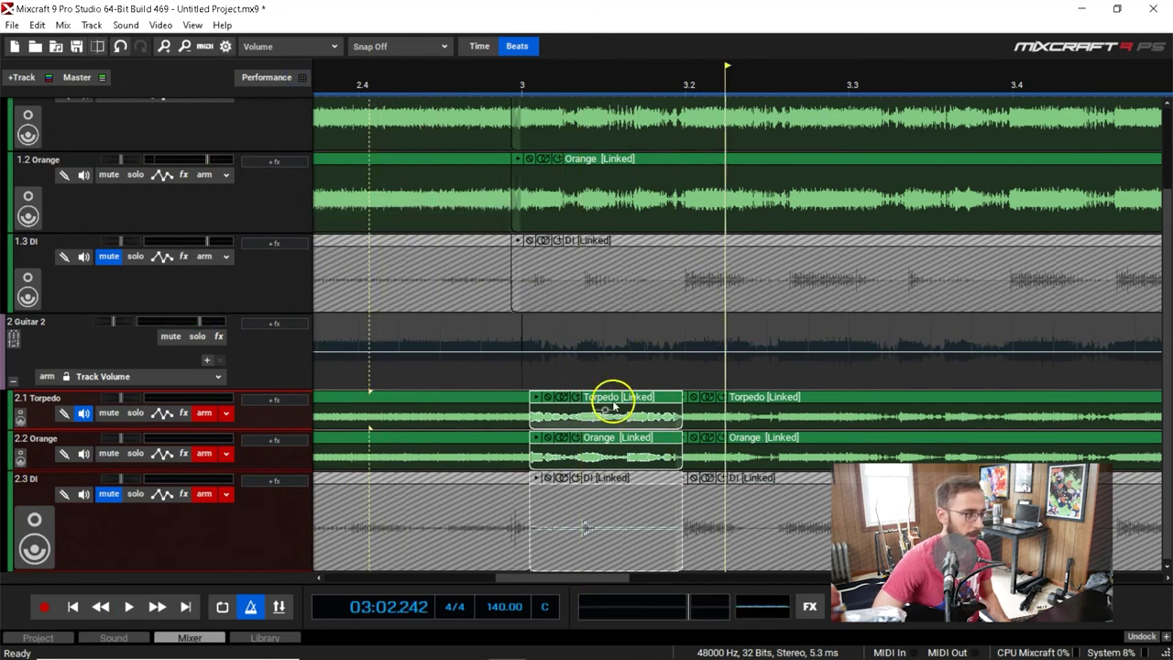
Step: Nudge the short Guitar 2 piece at bar 3 slightly earlier and play from bar 2 beat 4 into bar 5
scroll(825, 413, "up", 1)
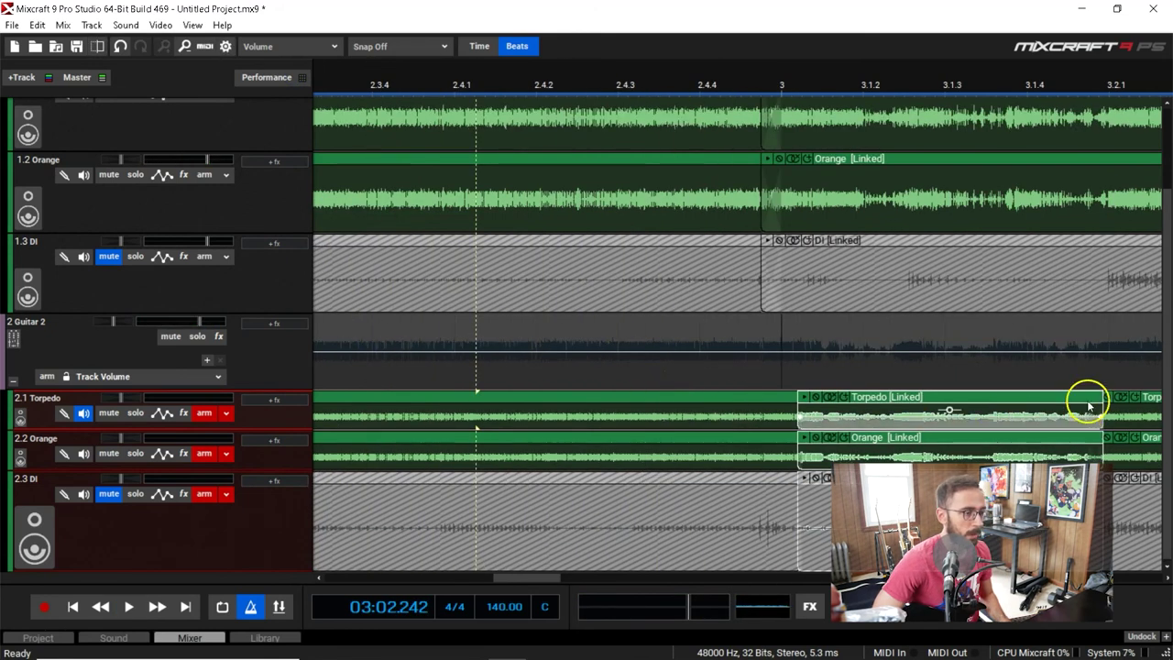
left_click_drag(1089, 406, 1084, 405)
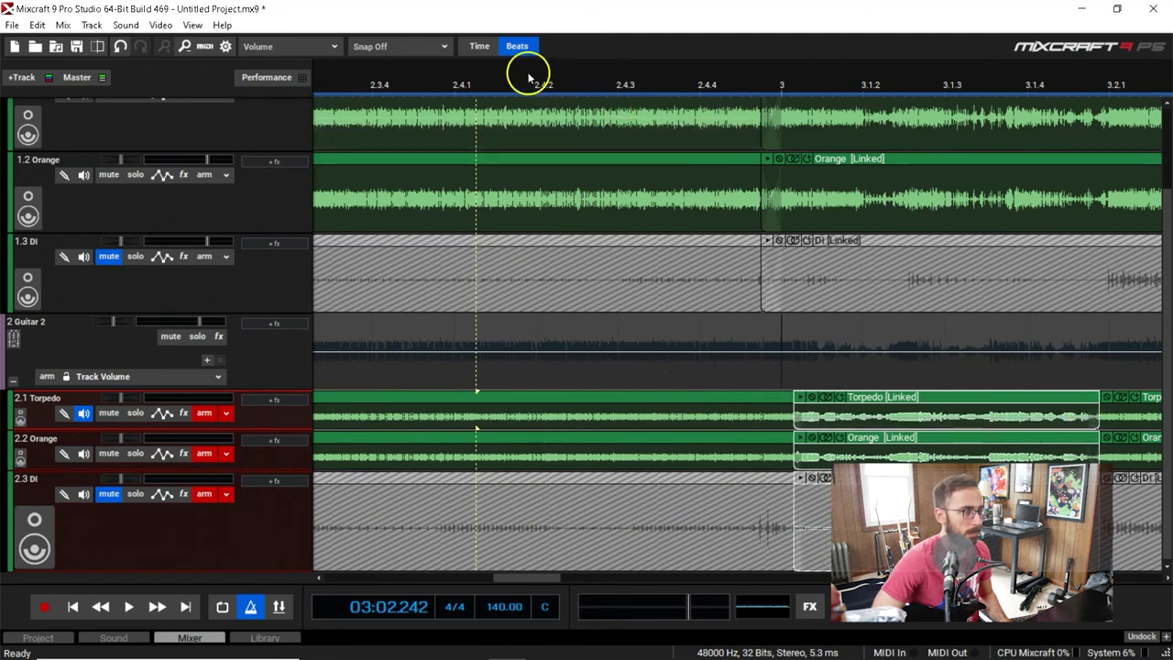
left_click(529, 77)
key("space")
scroll(530, 85, "down", 1)
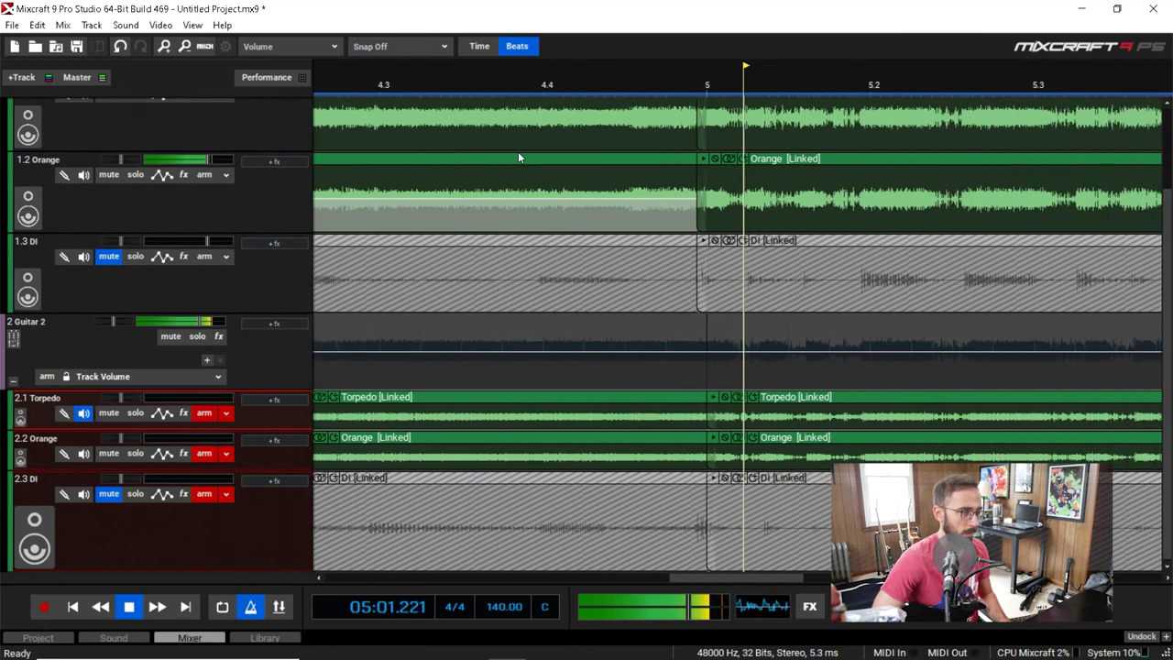
key("space")
Step: Examine how the Guitar 1 and Guitar 2 clips line up around the start of bar 5
left_click(466, 84)
scroll(465, 88, "up", 1)
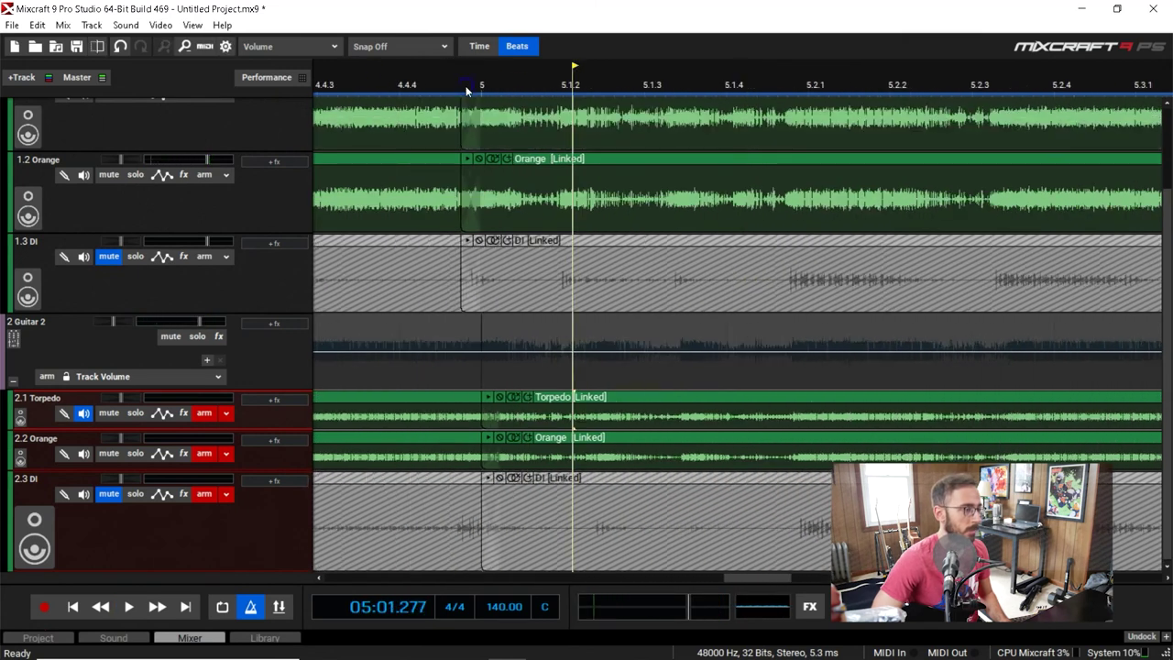
scroll(608, 324, "down", 2)
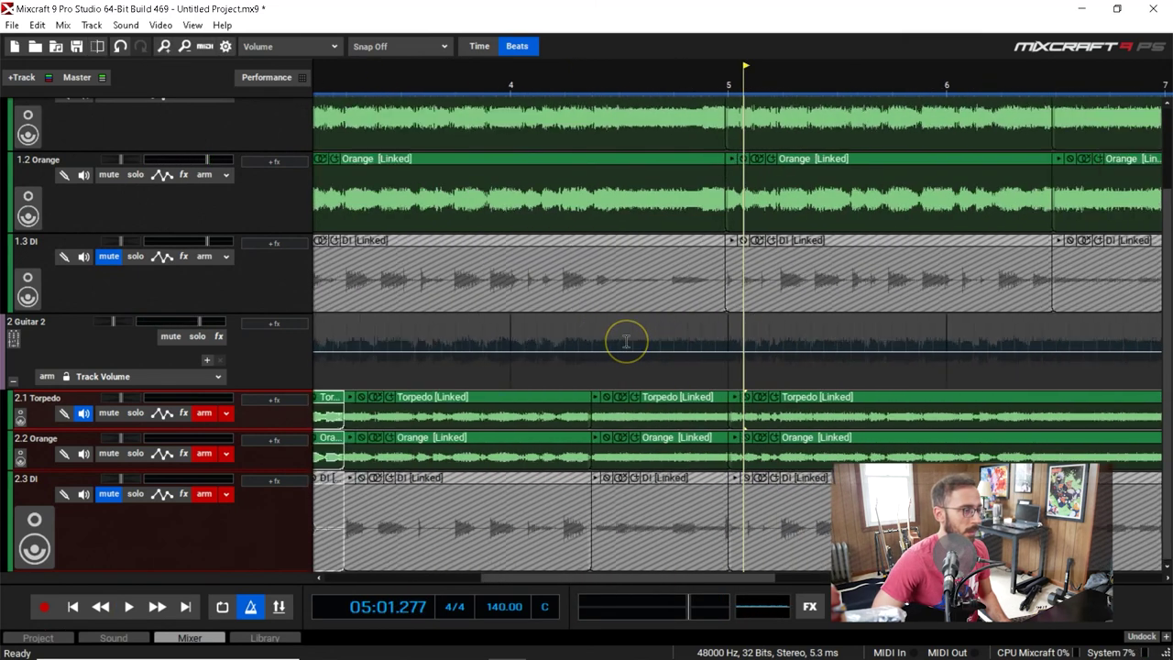
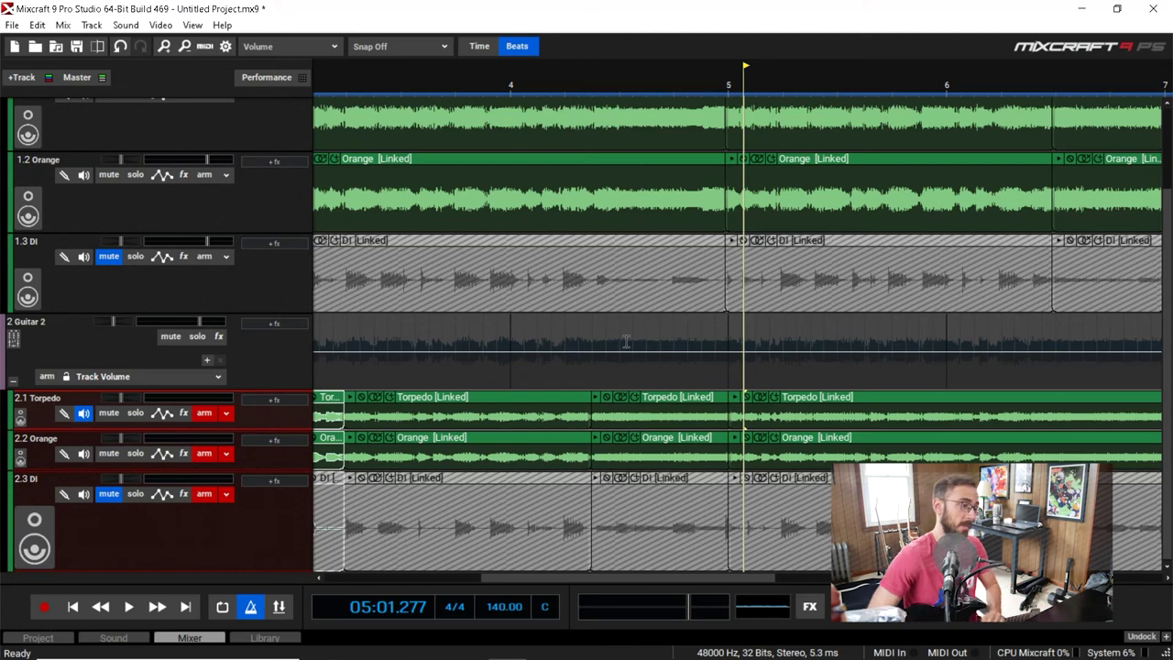
left_click(714, 89)
scroll(715, 97, "down", 1)
scroll(721, 121, "down", 1)
scroll(725, 141, "up", 1)
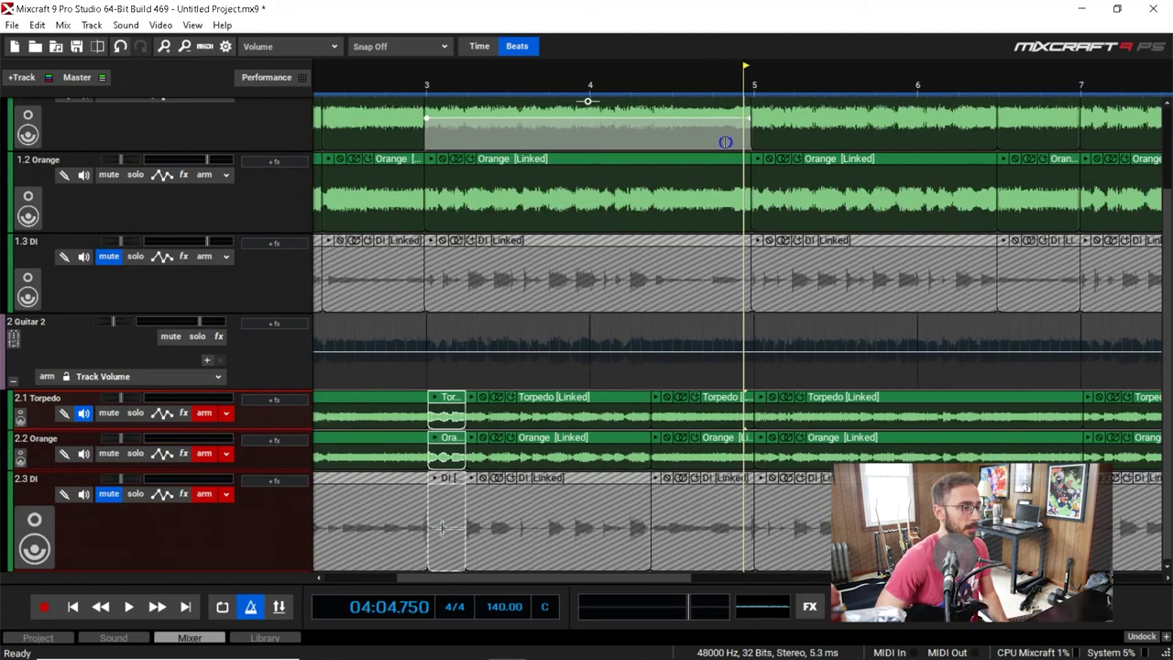
scroll(727, 151, "down", 1)
scroll(727, 155, "up", 1)
scroll(726, 159, "up", 4)
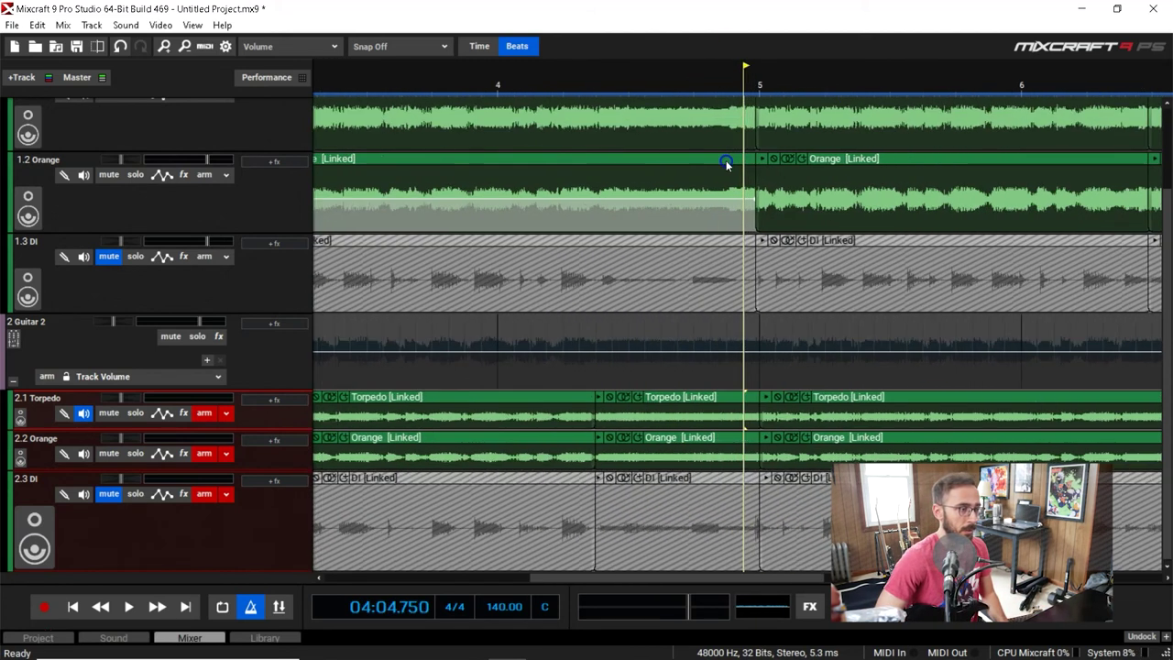
Step: Compare both guitars' attacks near bar 5 beat 2, and inspect the Guitar 2 clip join after bar 4 beat 2
left_click_drag(816, 85, 795, 81)
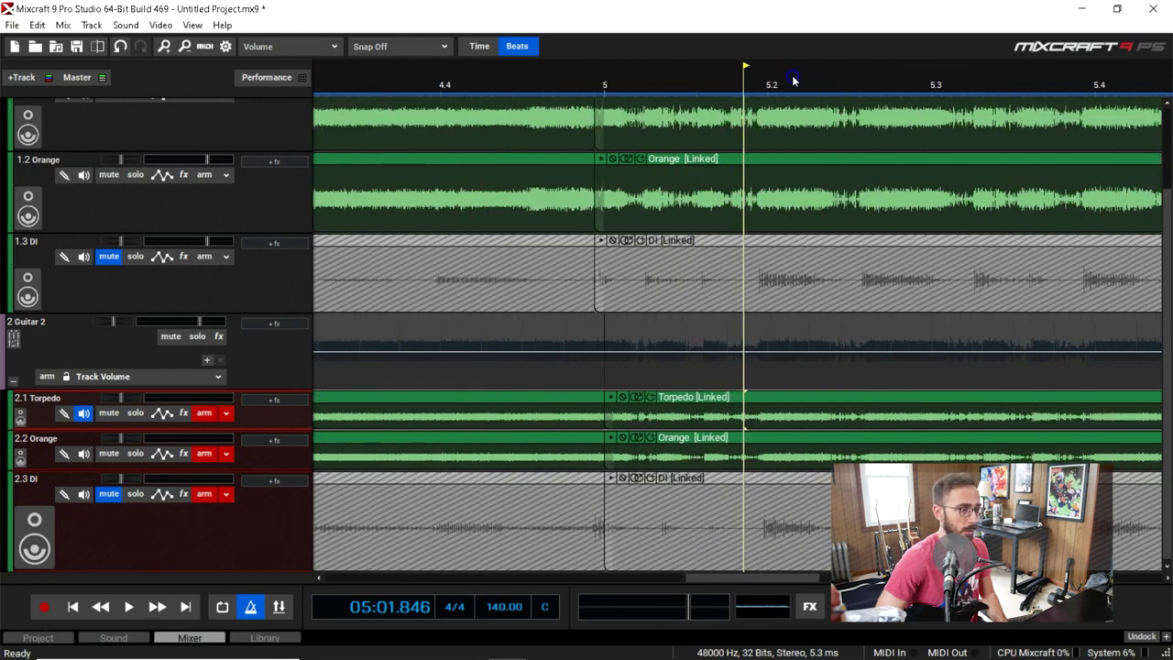
left_click(762, 80)
scroll(766, 112, "up", 1)
scroll(779, 146, "down", 2)
scroll(784, 150, "up", 2)
scroll(931, 94, "down", 3)
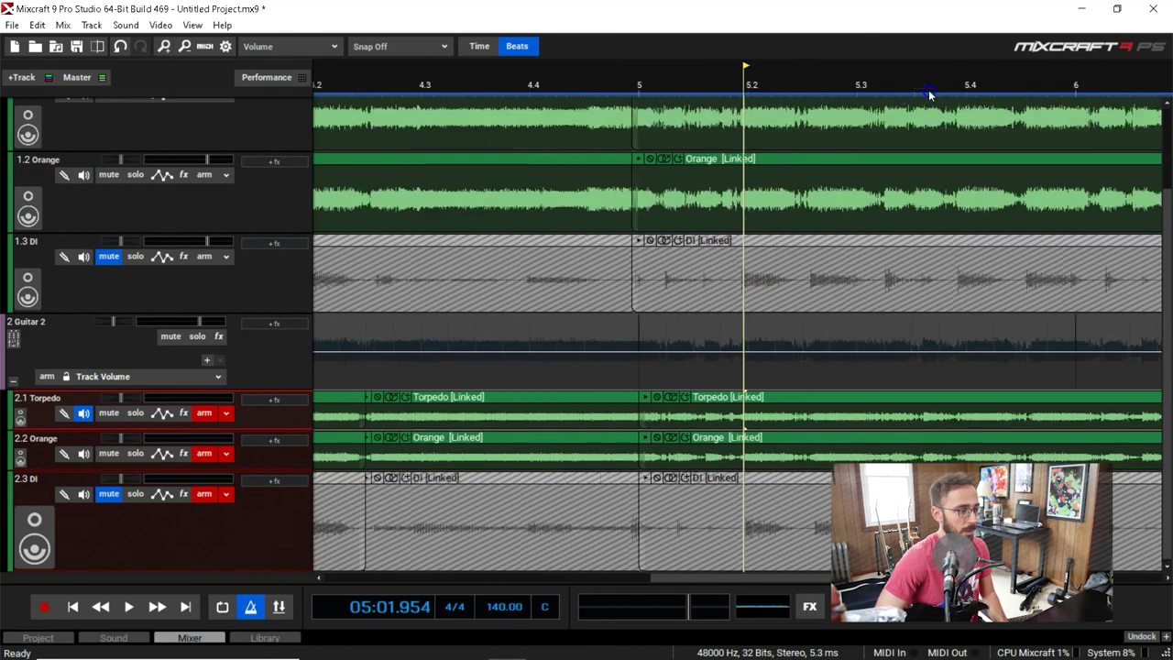
left_click_drag(887, 160, 846, 137)
left_click_drag(516, 86, 515, 105)
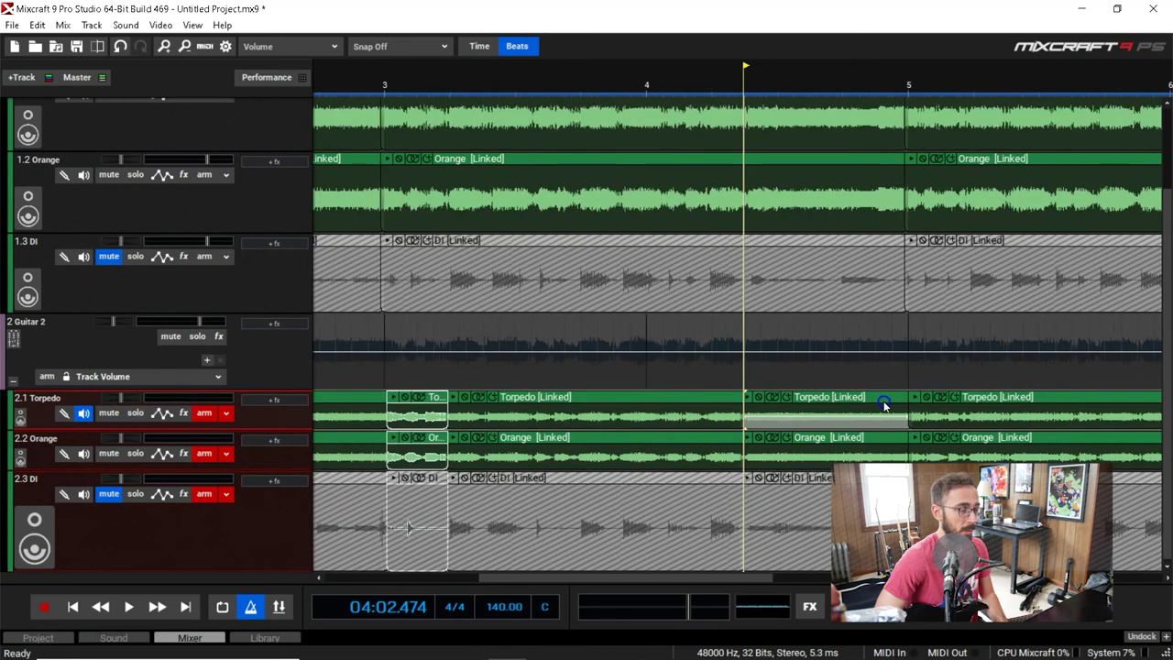
scroll(884, 405, "up", 2)
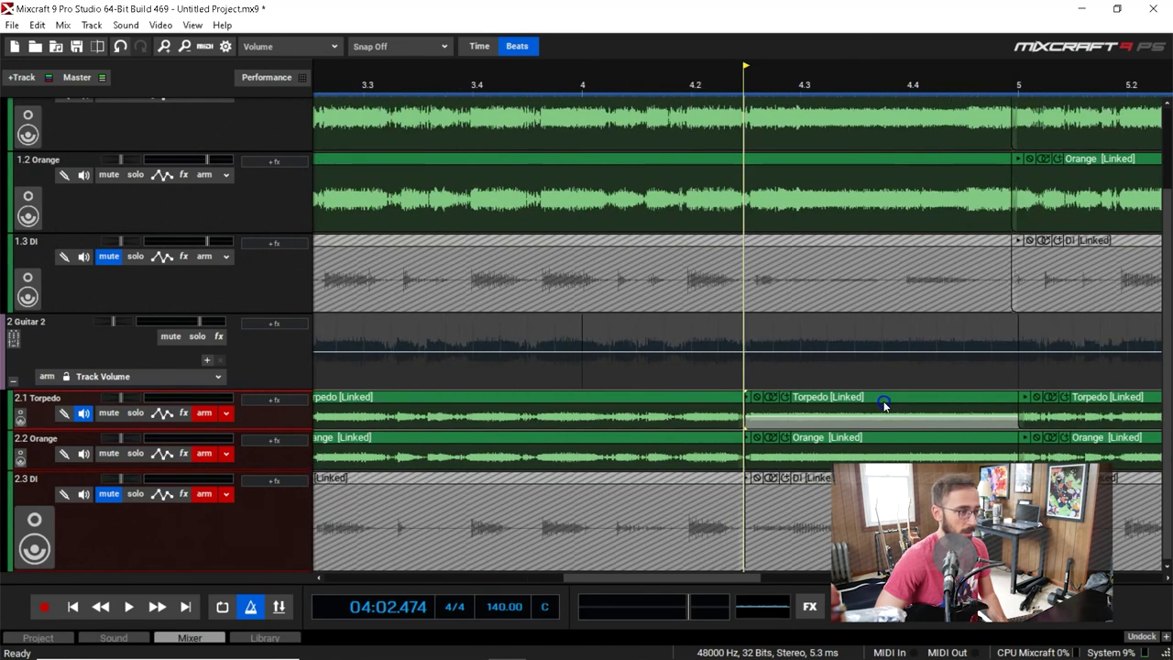
Step: Compare the Guitar 1 and Guitar 2 DI attacks around bar 3 beats 3 and 4
left_click(585, 84)
scroll(745, 266, "down", 2)
left_click(598, 86)
scroll(597, 87, "up", 3)
left_click(539, 80)
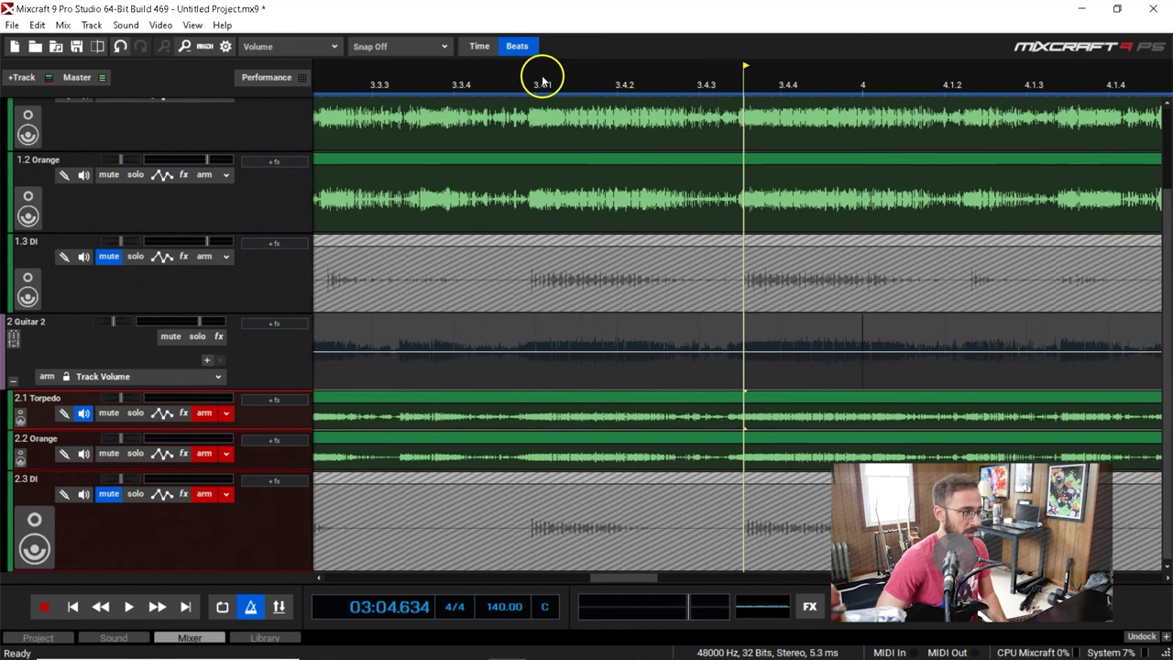
scroll(537, 90, "down", 2)
left_click(671, 66)
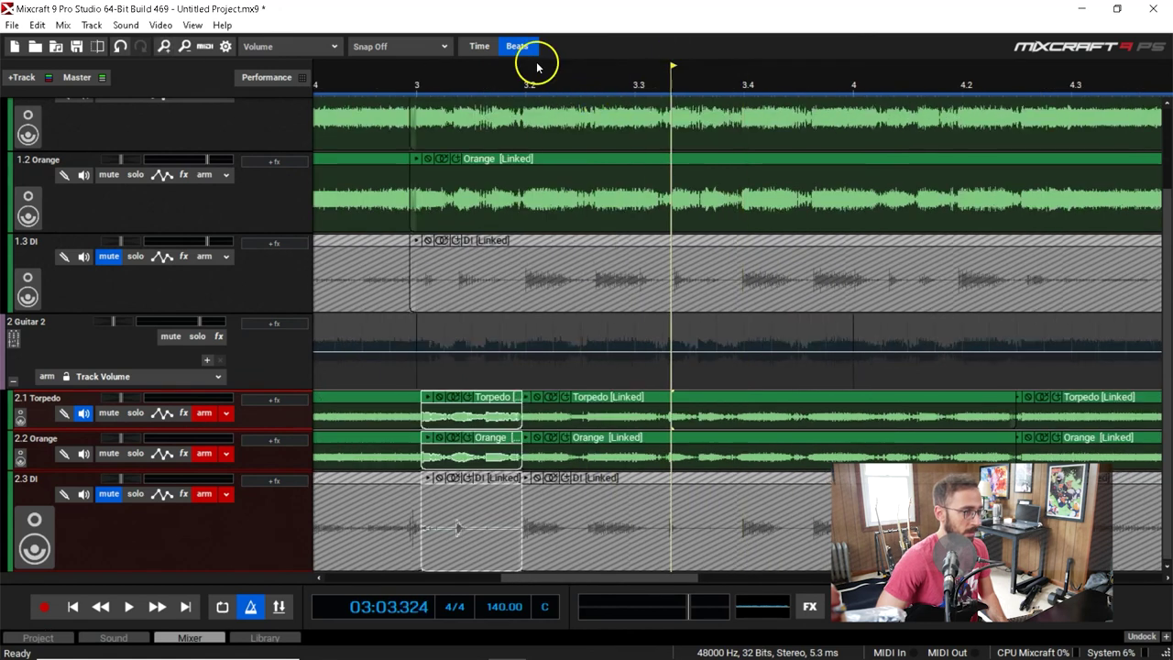
scroll(671, 69, "up", 2)
scroll(671, 81, "down", 1)
scroll(671, 81, "up", 1)
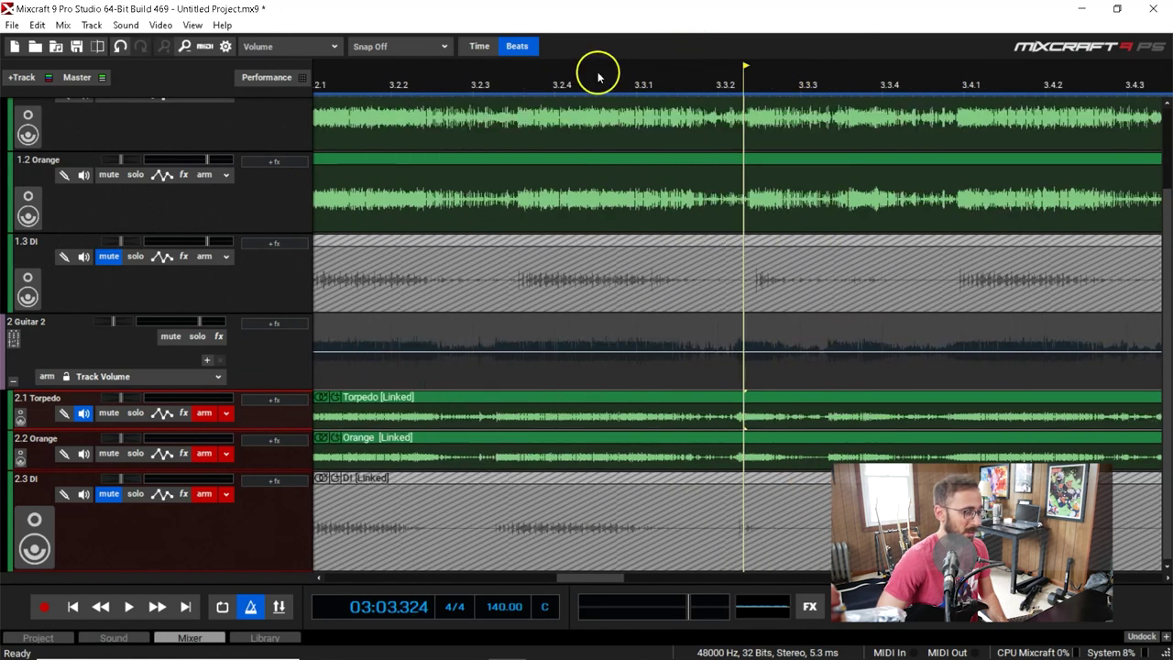
scroll(554, 231, "down", 1)
Step: Check the Guitar 2 clip join at bar 3 beat 2 against Guitar 1's attack there
left_click(632, 120)
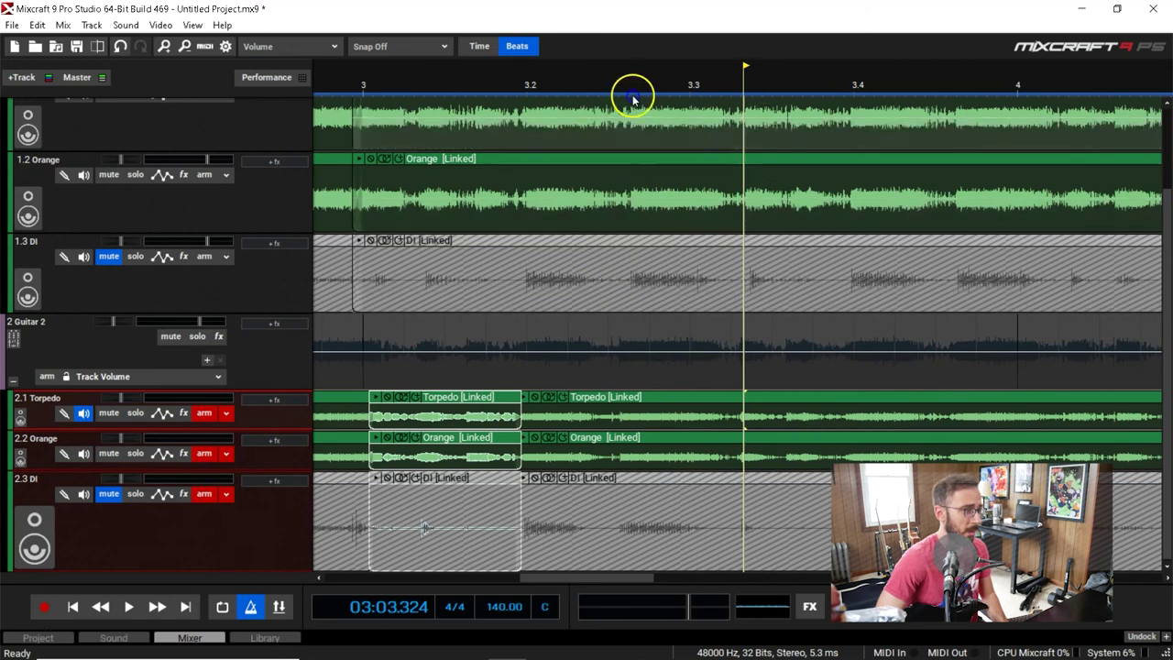
left_click(632, 97)
scroll(633, 97, "up", 2)
left_click(522, 87)
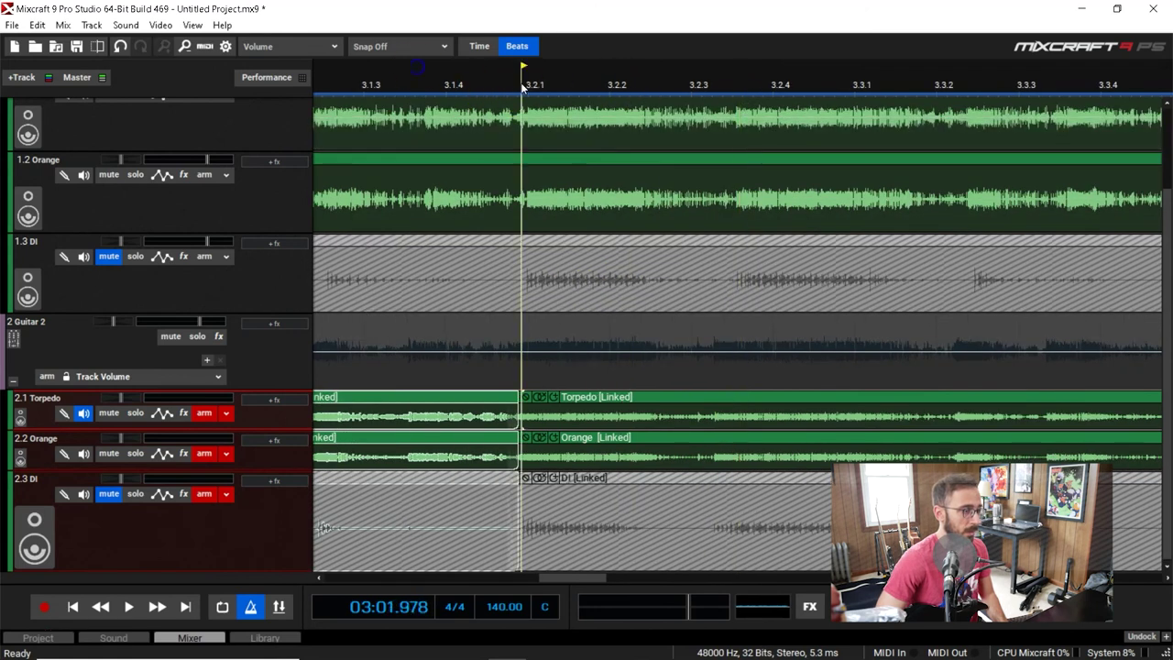
left_click(544, 248)
scroll(569, 293, "down", 2)
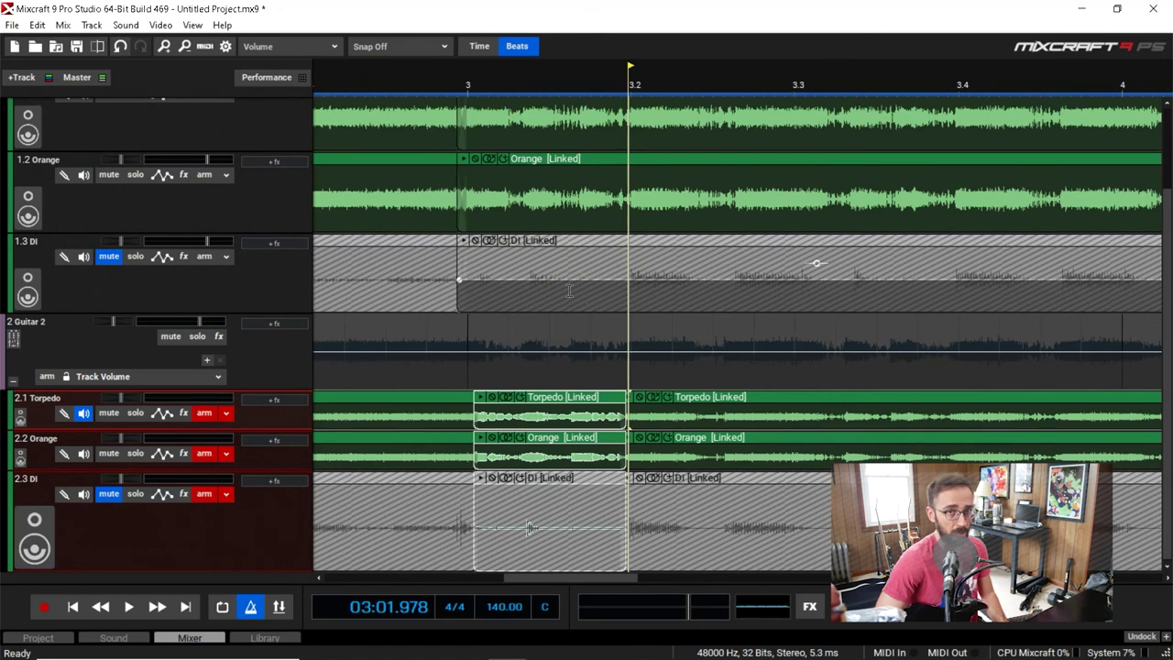
Step: Play both guitars through bar 4 and past bar 5 beat 2 to listen to the timing
scroll(571, 291, "down", 1)
left_click(890, 84)
scroll(889, 91, "up", 3)
scroll(885, 96, "down", 5)
left_click(460, 84)
key("space")
scroll(581, 406, "up", 3)
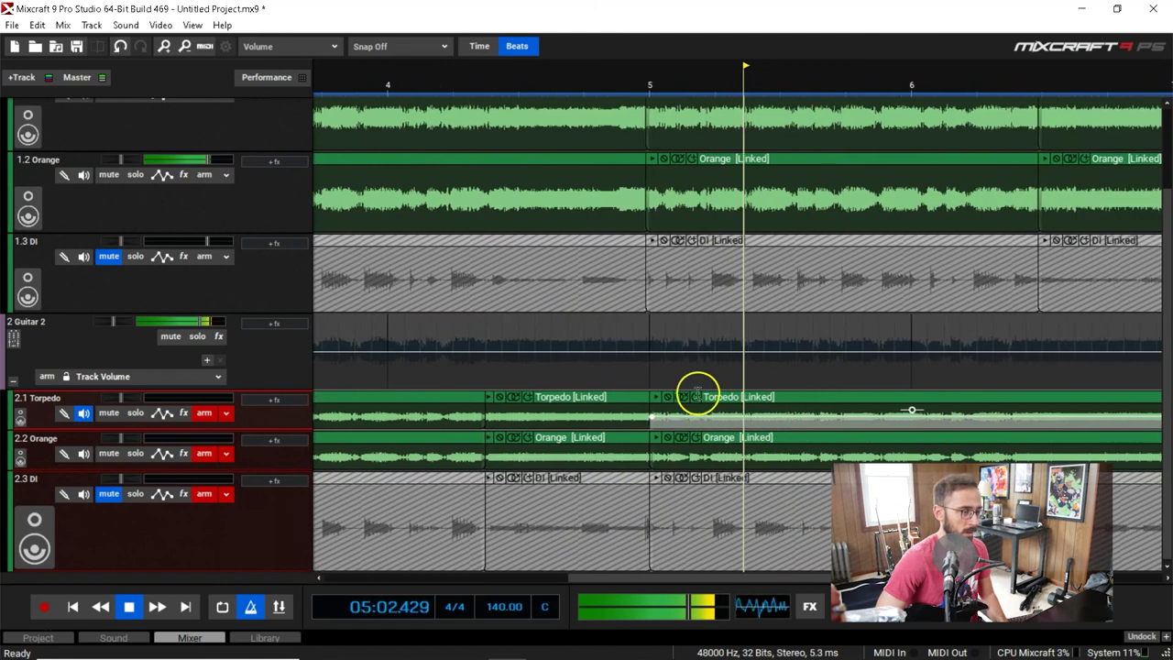
key("space")
Step: Compare both guitars' DI attacks within the first beat of bar 5
left_click(652, 91)
scroll(652, 89, "up", 3)
left_click(677, 83)
left_click(701, 80)
left_click(664, 77)
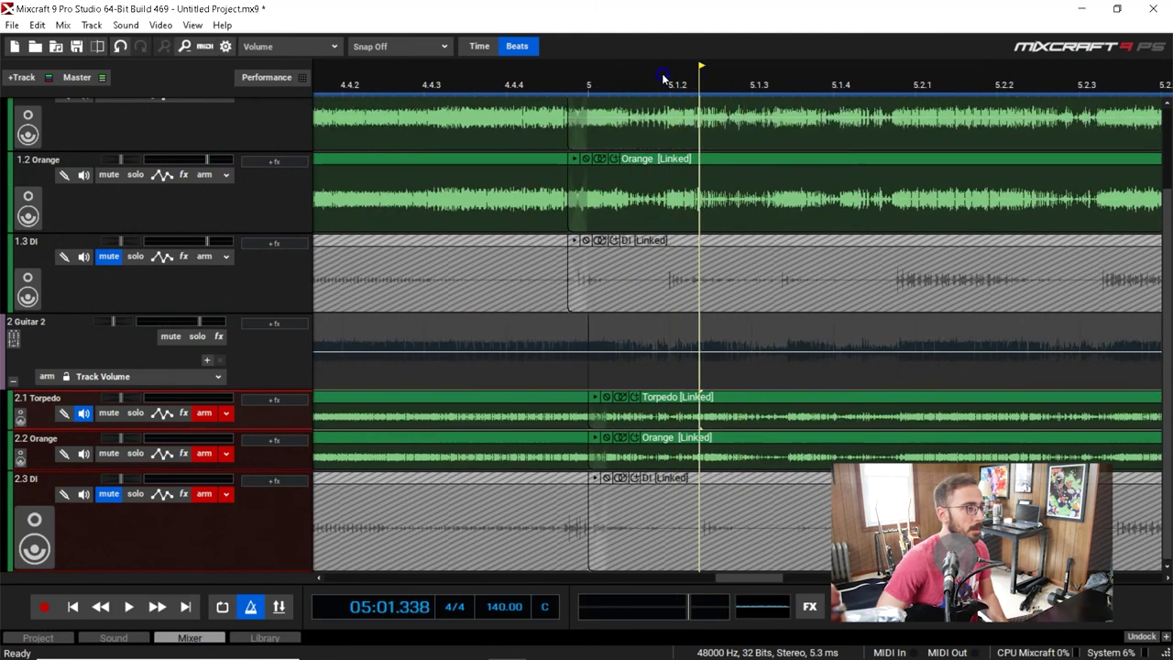
left_click(702, 85)
left_click(670, 83)
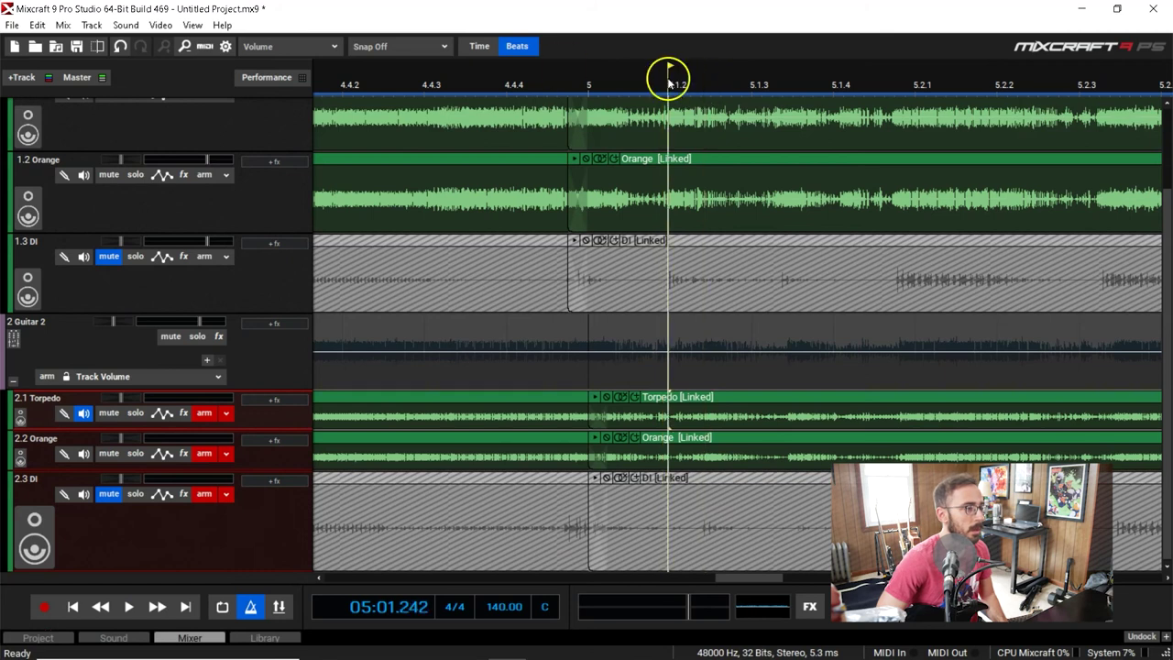
Step: Play the opening beat of bar 5 repeatedly in short bursts to hear how tightly the guitars match
left_click(655, 131)
key("space")
left_click(634, 97)
key("space")
key("space")
left_click(515, 81)
key("space")
key("space")
left_click(473, 77)
key("space")
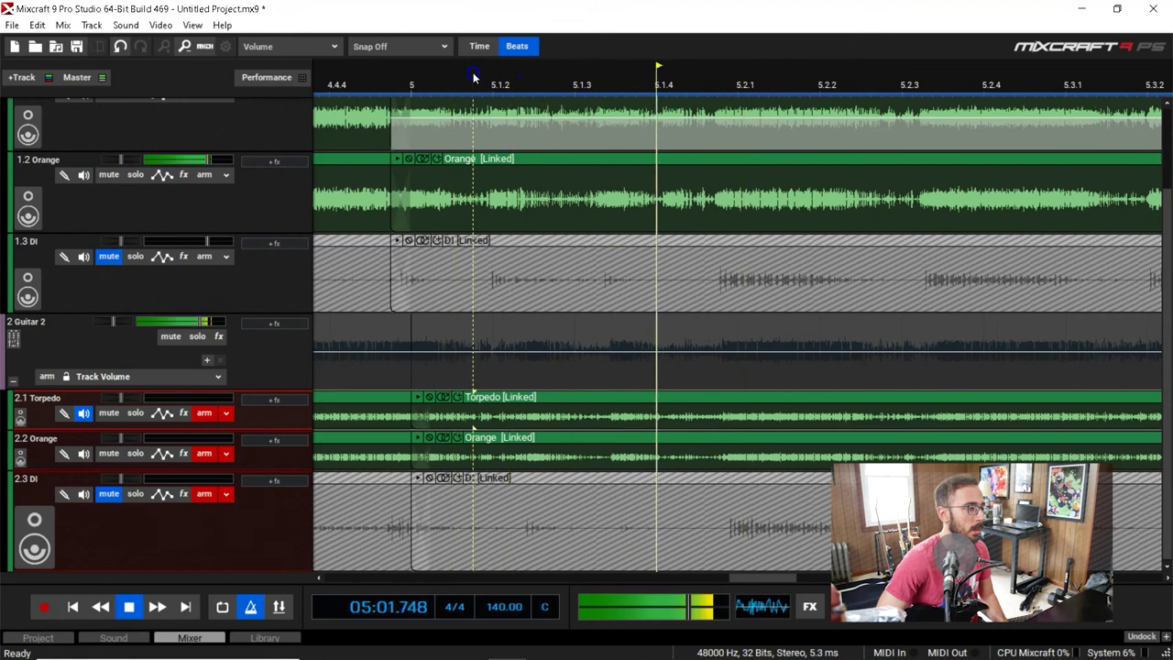
key("space")
Step: Select Guitar 2's linked clips starting at bar 5 and play in short bursts from beat 2 past beat 4
left_click(715, 82)
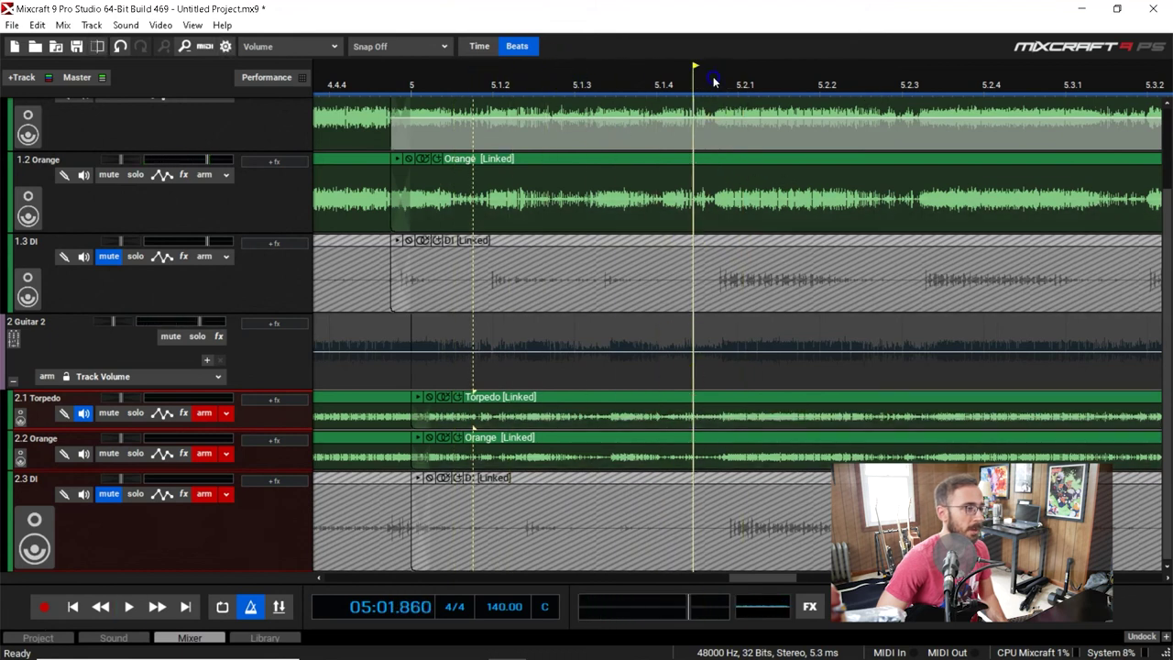
left_click(702, 481)
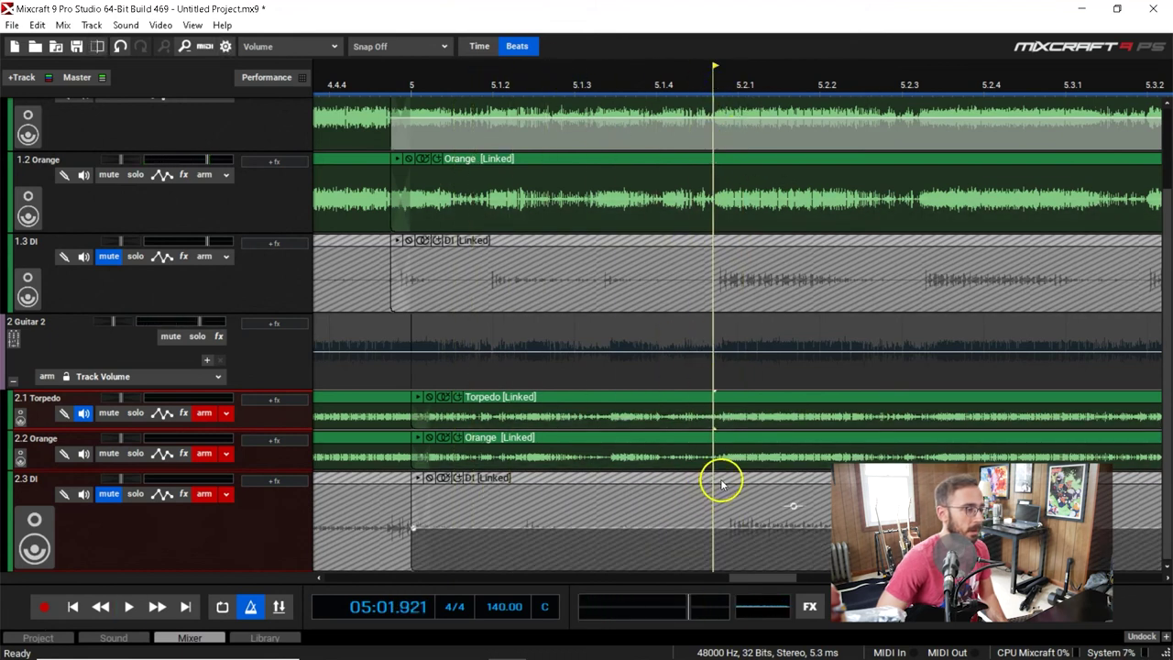
left_click(724, 486)
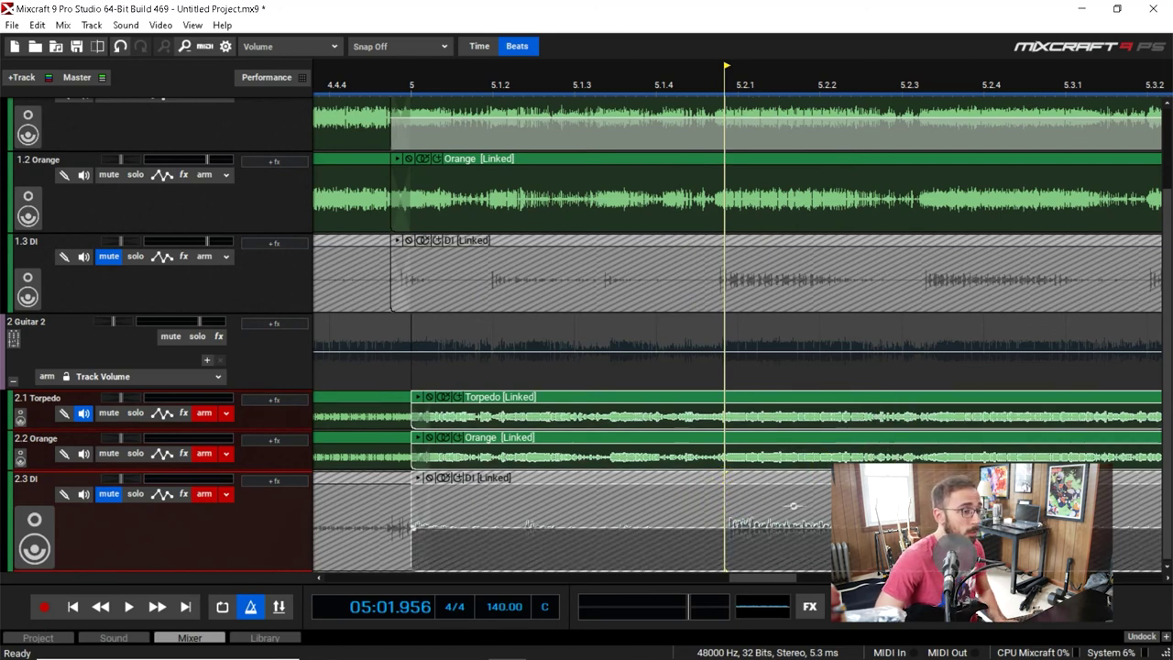
scroll(1000, 455, "down", 1)
key("space")
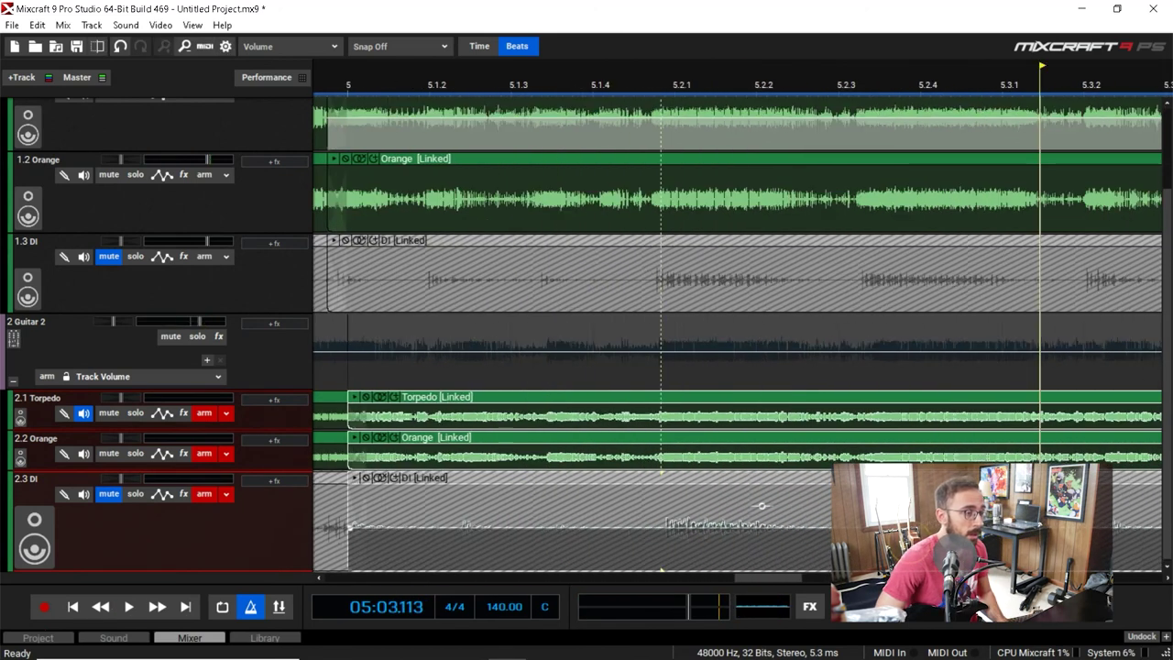
key("space")
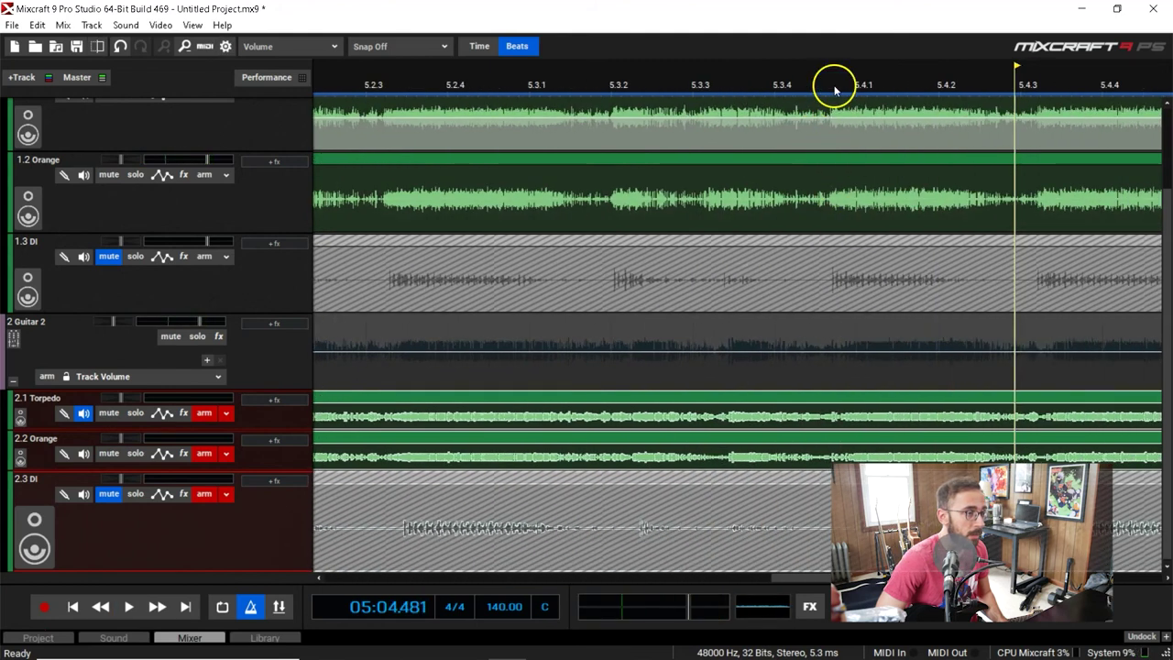
Step: Play both guitars in short bursts from bar 5 beat 4 into the start of bar 7
key("space")
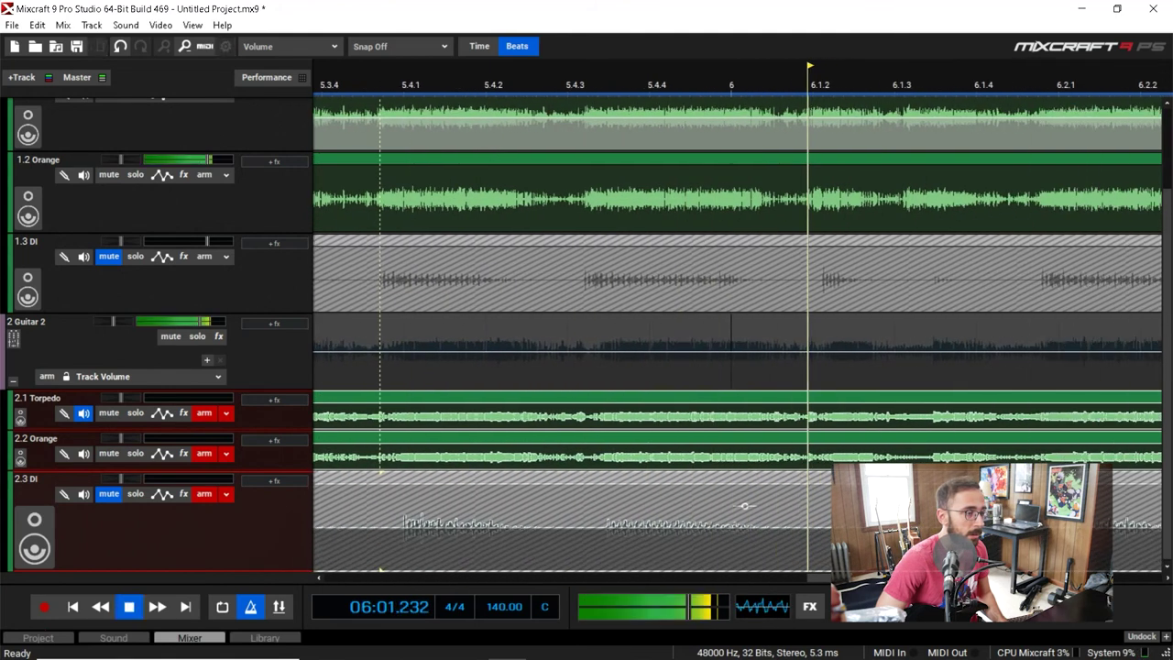
key("space")
key("space")
key("space")
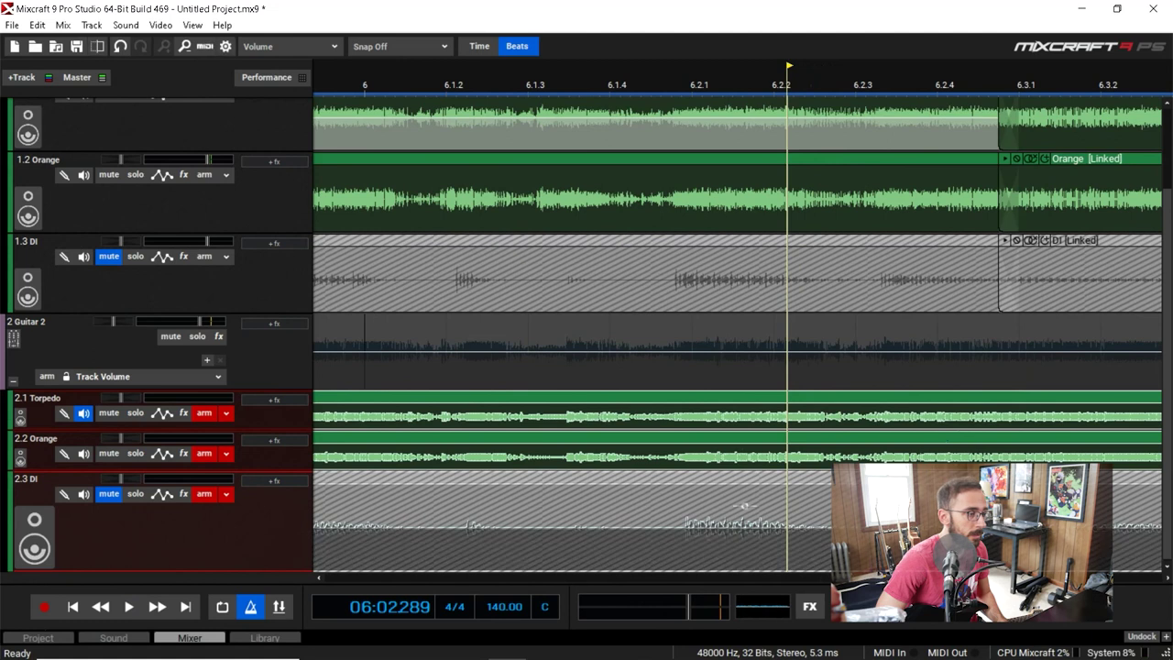
key("space")
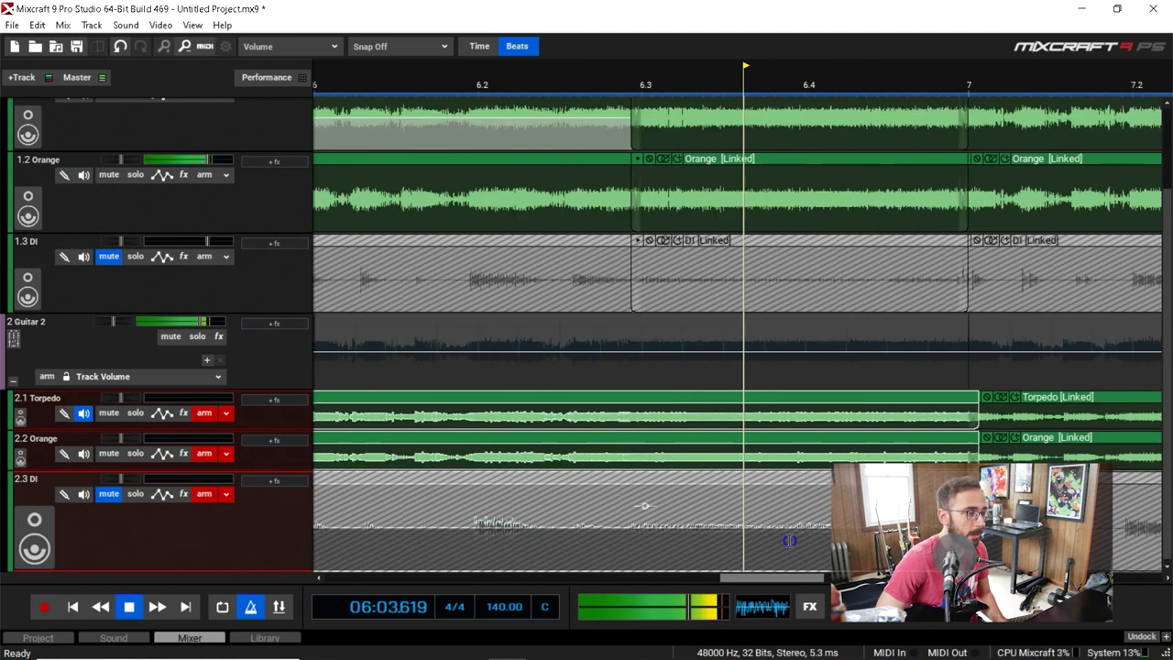
scroll(790, 540, "down", 3)
key("space")
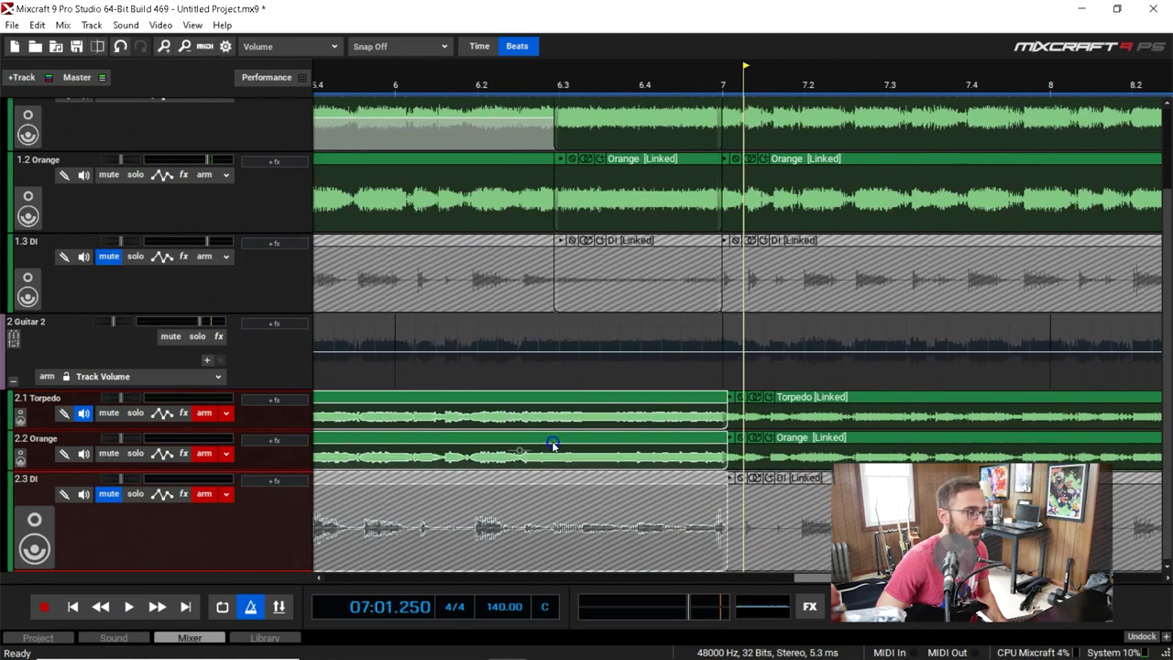
Step: Compare both guitars' attacks at bar 6 beat 2 and at bar 5 beat 4
left_click(463, 90)
scroll(463, 90, "up", 2)
scroll(463, 89, "up", 1)
left_click(687, 91)
left_click(703, 87)
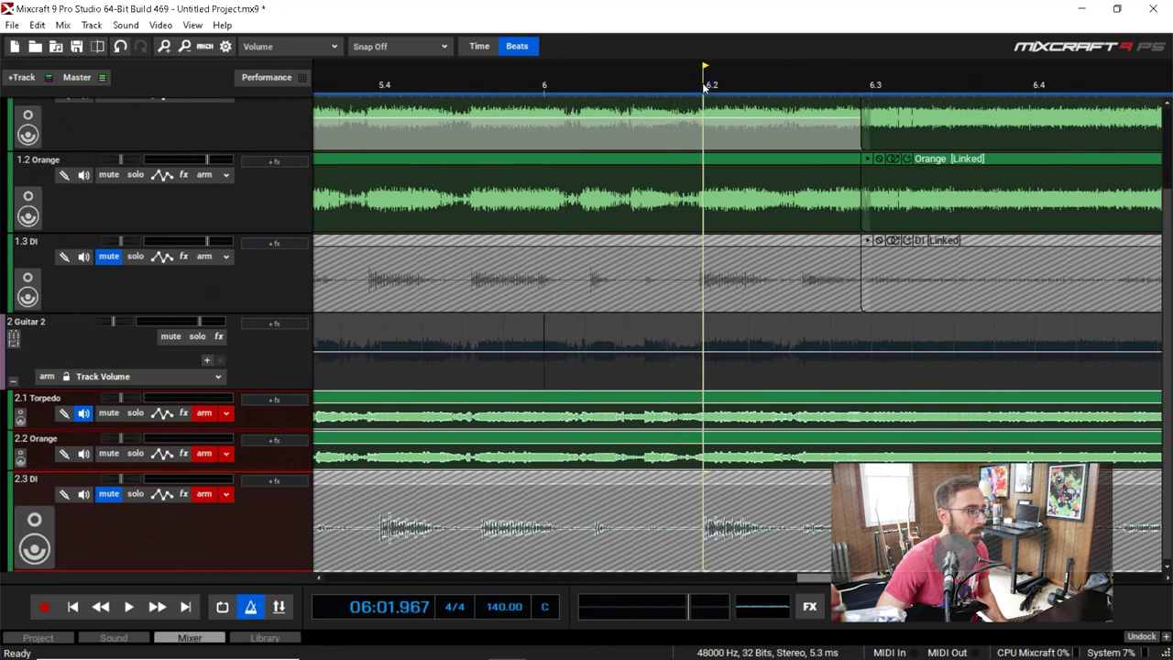
left_click(424, 110)
left_click(379, 89)
scroll(412, 249, "up", 1)
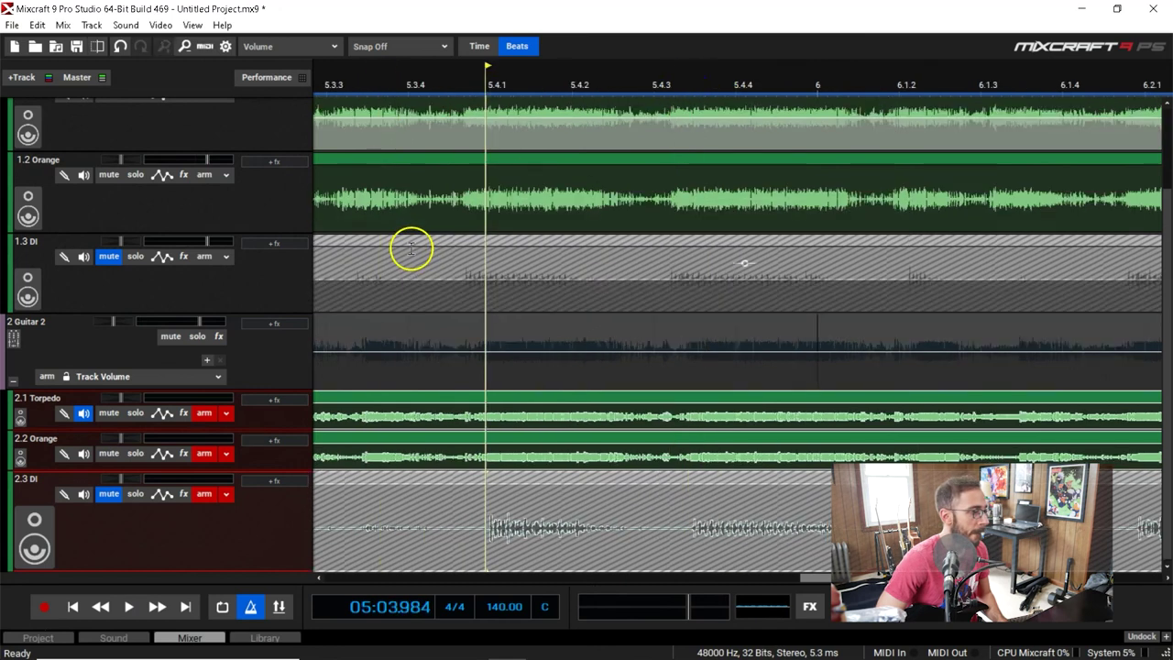
Step: Compare both guitars' attacks further back in bar 5, around beats 2 and 3
scroll(412, 248, "down", 1)
left_click(380, 83)
scroll(431, 87, "up", 1)
left_click(446, 84)
left_click(468, 92)
scroll(460, 114, "down", 2)
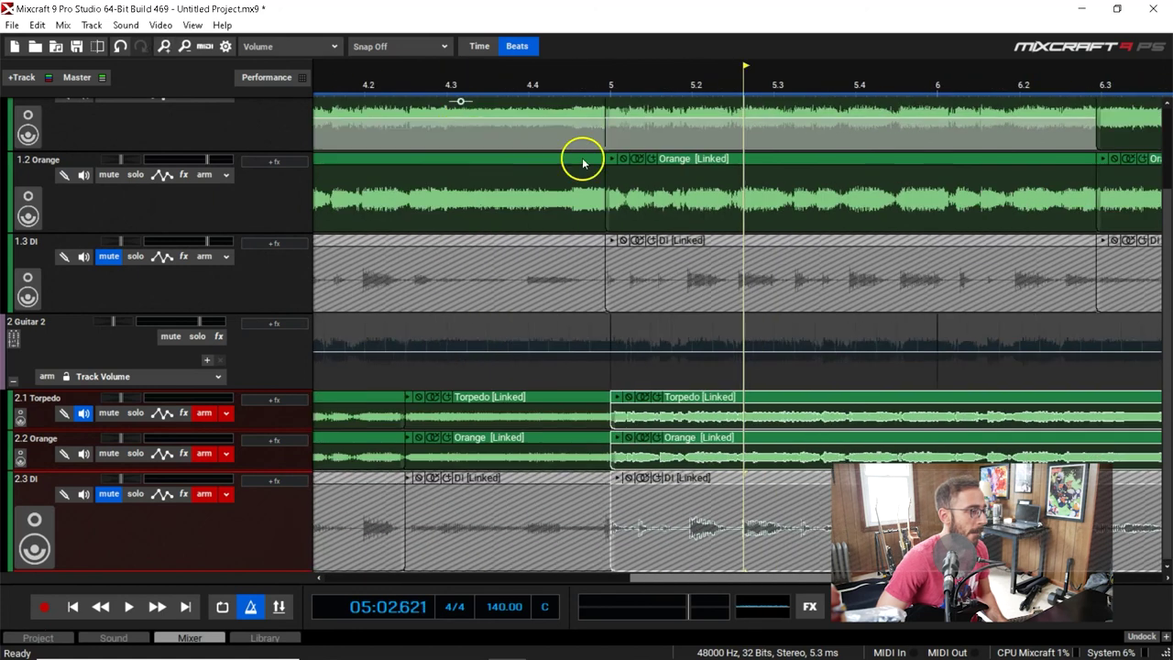
Step: Set snapping to 1/8 triplets and check bar 5's attacks against the grid on beats 1 and 2
scroll(523, 147, "up", 2)
left_click(431, 46)
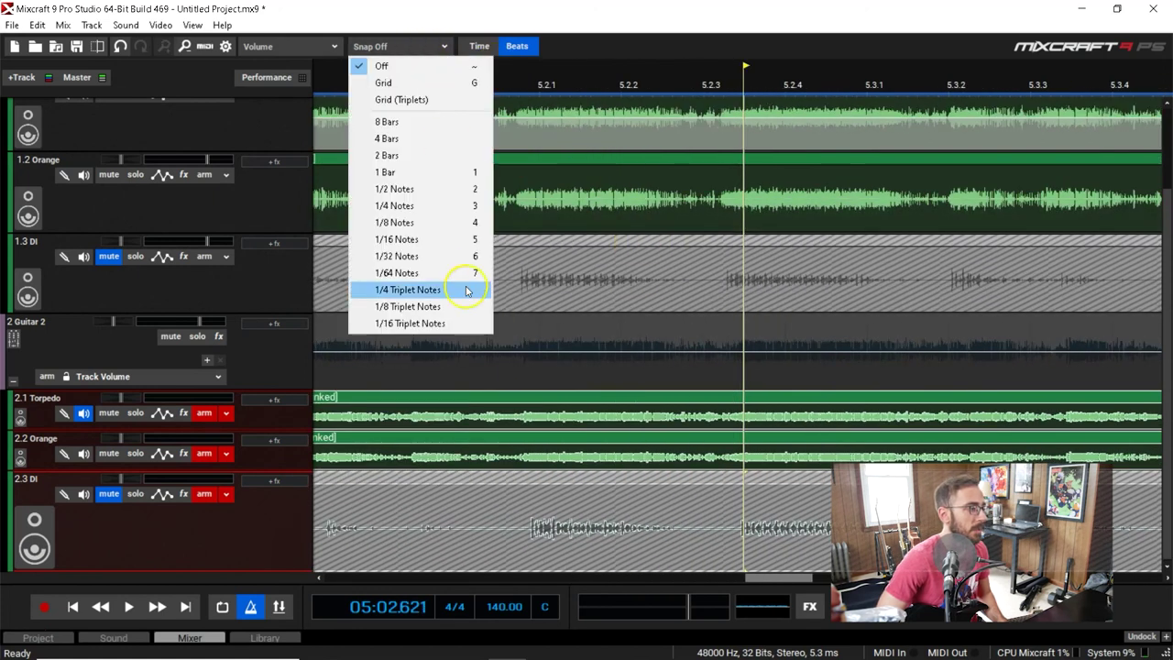
key("Escape")
left_click(442, 303)
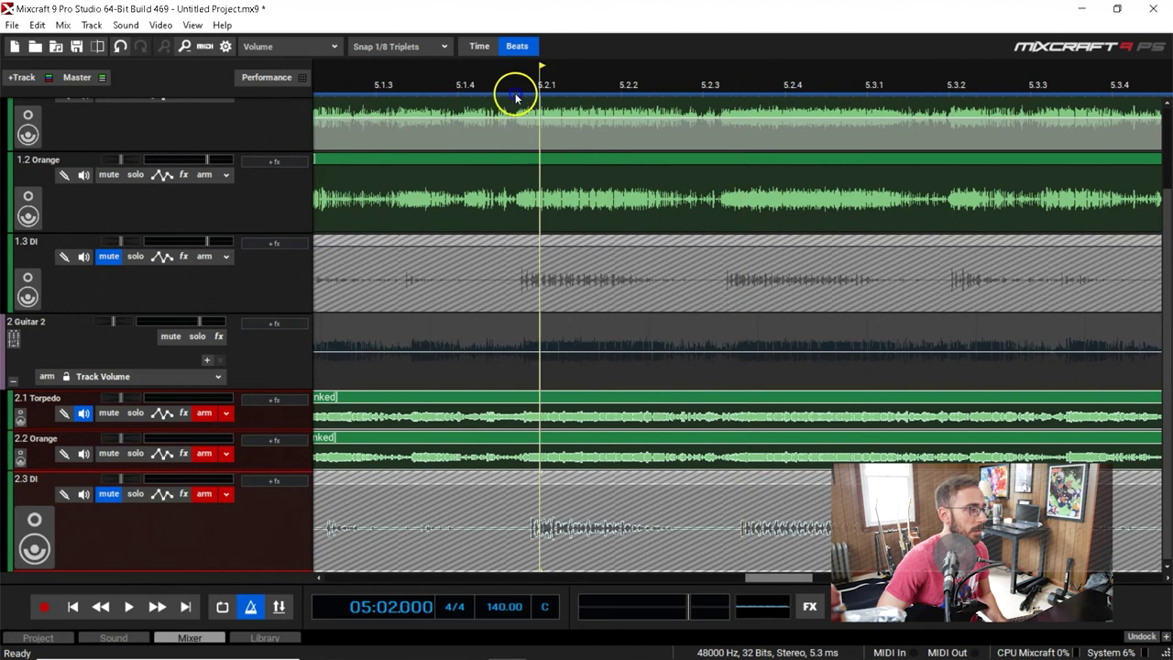
scroll(516, 98, "left", 3)
left_click(526, 83)
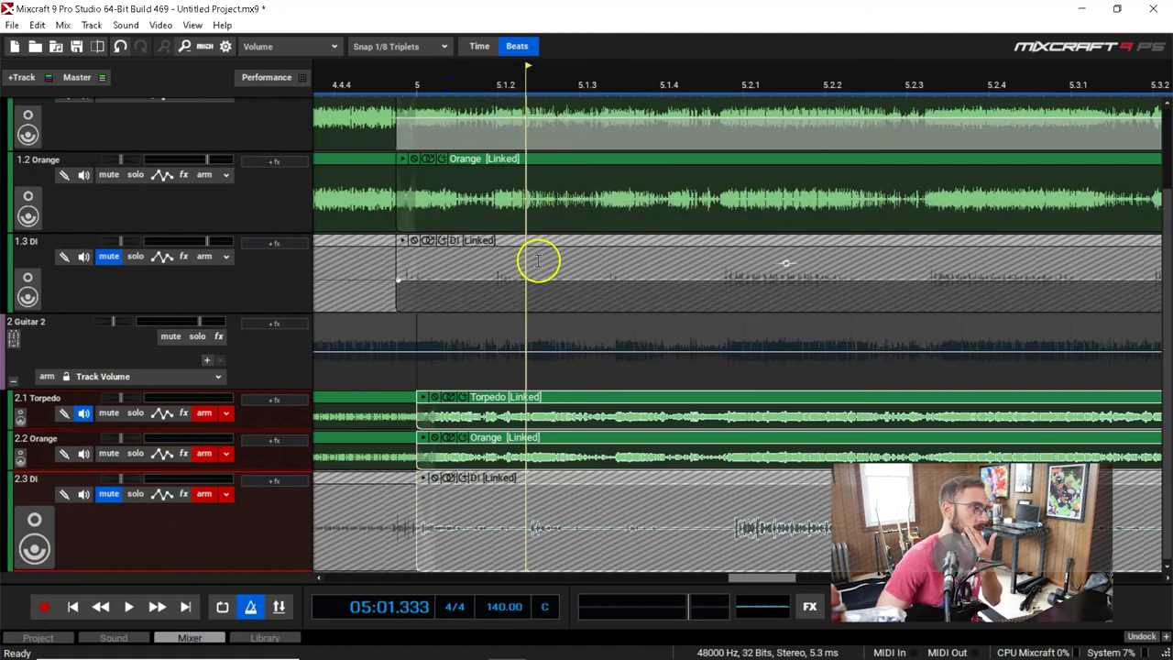
left_click(720, 91)
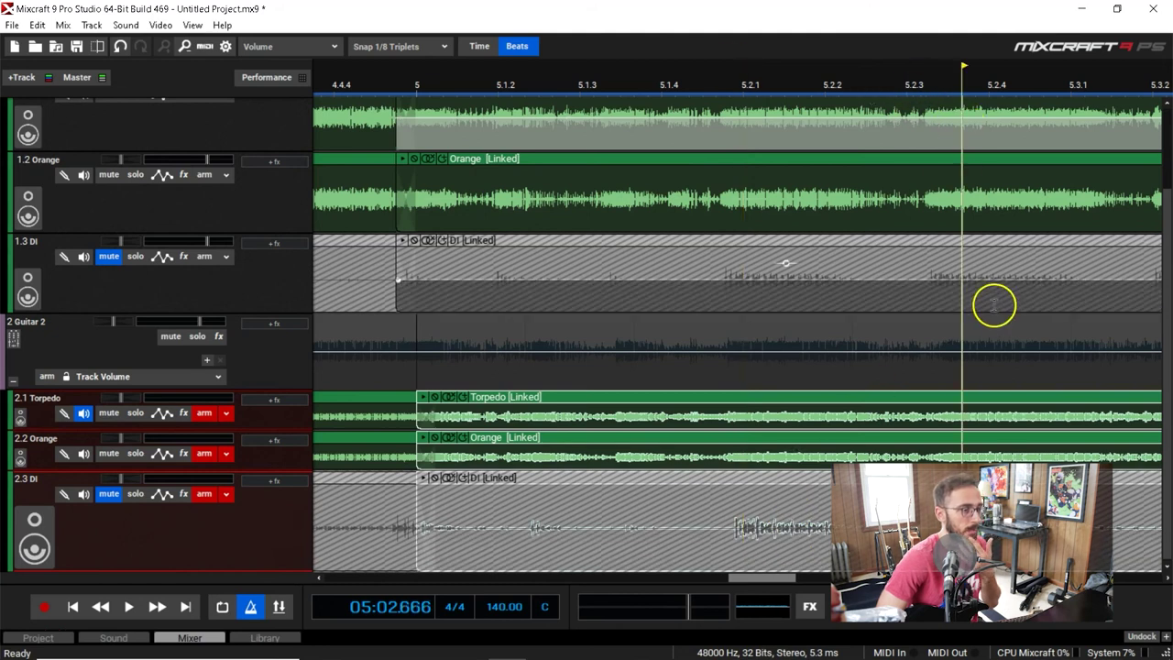
scroll(1022, 312, "down", 1)
Step: Select Guitar 1's linked clips starting at bar 5 and compare their beat 3 and 4 attacks with the triplet grid
left_click(945, 99)
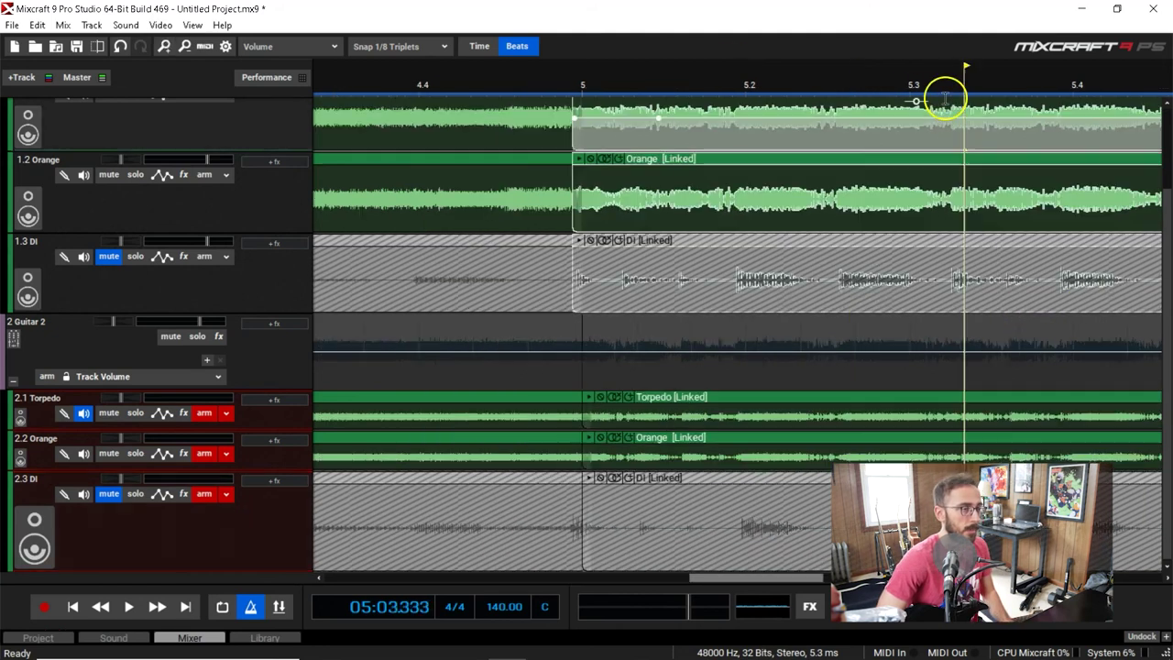
scroll(943, 101, "up", 1)
scroll(890, 91, "down", 2)
left_click(859, 96)
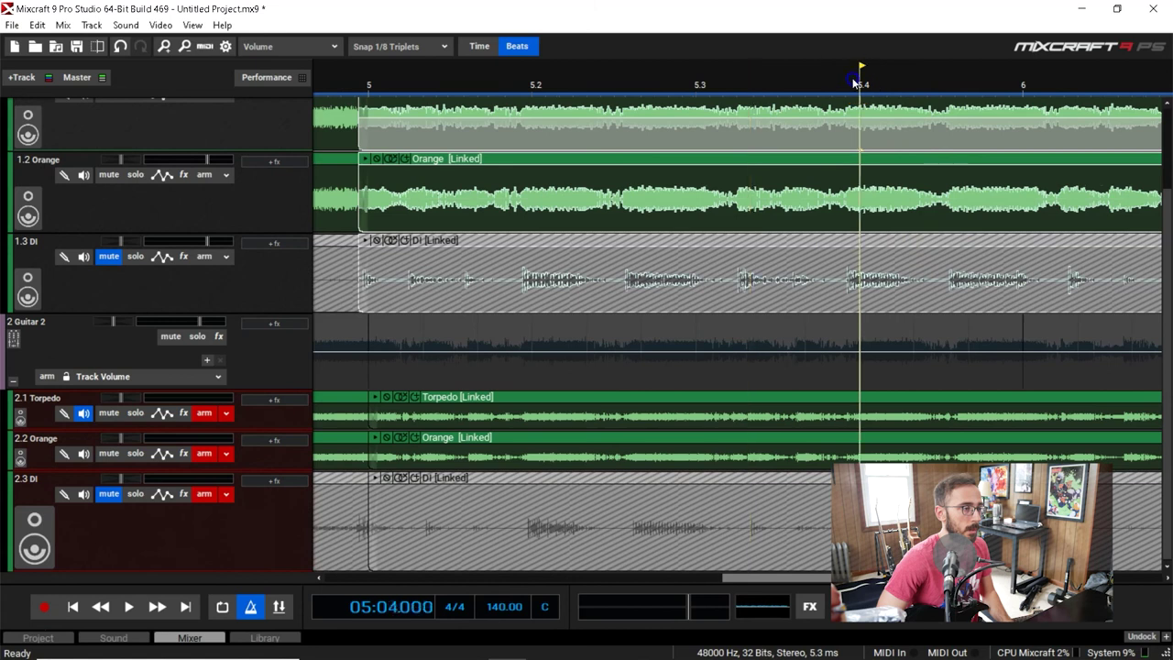
scroll(875, 116, "up", 2)
left_click(939, 96)
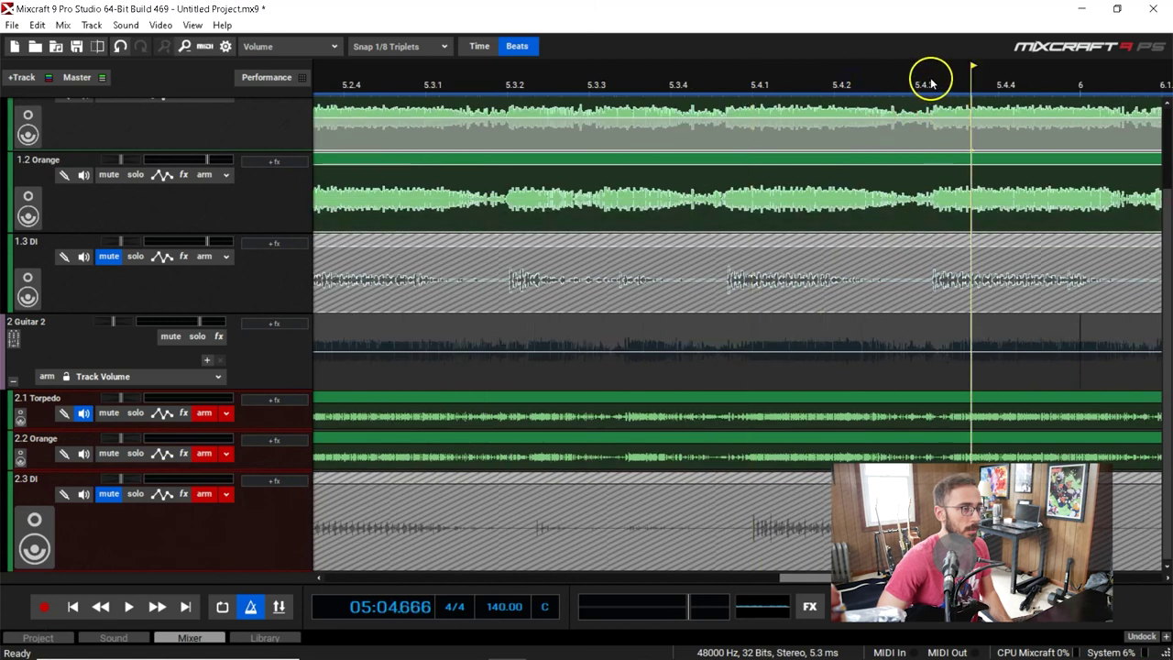
Step: Play both guitars from bar 6 beat 2 to beat 3 to listen to their timing
double_click(930, 83)
left_click(694, 480)
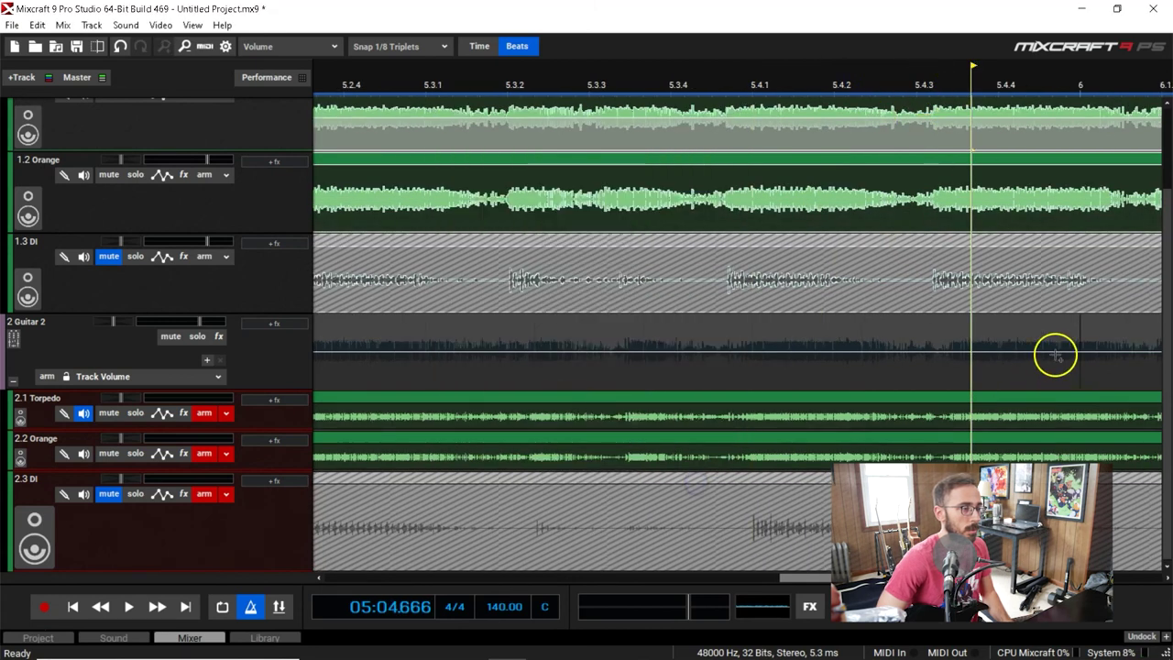
key("space")
key("space")
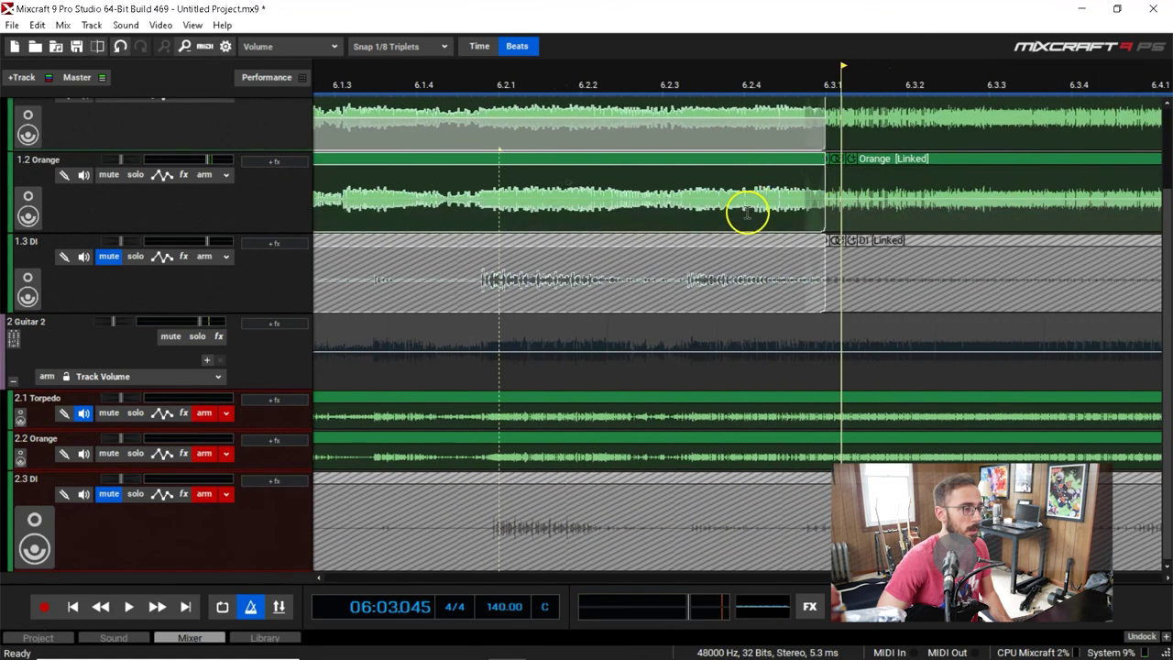
Step: Turn snapping off and shift Guitar 1's linked clips spanning bar 5 to bar 6 beat 3 slightly later
left_click(680, 110)
left_click(653, 85)
left_click(688, 88)
scroll(254, 230, "up", 2)
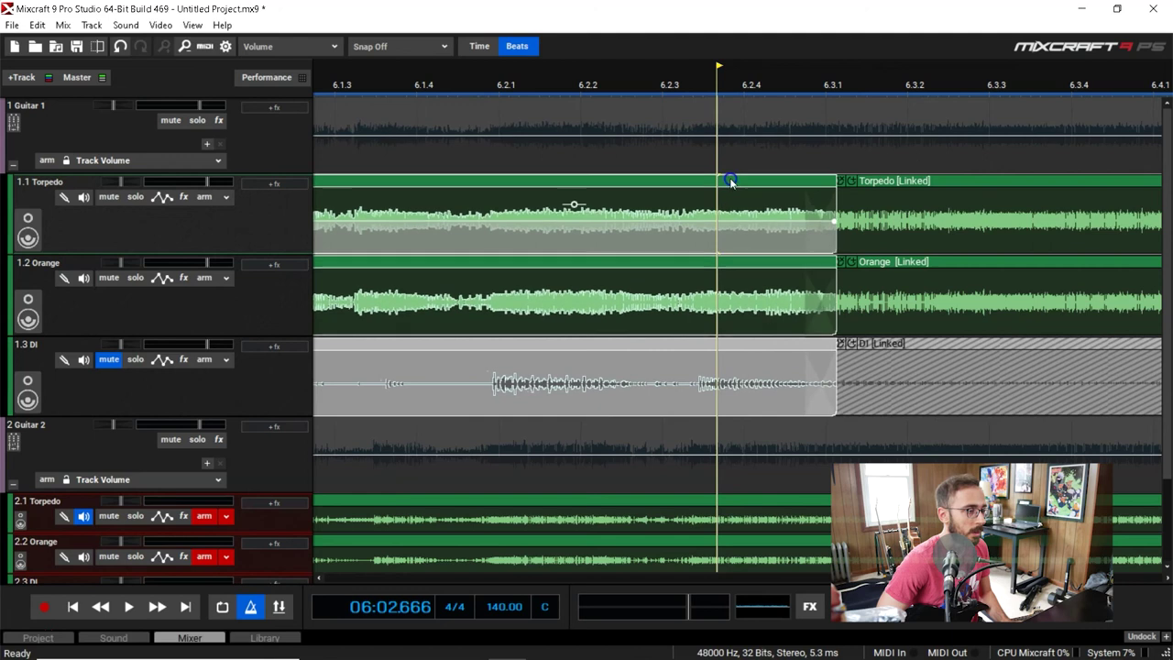
Step: Play both guitars from bar 5 to bar 6 beat 3 to listen to the shifted Guitar 1 clips
scroll(244, 369, "down", 2)
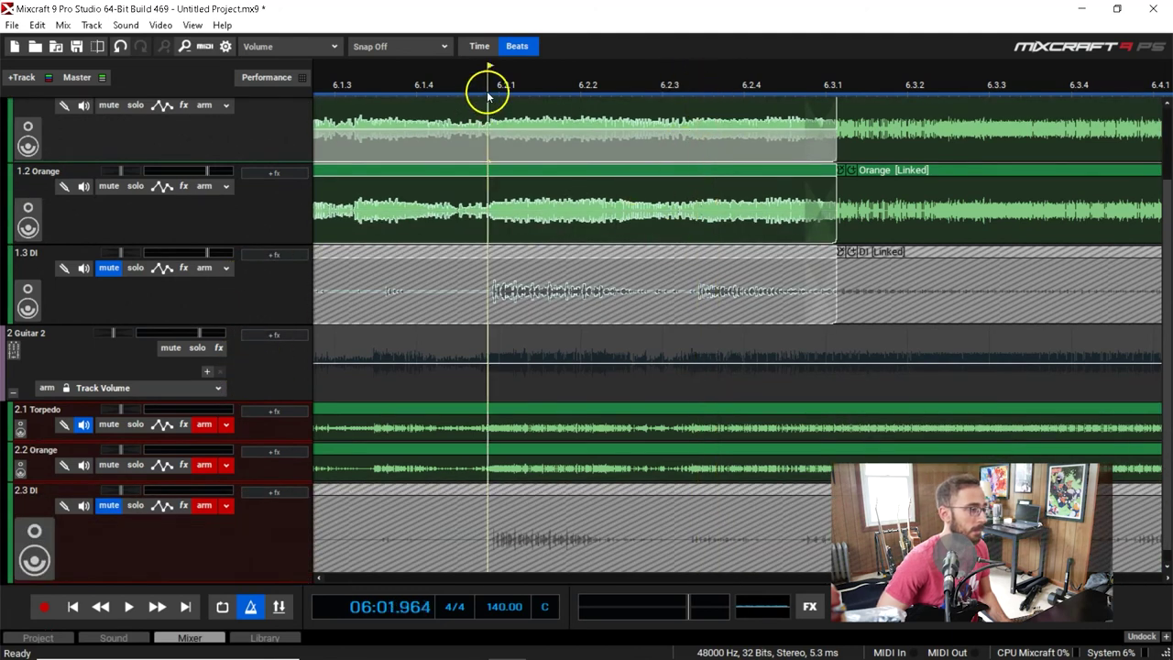
scroll(562, 170, "down", 2)
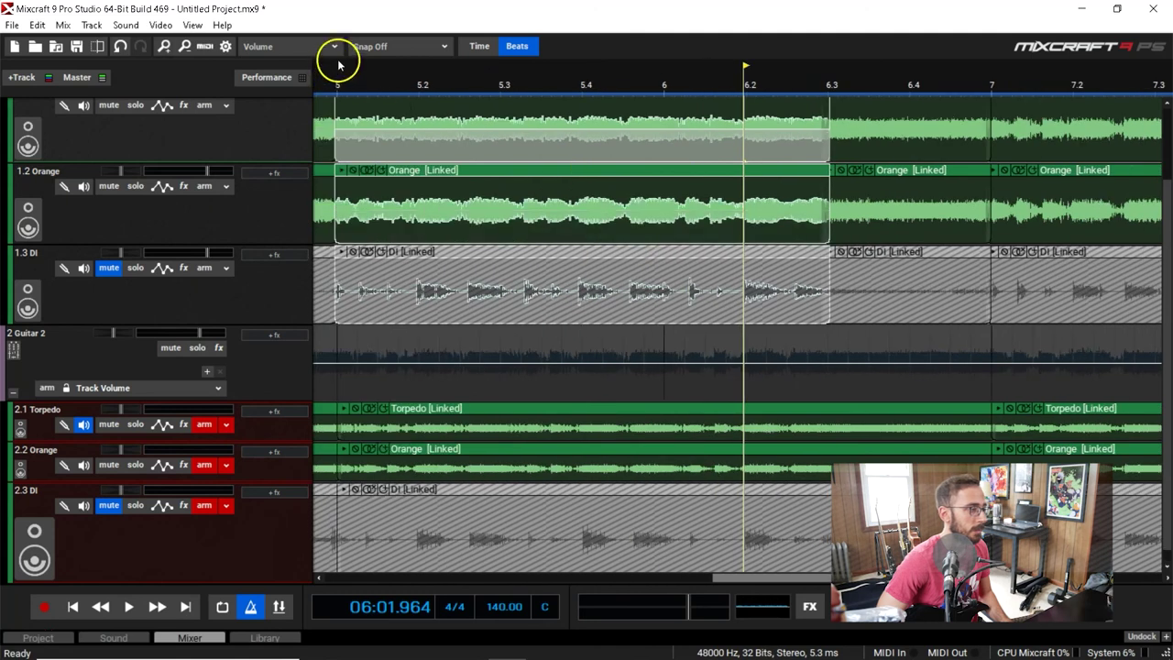
key("space")
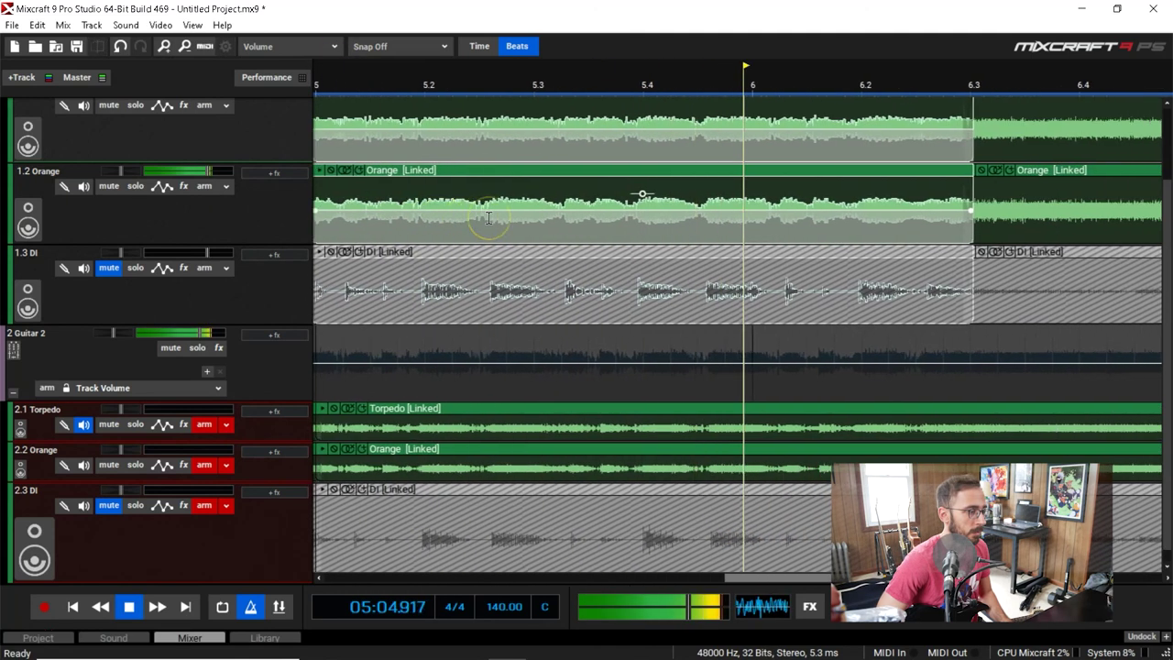
key("space")
scroll(948, 205, "down", 1)
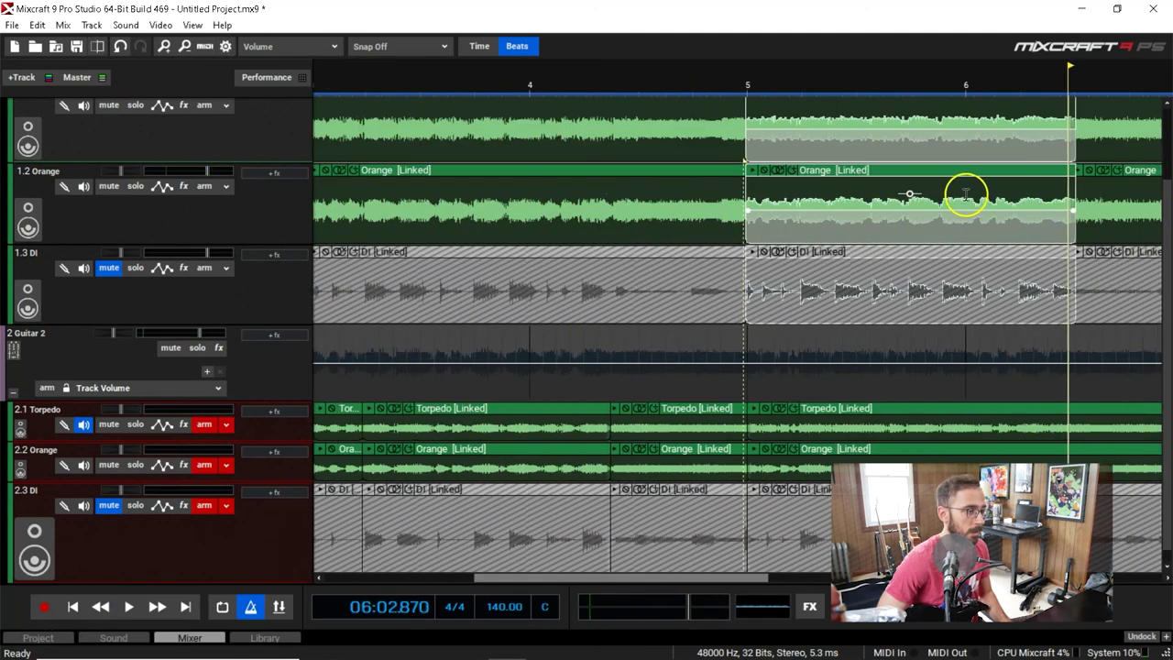
Step: Check the attacks on beats 1 and 2 of bar 5 against the grid and listen to that passage
left_click(828, 77)
scroll(828, 90, "up", 3)
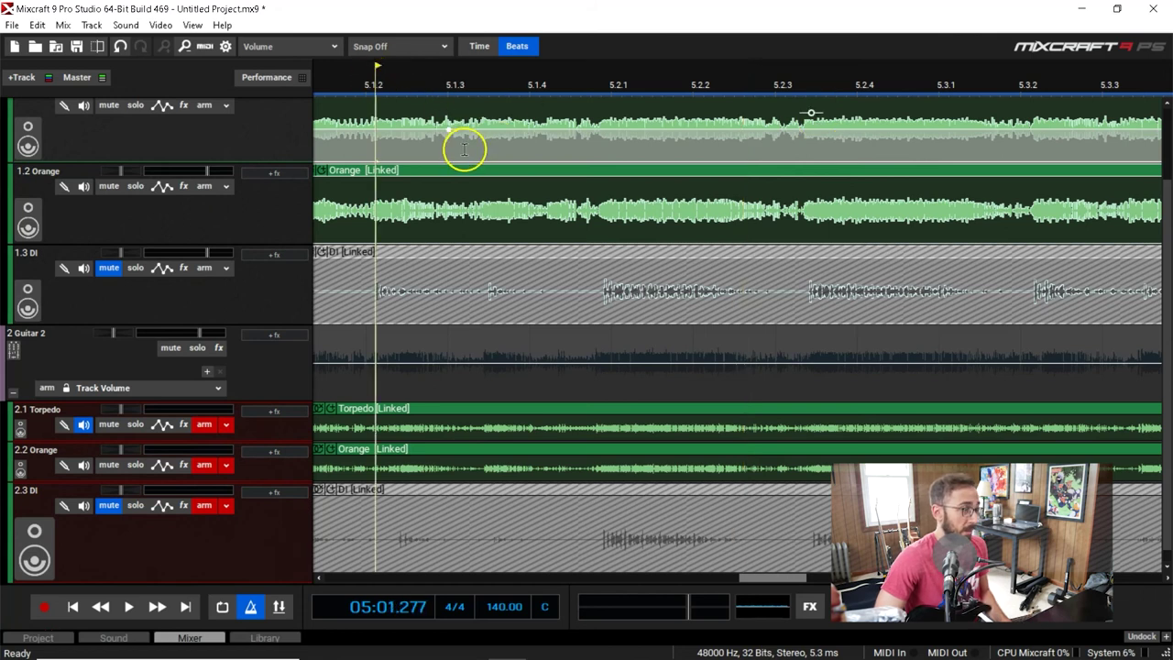
scroll(466, 148, "down", 1)
left_click(438, 84)
scroll(437, 84, "up", 1)
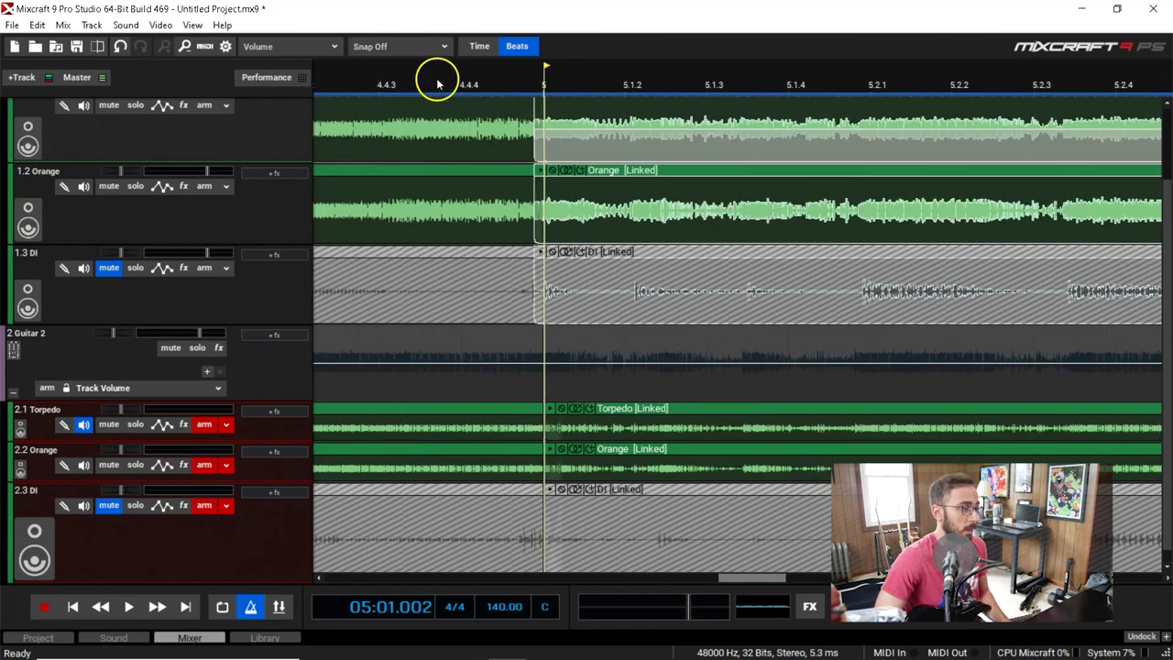
left_click(744, 95)
key("space")
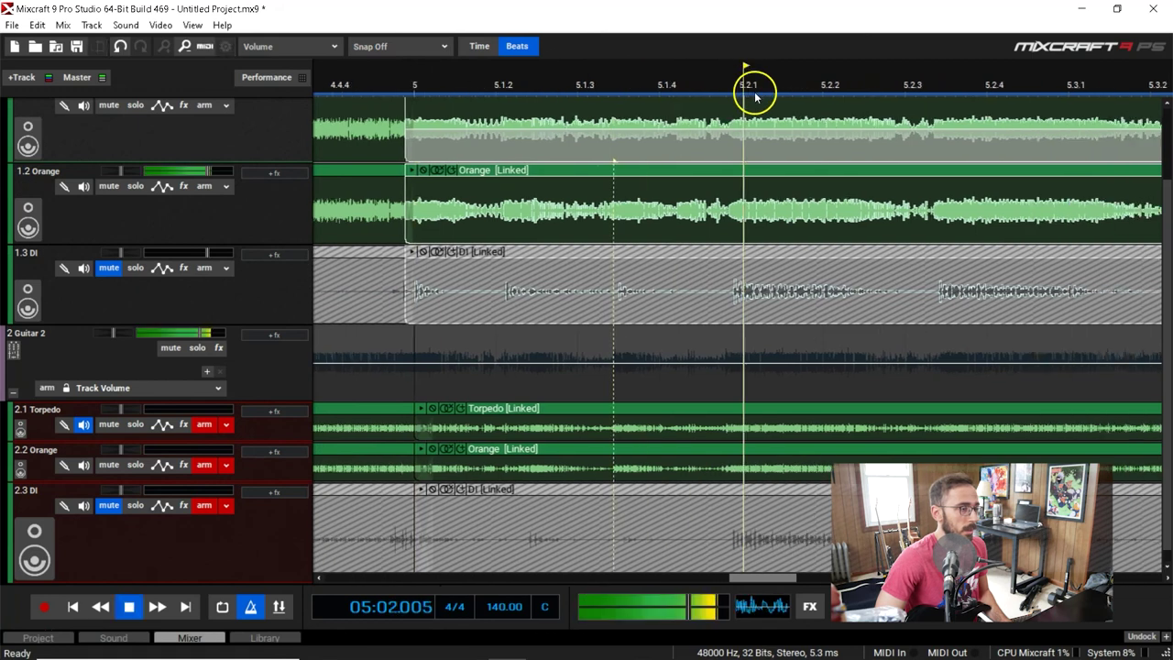
key("space")
Step: Compare both guitars' attacks from beat 2 through beat 4 of bar 5 with the timeline position
left_click(551, 86)
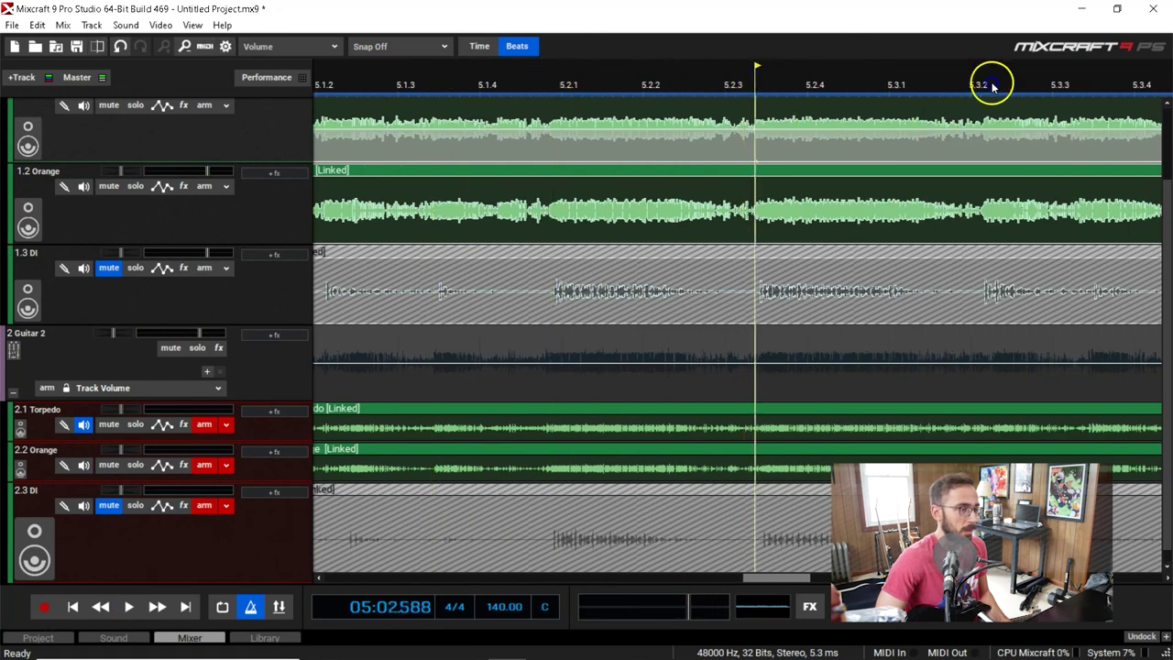
scroll(987, 90, "down", 1)
scroll(992, 89, "up", 1)
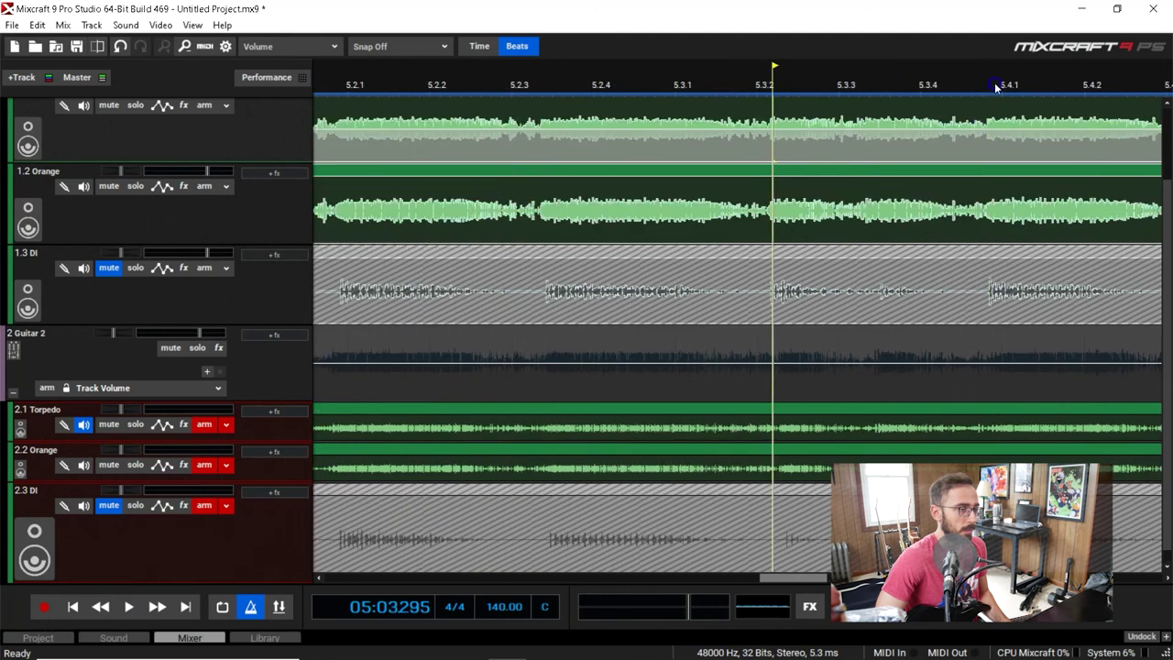
scroll(825, 92, "down", 4)
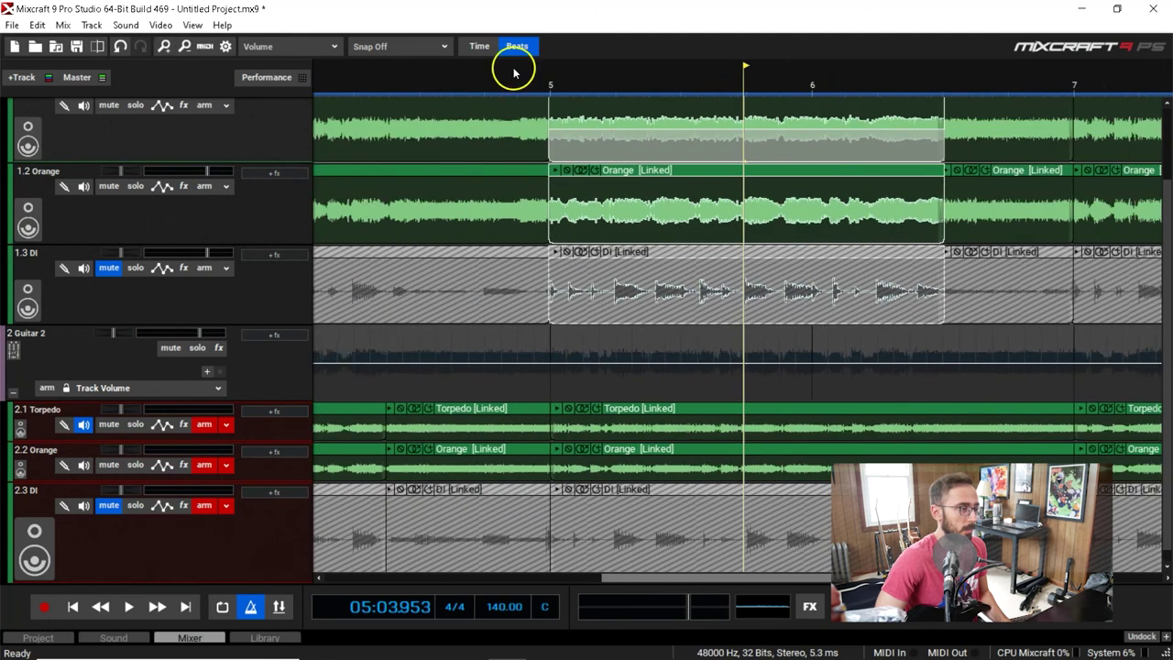
Step: Play both guitars from just before bar 5 through bar 7 to judge the timing
left_click(424, 80)
key("space")
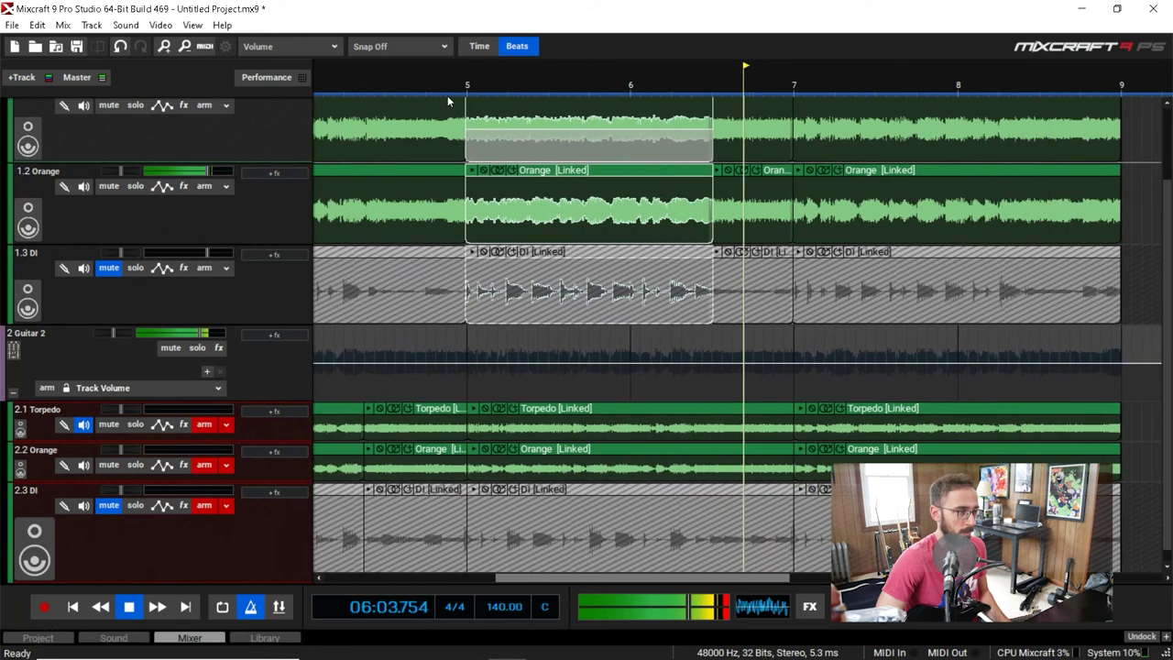
scroll(623, 181, "down", 1)
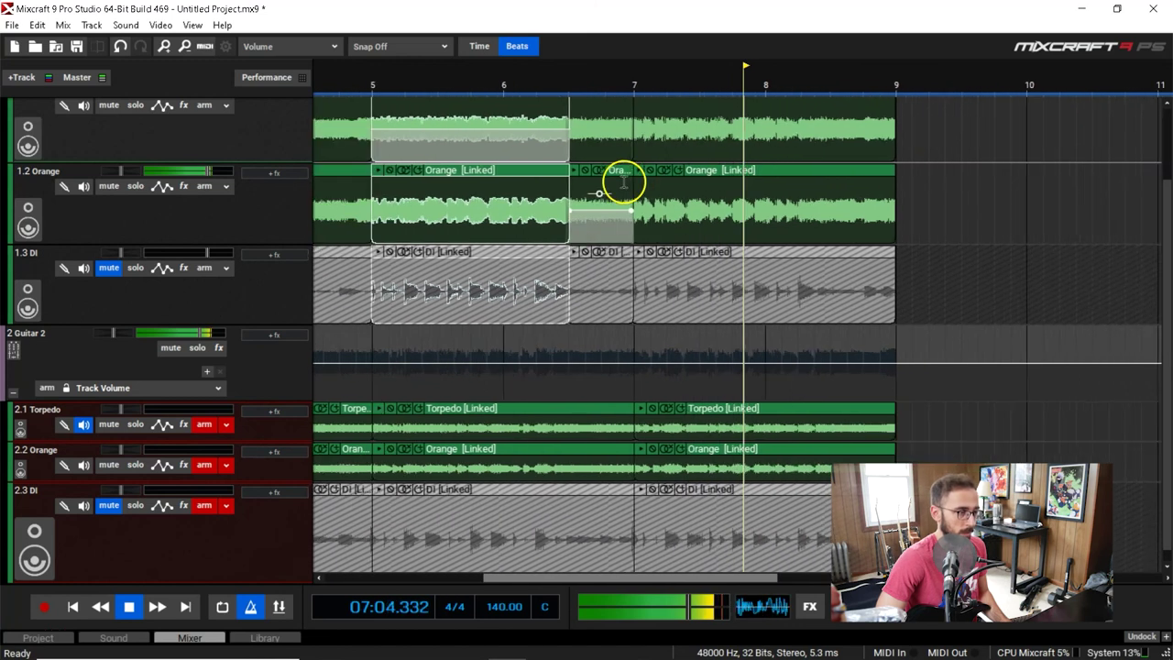
left_click(389, 75)
Step: Set snapping to 1/8 triplets and check Guitar 1's first attacks in bar 5 against the triplet grid
scroll(385, 76, "up", 3)
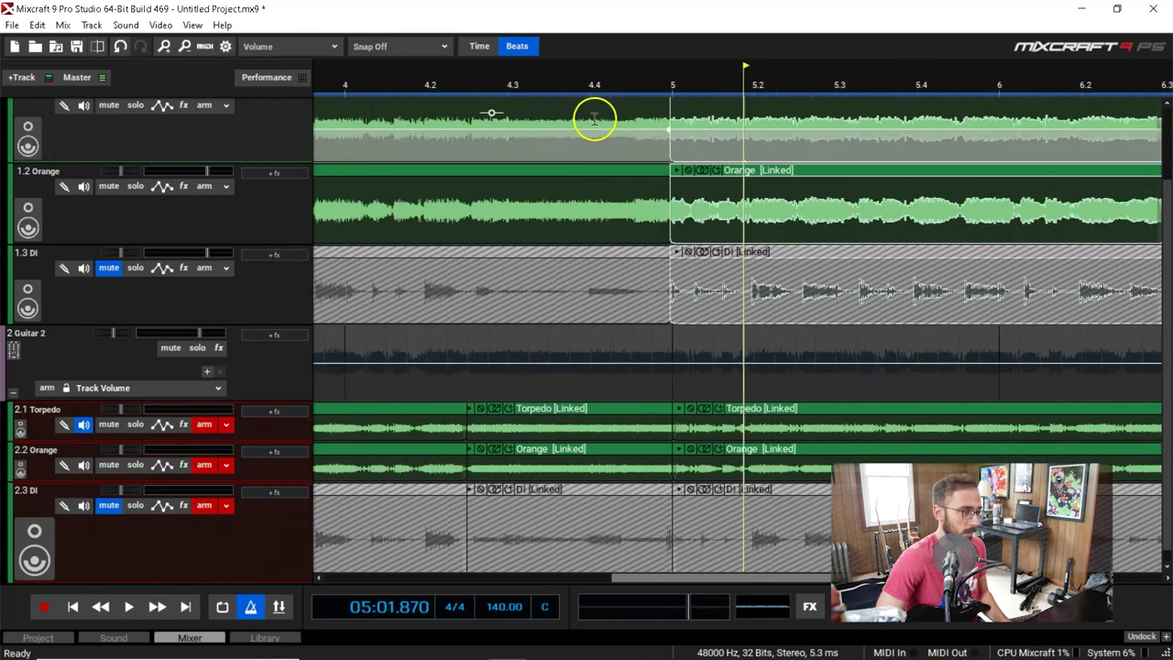
scroll(746, 147, "up", 4)
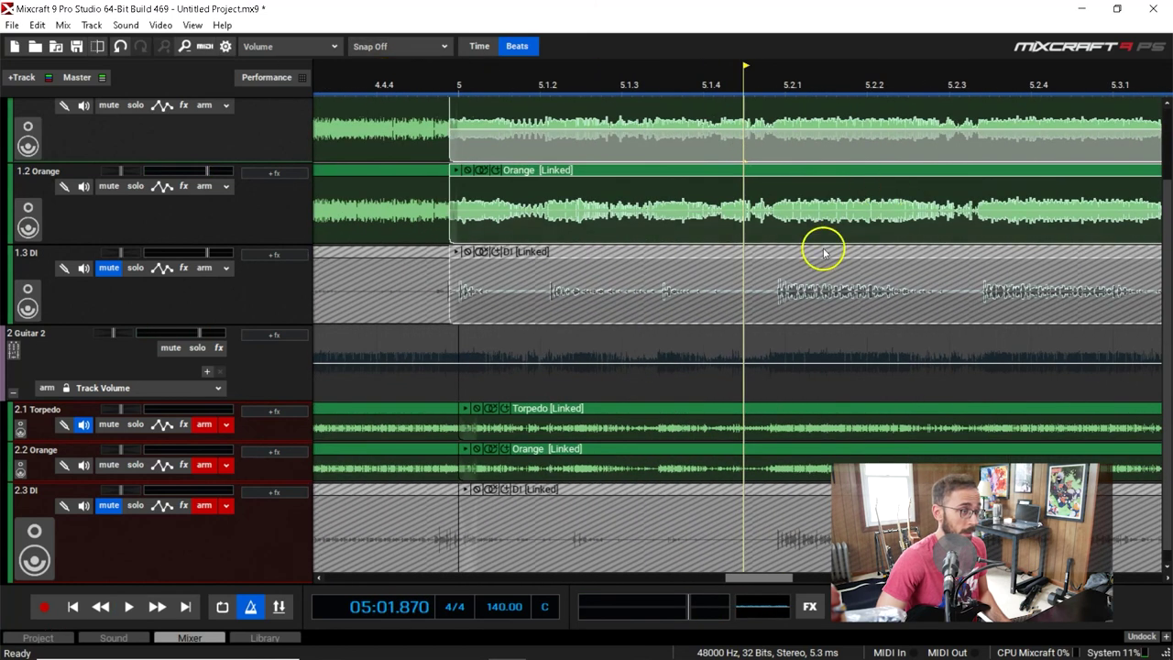
left_click(748, 273)
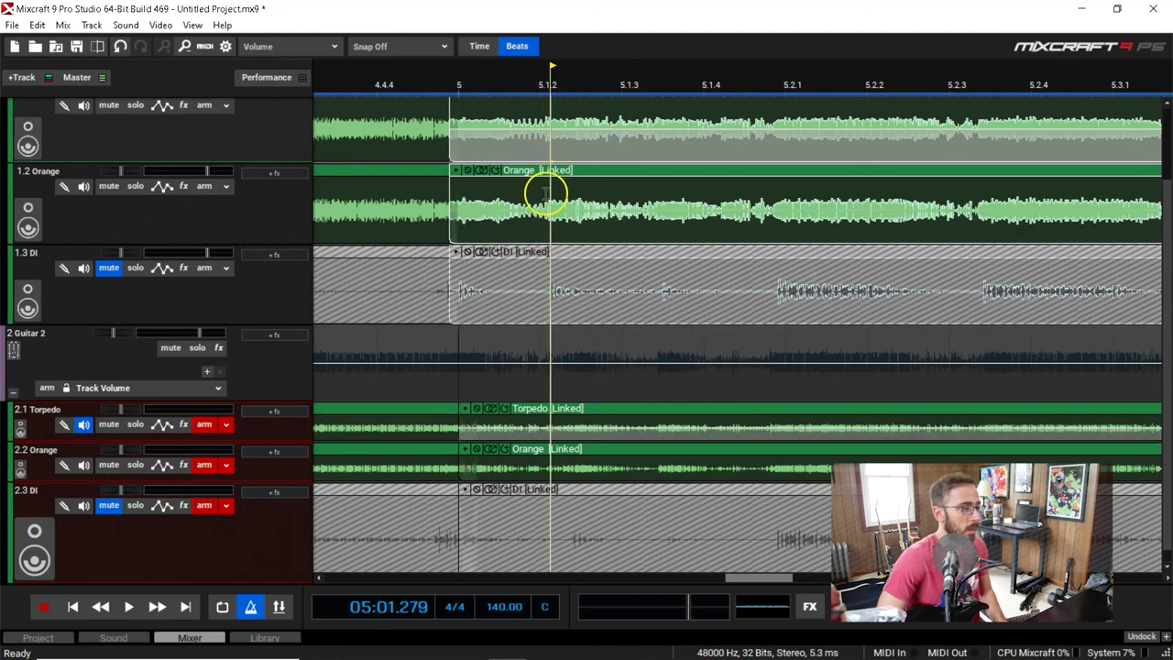
left_click(433, 46)
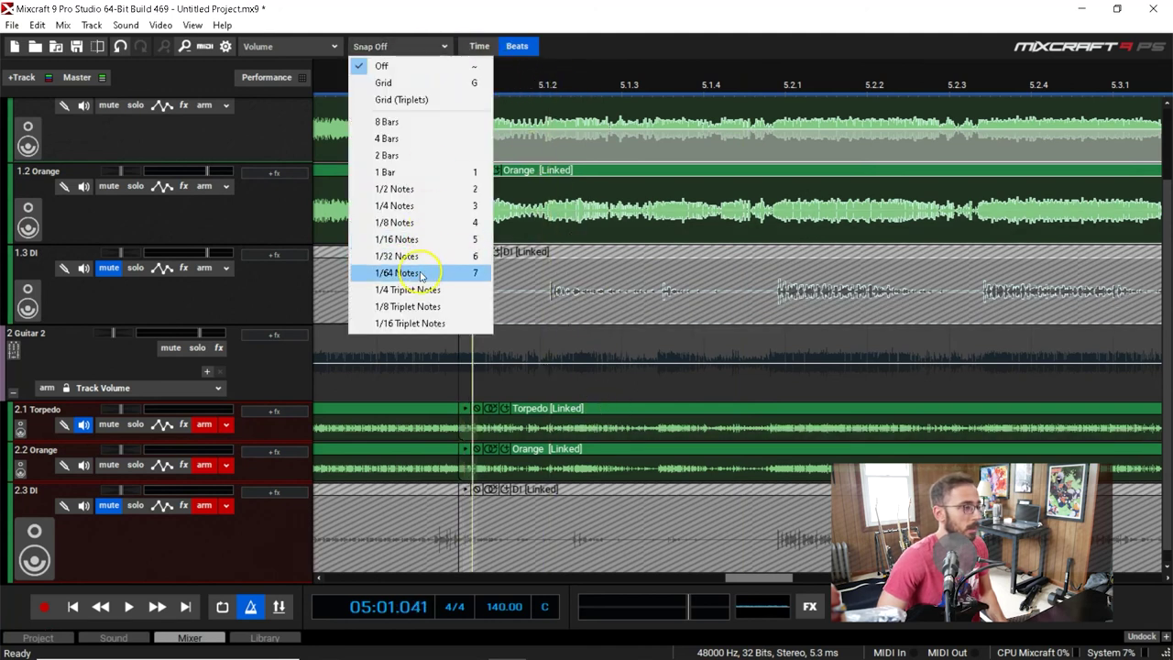
left_click(412, 306)
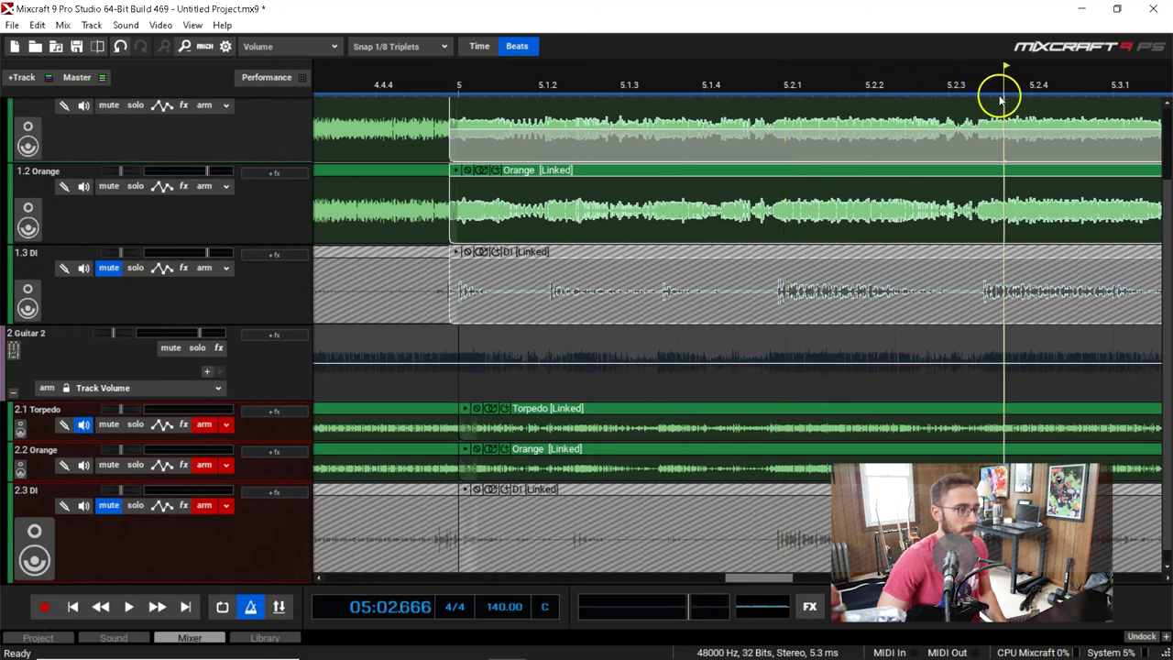
Step: With snapping off, split Guitar 1's linked clips just before bar 5 beat 2 and shift the first piece slightly later, starting at bar 5
left_click(762, 108)
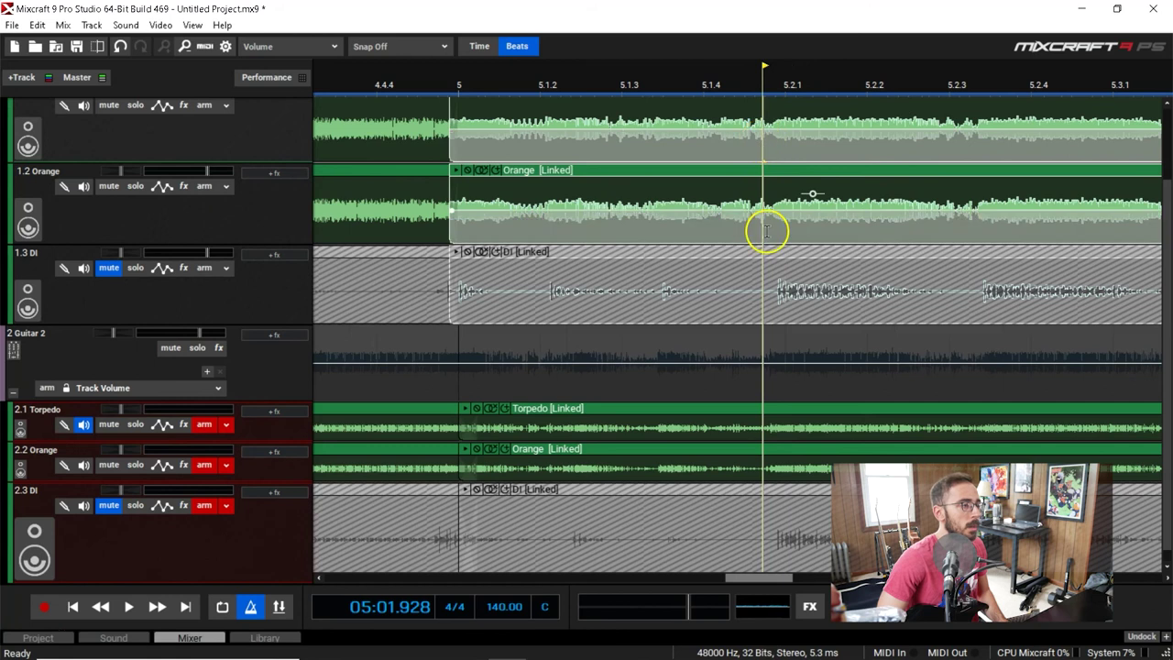
key("ctrl+t")
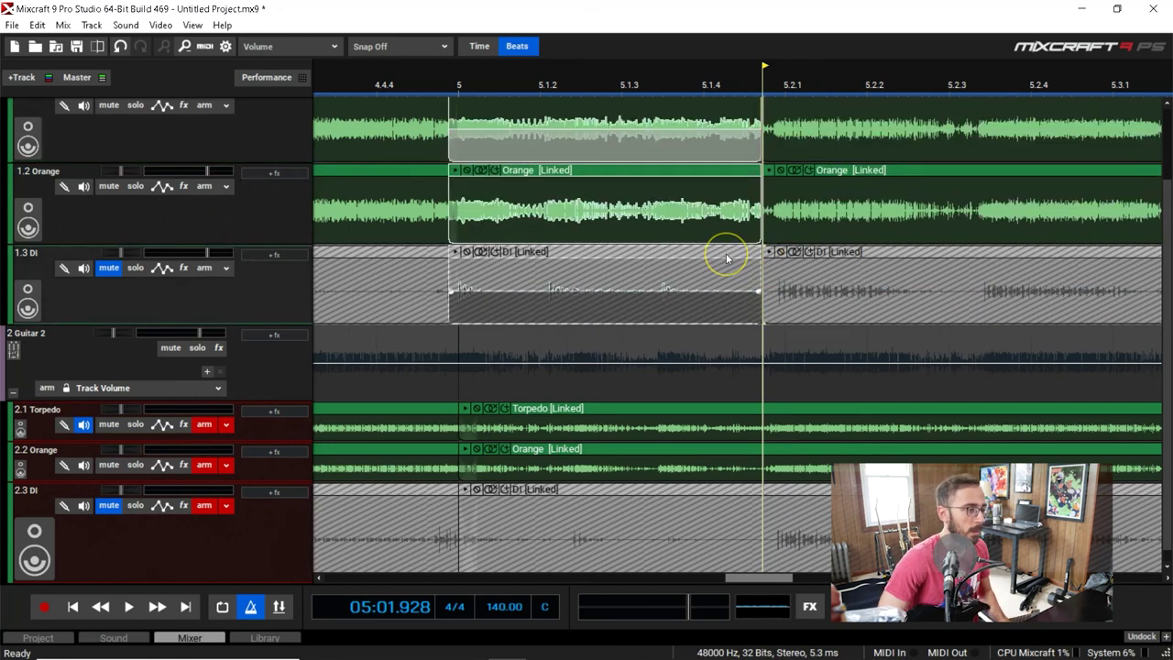
left_click_drag(726, 253, 735, 254)
left_click(705, 250)
Step: Play the transition from the end of bar 4 into bar 5 twice to hear the shifted Guitar 1 piece
left_click(394, 83)
key("space")
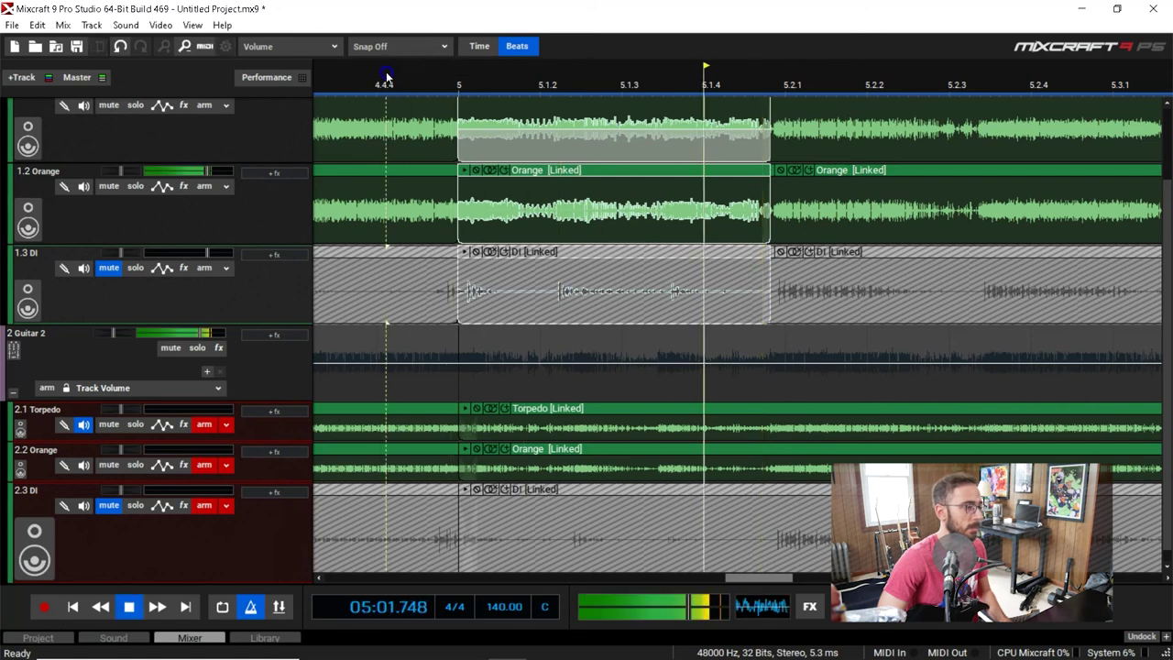
scroll(386, 77, "down", 1)
key("space")
left_click(467, 93)
key("space")
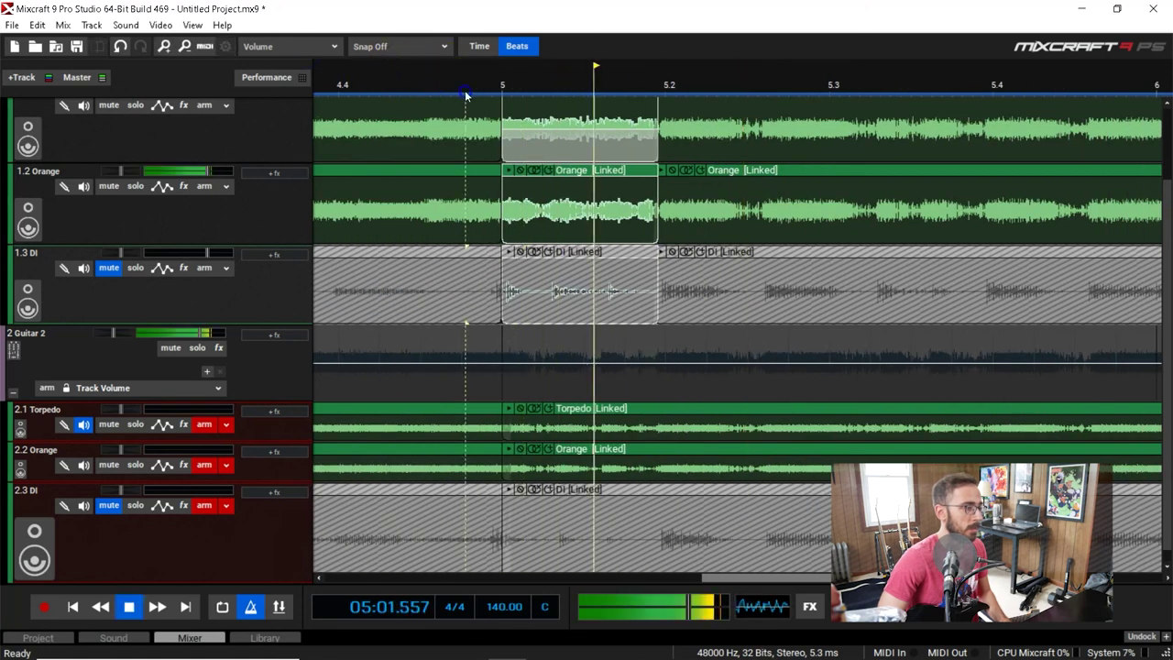
key("space")
Step: Replay both guitars from the start of bar 5 past beat 2 to recheck the shifted piece
left_click(551, 88)
left_click(551, 88)
left_click(595, 86)
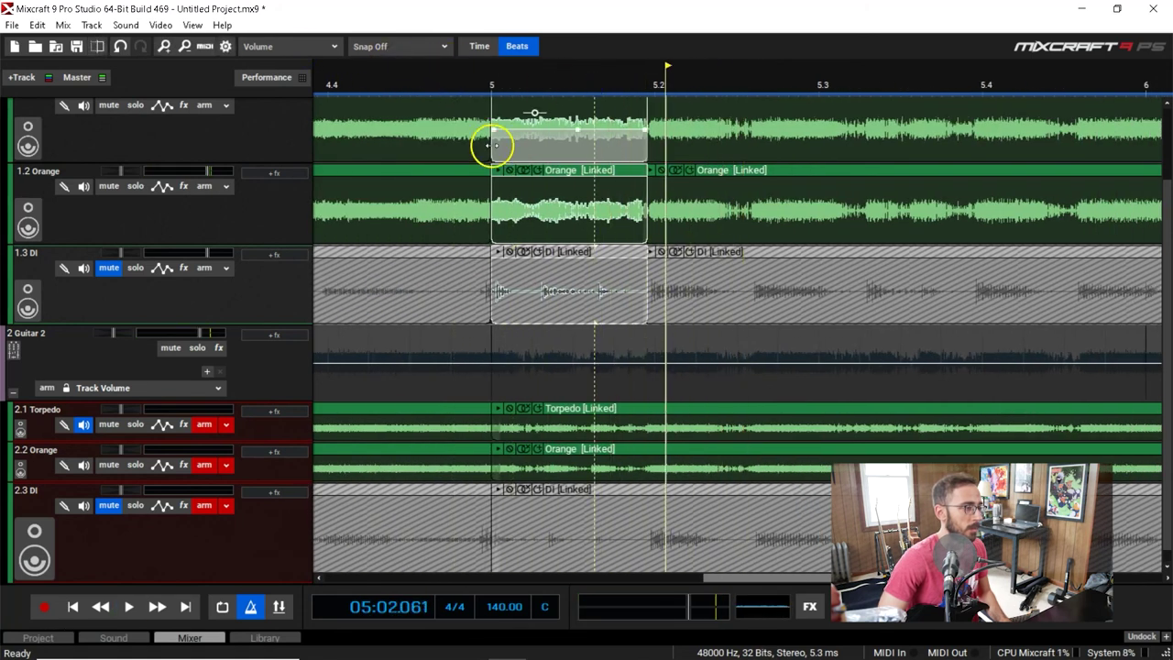
left_click(440, 71)
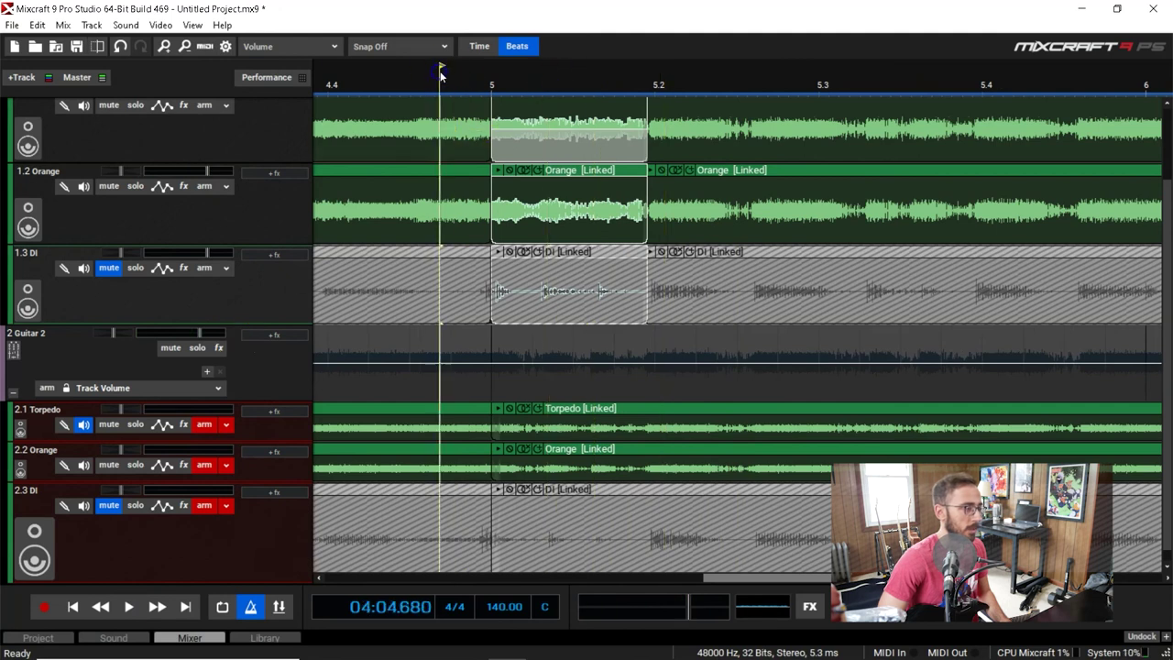
left_click(489, 84)
key("space")
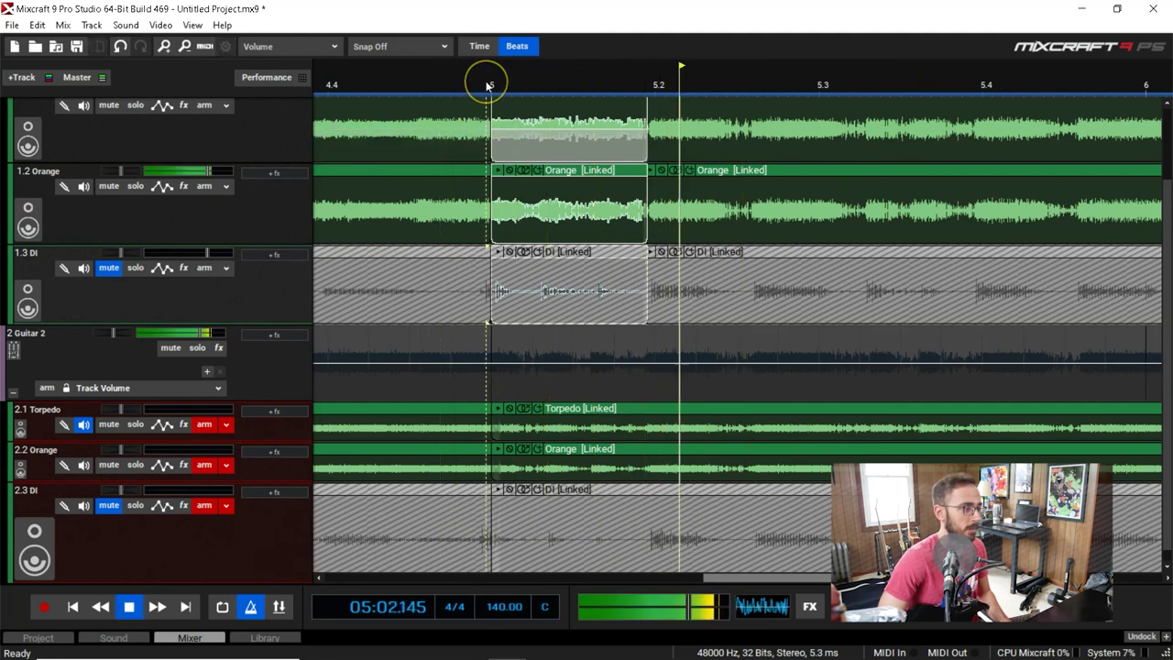
key("space")
scroll(466, 123, "down", 1)
scroll(146, 221, "down", 1)
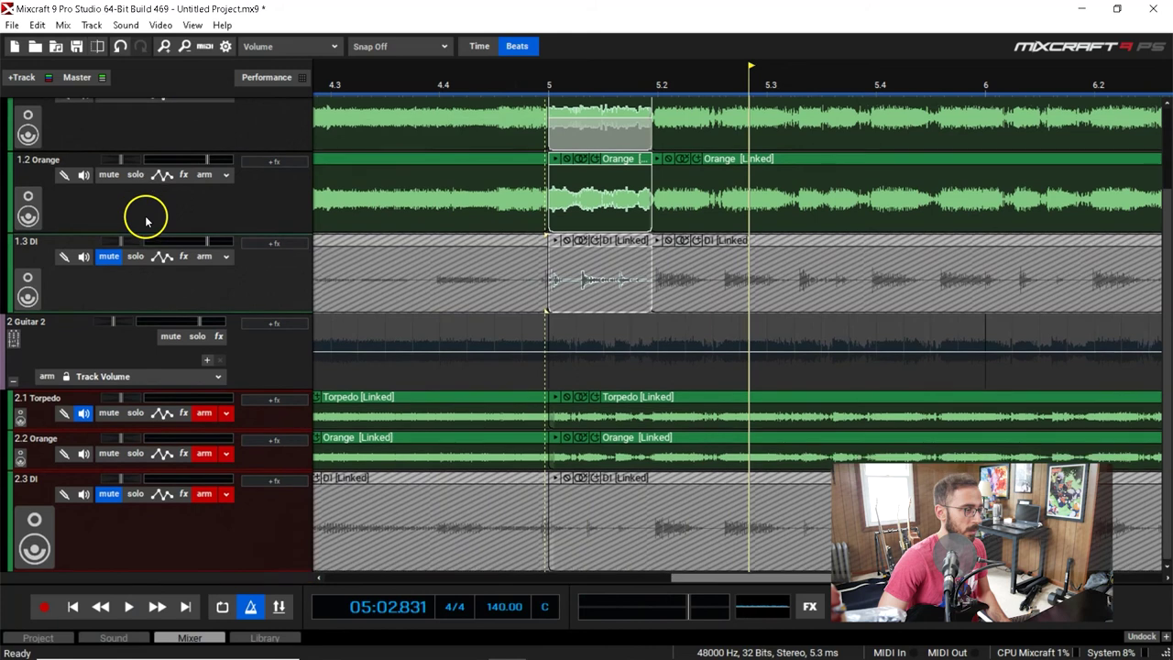
Step: Play both guitars from the start of bar 5 into bar 8 to find remaining loose spots
scroll(147, 220, "up", 3)
left_click(558, 87)
scroll(557, 87, "up", 2)
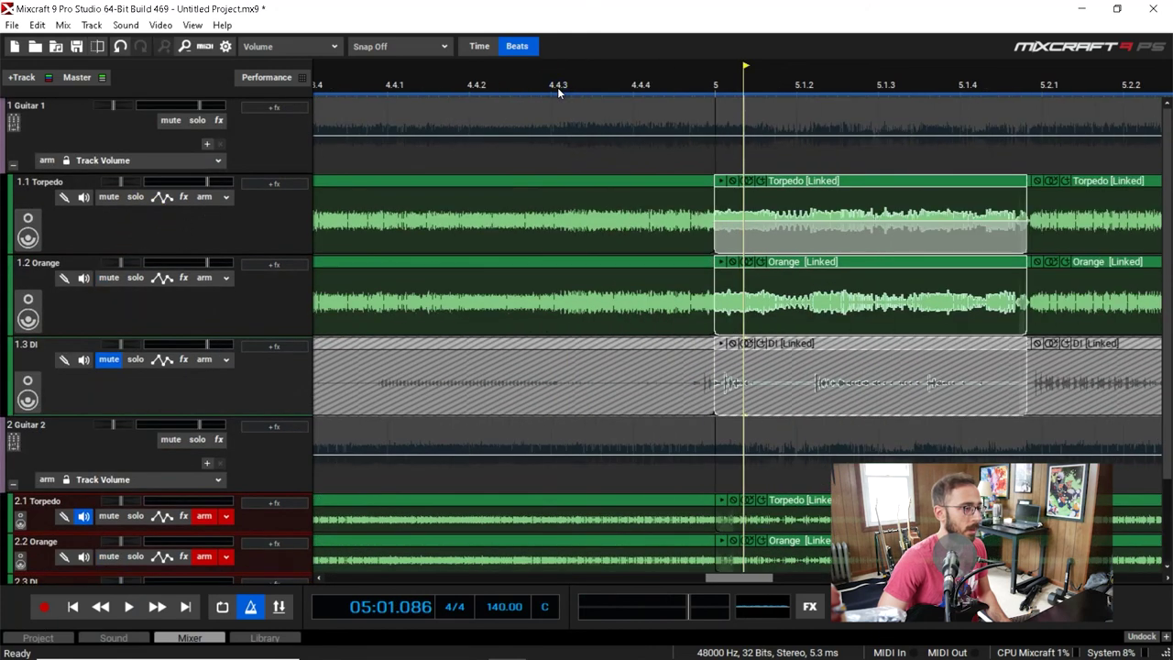
key("space")
scroll(828, 262, "down", 4)
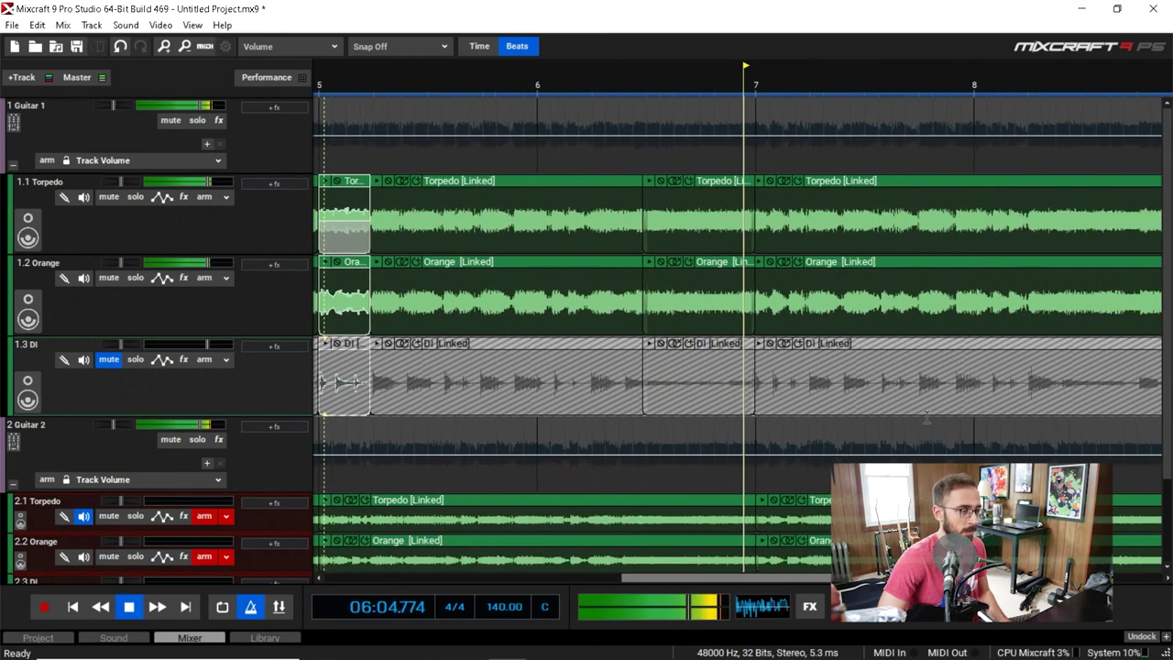
scroll(204, 411, "down", 3)
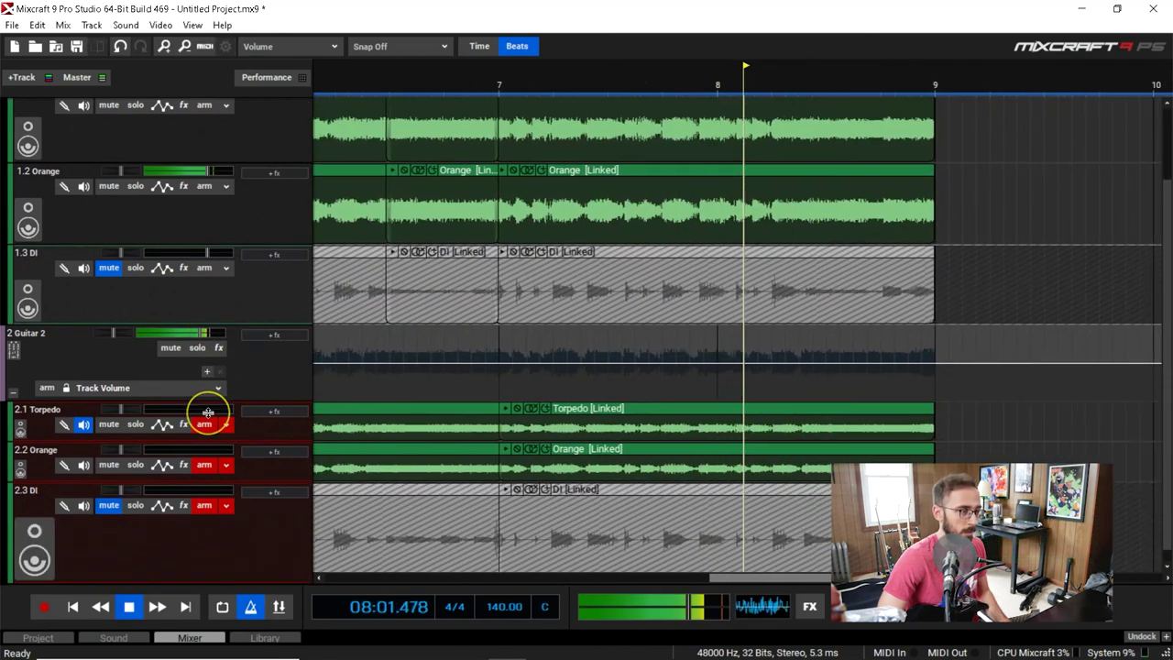
key("space")
Step: Split Guitar 2's linked clips at about 8.2.3 and shift the piece after the cut slightly later
left_click(615, 85)
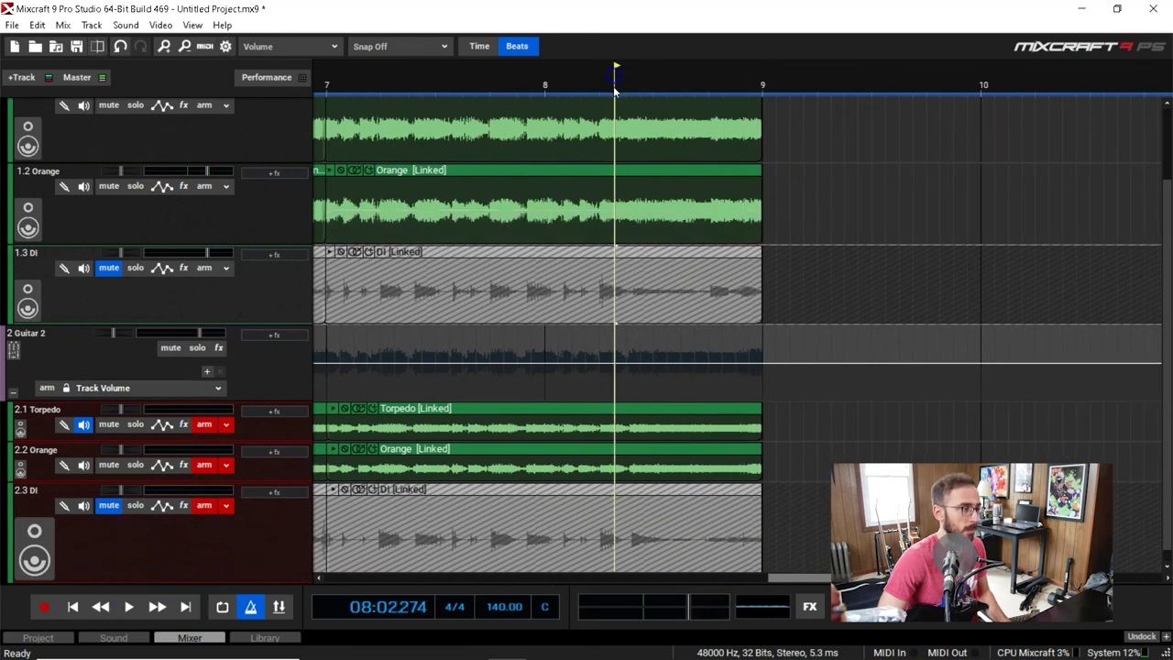
scroll(618, 126, "up", 5)
left_click(841, 71)
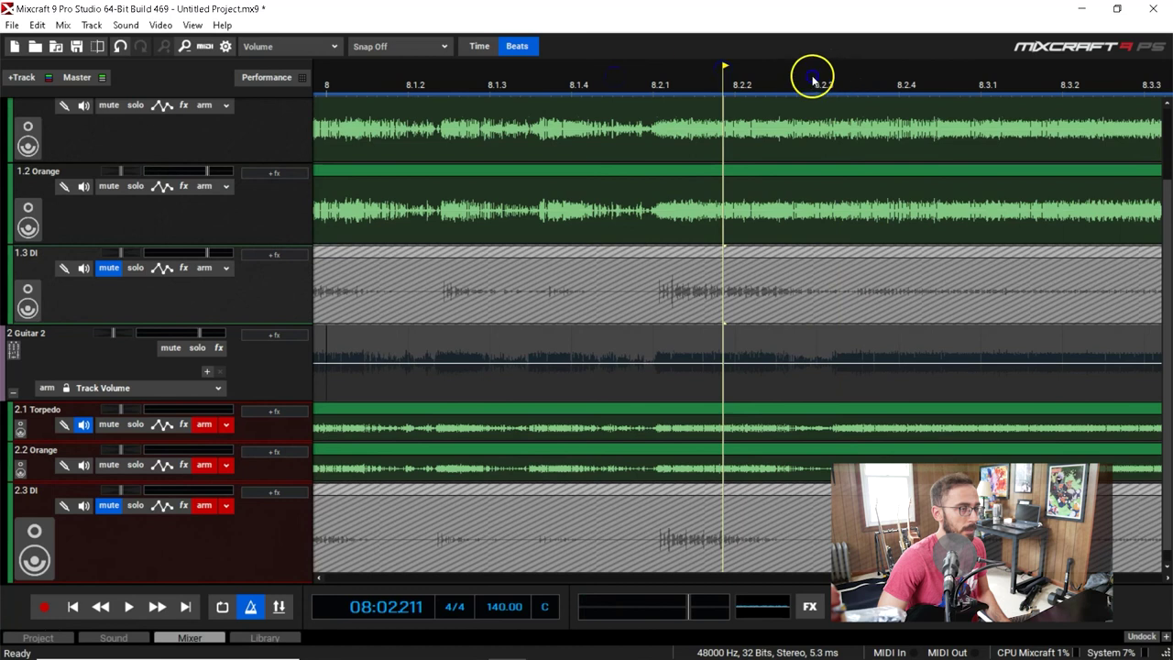
left_click(830, 413)
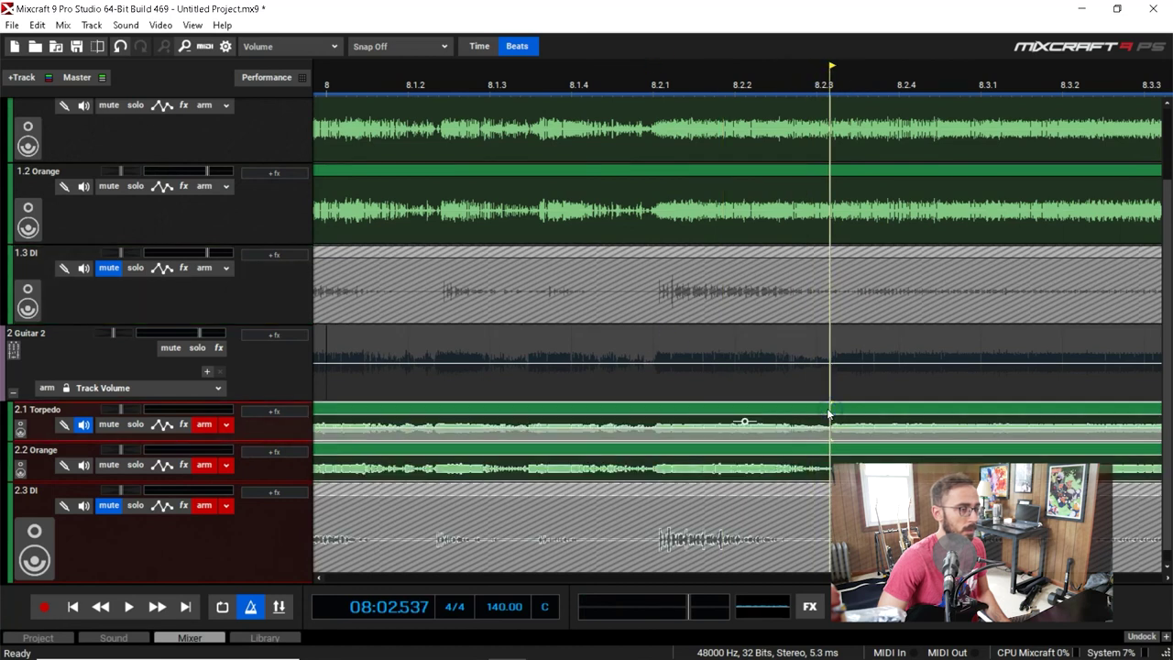
key("t")
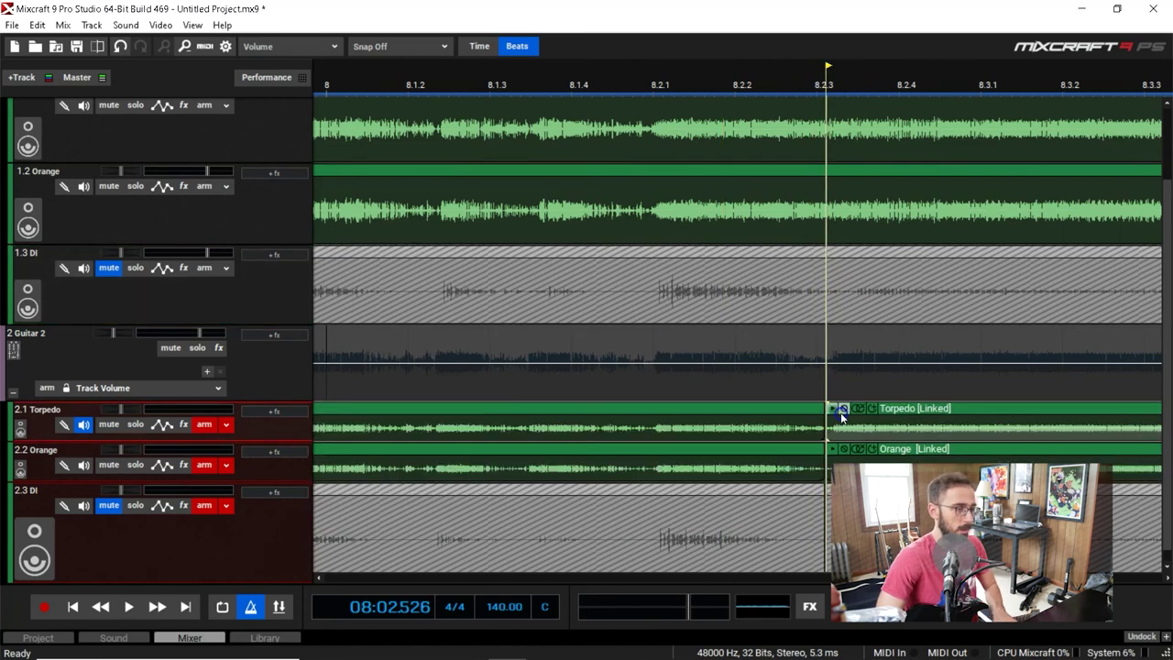
left_click_drag(923, 408, 931, 409)
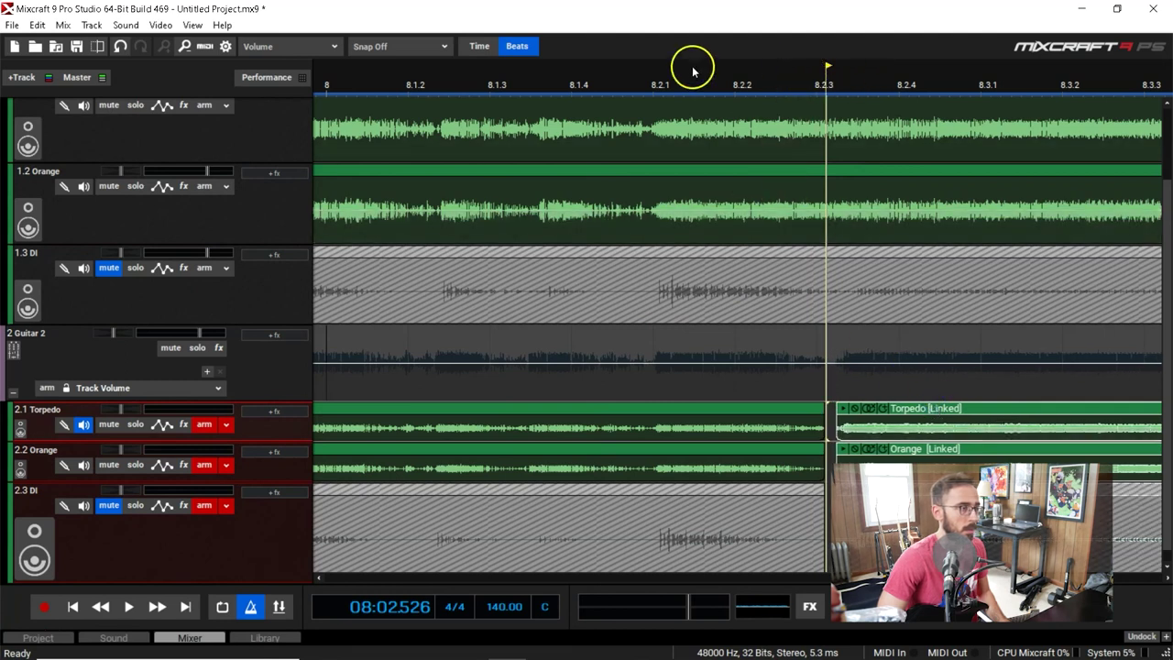
Step: Try to extend the starts of Guitar 2's shifted clips earlier to close the gap at about 8.2.3
left_click(741, 87)
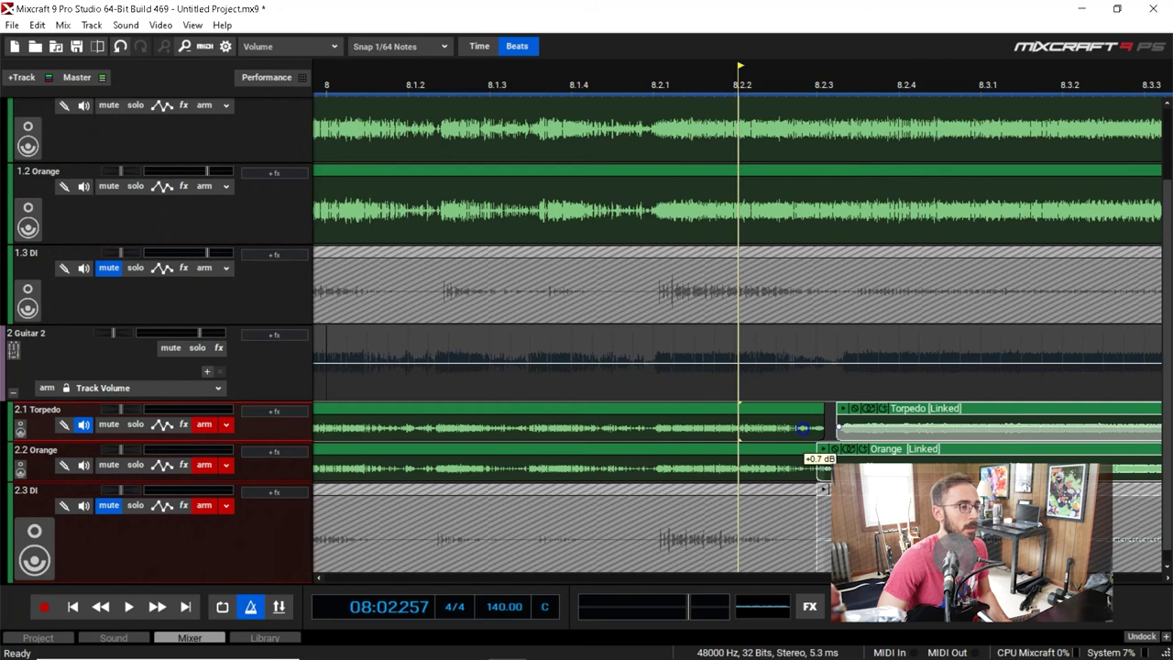
left_click_drag(781, 428, 782, 429)
key("ctrl+z")
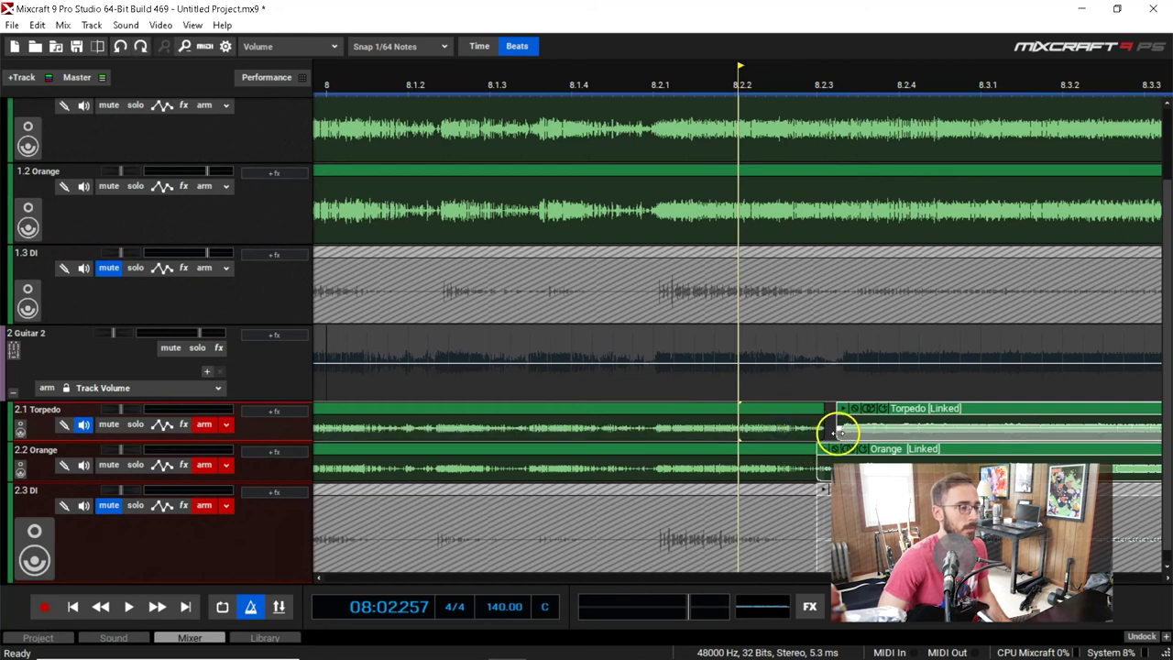
Step: Play both guitars from around bar 8 across the Guitar 2 cut to check the shifted piece's timing
scroll(672, 266, "down", 1)
double_click(490, 89)
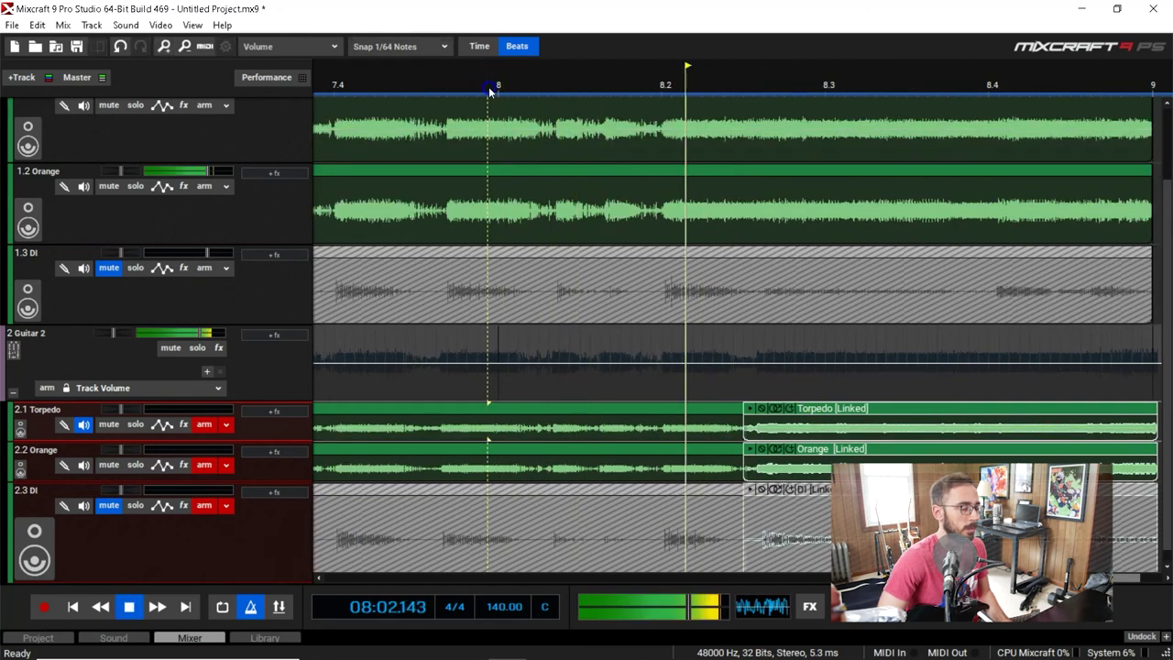
left_click(415, 75)
left_click(415, 78)
key("space")
scroll(167, 370, "up", 2)
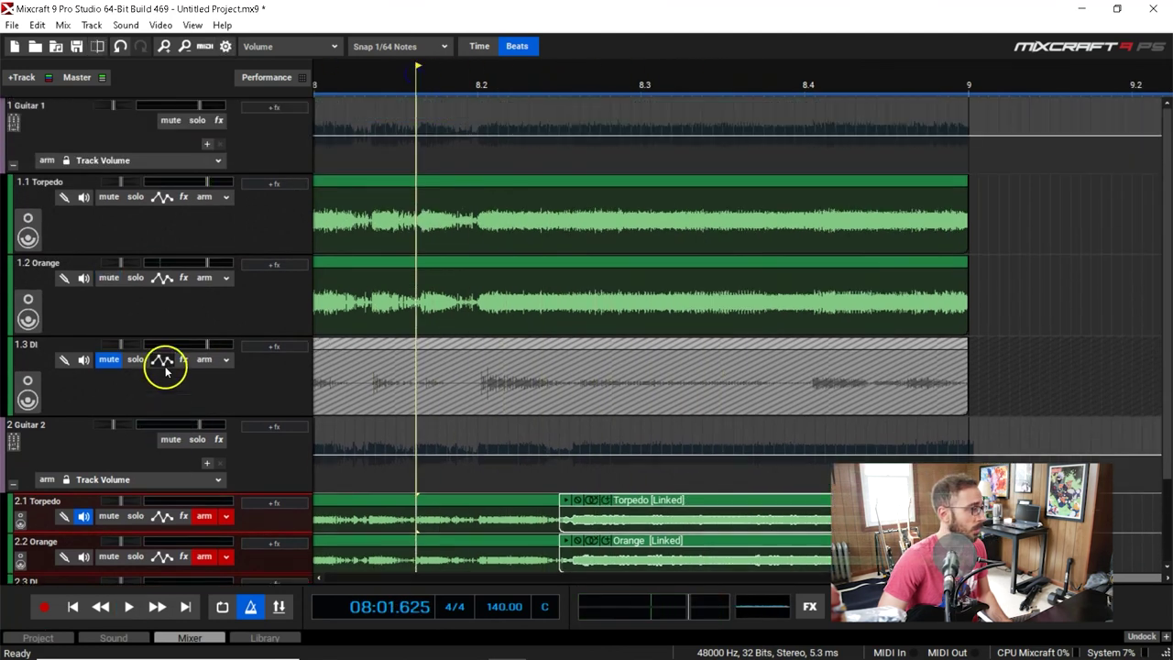
left_click(473, 88)
scroll(474, 92, "up", 1)
key("space")
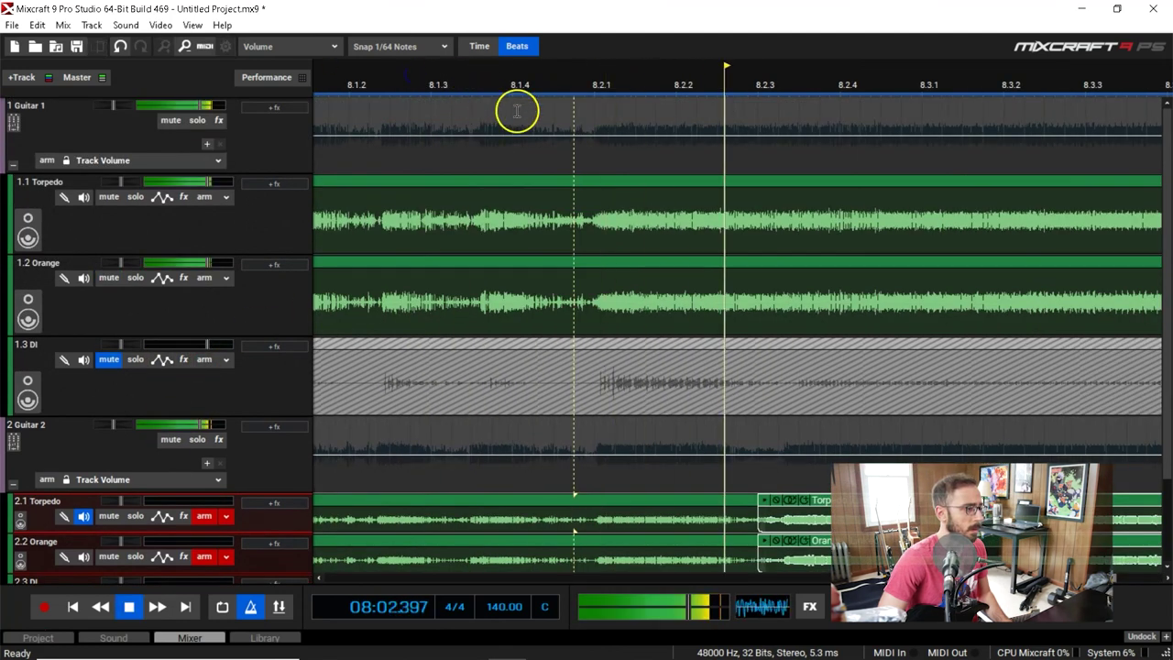
key("space")
Step: Try shifting Guitar 2's linked piece after the cut slightly later again, with snapping off
scroll(100, 409, "down", 1)
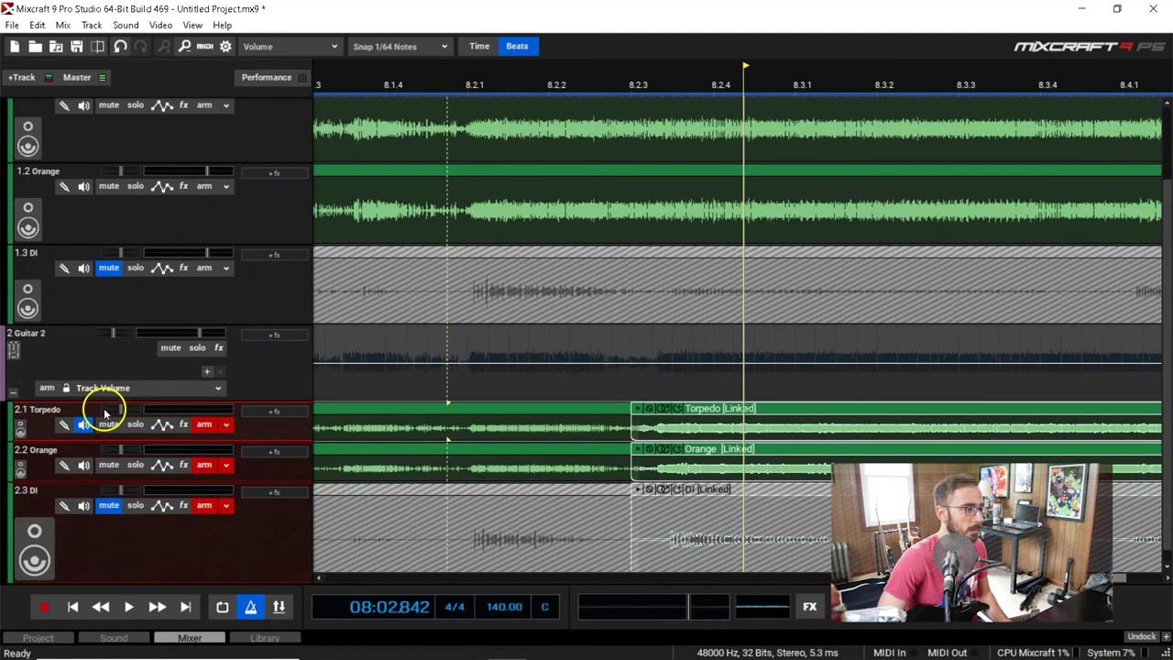
left_click(750, 410)
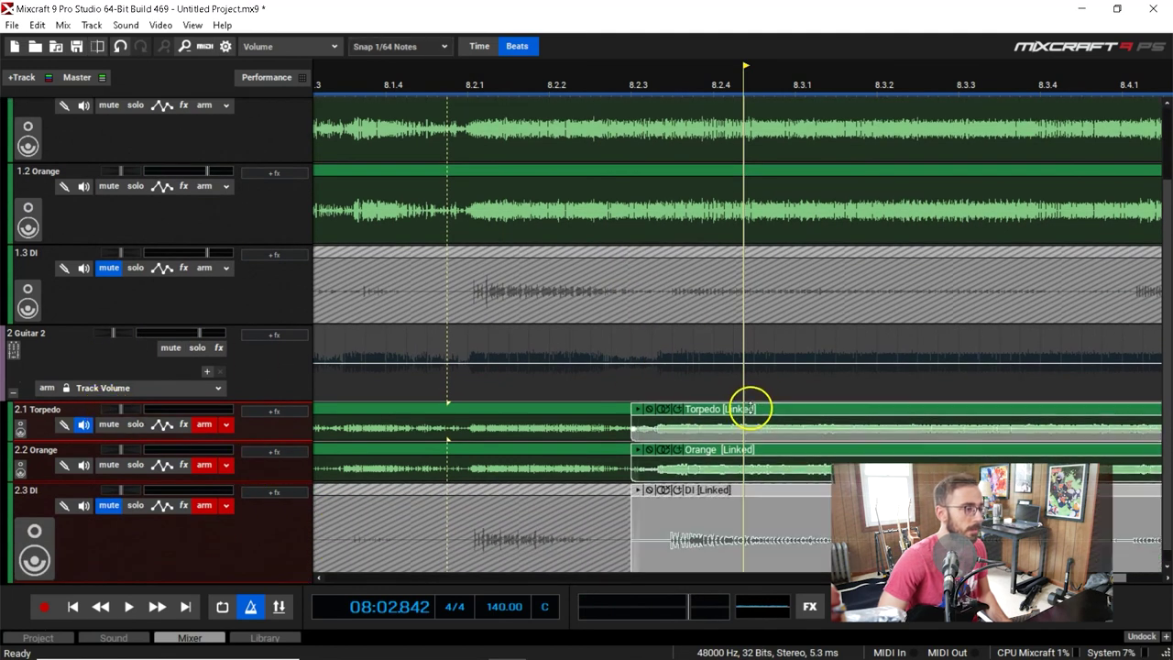
left_click(672, 80)
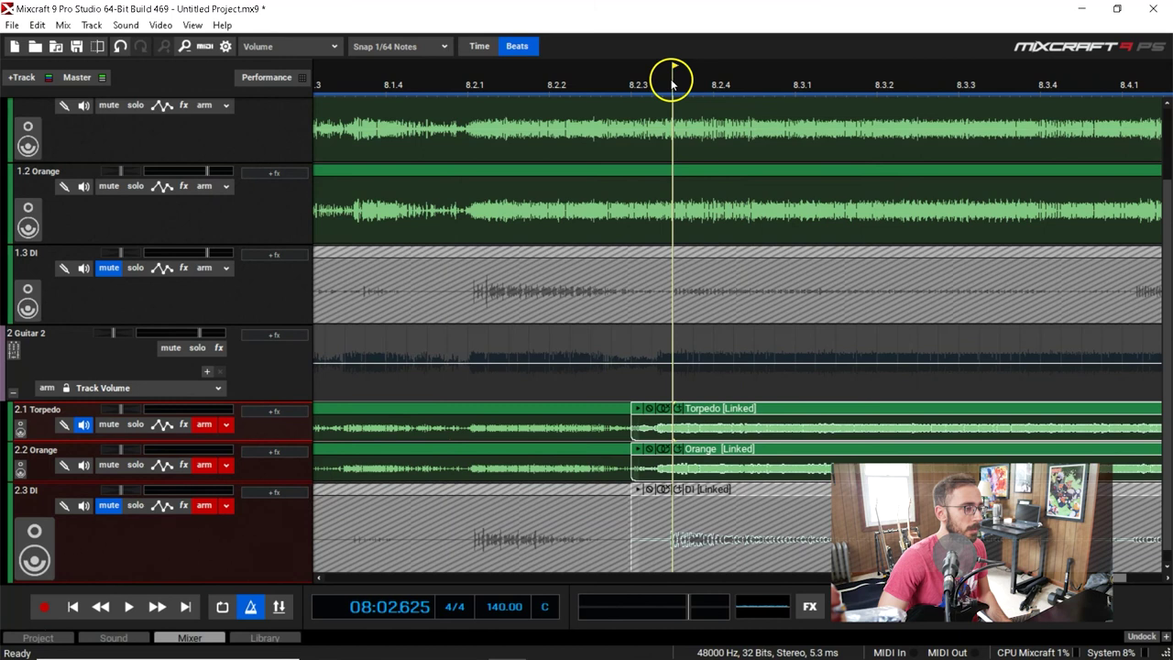
left_click_drag(720, 413, 738, 406)
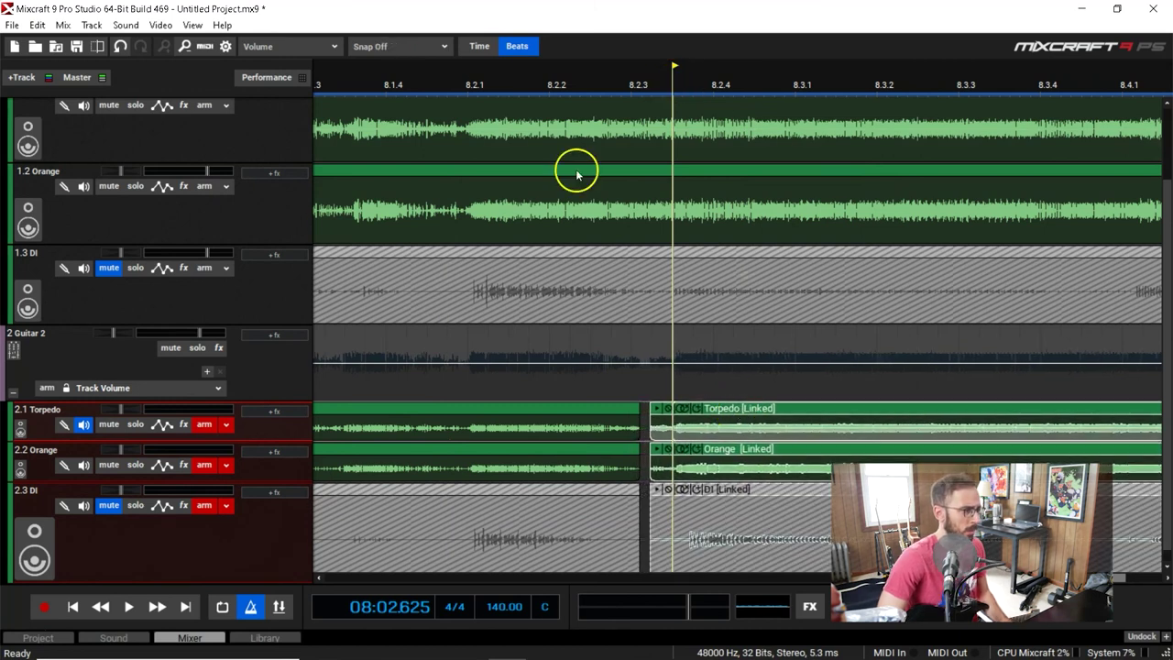
Step: Replay both guitars around 8.2.2 and into beat 3 to hear the further shifted Guitar 2 piece
key("space")
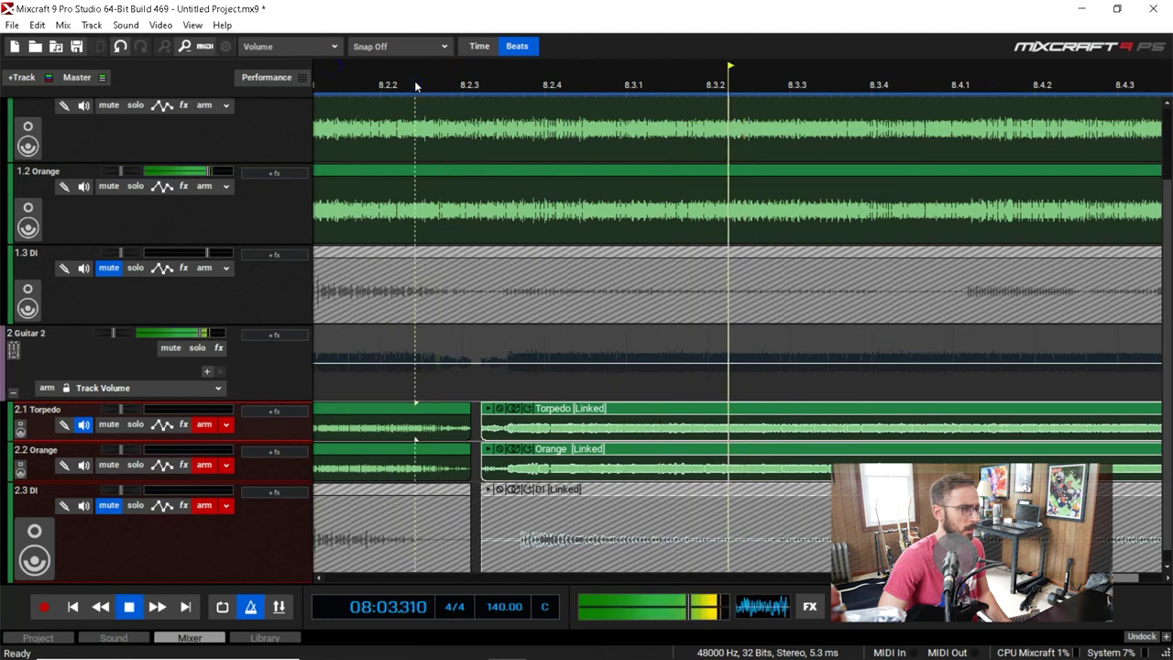
left_click(415, 86)
scroll(394, 88, "down", 1)
left_click(373, 75)
left_click(355, 83)
scroll(357, 84, "down", 1)
scroll(409, 187, "up", 2)
key("space")
left_click(318, 87)
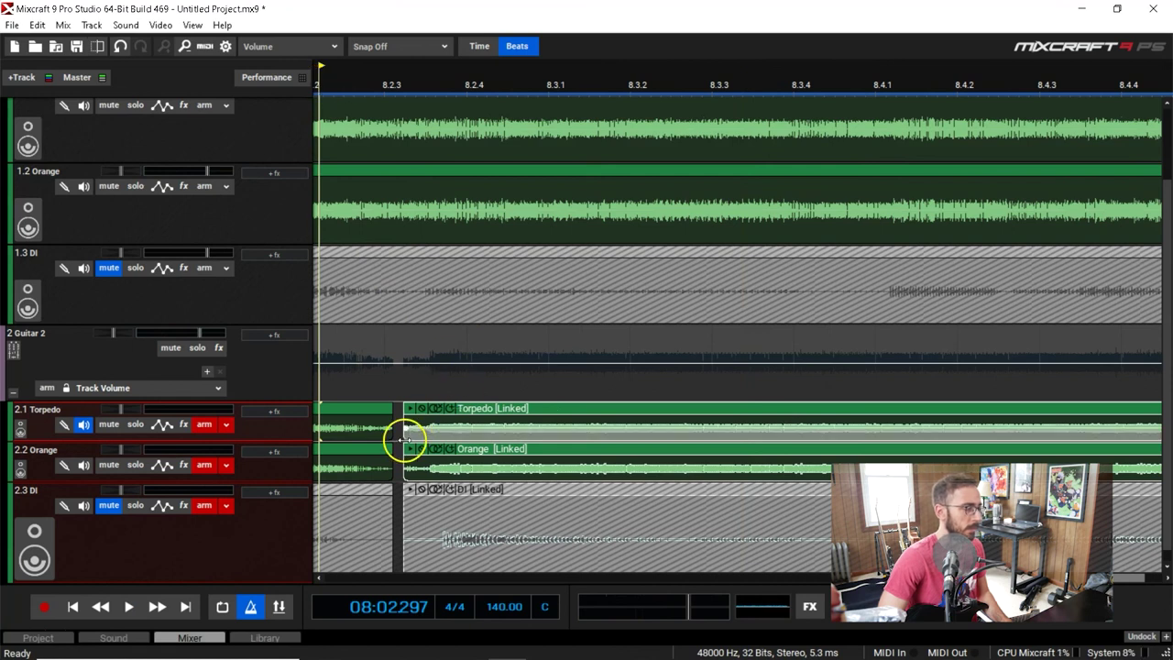
Step: Undo the last change and extend the starts of Guitar 2's shifted Torpedo, Orange and DI clips earlier to close the gap
key("ctrl+z")
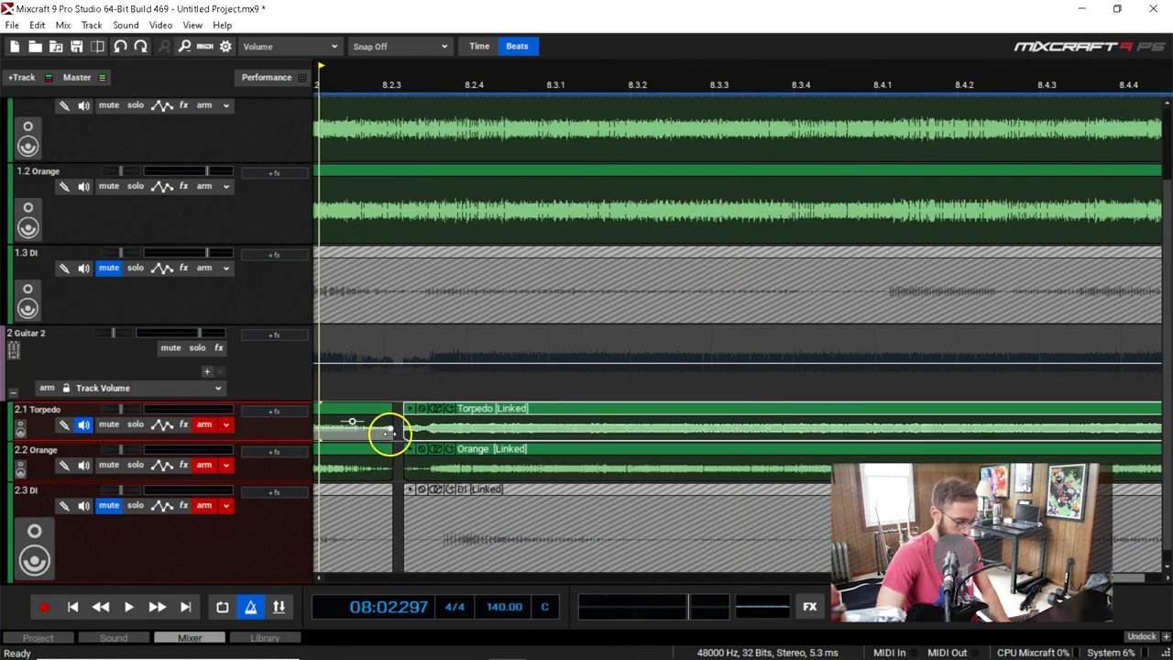
left_click_drag(407, 432, 382, 430)
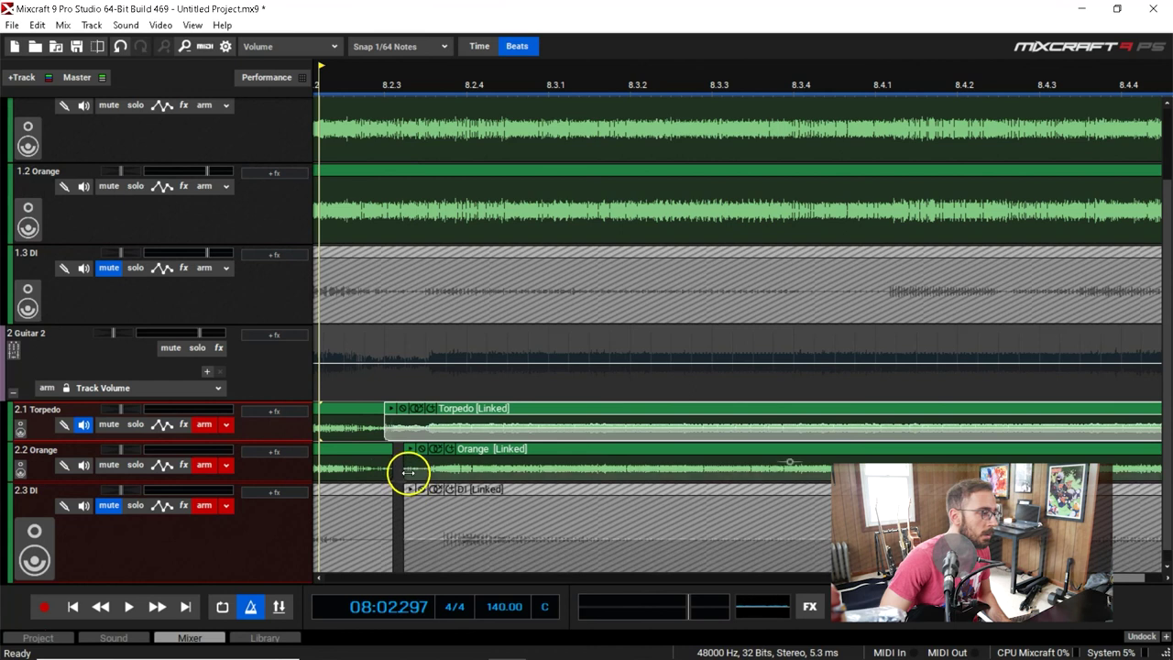
left_click_drag(406, 474, 392, 472)
left_click_drag(402, 523, 386, 524)
Step: Play both guitars from just before bar 8 into beat 3 to check the closed Guitar 2 cut
left_click(379, 79)
scroll(379, 87, "down", 3)
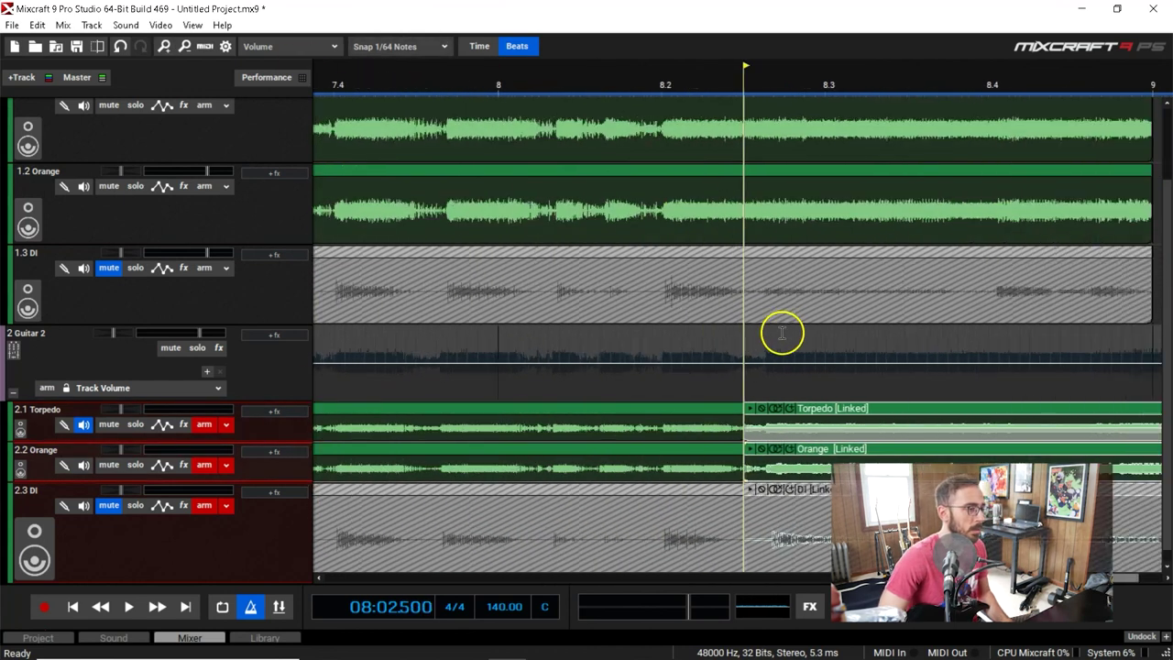
left_click(459, 79)
key("space")
scroll(460, 92, "down", 2)
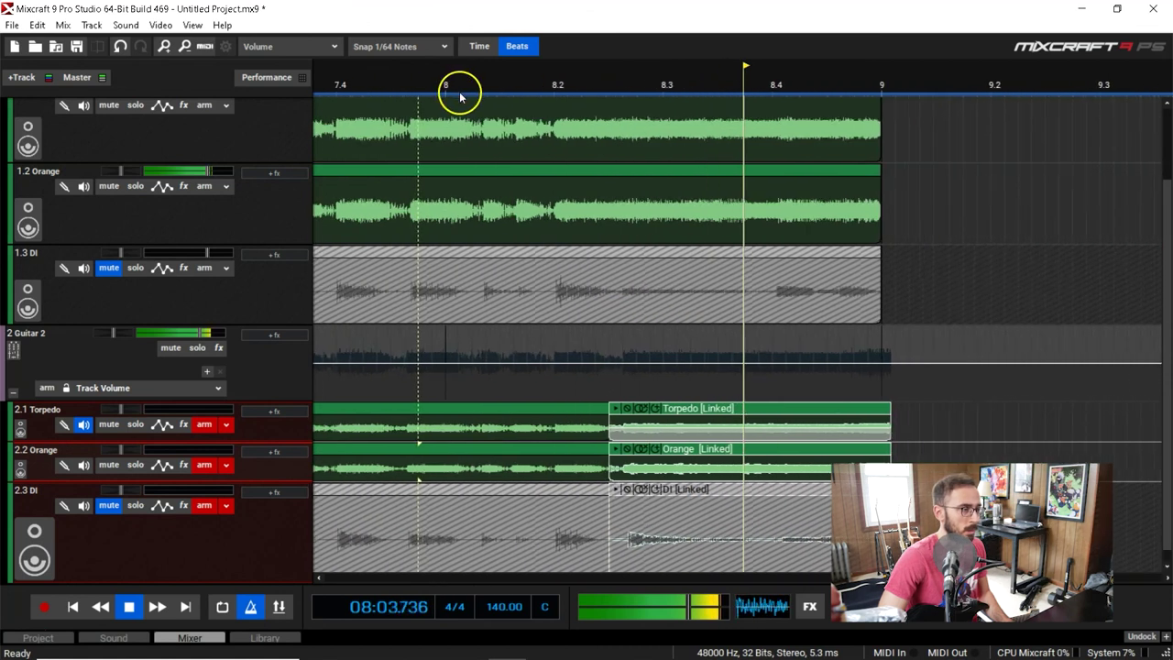
scroll(460, 95, "down", 1)
left_click(450, 87)
scroll(449, 92, "up", 5)
key("space")
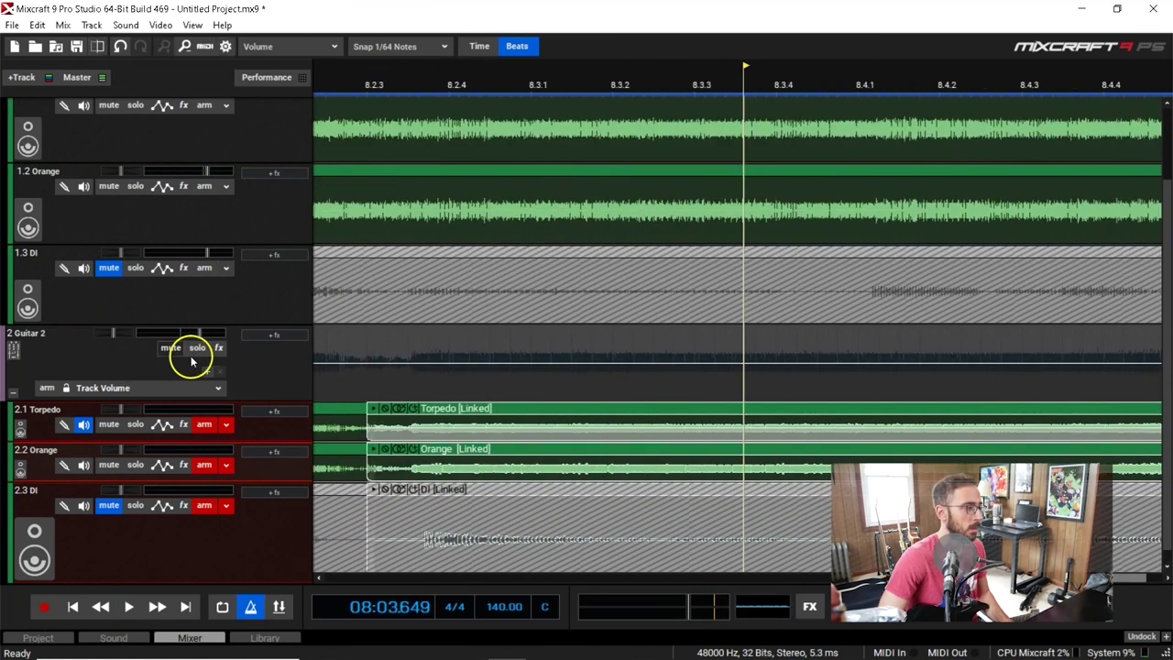
Step: Solo Guitar 2, play it from just before 8.2 past beat 3, and turn its solo off
left_click(196, 349)
scroll(358, 77, "down", 1)
key("space")
left_click(357, 77)
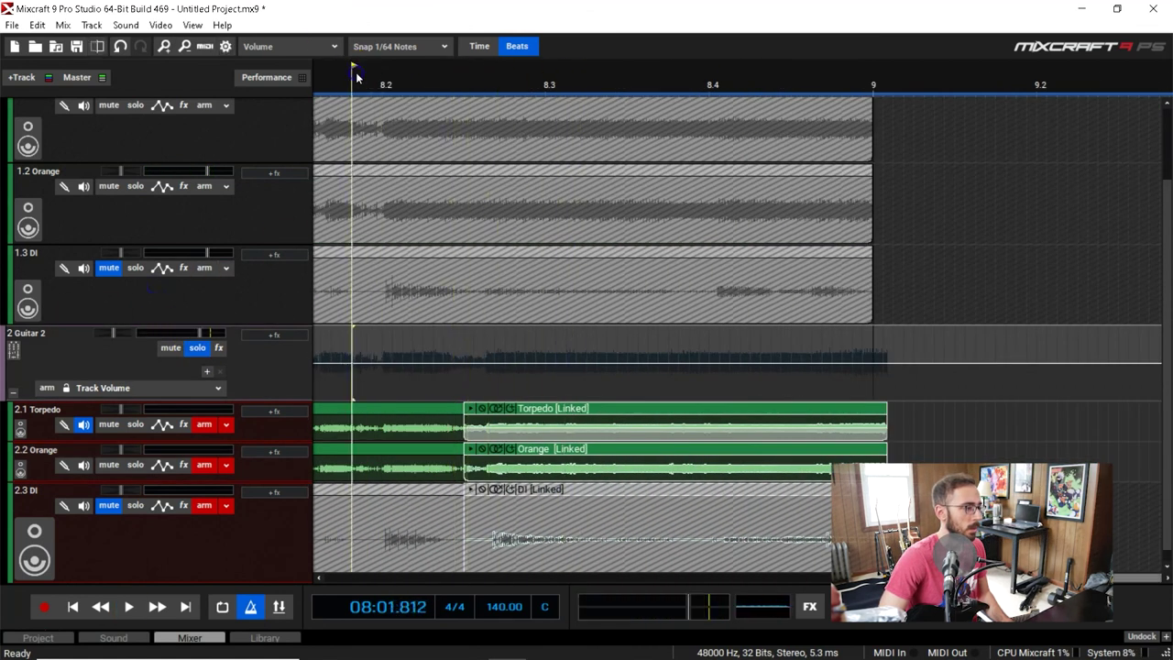
key("space")
left_click(196, 350)
Step: Solo Guitar 1, play it from around 8.2 past beat 3 for comparison, and turn its solo off
scroll(170, 345, "up", 2)
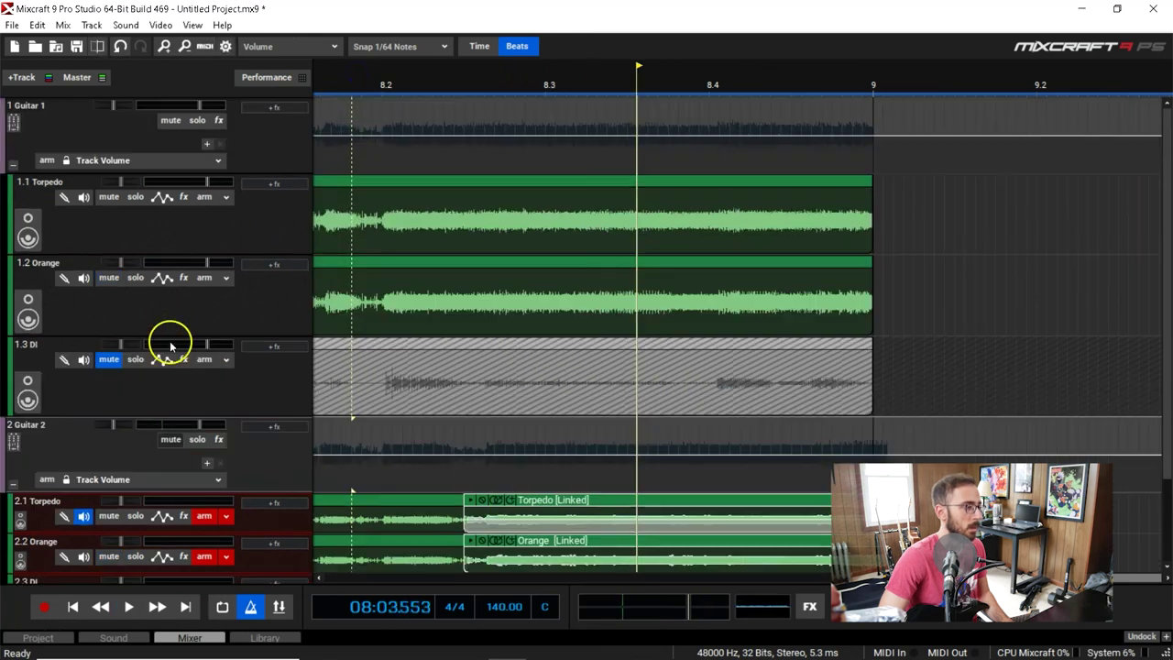
left_click(197, 120)
left_click(391, 81)
key("space")
left_click(365, 83)
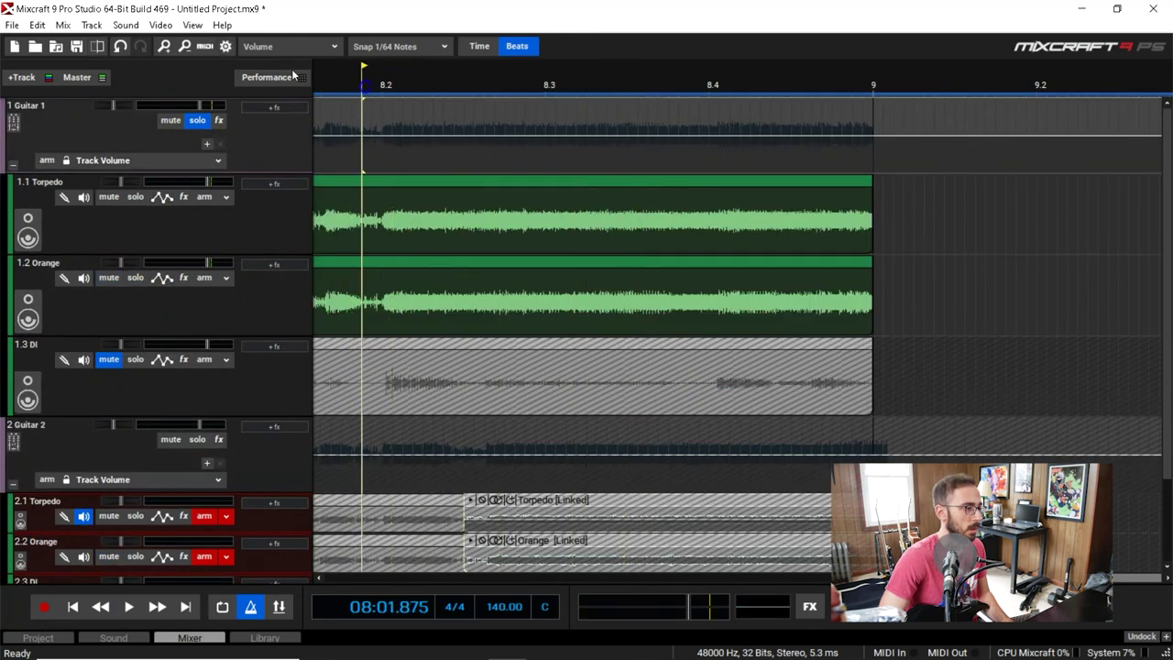
key("space")
left_click(393, 79)
key("space")
key("space")
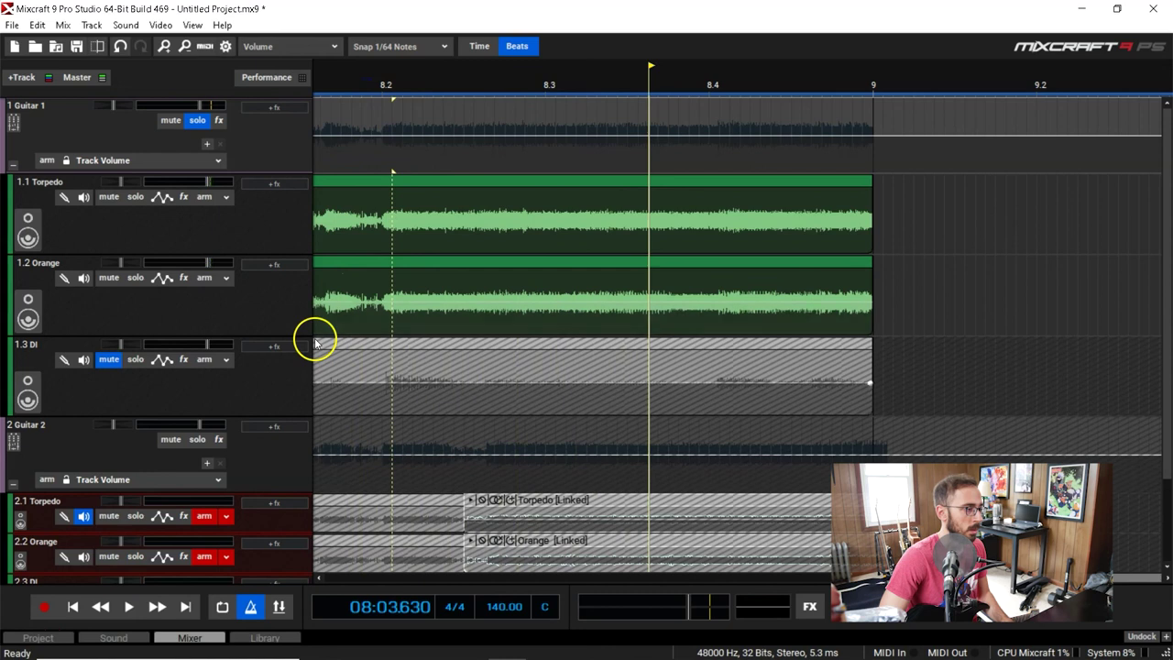
left_click(197, 120)
Step: Play both guitars together repeatedly from around 8.2 to compare the timing of their notes after 8.2.3
scroll(147, 357, "down", 1)
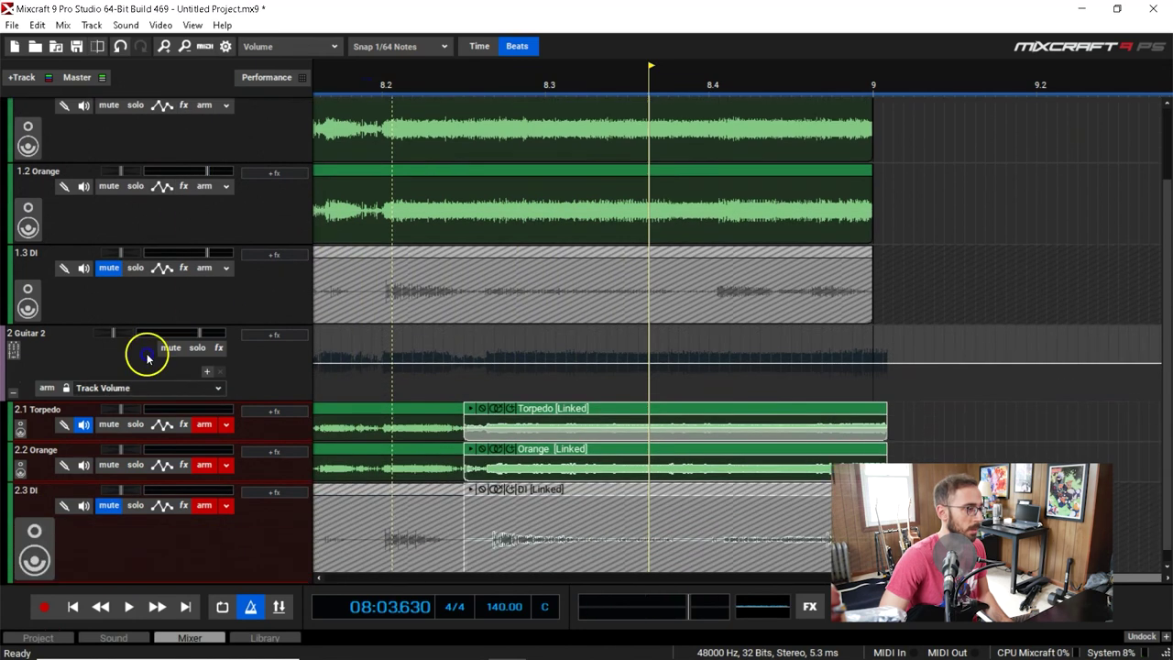
scroll(483, 89, "up", 2)
left_click(476, 87)
key("space")
key("space")
left_click(459, 87)
key("space")
key("space")
left_click(480, 66)
key("space")
key("space")
scroll(438, 90, "down", 1)
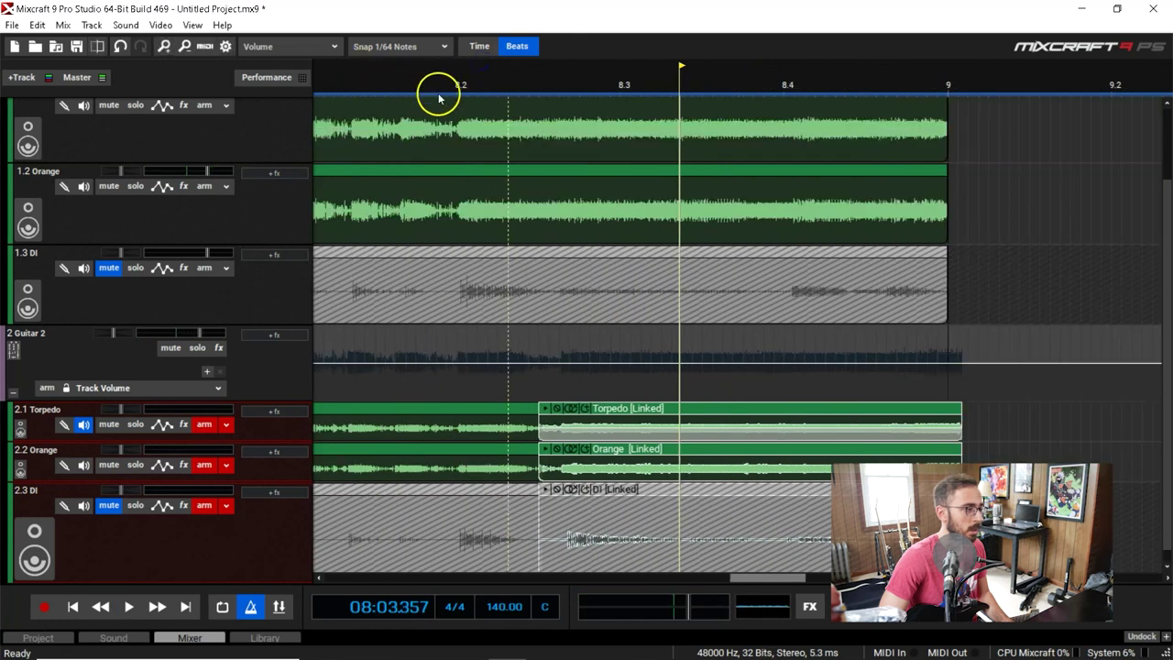
Step: Replay both guitars from around 8.2.1, continuing through to the end of bar 8
left_click(449, 84)
scroll(375, 73, "up", 1)
key("space")
key("space")
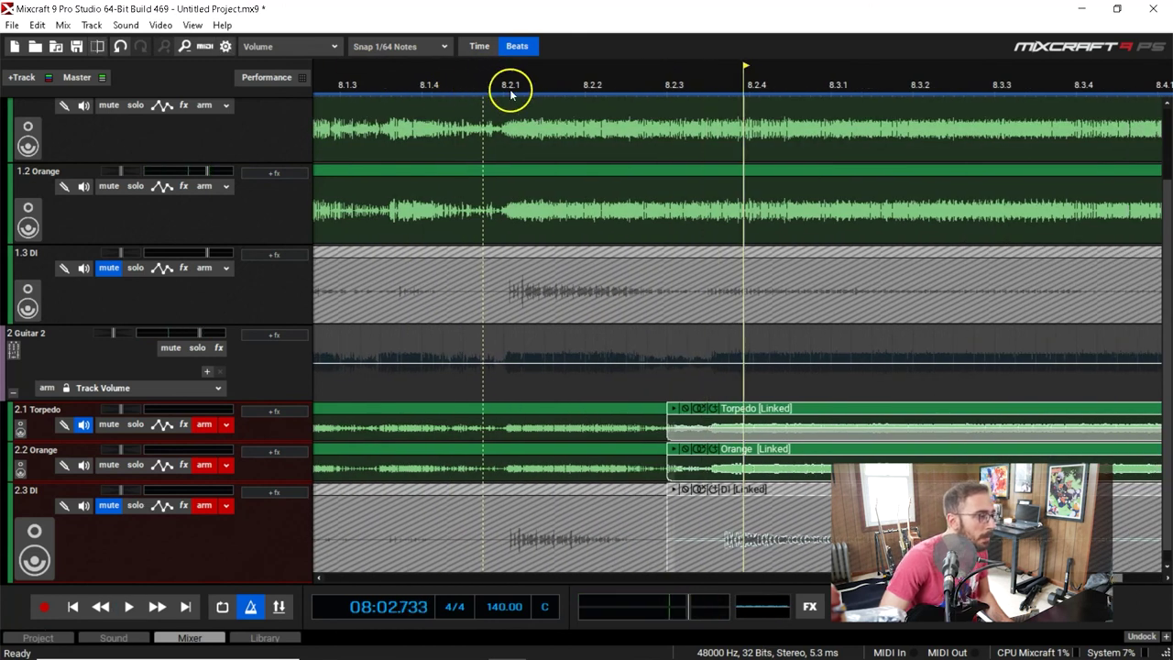
key("space")
key("space")
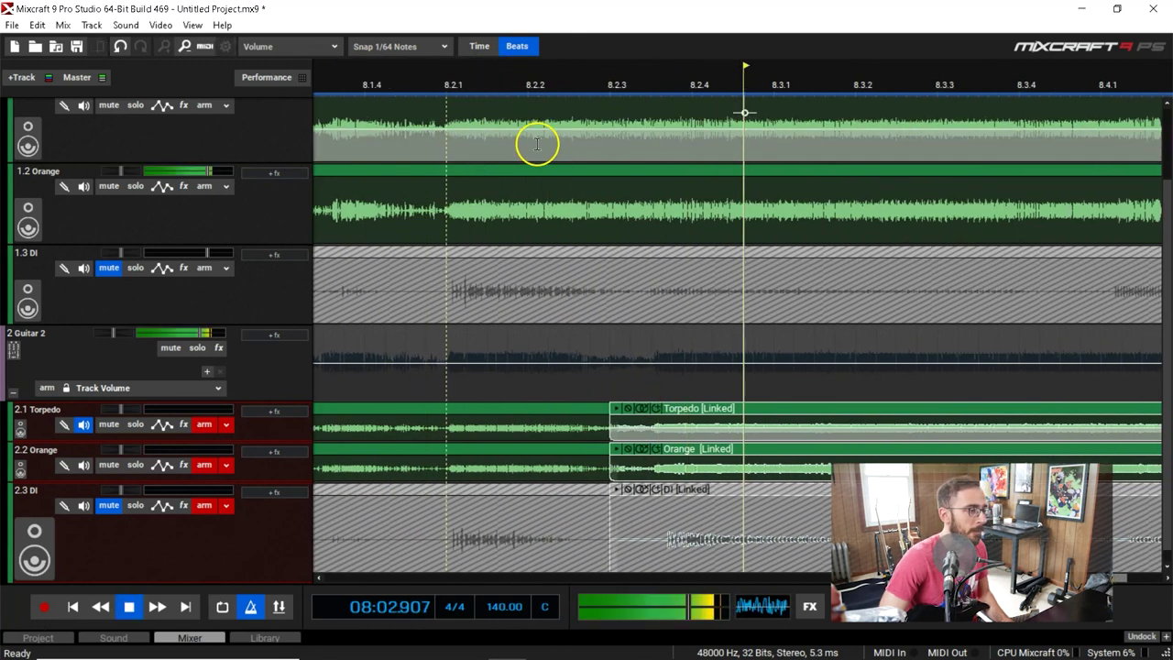
left_click(497, 104)
key("space")
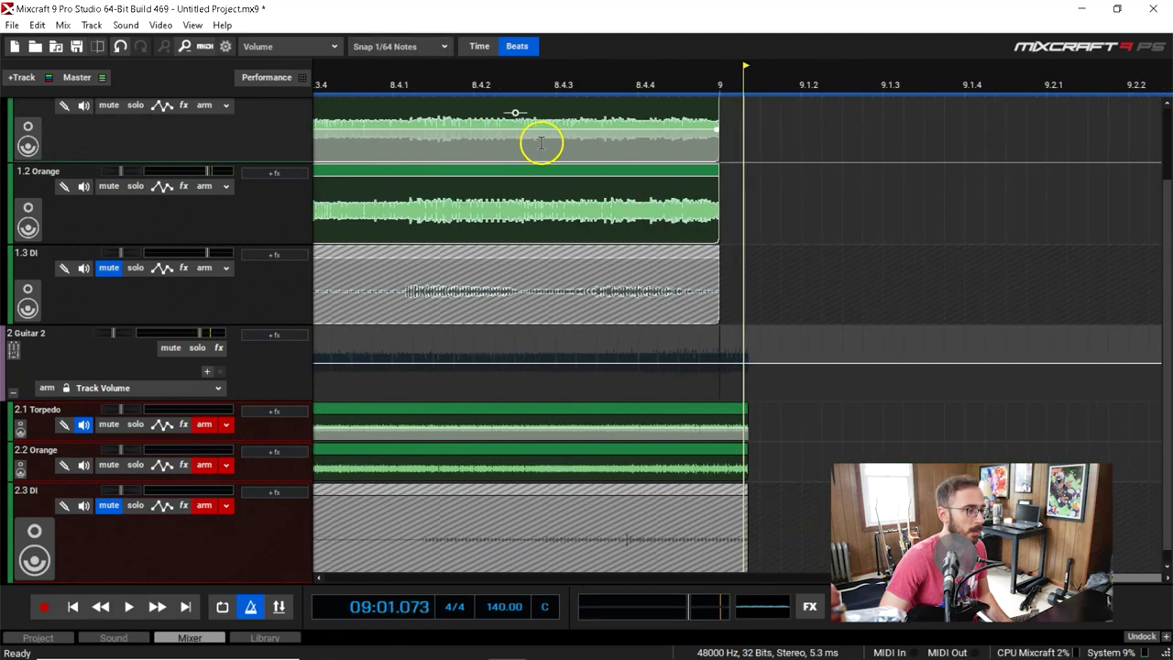
Step: Play the last beat of bar 8 from about 8.4.1 with both guitars
left_click(398, 81)
key("space")
key("space")
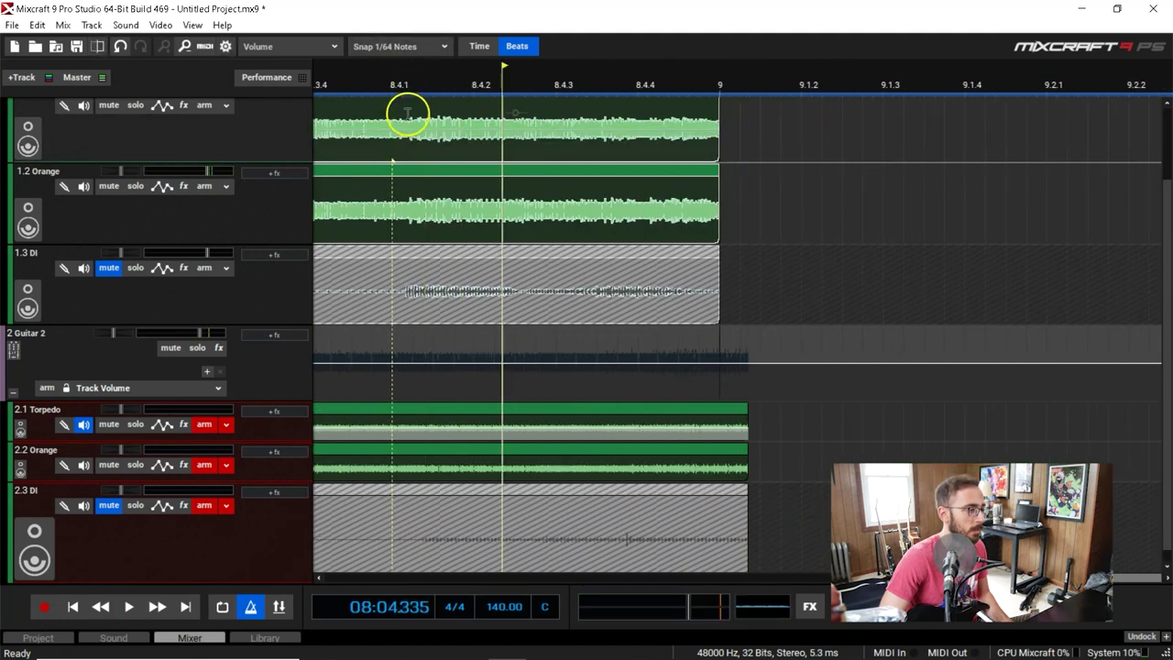
Step: Undo the edits to Guitar 2 back to before its clips were split at 8.2.3
scroll(402, 156, "down", 1)
scroll(529, 473, "up", 2)
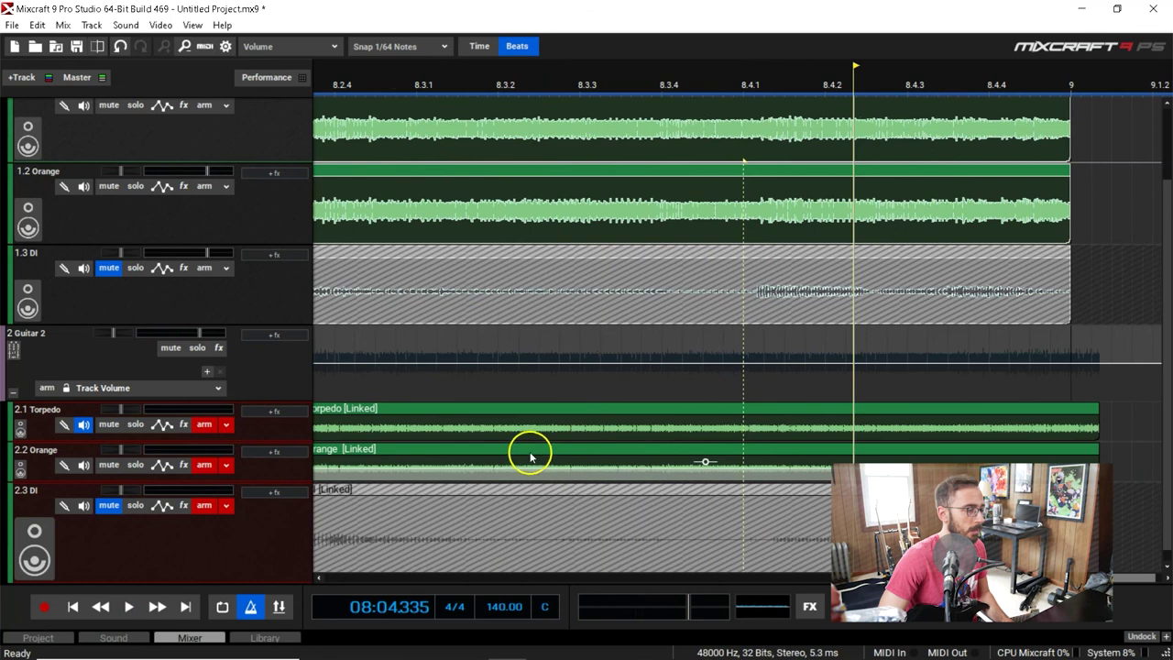
scroll(495, 472, "down", 2)
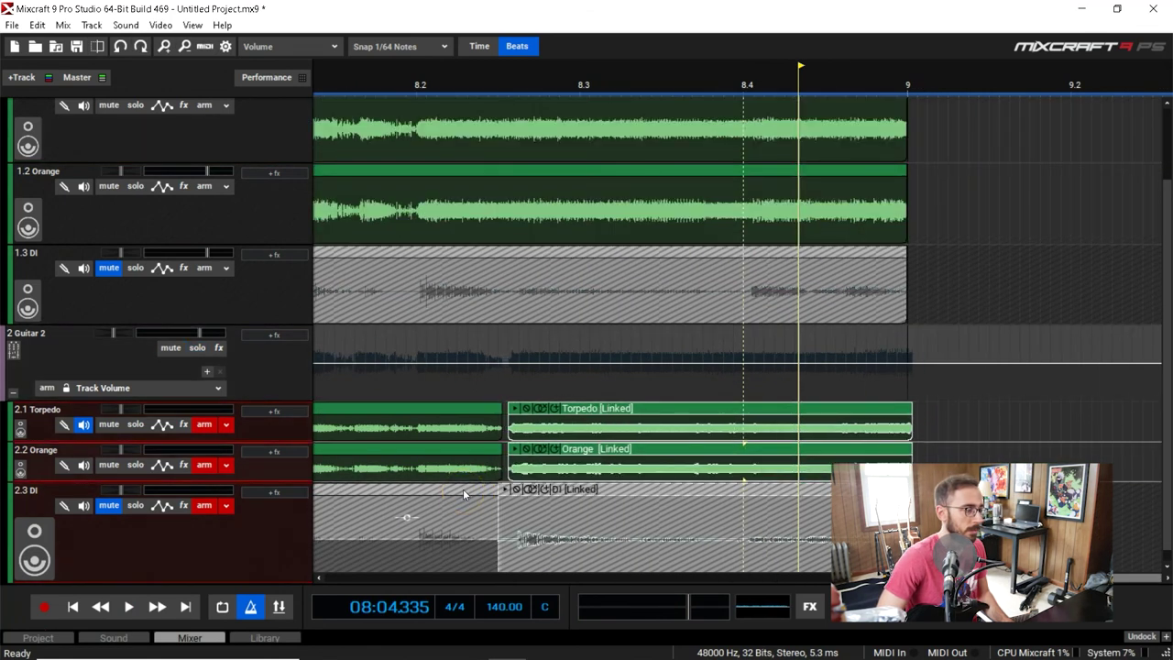
key("ctrl+z")
key("ctrl+z")
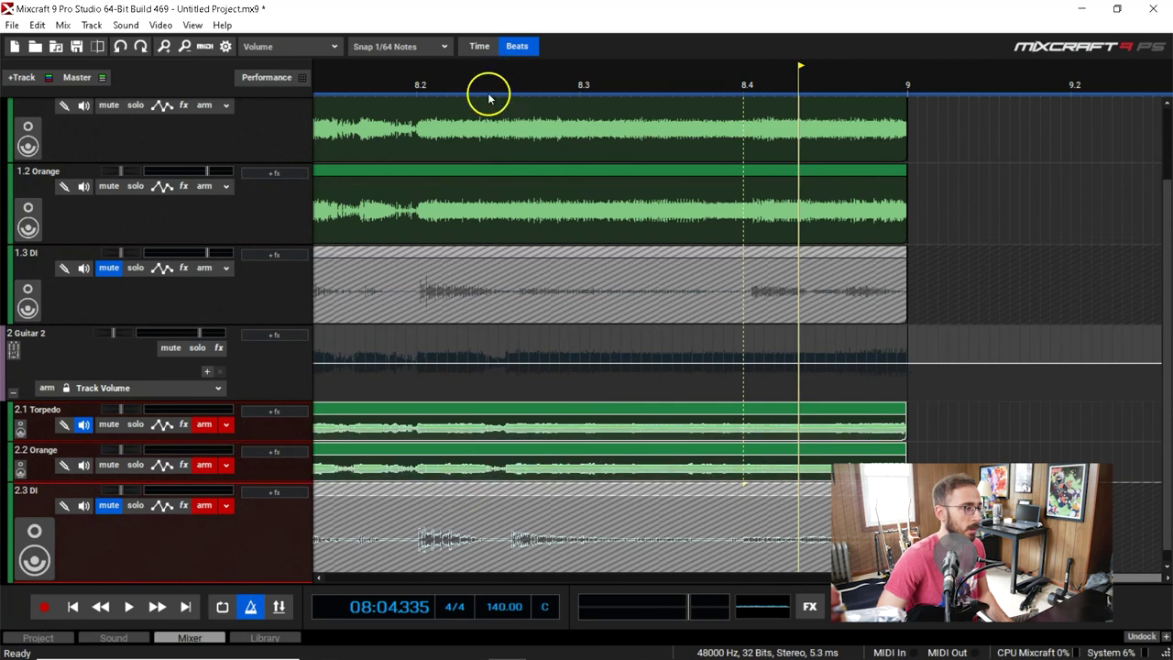
Step: Play both guitars around 8.2.2 up to beat 3 to hear the original, unsplit Guitar 2 take
left_click(450, 67)
key("space")
scroll(432, 152, "up", 1)
key("space")
left_click(426, 72)
key("space")
key("space")
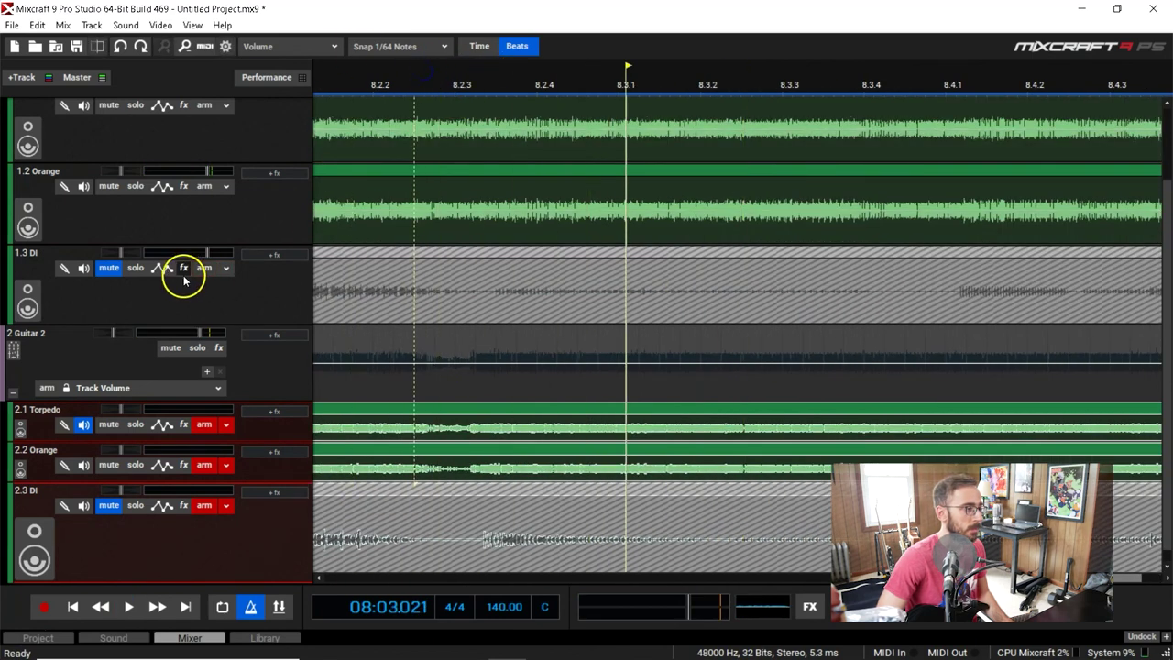
Step: Split Guitar 1's linked clips just after 8.2.3 and shift the piece after the cut slightly later, with snapping off
scroll(185, 278, "up", 2)
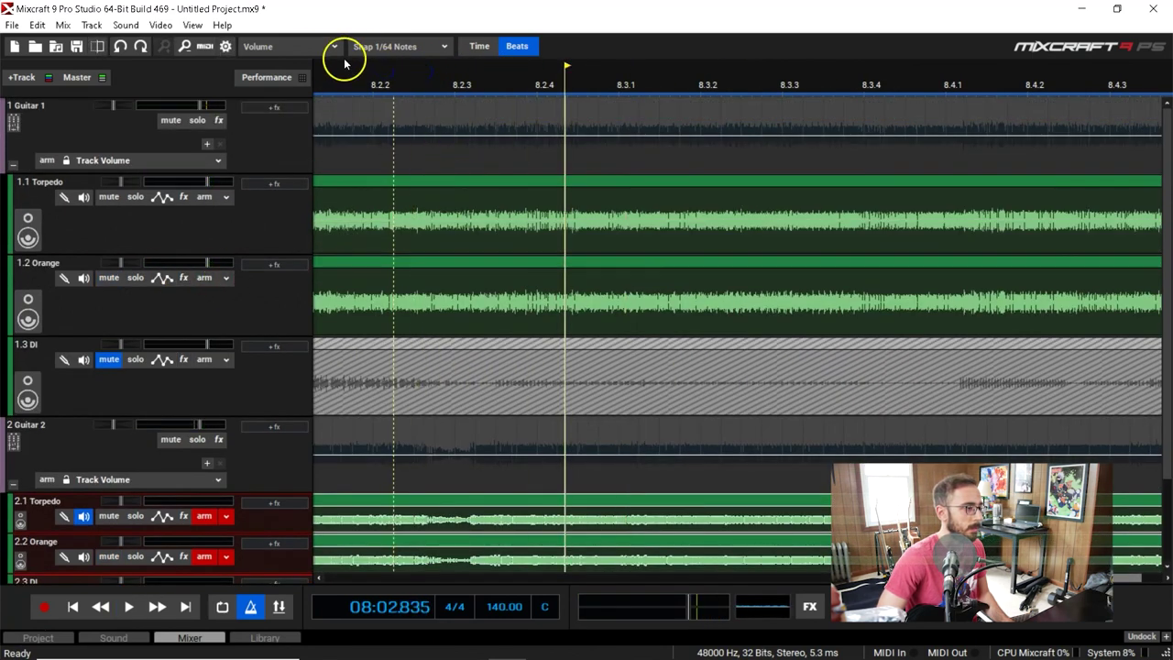
left_click(472, 184)
left_click(472, 186)
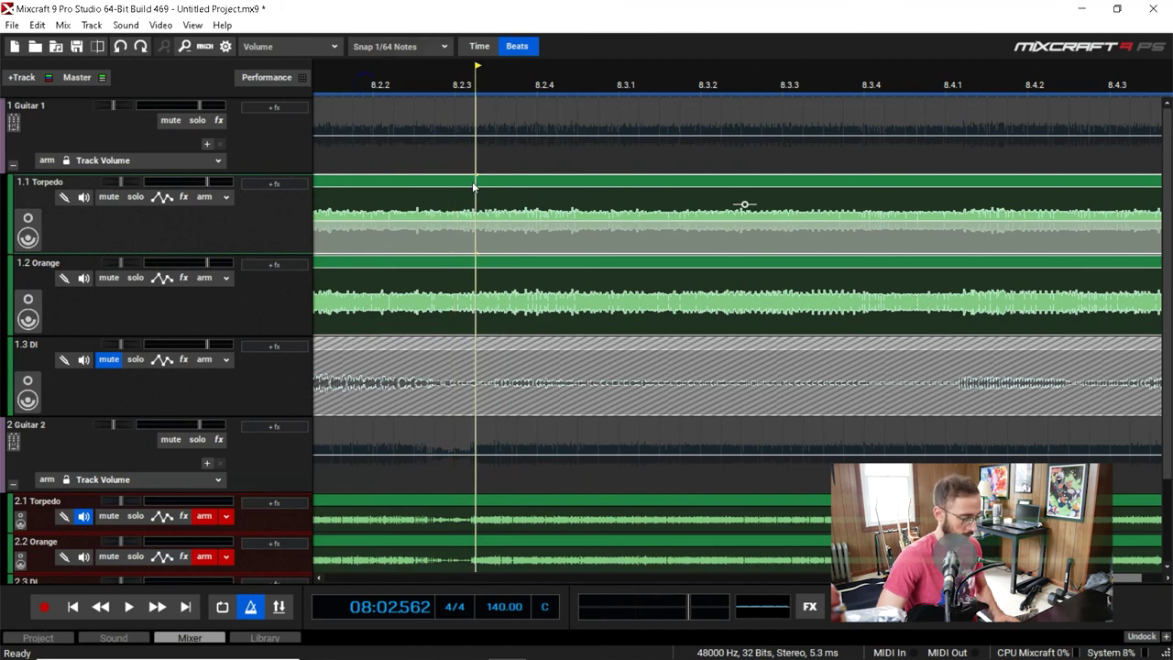
key("ctrl+t")
left_click(568, 262)
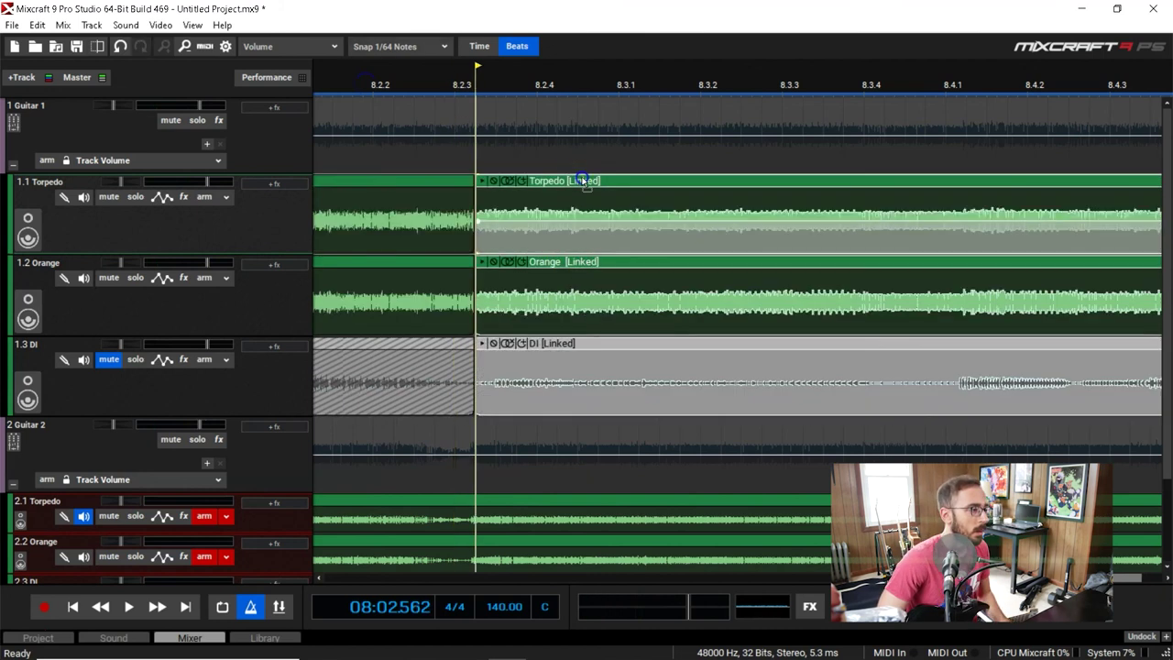
key("alt")
left_click_drag(589, 181, 598, 180)
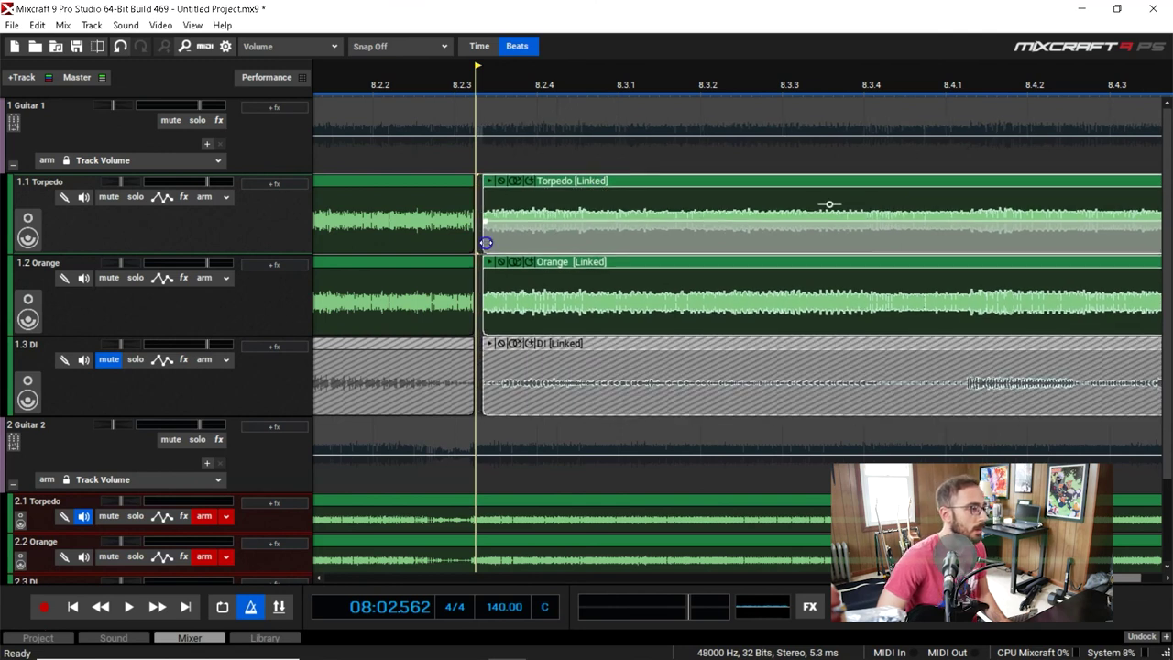
Step: Extend the starts of Guitar 1's Torpedo, Orange and DI clips after 8.2.3 earlier to overlap the preceding clips, with 1/64 note snapping
left_click_drag(485, 243, 459, 242)
left_click(490, 318)
left_click_drag(486, 320, 461, 321)
left_click(481, 406)
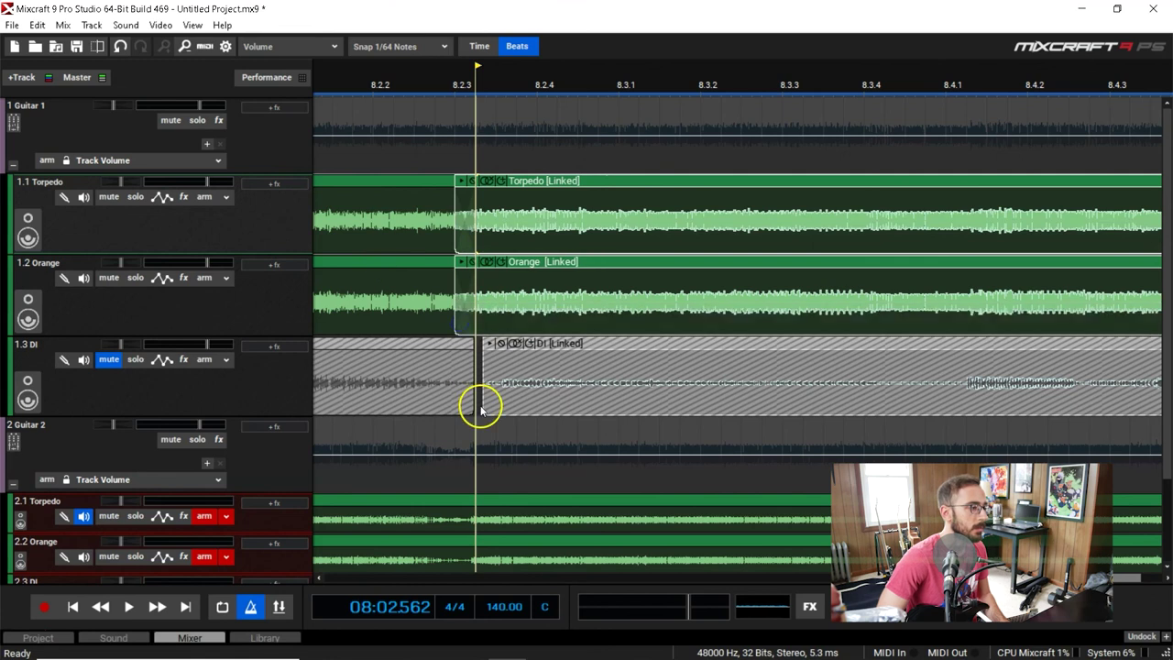
left_click_drag(486, 406, 453, 406)
Step: Play both guitars from about 8.2 to the end of bar 8 to check the closed gap
scroll(478, 250, "down", 1)
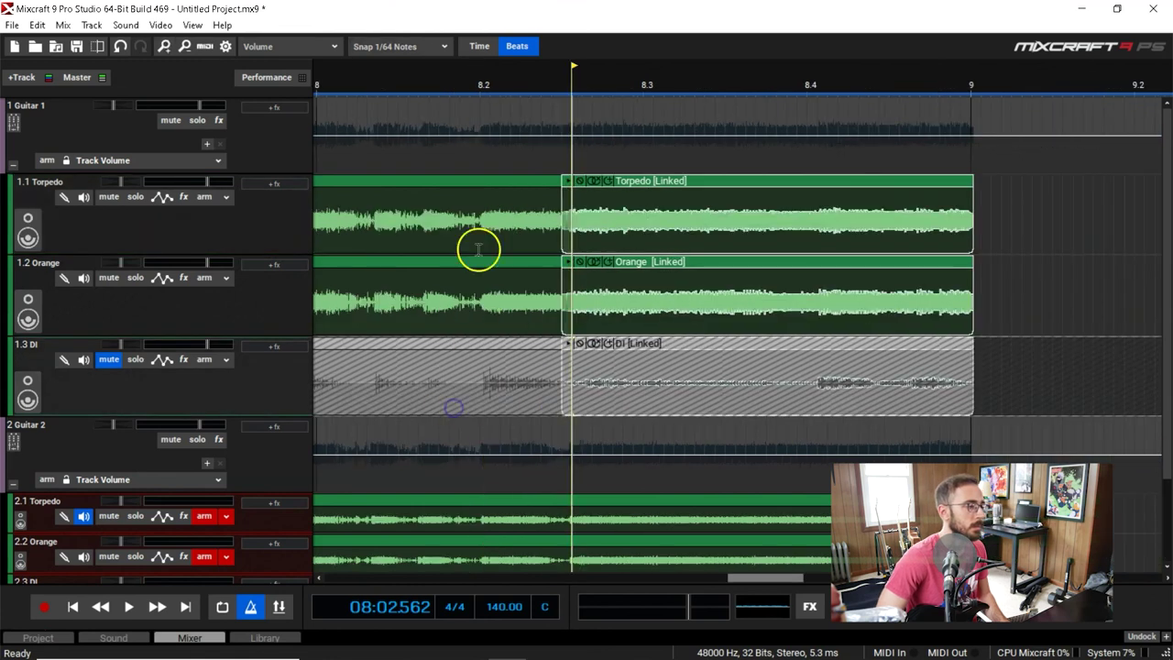
left_click(377, 79)
key("space")
left_click(376, 81)
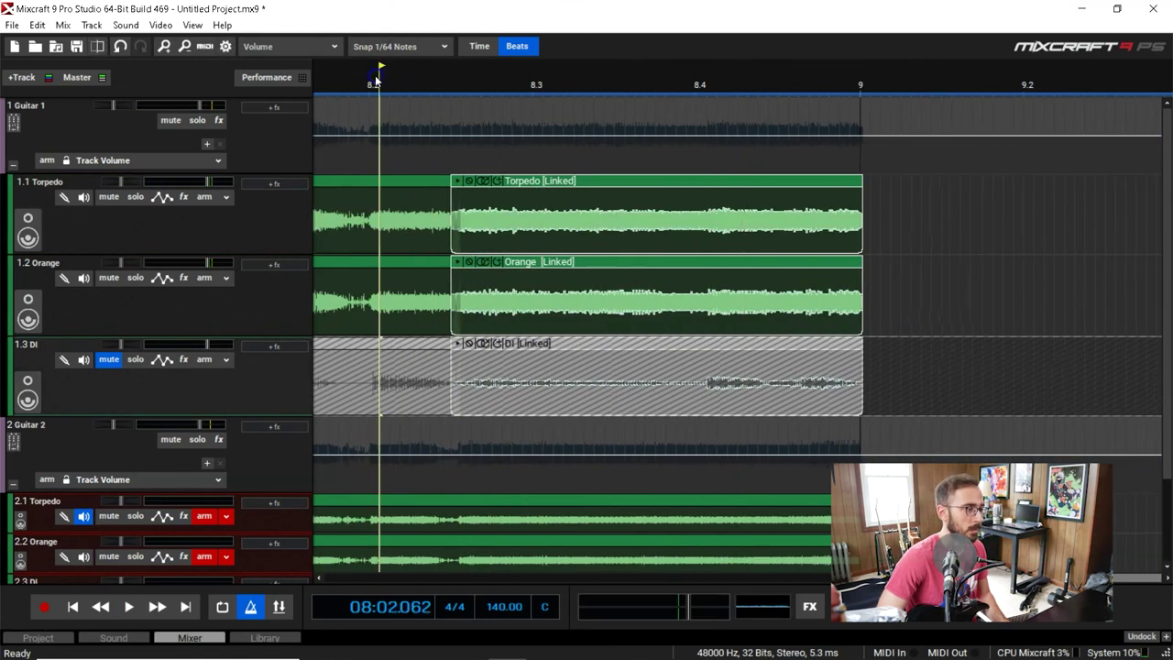
scroll(550, 359, "down", 2)
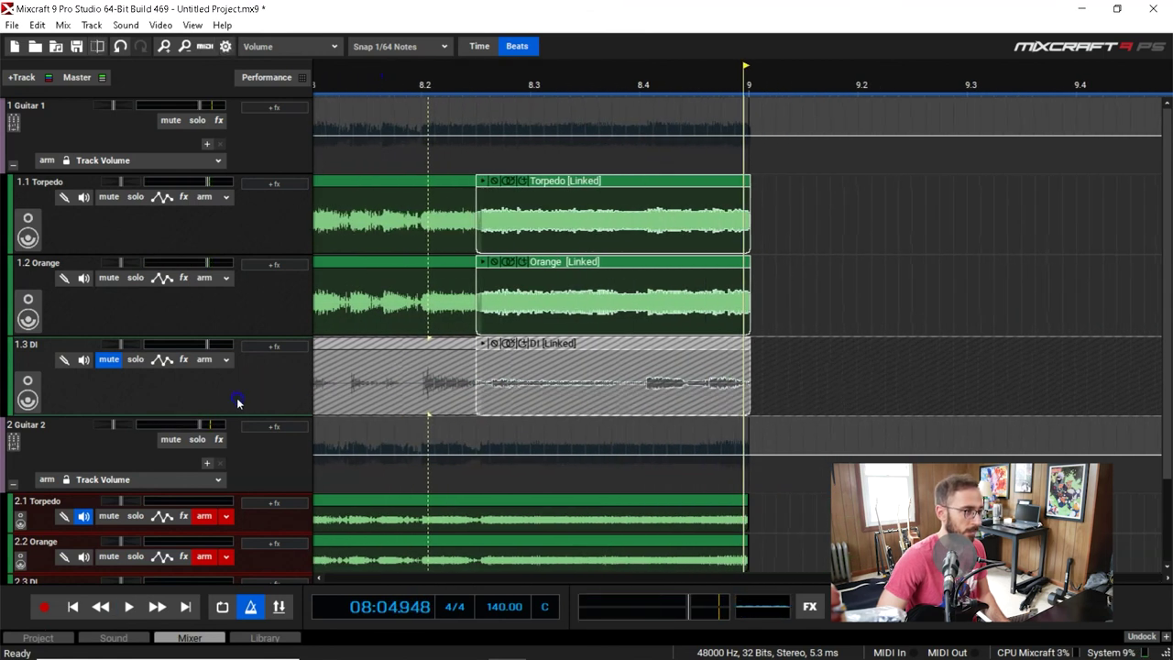
Step: Play both guitars from about 7.2 through bar 8 to judge the edit in context
scroll(239, 403, "down", 3)
scroll(553, 264, "down", 2)
key("space")
scroll(137, 340, "up", 2)
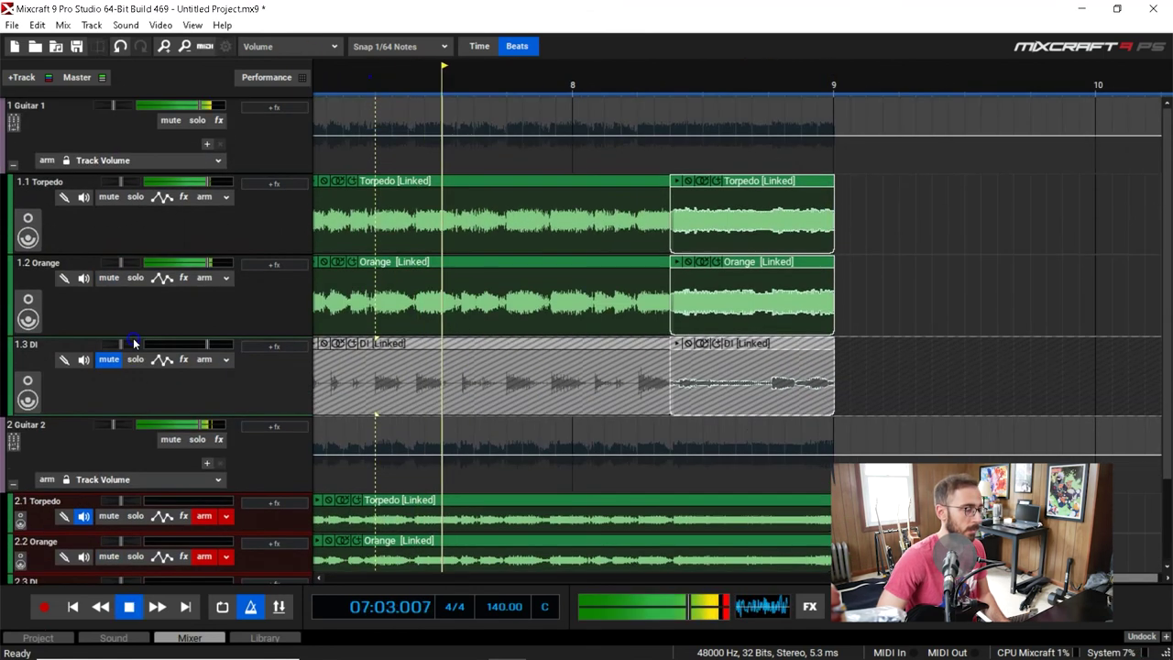
scroll(583, 415, "down", 4)
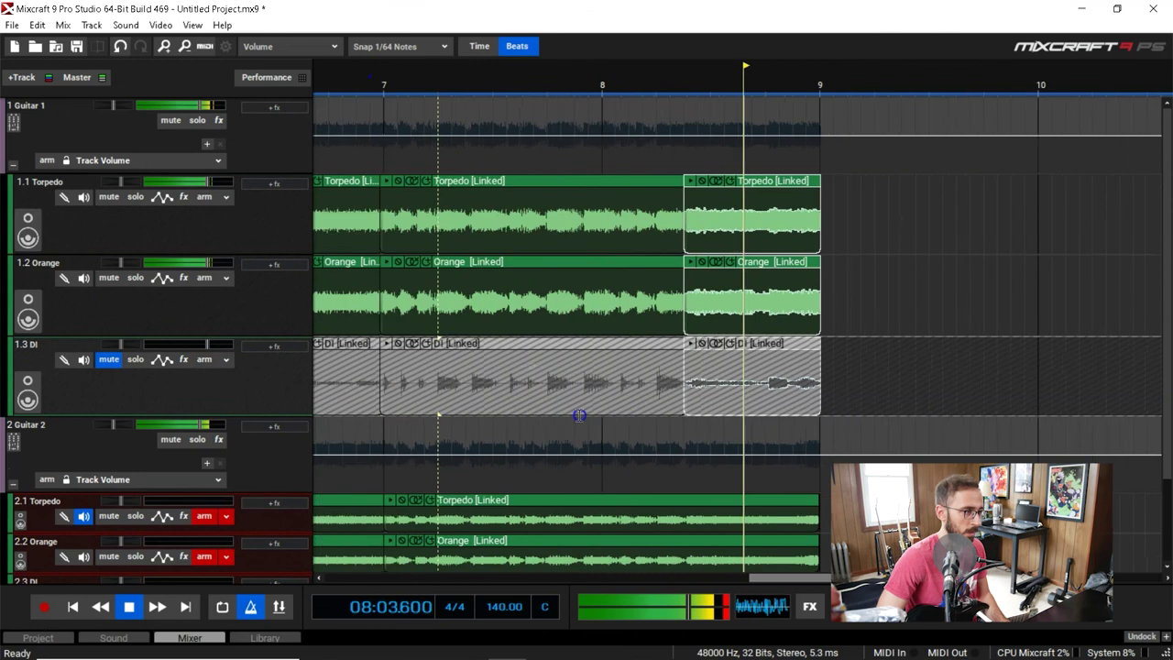
scroll(281, 445, "down", 3)
left_click(513, 340)
scroll(774, 340, "down", 2)
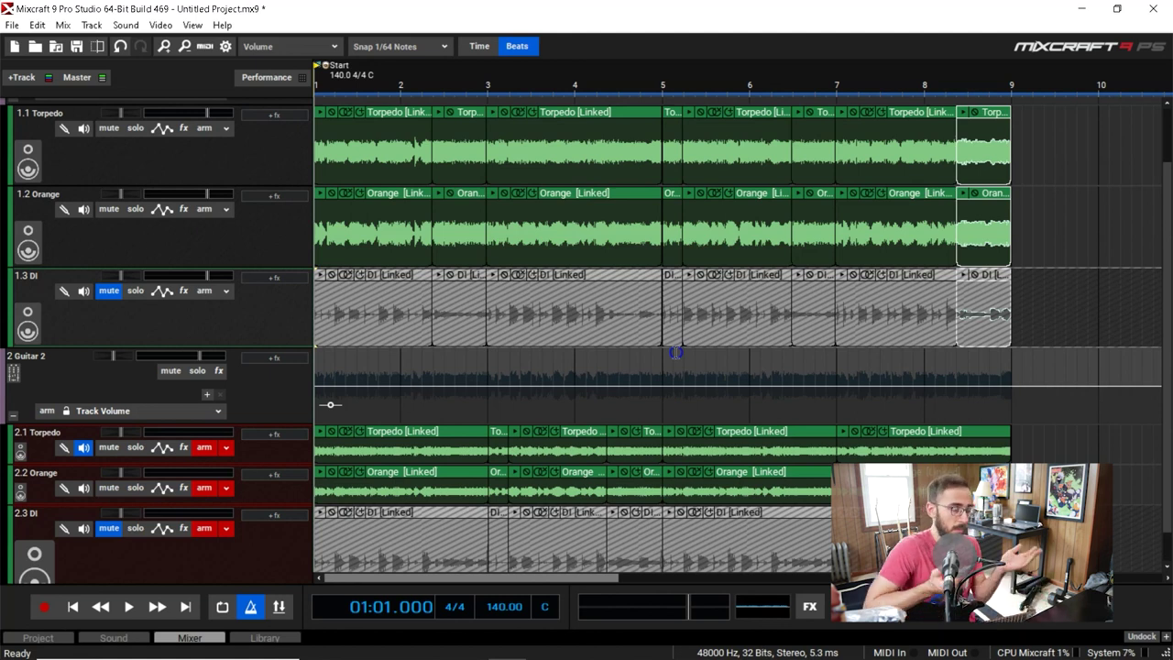
Step: Trim the ends of Guitar 1's last Torpedo, Orange and DI clips to bar 9, with 1/4 note snapping
left_click(1003, 83)
scroll(1003, 86, "up", 8)
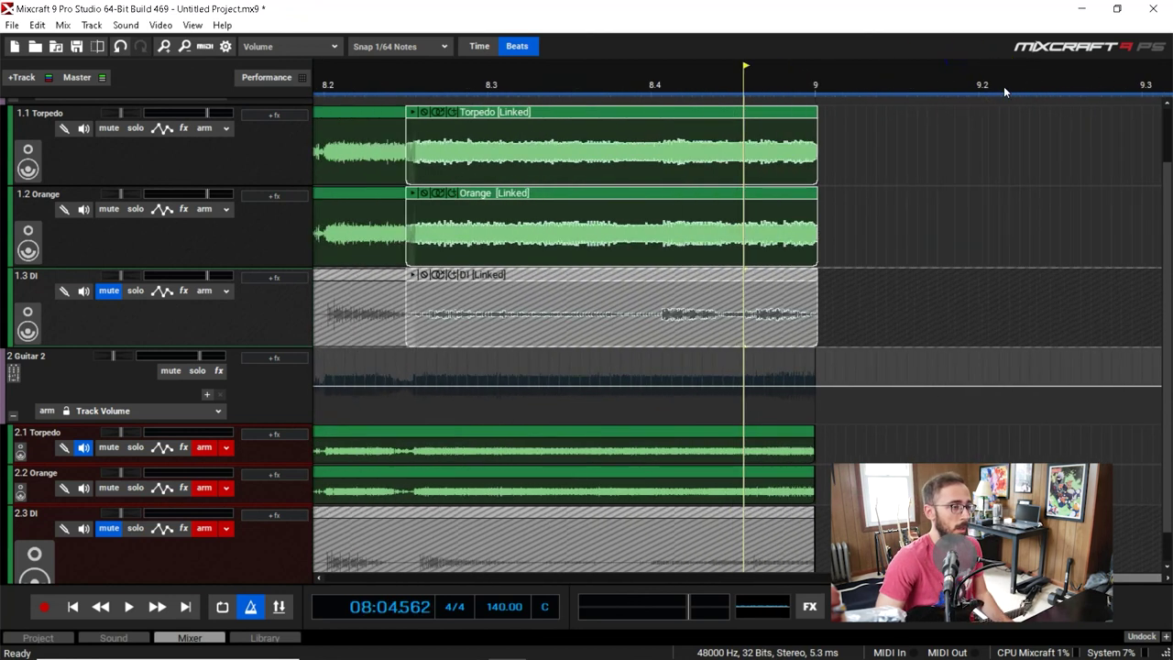
scroll(406, 45, "up", 4)
scroll(189, 191, "up", 3)
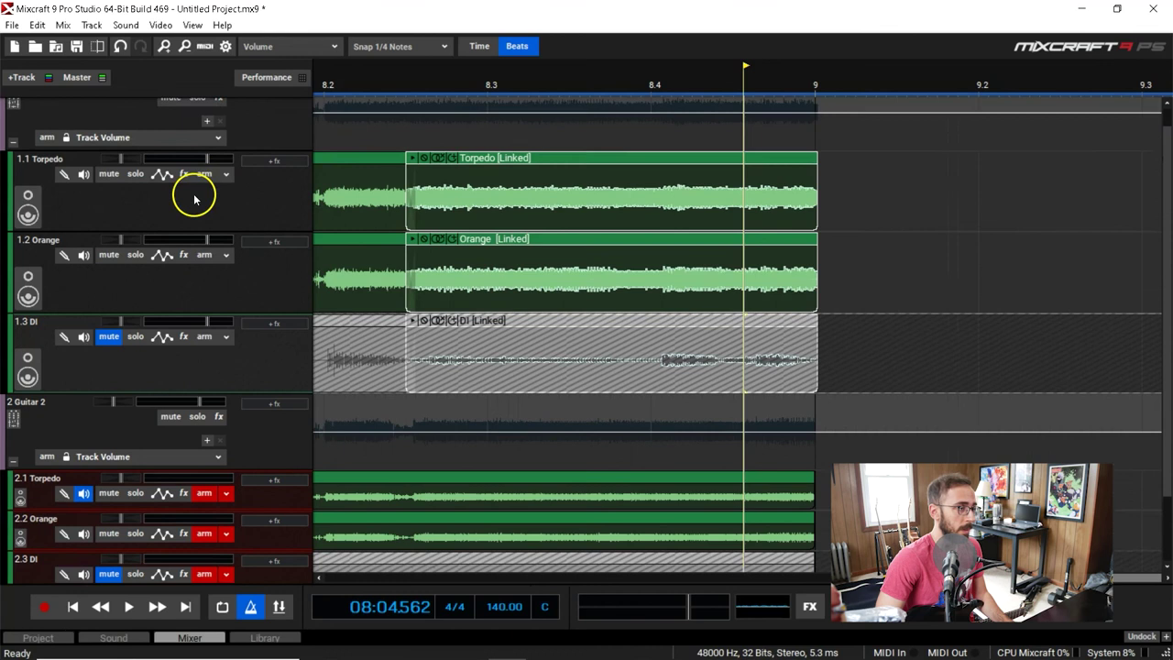
left_click_drag(817, 179, 811, 179)
left_click_drag(819, 265, 806, 262)
left_click_drag(817, 340, 806, 341)
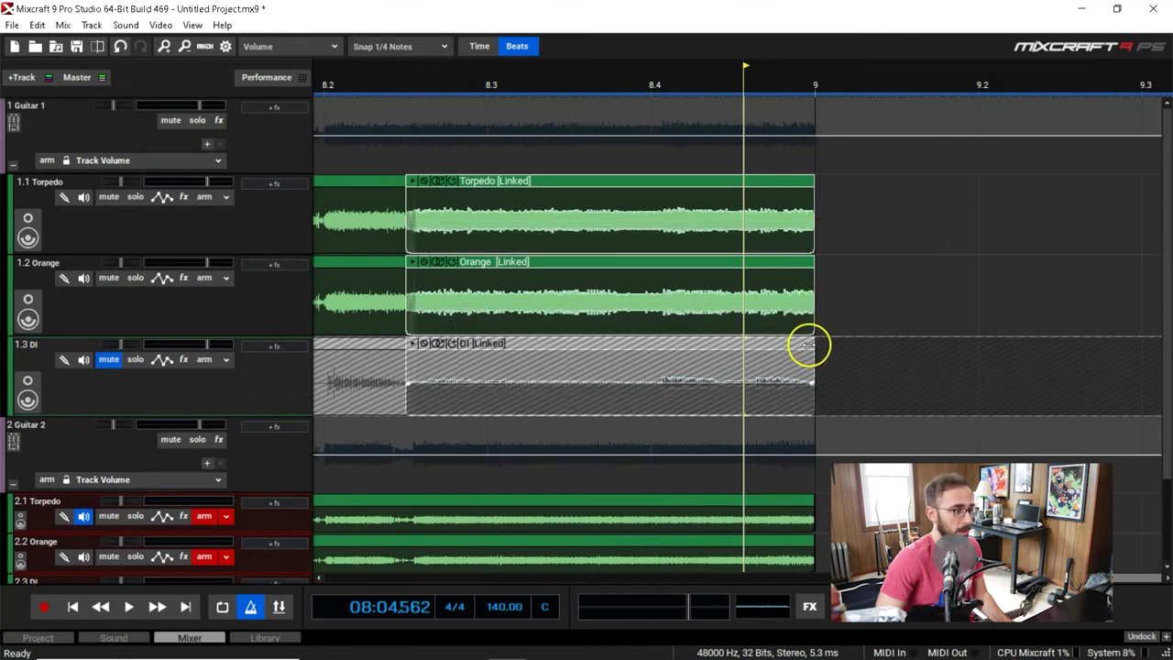
Step: Inspect the clip endings of Guitar 1 and Guitar 2 at bar 9 and return to the project start
scroll(217, 380, "down", 3)
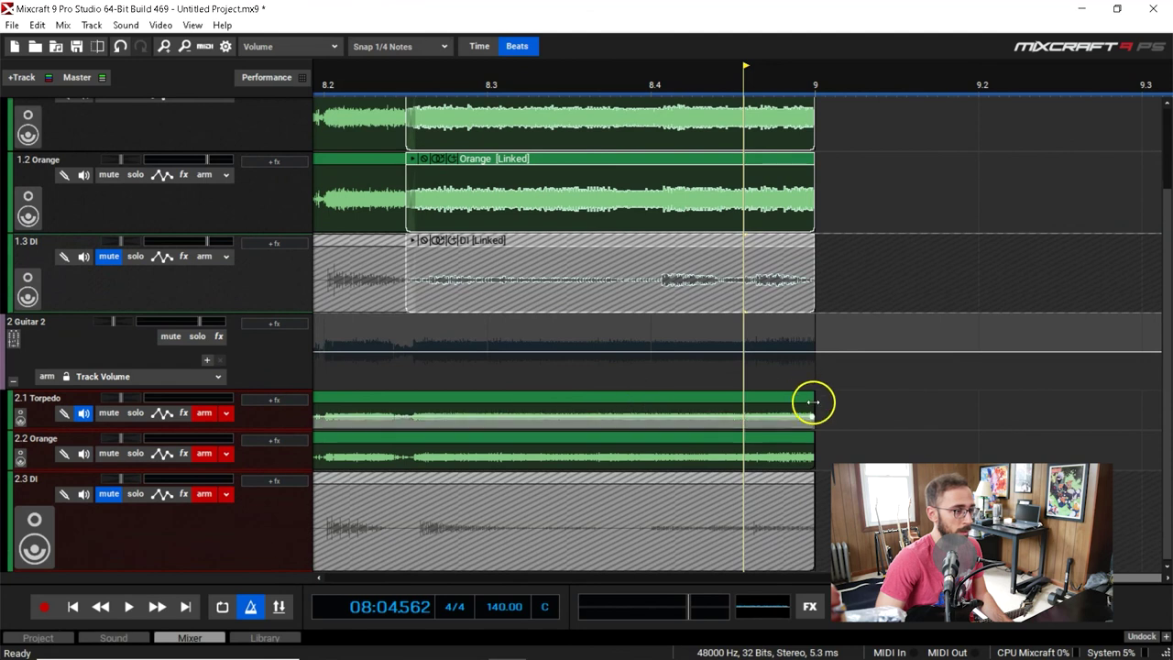
scroll(820, 385, "down", 1)
scroll(826, 384, "down", 2)
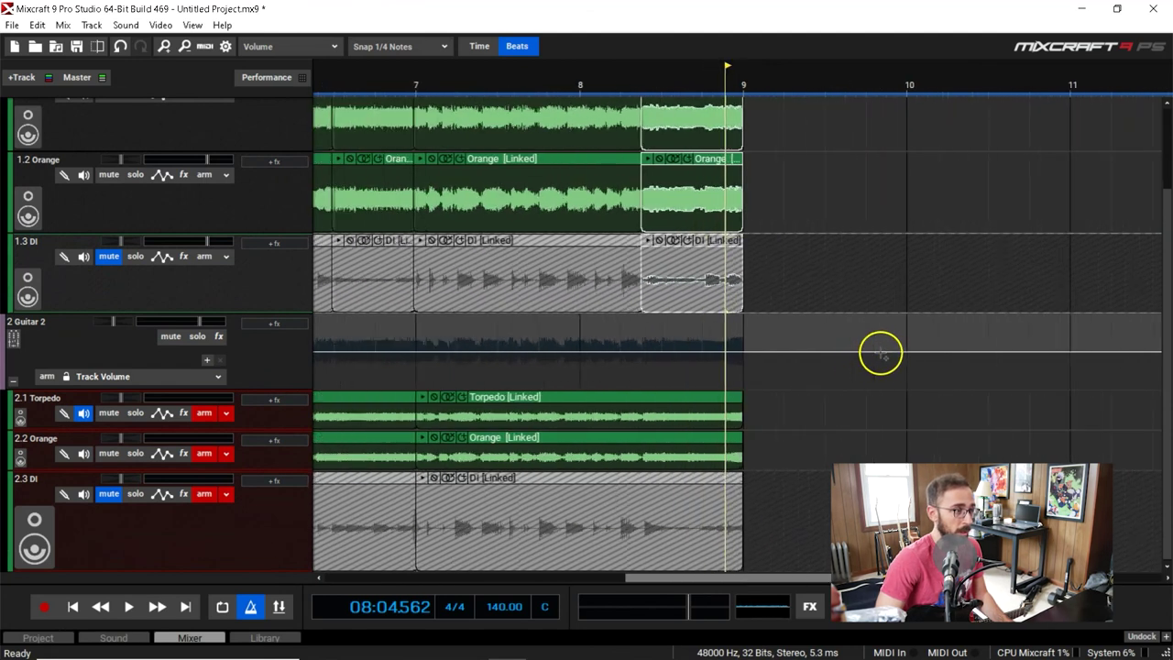
scroll(152, 283, "up", 3)
scroll(956, 301, "down", 3)
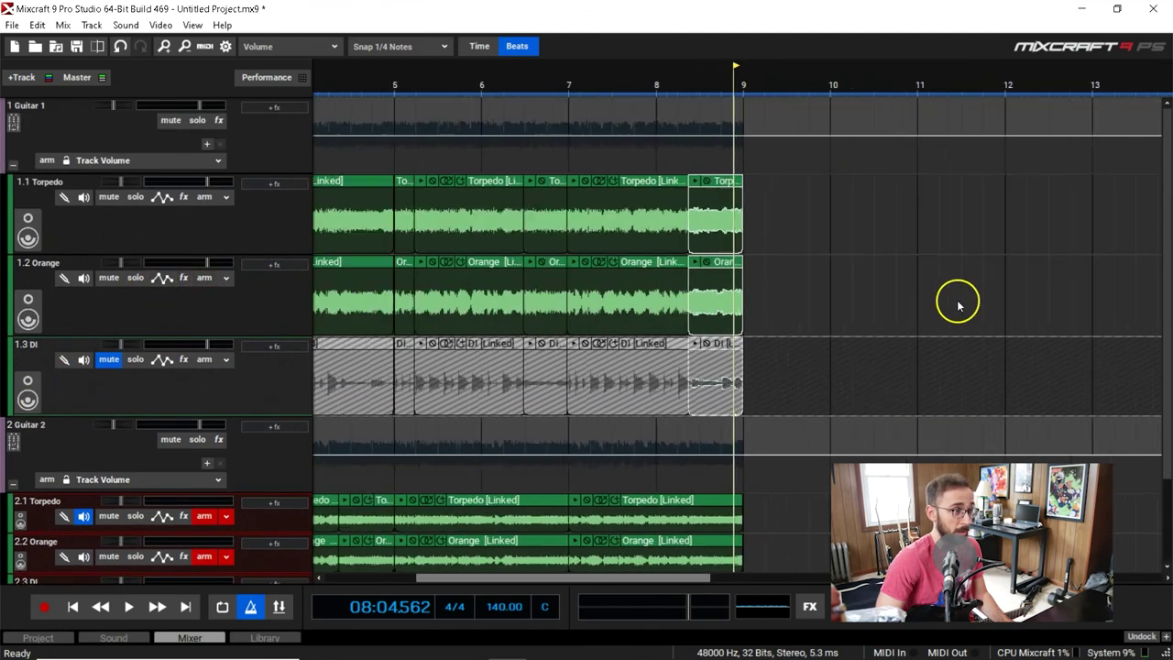
key("Home")
scroll(874, 368, "up", 3)
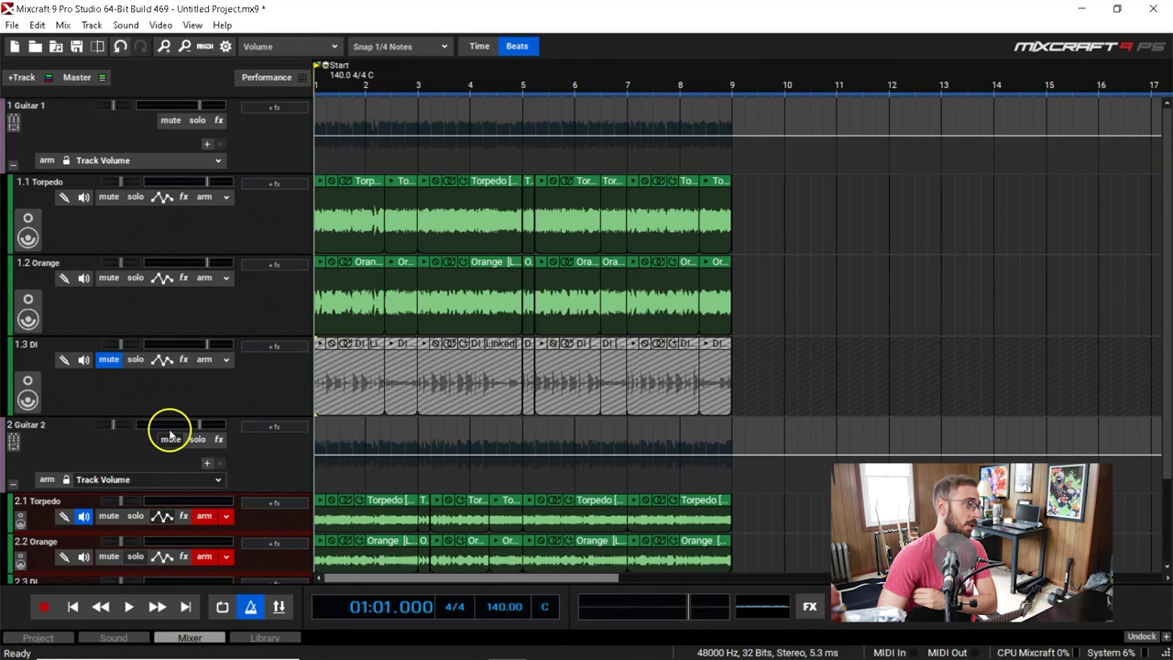
Step: Pan Guitar 1 hard left and Guitar 2 100% right, collapsing the subtracks of both groups
left_click_drag(115, 104, 108, 104)
left_click(13, 166)
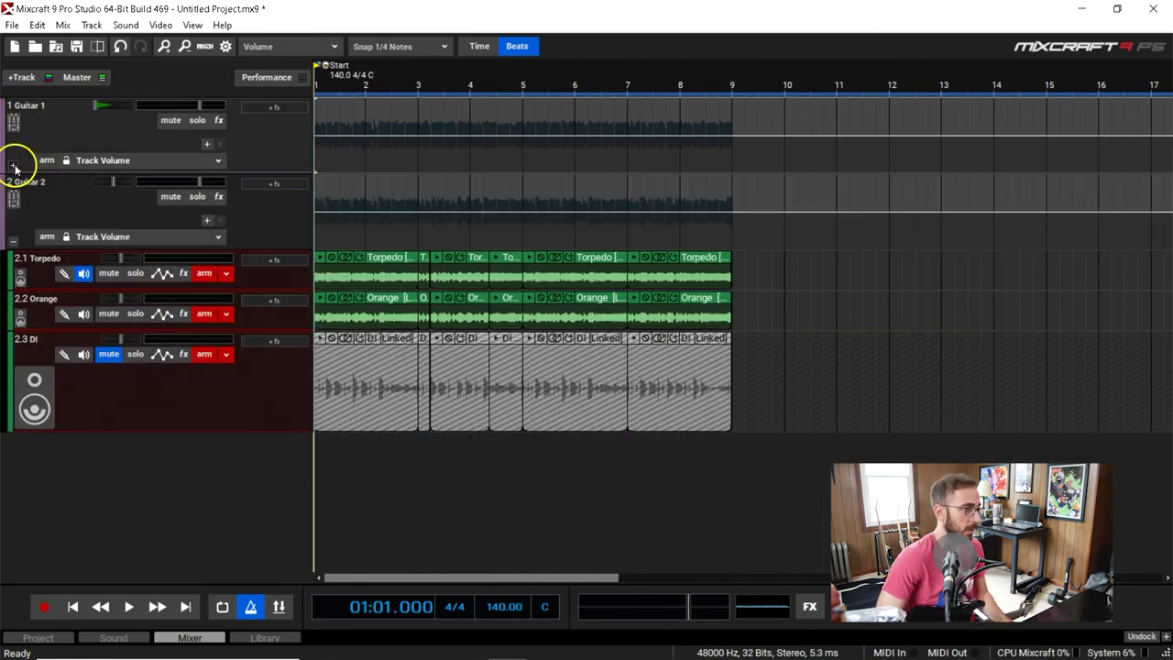
left_click_drag(115, 183, 518, 205)
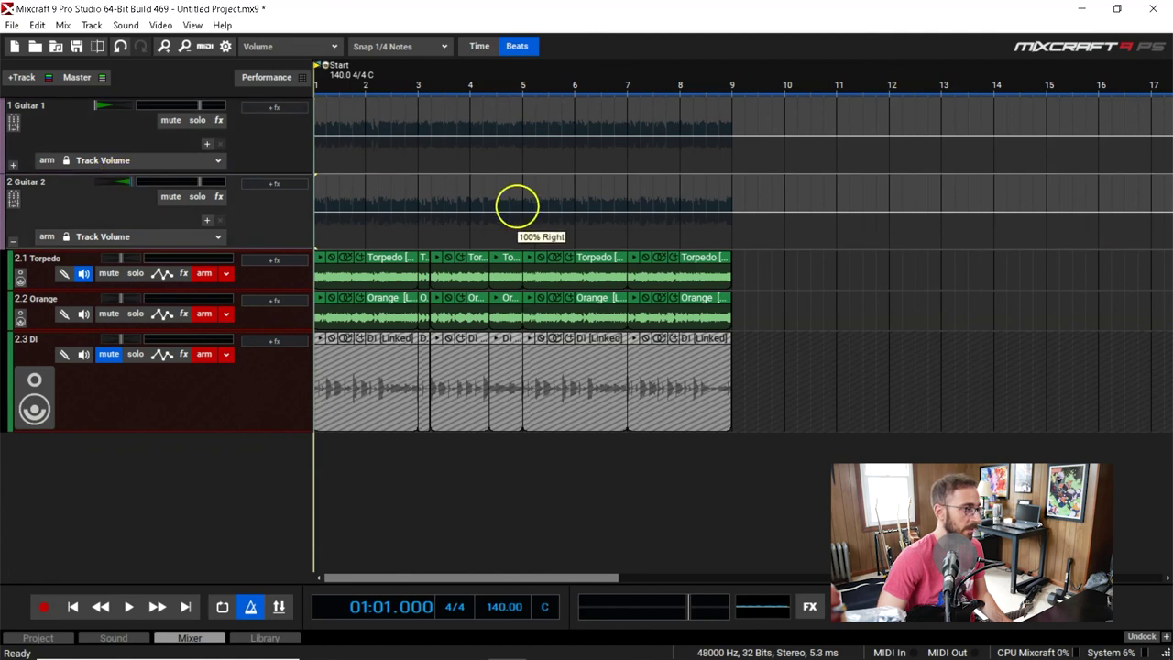
left_click(11, 241)
Step: Lower the volumes of Guitar 1 and Guitar 2 to the same level
left_click(57, 144)
left_click(157, 191)
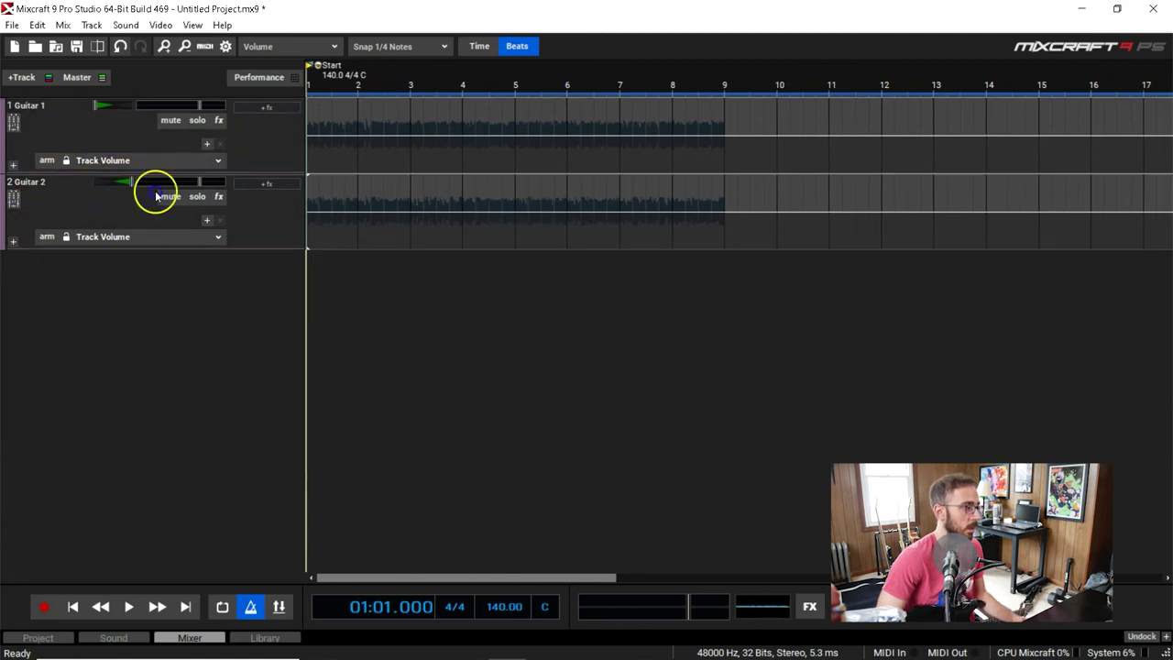
left_click_drag(203, 186, 186, 182)
Step: Play the hard-panned guitars from bar 1 to the end of bar 8 and return to the start
left_click(558, 87)
scroll(559, 92, "down", 1)
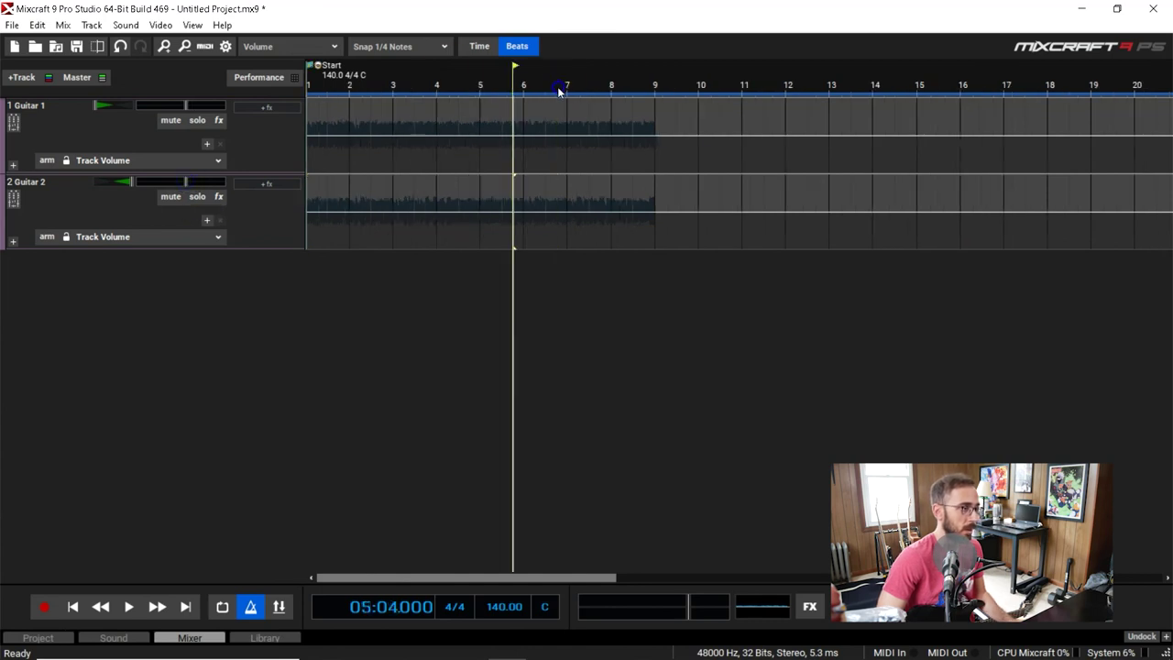
key("Home")
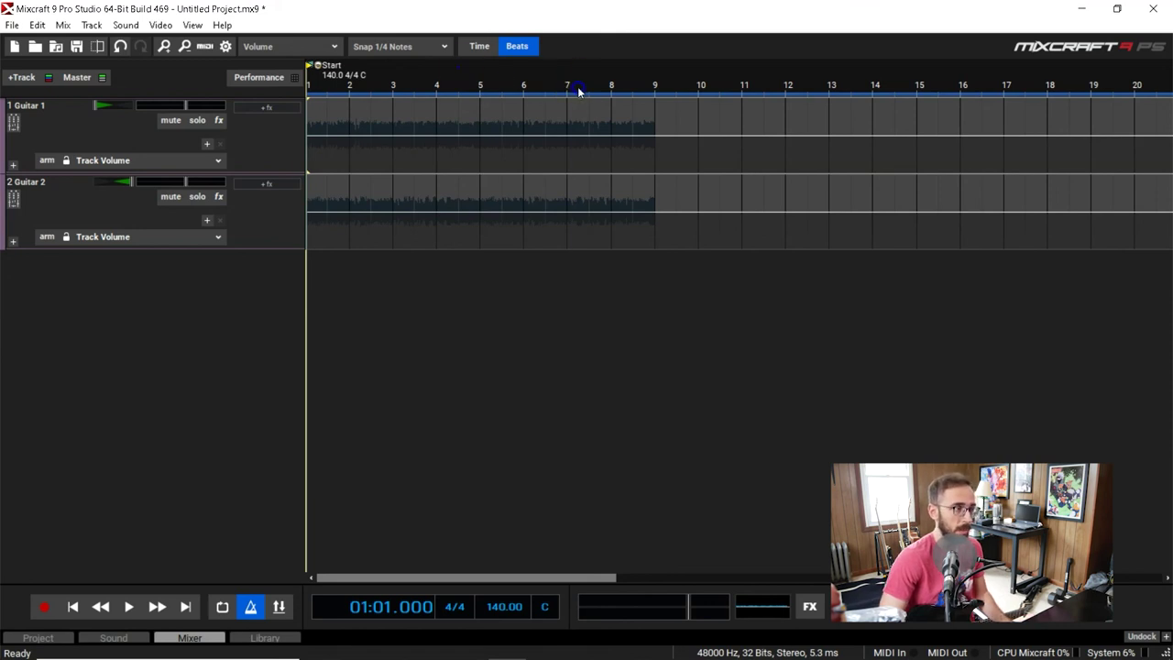
key("space")
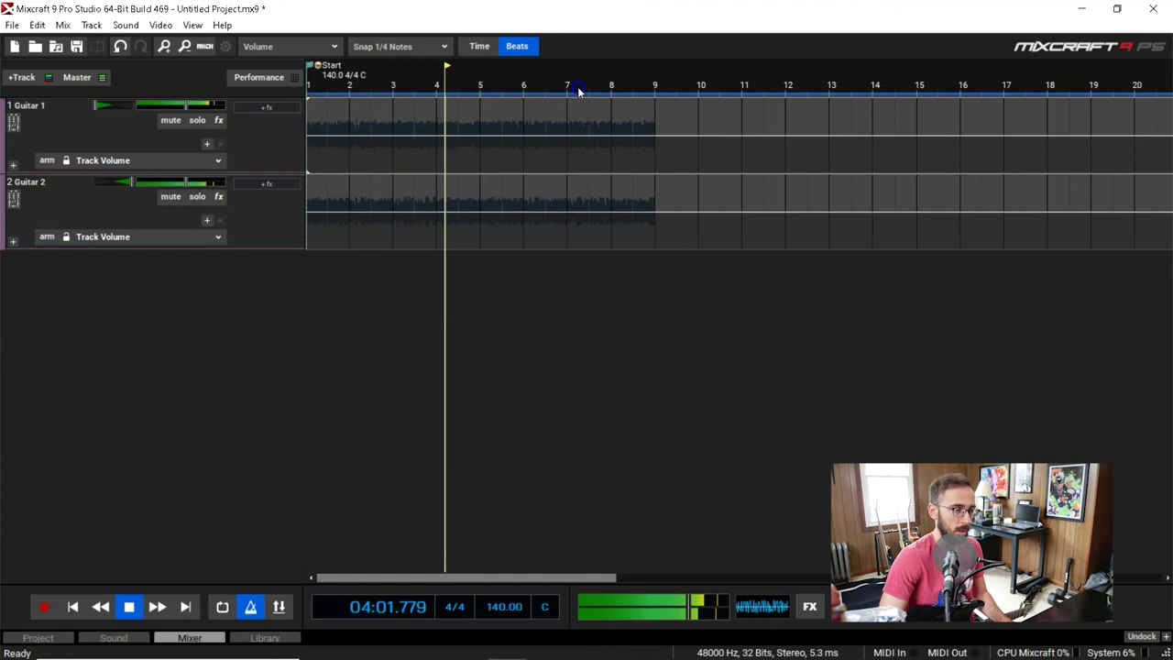
left_click(522, 151)
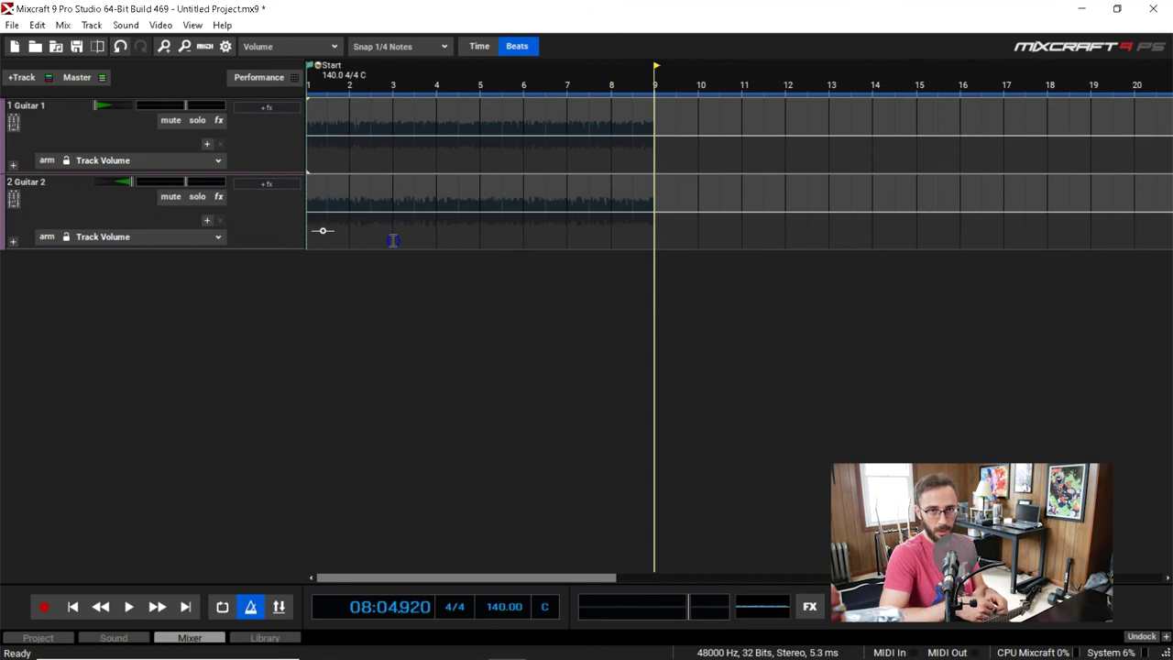
left_click(630, 74)
scroll(629, 77, "down", 1)
key("Home")
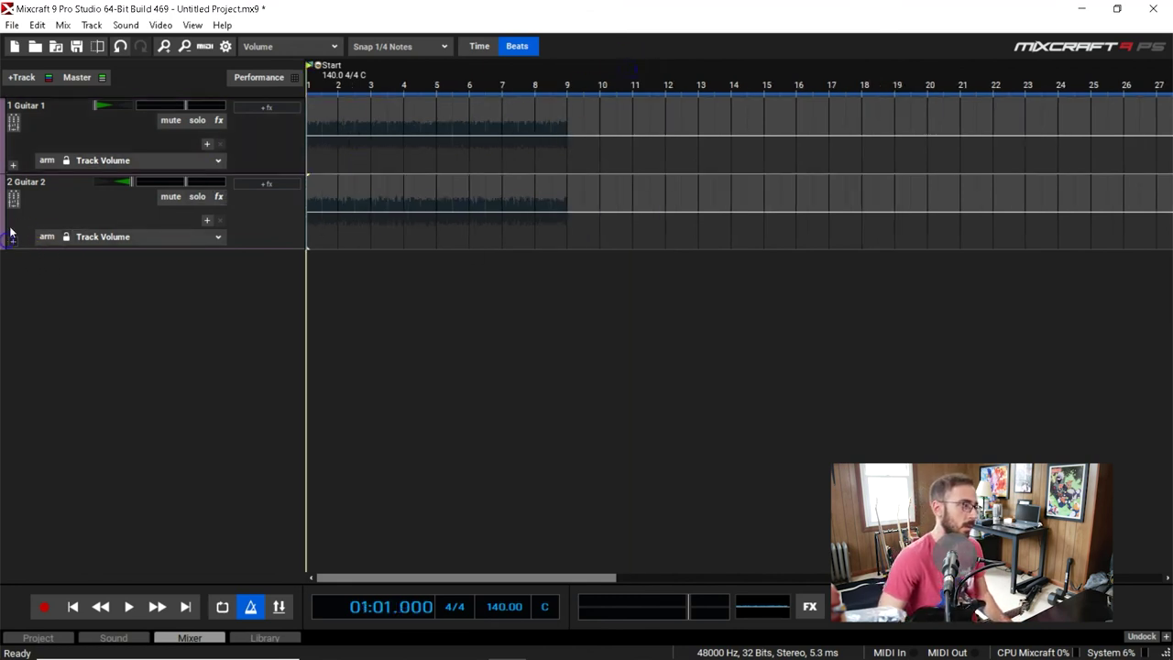
Step: Expand the subtracks of Guitar 1 and Guitar 2 and reduce the height of Guitar 1's DI track
left_click(13, 166)
left_click(12, 483)
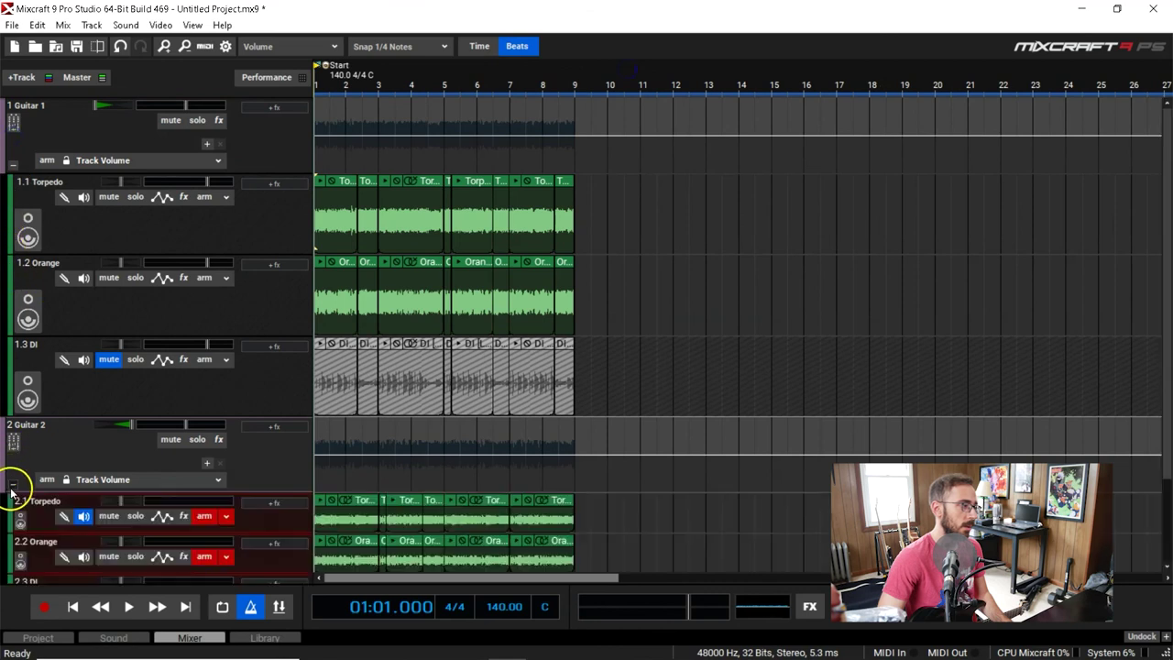
left_click_drag(74, 416, 78, 389)
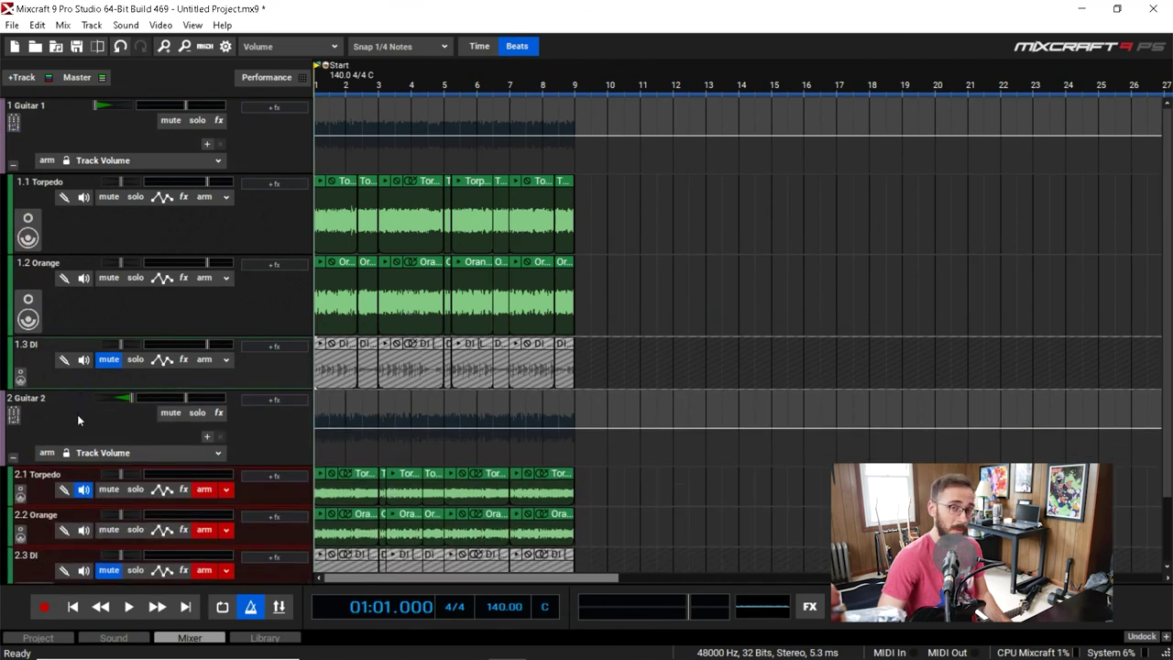